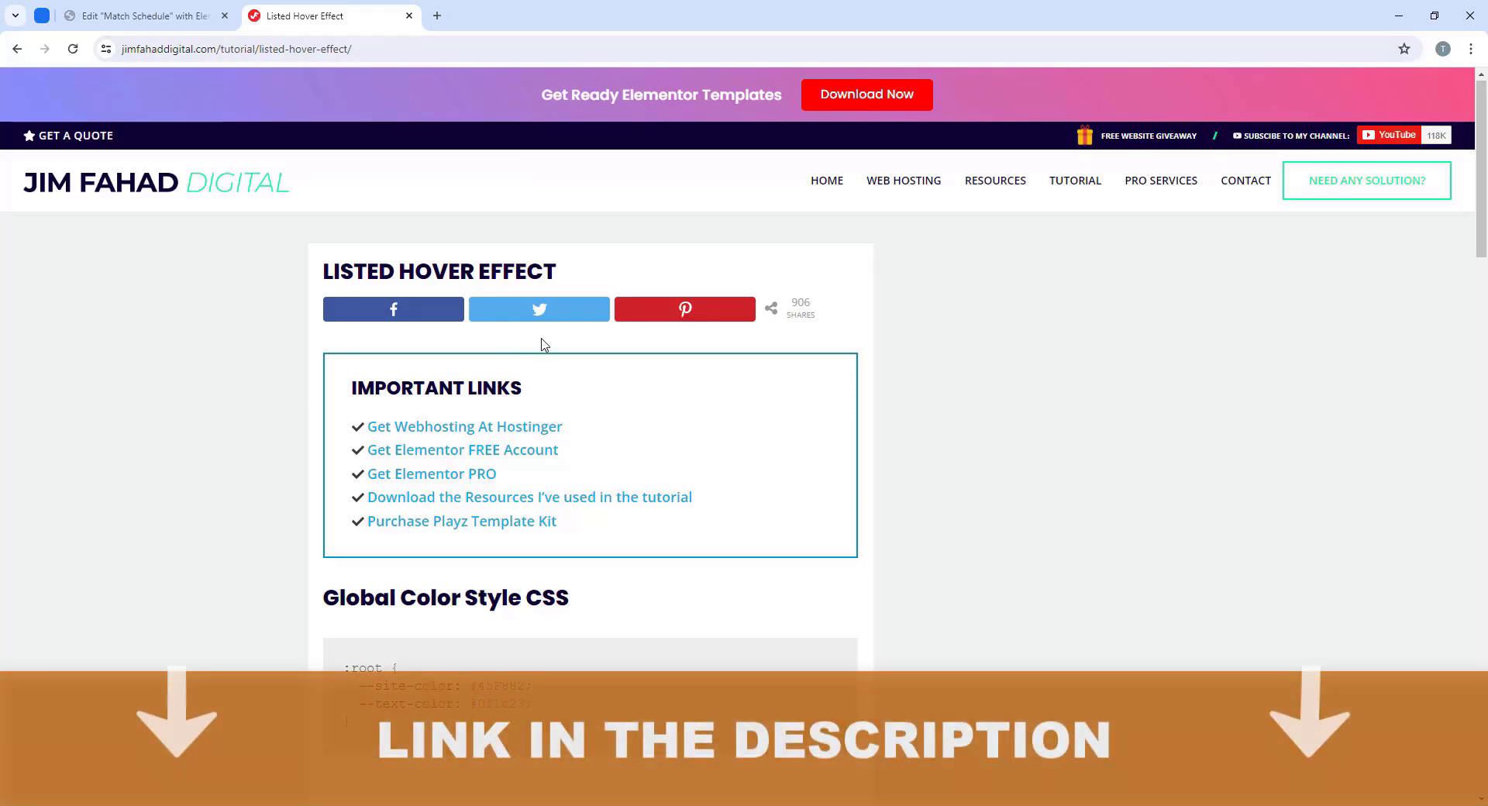
# Step: Open the tutorial page's resources download link and download Listed Hover Effect Assets.zip from Google Drive
pyautogui.scroll(-1, 532, 395)
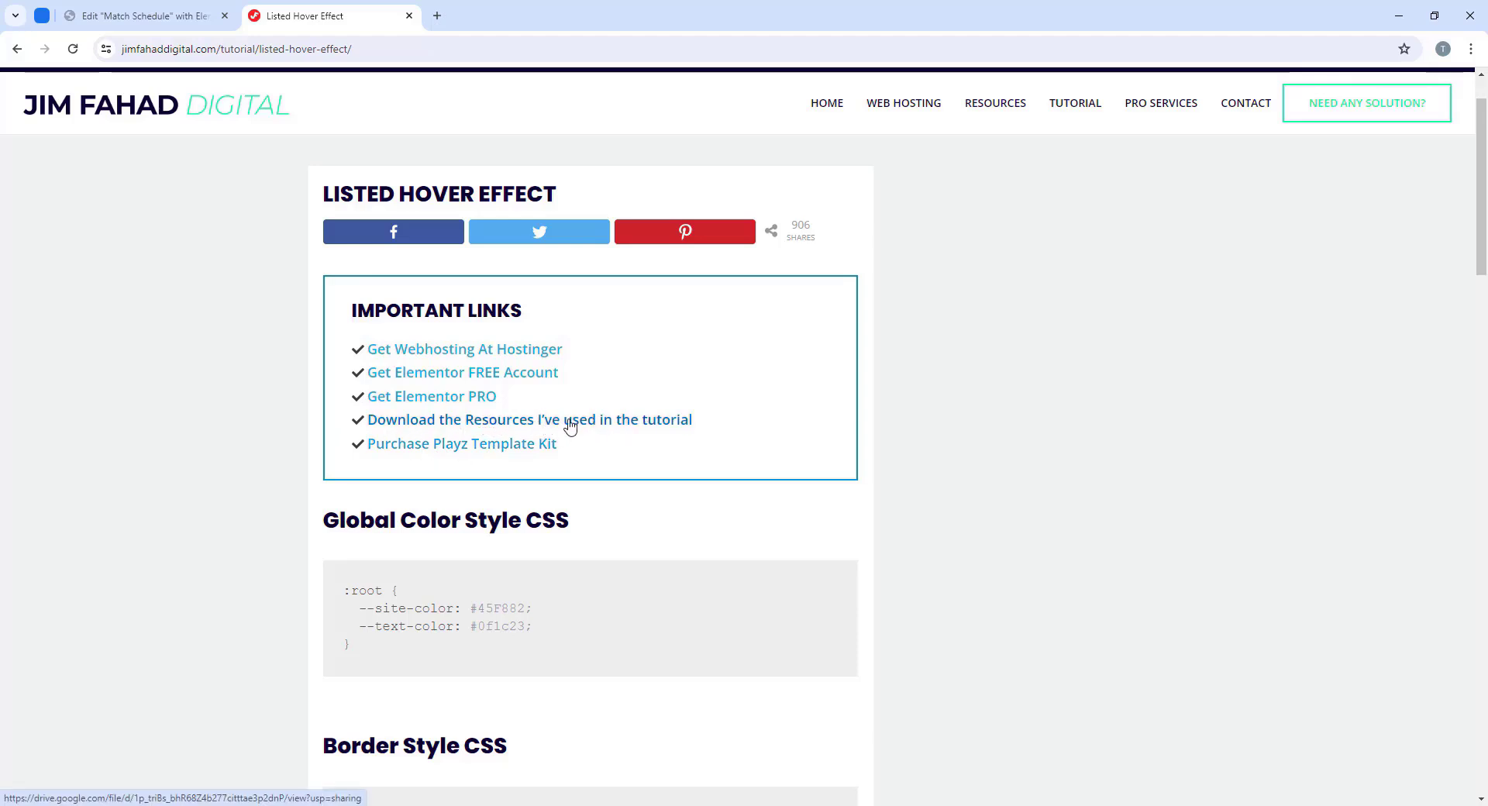
pyautogui.scroll(-1, 628, 385)
pyautogui.scroll(1, 587, 462)
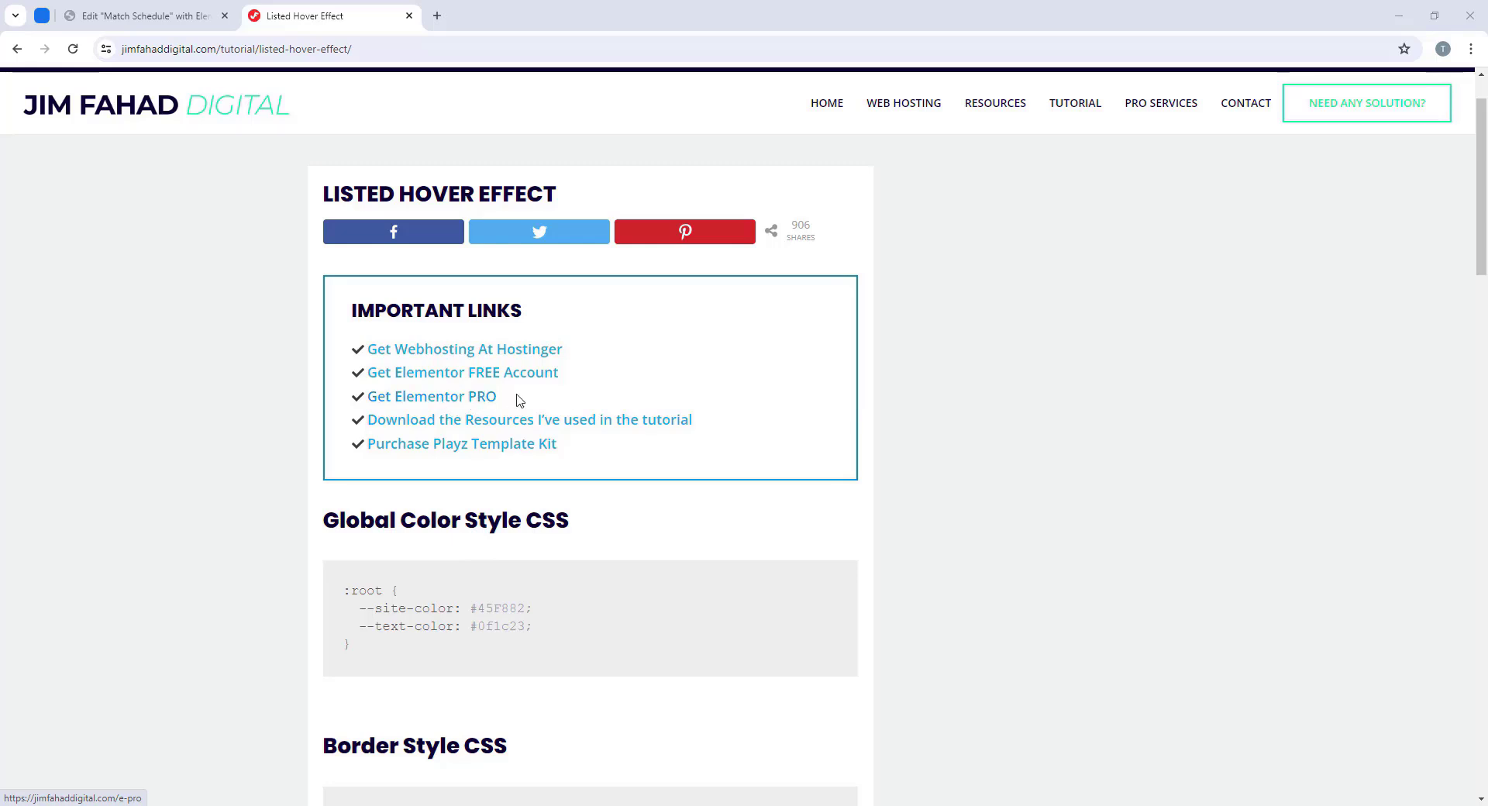
pyautogui.scroll(-1, 505, 306)
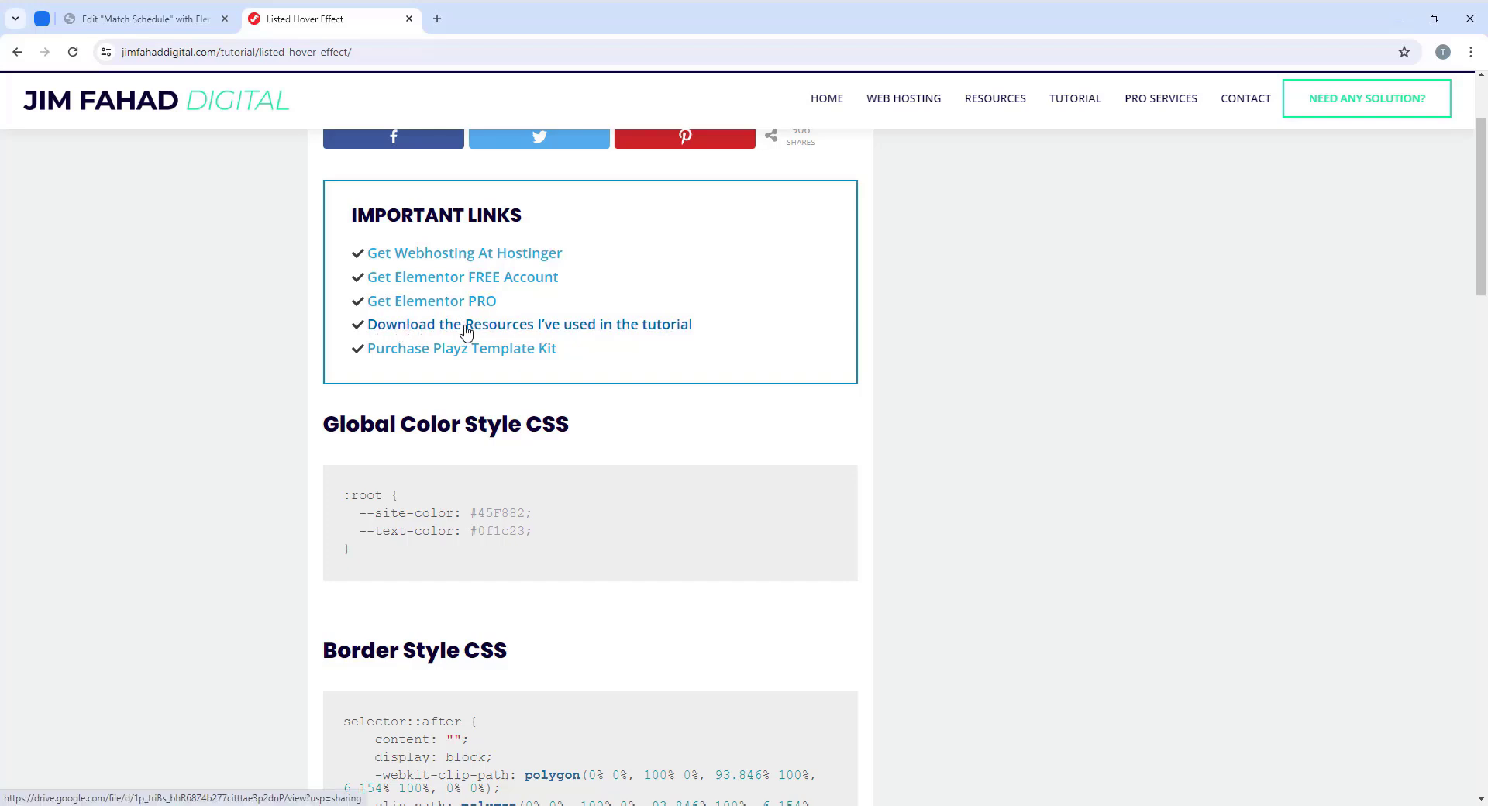
pyautogui.click(564, 326)
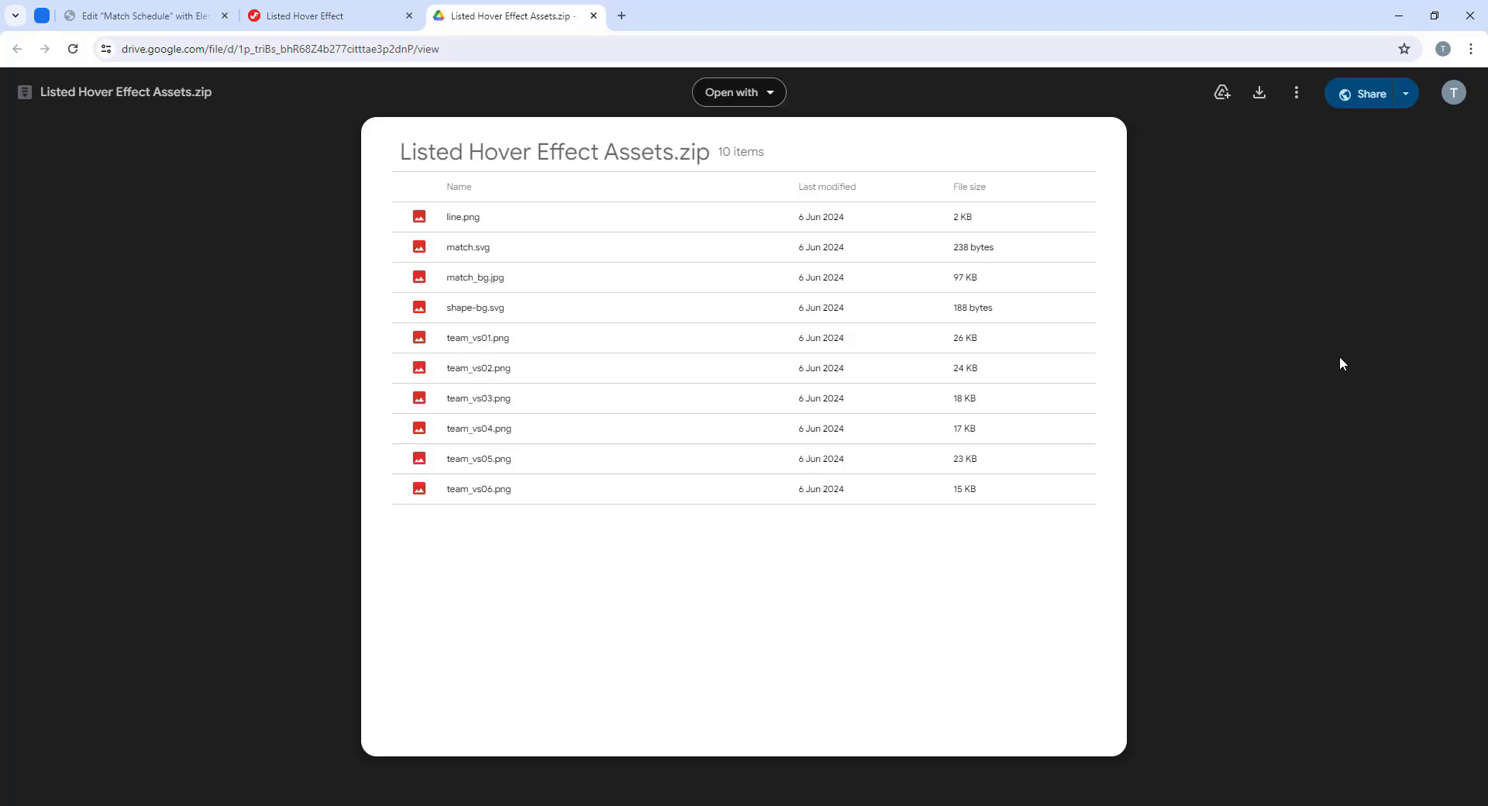
pyautogui.click(1260, 91)
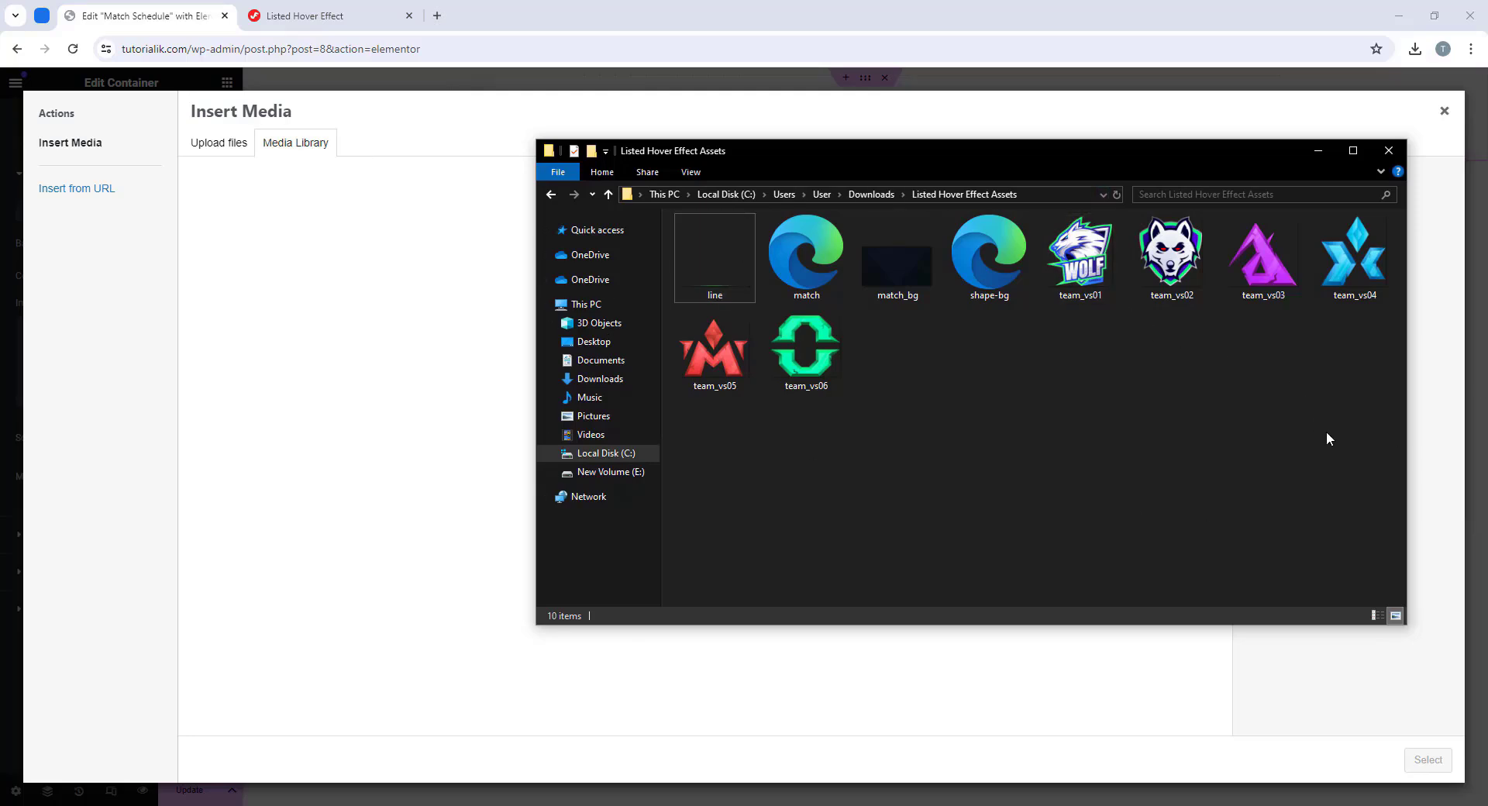
# Step: Upload all files from the Listed Hover Effect Assets folder into the media library
pyautogui.moveTo(1358, 411); pyautogui.dragTo(370, 388)
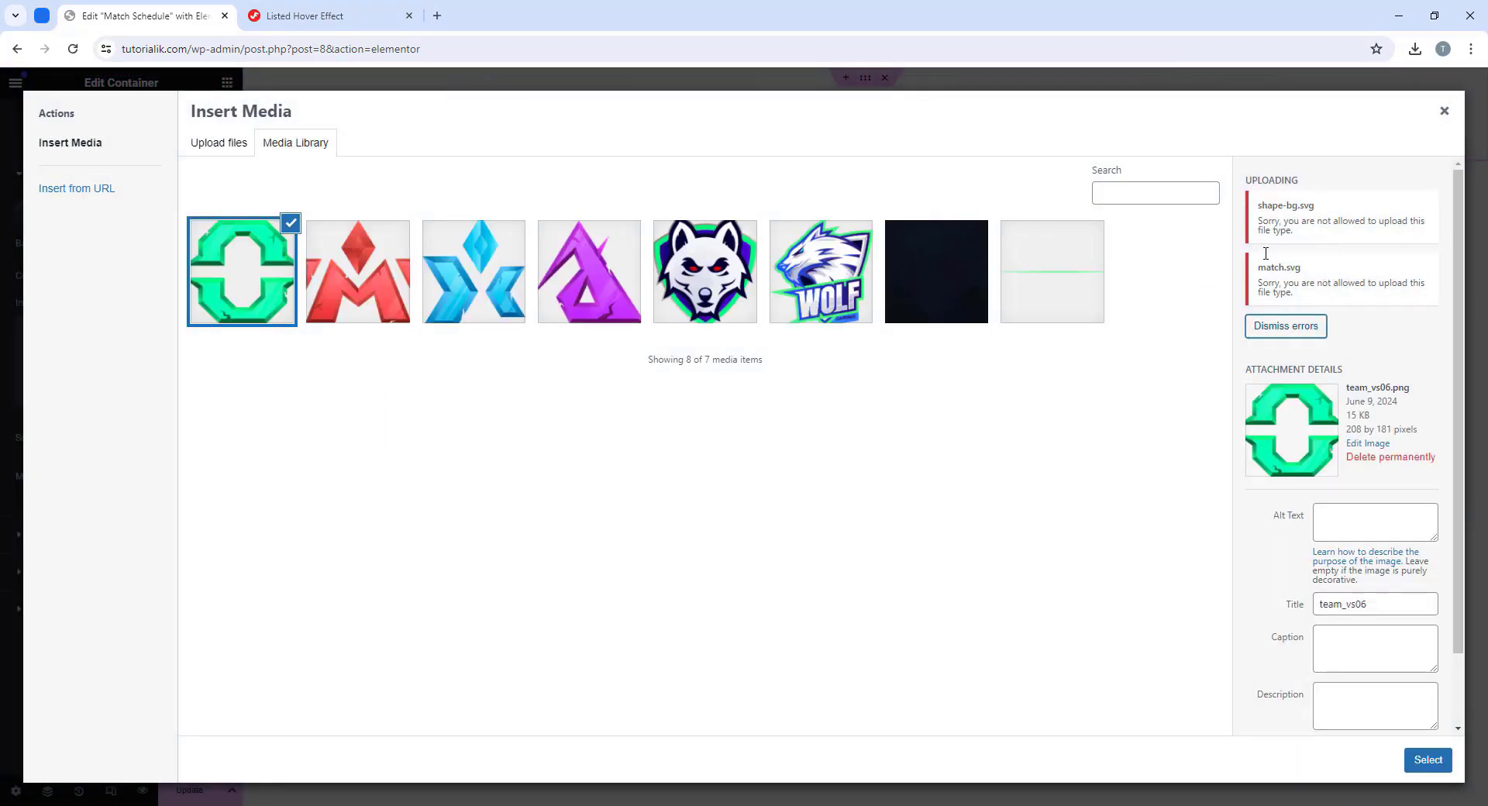
pyautogui.hotkey('alt', 'Tab')
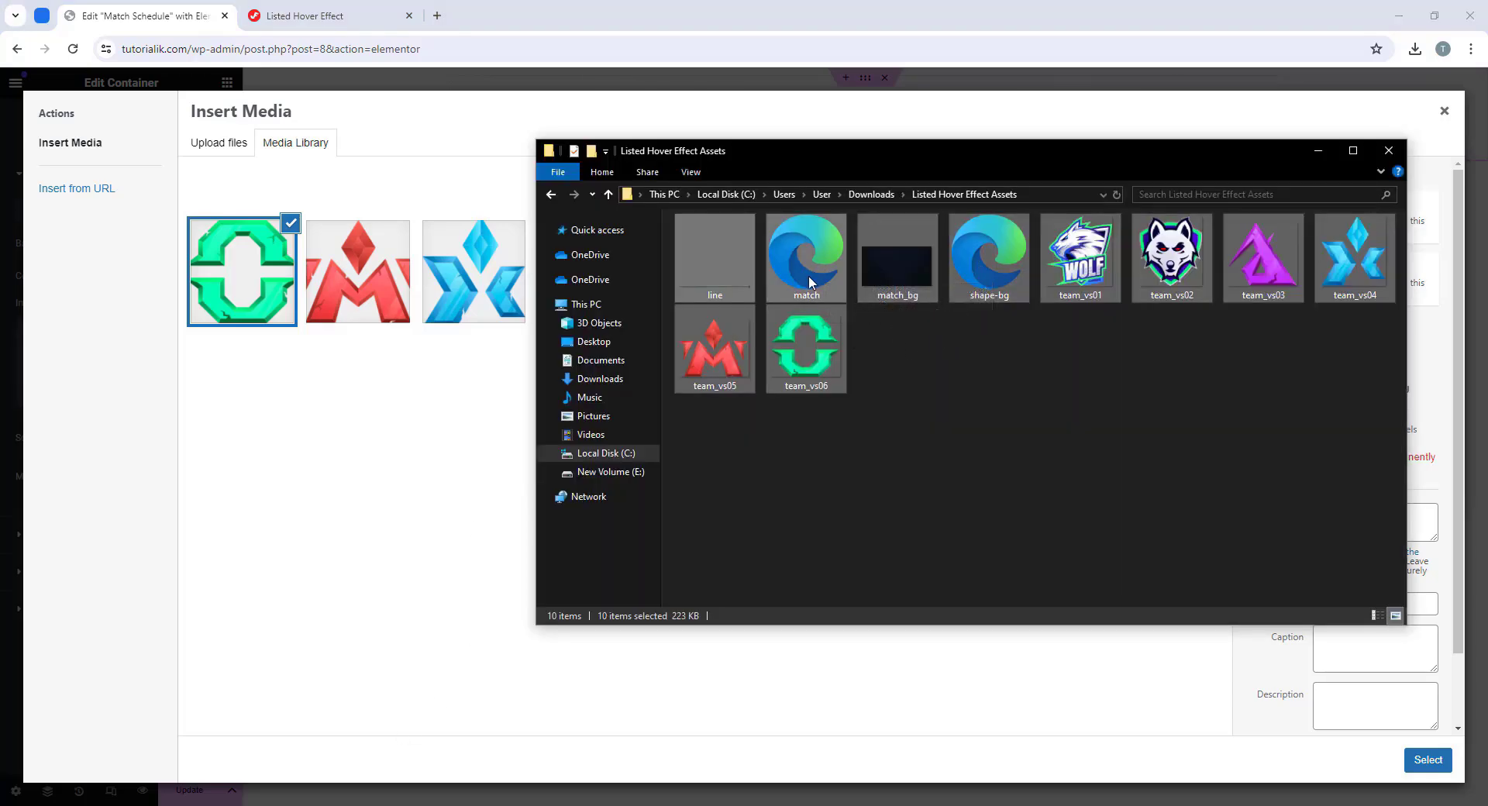
pyautogui.click(720, 127)
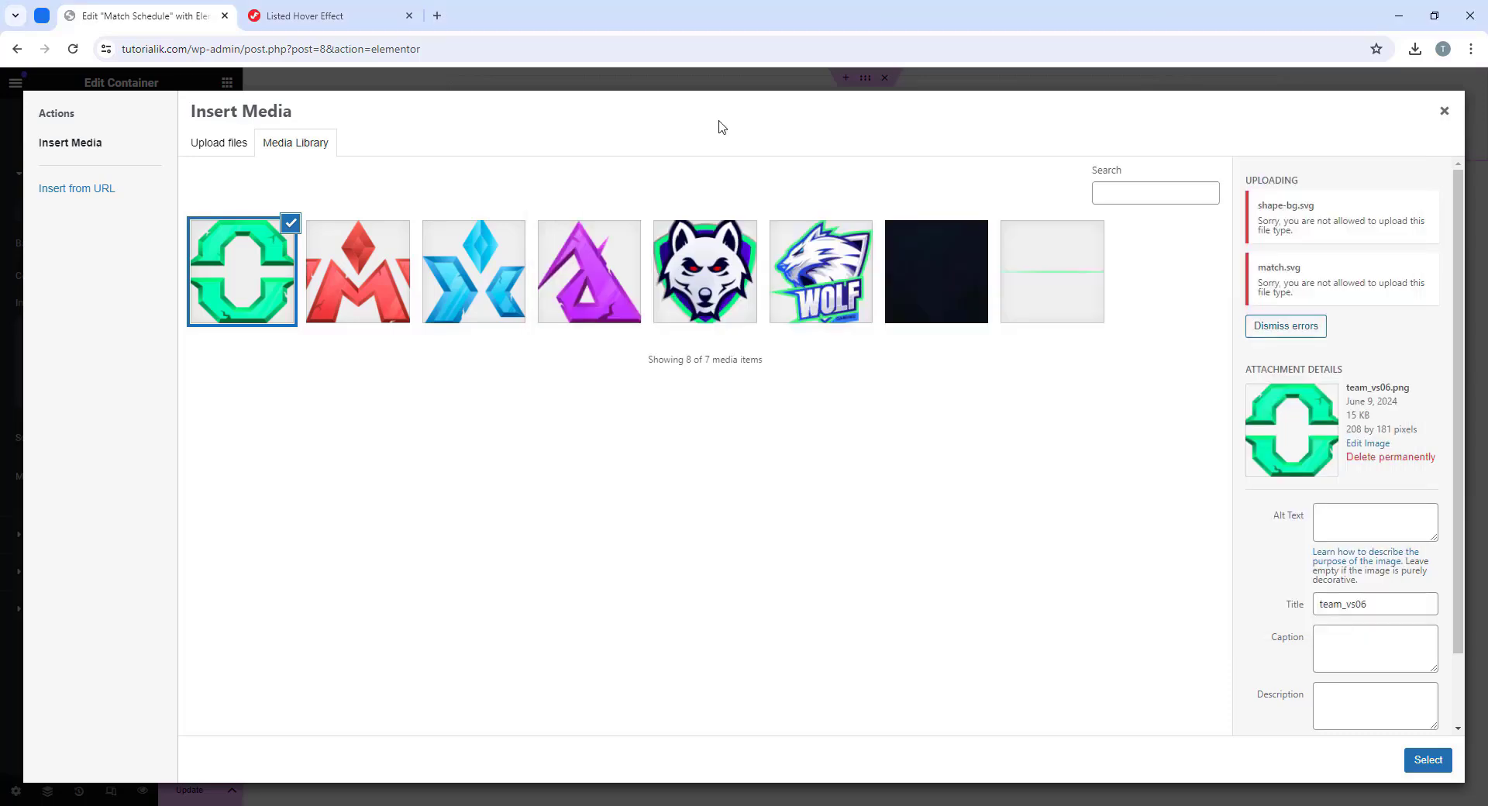
# Step: Apply match_bg.jpg as the Main section's background image with Bottom Center position, No-repeat and Cover display size
pyautogui.click(958, 310)
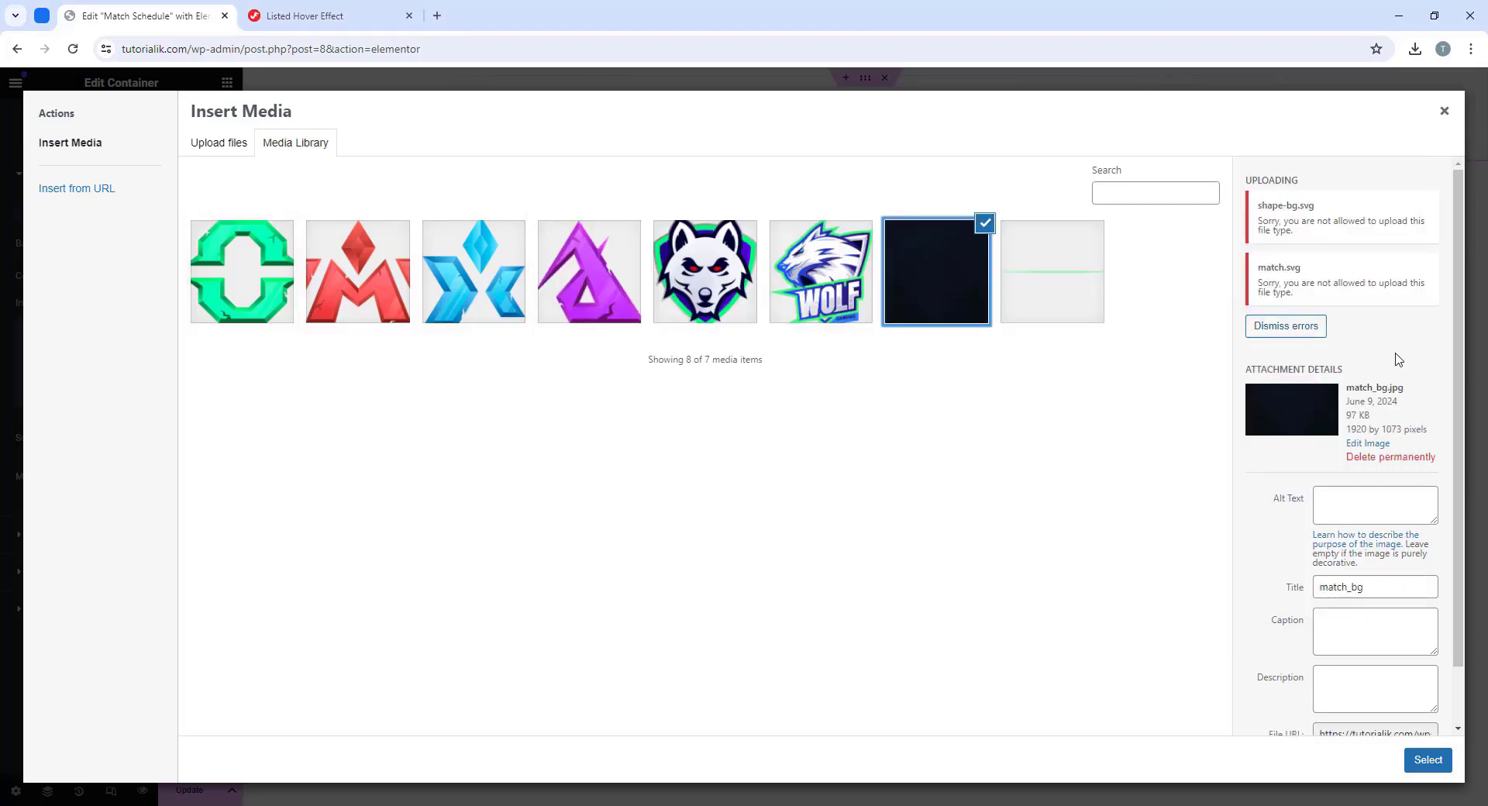
pyautogui.click(1429, 760)
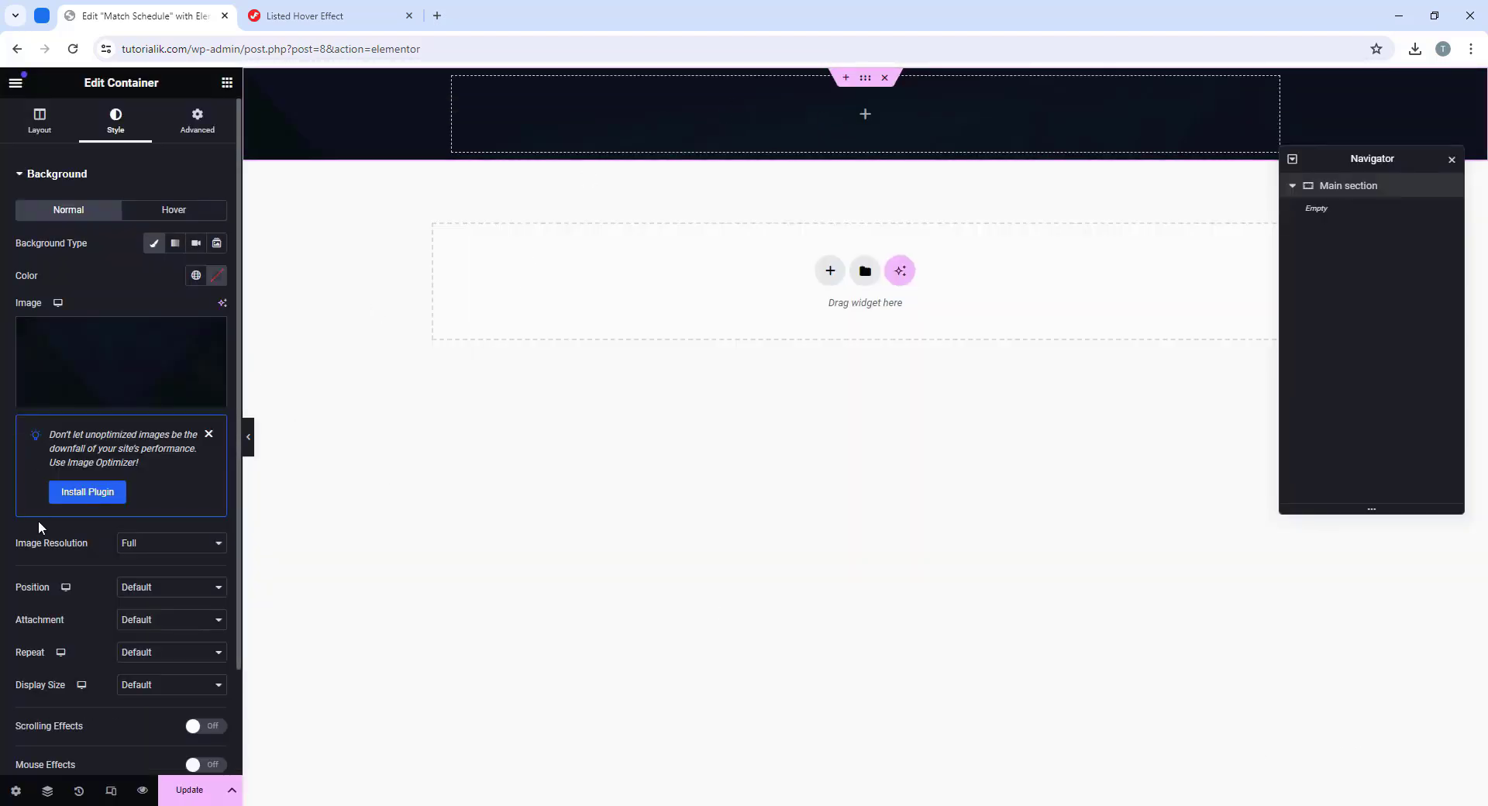
pyautogui.scroll(-2, 31, 512)
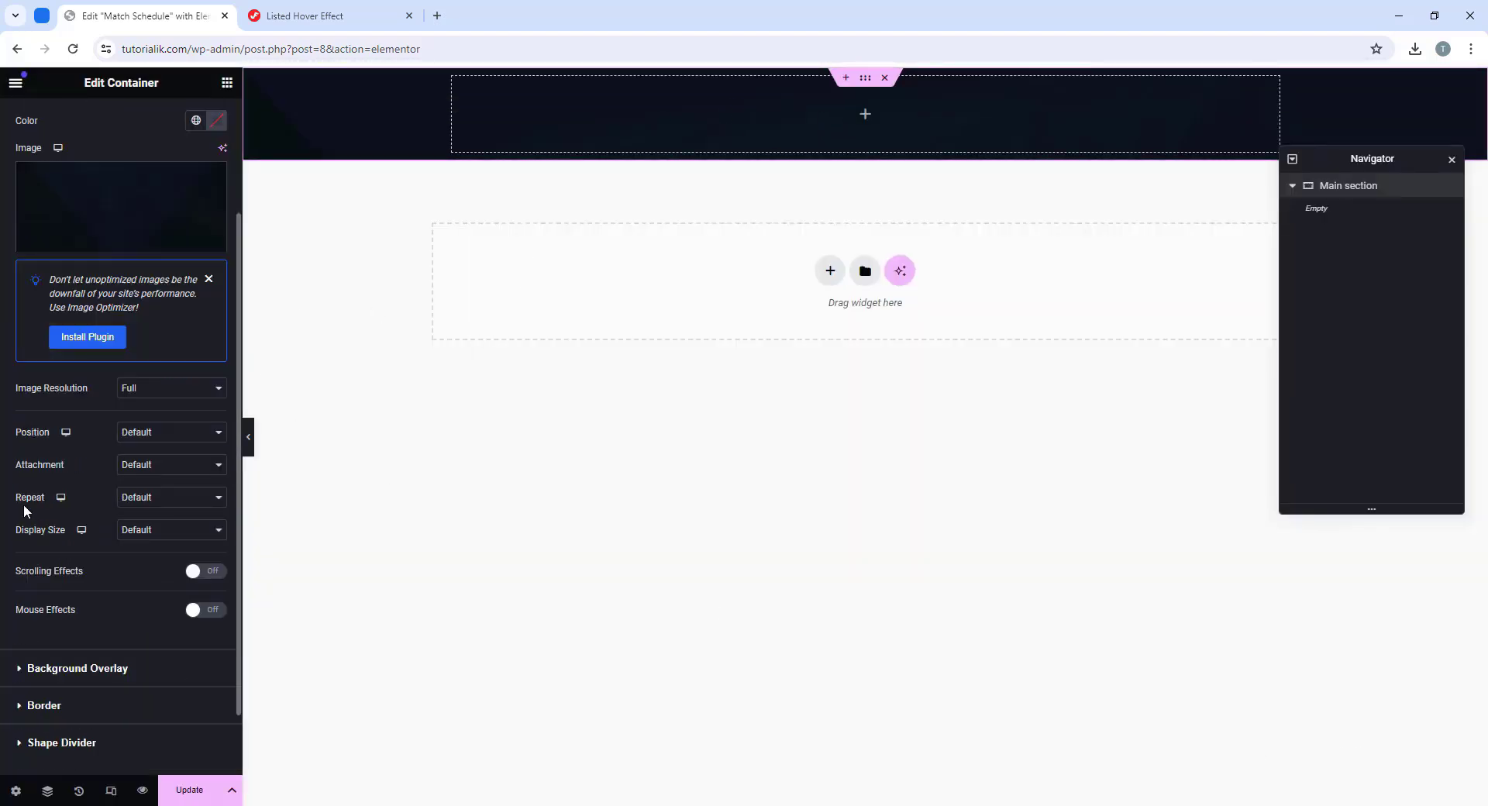
pyautogui.click(154, 439)
pyautogui.click(165, 533)
pyautogui.click(154, 500)
pyautogui.click(158, 525)
pyautogui.click(157, 536)
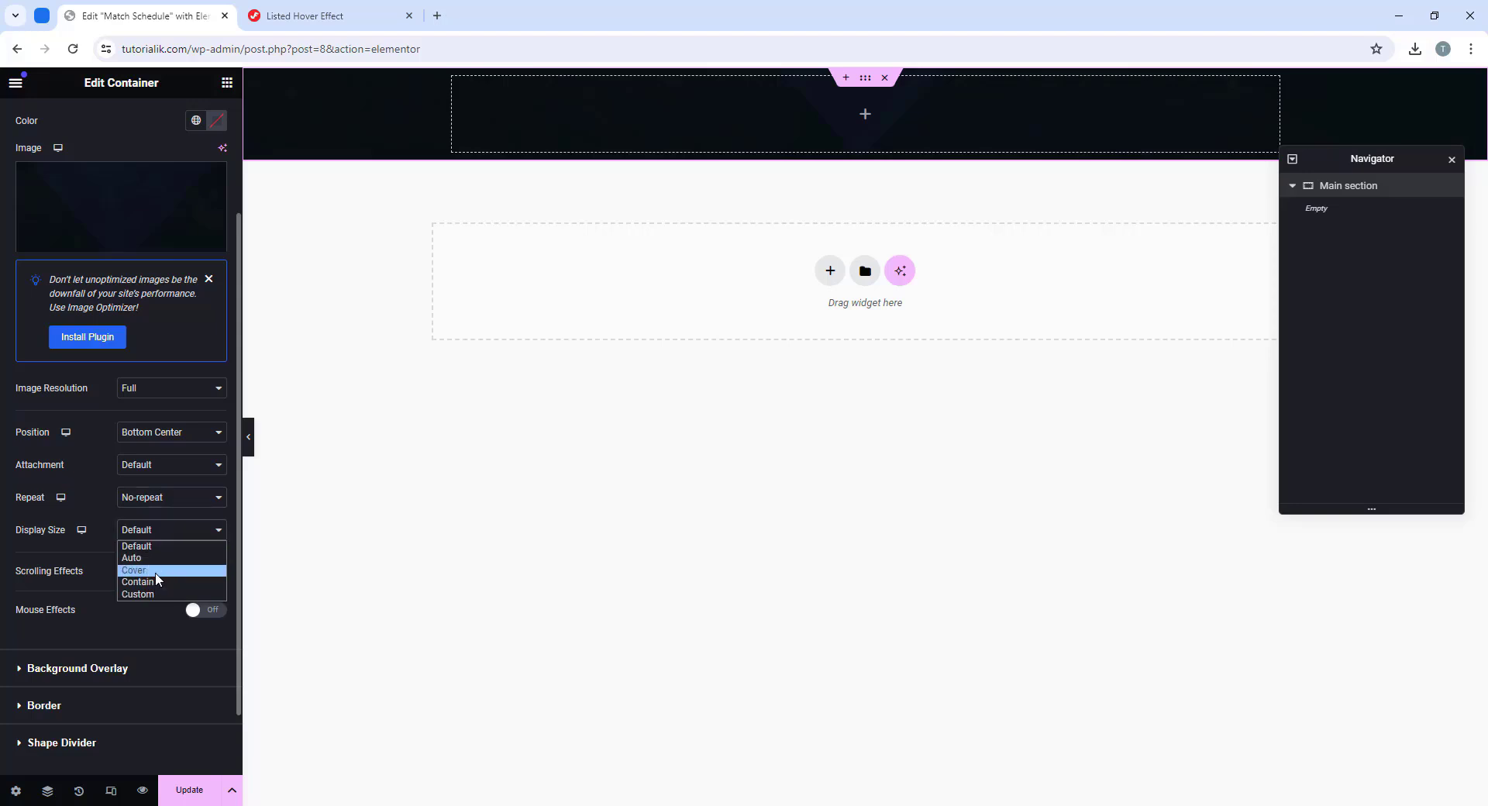
pyautogui.click(155, 572)
pyautogui.scroll(4, 180, 376)
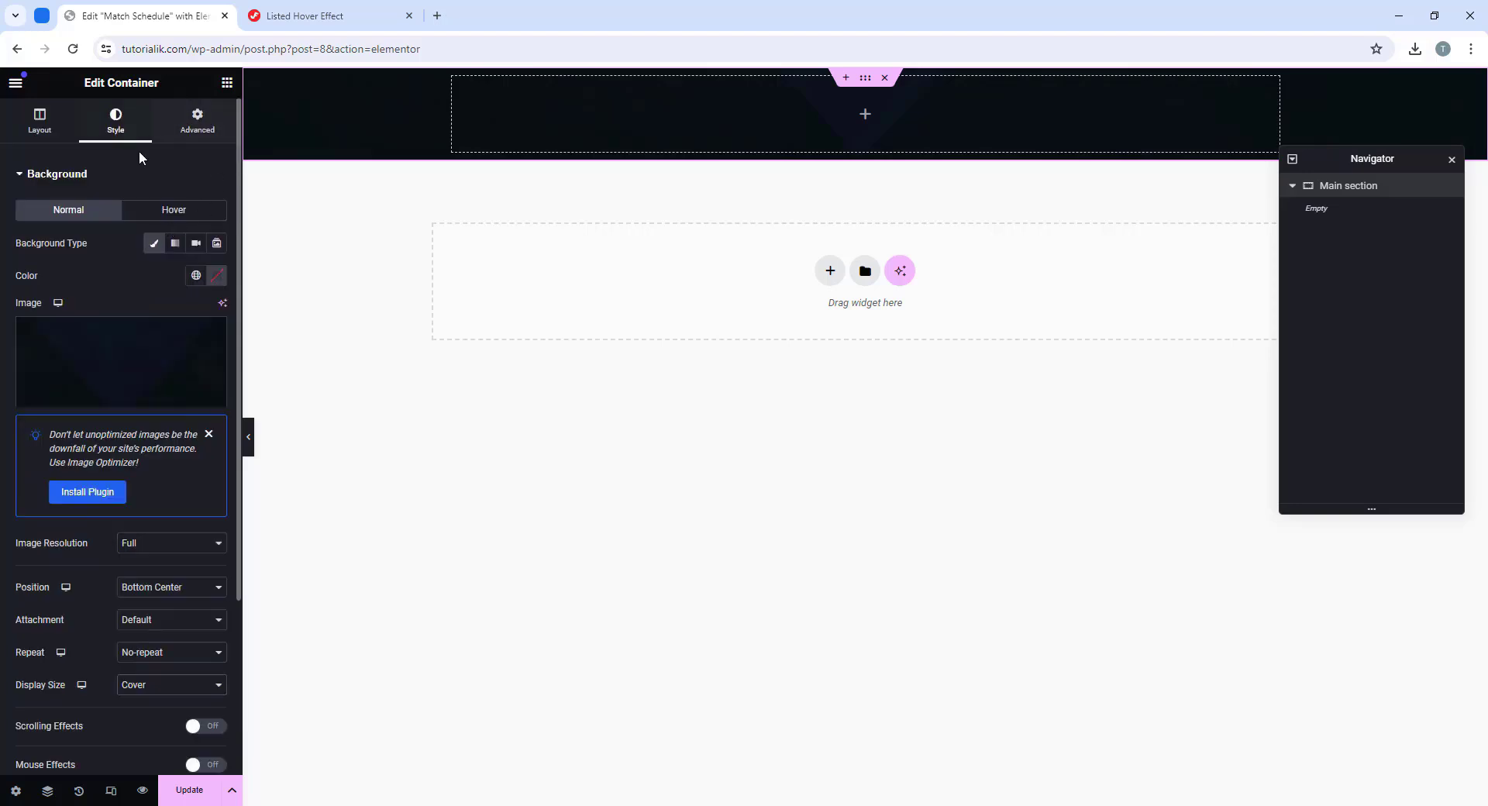
# Step: Set the Main section's padding to 120 px top, 15 px right, 85 px bottom and 15 px left
pyautogui.click(197, 123)
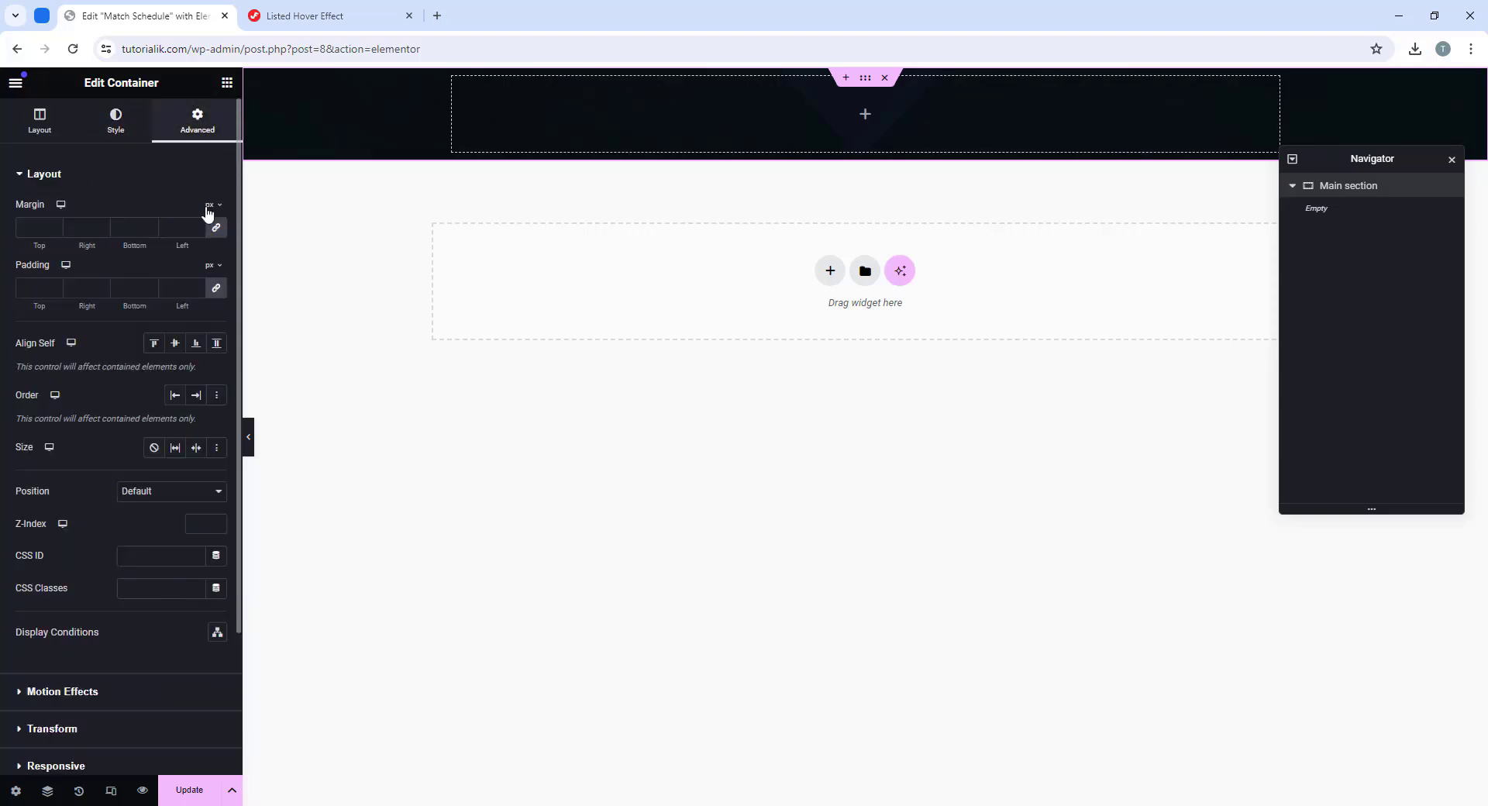
pyautogui.click(217, 287)
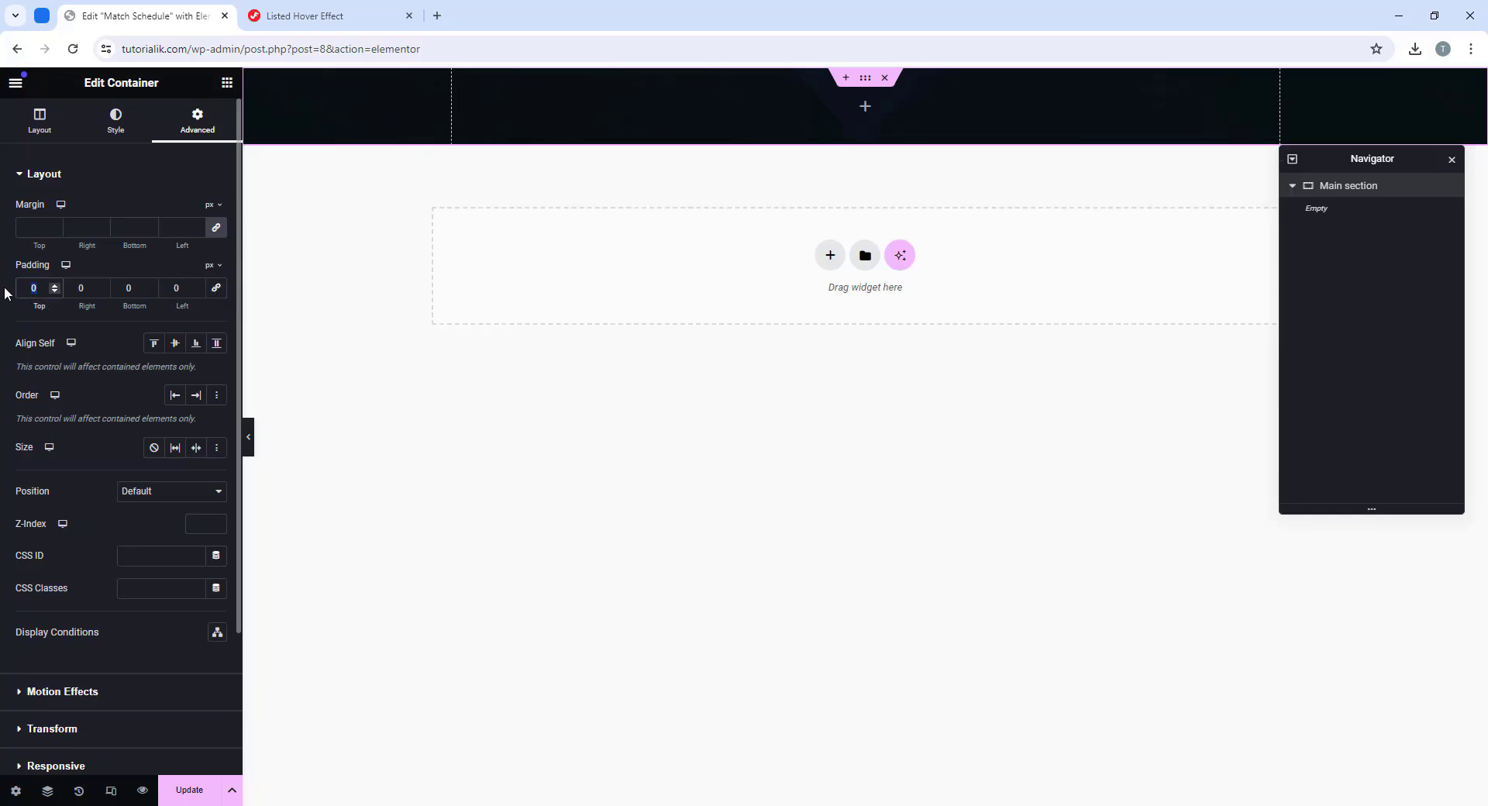
pyautogui.write('120')
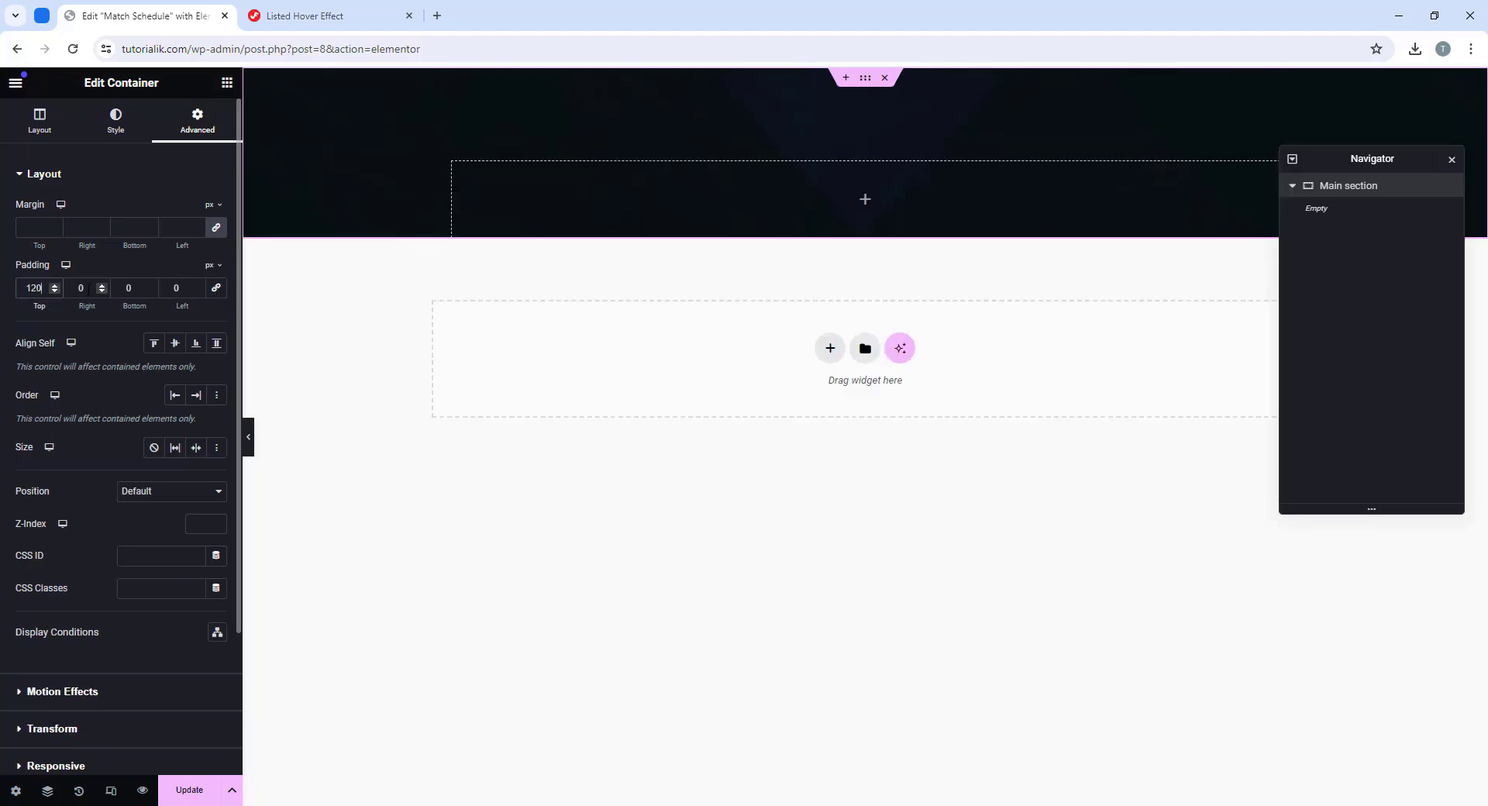
pyautogui.click(82, 288)
pyautogui.write('15')
pyautogui.click(120, 291)
pyautogui.write('85')
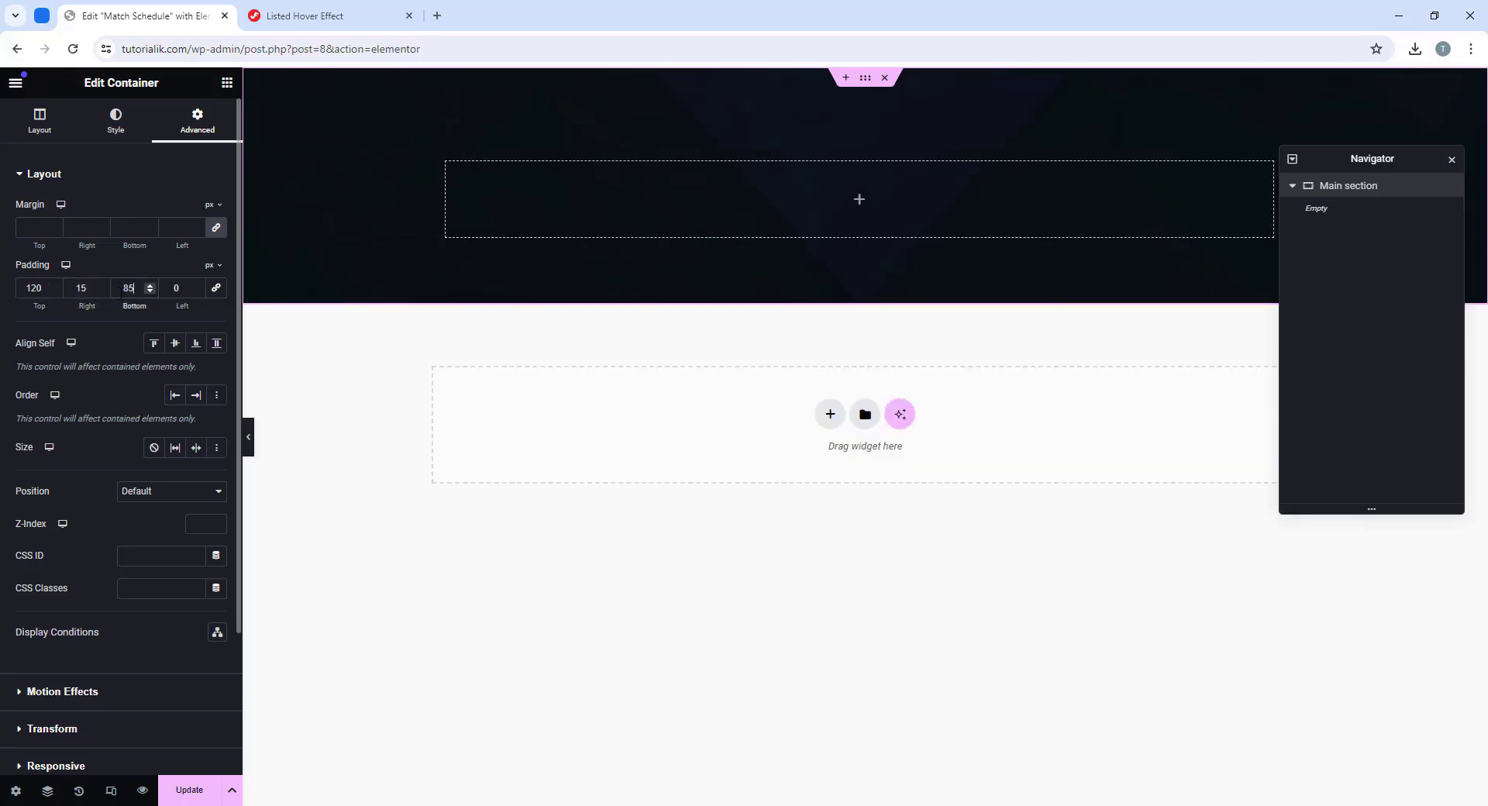
pyautogui.click(173, 288)
pyautogui.write('15')
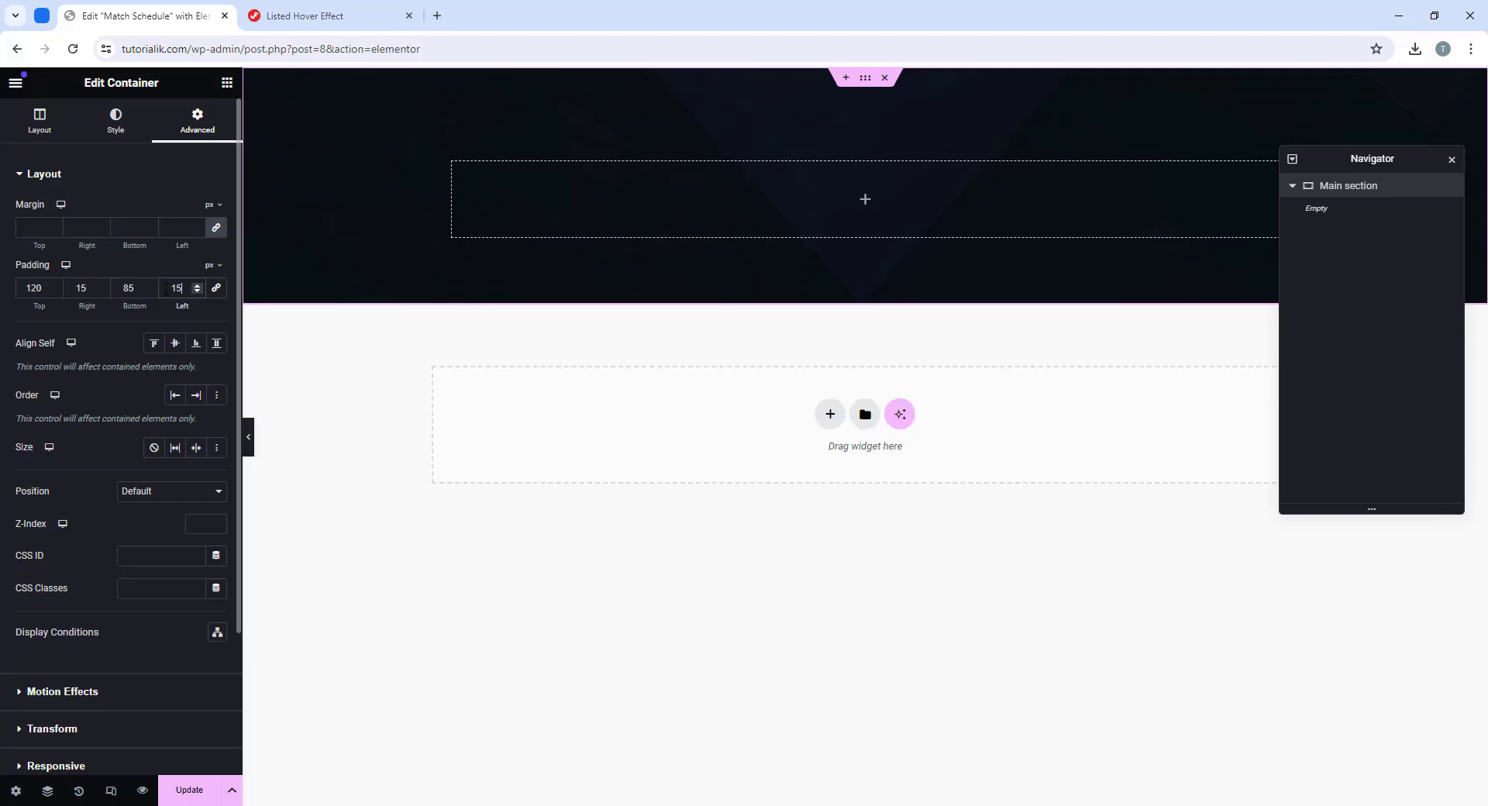
pyautogui.click(204, 523)
# Step: Add a container inside the Main section and rename it "Heading Area"
pyautogui.click(865, 199)
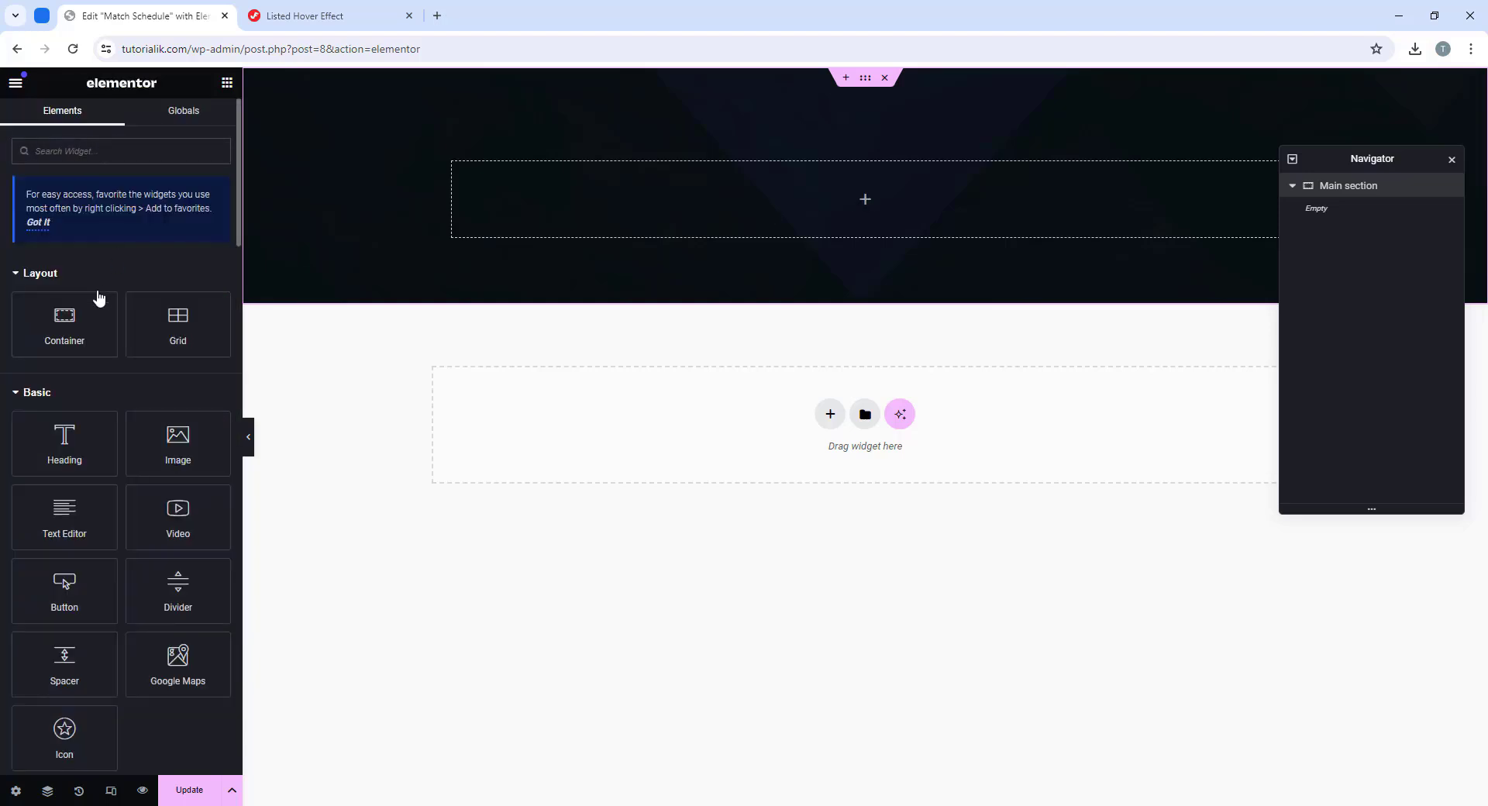
pyautogui.moveTo(98, 297); pyautogui.dragTo(866, 199)
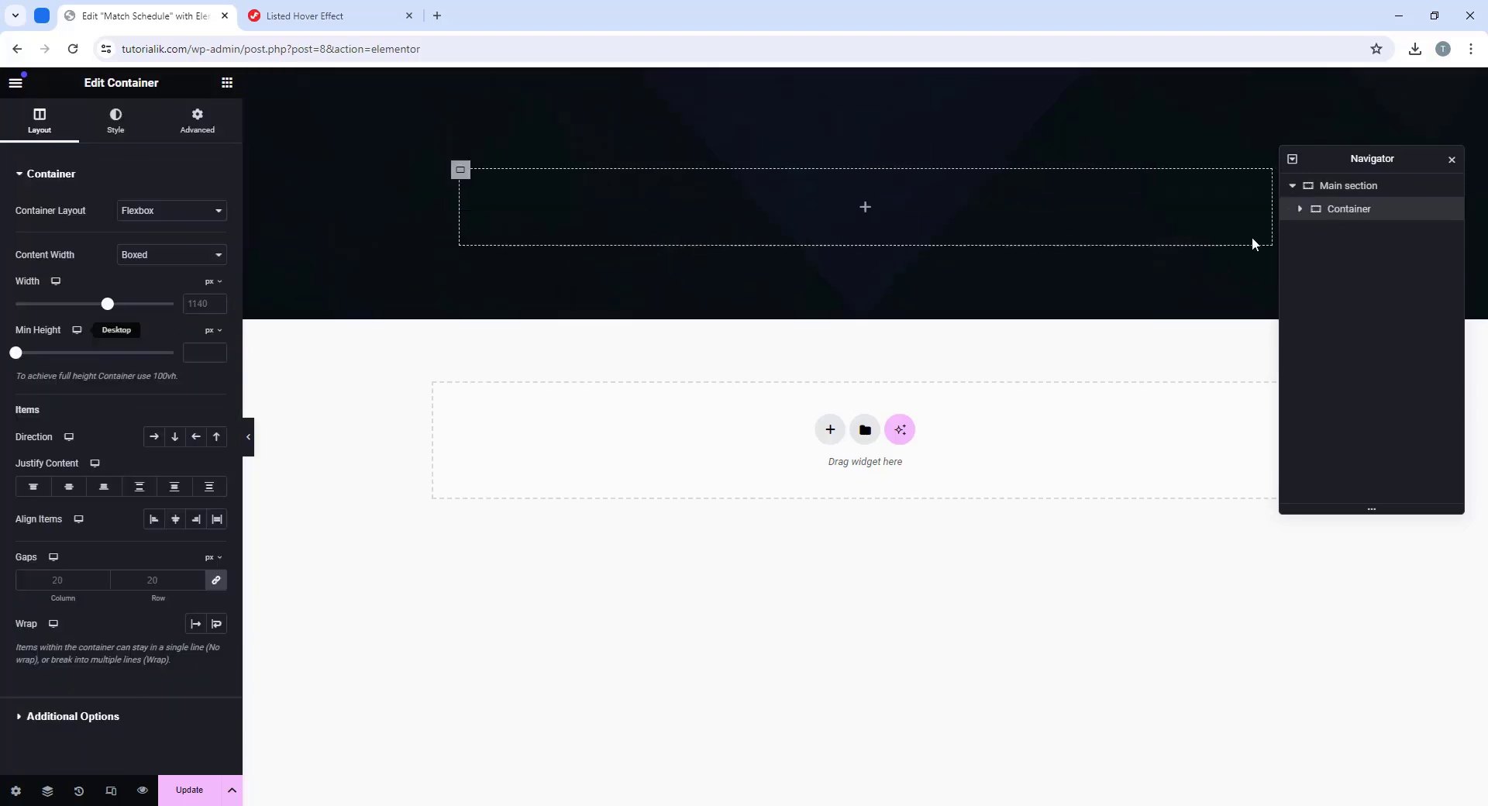
pyautogui.doubleClick(1362, 212)
pyautogui.write('Hea')
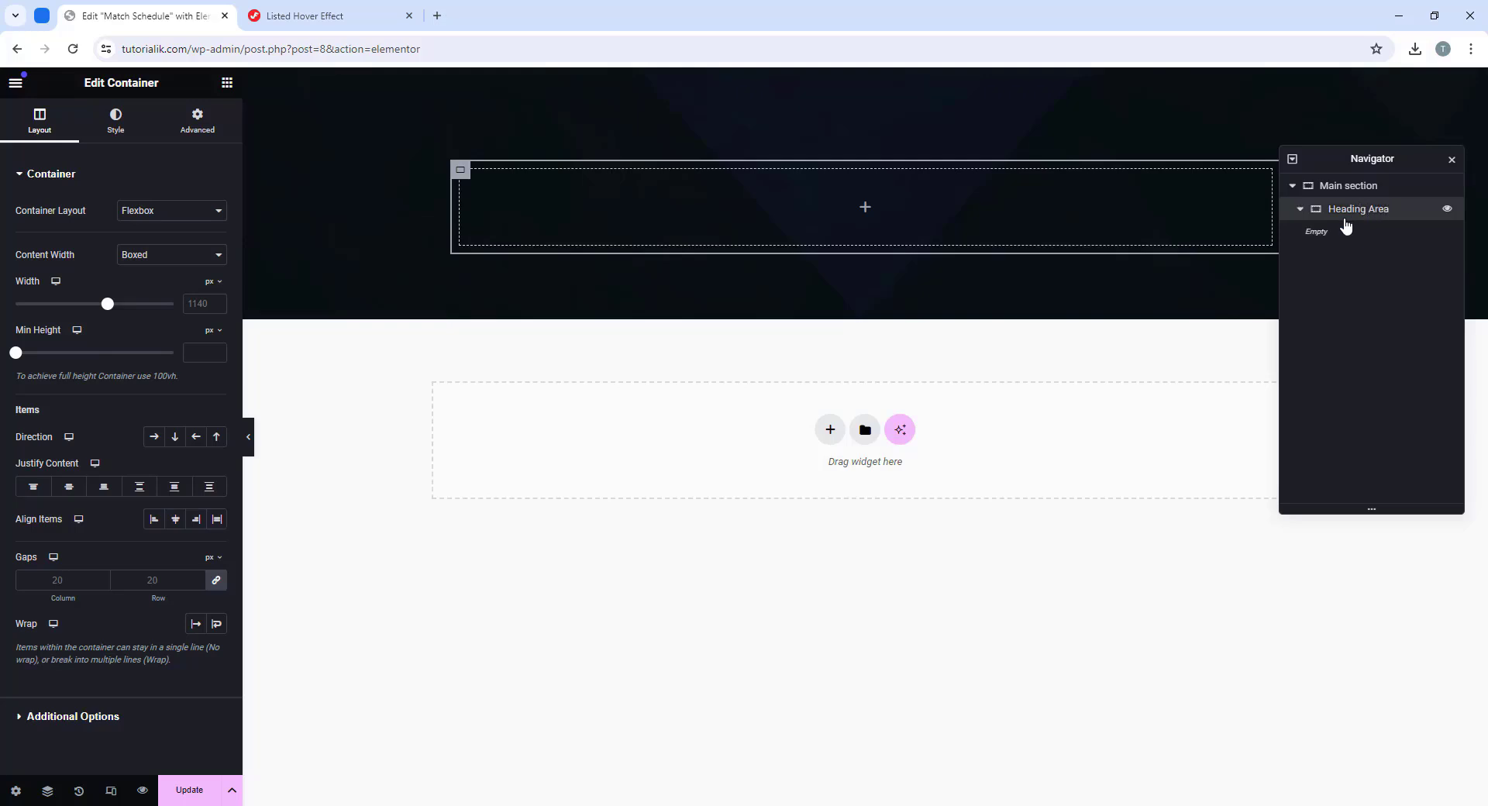
pyautogui.write('ding Area')
pyautogui.press('Return')
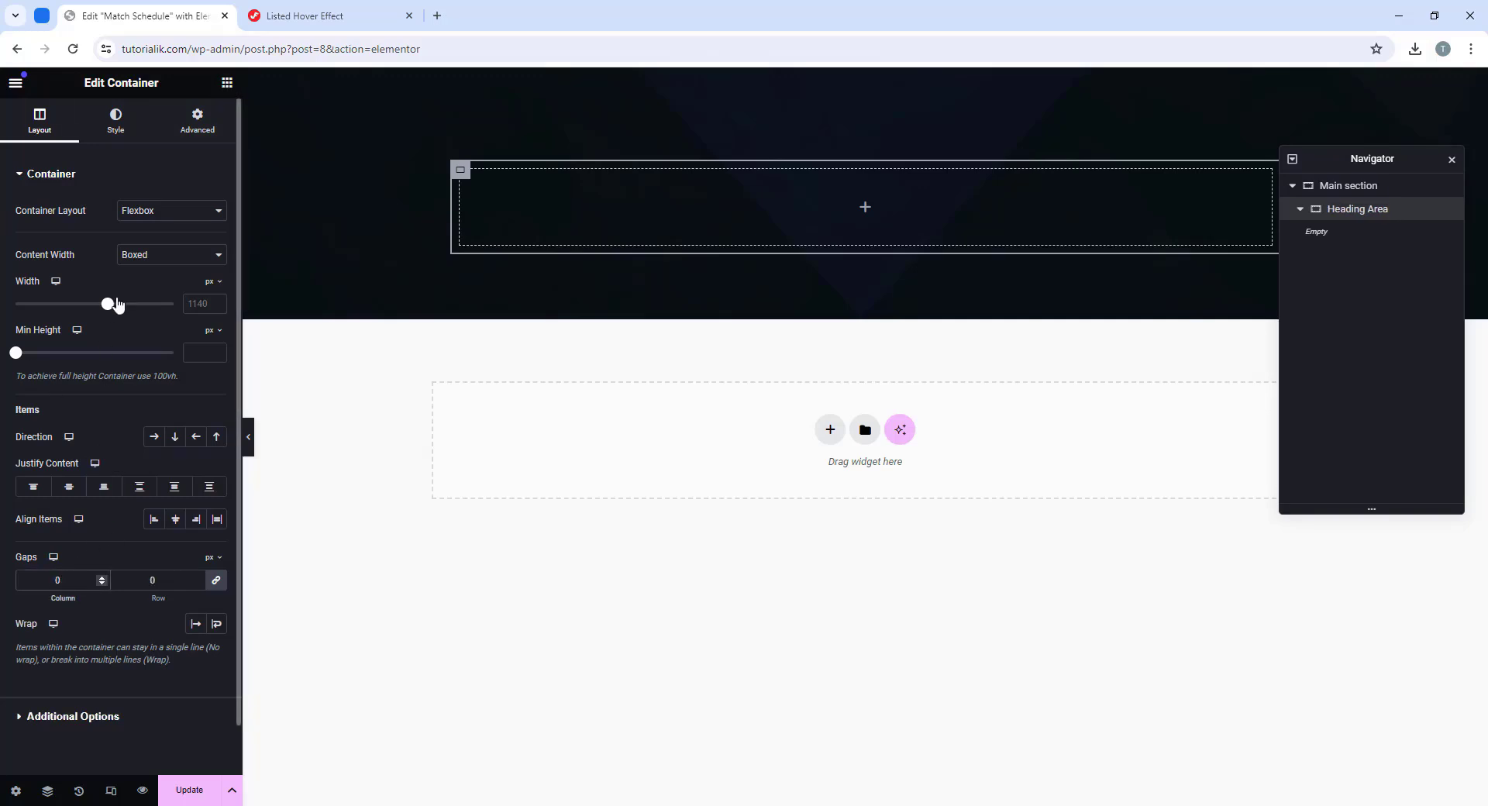
# Step: Set Heading Area's margins to 0 and its padding to 0 px top and bottom and 15 px right and left
pyautogui.click(196, 122)
pyautogui.click(132, 223)
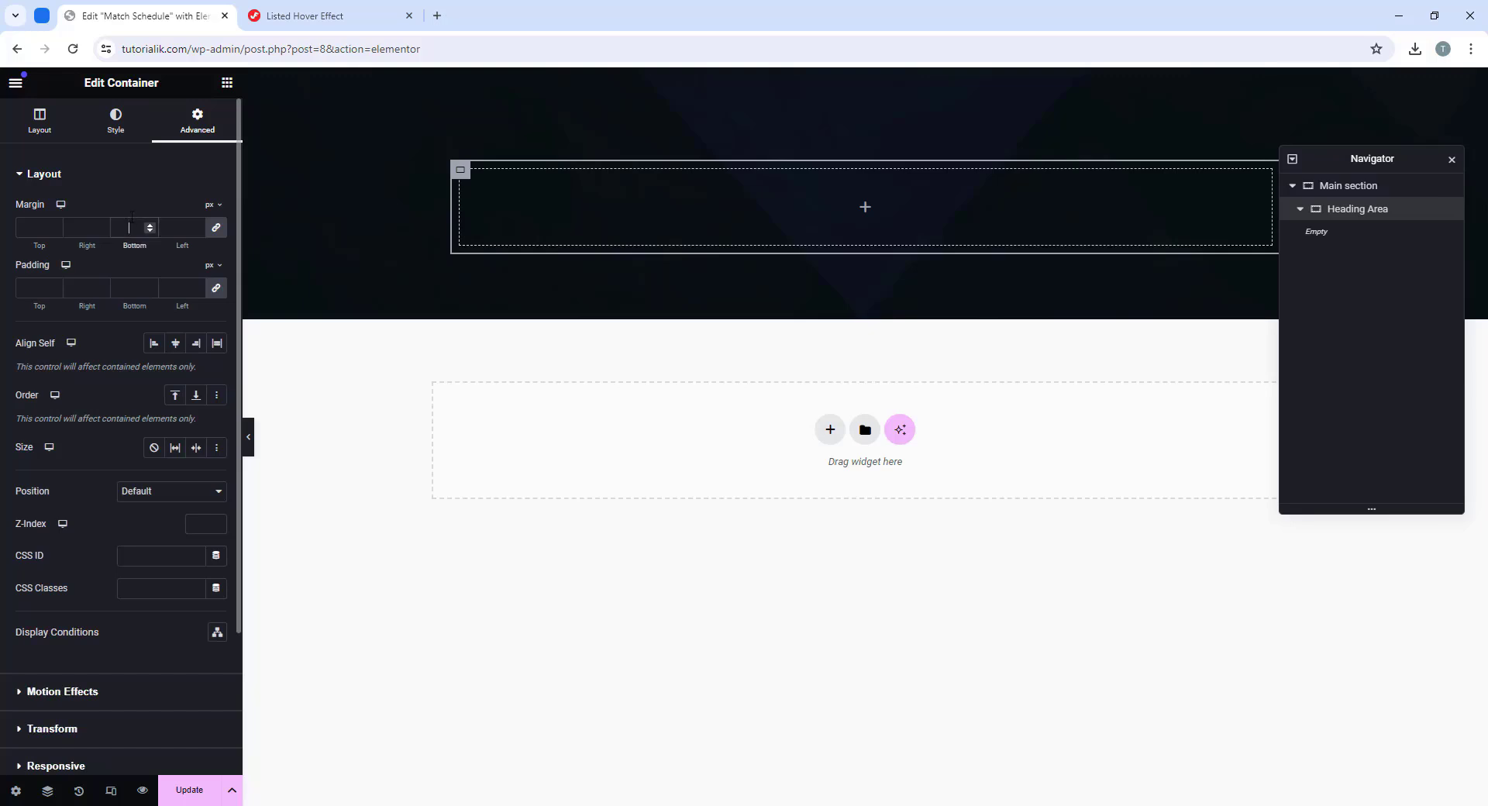
pyautogui.click(216, 288)
pyautogui.click(163, 288)
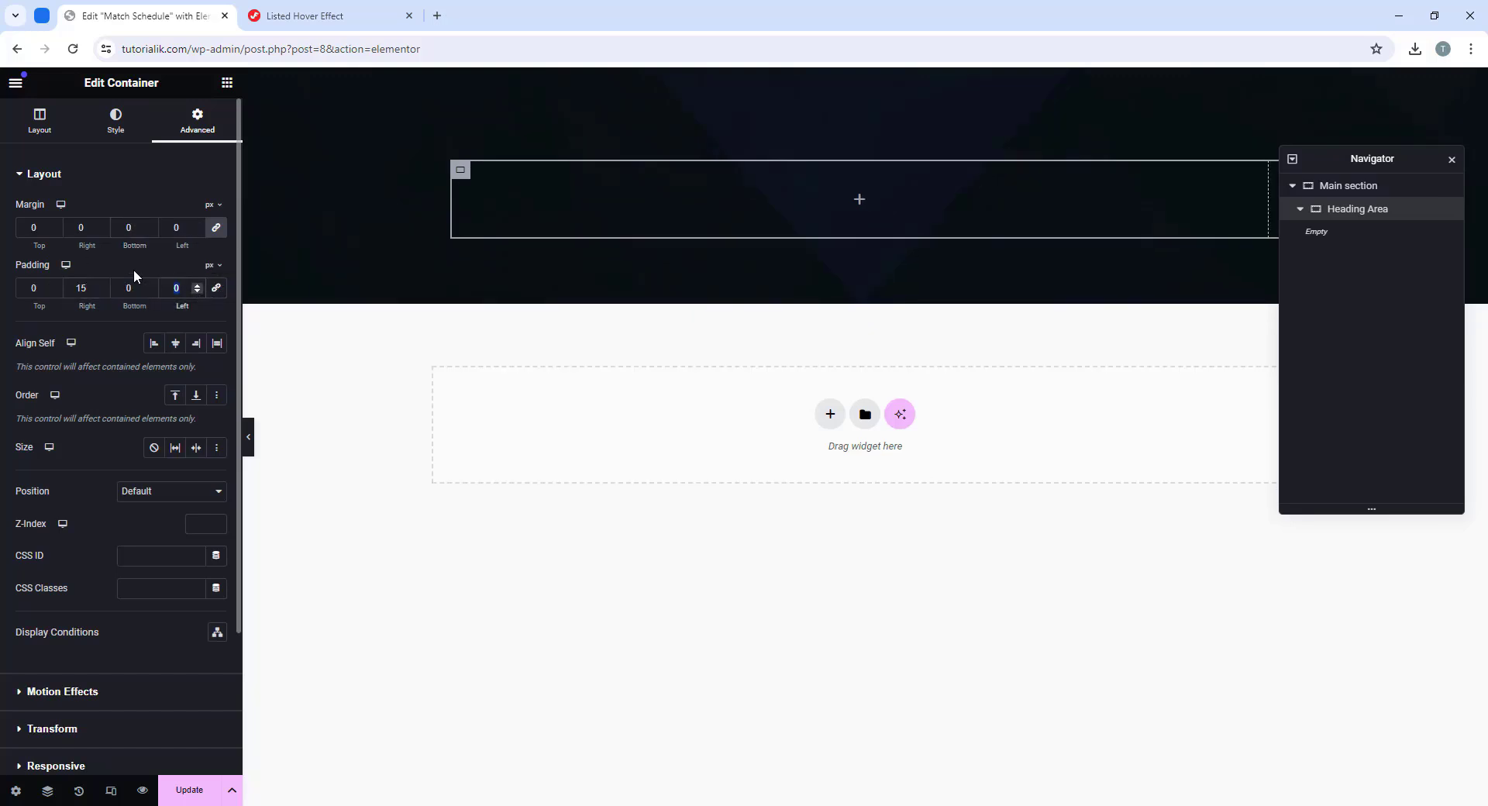
pyautogui.write('15')
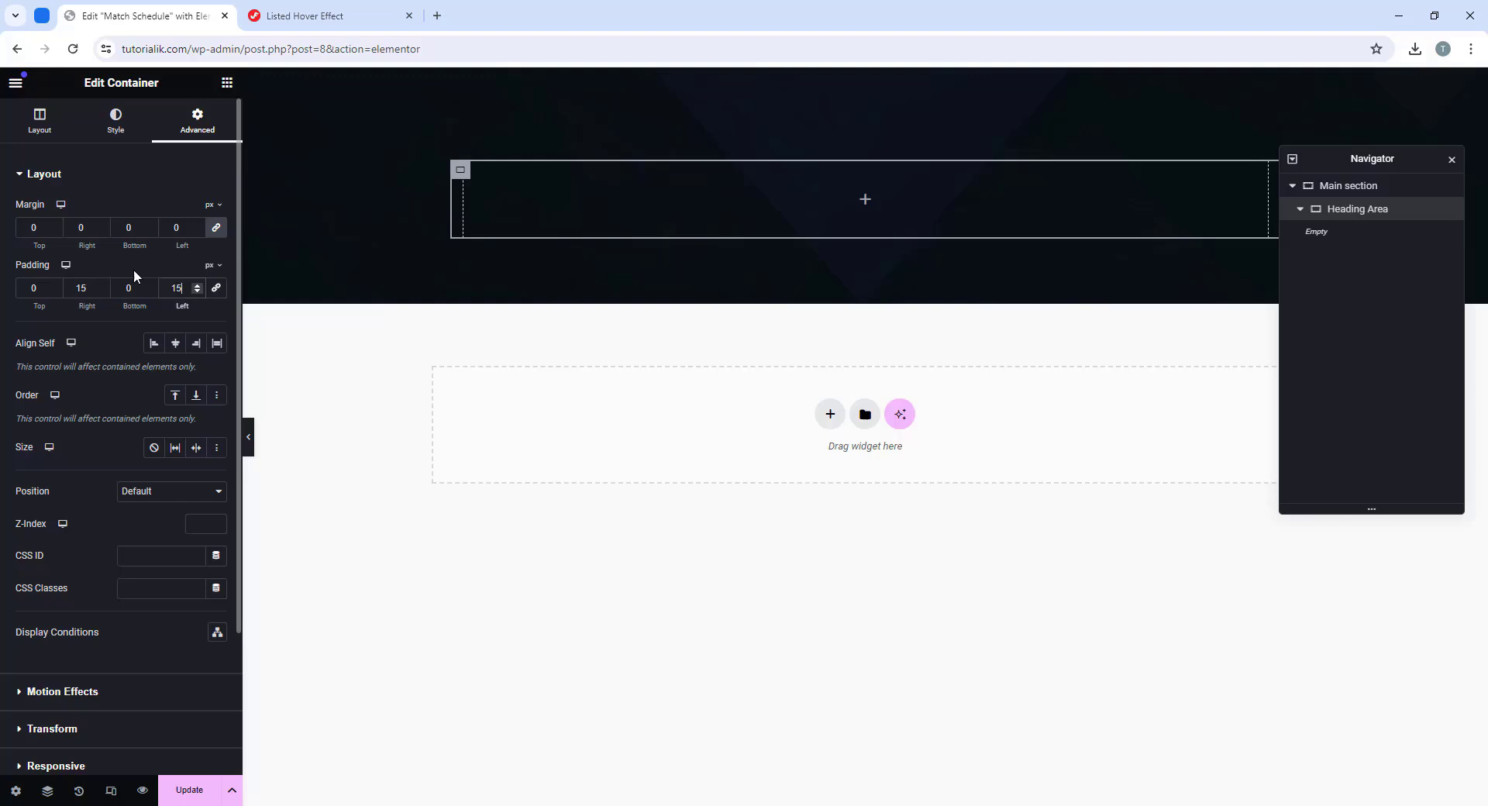
# Step: Add a Heading widget inside Heading Area and set its title to "MATCHES LIST"
pyautogui.click(862, 203)
pyautogui.moveTo(59, 438); pyautogui.dragTo(906, 209)
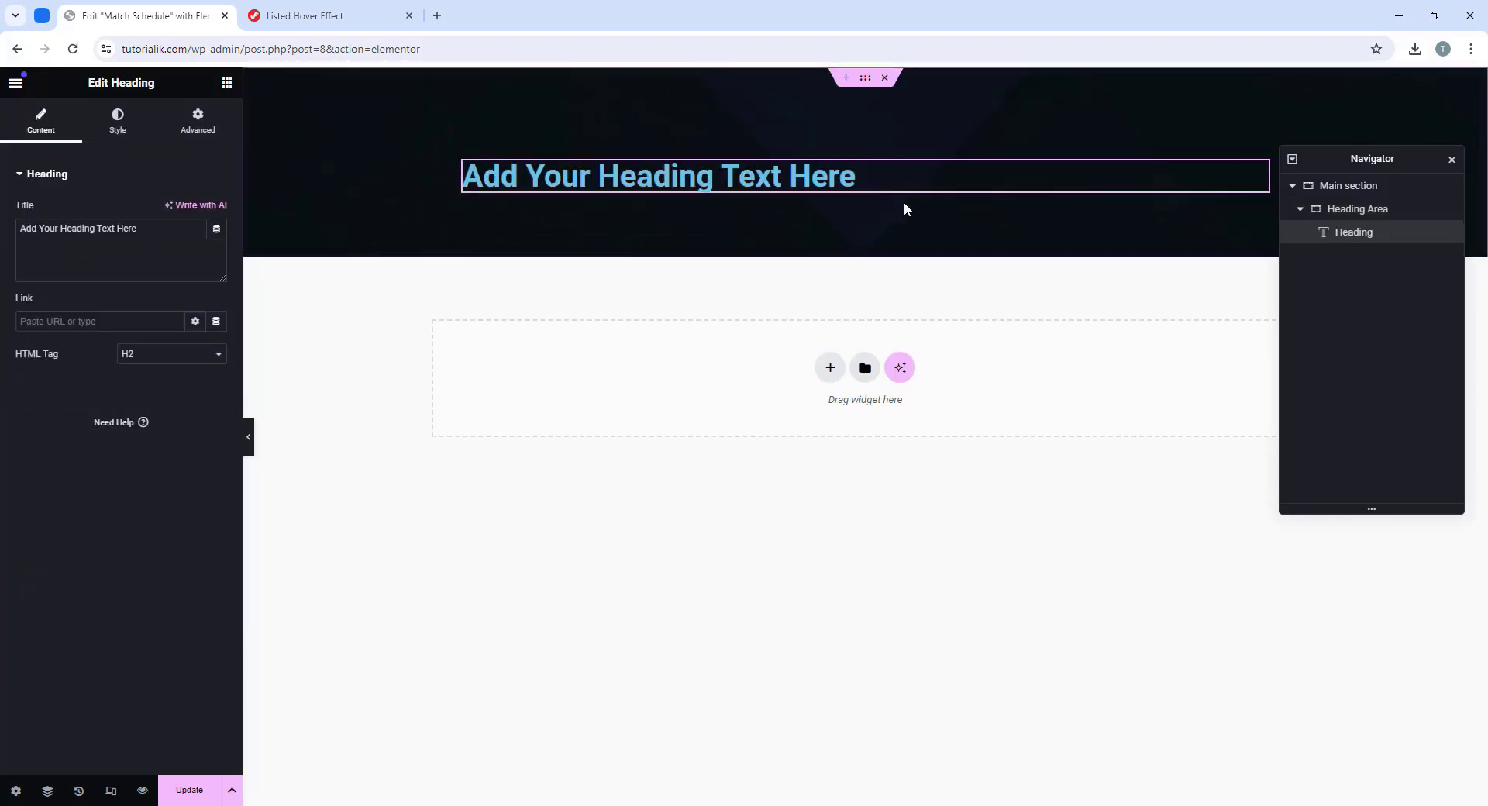
pyautogui.tripleClick(99, 230)
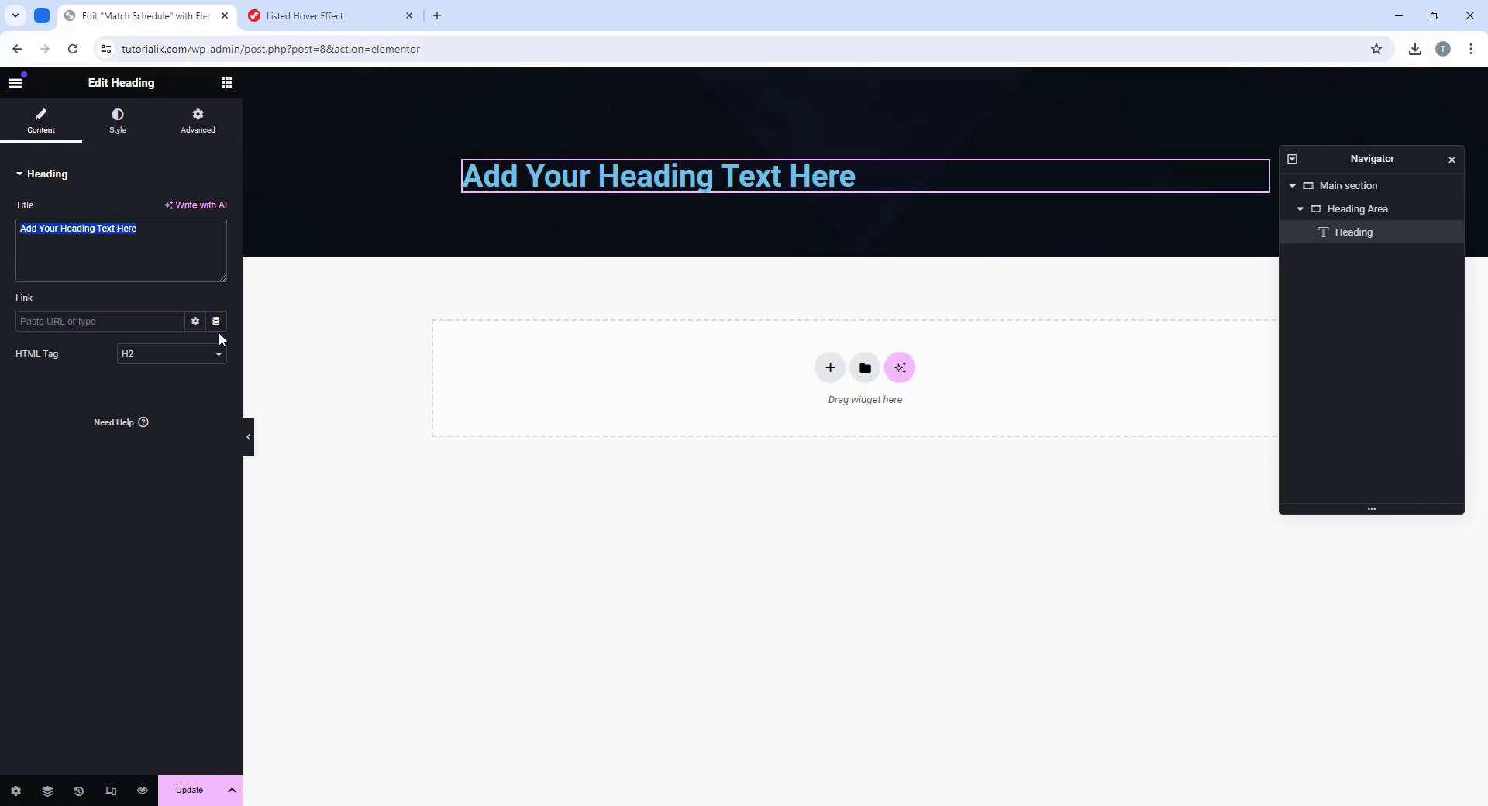
pyautogui.rightClick(70, 231)
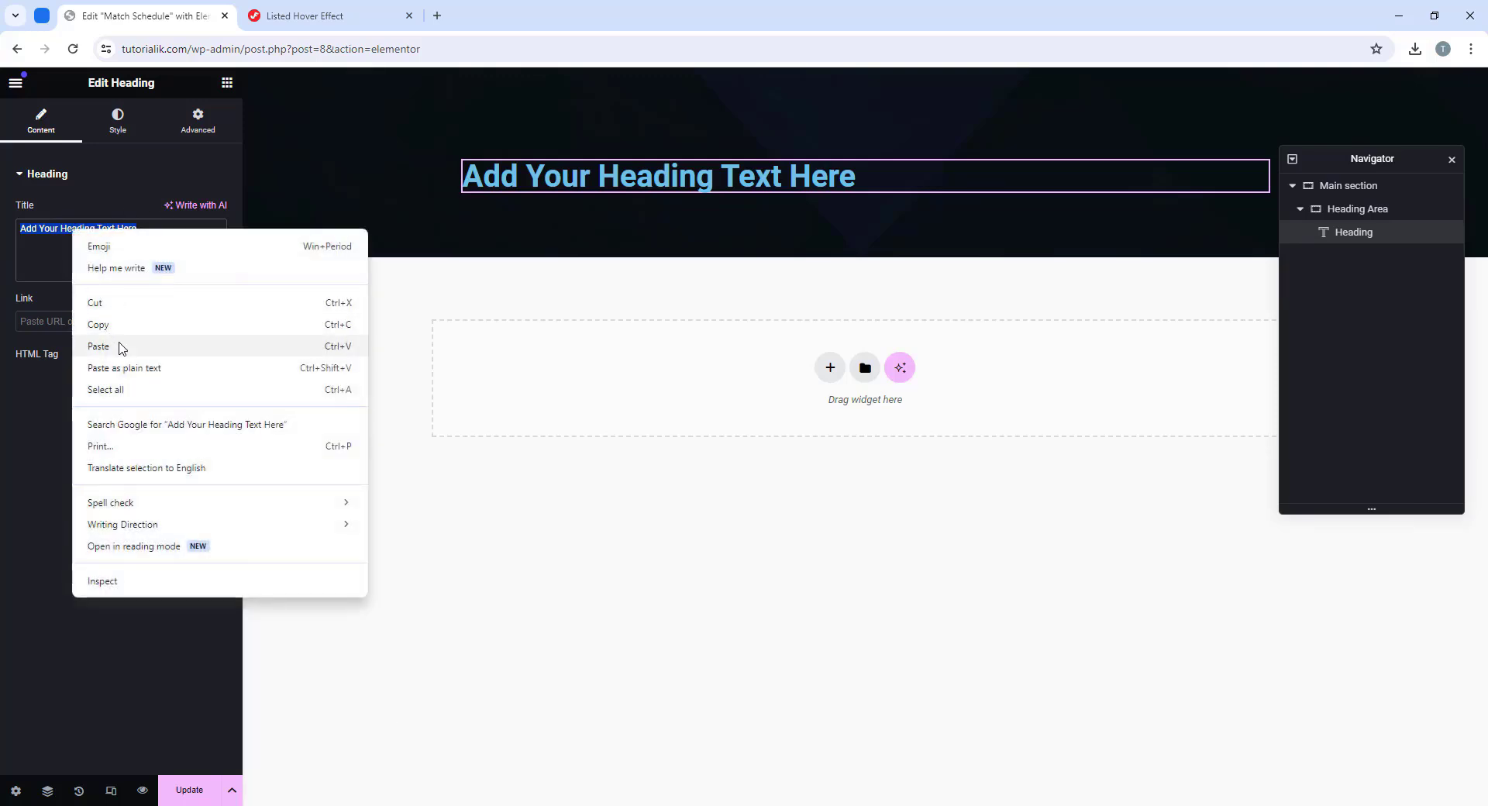
pyautogui.click(116, 342)
# Step: Center the MATCHES LIST heading and set its text color to #45f882
pyautogui.click(118, 122)
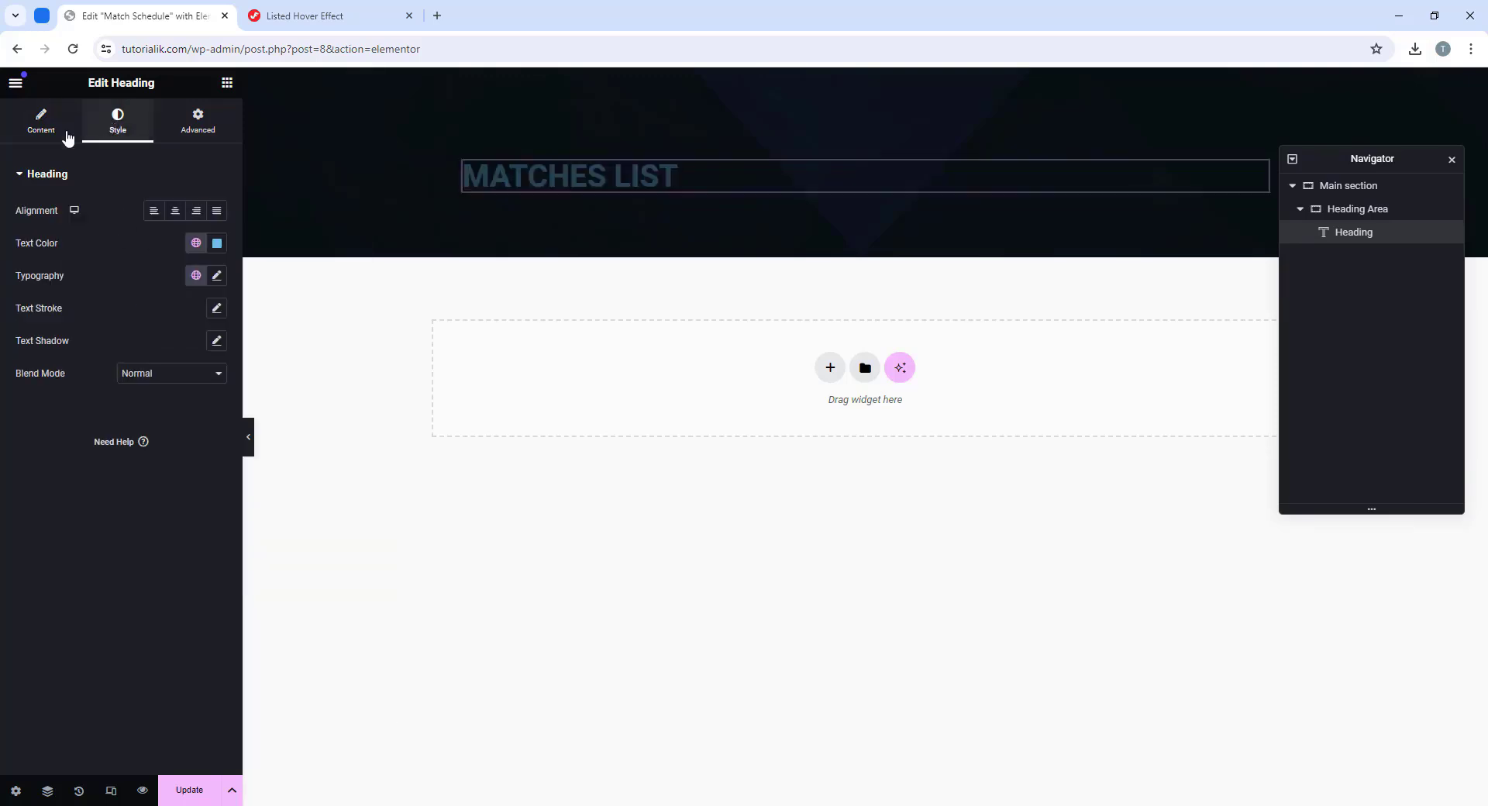
pyautogui.click(176, 210)
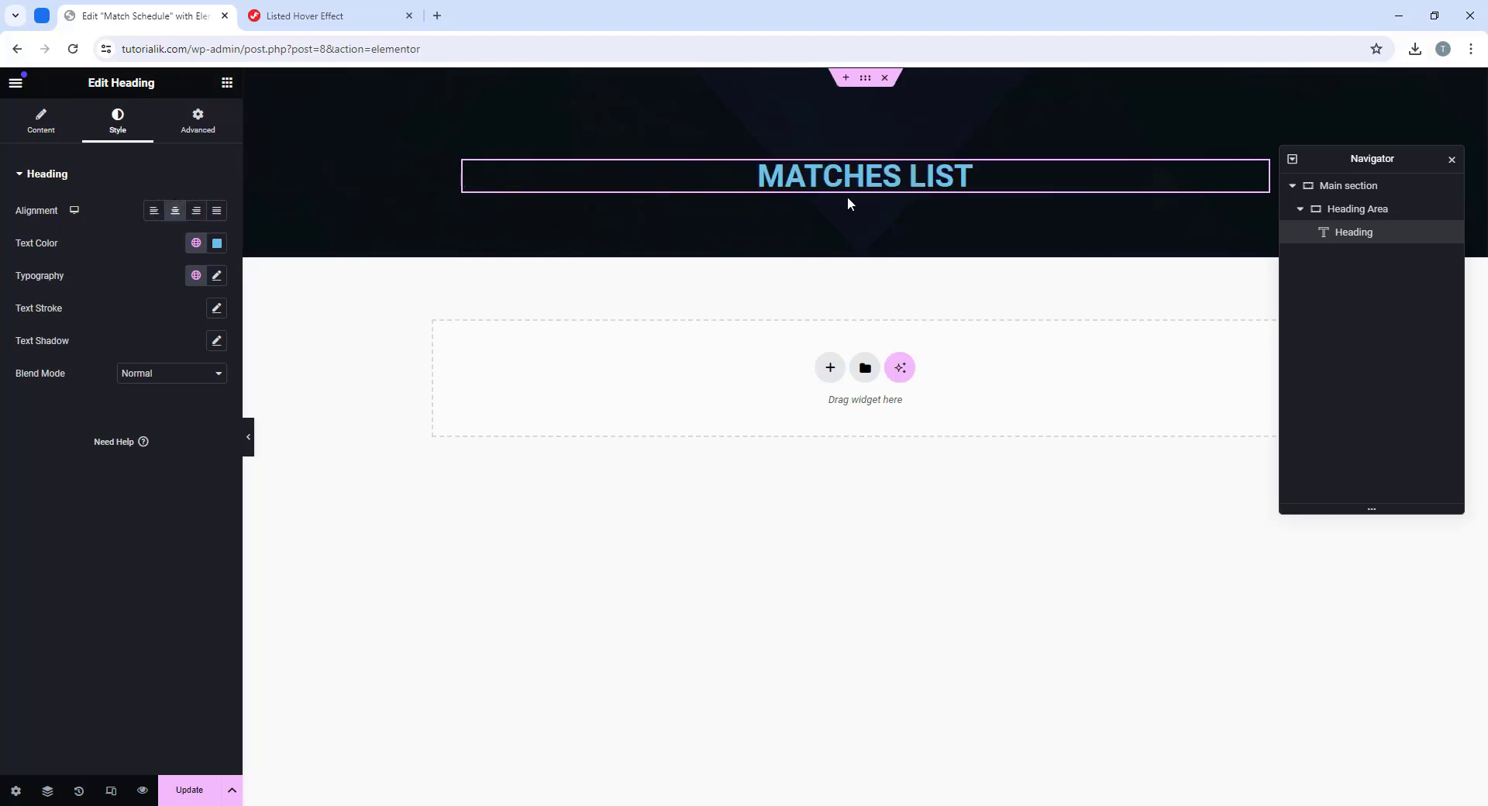
pyautogui.click(217, 244)
pyautogui.write('#45')
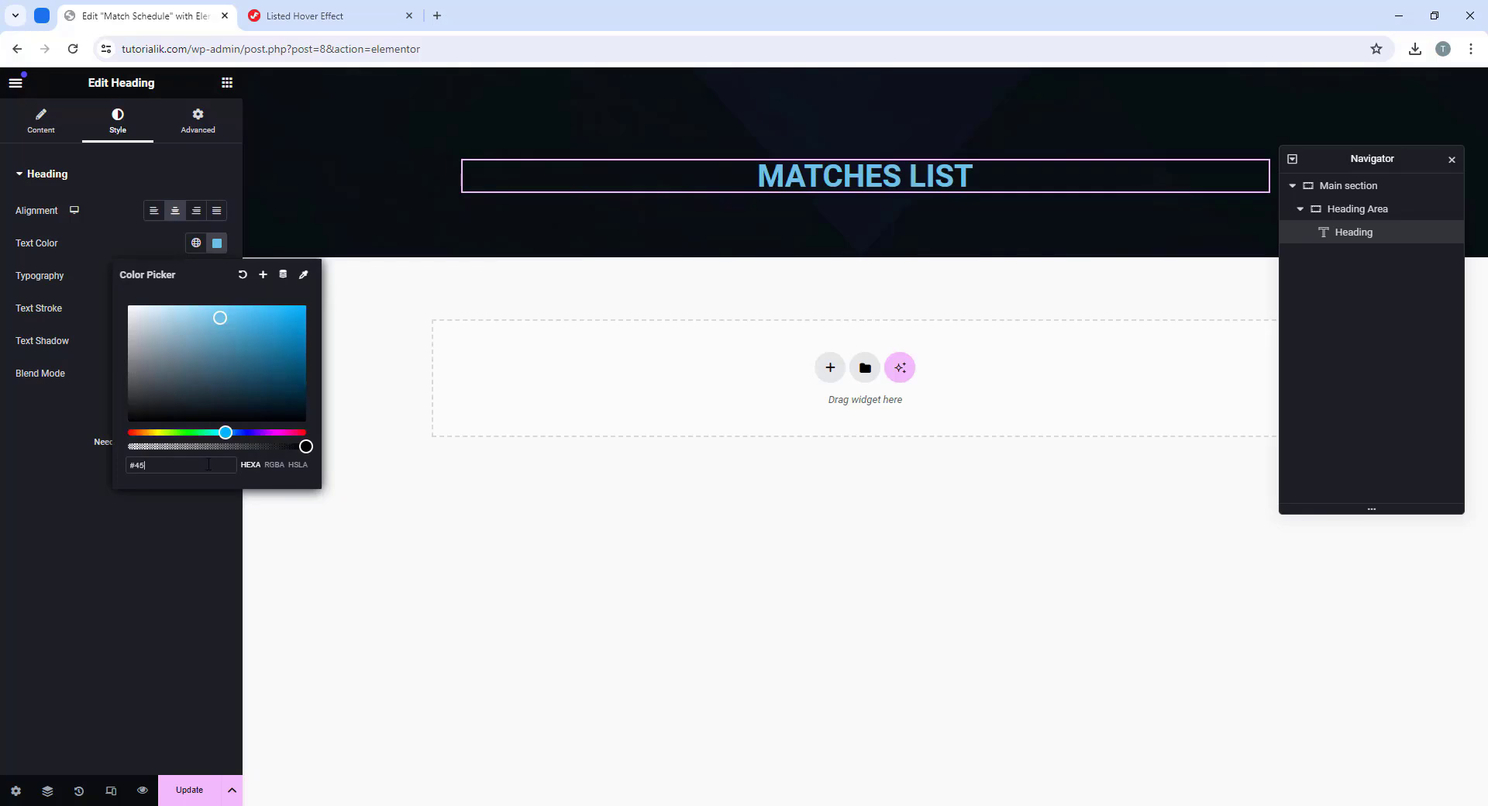
pyautogui.write('f882')
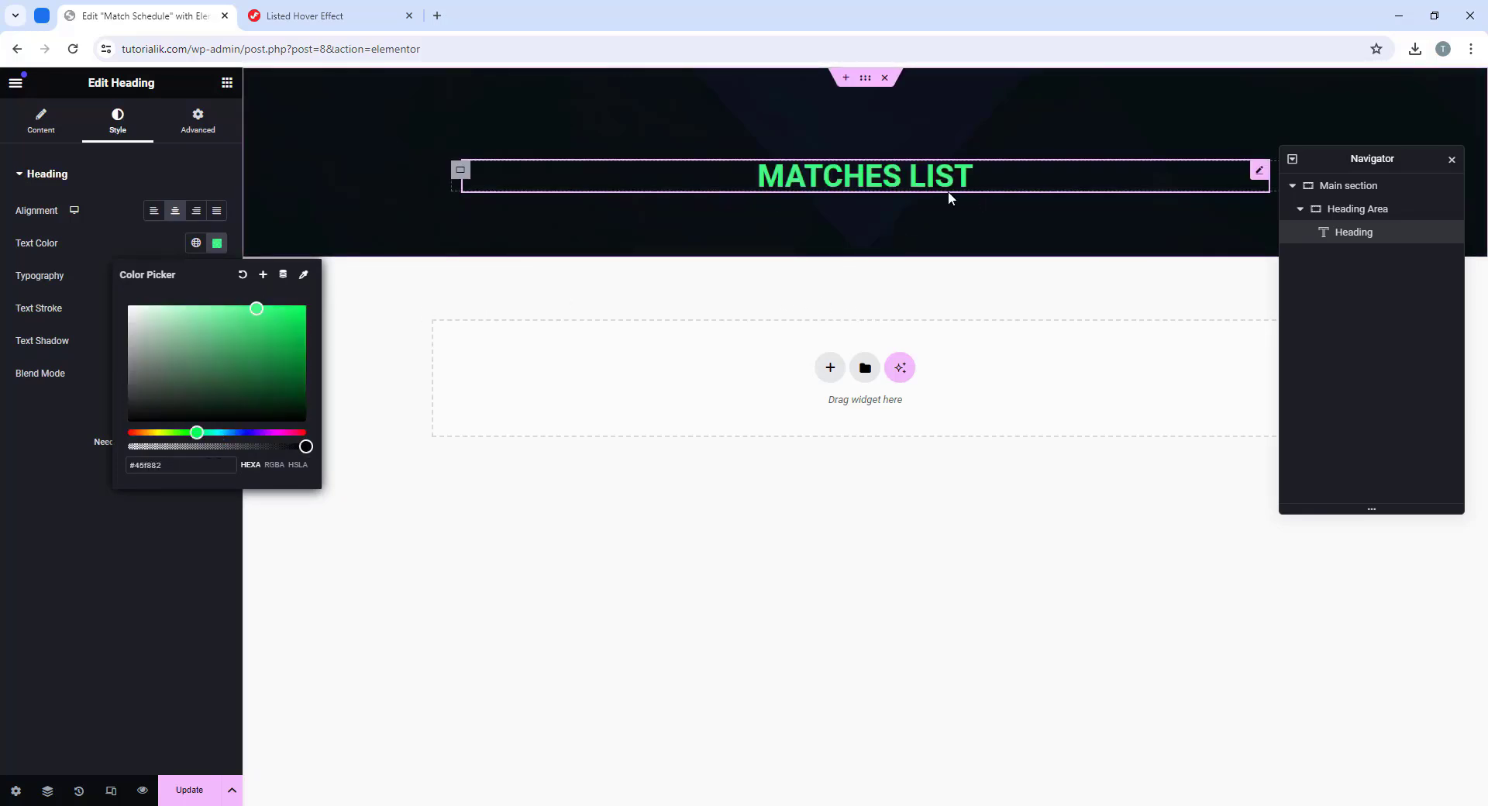
pyautogui.click(3, 398)
# Step: Set the MATCHES LIST heading's font family to Poppins and its size to 14 px
pyautogui.click(217, 275)
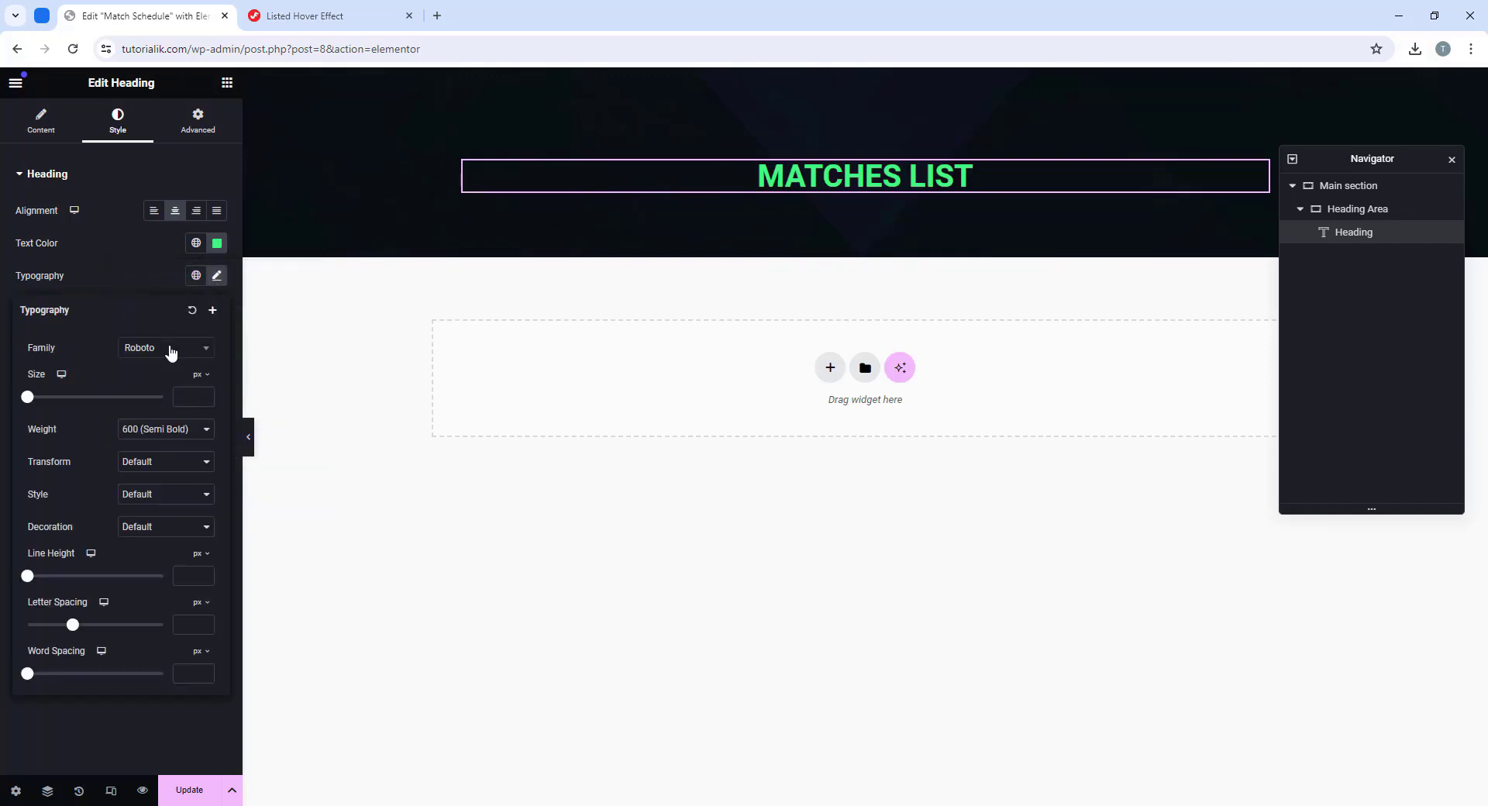
pyautogui.click(171, 350)
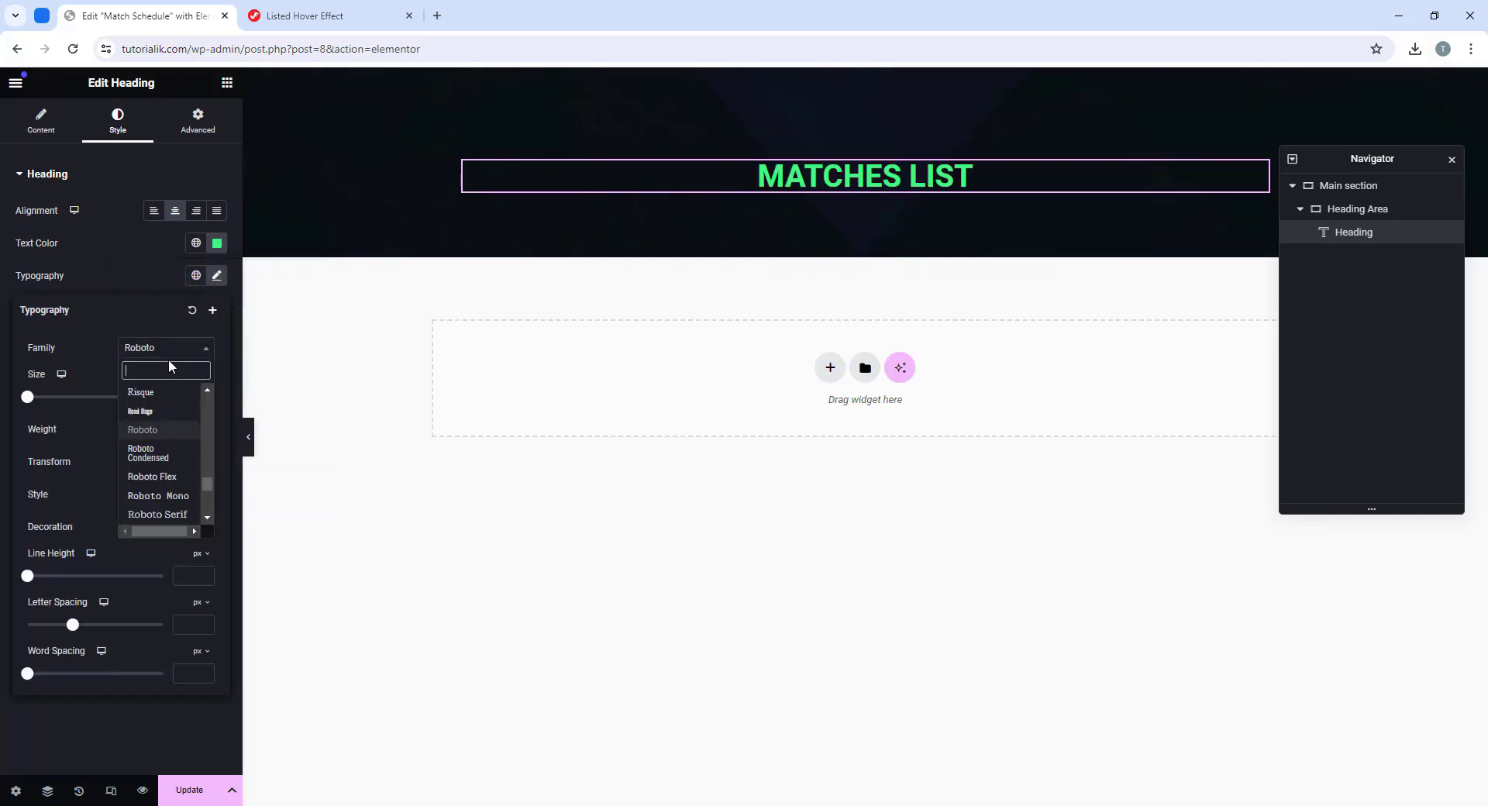
pyautogui.write('poppins')
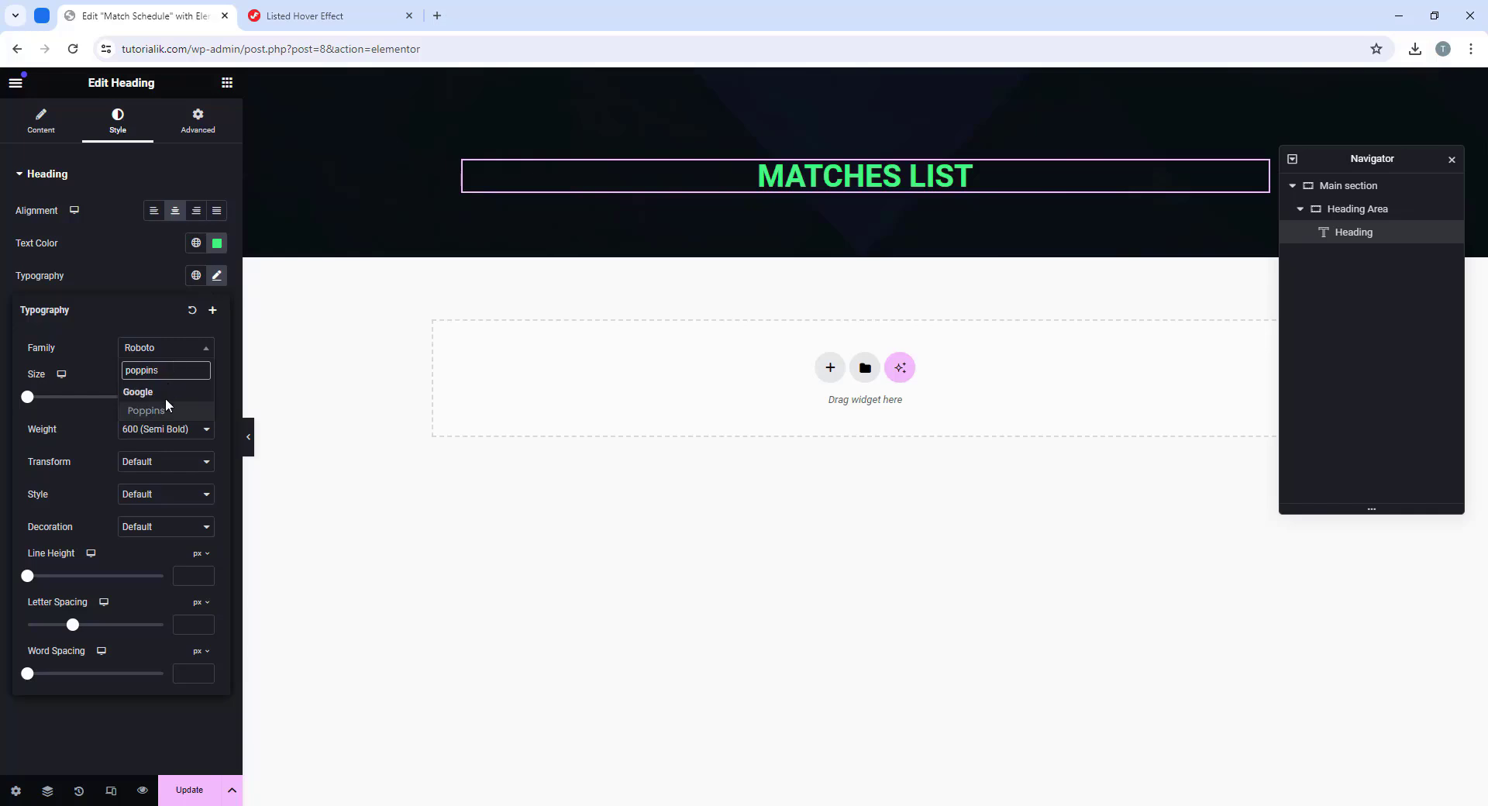
pyautogui.click(168, 411)
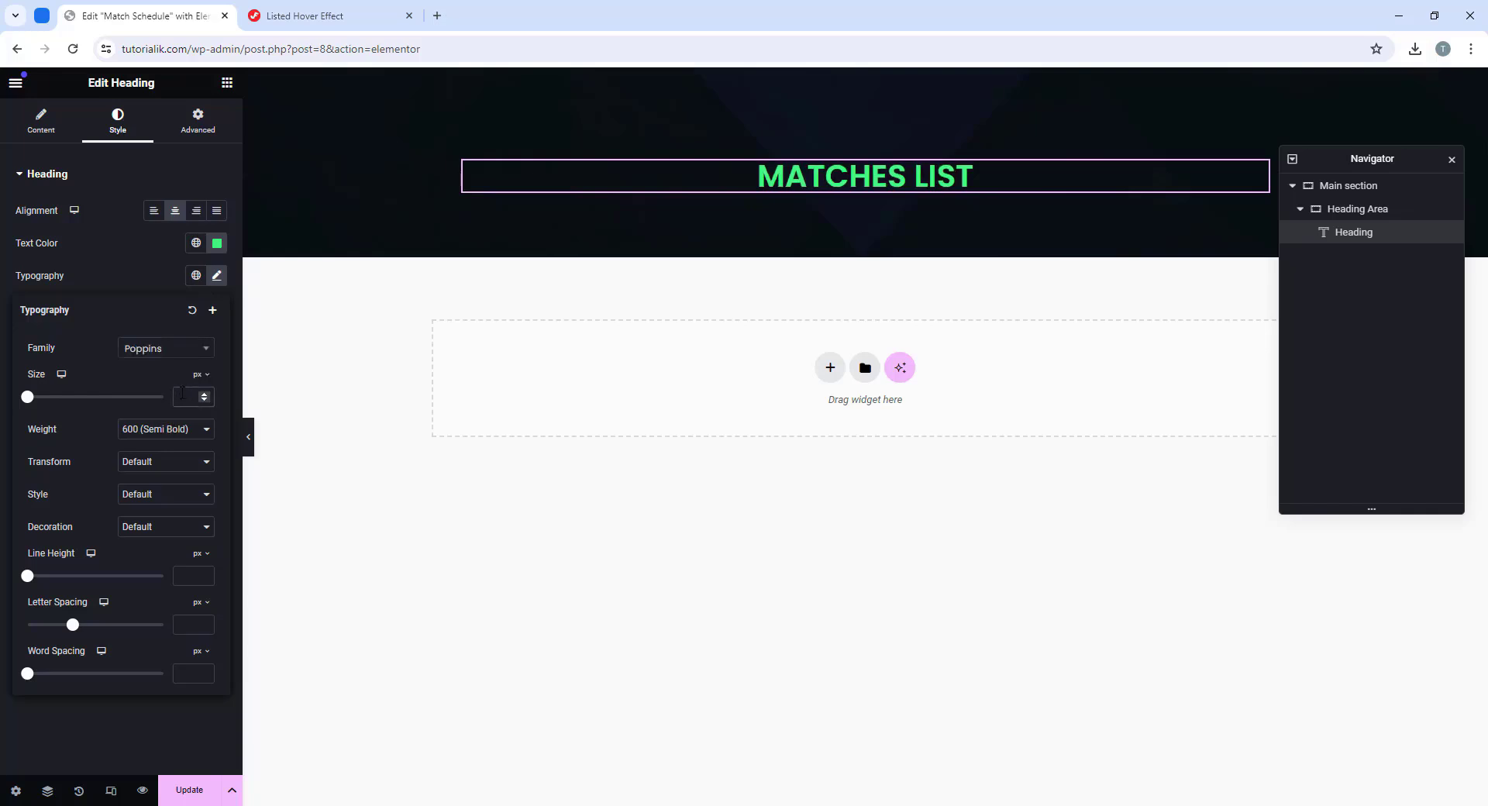
pyautogui.click(183, 396)
pyautogui.write('14')
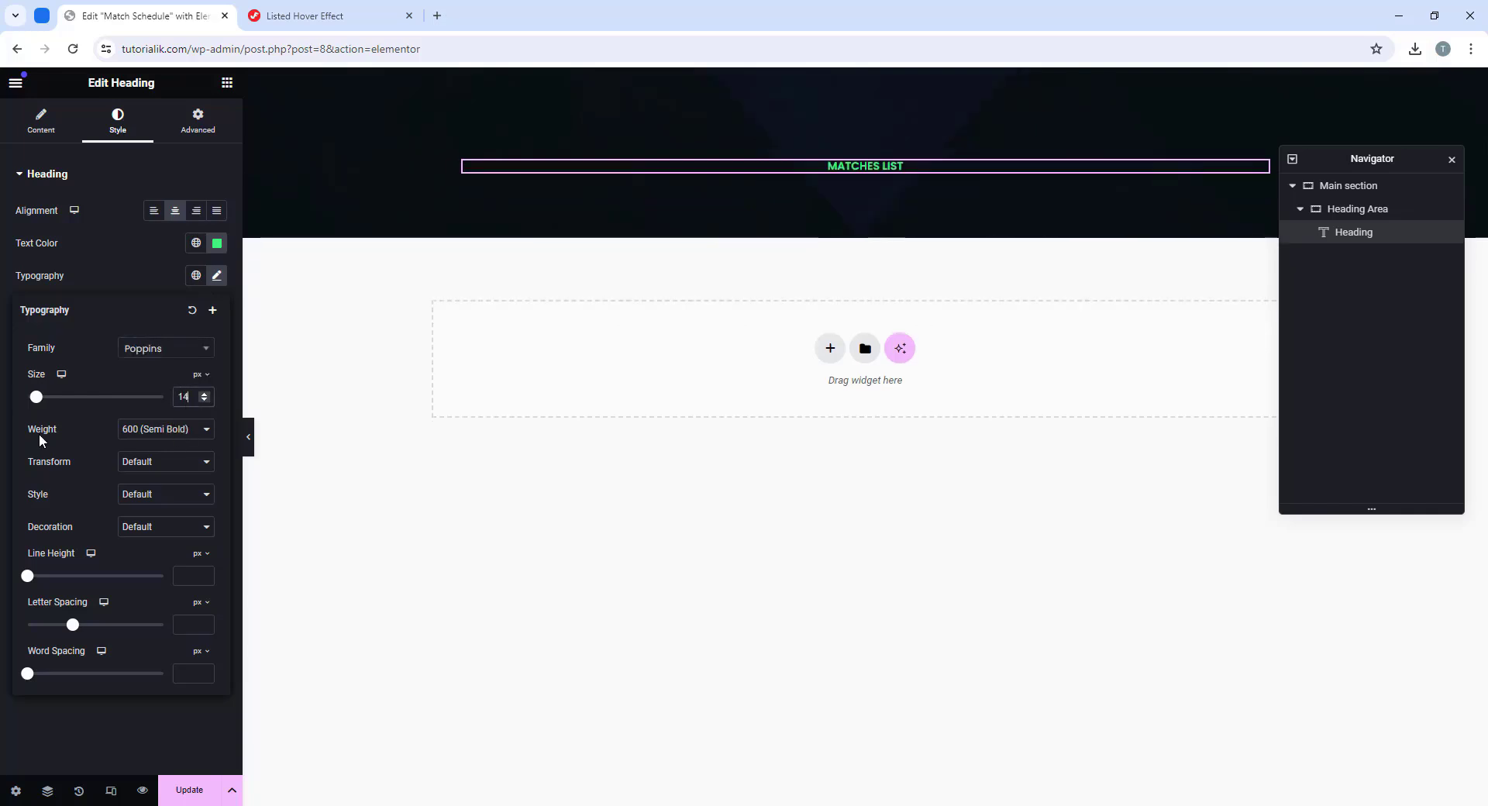
# Step: Set the MATCHES LIST heading's font weight to 600 (Semi Bold) and its text transform to Uppercase
pyautogui.click(152, 431)
pyautogui.click(158, 506)
pyautogui.click(162, 471)
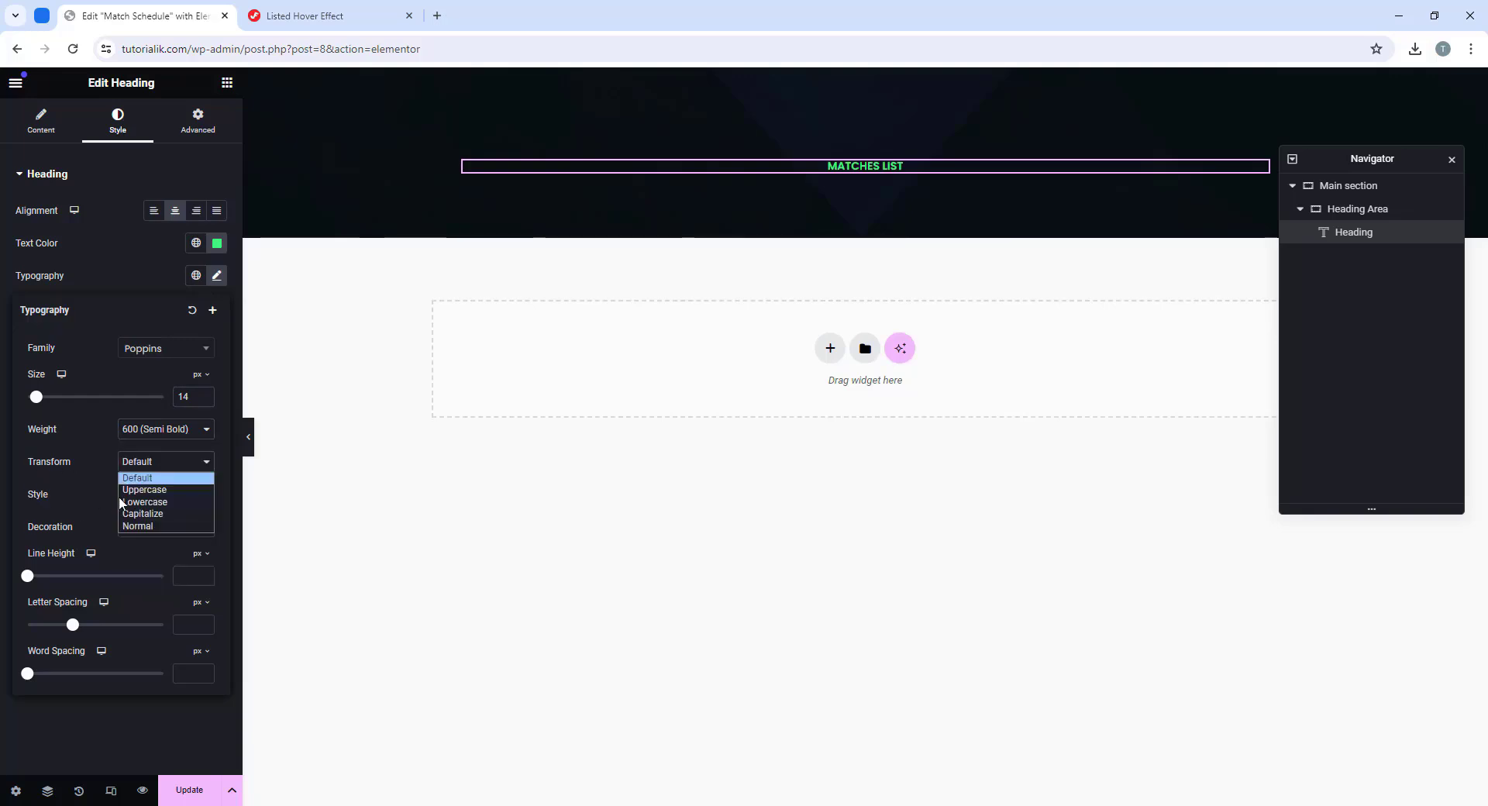
pyautogui.click(144, 488)
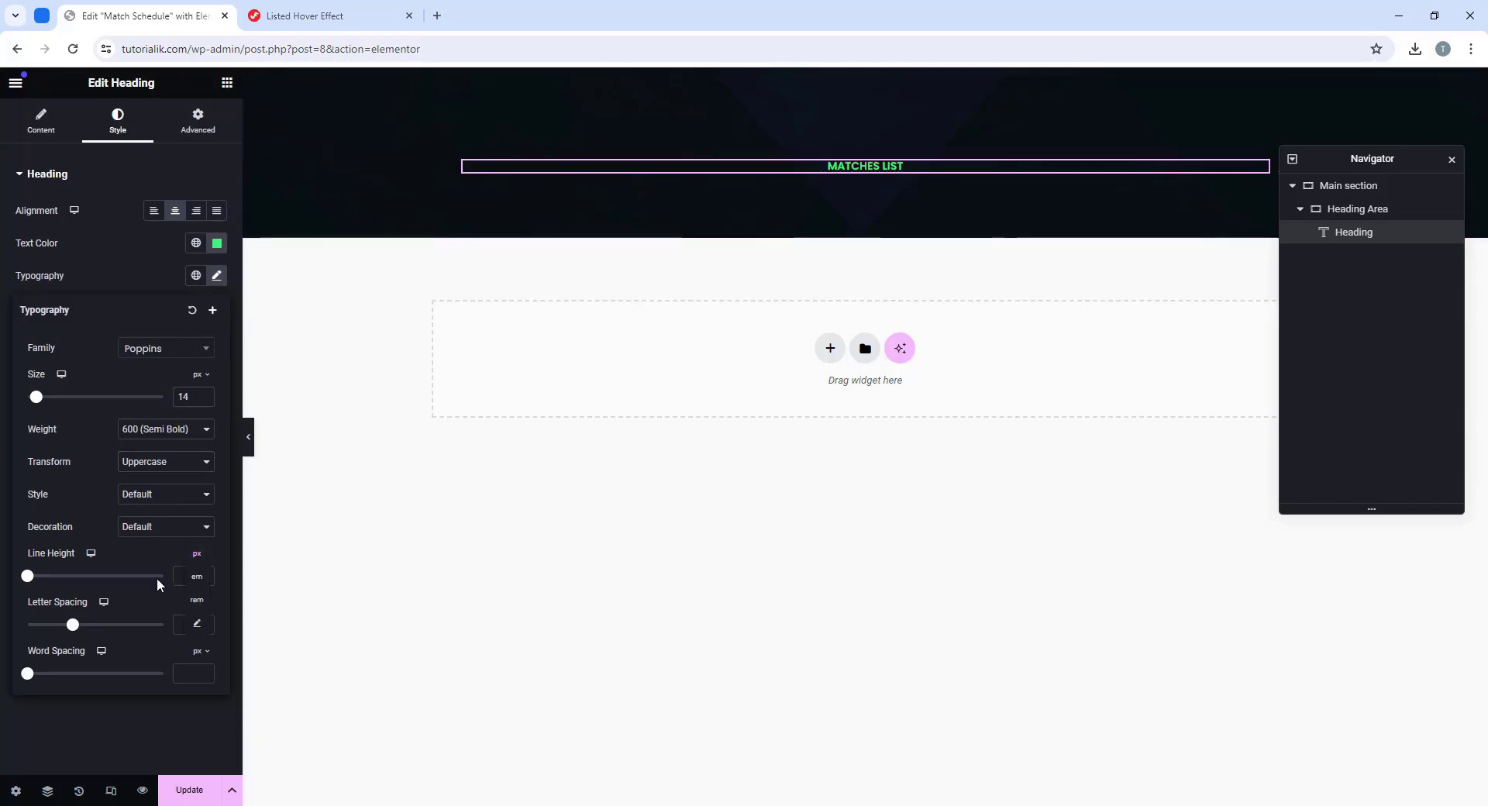
# Step: Set the MATCHES LIST heading's line height to 1 em and its letter spacing to 2 px
pyautogui.click(197, 577)
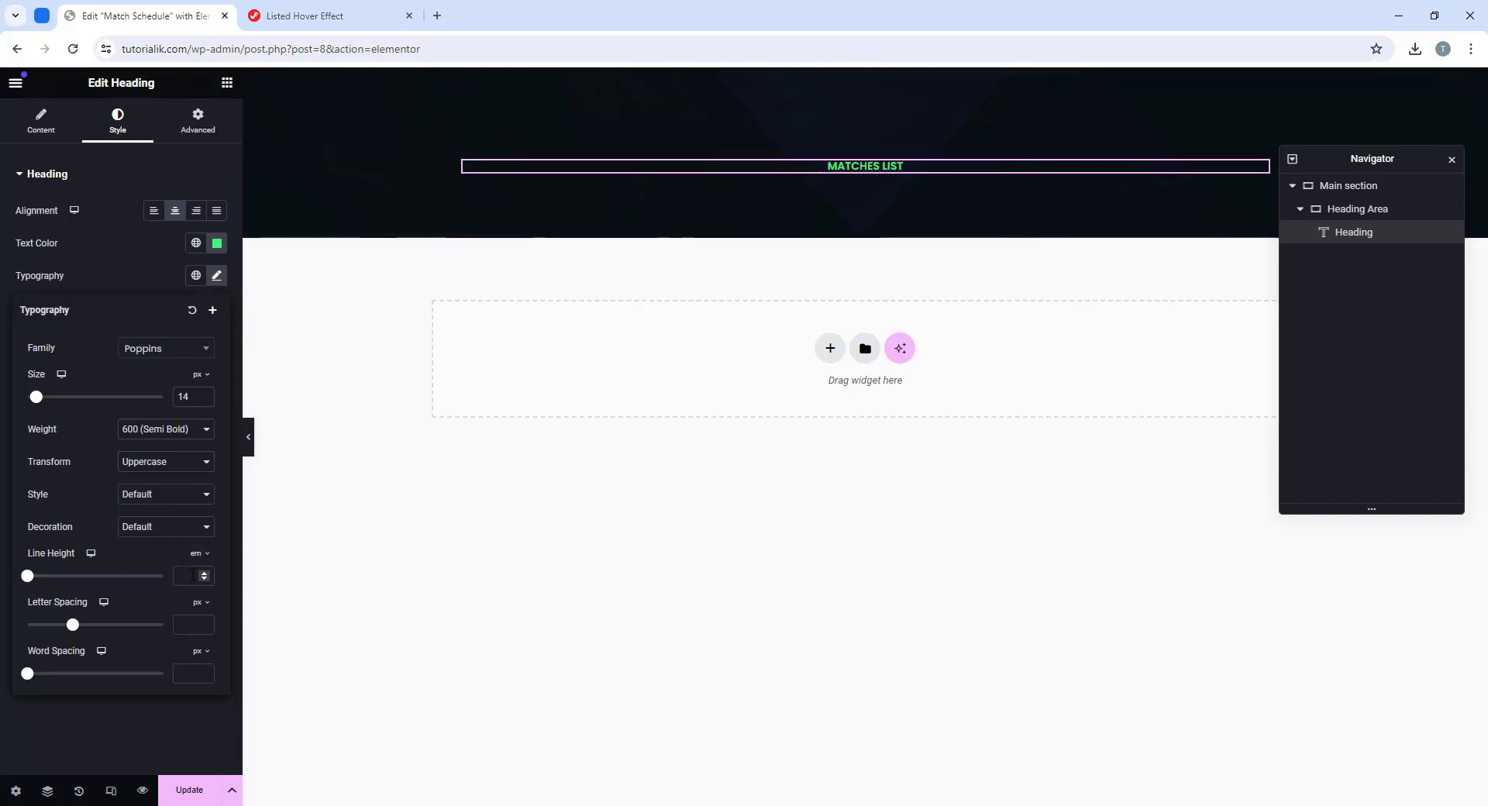
pyautogui.write('1')
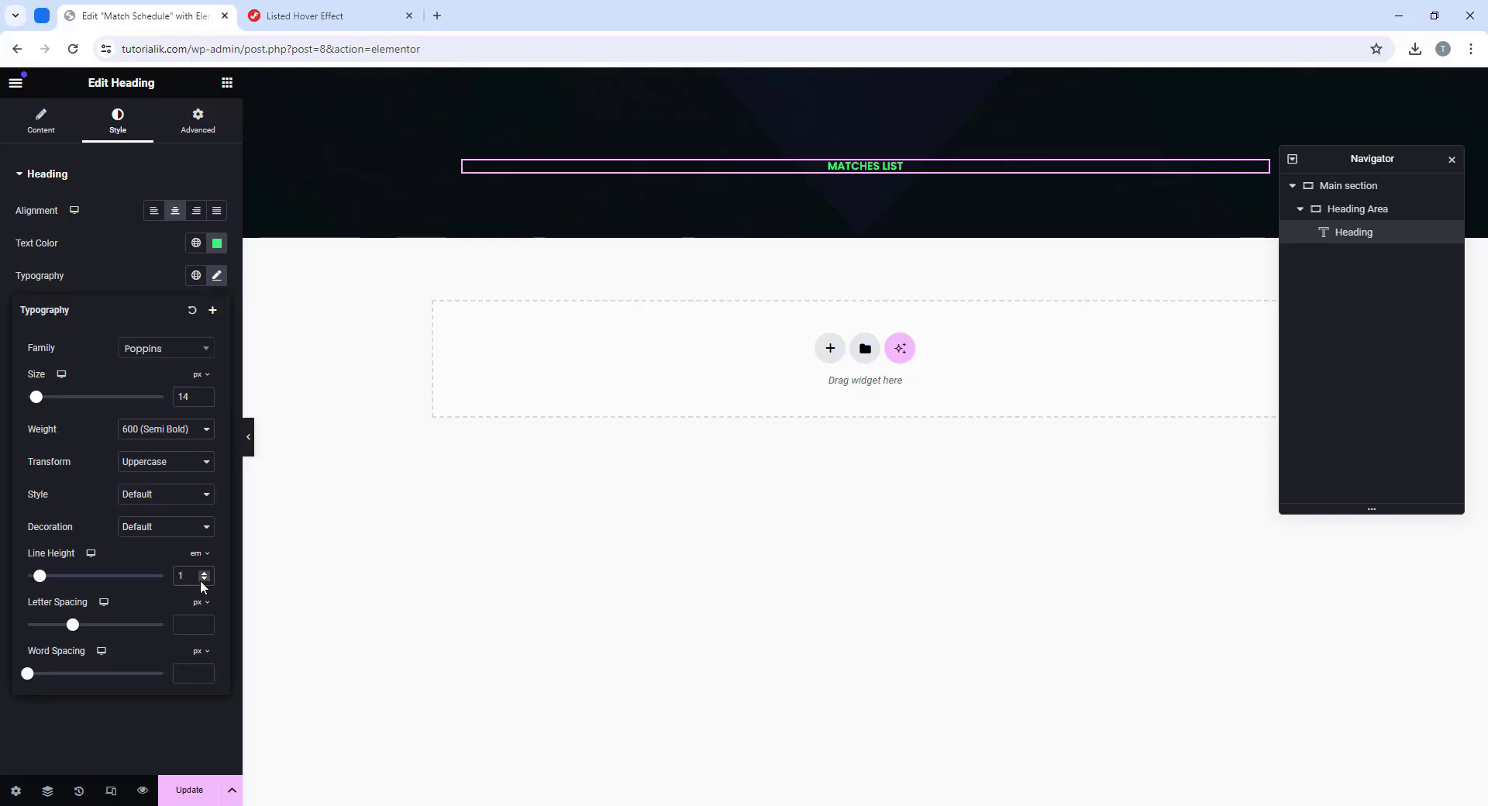
pyautogui.click(184, 626)
pyautogui.write('2')
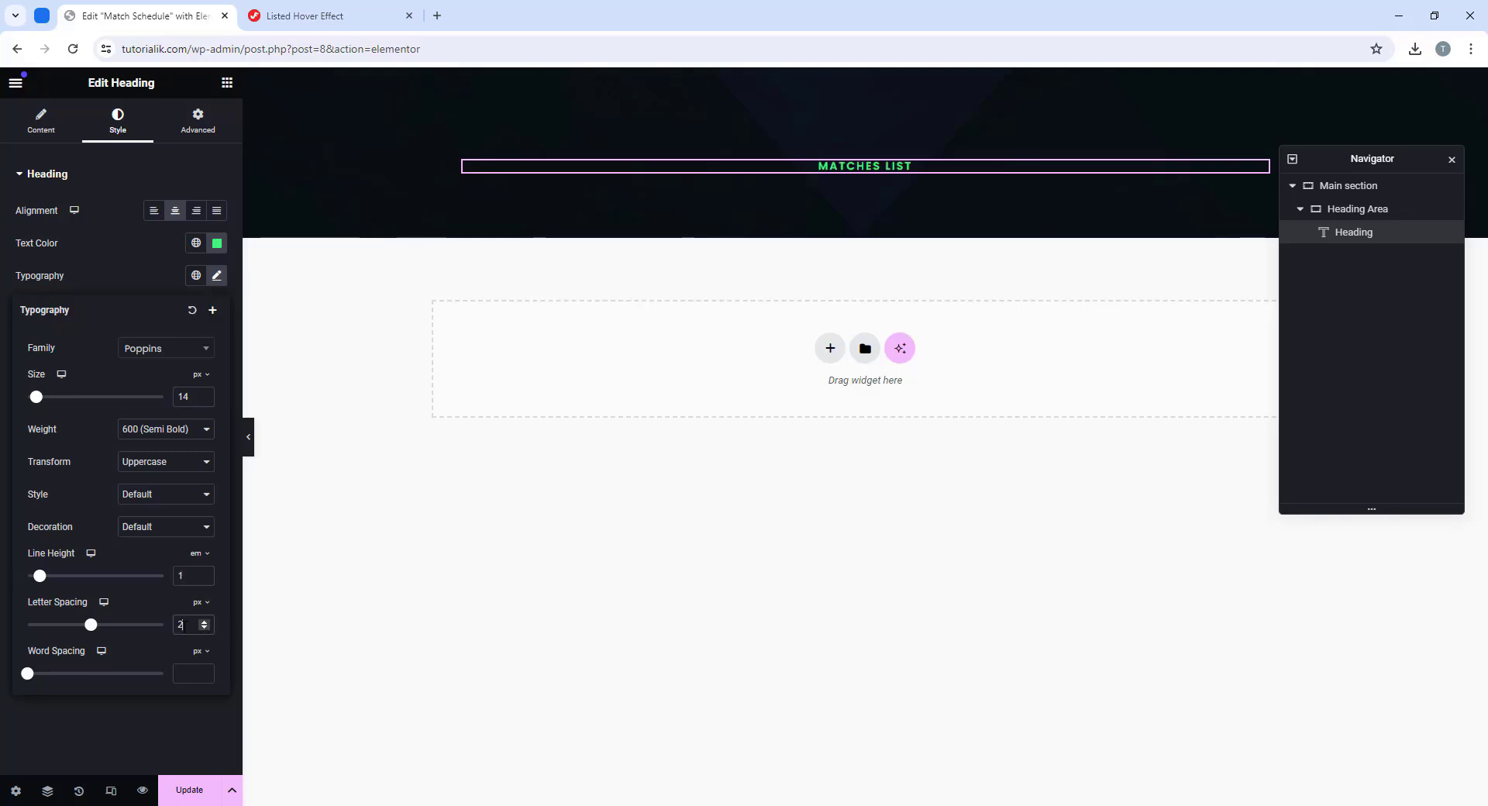
# Step: Unlink the MATCHES LIST heading's margins and set them to 7 px at the bottom and 0 on the other sides
pyautogui.click(198, 121)
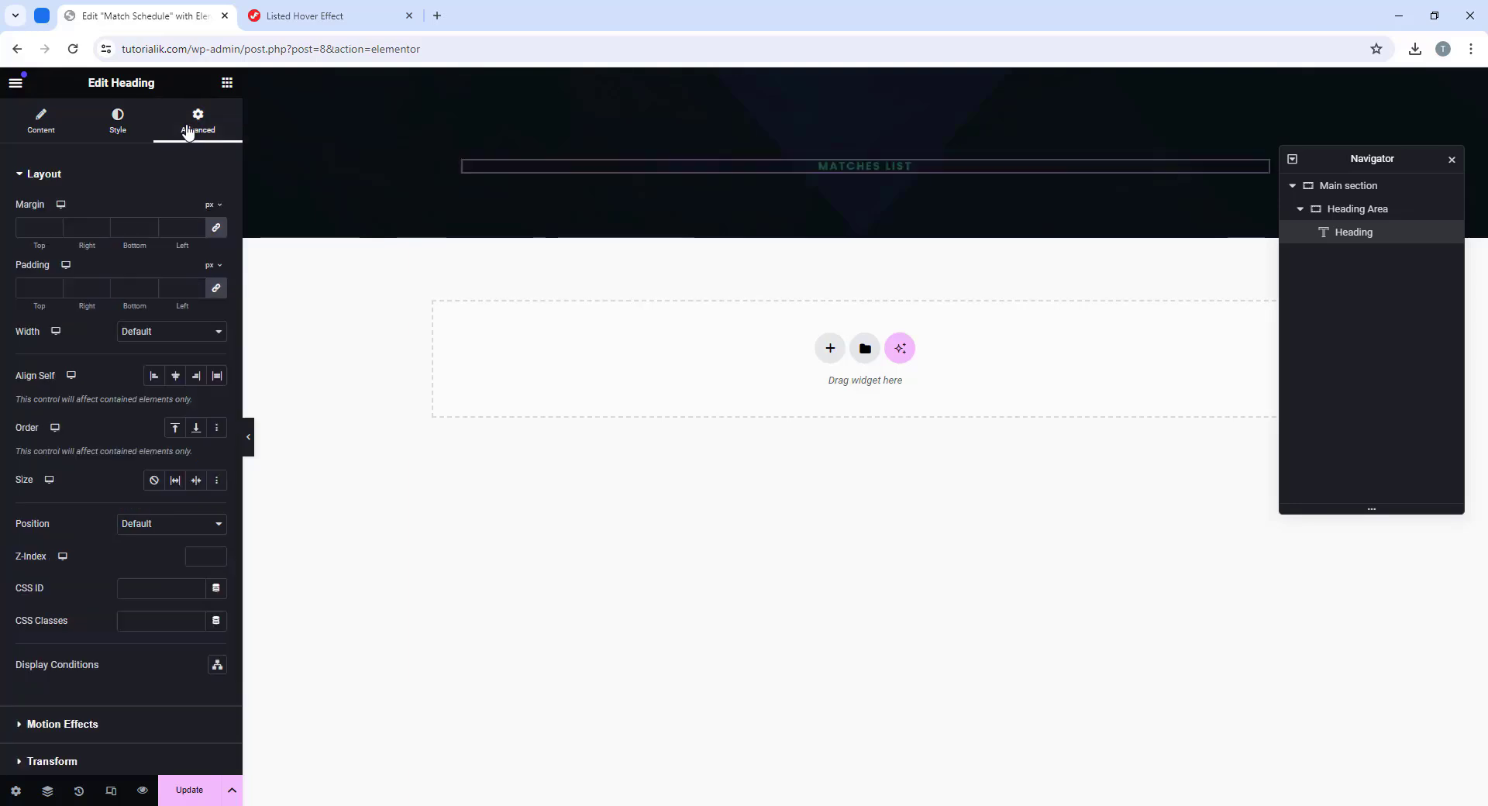
pyautogui.click(216, 228)
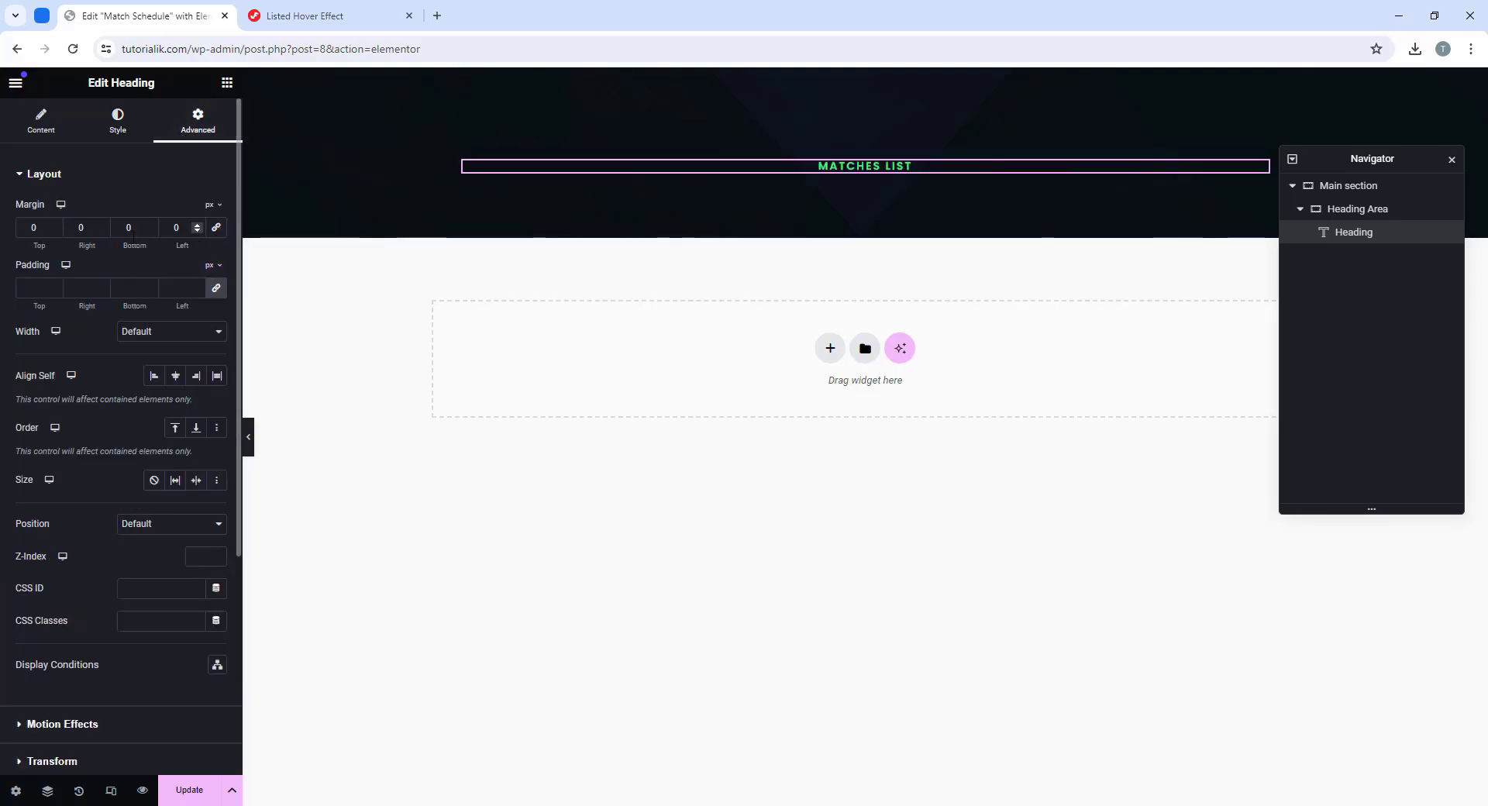
pyautogui.click(86, 228)
pyautogui.press('Tab')
pyautogui.write('7')
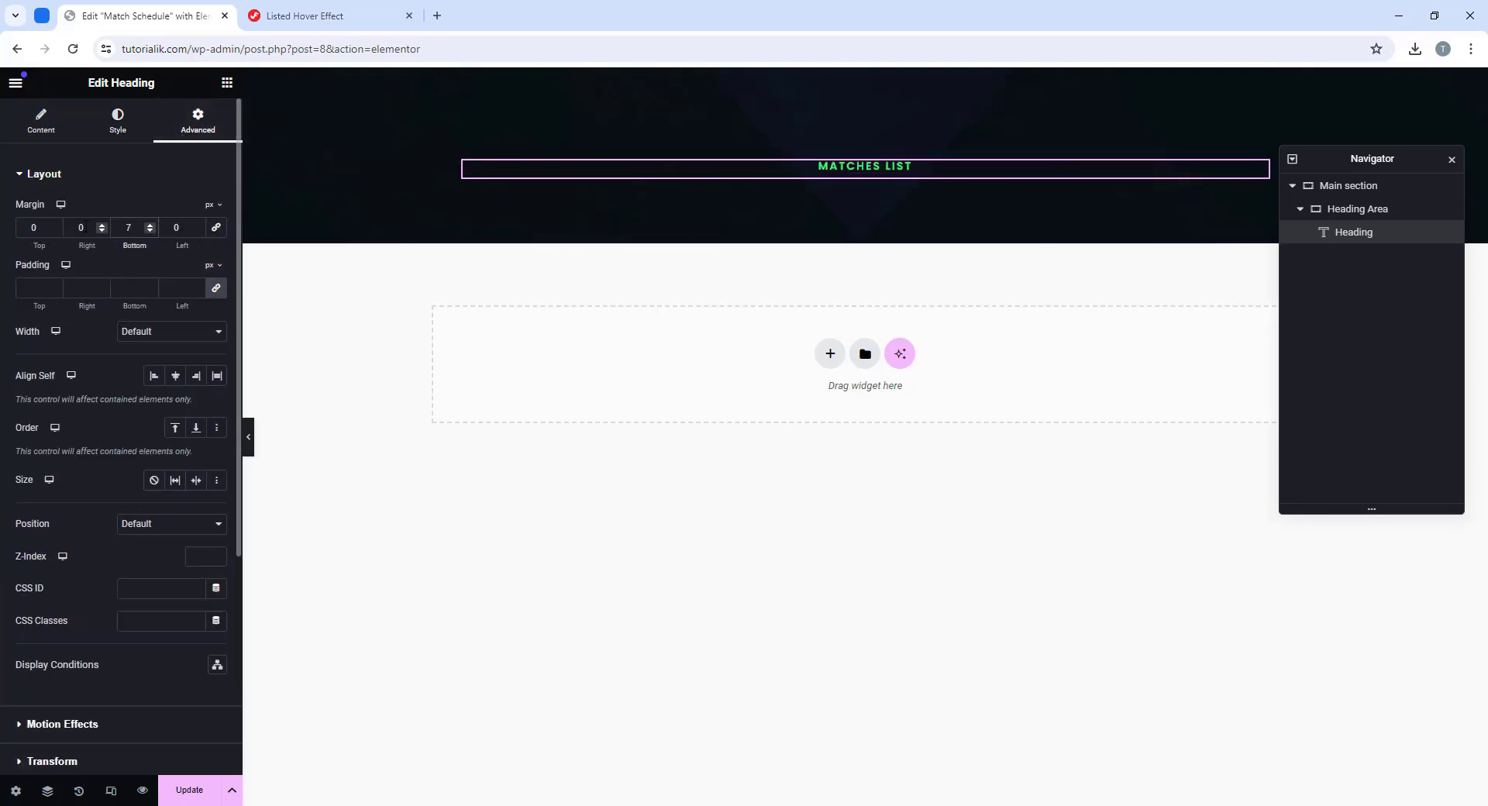
# Step: Add a second Heading widget below MATCHES LIST in Heading Area and set its title to "UPCOMING MATCHES"
pyautogui.click(227, 82)
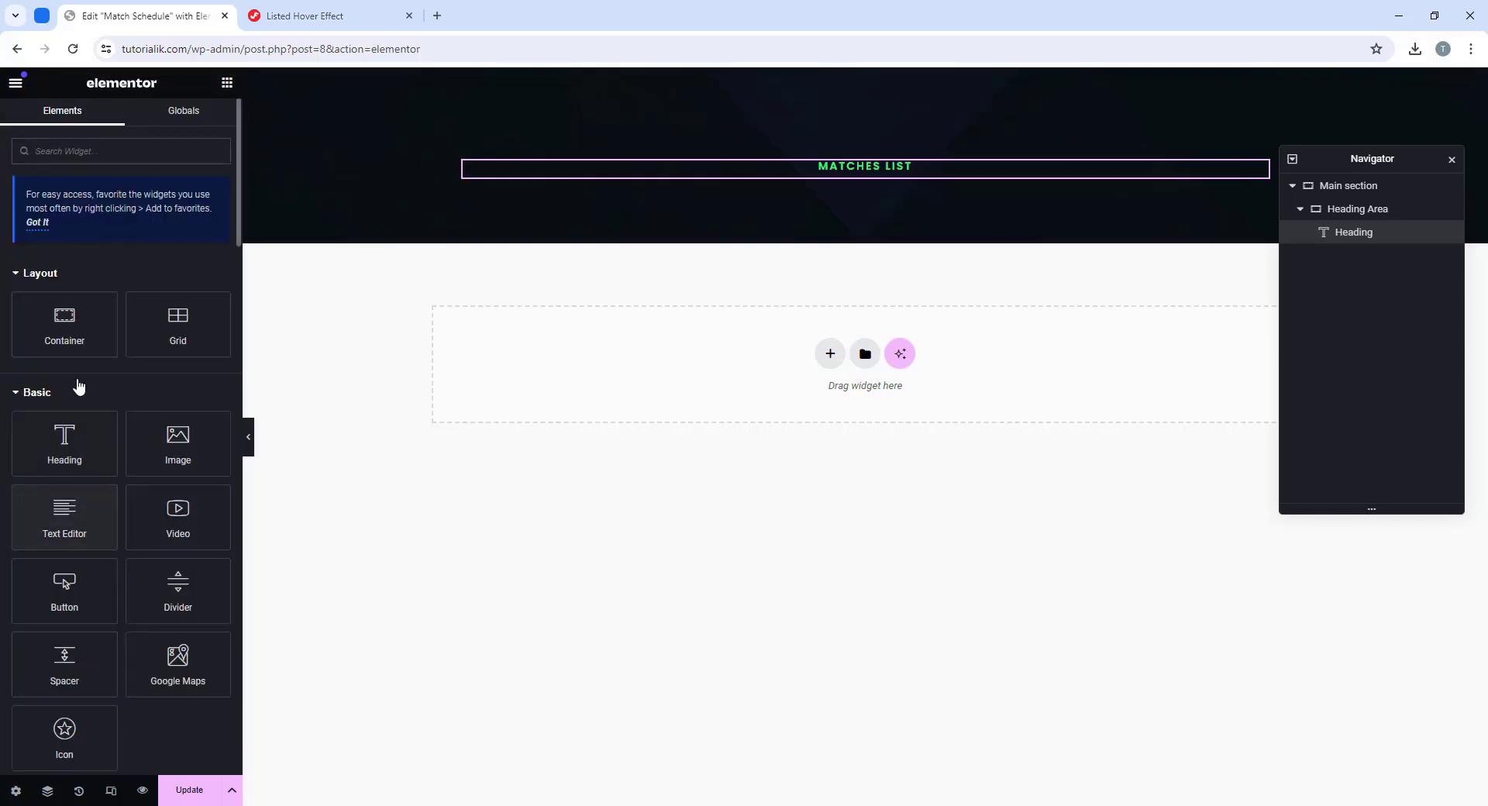
pyautogui.moveTo(65, 442); pyautogui.dragTo(895, 179)
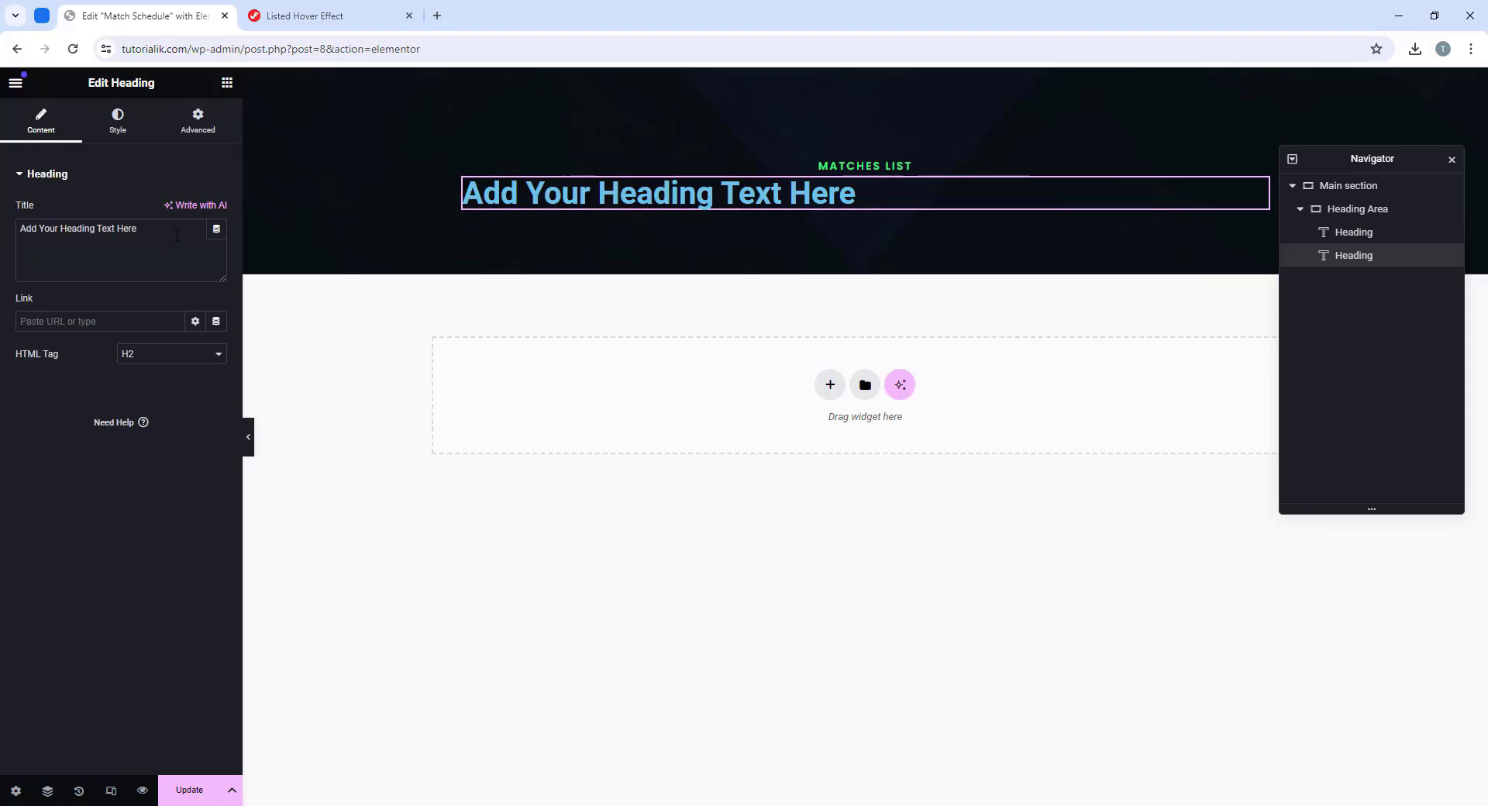
pyautogui.moveTo(176, 236); pyautogui.dragTo(2, 239)
pyautogui.rightClick(108, 231)
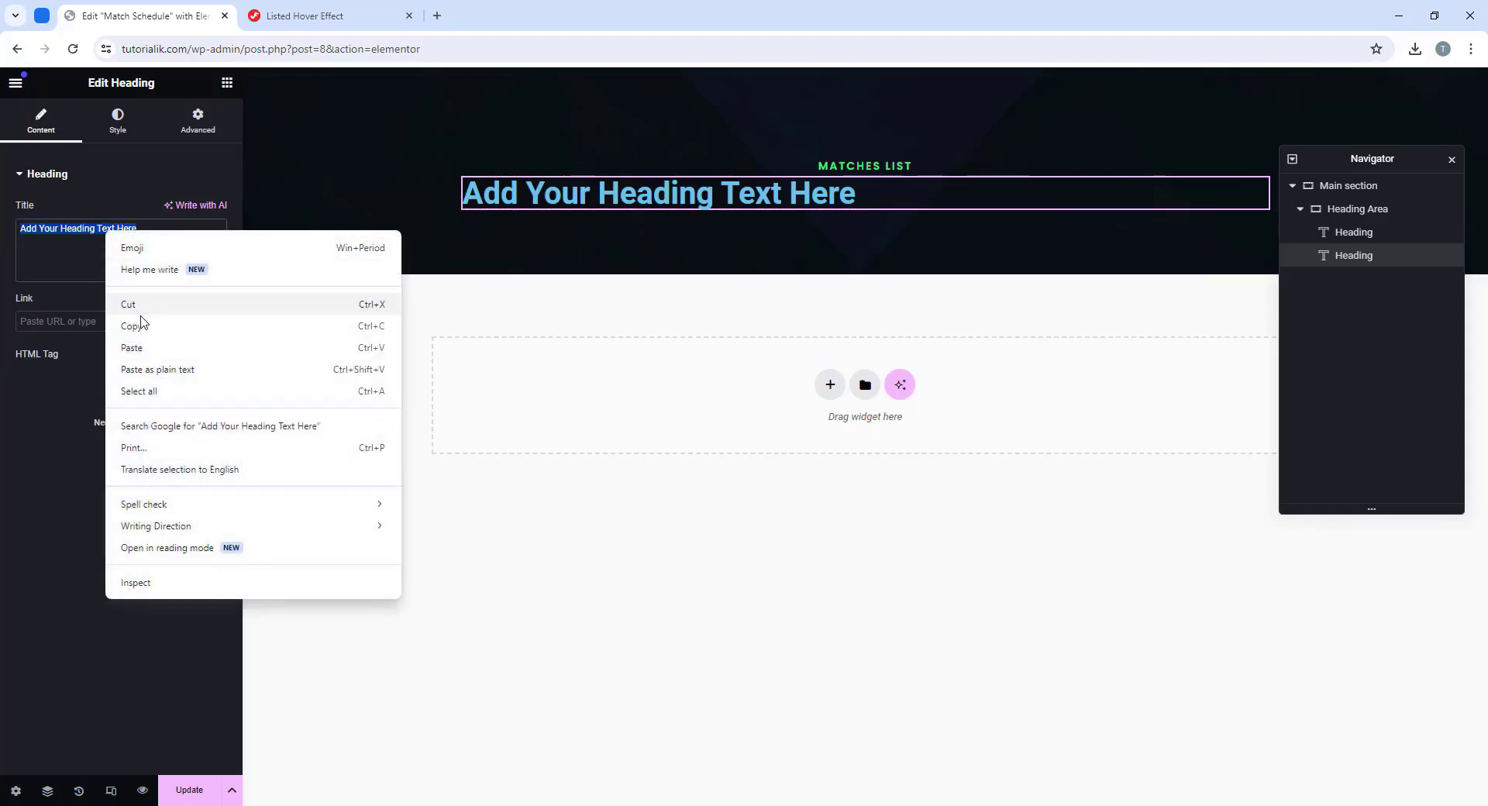
pyautogui.click(139, 346)
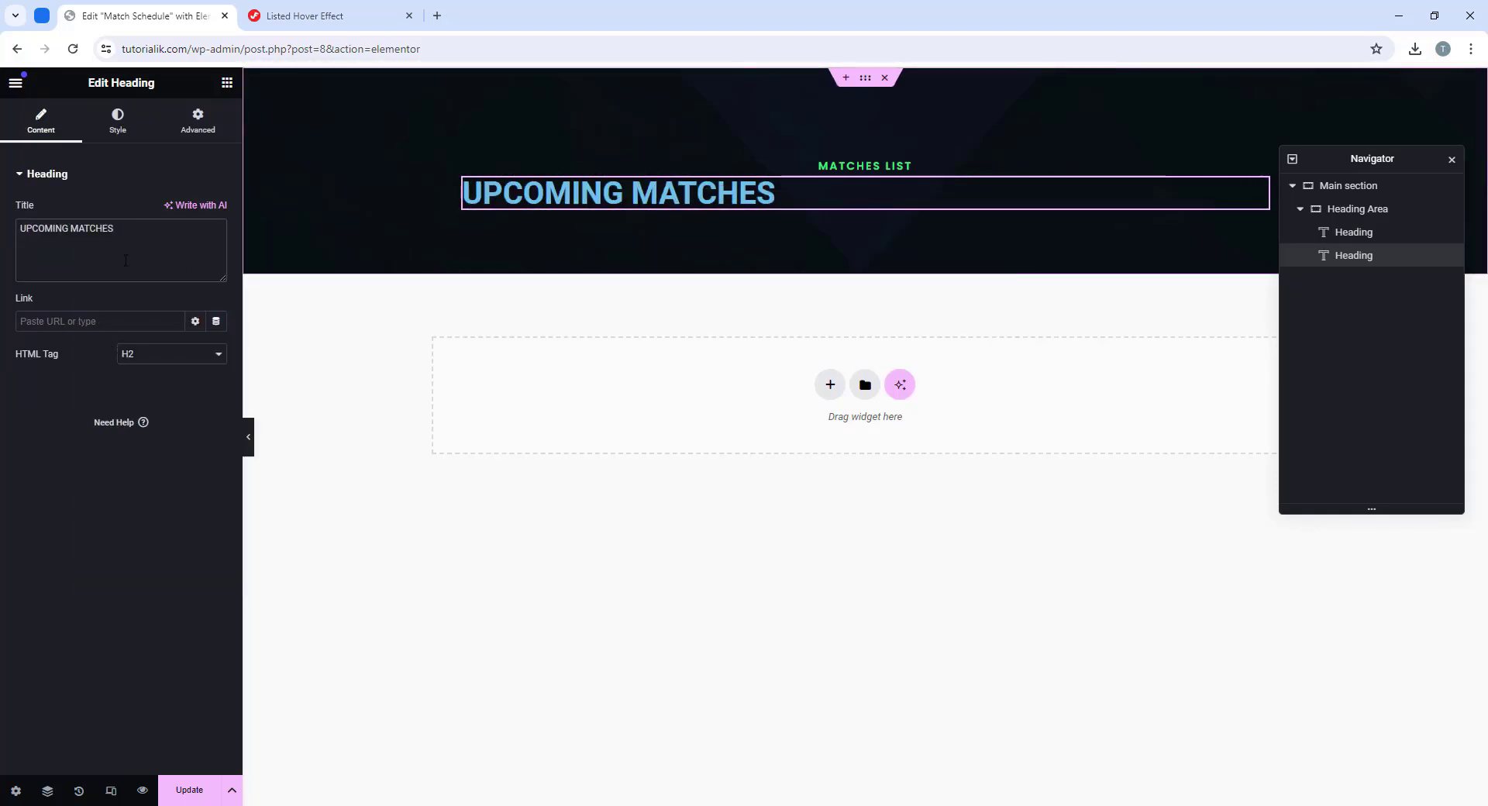
# Step: Center the UPCOMING MATCHES heading and set its text color to white
pyautogui.click(117, 122)
pyautogui.click(175, 211)
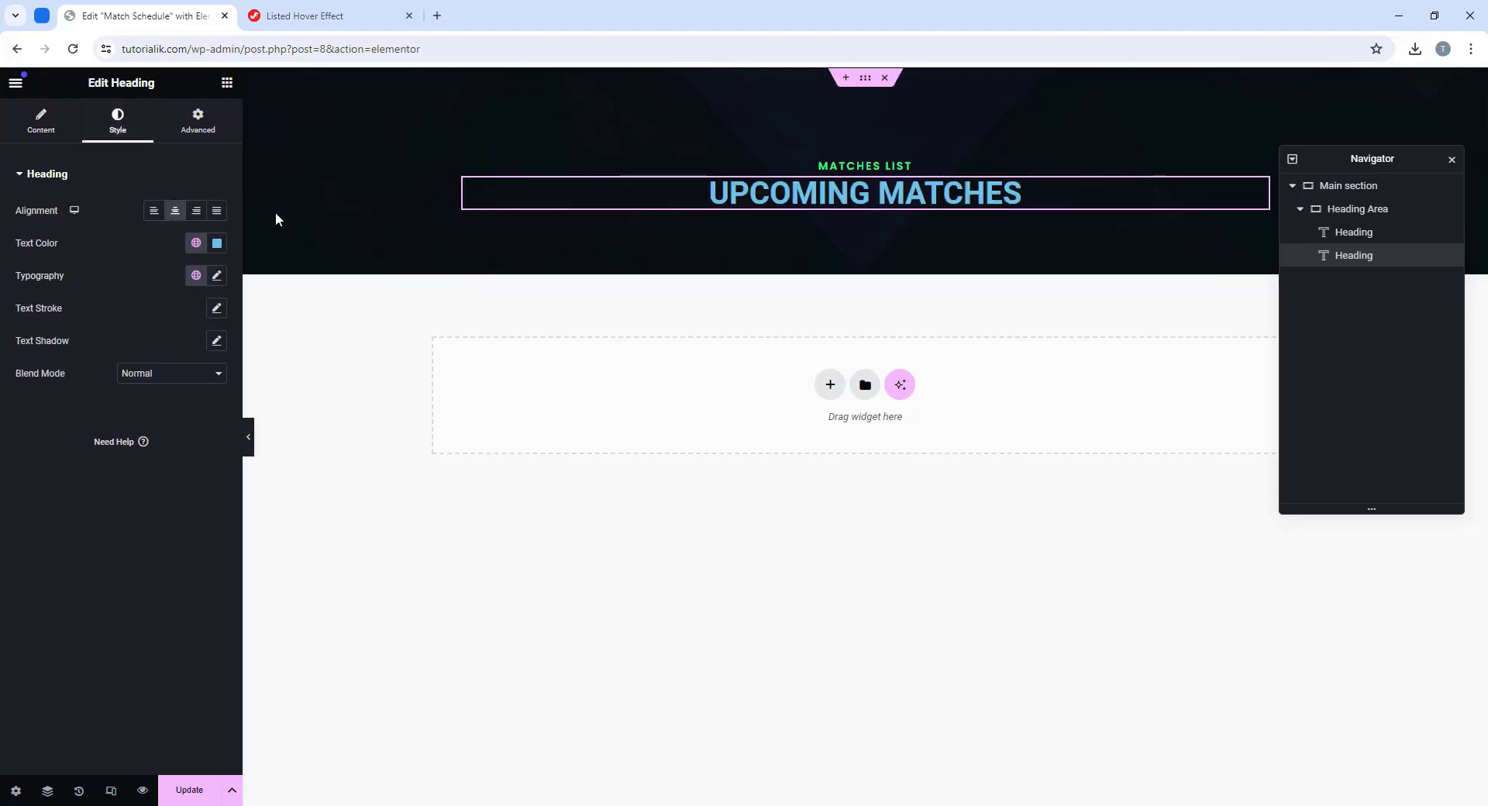
pyautogui.click(218, 243)
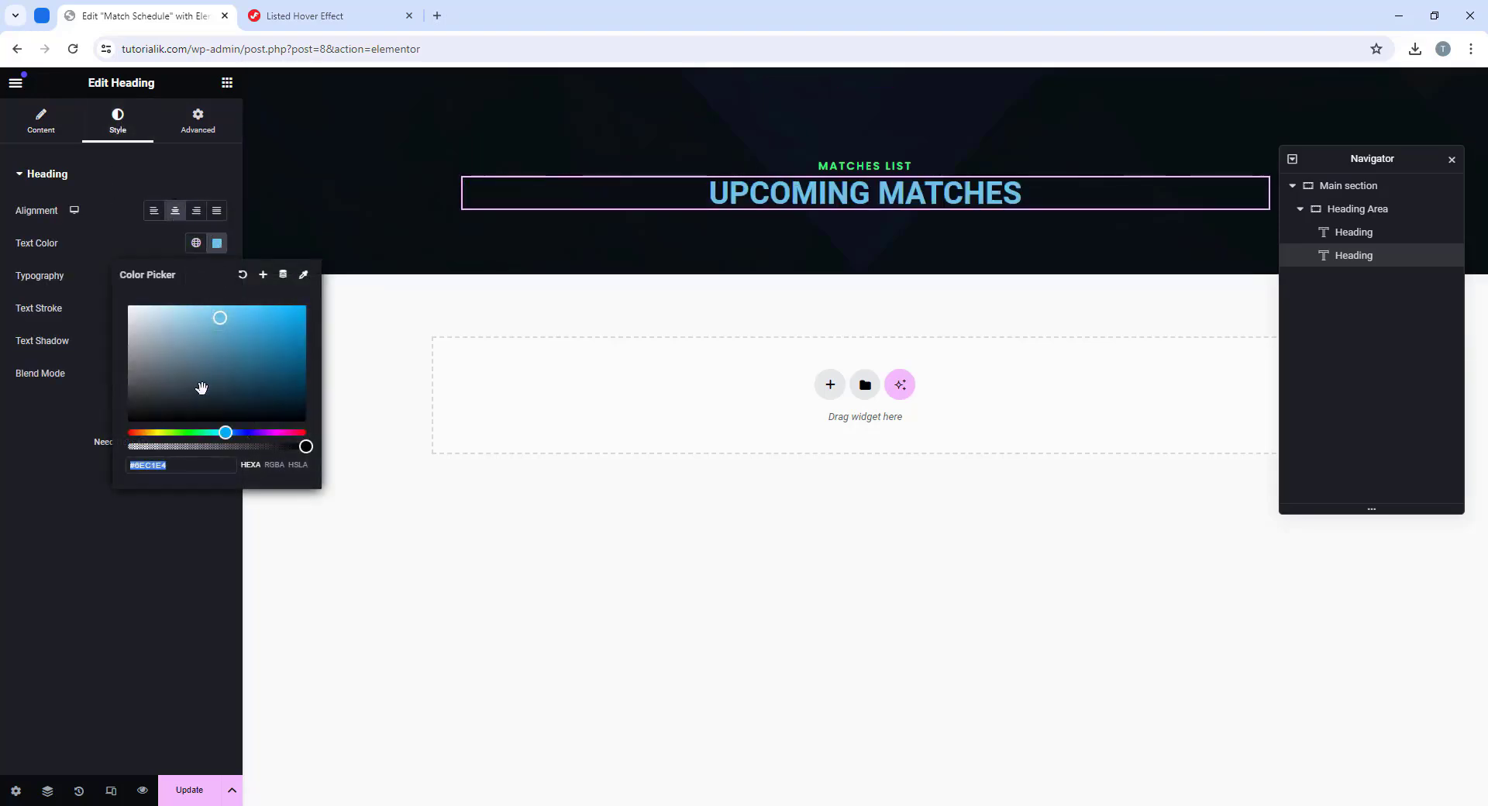
pyautogui.click(221, 341)
pyautogui.moveTo(221, 342); pyautogui.dragTo(126, 302)
pyautogui.click(50, 513)
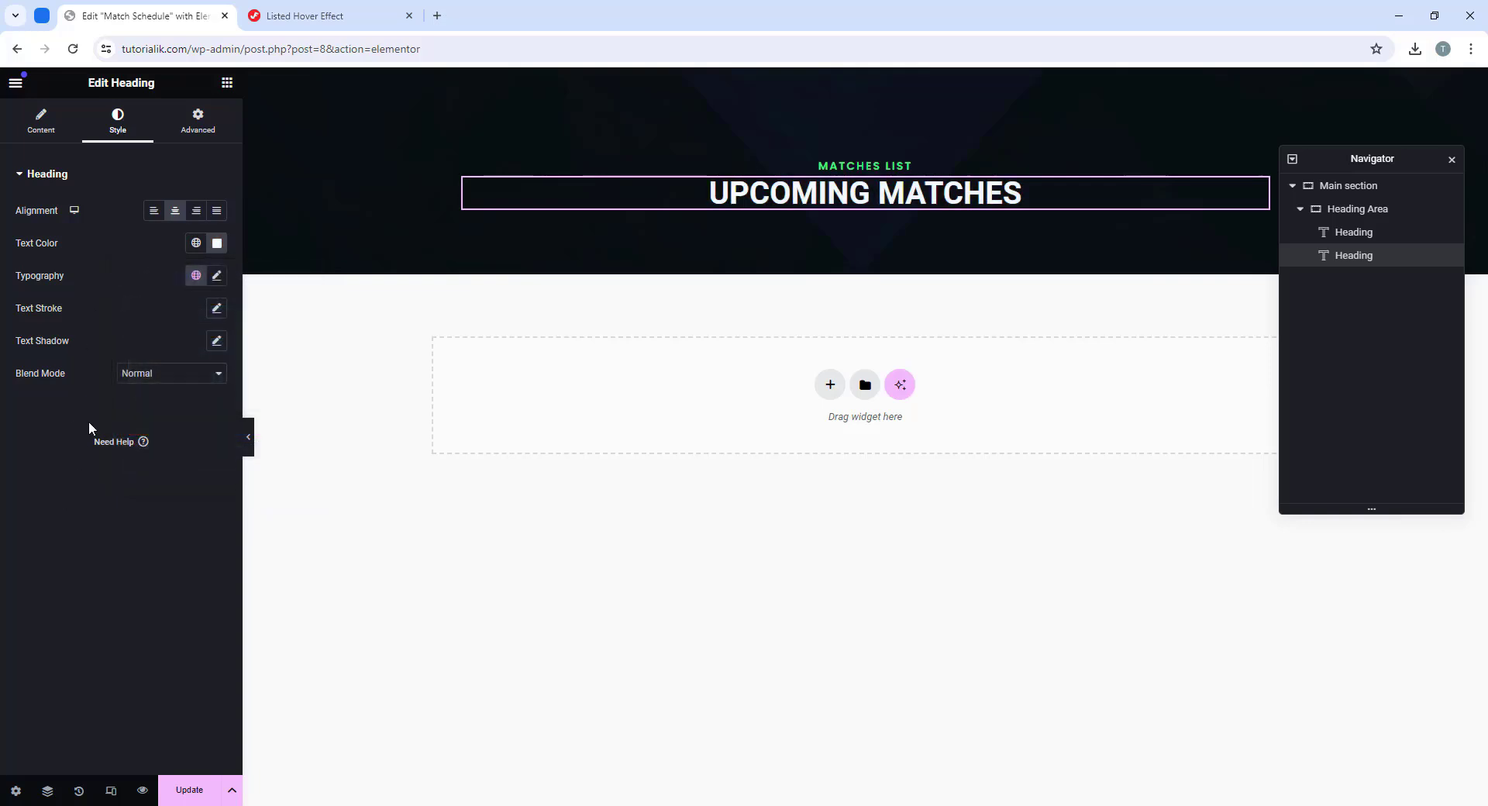
# Step: Set the UPCOMING MATCHES heading's typography to the Barlow family, size 45 px and weight 800 (Extra Bold)
pyautogui.click(217, 275)
pyautogui.click(164, 350)
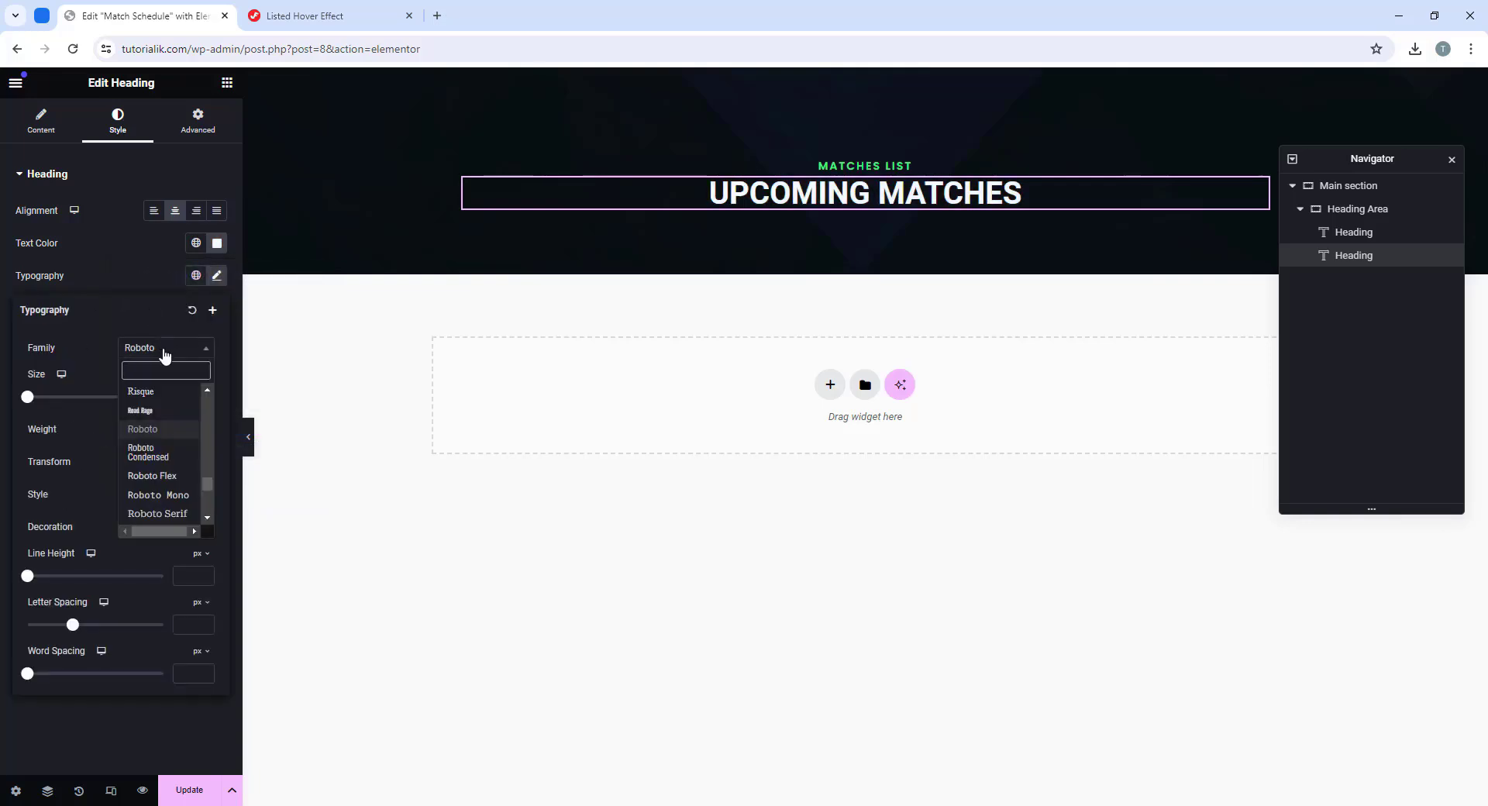
pyautogui.write('barlow')
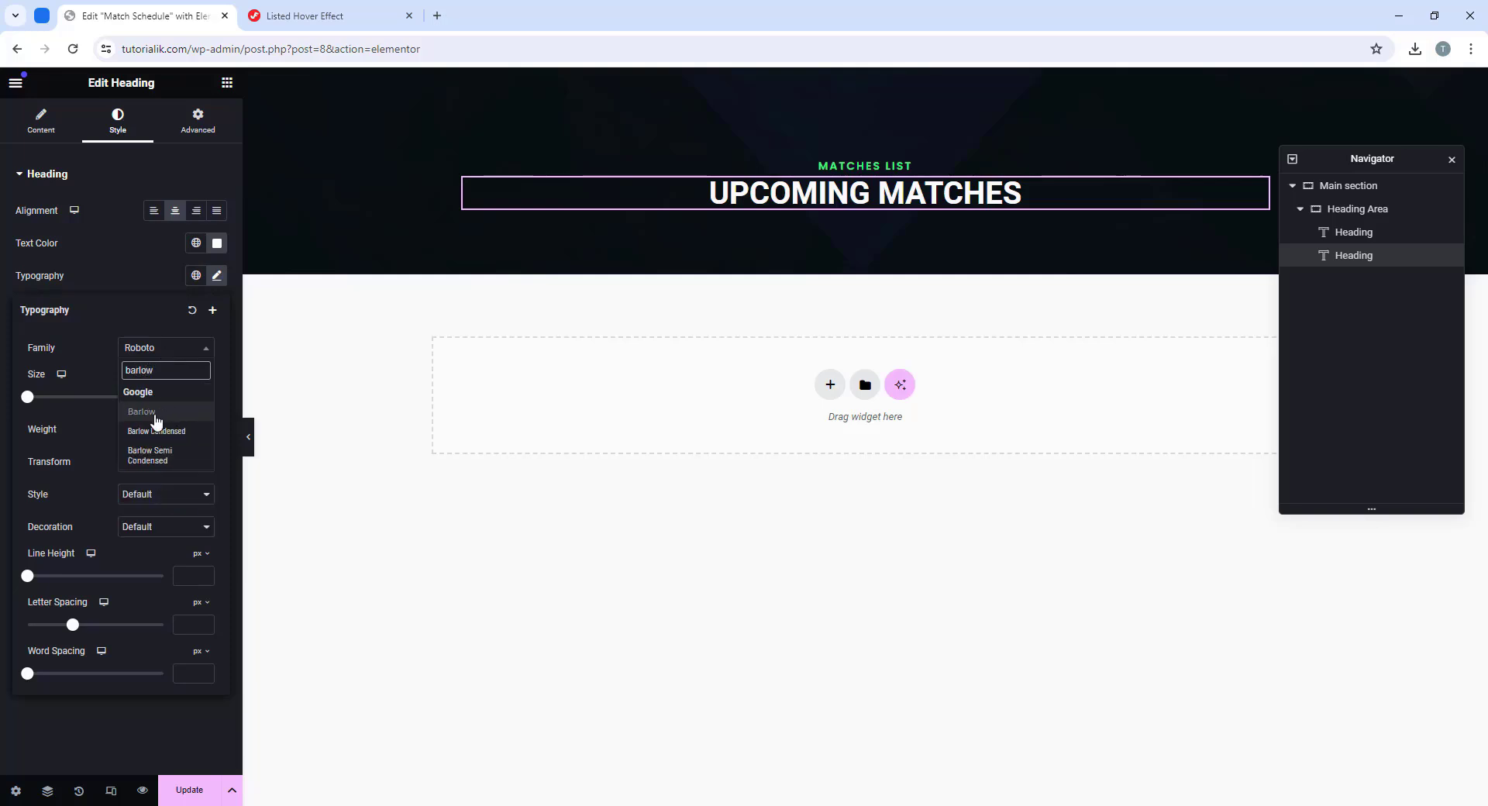
pyautogui.click(142, 412)
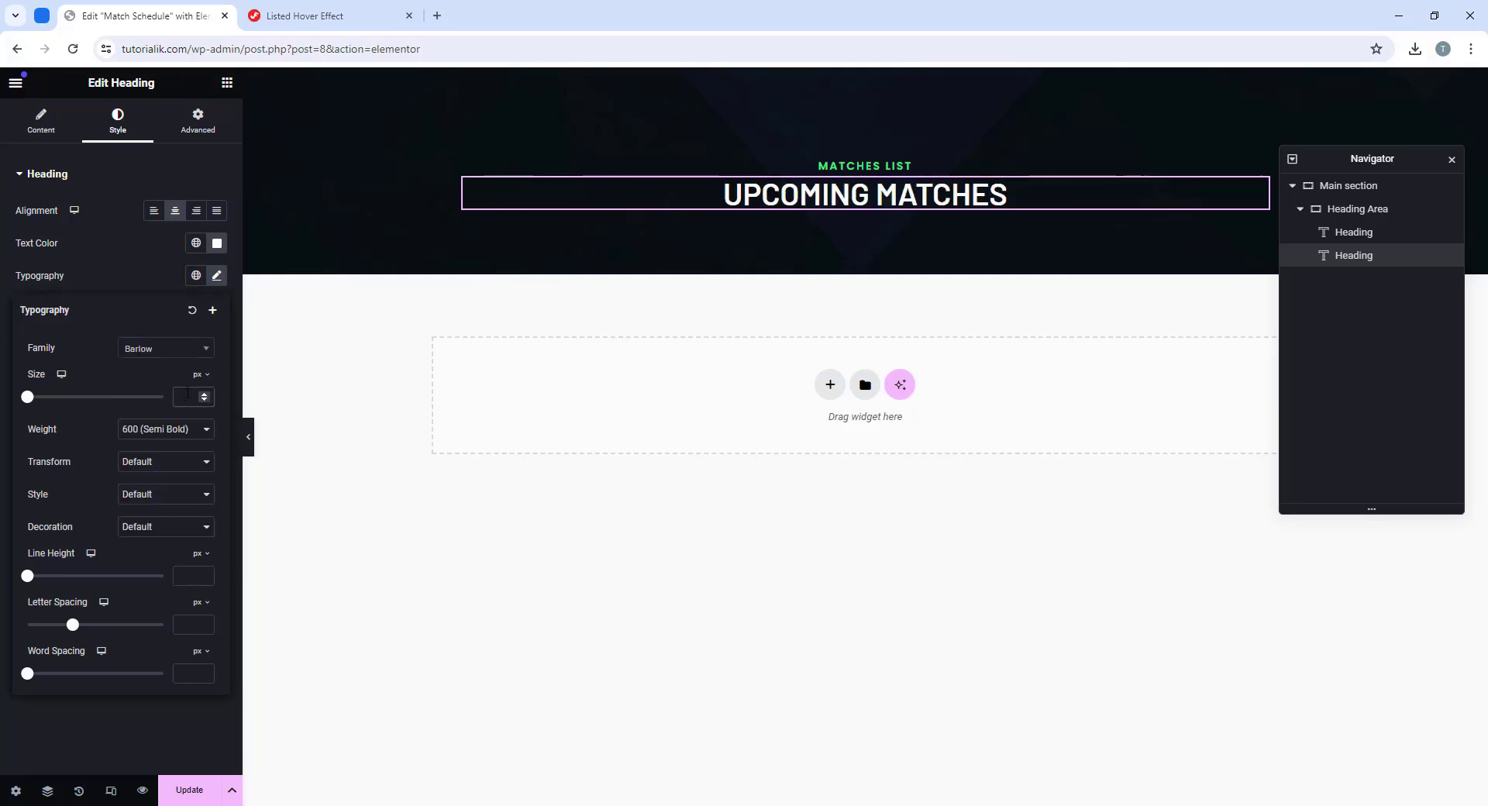
pyautogui.click(188, 396)
pyautogui.write('45')
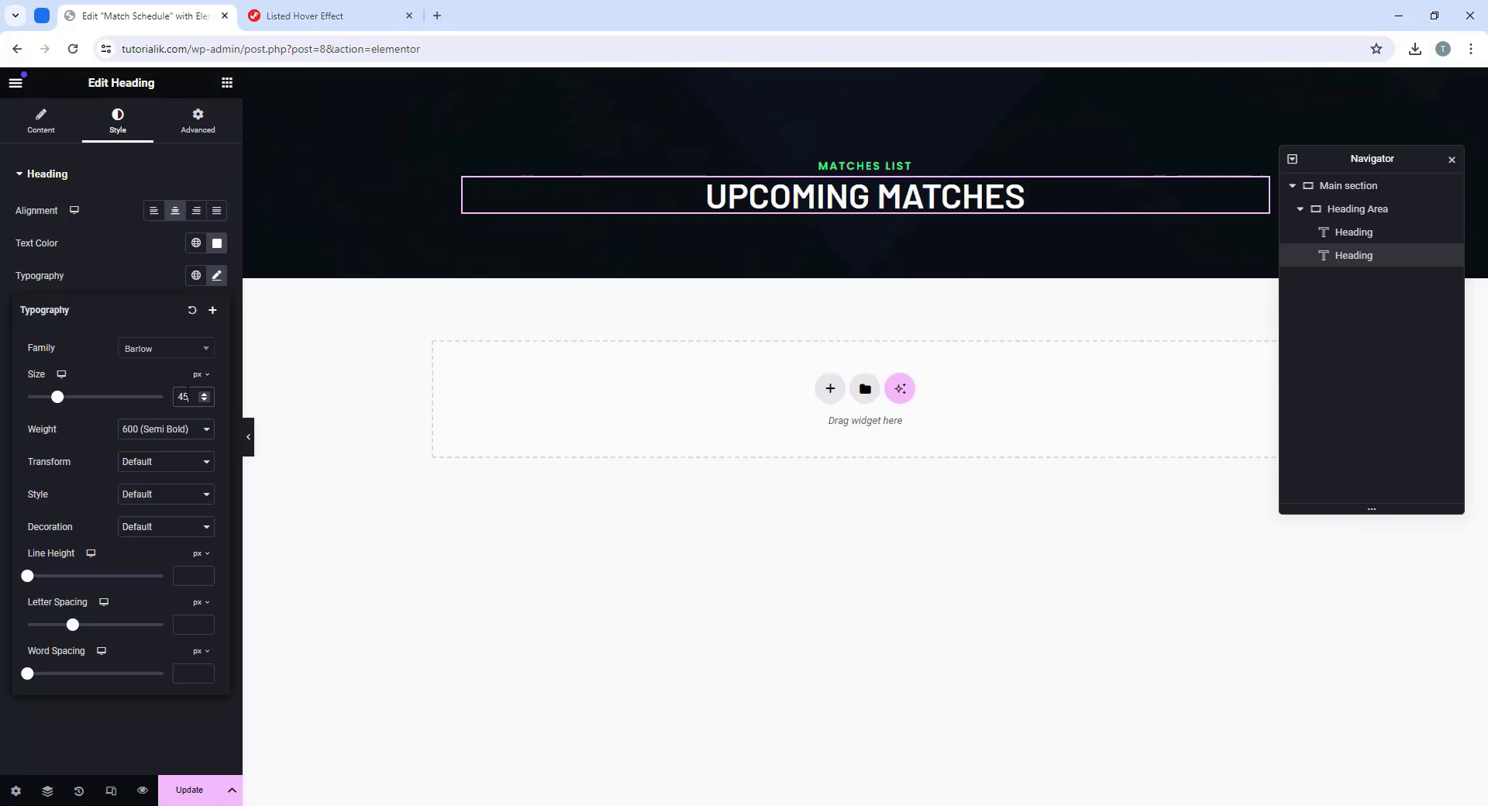
pyautogui.click(124, 434)
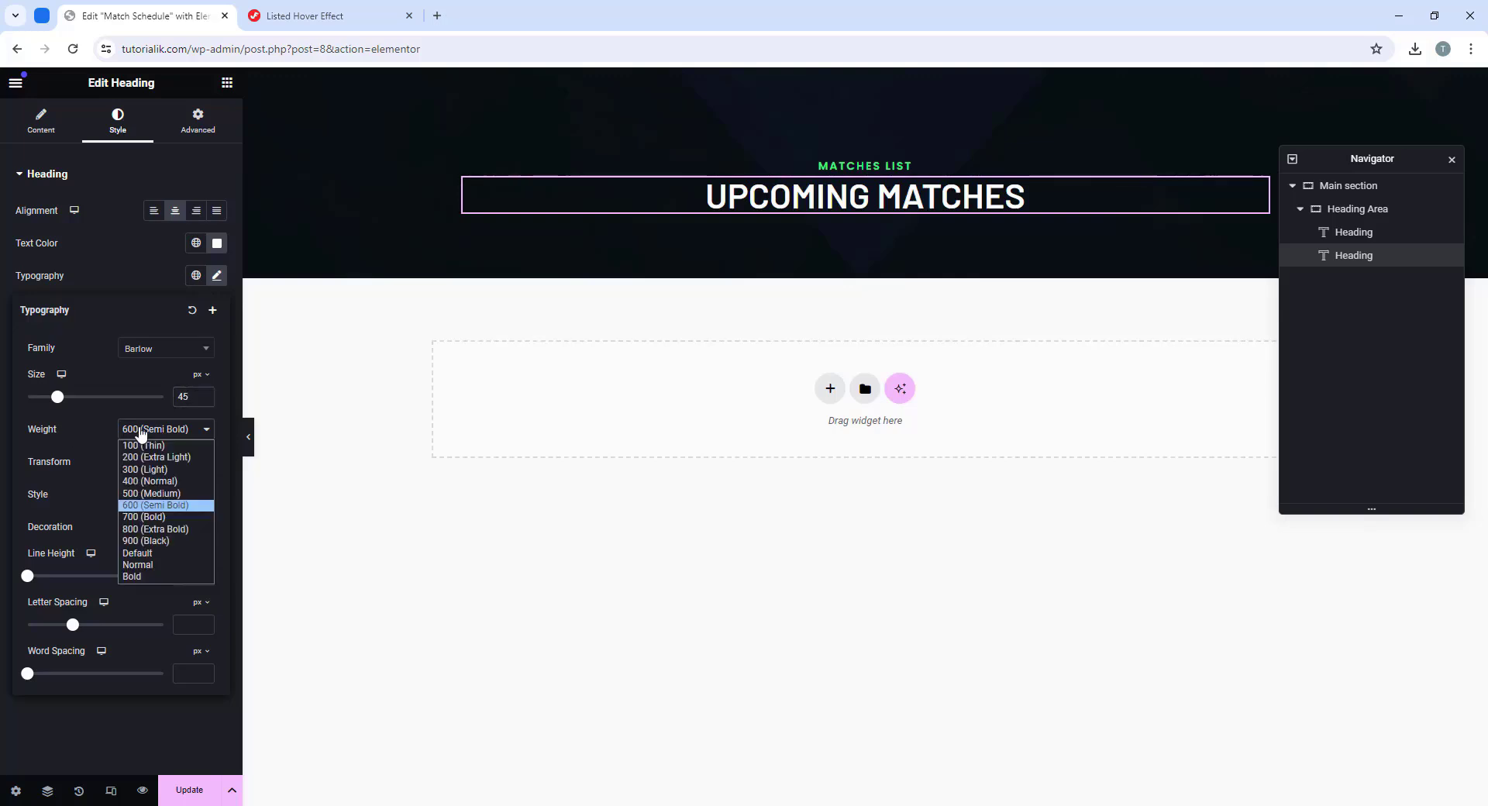
pyautogui.click(156, 531)
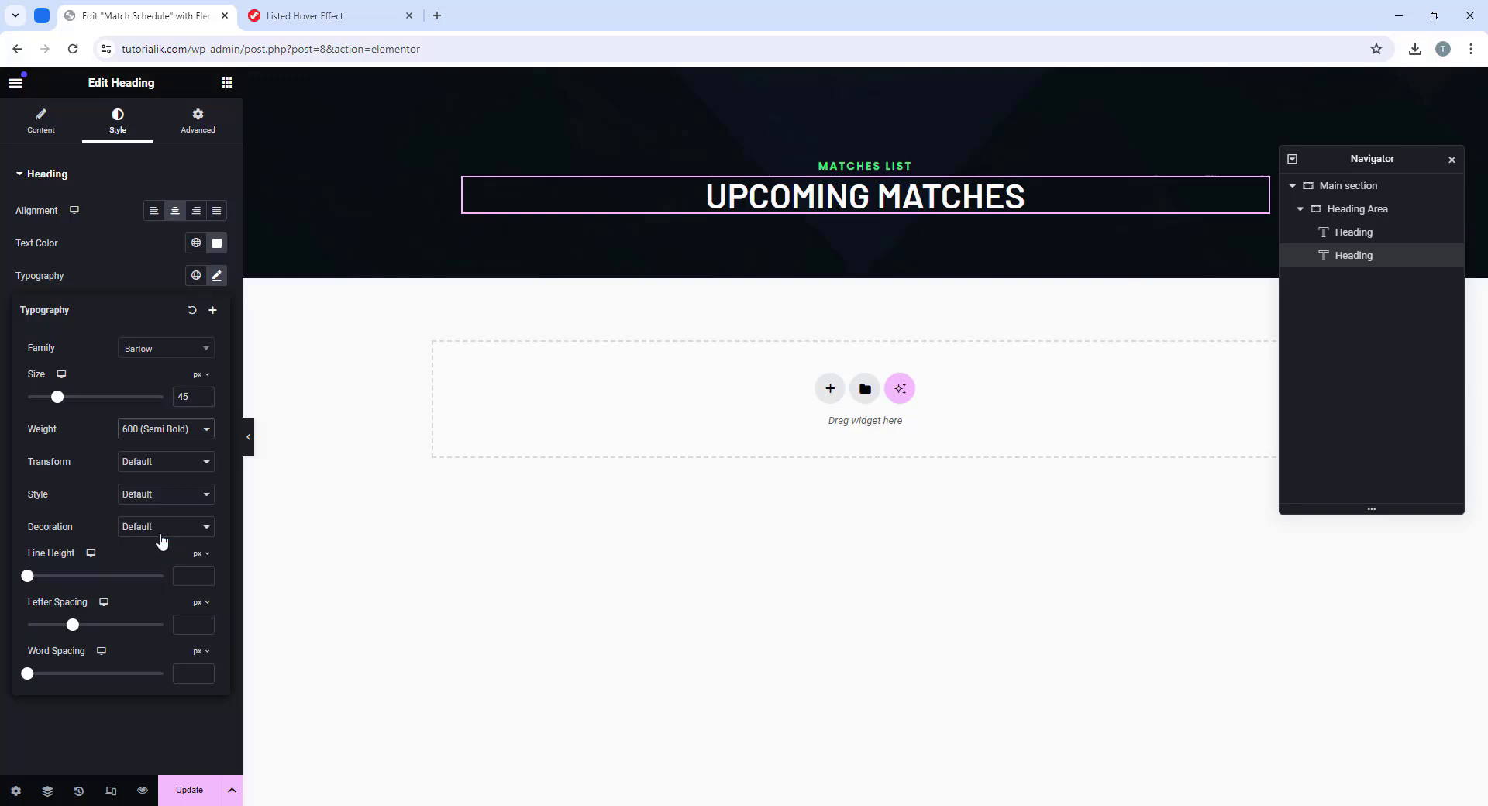
# Step: Set the UPCOMING MATCHES heading's line height to 54 px and its letter spacing to 1 px
pyautogui.click(195, 569)
pyautogui.write('54')
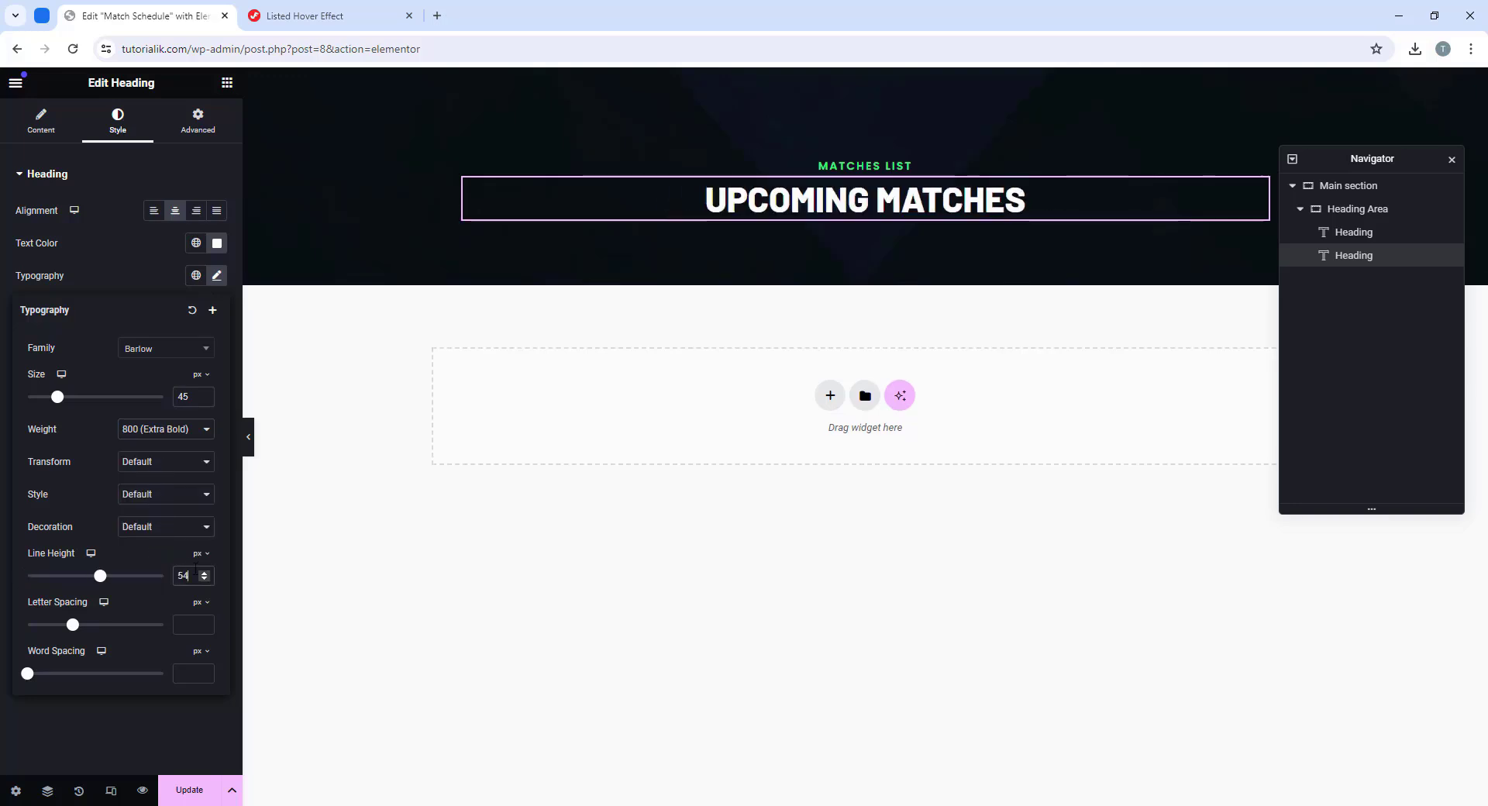
pyautogui.write('1')
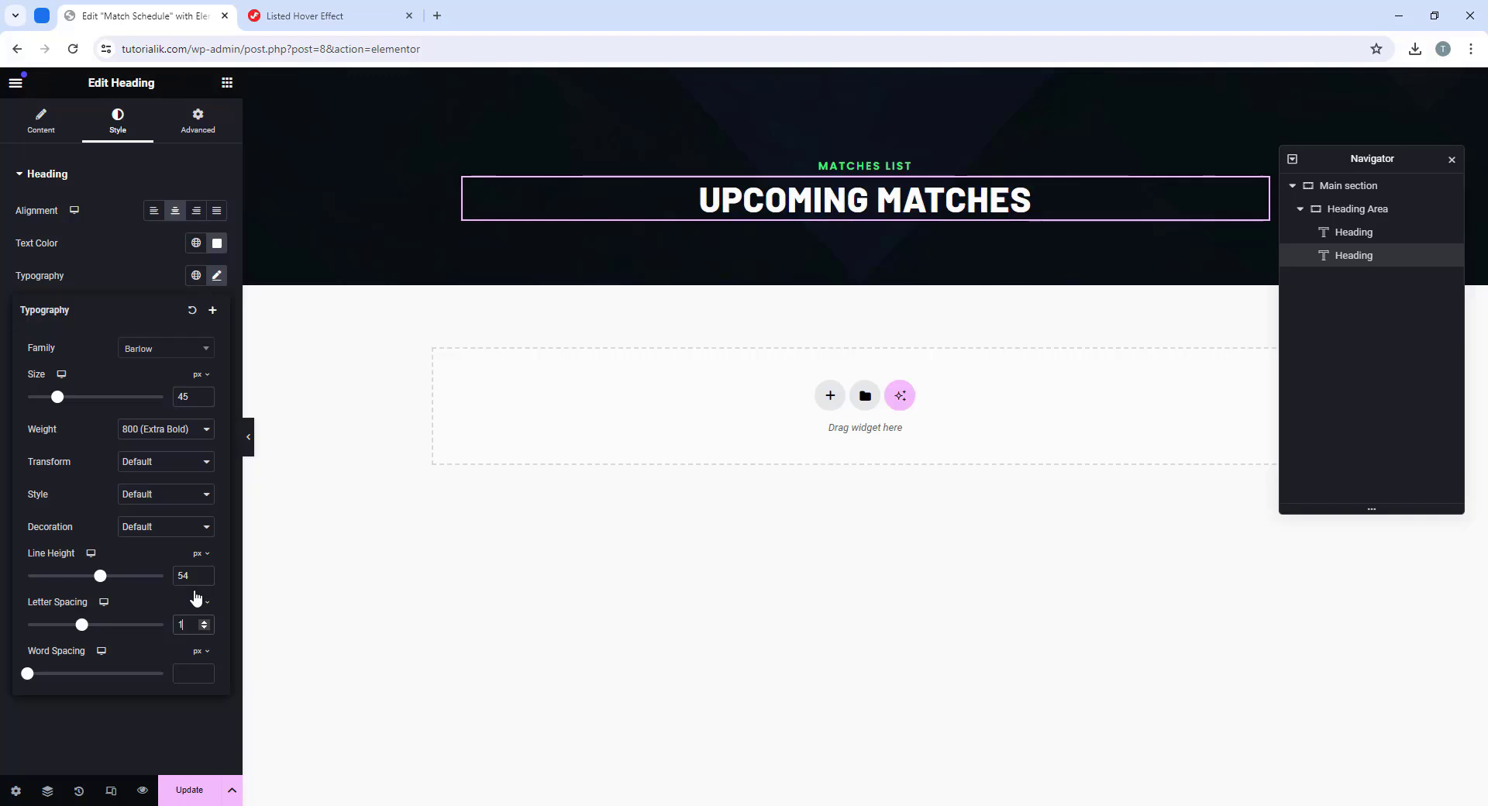
# Step: Set the UPCOMING MATCHES heading's margins to 0 and its padding to 20 px at the bottom and 0 on the other sides
pyautogui.click(198, 122)
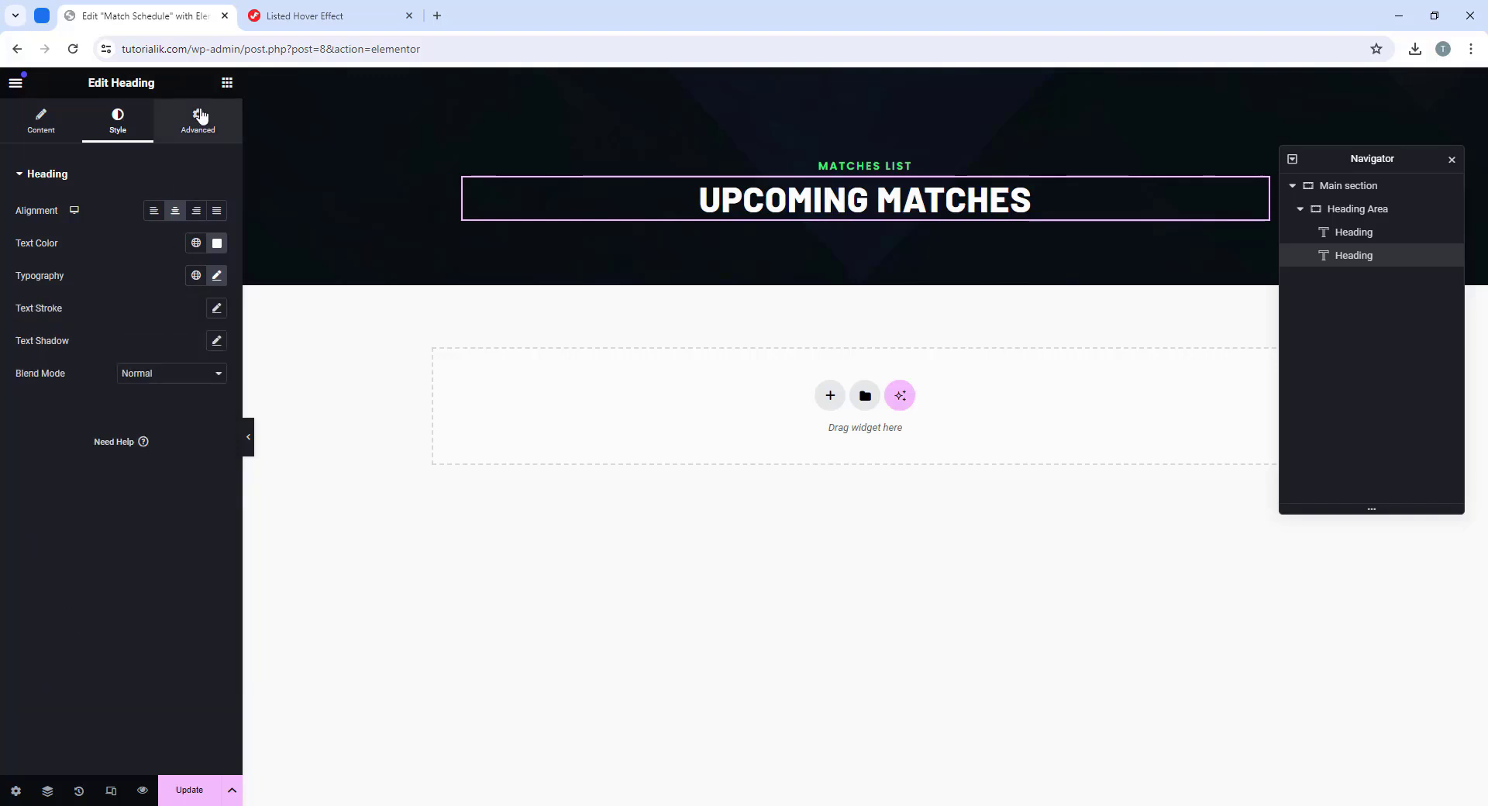
pyautogui.click(82, 228)
pyautogui.write('0')
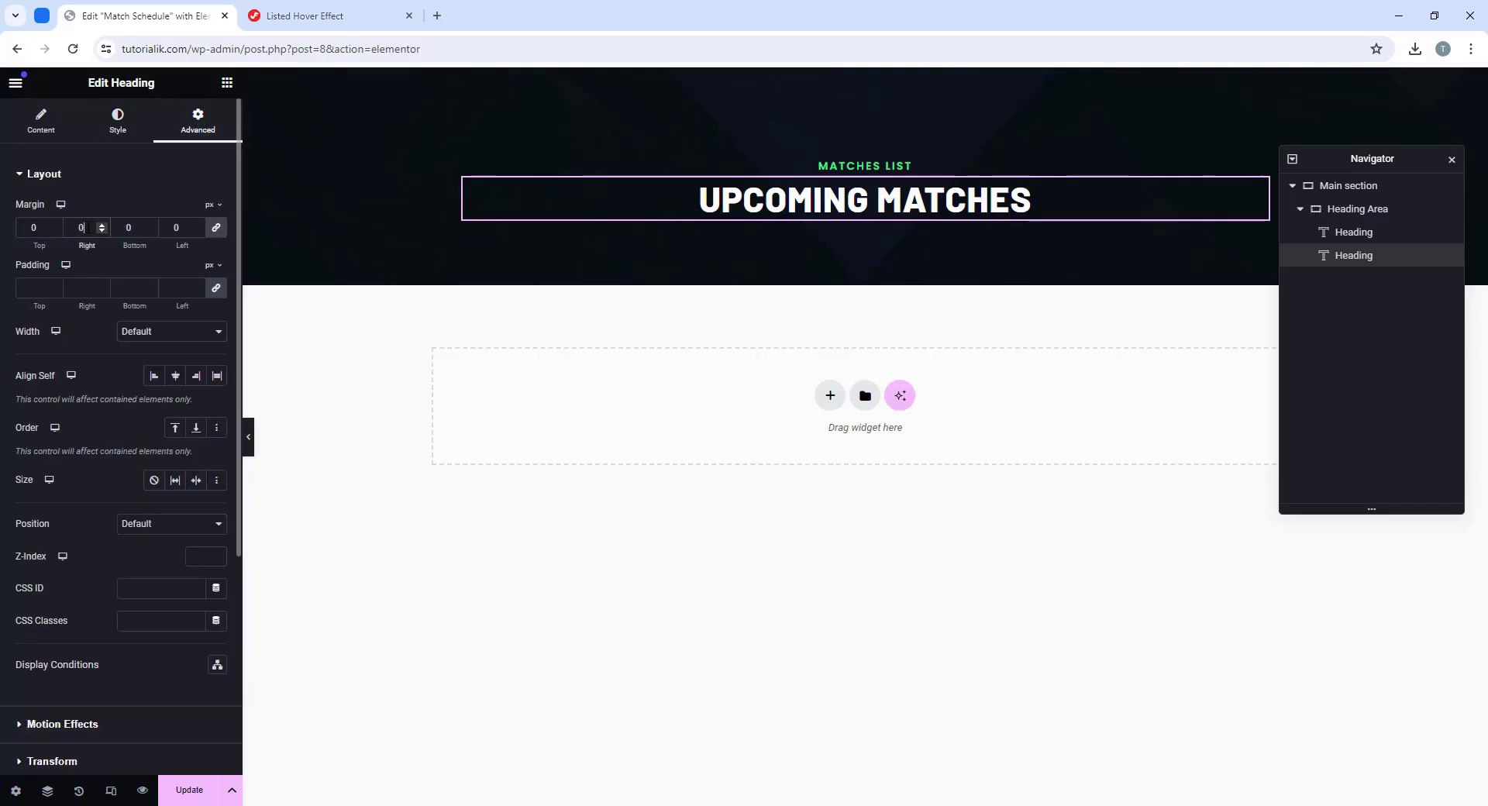
pyautogui.click(220, 292)
pyautogui.click(132, 289)
pyautogui.write('20')
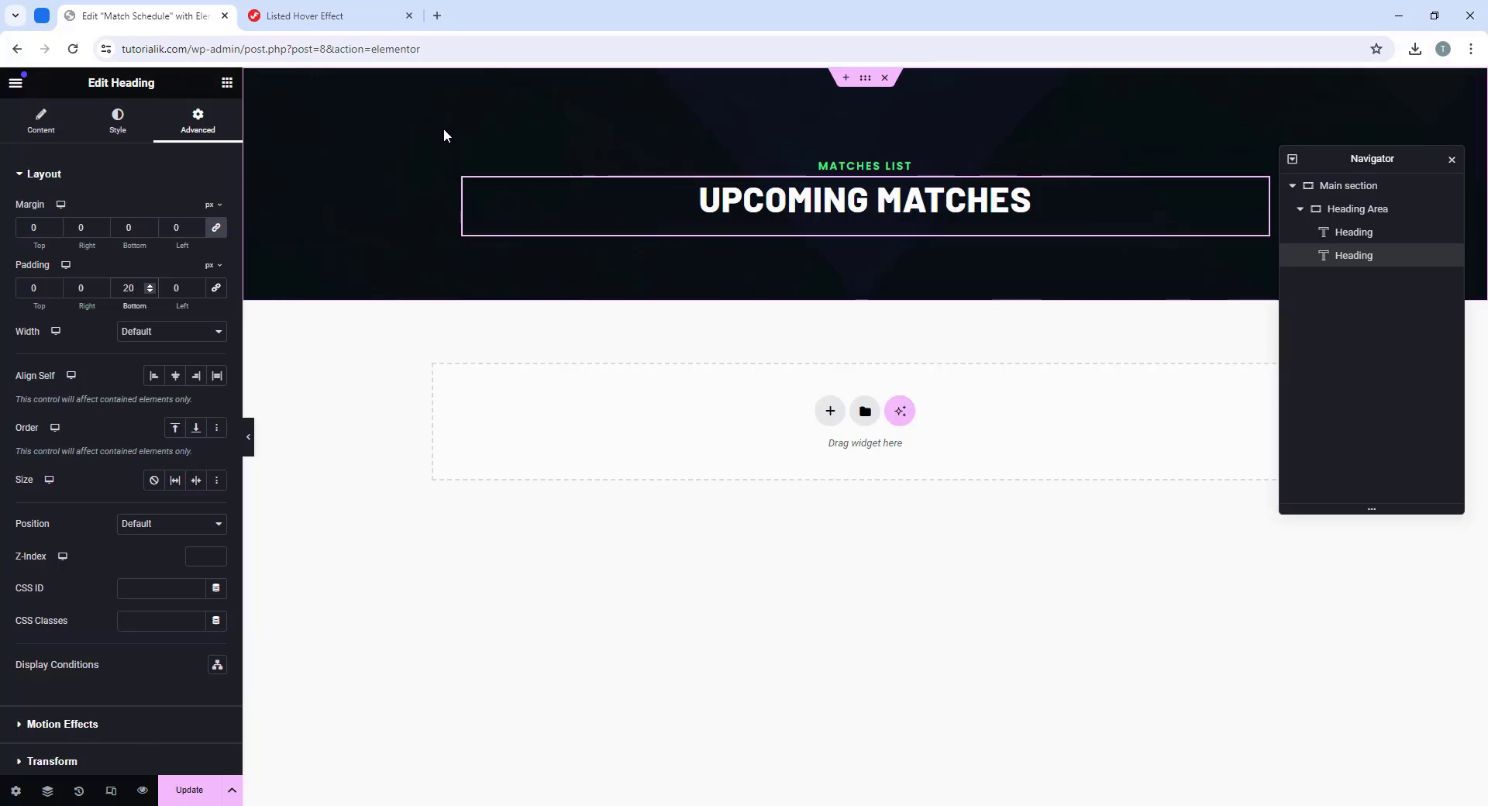
# Step: Switch to the Listed Hover Effect tutorial page and copy the whole :root code block under Global Color Style CSS
pyautogui.click(318, 17)
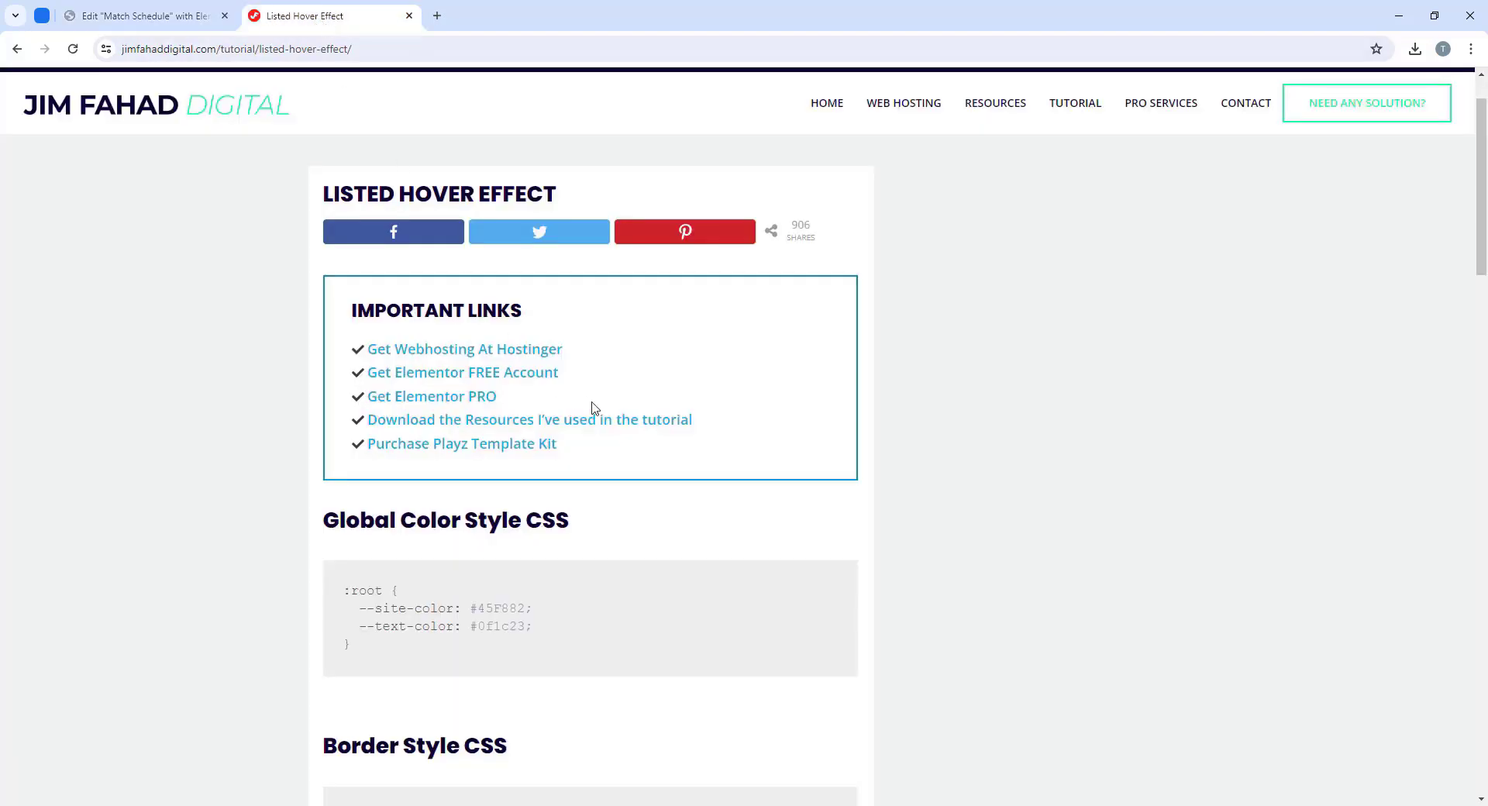
pyautogui.scroll(-4, 603, 411)
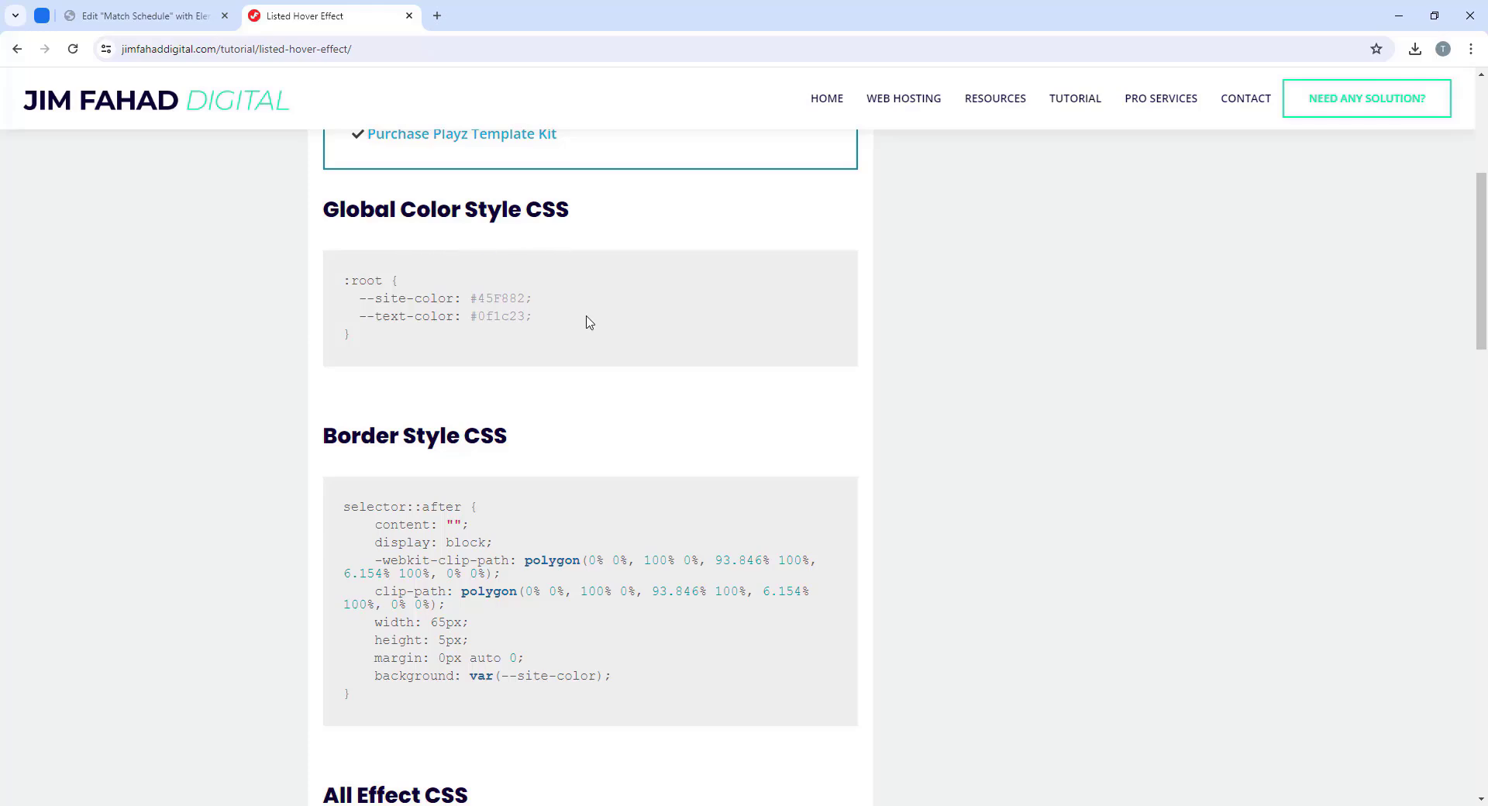
pyautogui.click(147, 16)
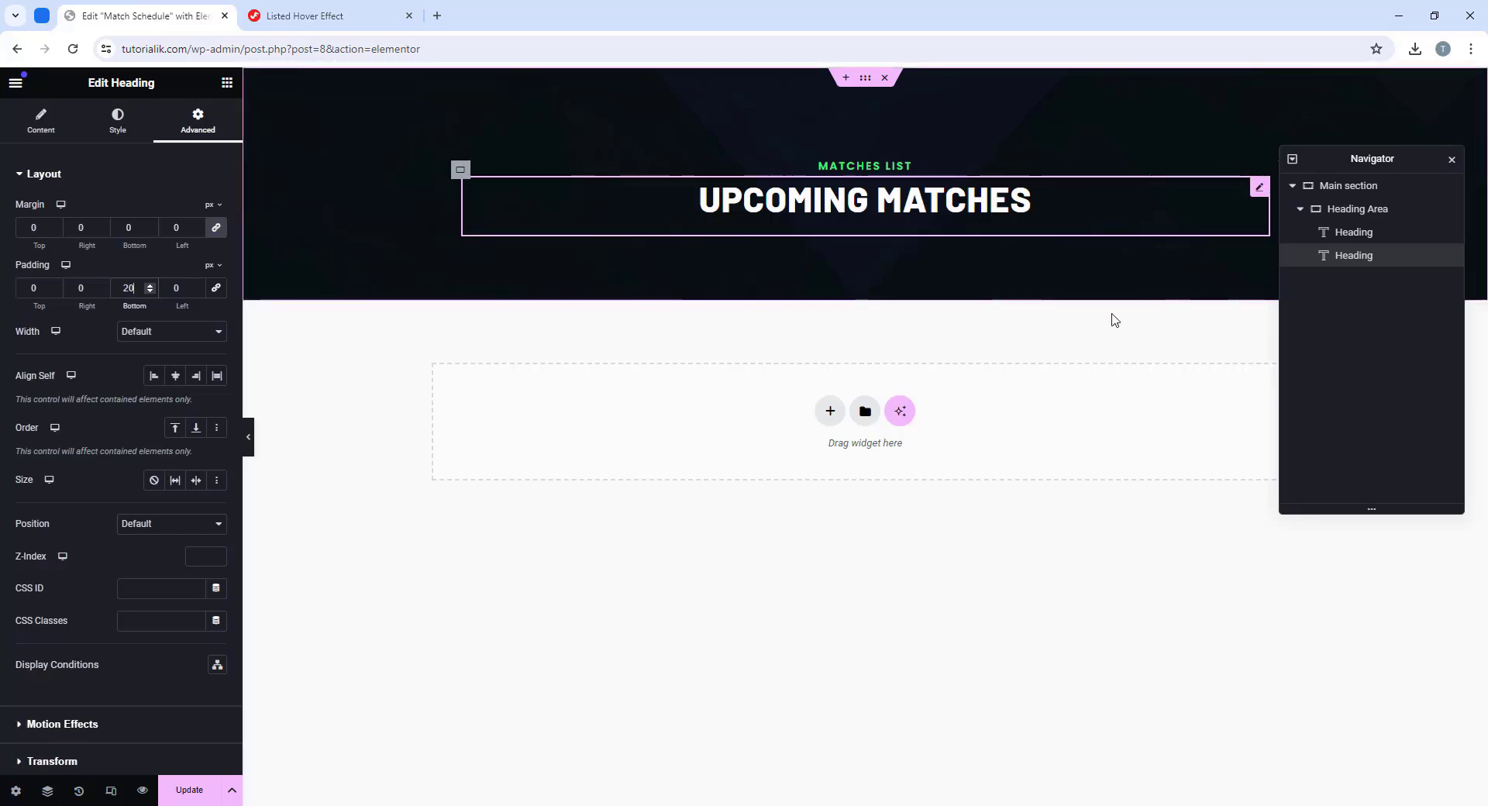
pyautogui.click(311, 16)
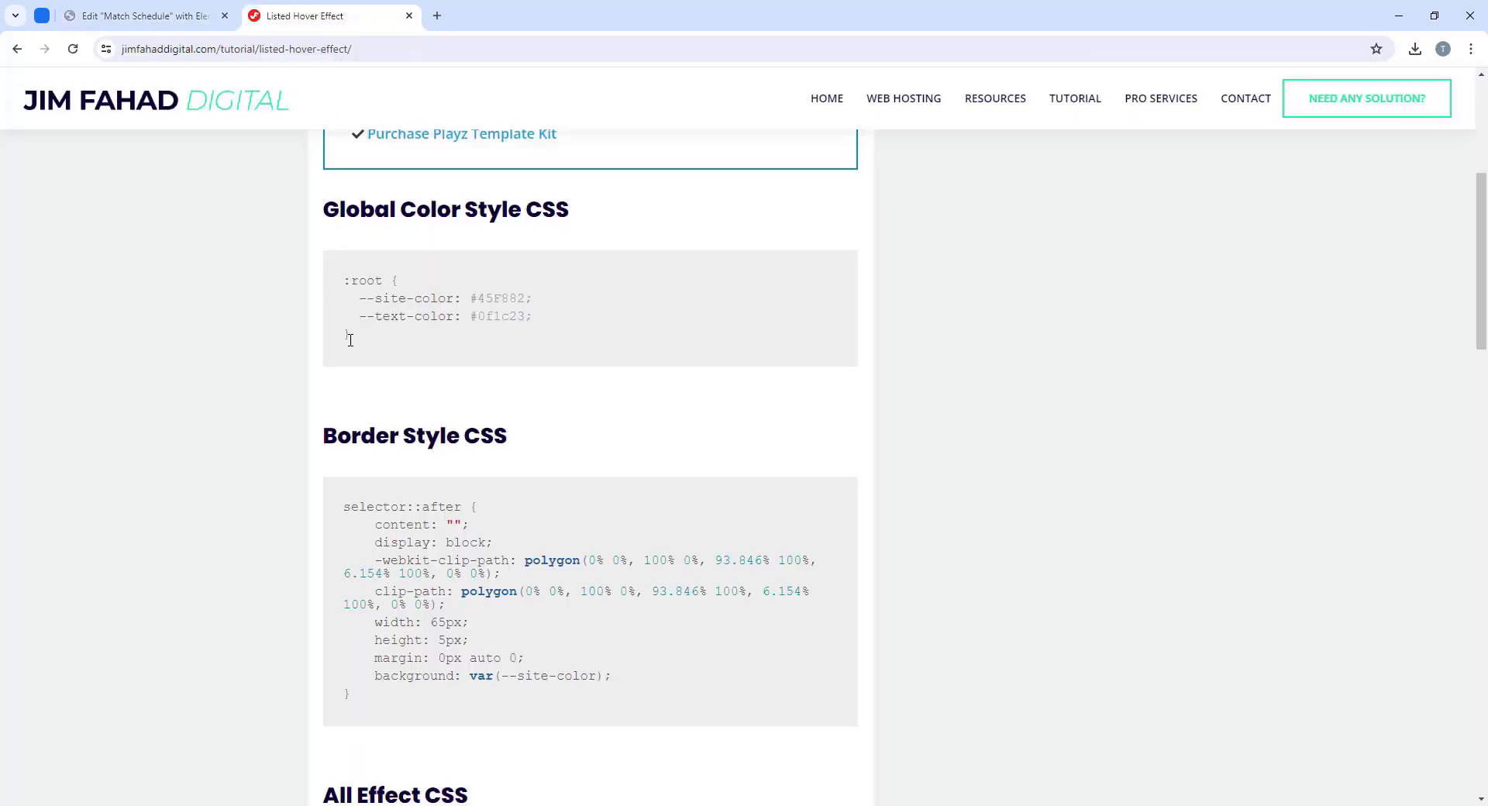
pyautogui.moveTo(350, 339); pyautogui.dragTo(324, 281)
pyautogui.rightClick(366, 276)
pyautogui.click(387, 292)
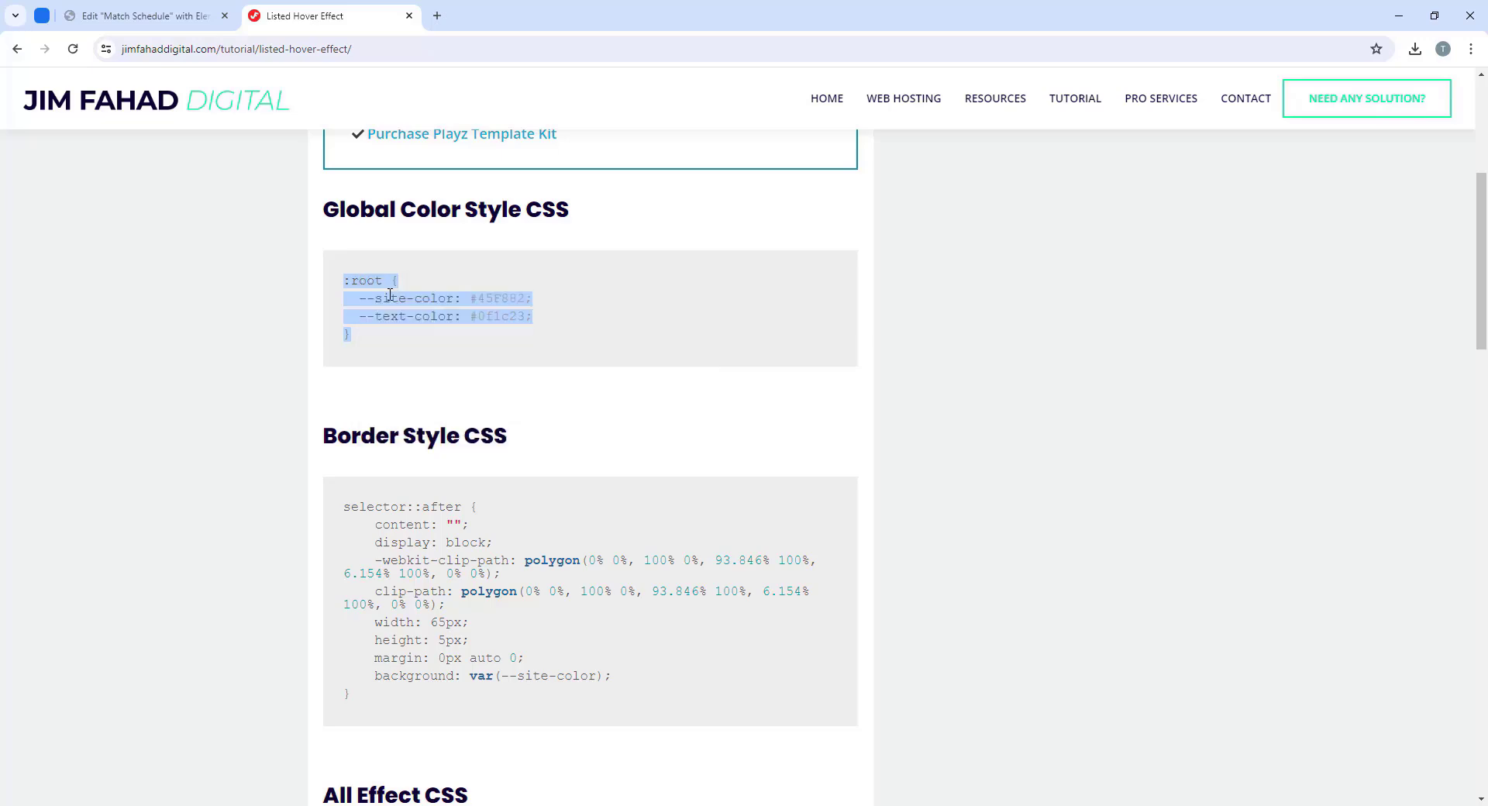
# Step: Back in the Elementor editor, paste the copied :root color code into the Main section container's custom CSS
pyautogui.click(148, 16)
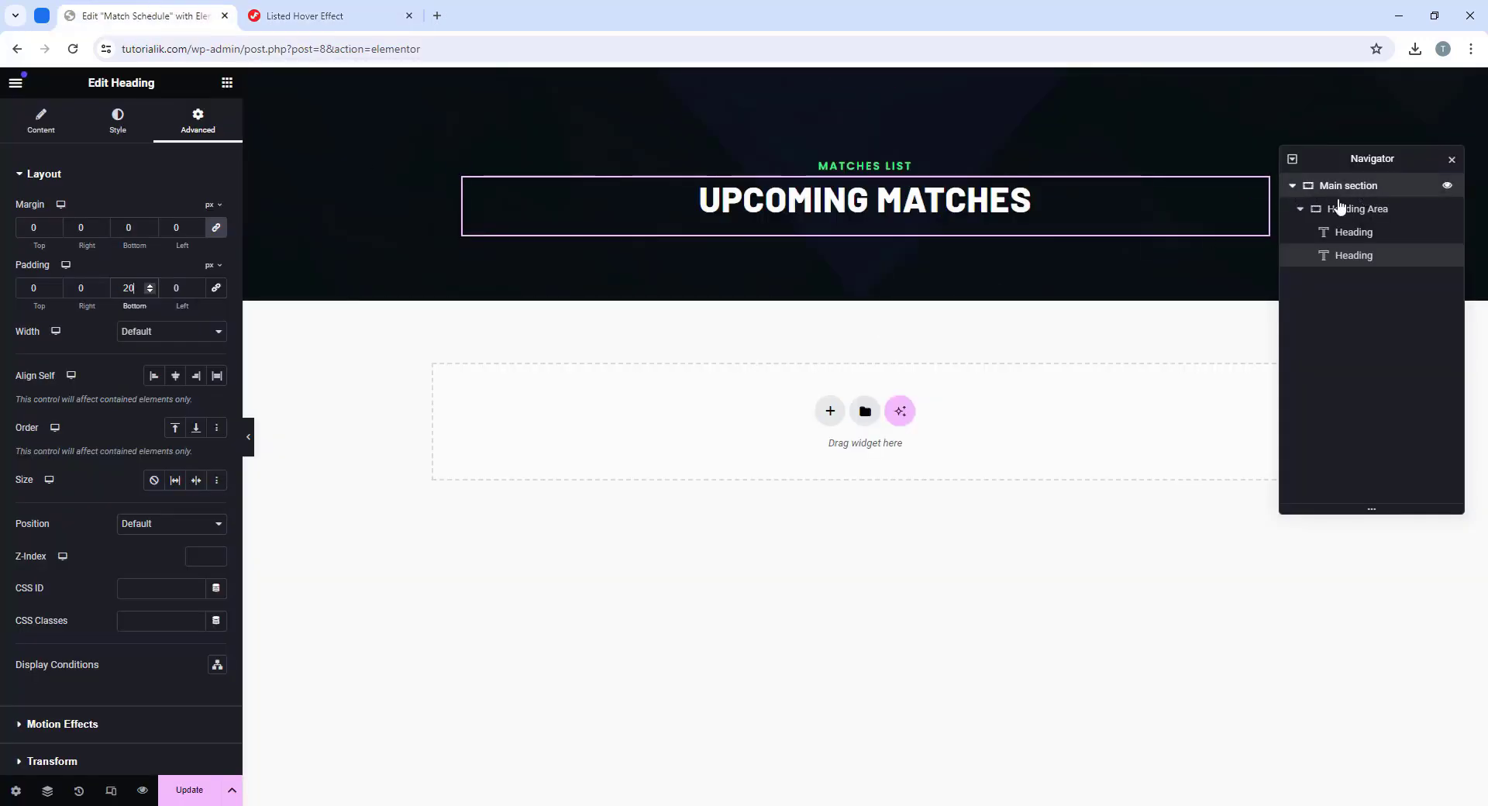
pyautogui.click(1348, 187)
pyautogui.scroll(-3, 132, 261)
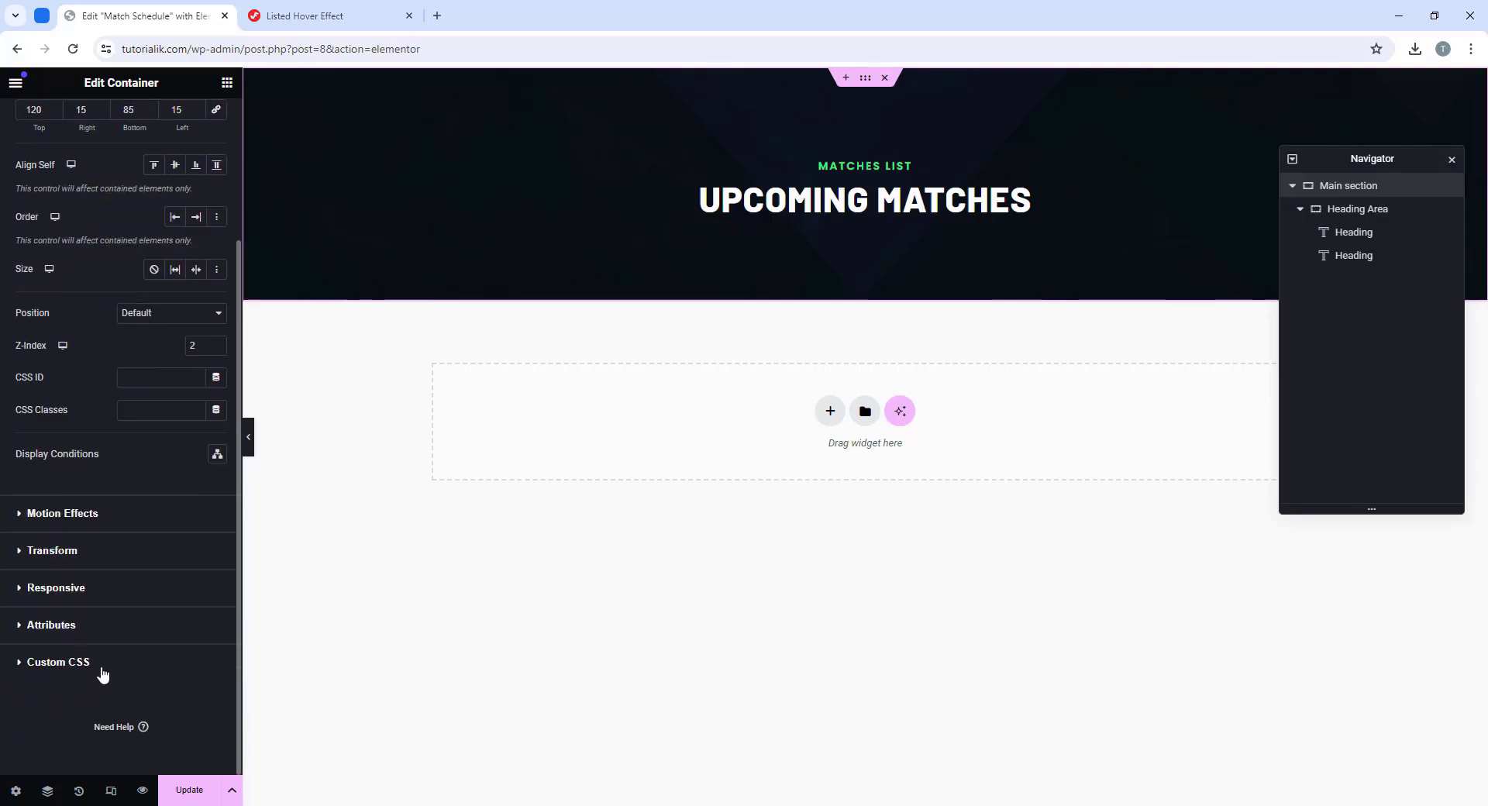
pyautogui.click(58, 662)
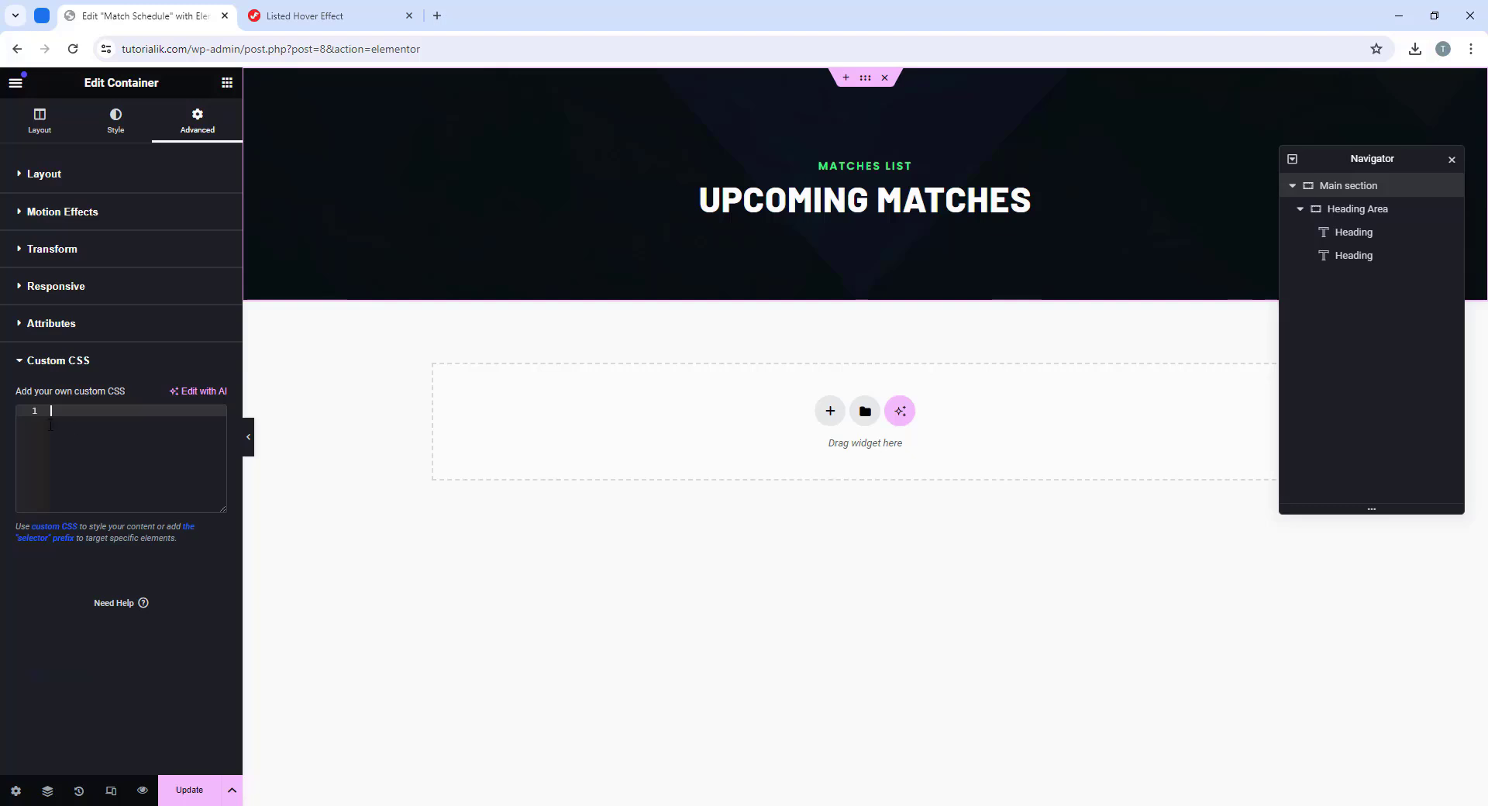
pyautogui.rightClick(109, 429)
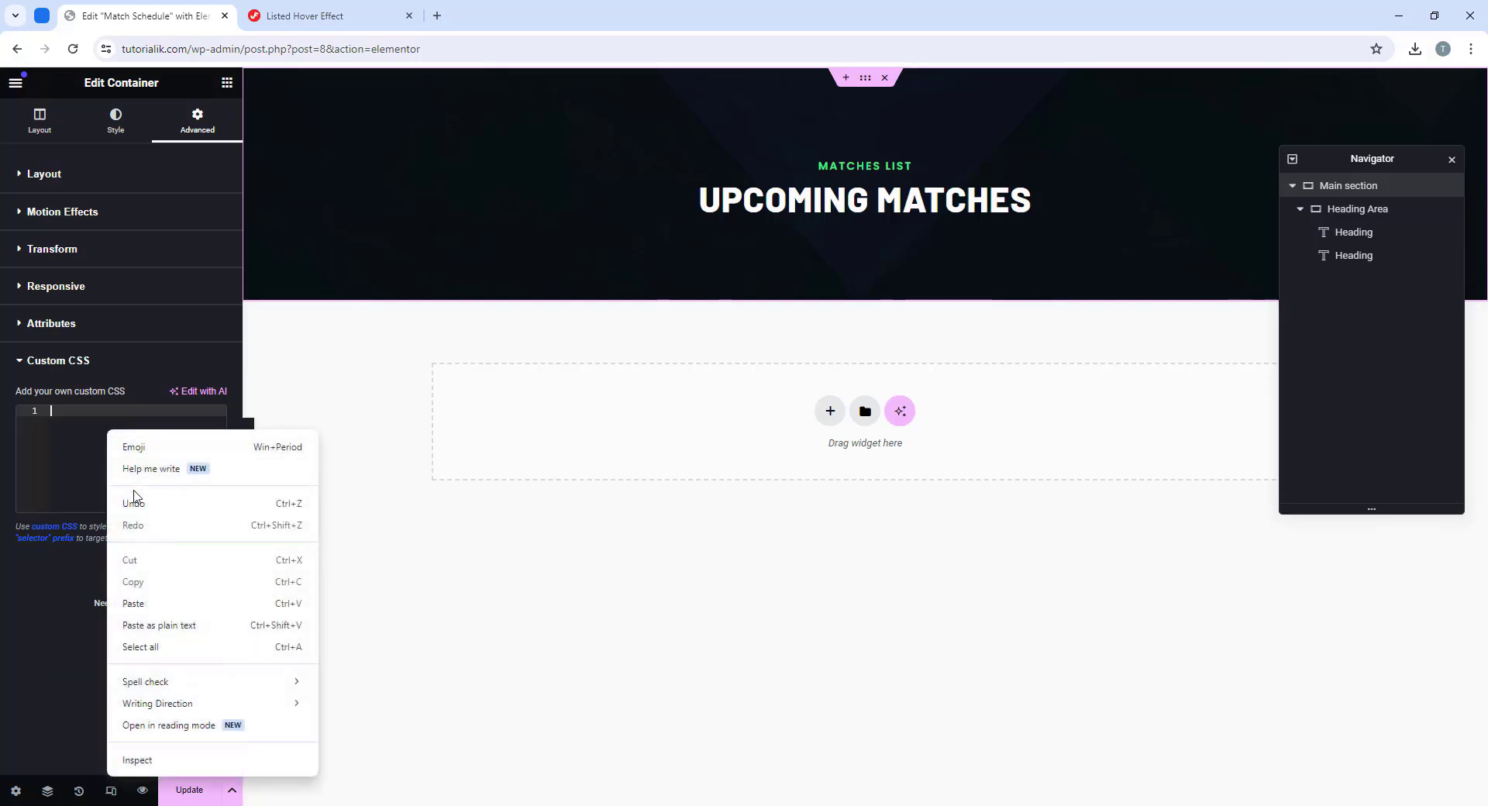
pyautogui.click(150, 600)
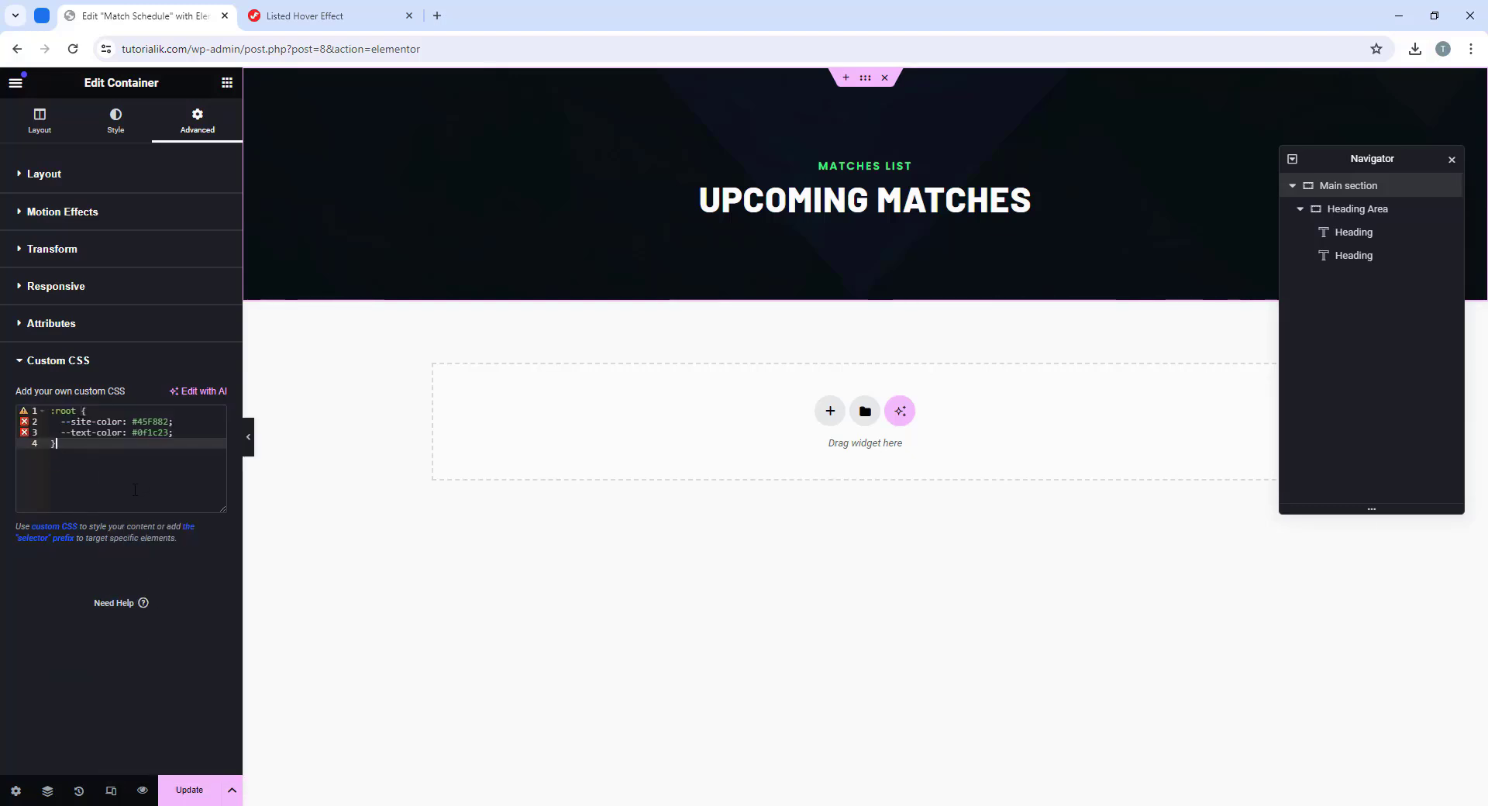
pyautogui.moveTo(135, 490); pyautogui.dragTo(75, 414)
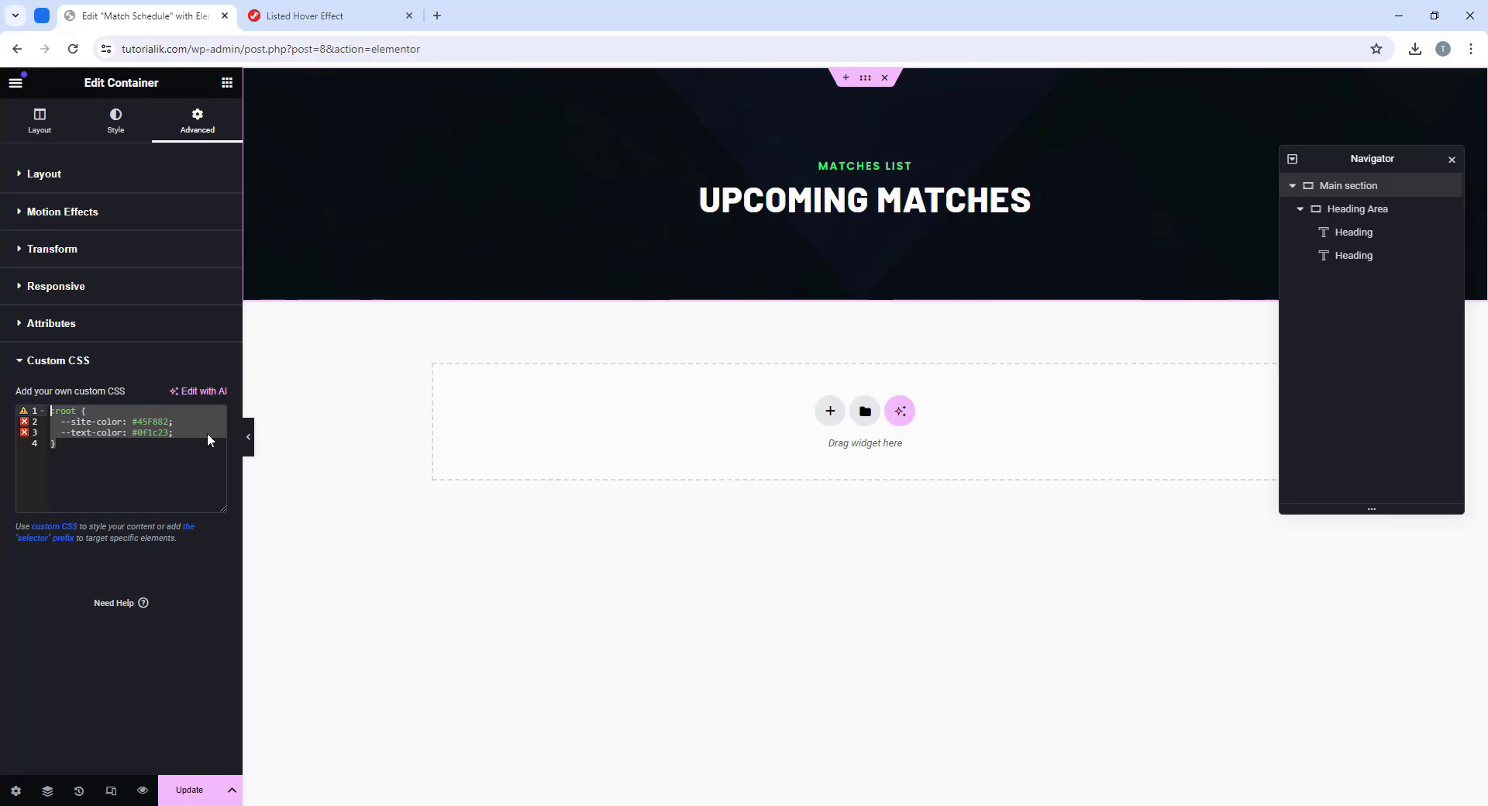
# Step: Copy the selector::after code block under Border Style CSS on the Listed Hover Effect tutorial page
pyautogui.click(334, 17)
pyautogui.scroll(-2, 598, 419)
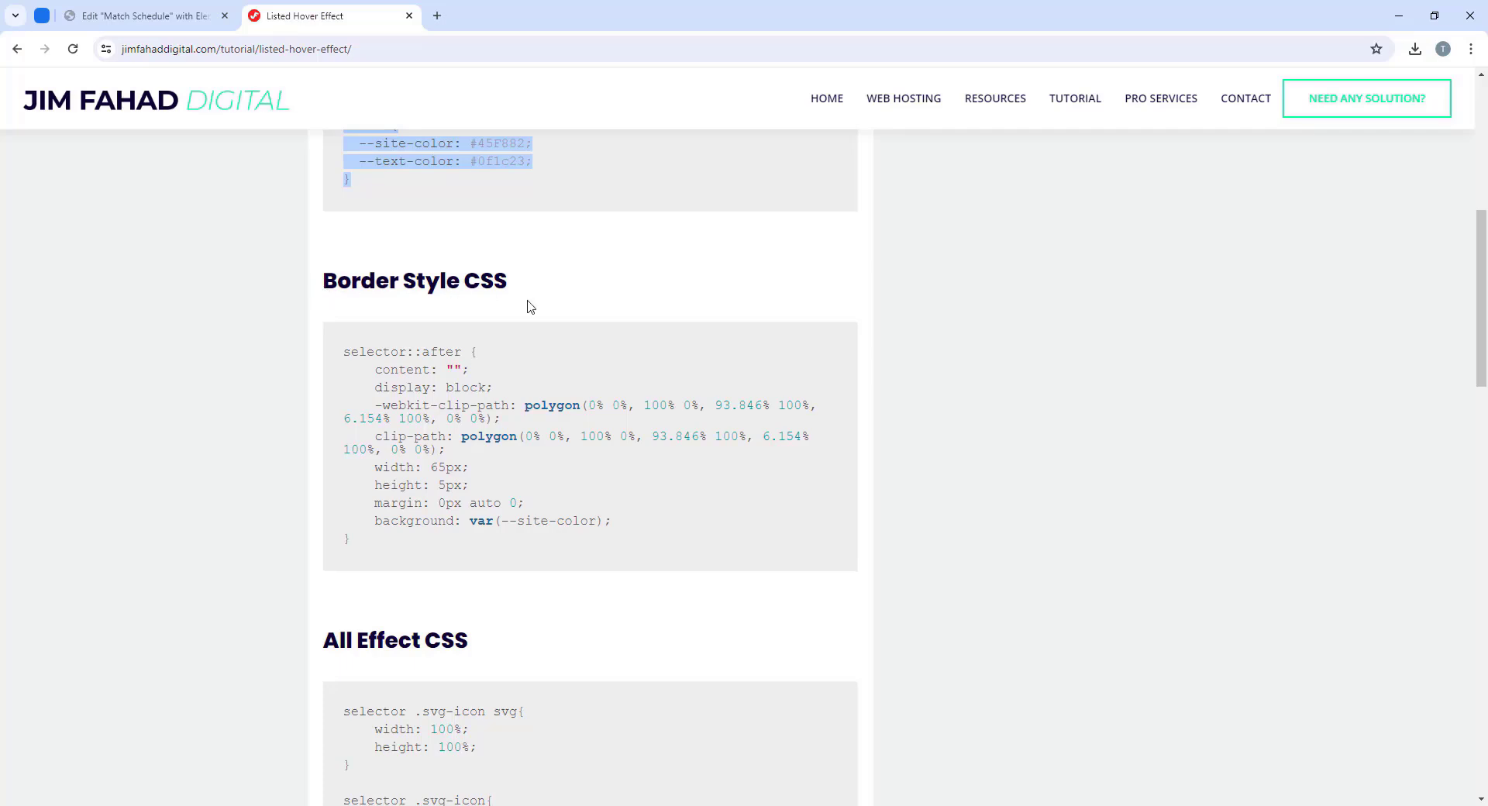
pyautogui.moveTo(372, 560); pyautogui.dragTo(345, 345)
pyautogui.rightClick(366, 349)
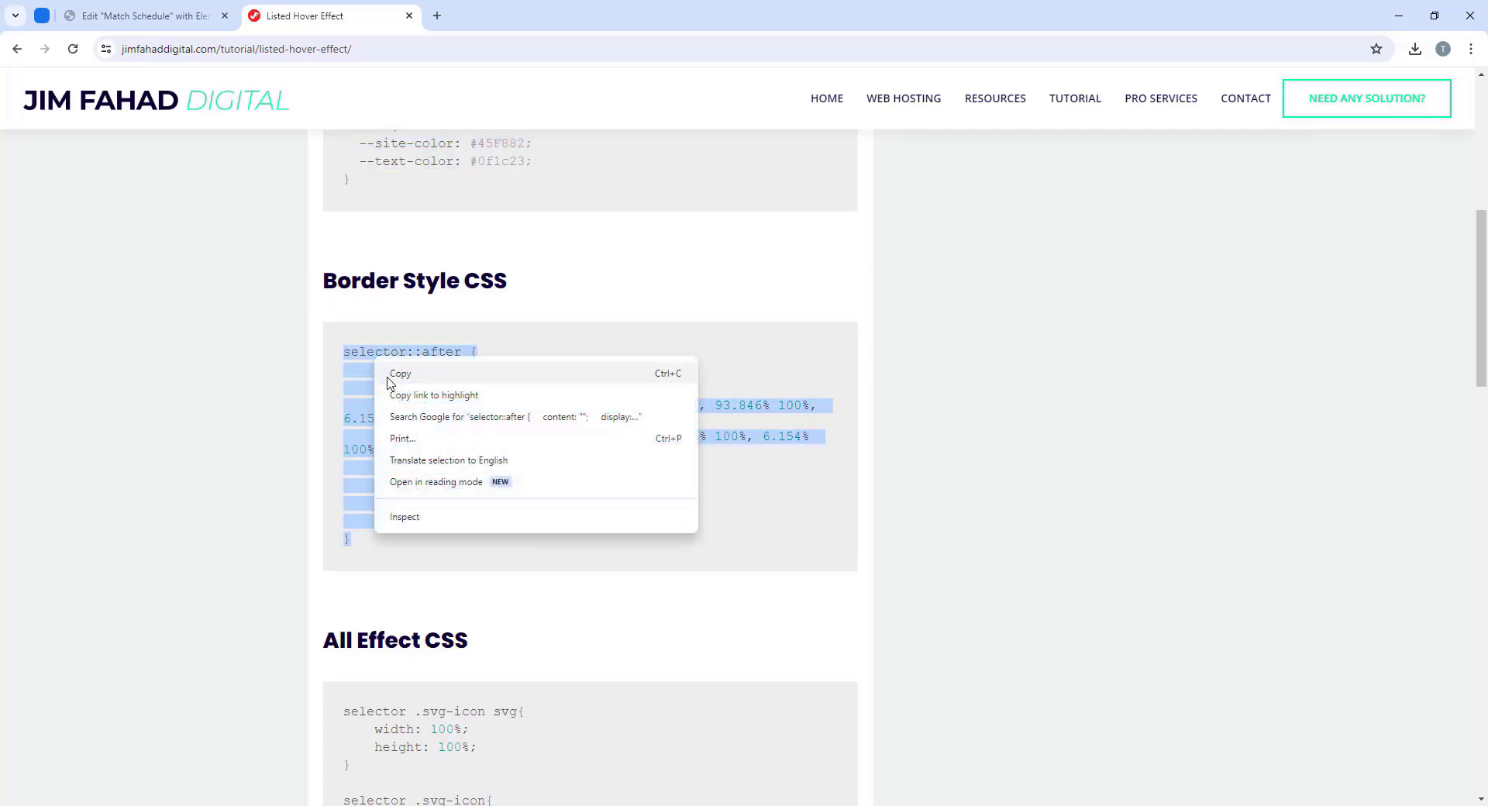
pyautogui.click(392, 364)
# Step: Back in Elementor, paste the border CSS into the UPCOMING MATCHES heading's custom CSS and preview the result with the editor panel collapsed
pyautogui.click(140, 16)
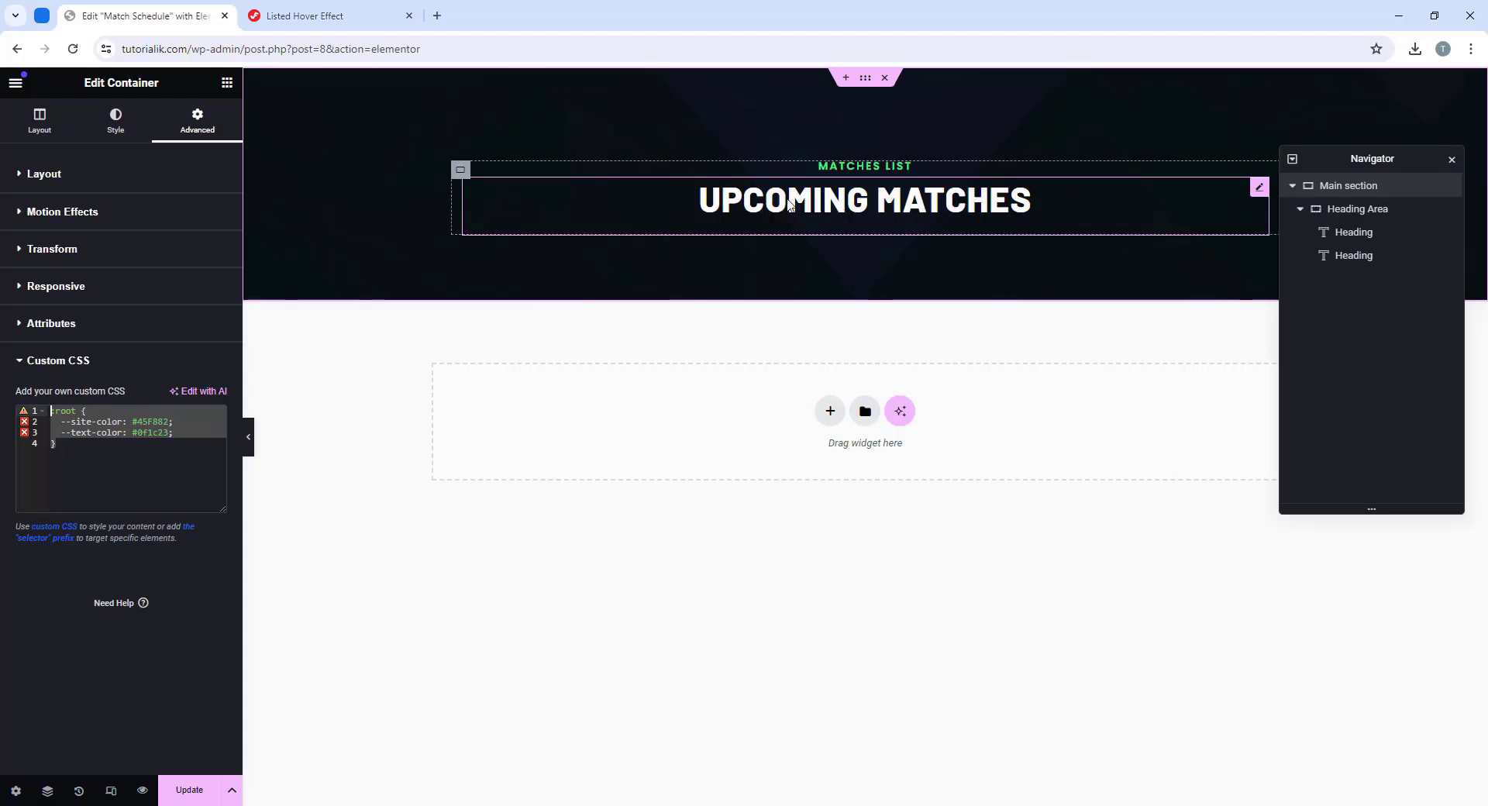
pyautogui.click(806, 206)
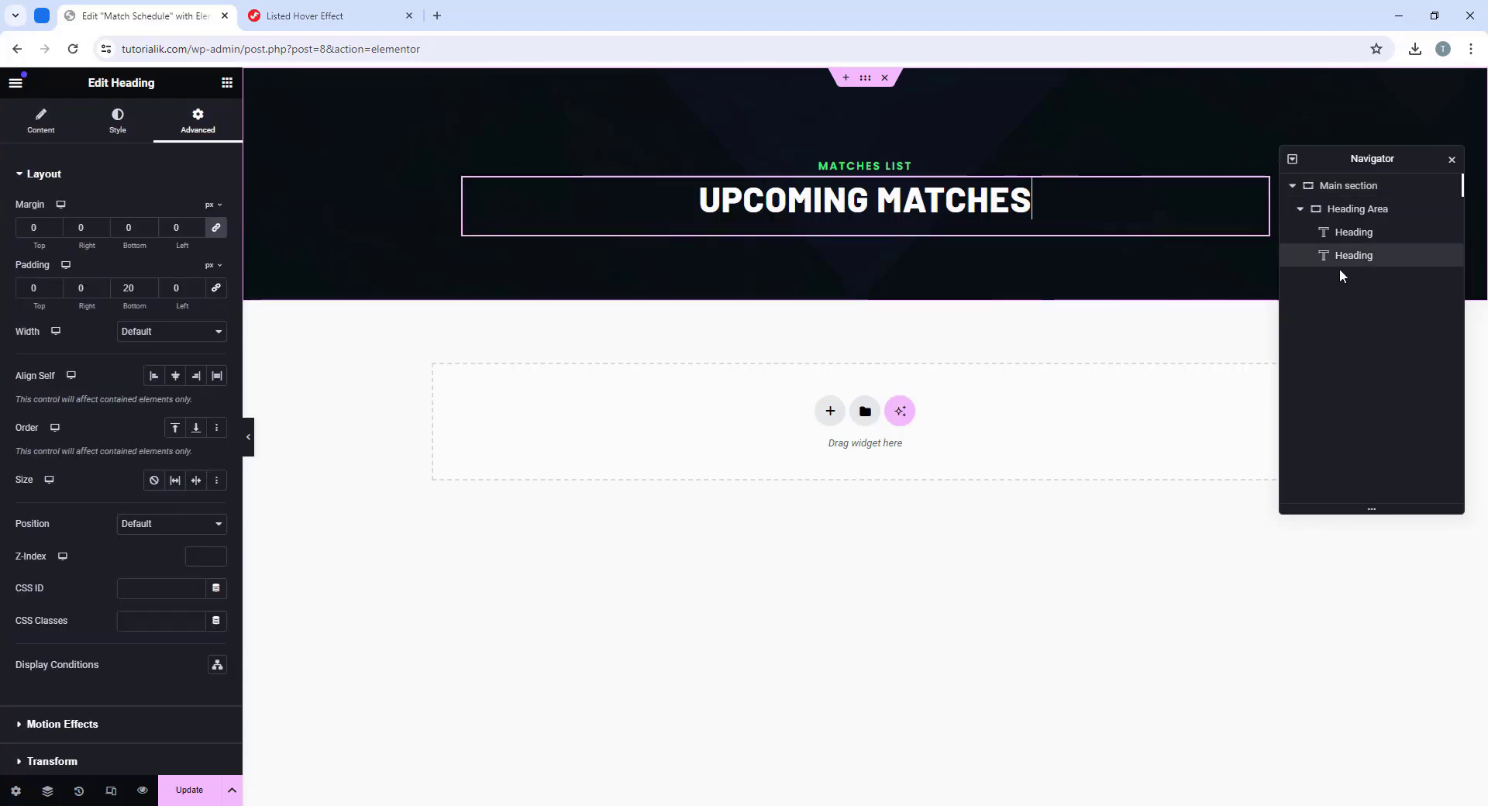
pyautogui.scroll(-4, 156, 325)
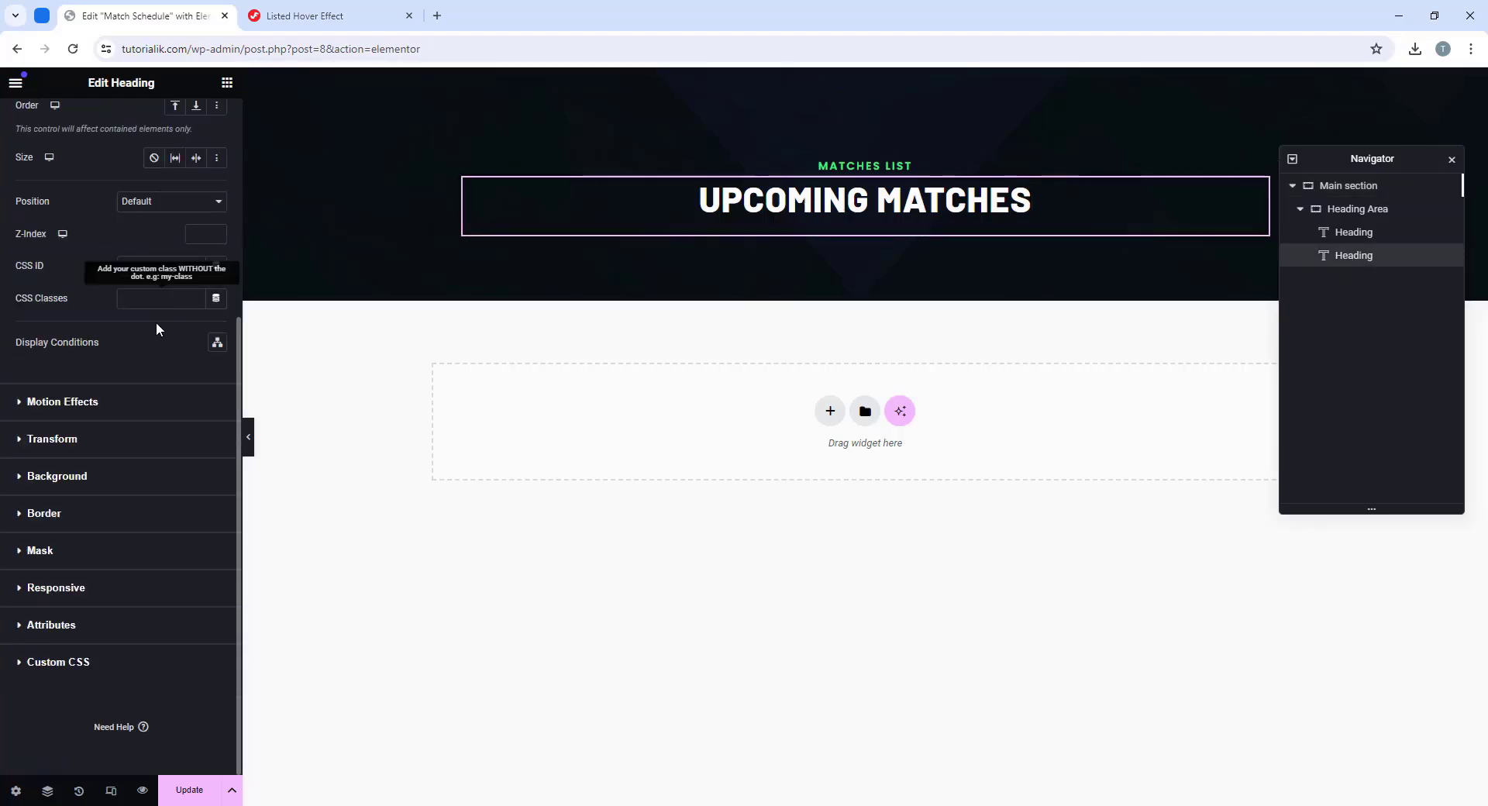
pyautogui.click(80, 663)
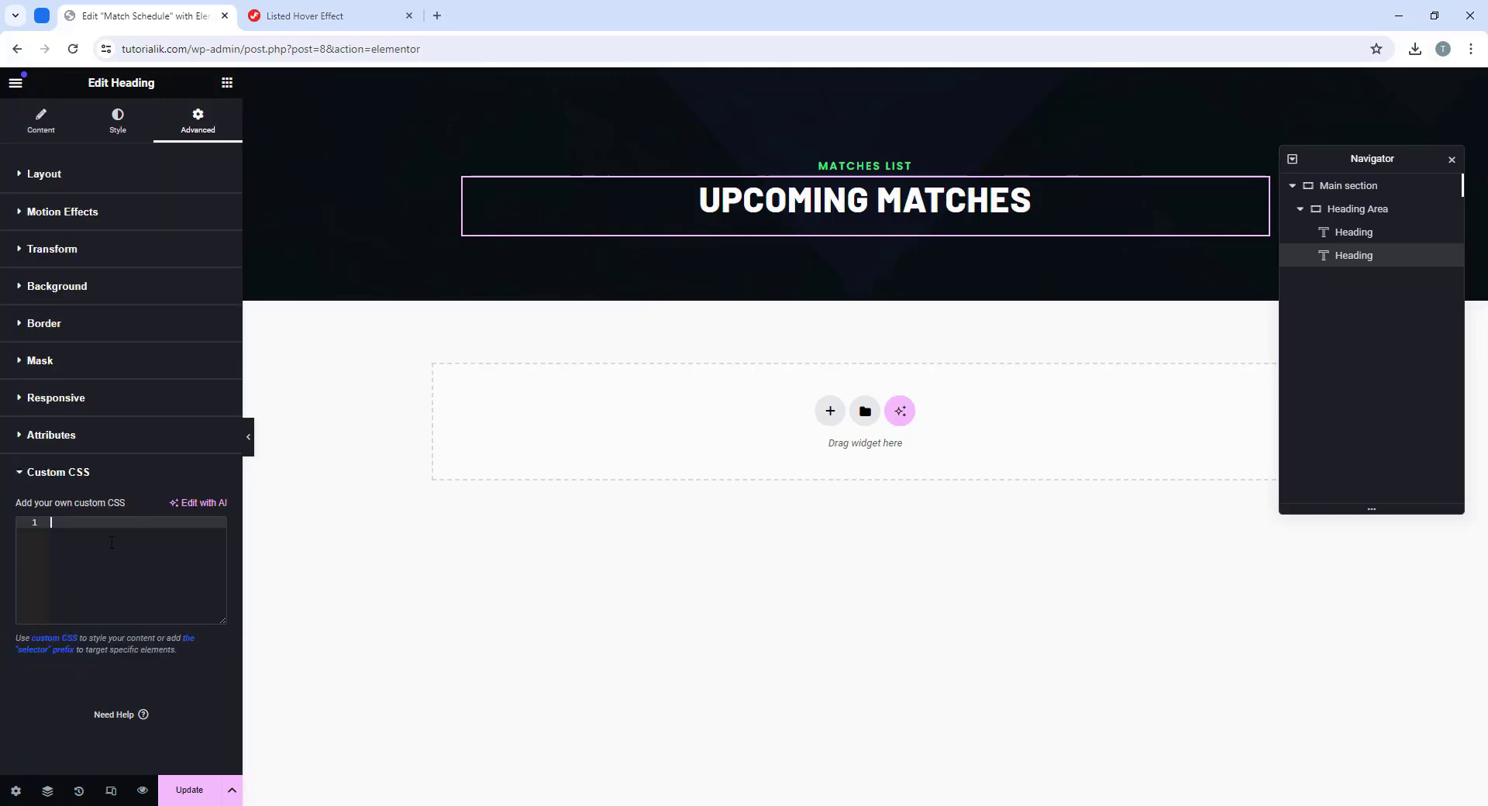
pyautogui.rightClick(160, 545)
pyautogui.click(158, 369)
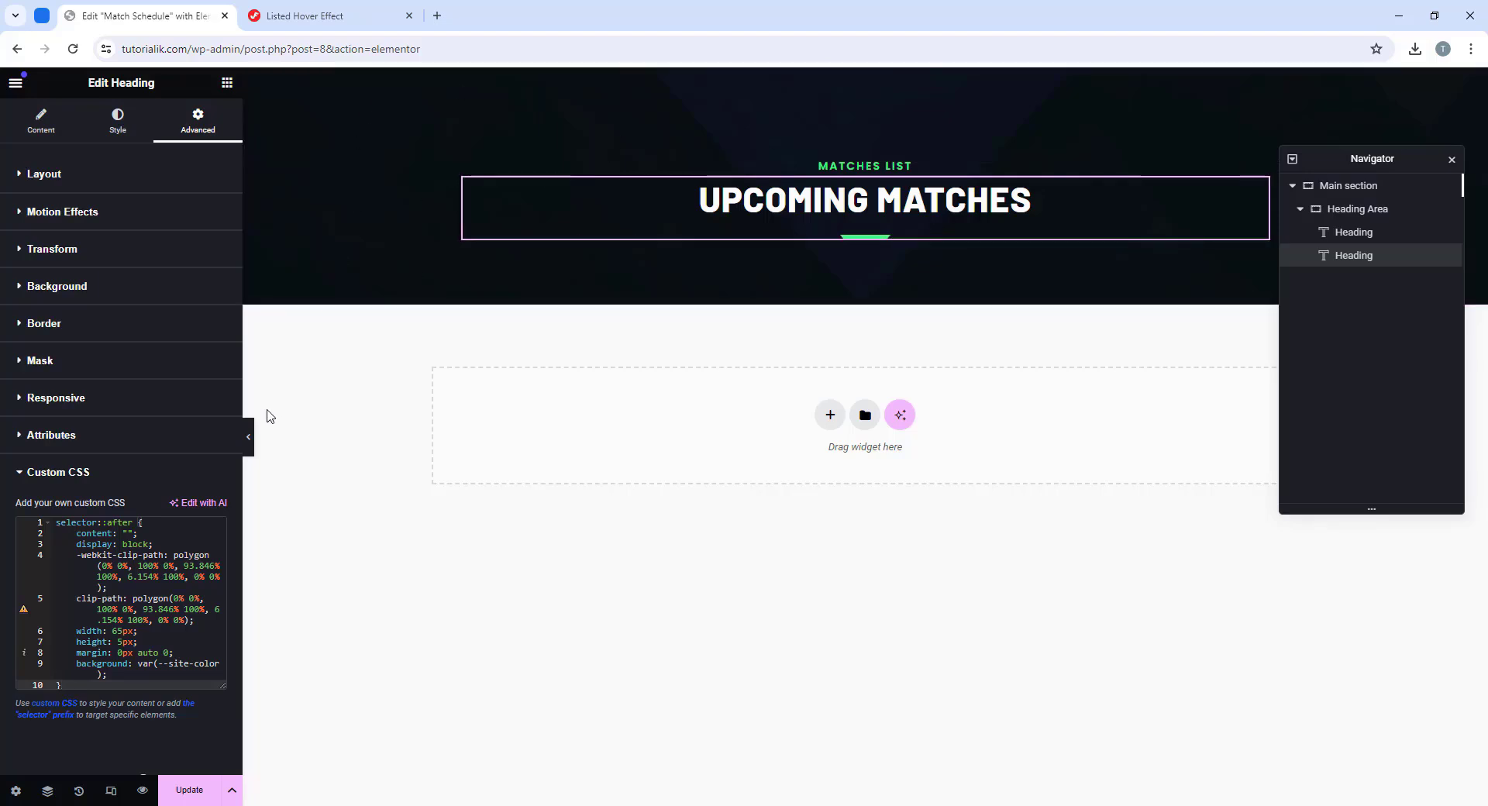
pyautogui.click(248, 436)
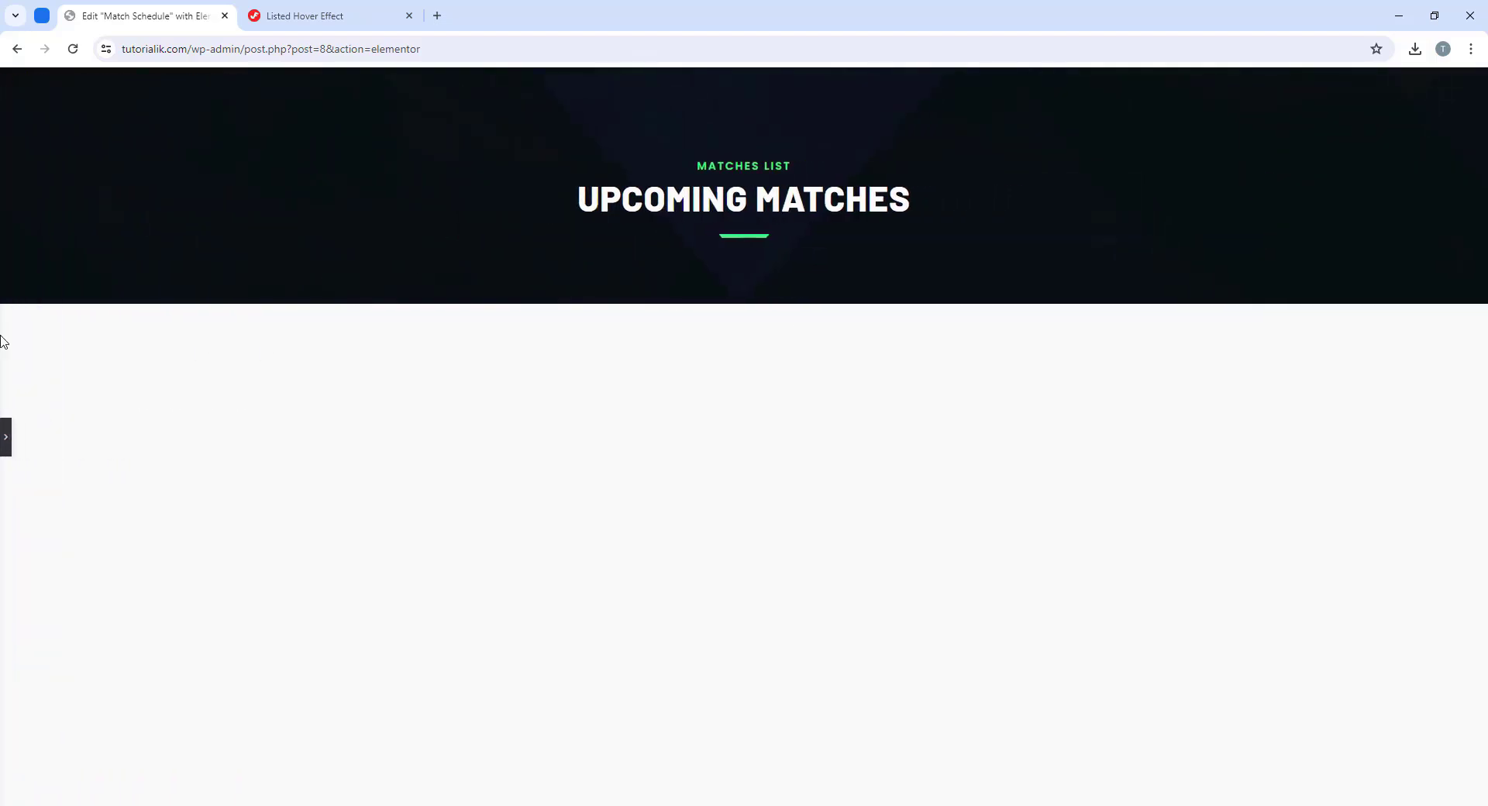
pyautogui.click(7, 435)
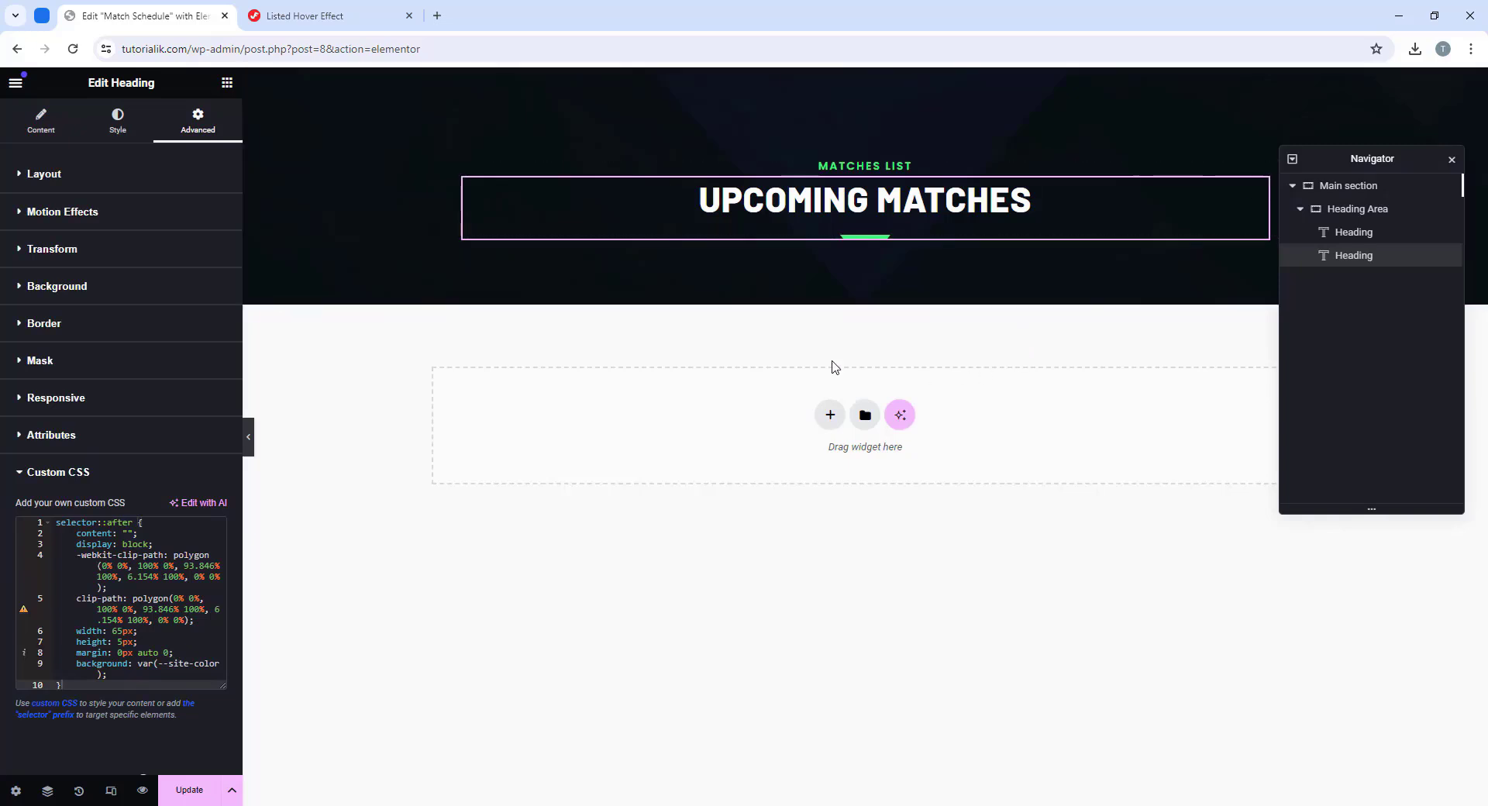
pyautogui.click(823, 234)
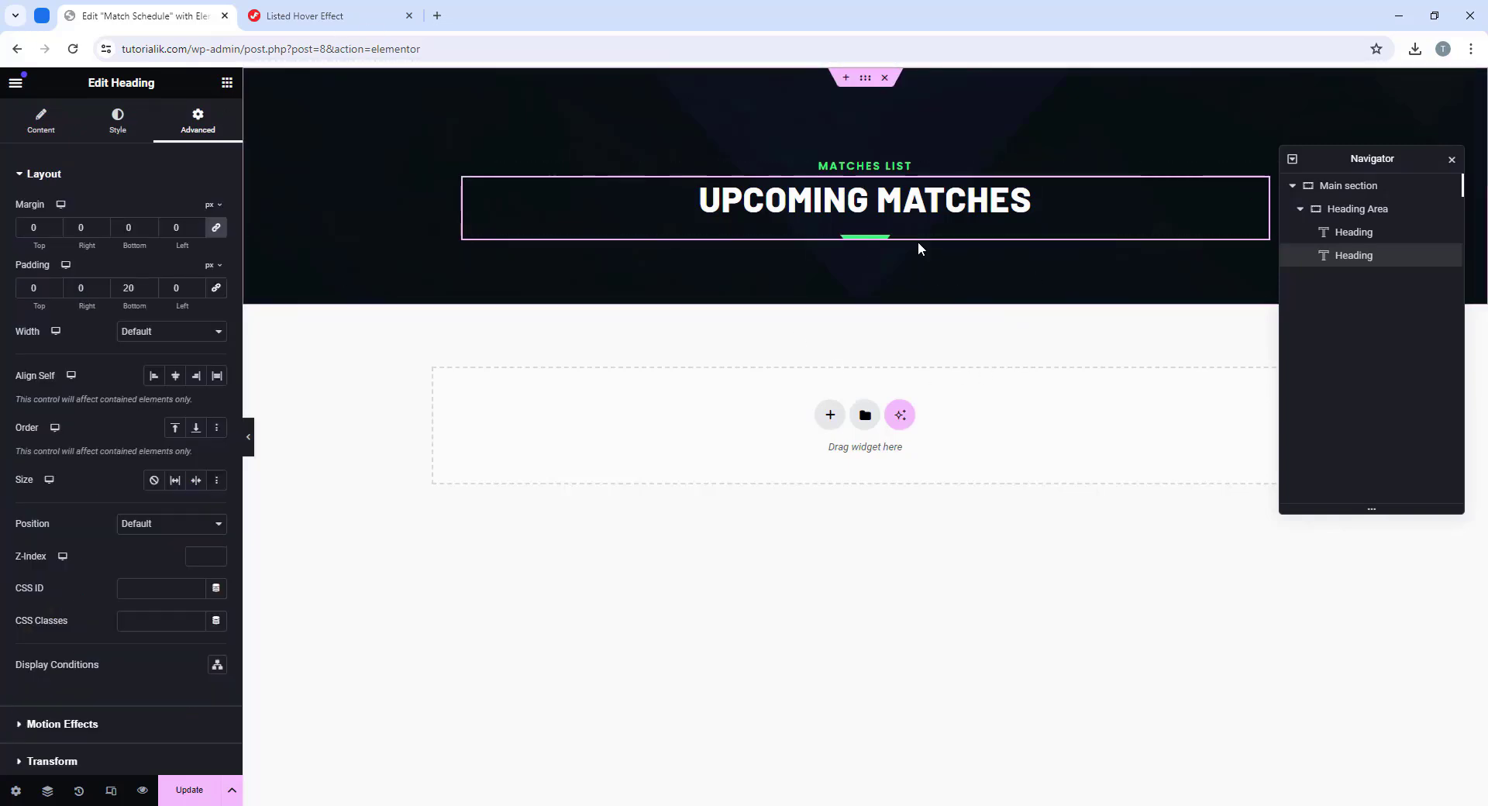
# Step: Add a Spacer widget directly below the UPCOMING MATCHES heading
pyautogui.click(227, 83)
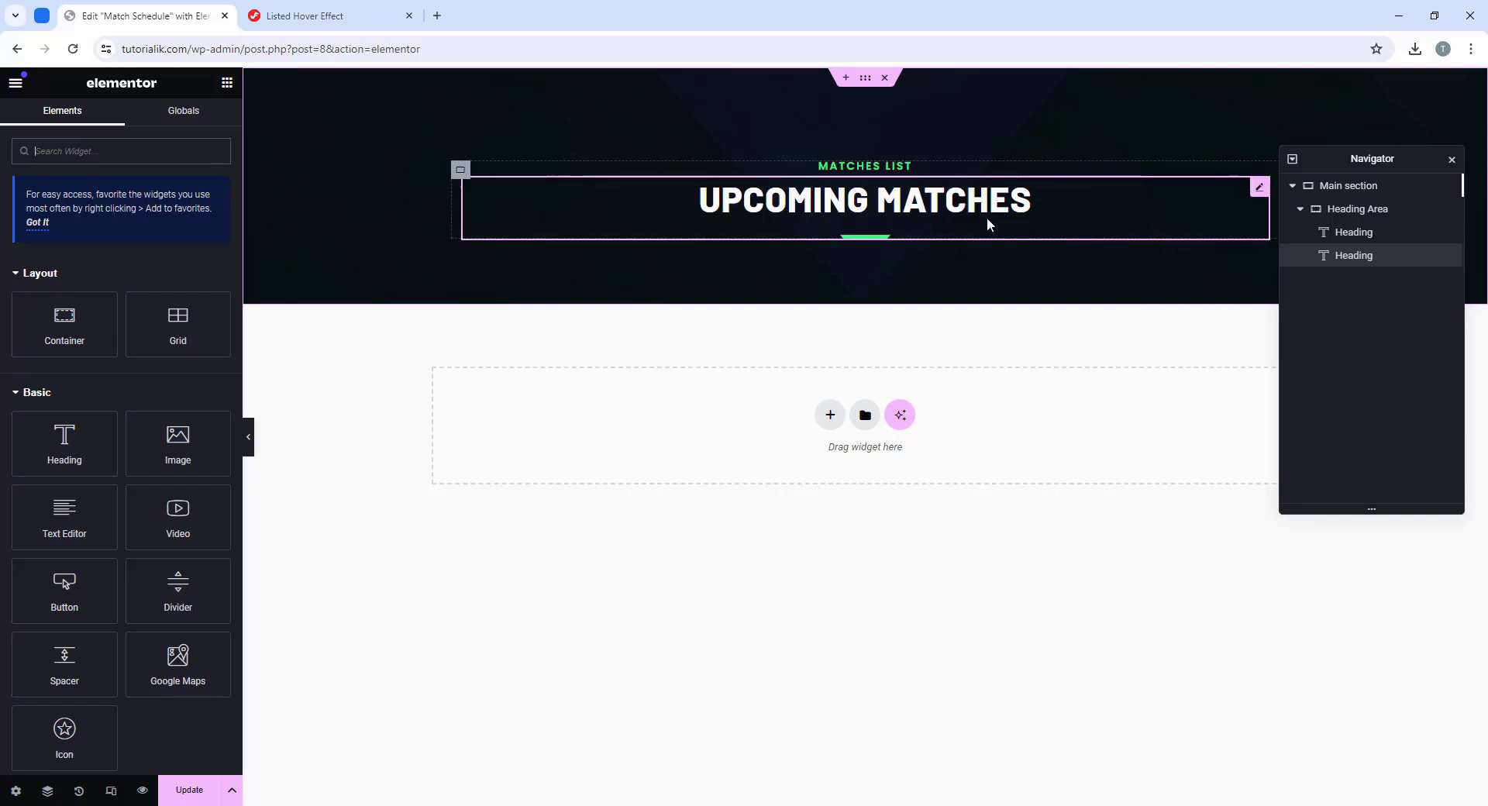
pyautogui.click(111, 152)
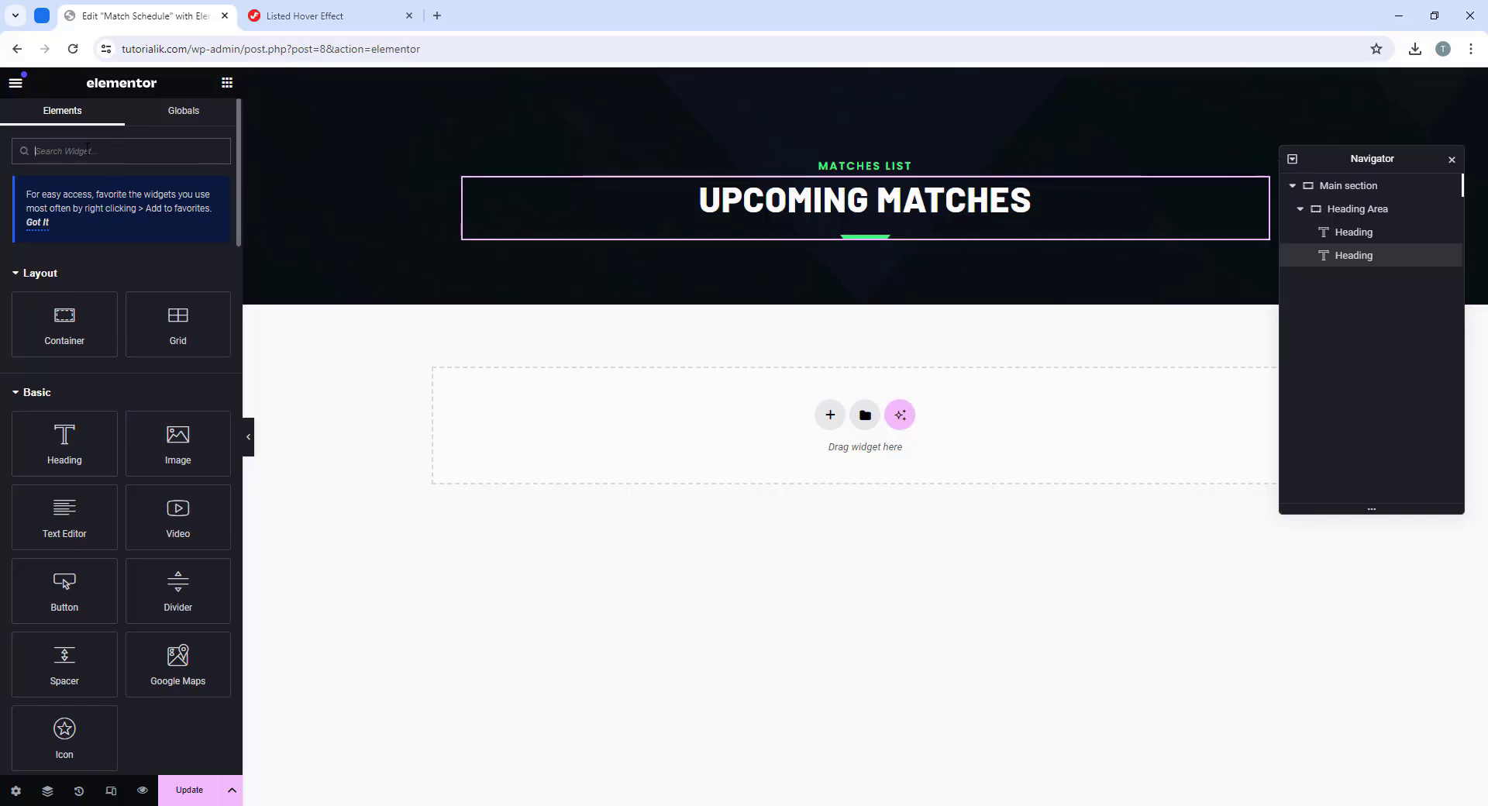
pyautogui.scroll(-1, 161, 559)
pyautogui.moveTo(70, 580); pyautogui.dragTo(905, 233)
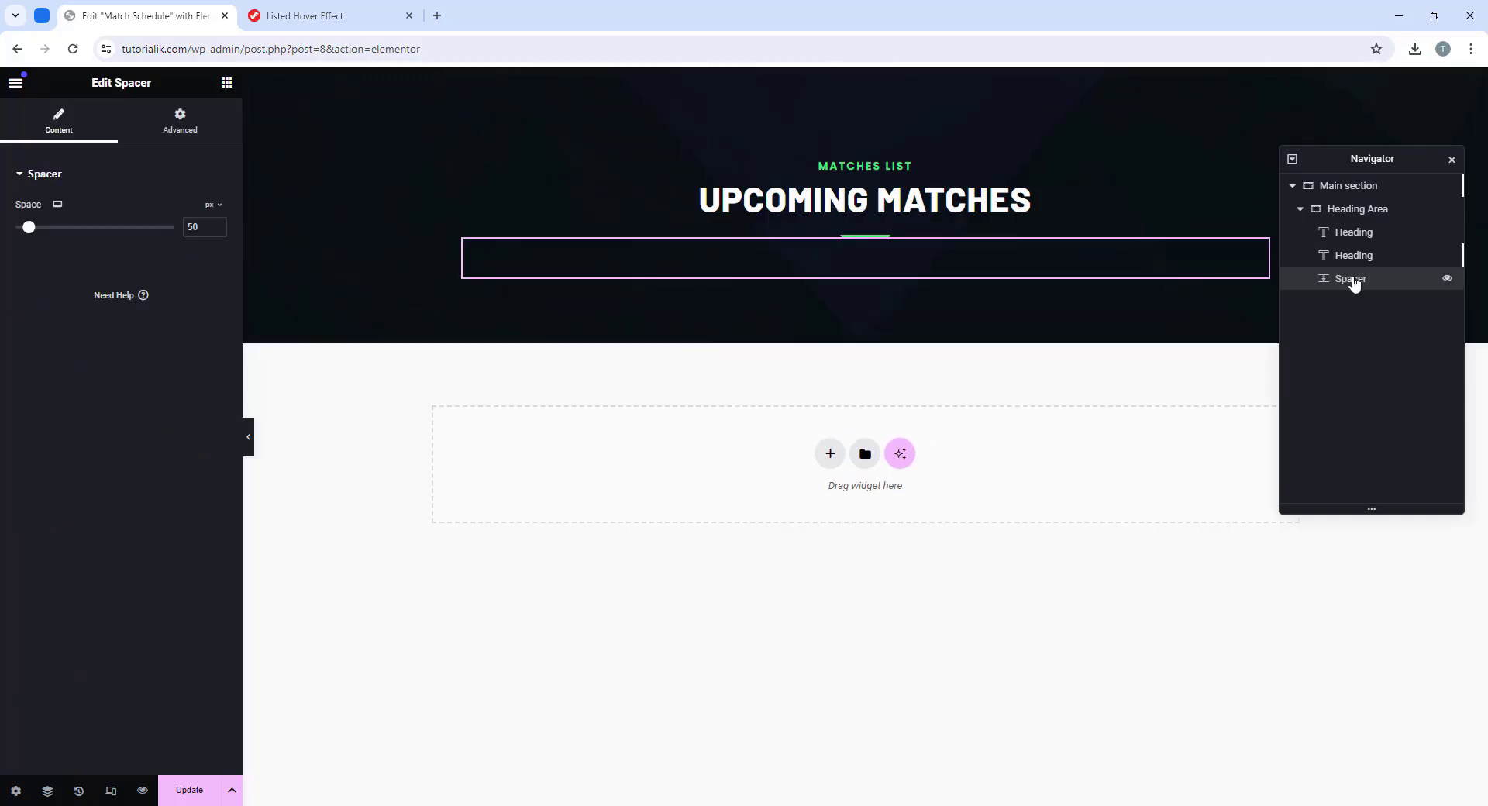
# Step: Move the spacer out of the Heading Area so it sits directly below that container inside the Main section
pyautogui.click(1301, 210)
pyautogui.click(1301, 210)
pyautogui.moveTo(1351, 283); pyautogui.dragTo(1351, 208)
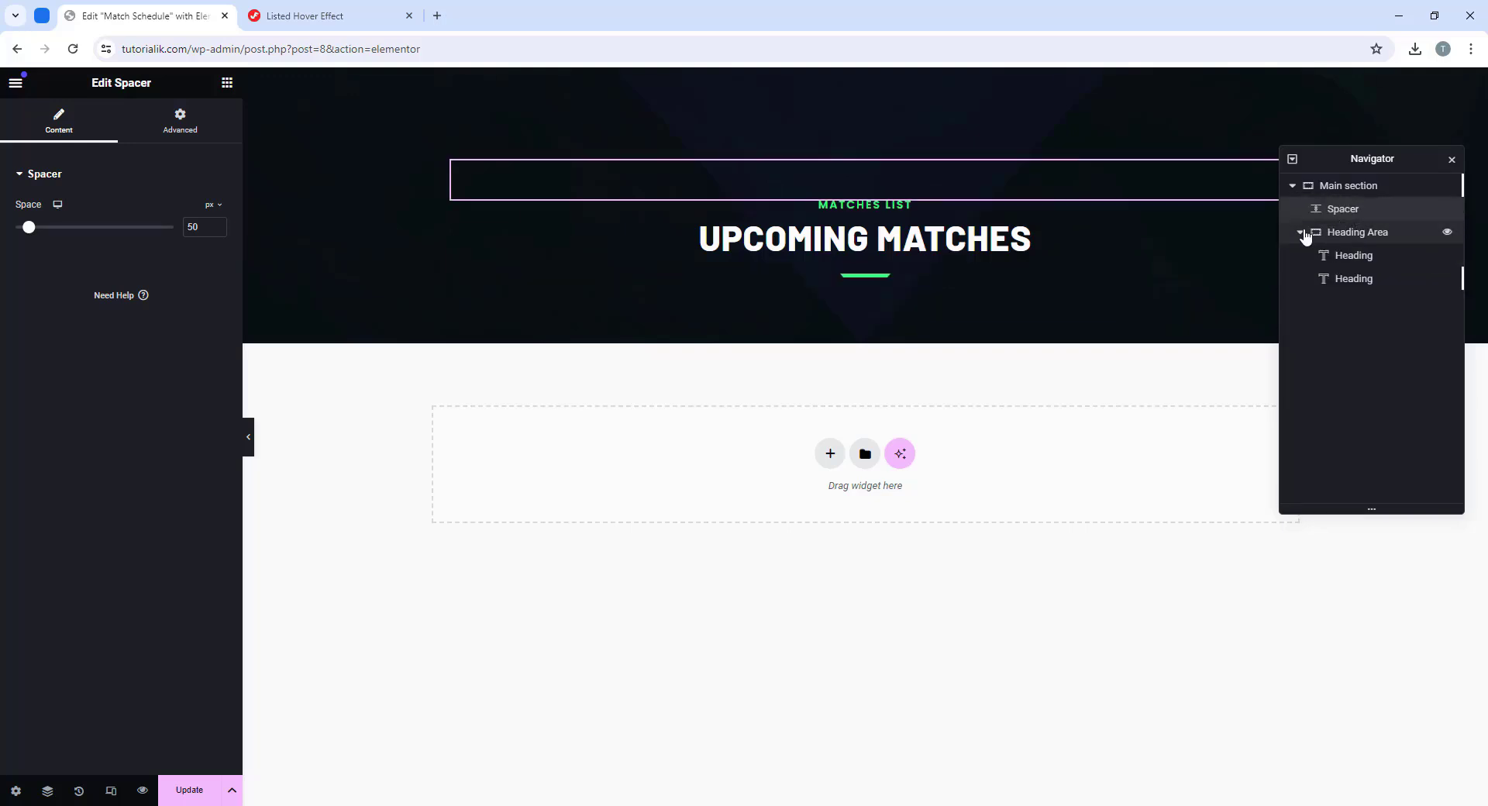
pyautogui.click(1302, 233)
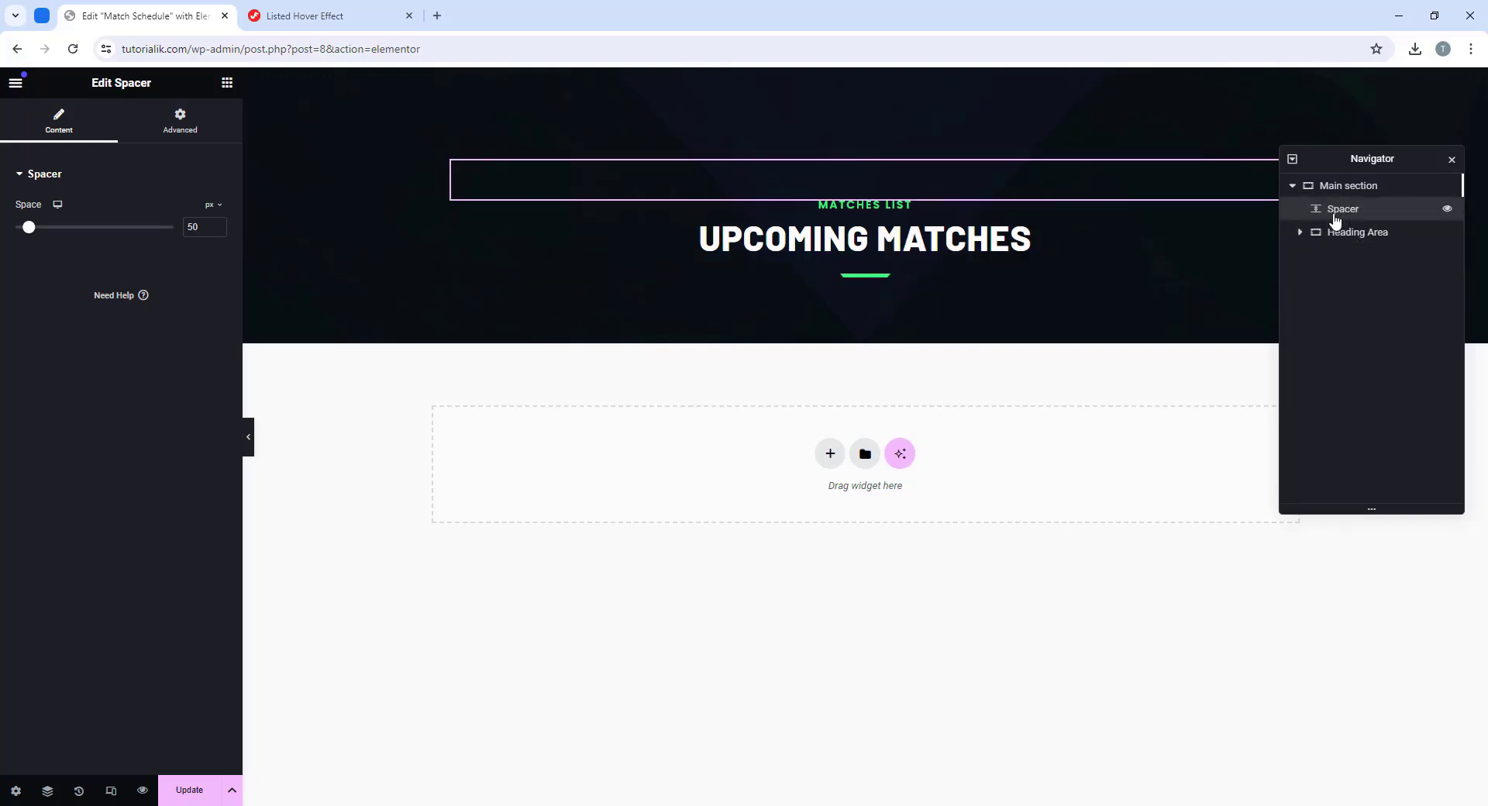
pyautogui.click(1301, 234)
pyautogui.click(1301, 233)
pyautogui.moveTo(1339, 210); pyautogui.dragTo(1341, 234)
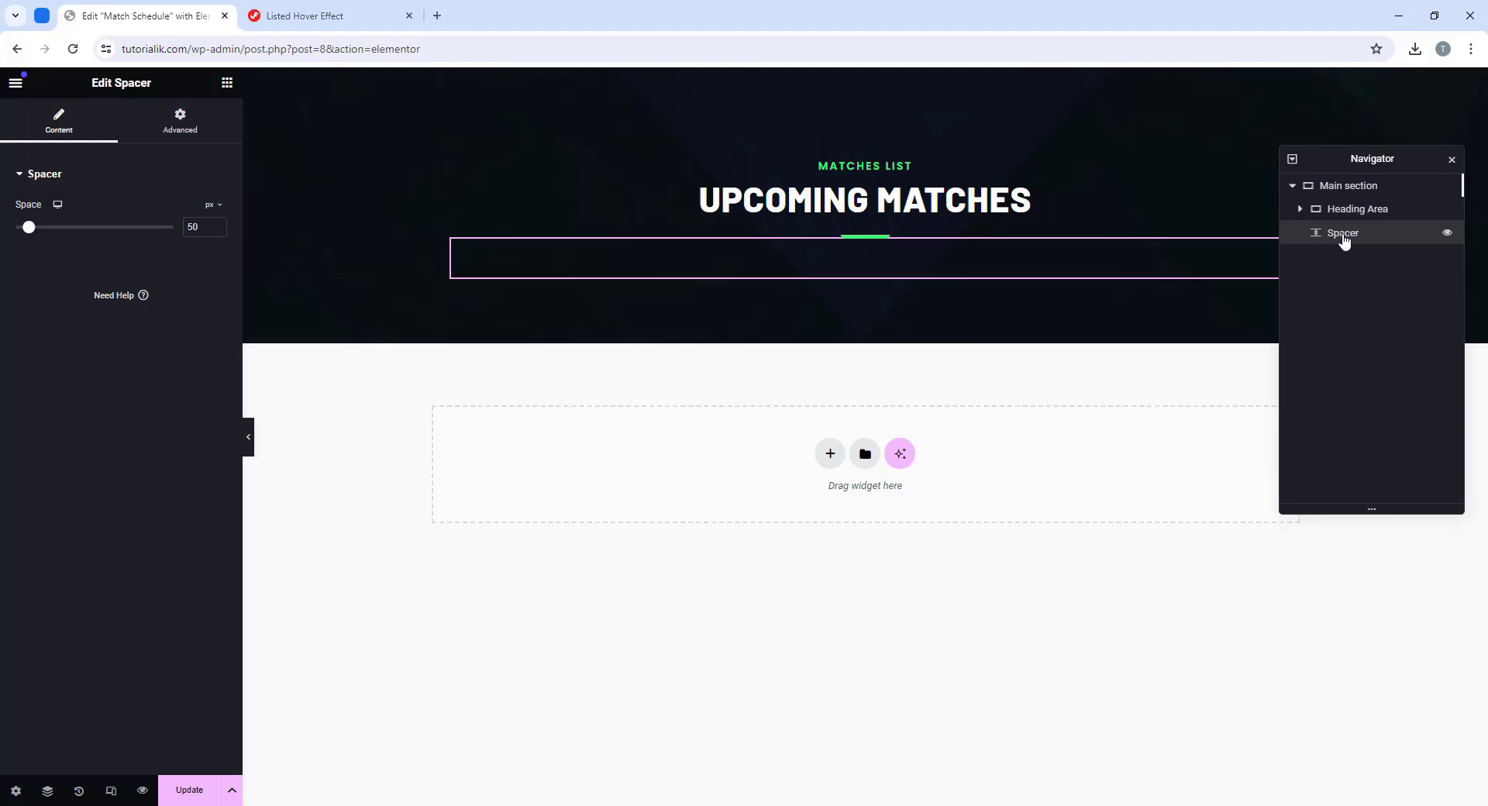
# Step: Set the spacer's space to 60 px
pyautogui.click(1349, 210)
pyautogui.click(1358, 233)
pyautogui.write('60')
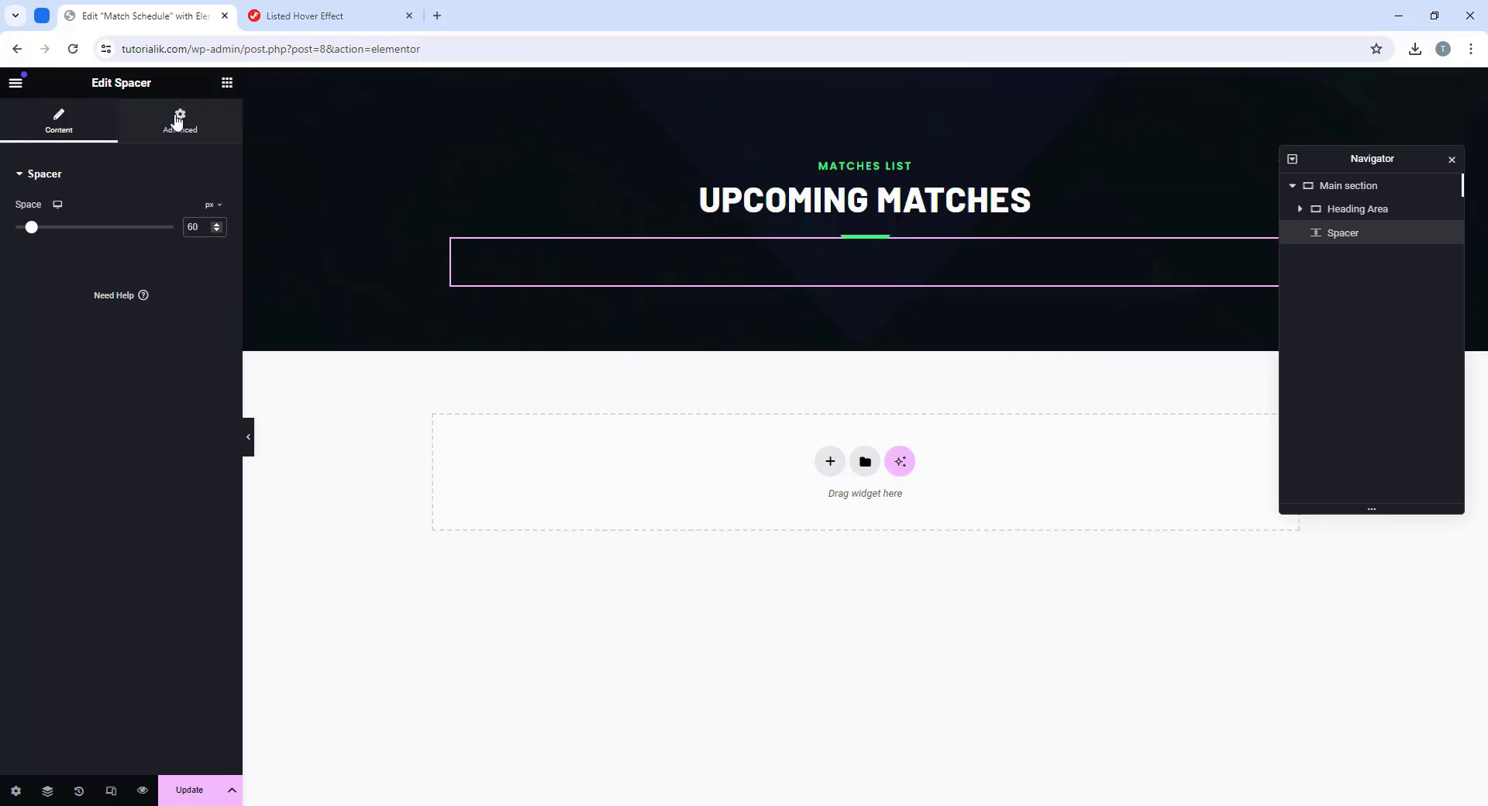
# Step: Add a new container below the spacer in the Main section and rename it Match-box
pyautogui.click(227, 82)
pyautogui.moveTo(80, 318); pyautogui.dragTo(941, 286)
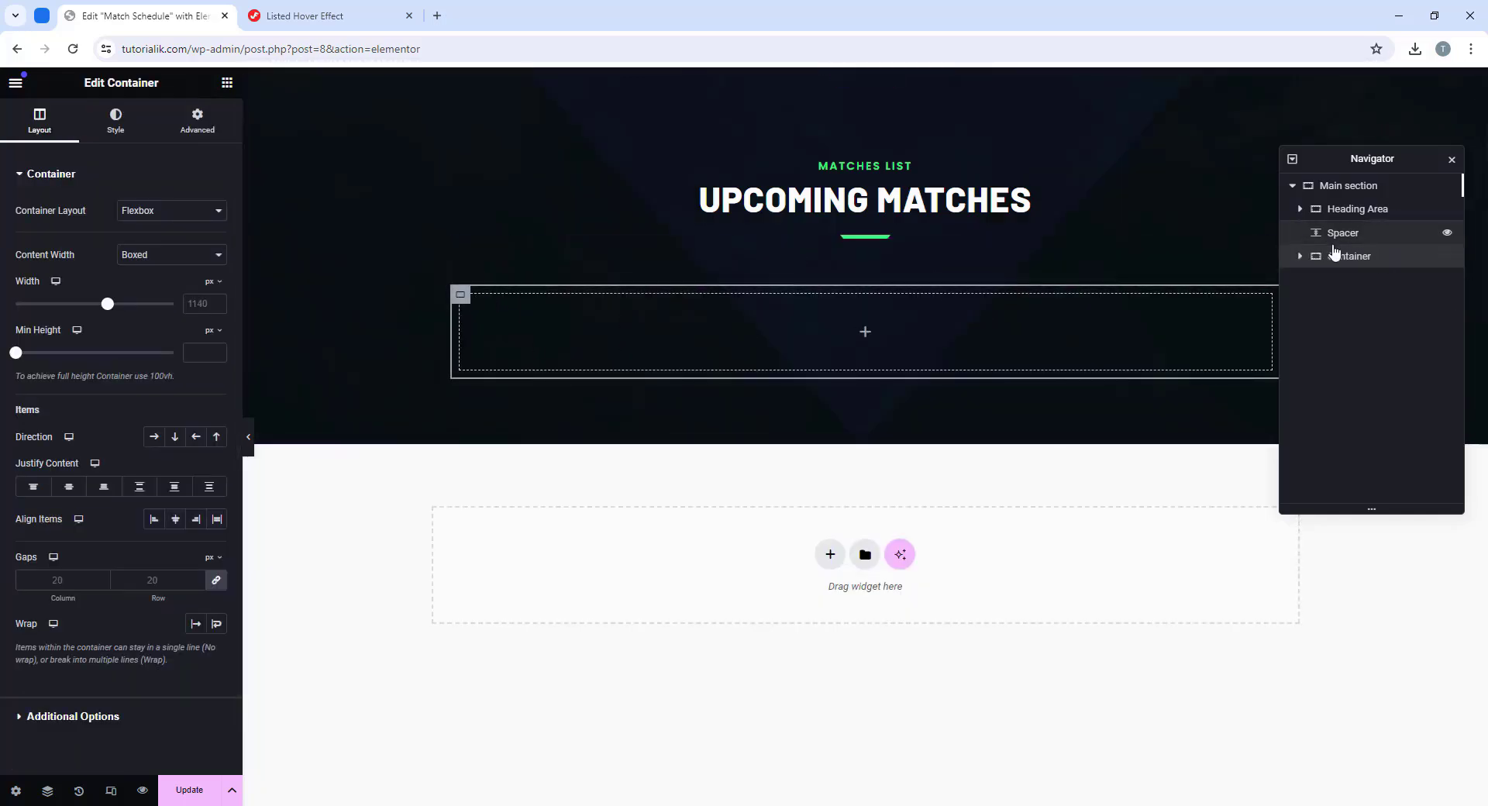
pyautogui.write('Ma')
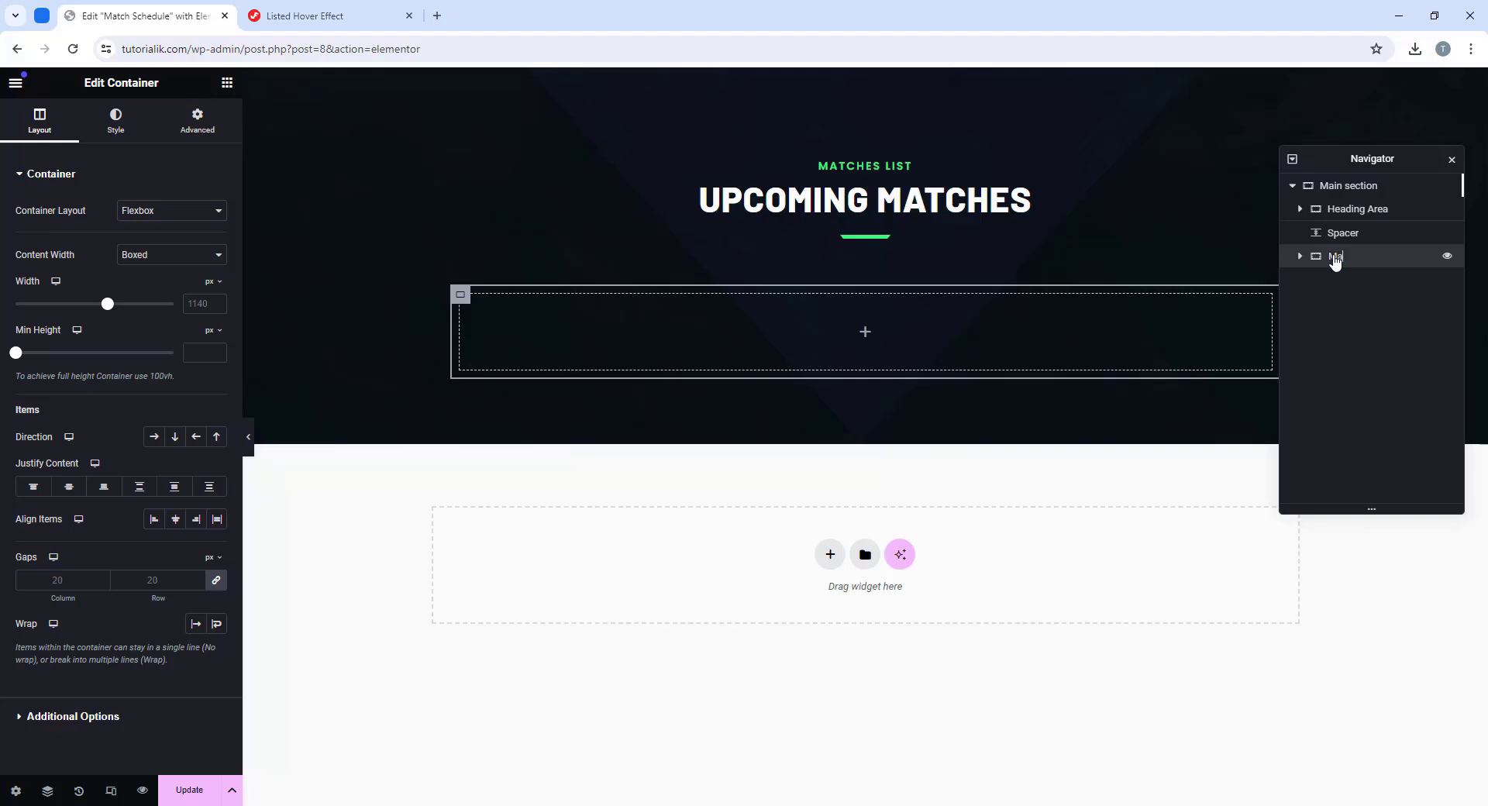
pyautogui.write('tch-box')
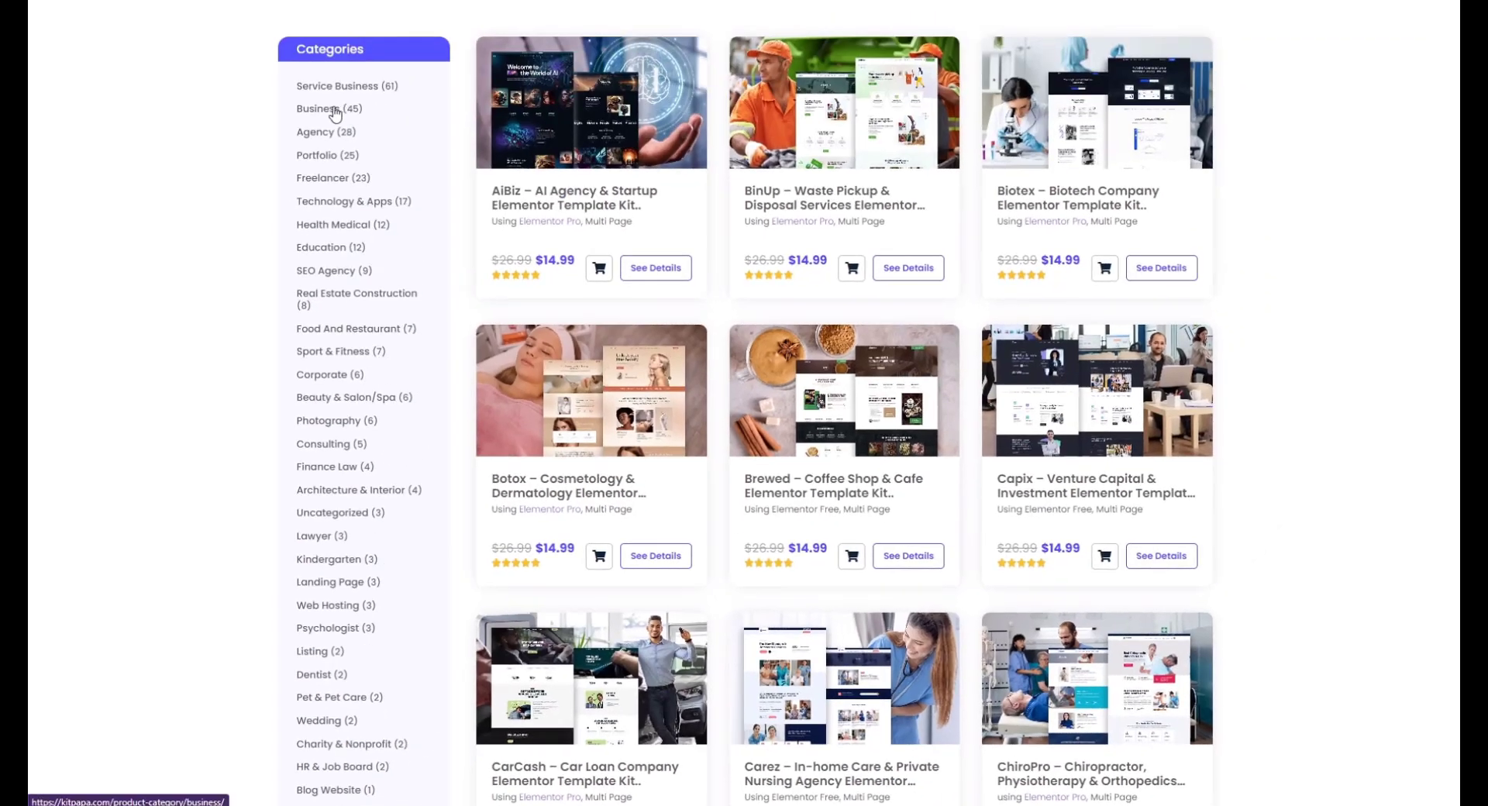
# Step: In Kitpapa's Business category, open the Capix template kit and examine its live demo at tablet and mobile sizes and its product page
pyautogui.click(326, 120)
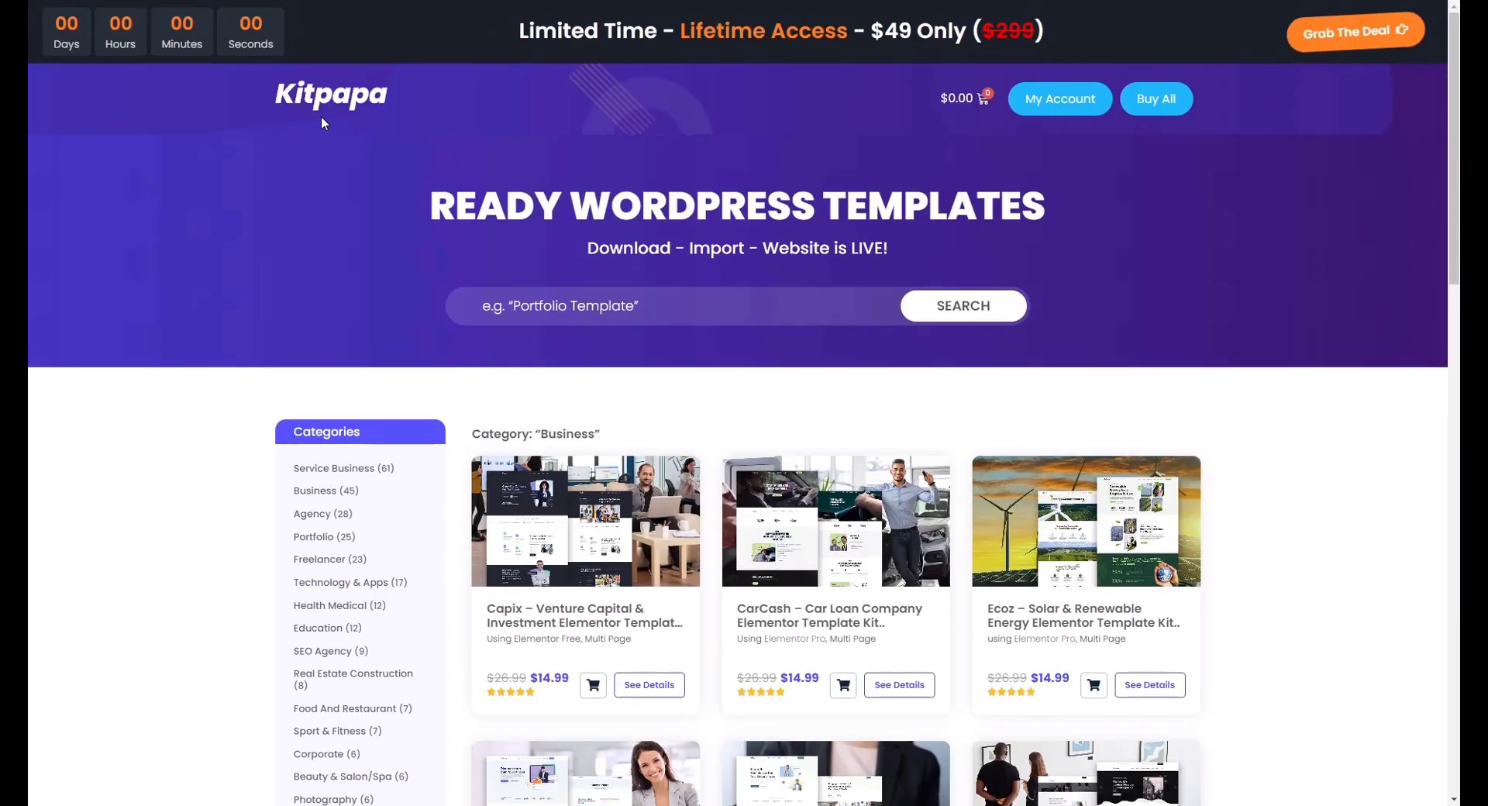
pyautogui.click(597, 628)
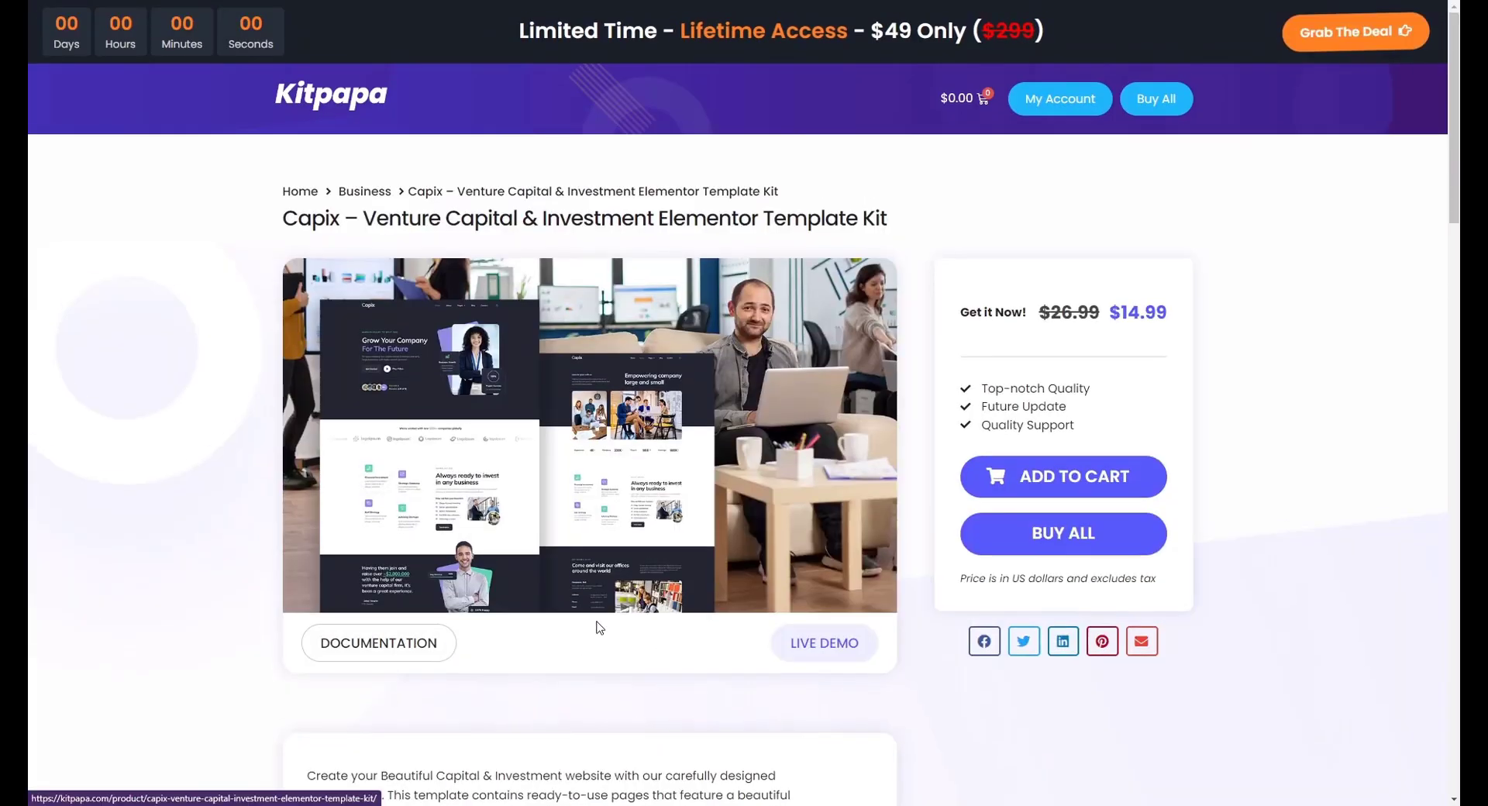
pyautogui.click(814, 648)
pyautogui.click(738, 69)
pyautogui.click(785, 69)
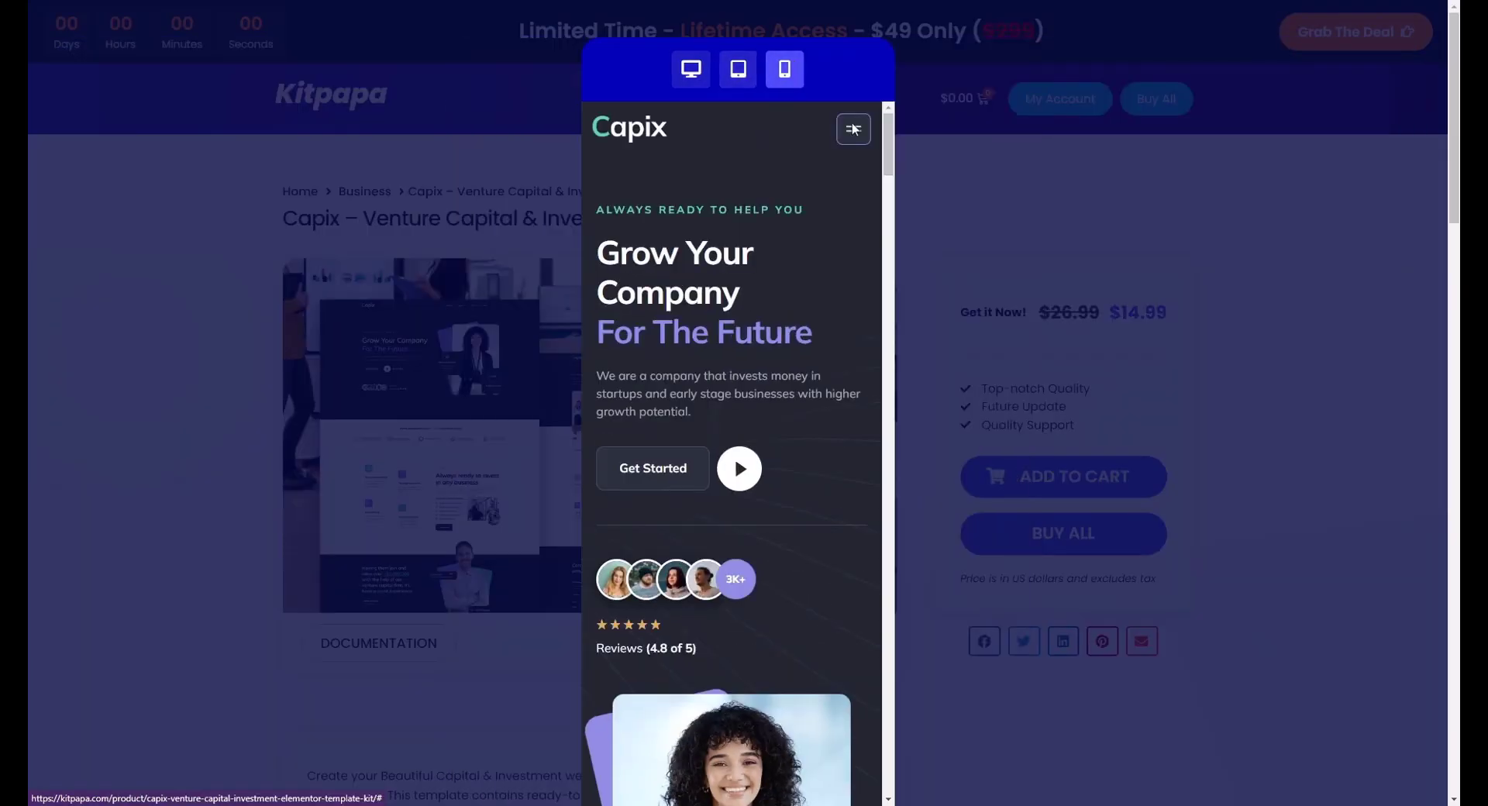
pyautogui.click(1029, 308)
pyautogui.scroll(-13, 1328, 515)
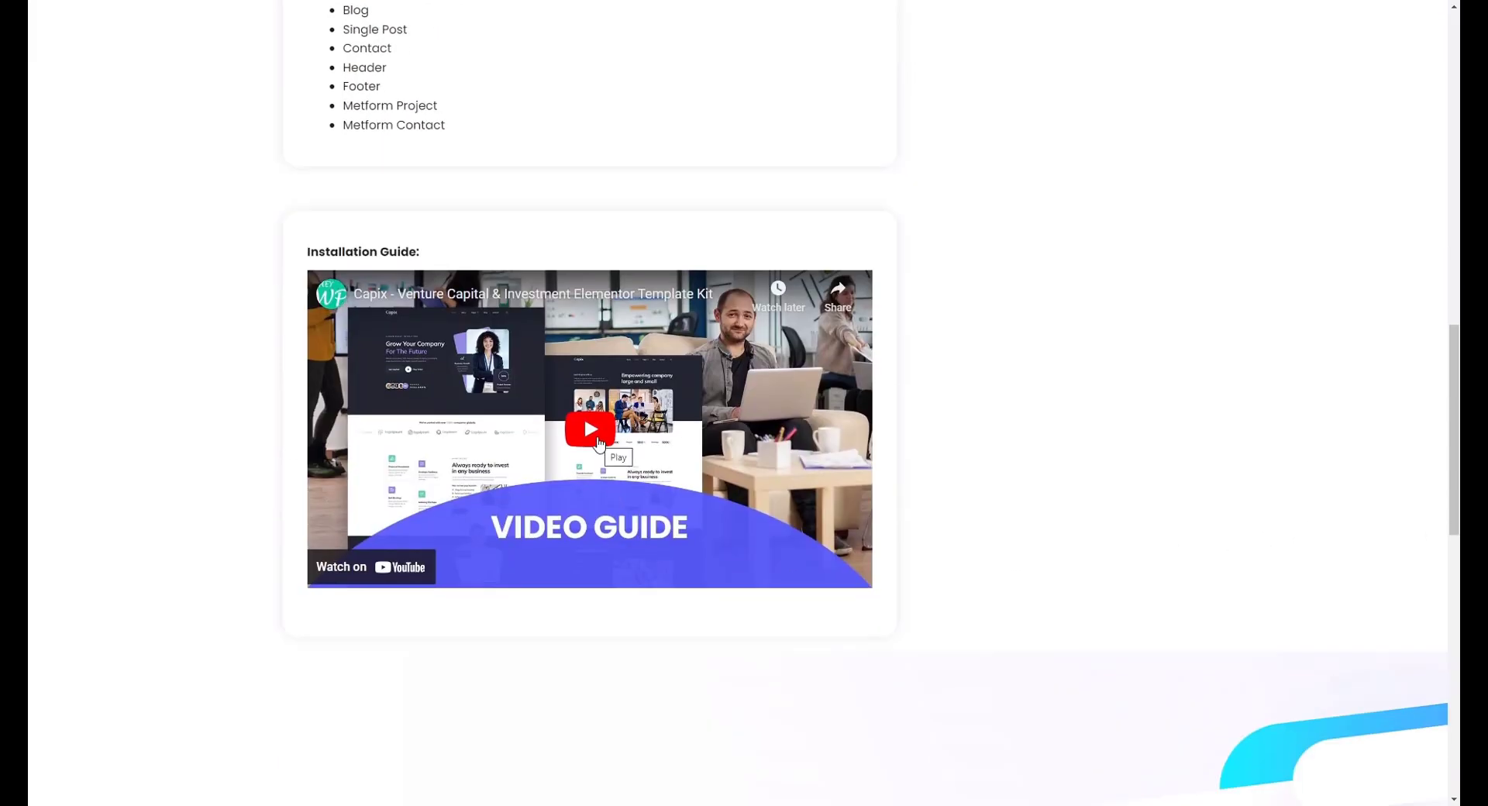
# Step: On Kitpapa, open the all-access offer from the Capix product page and examine its plan comparison and pricing
pyautogui.scroll(10, 973, 395)
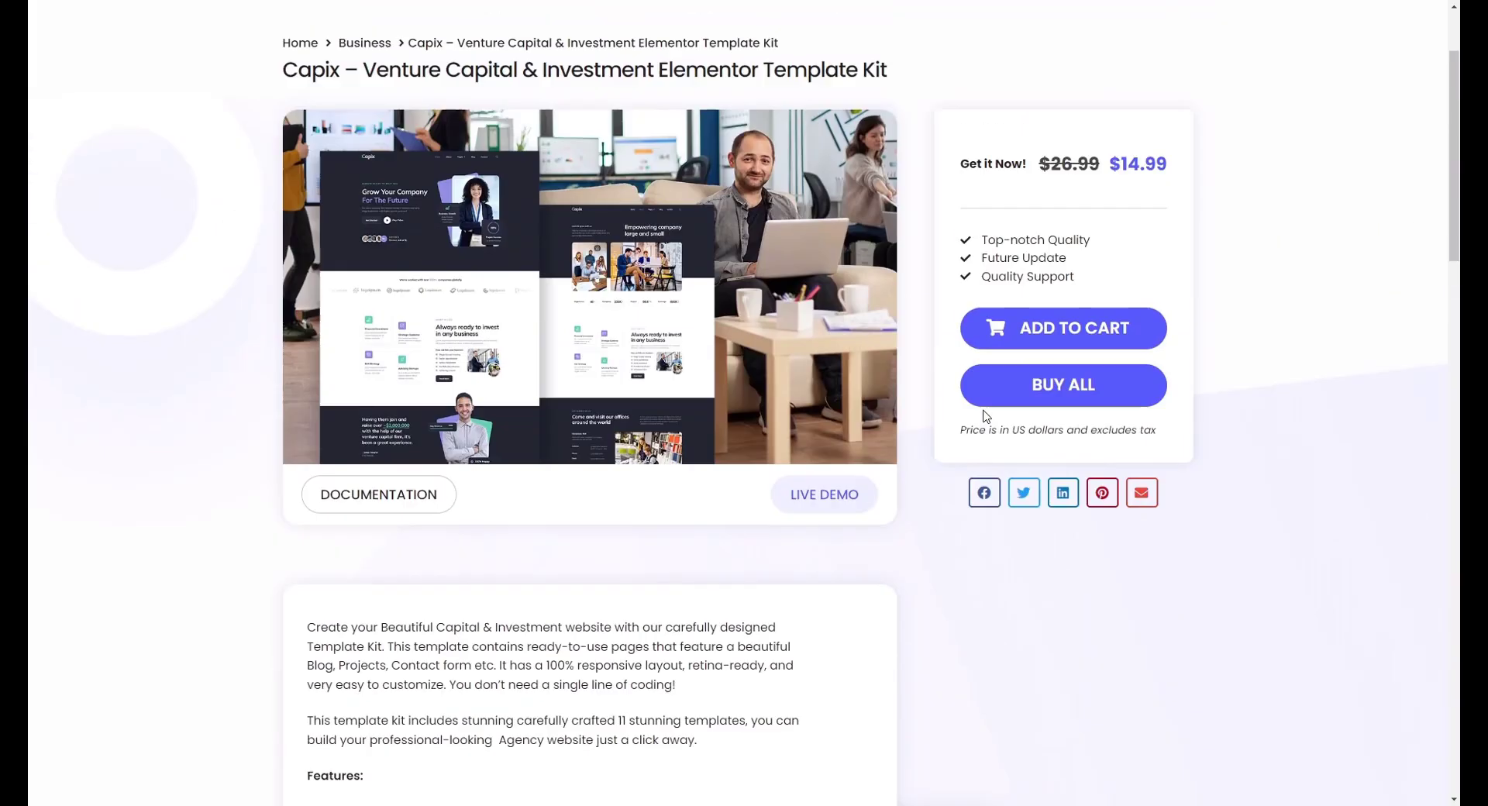
pyautogui.scroll(2, 986, 416)
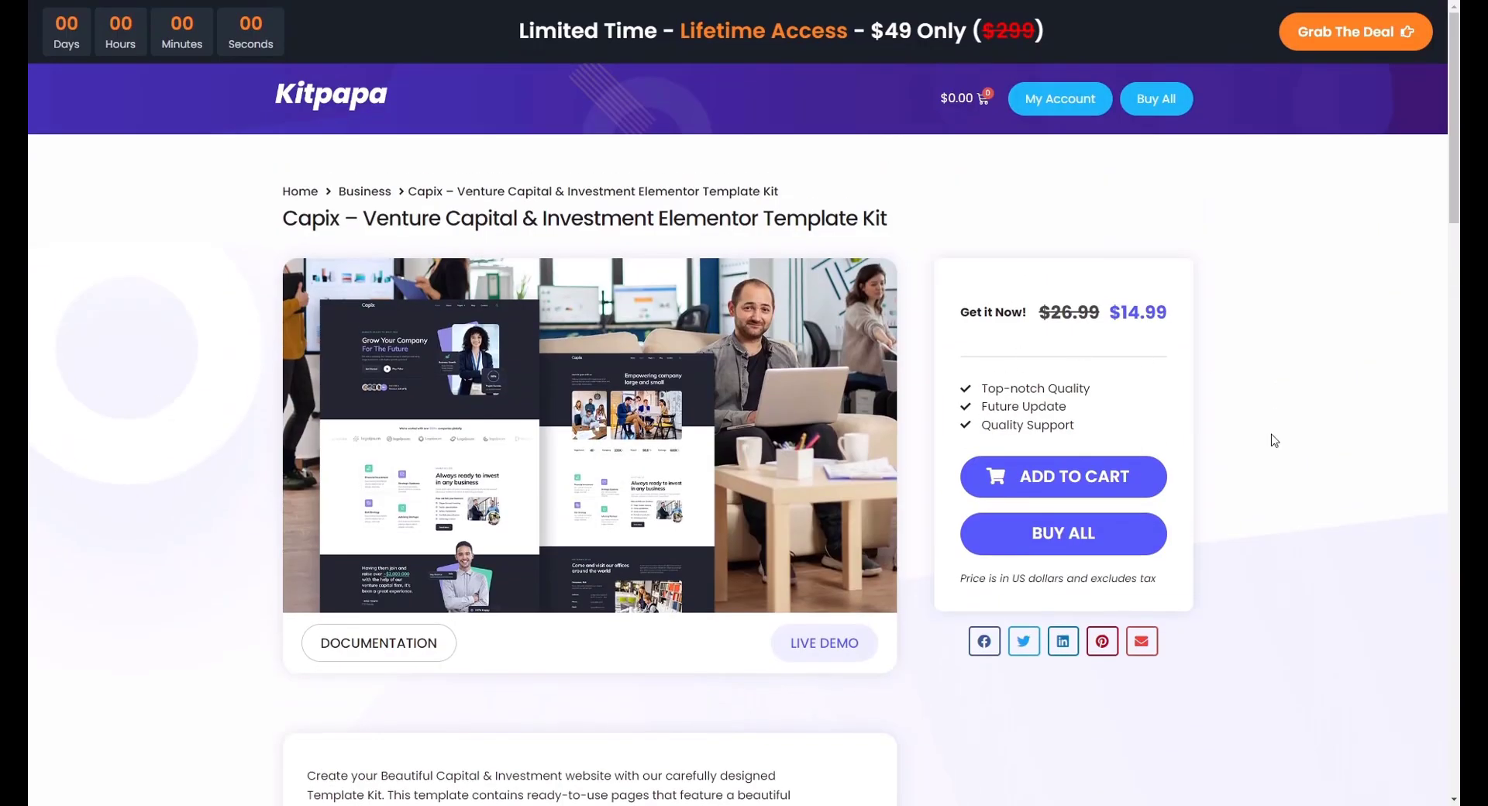
pyautogui.click(1068, 535)
pyautogui.scroll(-6, 1068, 556)
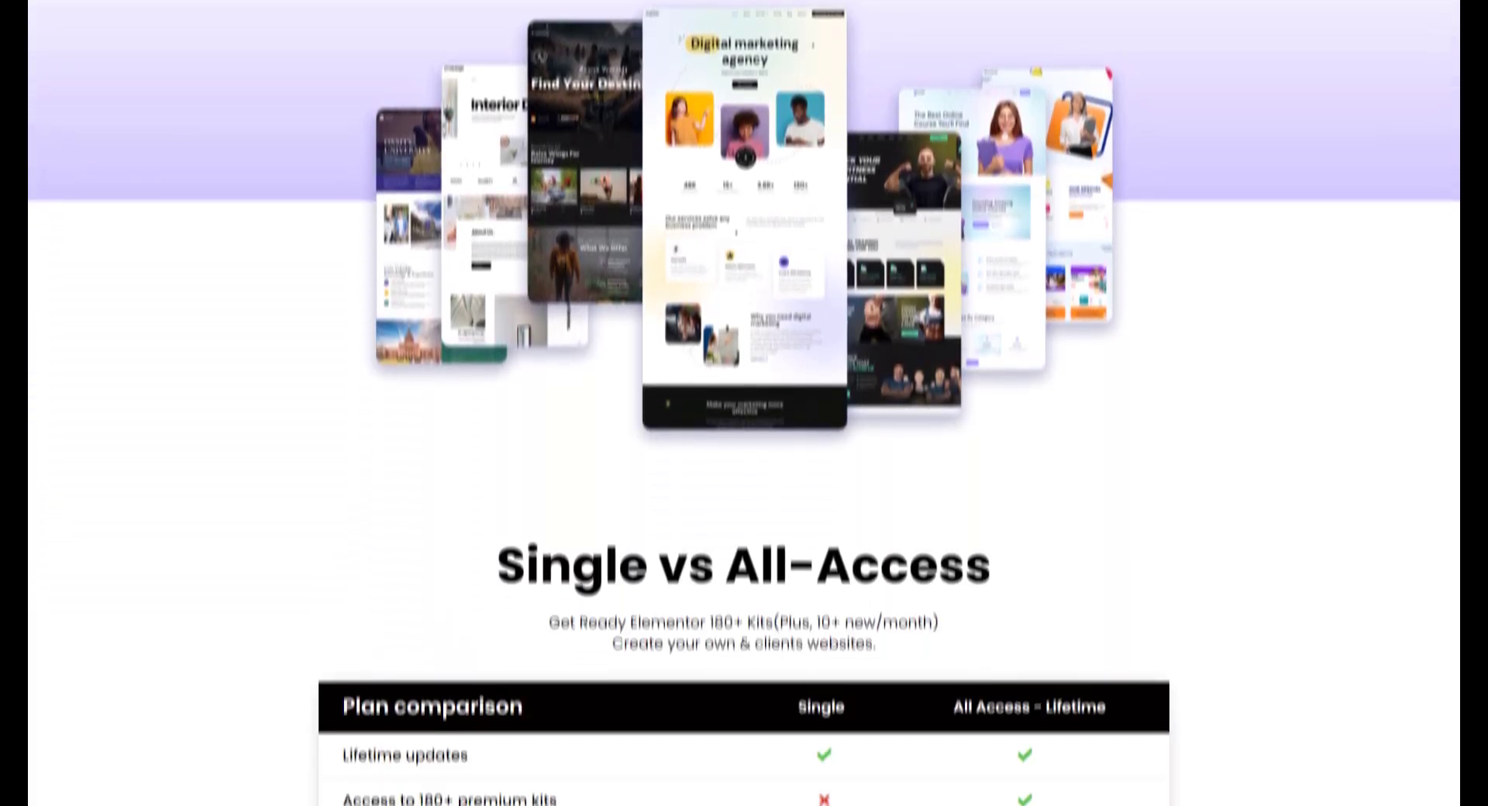
pyautogui.scroll(-8, 744, 403)
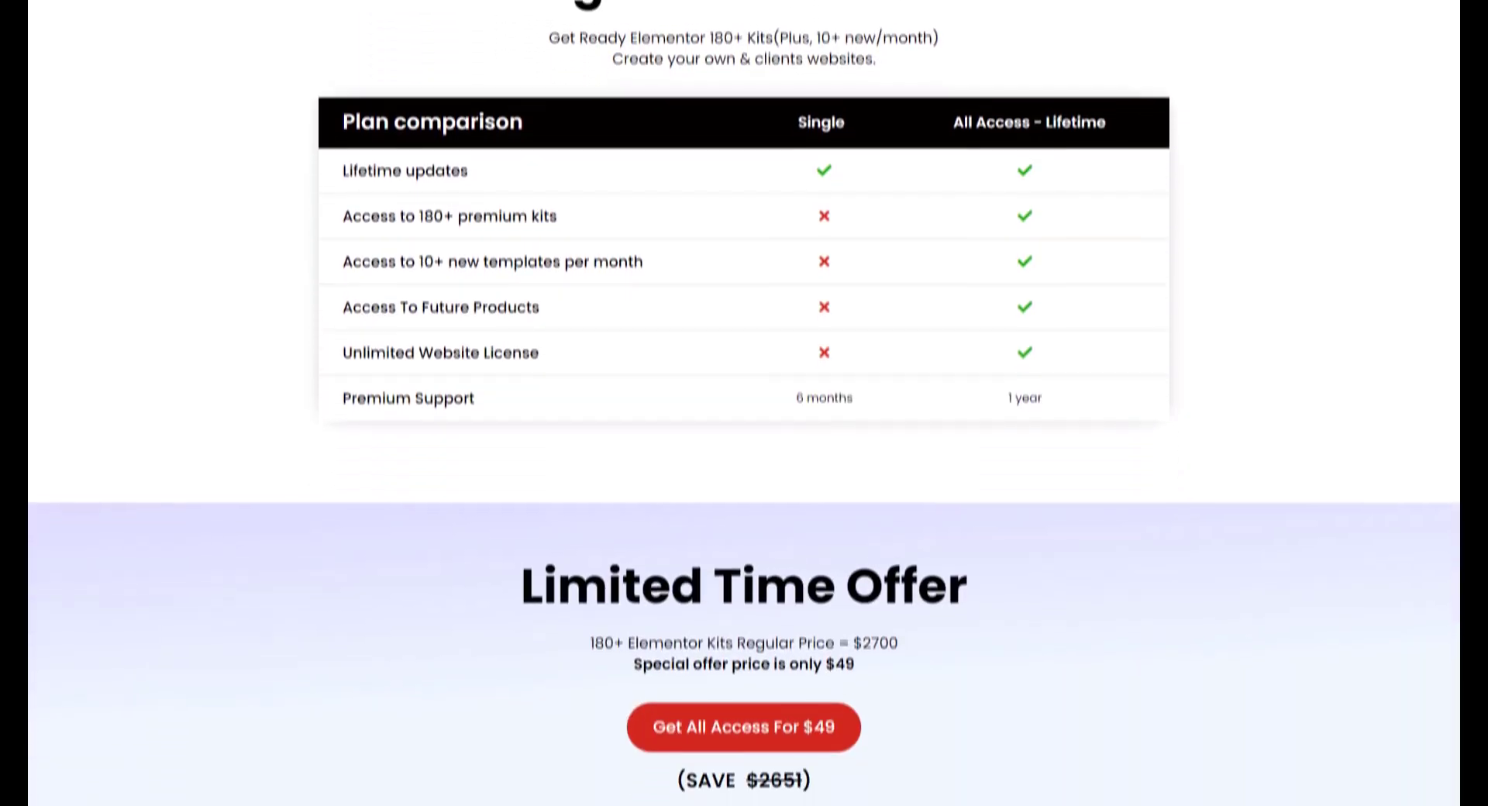
pyautogui.scroll(-5, 744, 403)
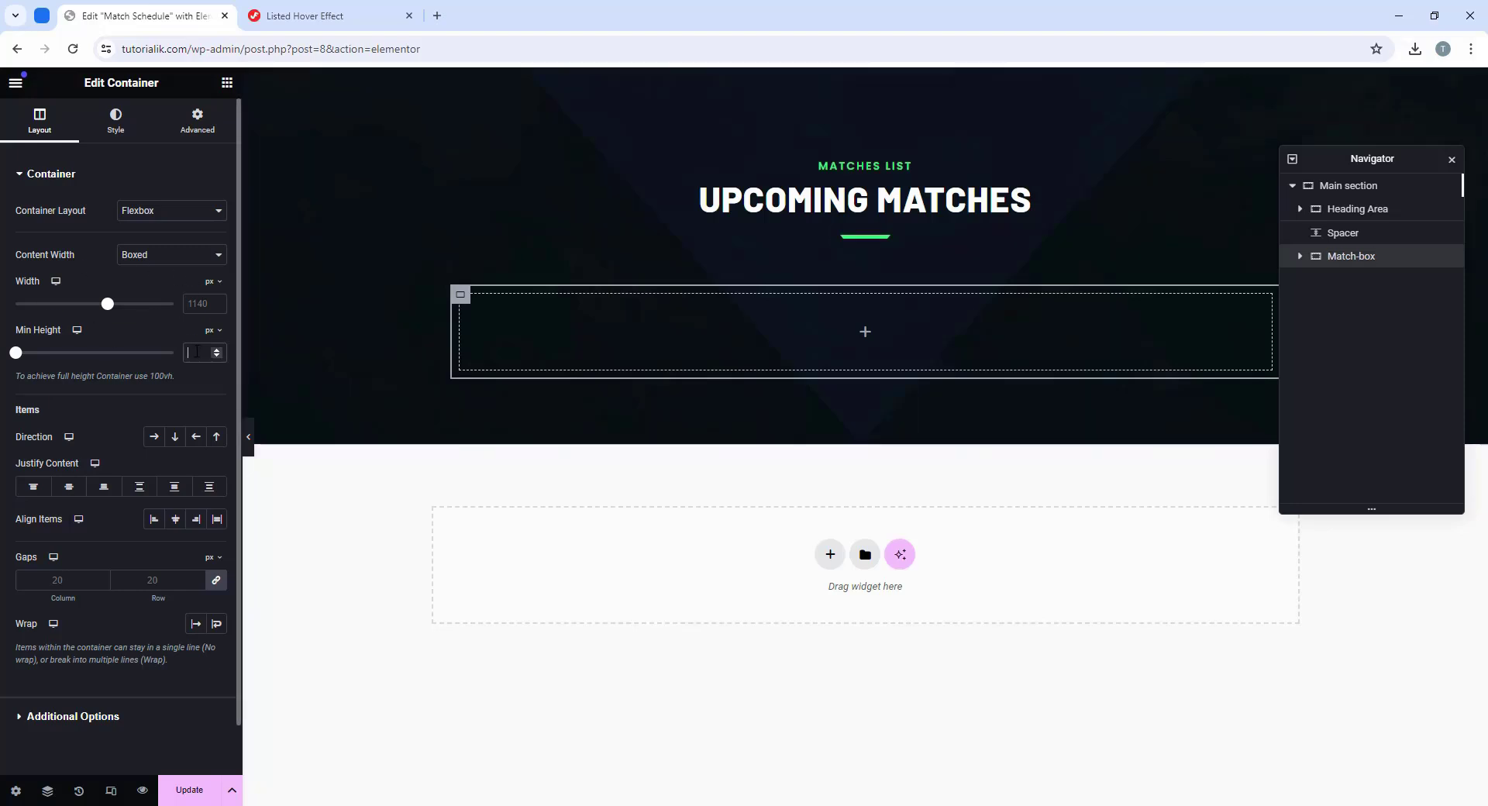
# Step: Set the Match-box container's minimum height to 144 px, centre its content and set both gaps to 0
pyautogui.write('144')
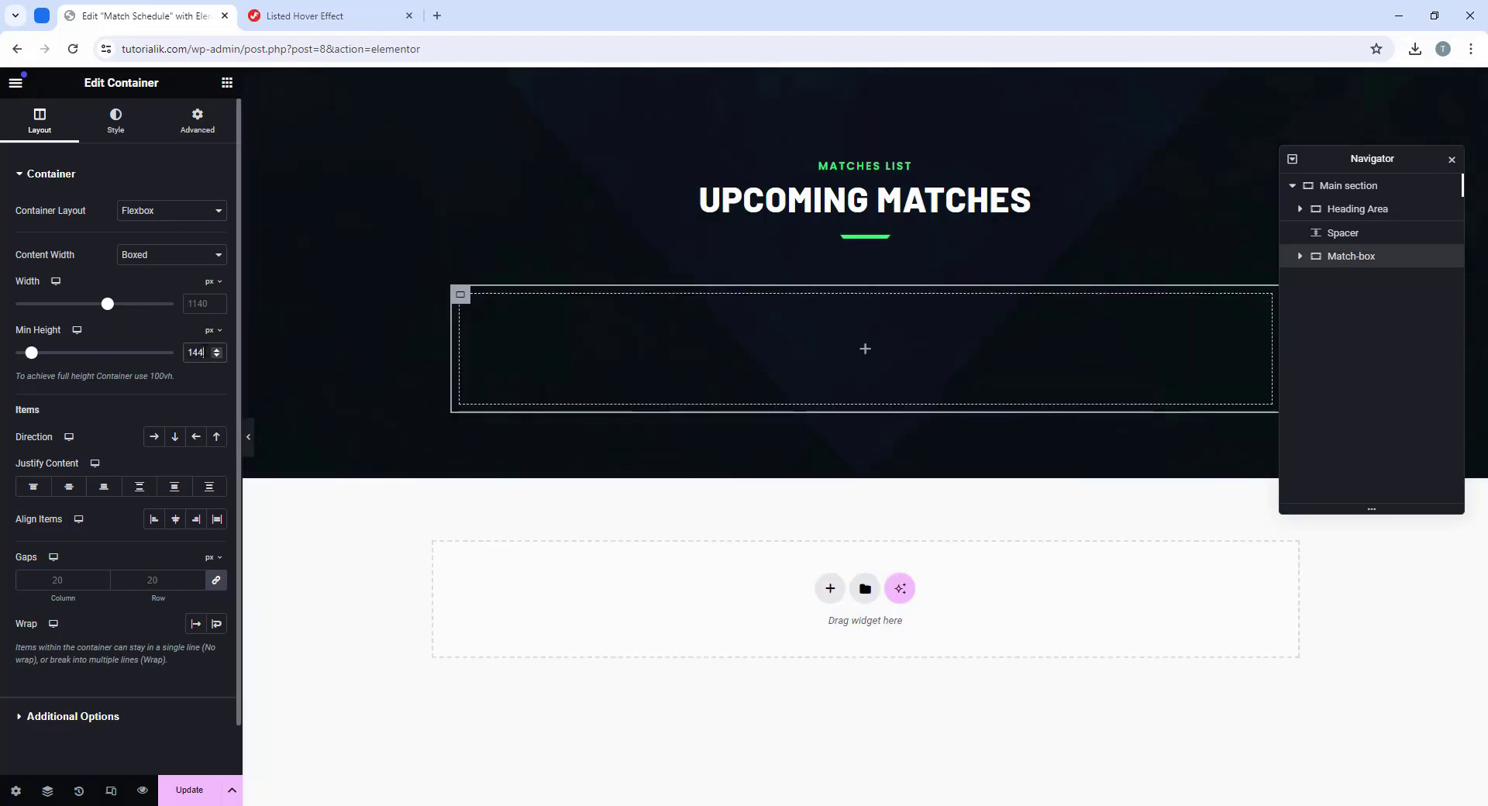
pyautogui.click(67, 486)
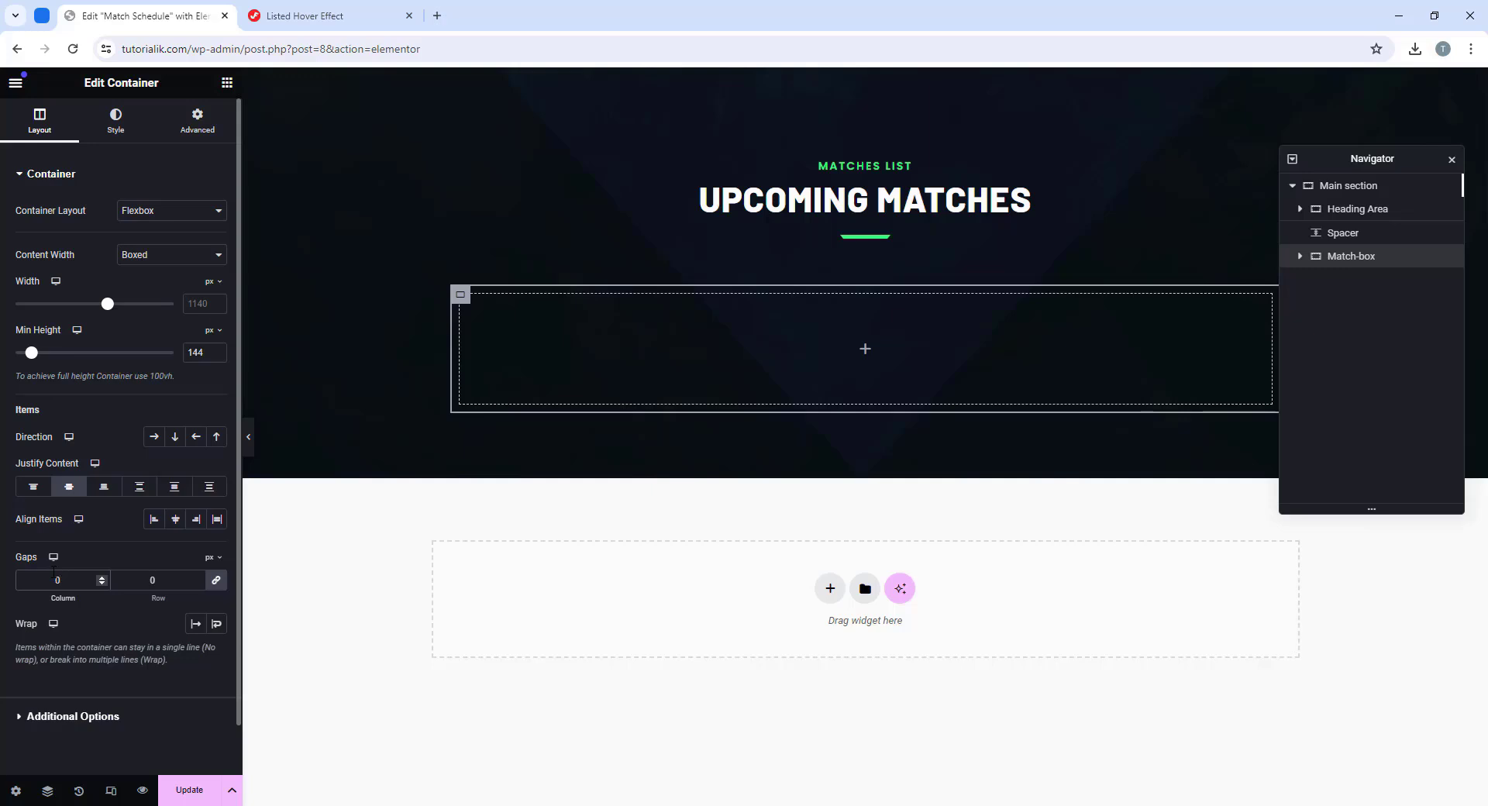
# Step: Set the Match-box's bottom margin to 35 px and its right and left padding to 20 px, with all other sides at 0
pyautogui.click(200, 120)
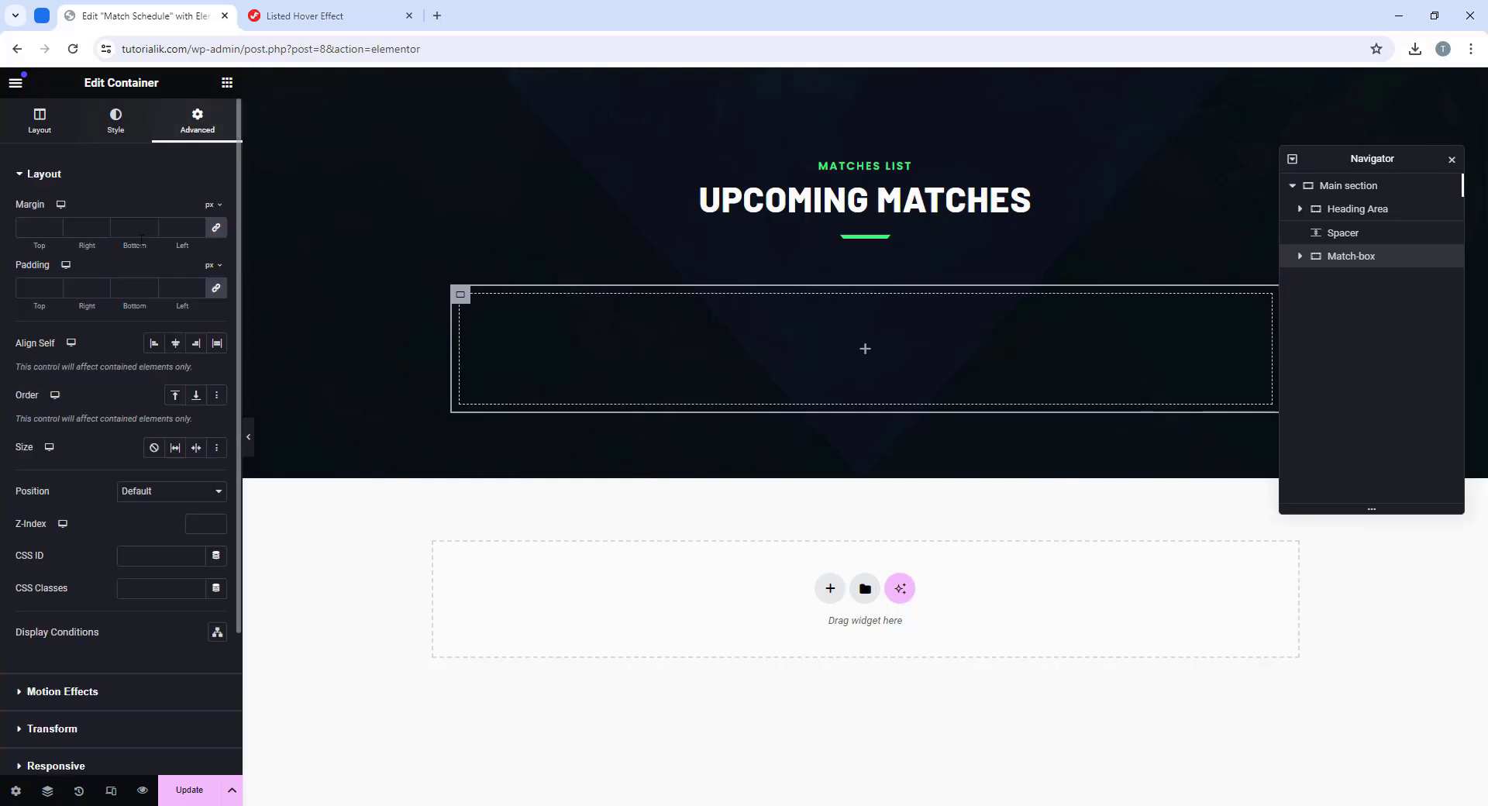
pyautogui.click(218, 228)
pyautogui.click(129, 227)
pyautogui.write('35')
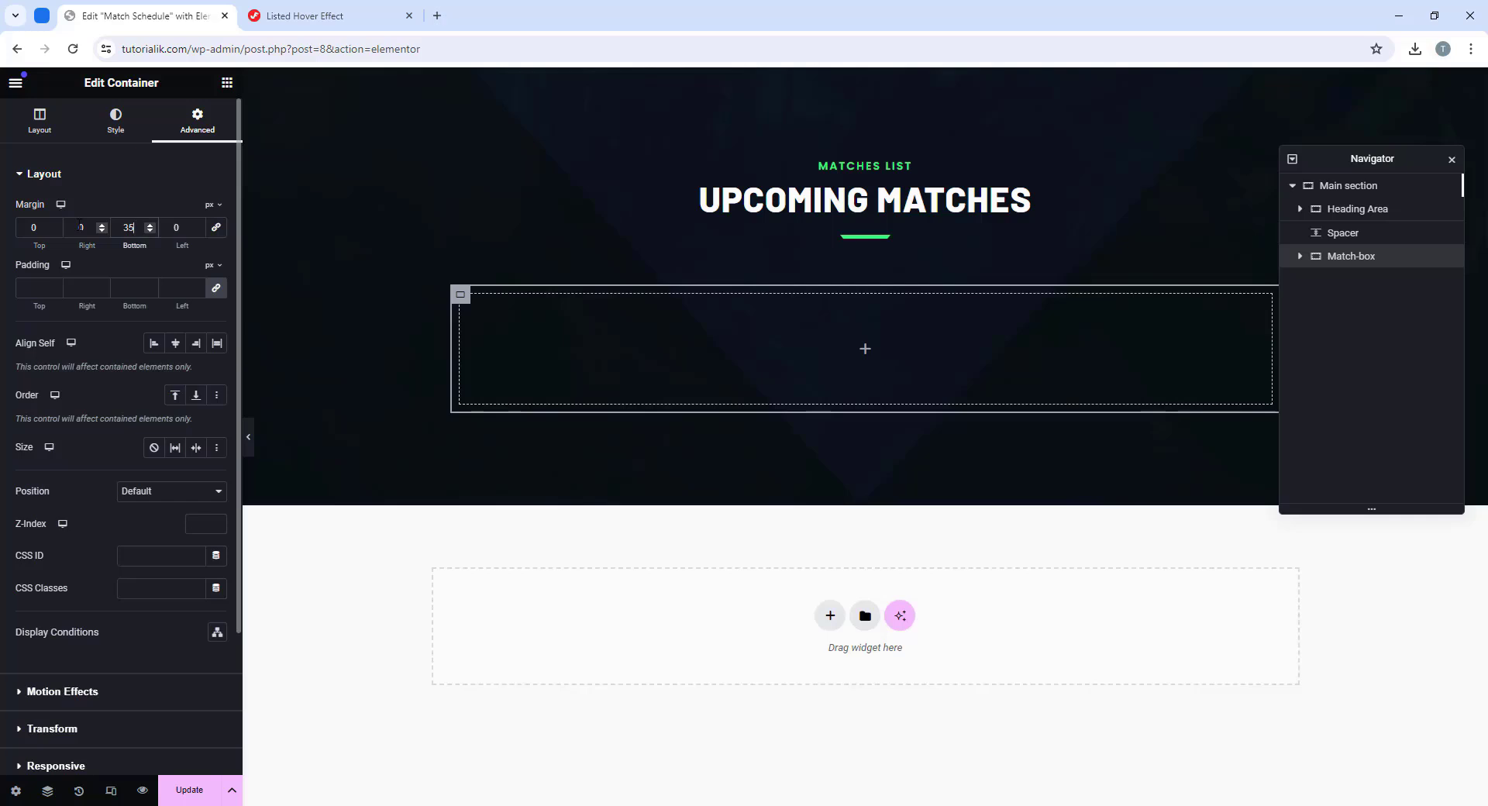
pyautogui.click(216, 288)
pyautogui.write('20')
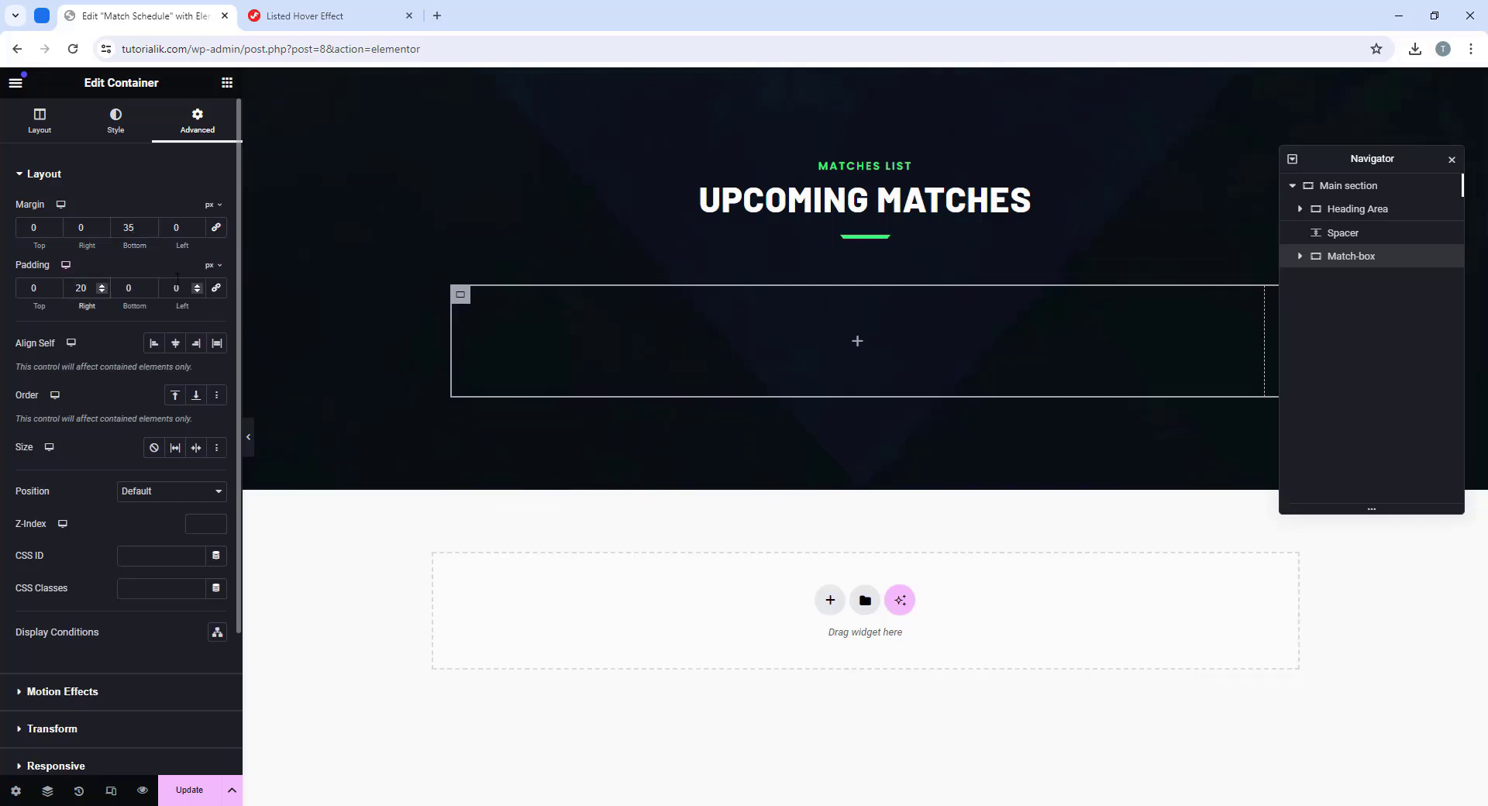
pyautogui.click(160, 282)
pyautogui.write('20')
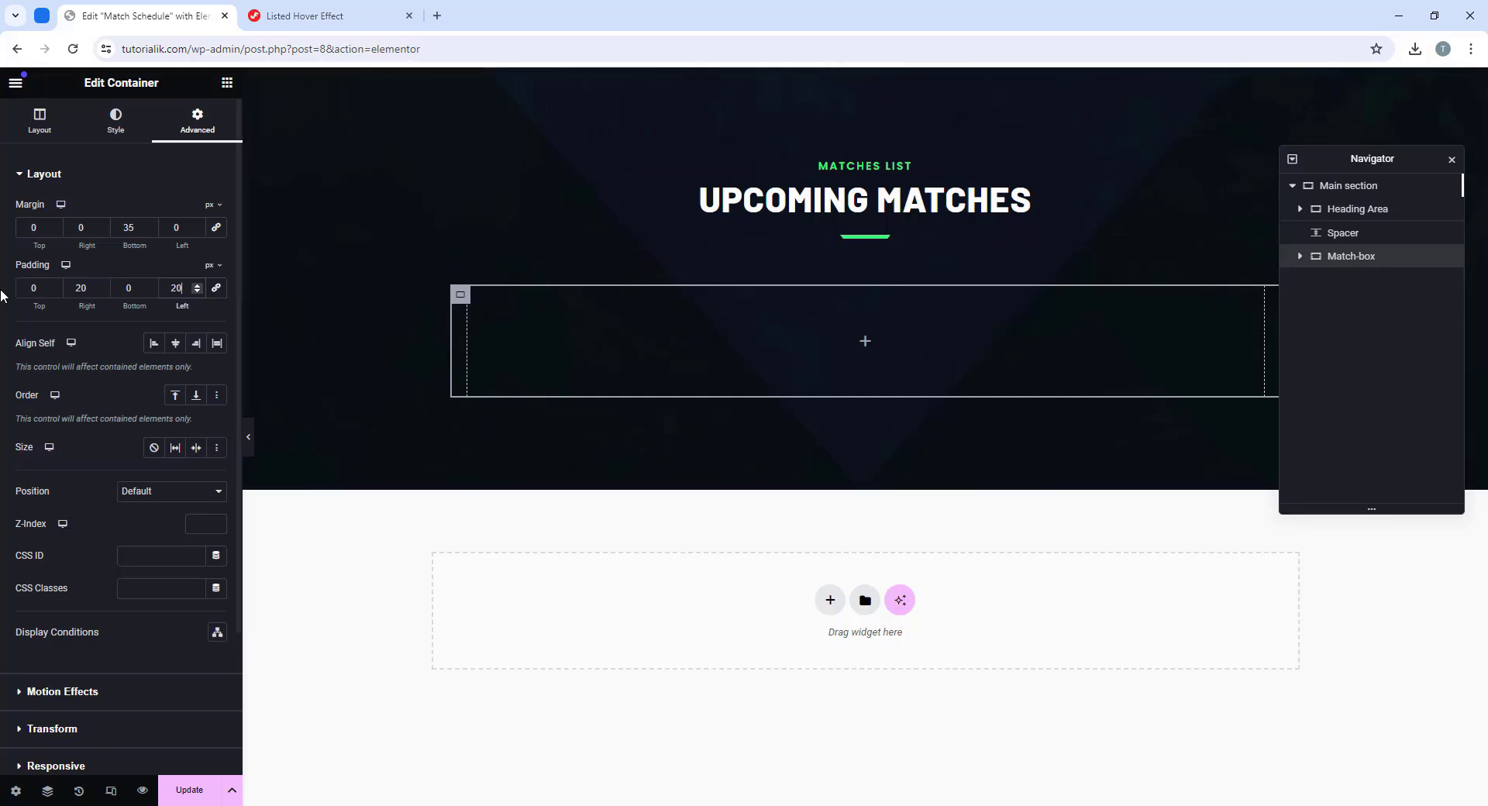
# Step: Copy the entire All Effect CSS block from the Listed Hover Effect tutorial page into the Match-box container's custom CSS
pyautogui.scroll(-3, 47, 342)
pyautogui.click(58, 662)
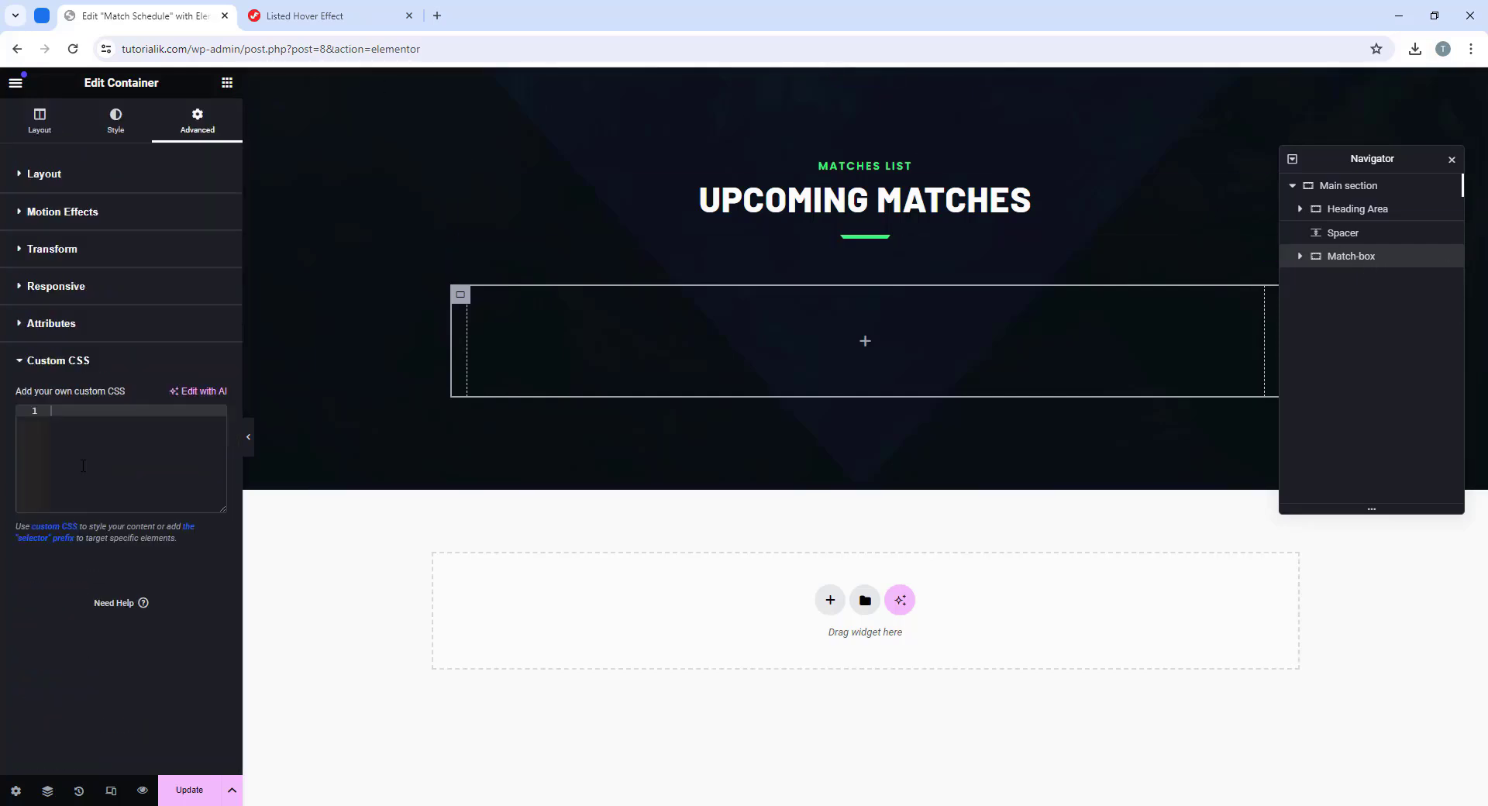
pyautogui.click(328, 16)
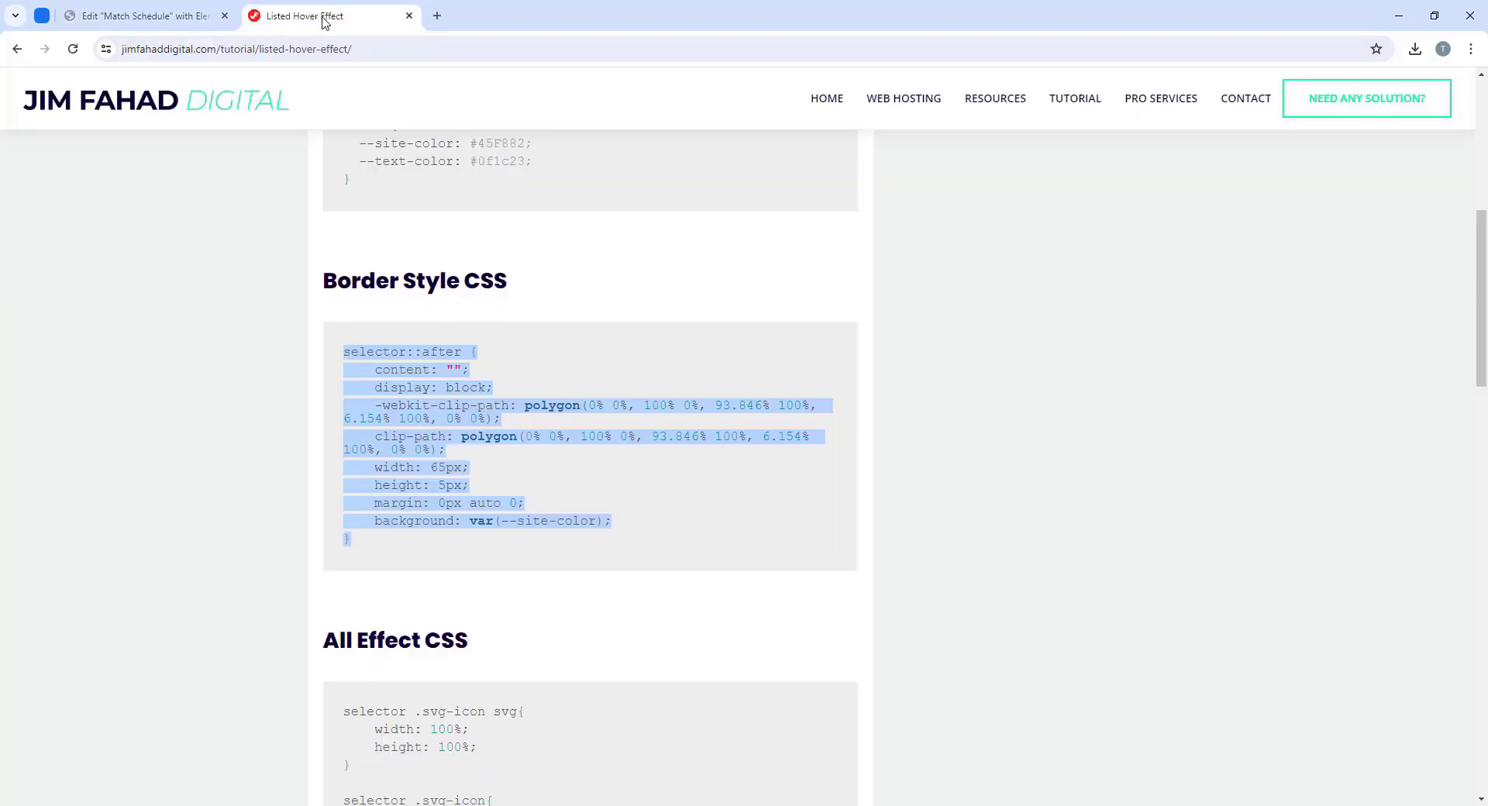
pyautogui.scroll(-5, 605, 435)
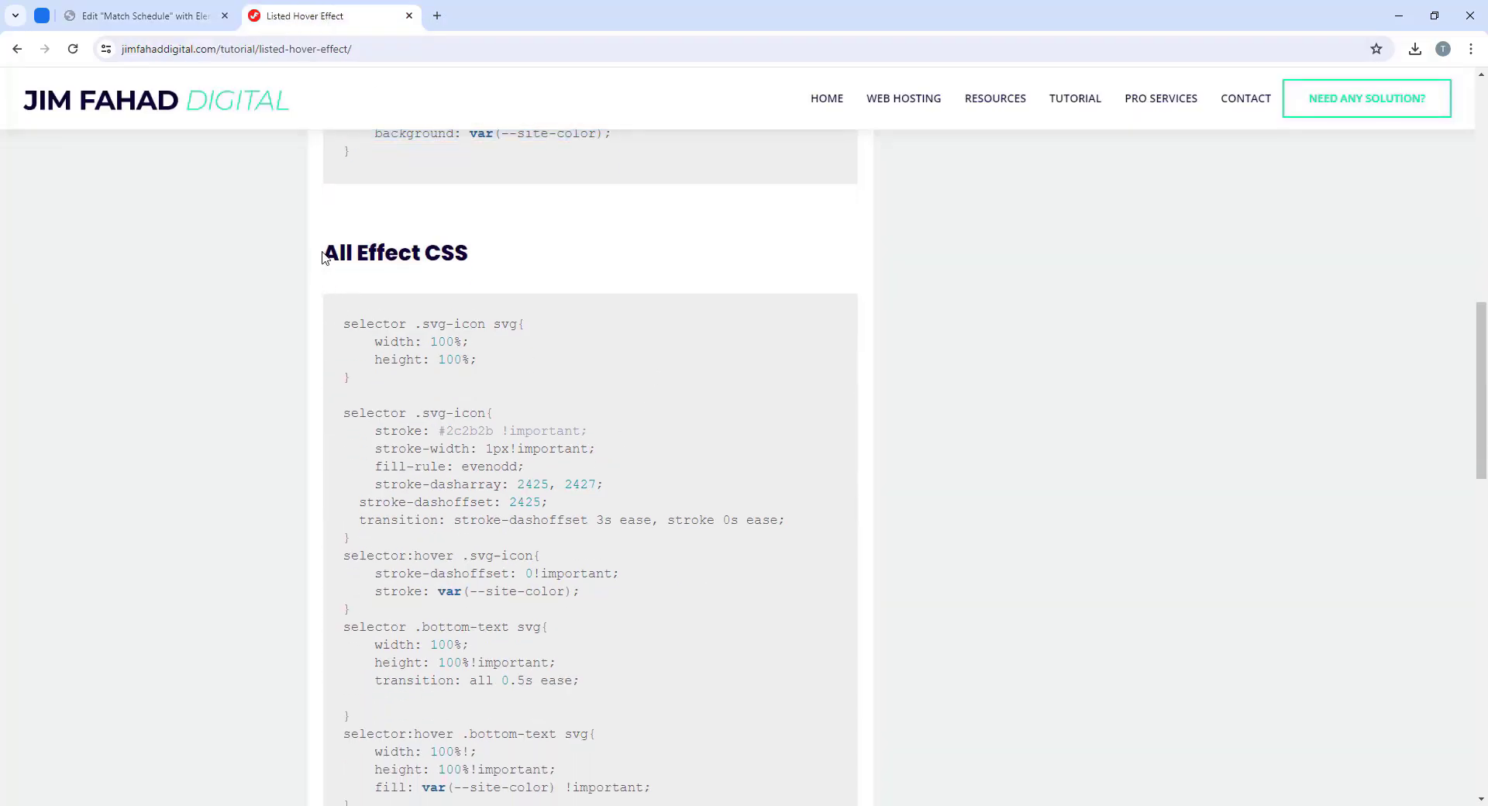
pyautogui.moveTo(324, 257); pyautogui.dragTo(485, 256)
pyautogui.click(272, 276)
pyautogui.scroll(-2, 345, 246)
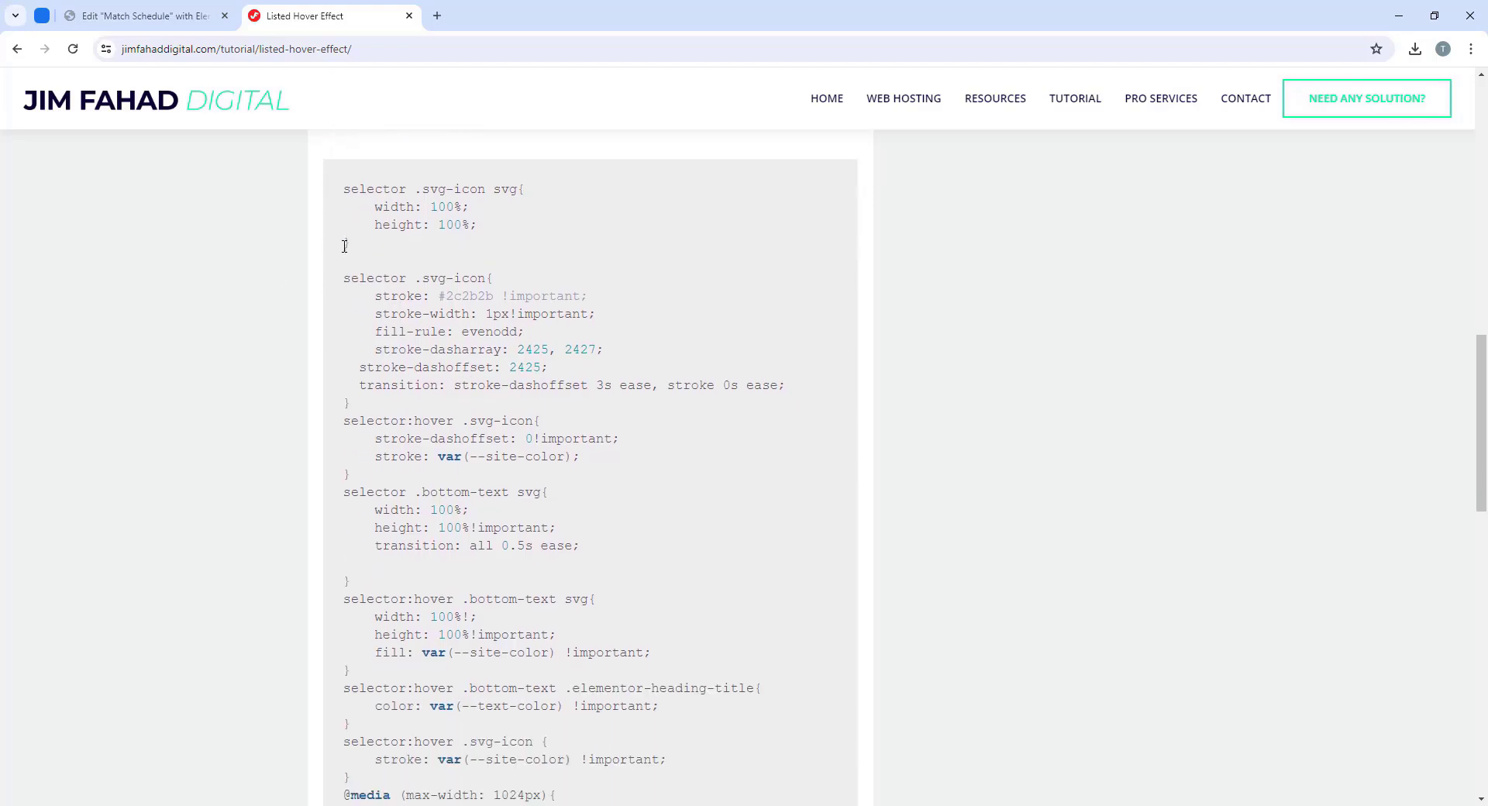
pyautogui.moveTo(336, 170); pyautogui.dragTo(445, 580)
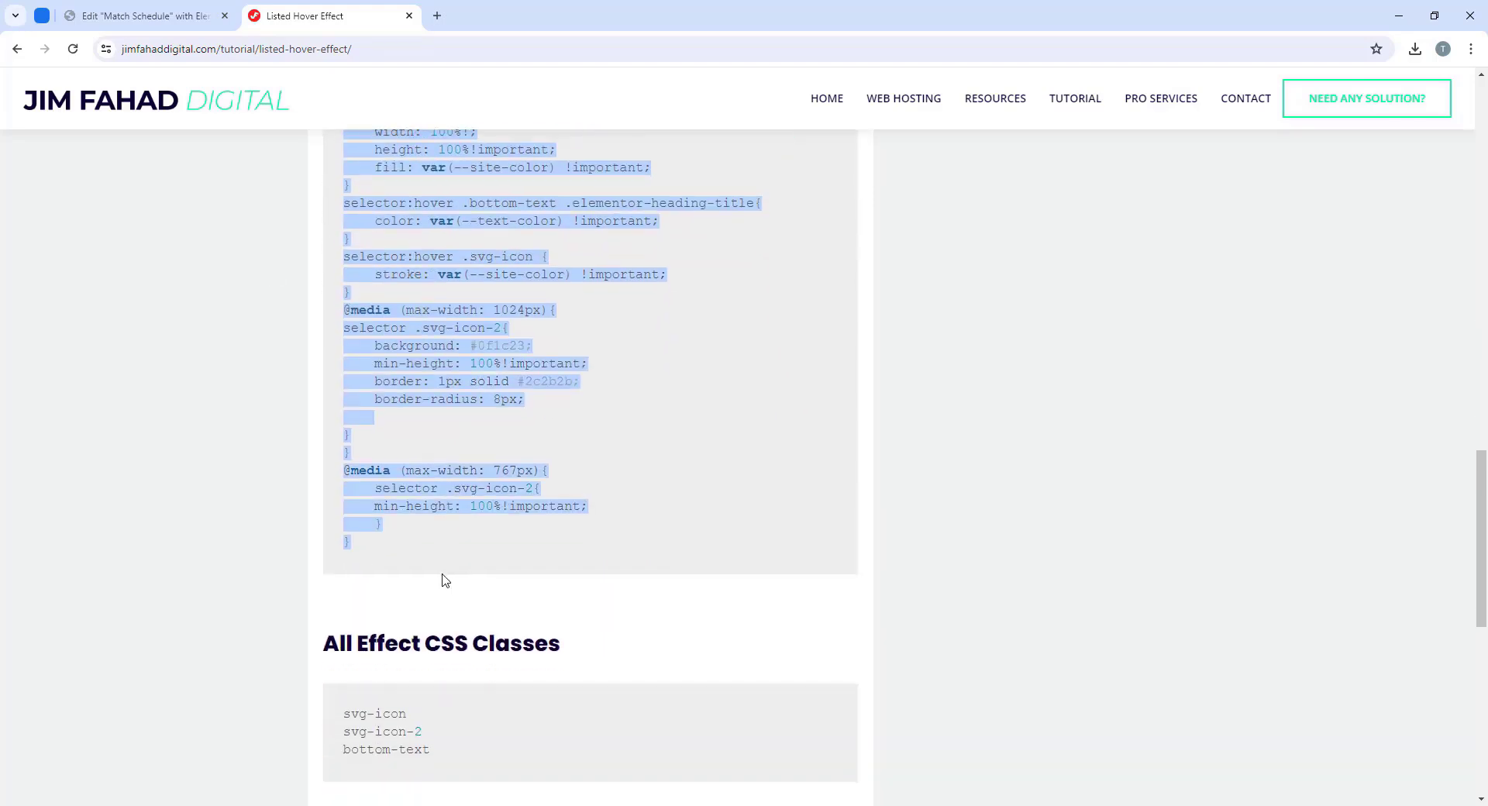
pyautogui.rightClick(456, 396)
pyautogui.click(469, 404)
pyautogui.click(69, 7)
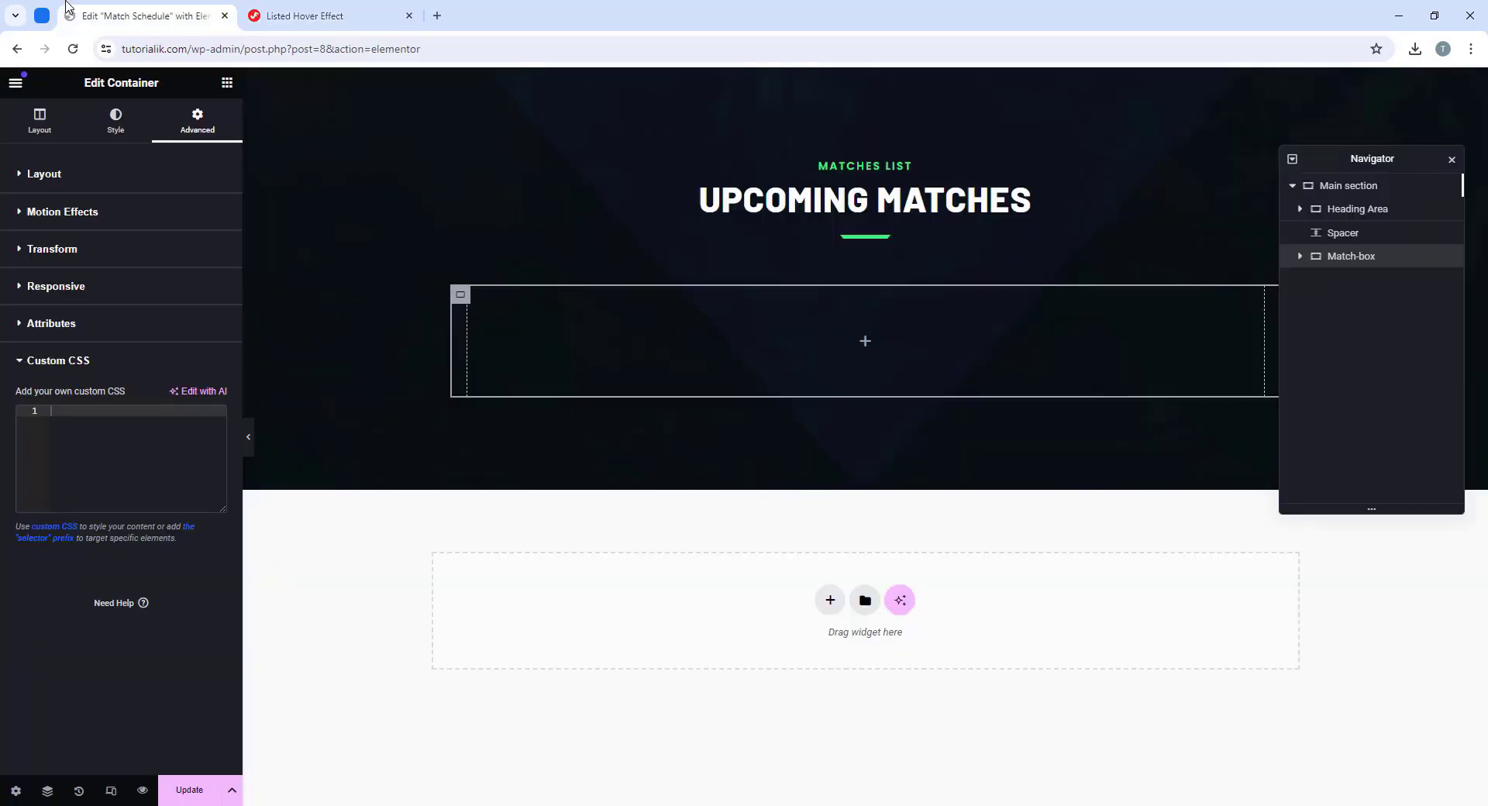
pyautogui.rightClick(84, 430)
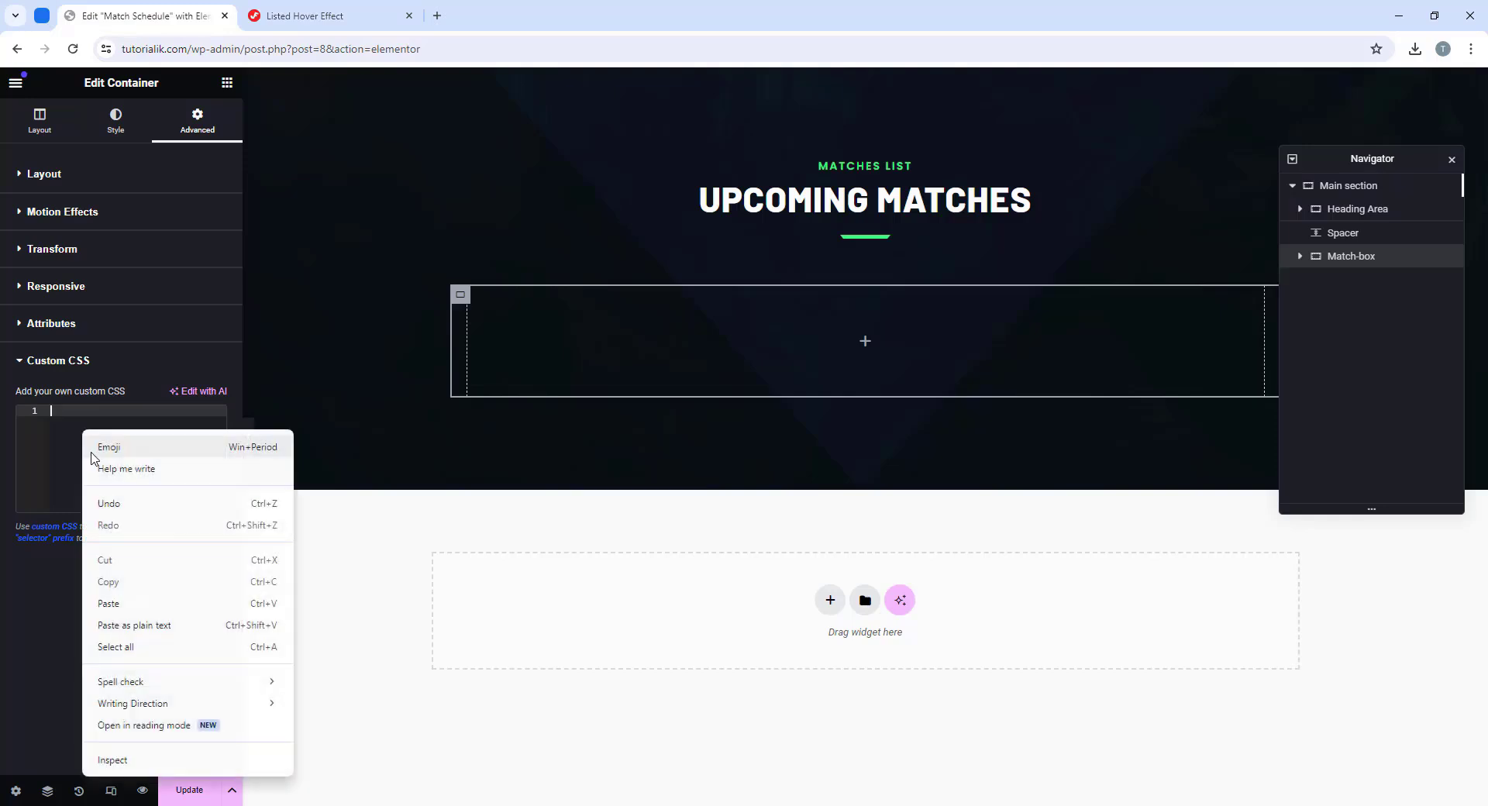
pyautogui.click(132, 604)
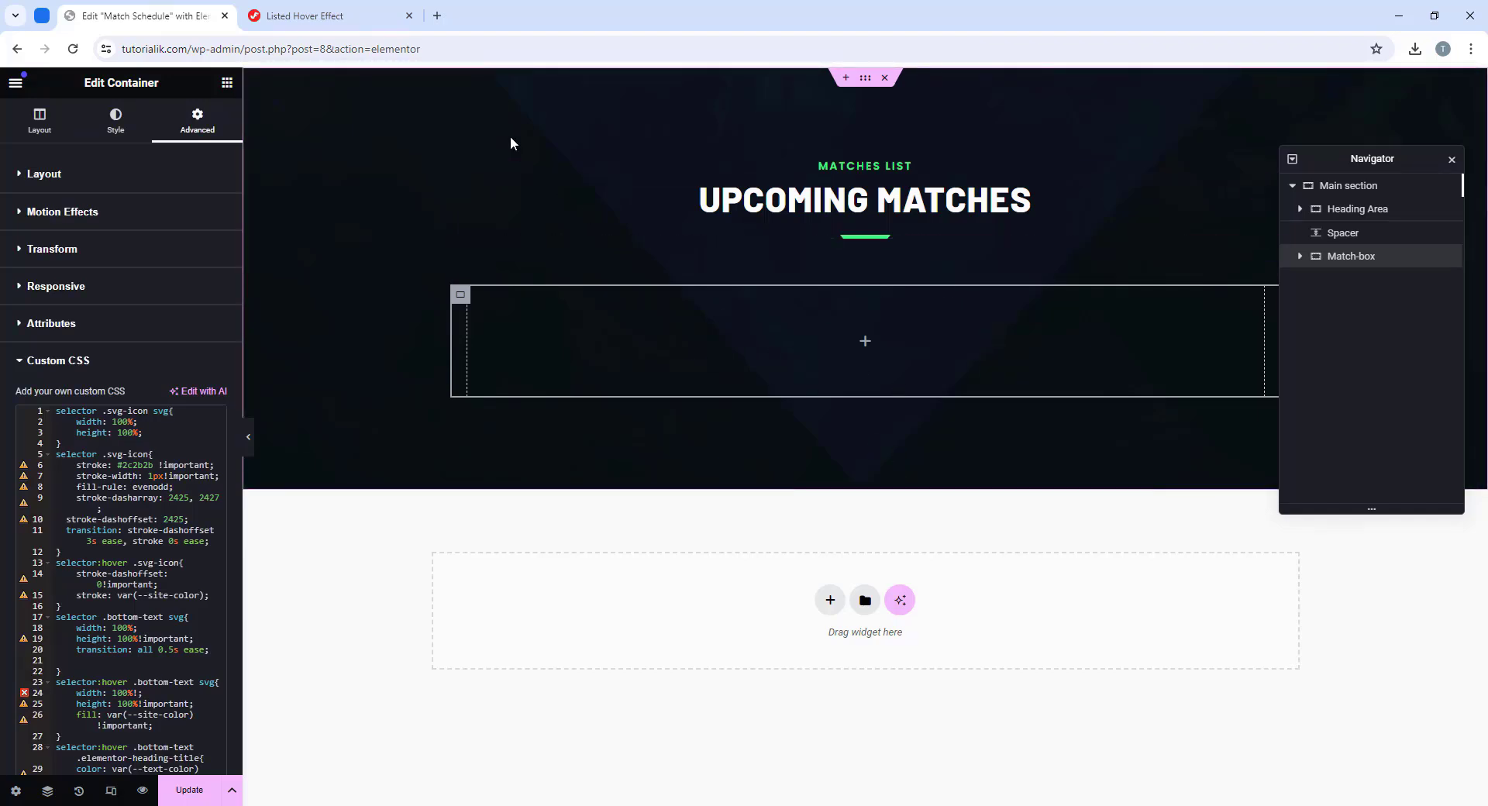
pyautogui.click(359, 22)
pyautogui.scroll(-1, 408, 597)
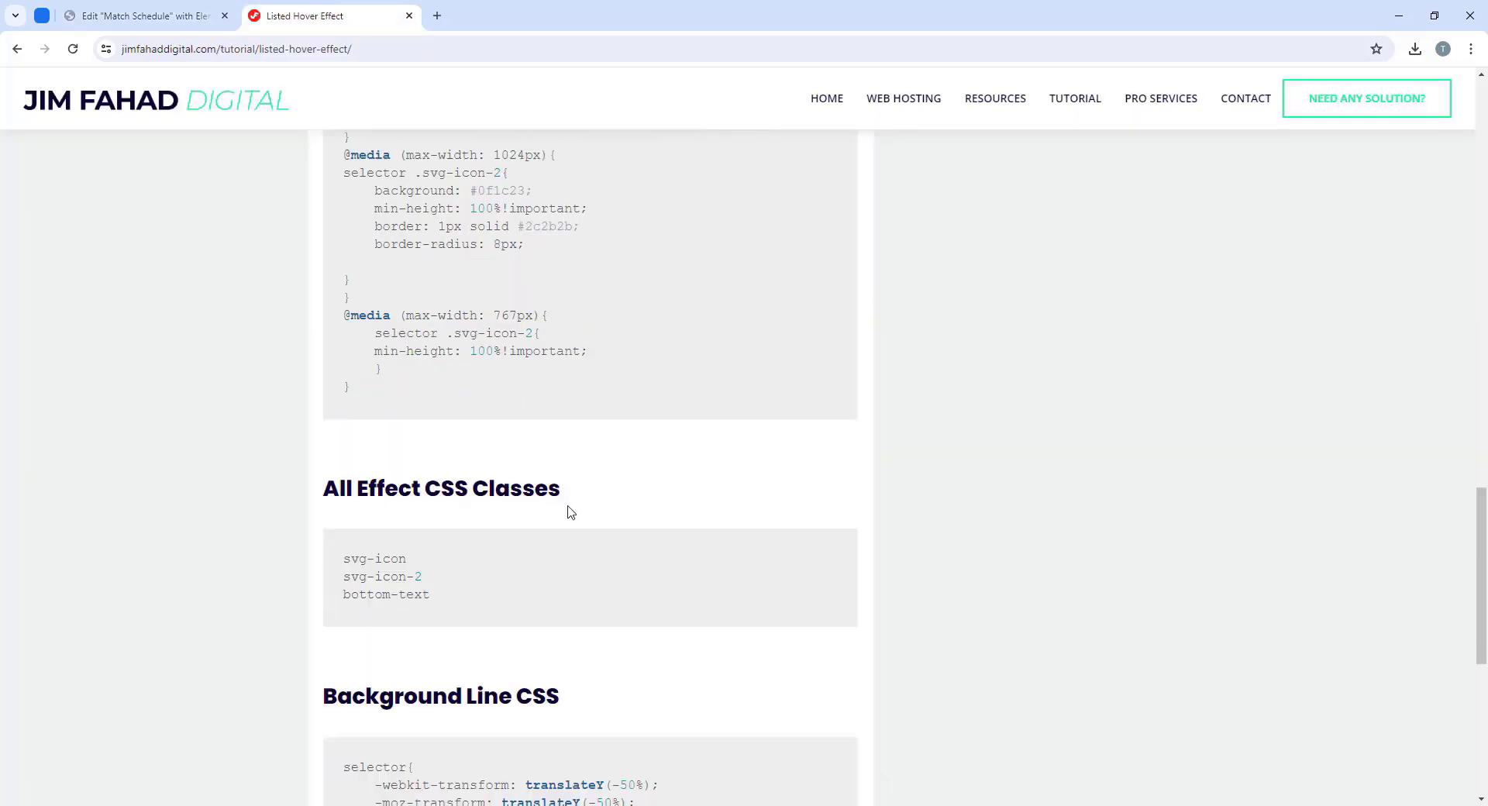
pyautogui.click(144, 15)
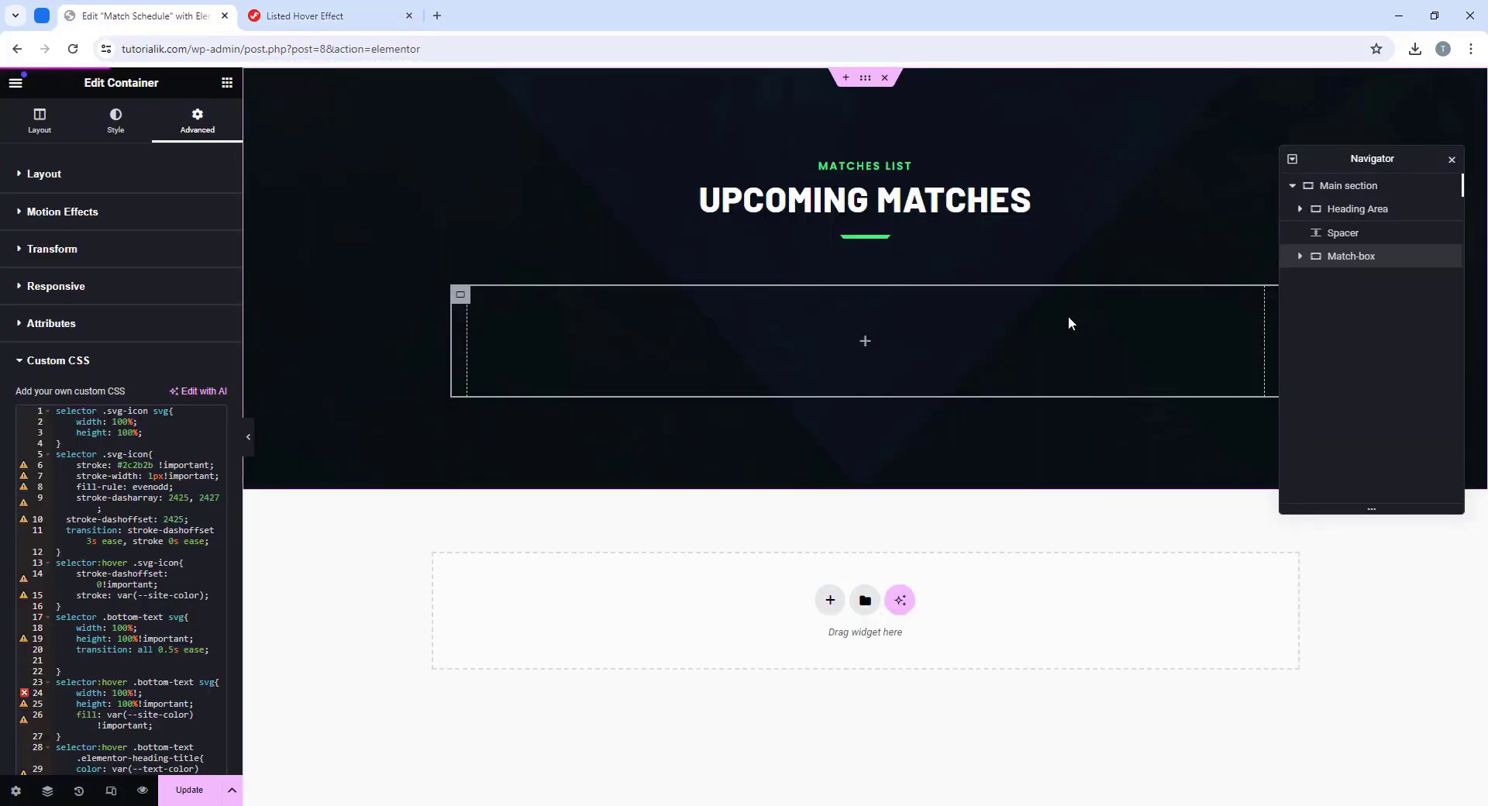
# Step: Add a container inside the Match-box and rename it Inner-box
pyautogui.click(866, 346)
pyautogui.moveTo(63, 318); pyautogui.dragTo(879, 321)
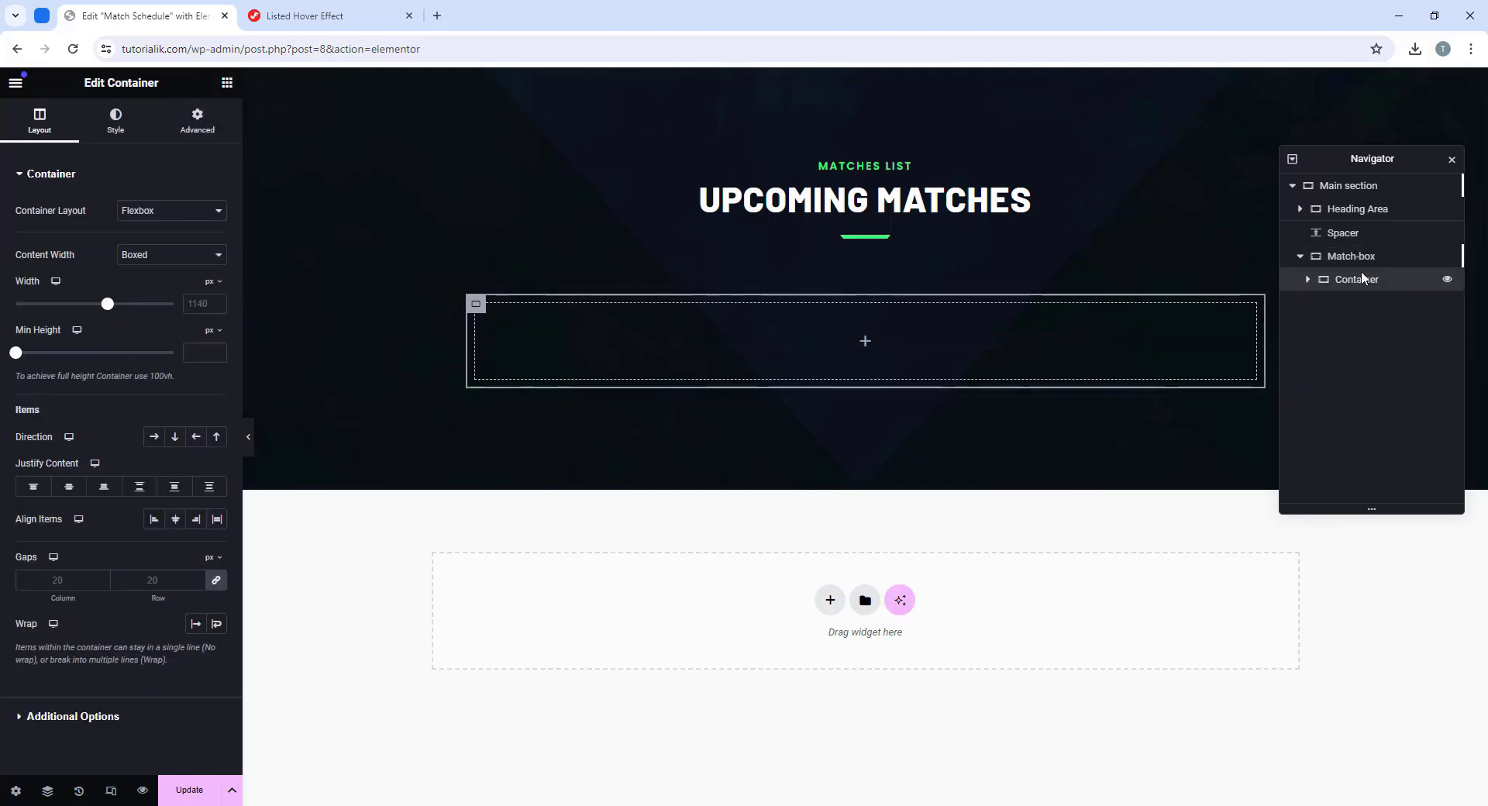
pyautogui.doubleClick(1339, 281)
pyautogui.press('BackSpace')
pyautogui.write('Inner-box')
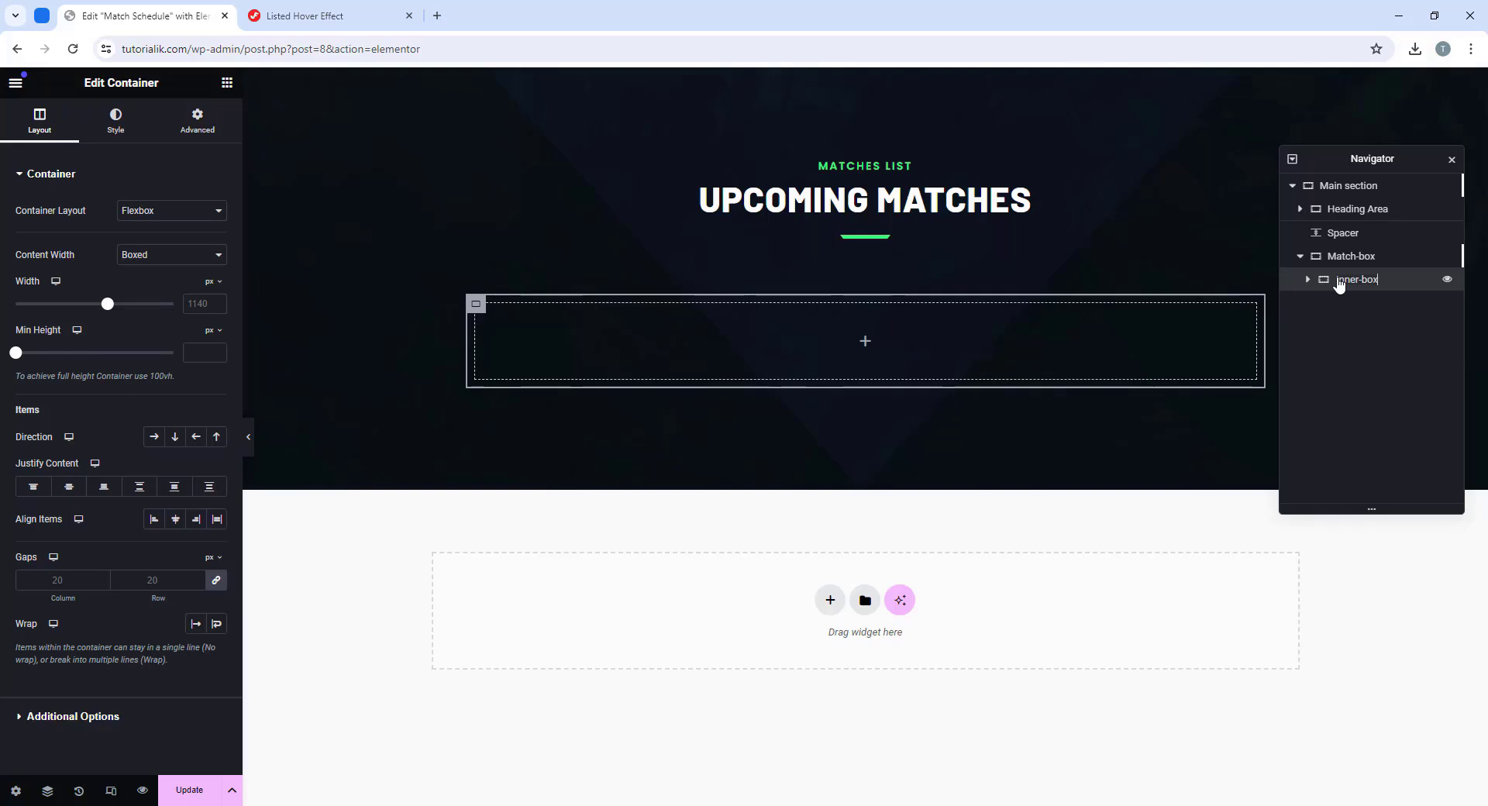
# Step: Set the Inner-box's content width to 900 px and its minimum height to 144 px
pyautogui.click(197, 302)
pyautogui.write('900')
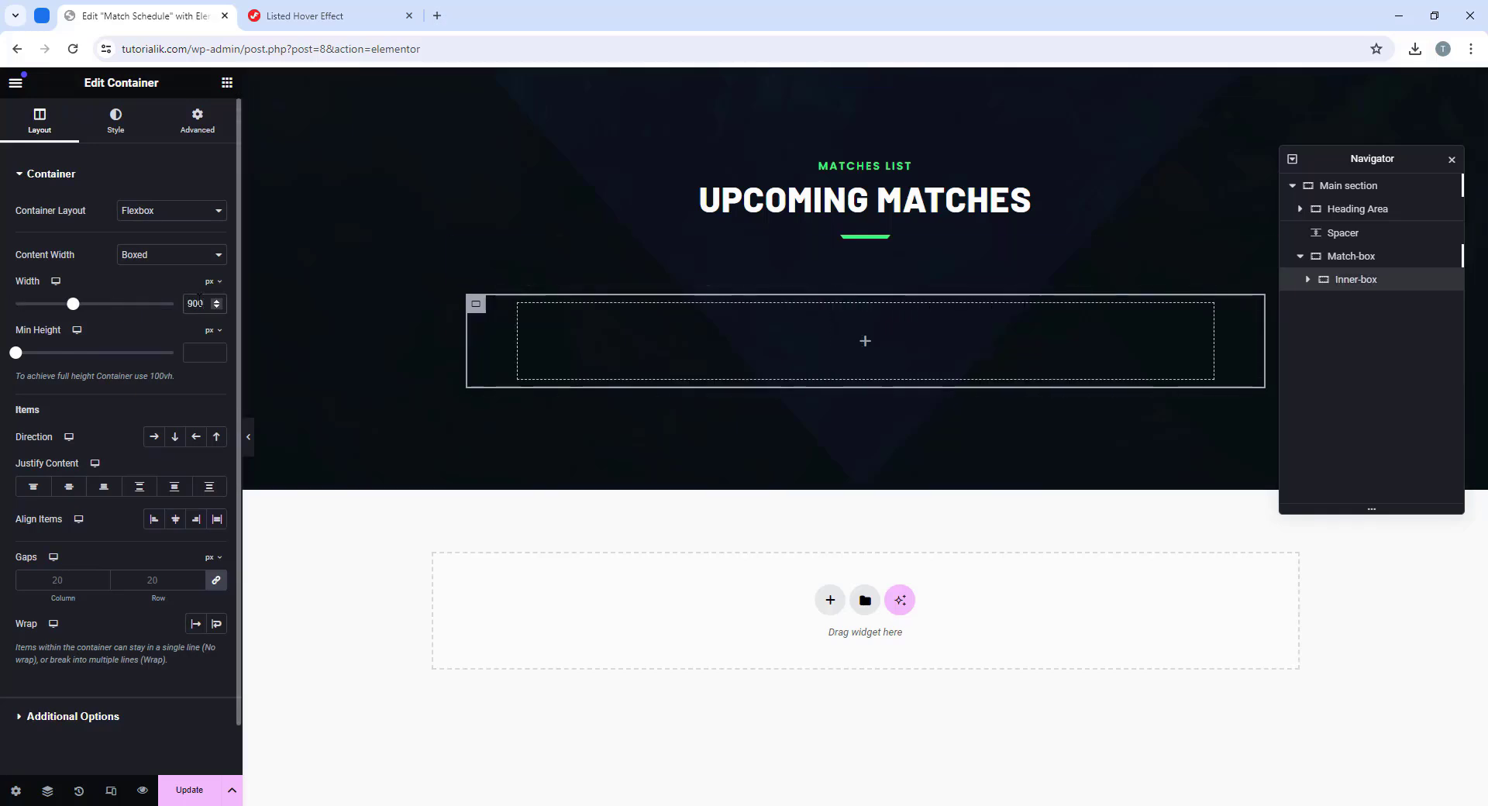
pyautogui.write('144')
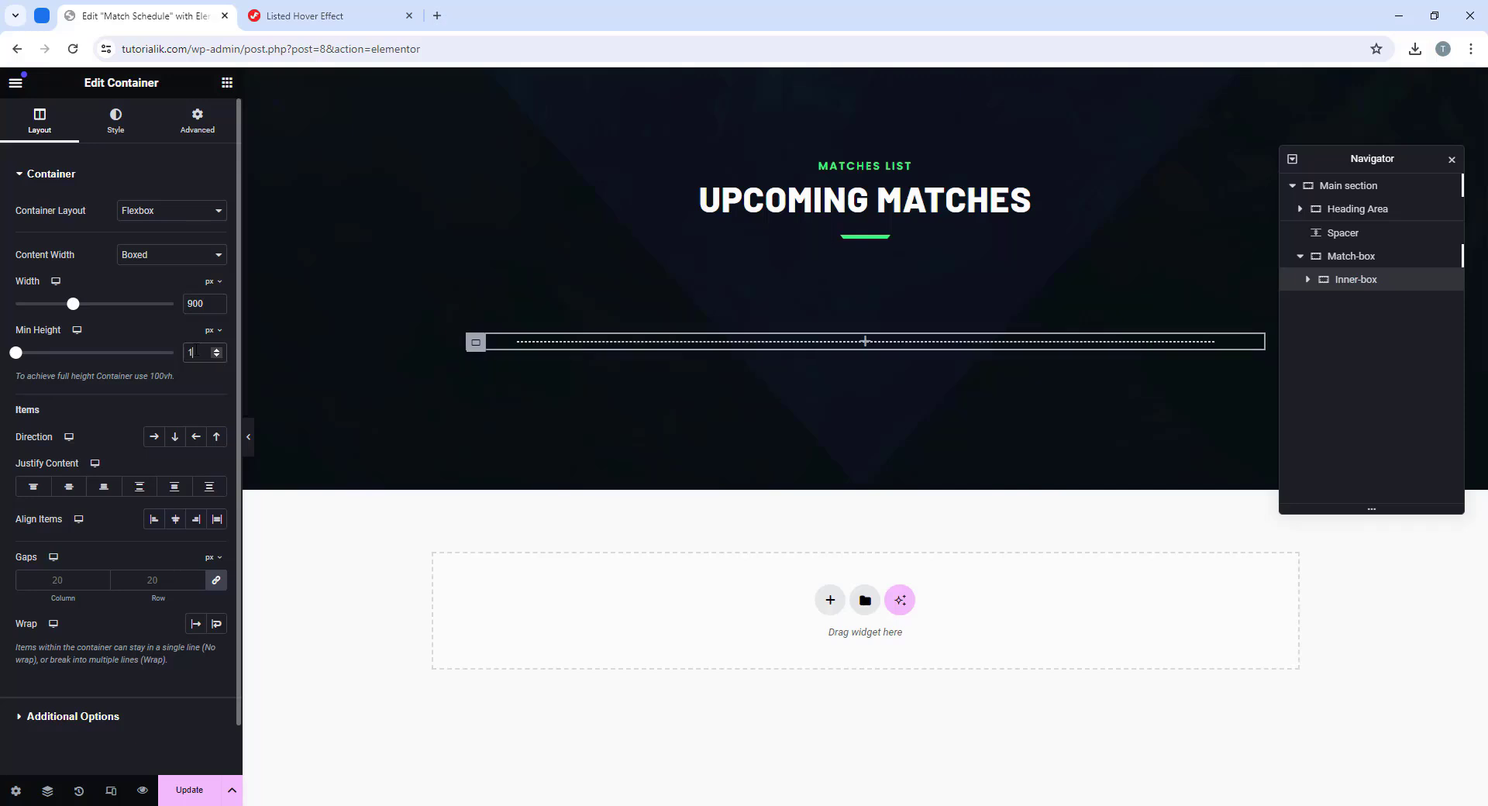
# Step: Arrange the Inner-box's items in a horizontal row, centred on both axes, with 0 gaps and wrapping enabled
pyautogui.click(154, 438)
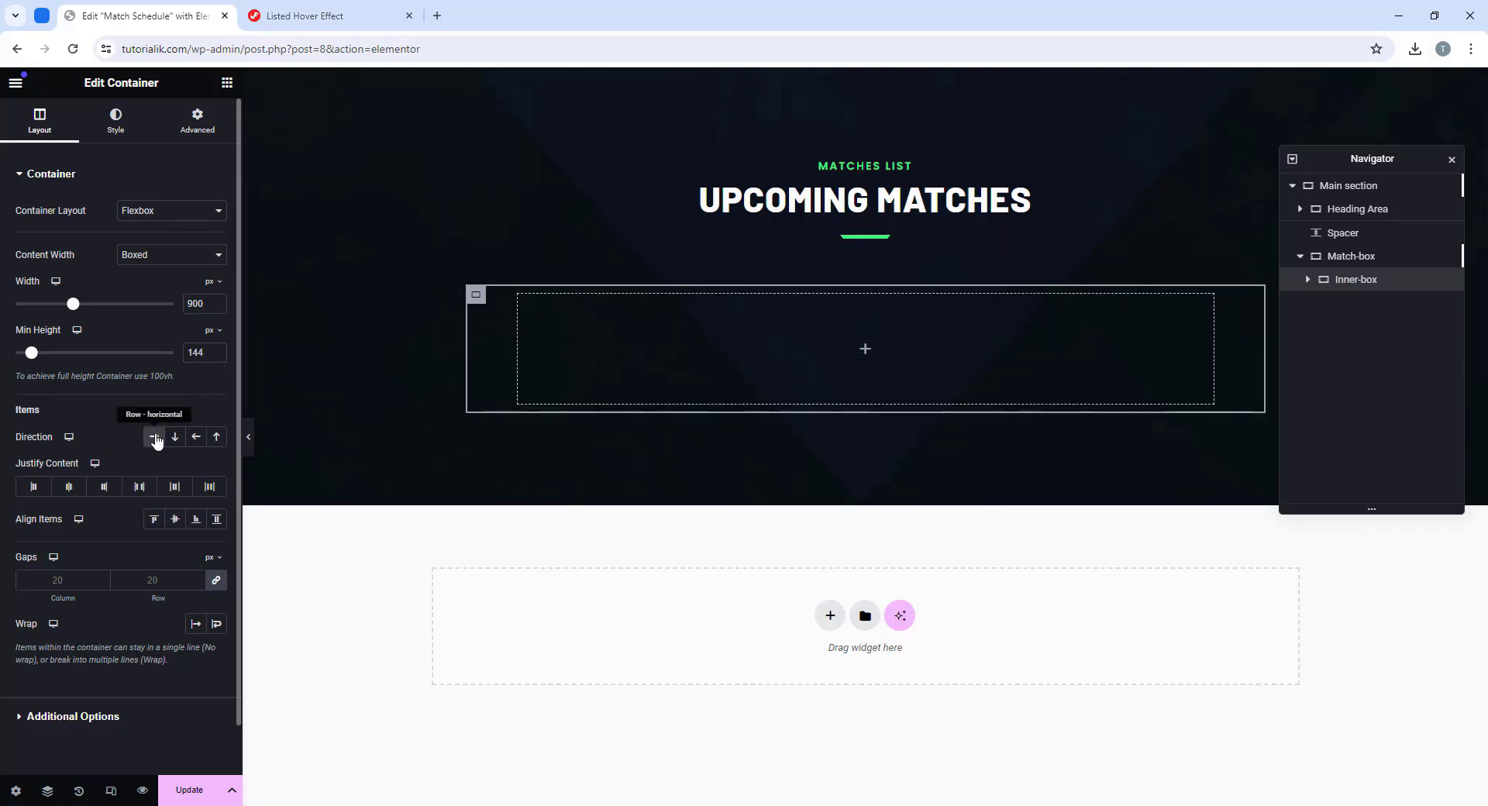
pyautogui.click(74, 487)
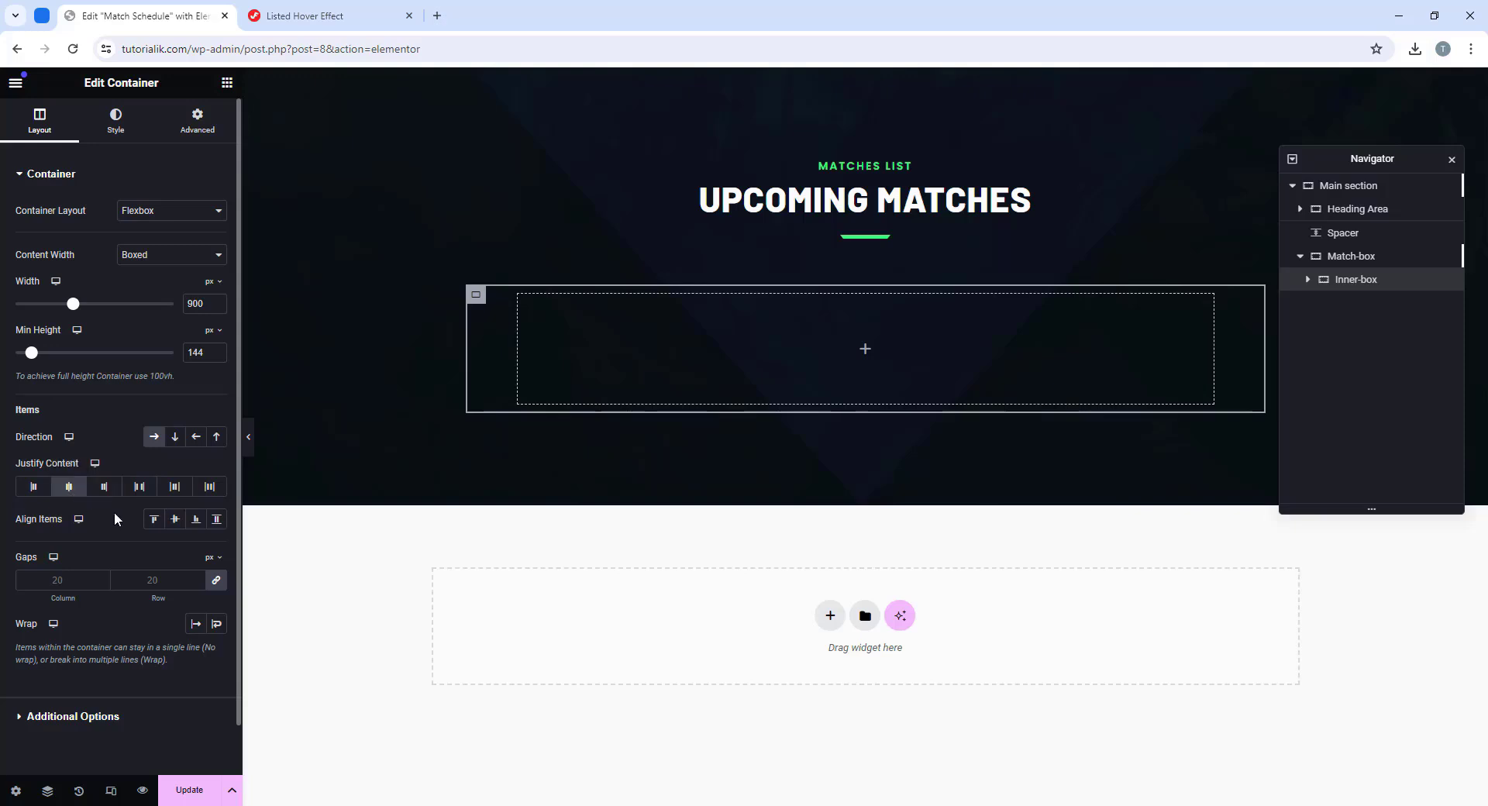
pyautogui.click(175, 520)
pyautogui.click(73, 580)
pyautogui.write('0')
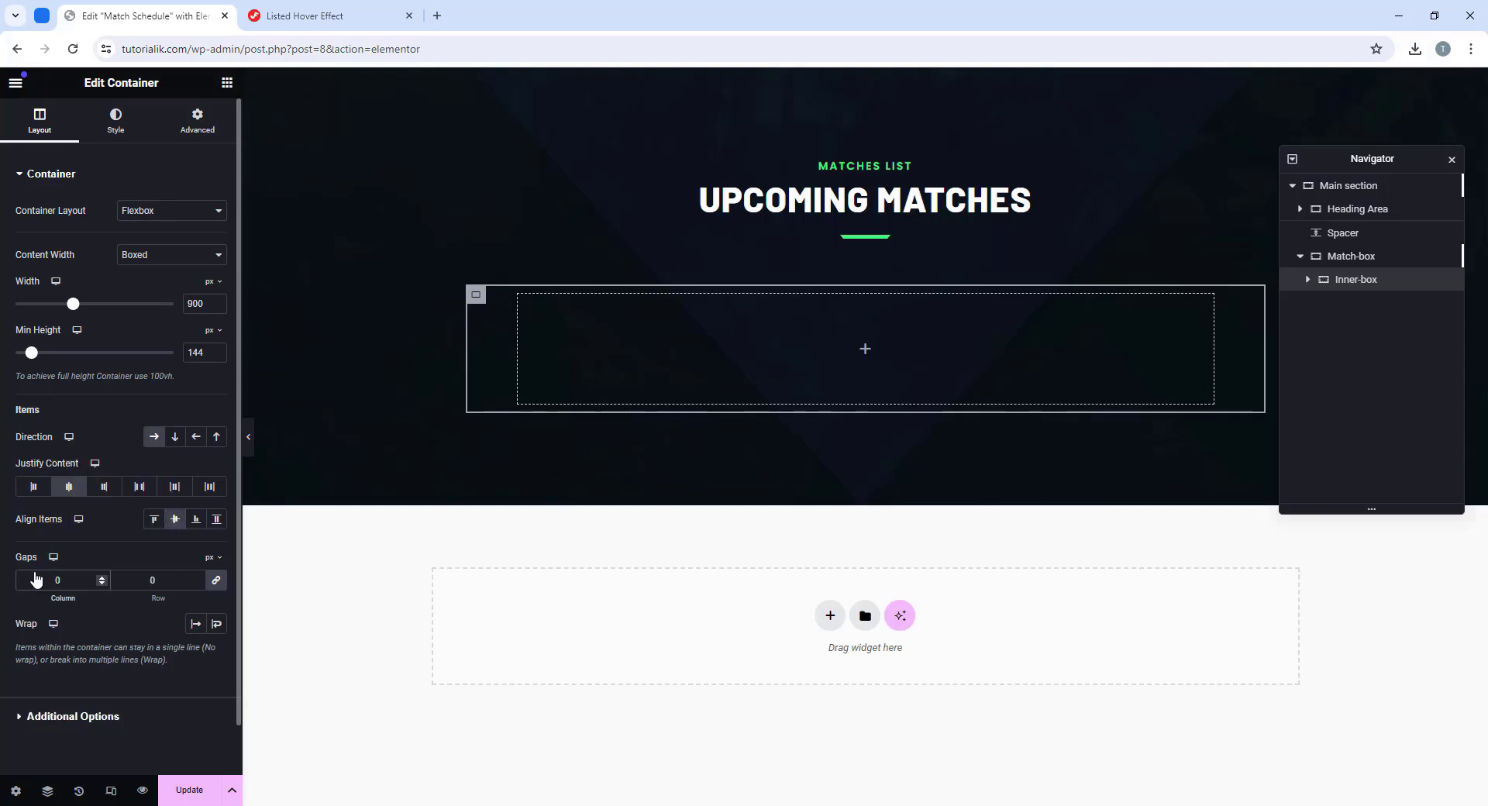
pyautogui.click(217, 624)
# Step: Set the Inner-box's margin and padding to 0 on all sides
pyautogui.click(211, 128)
pyautogui.click(34, 228)
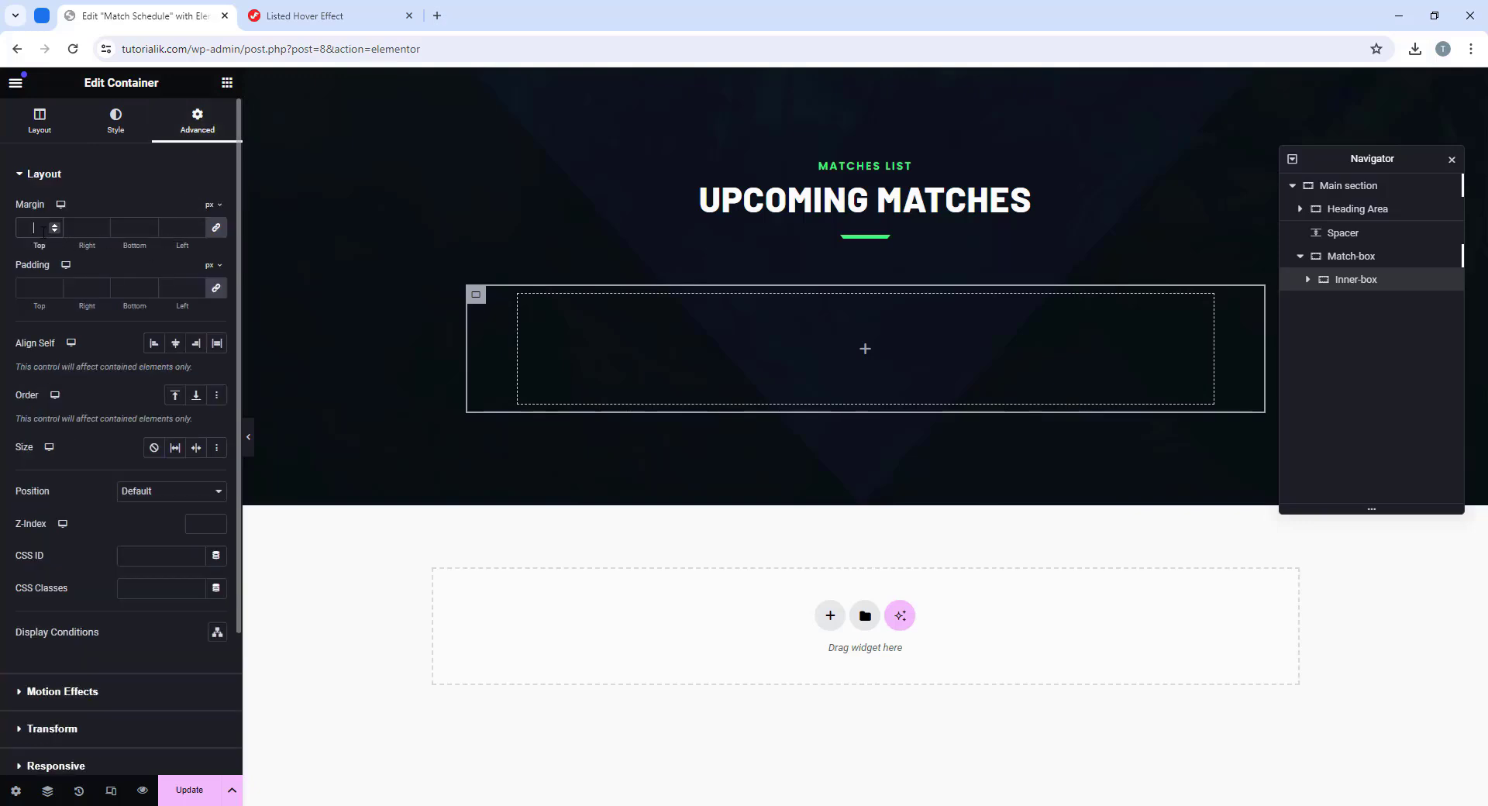
pyautogui.click(28, 287)
pyautogui.write('0')
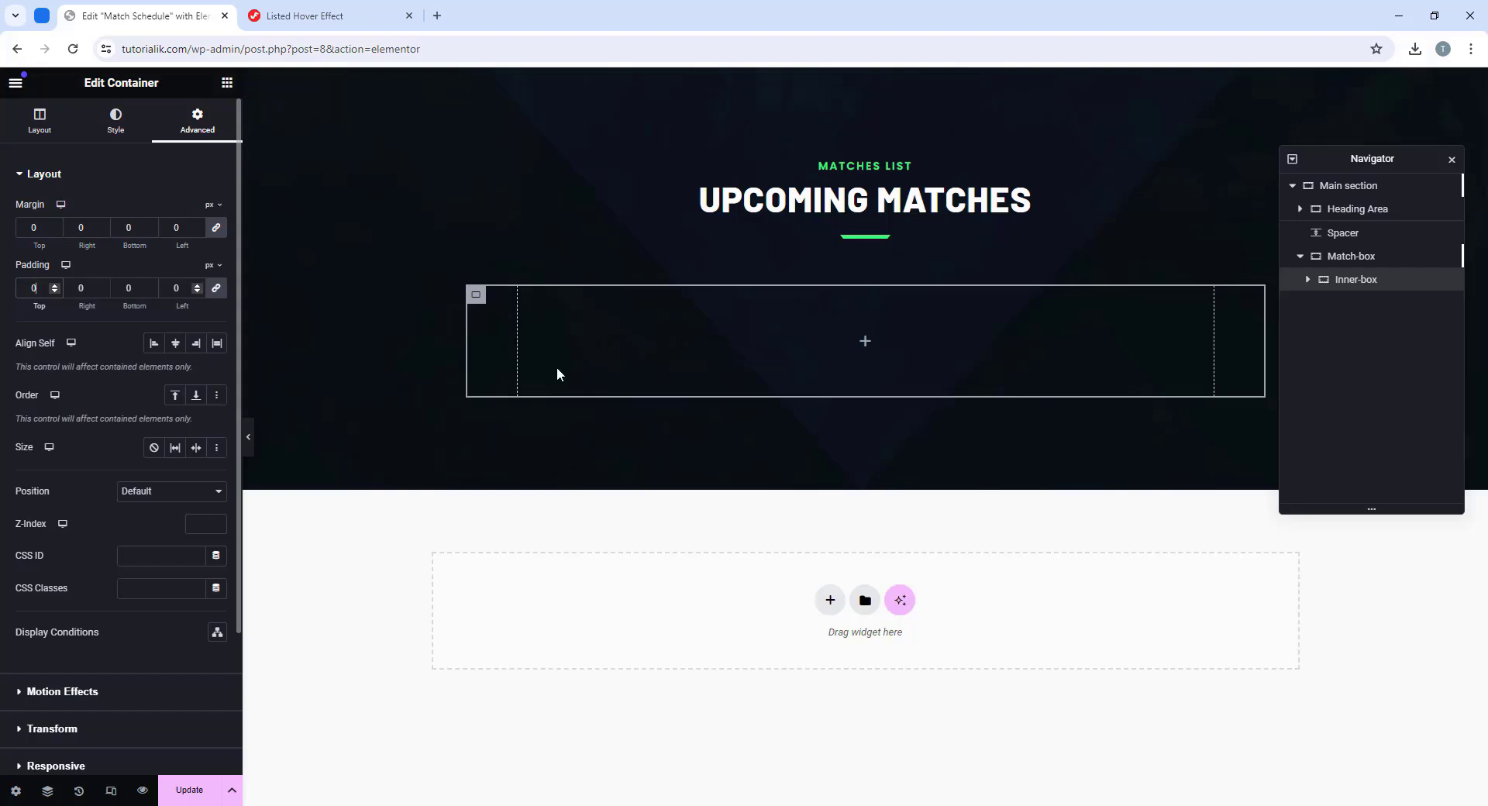
# Step: Add an Icon widget inside the Inner-box and rename it Desktop-shape
pyautogui.click(227, 81)
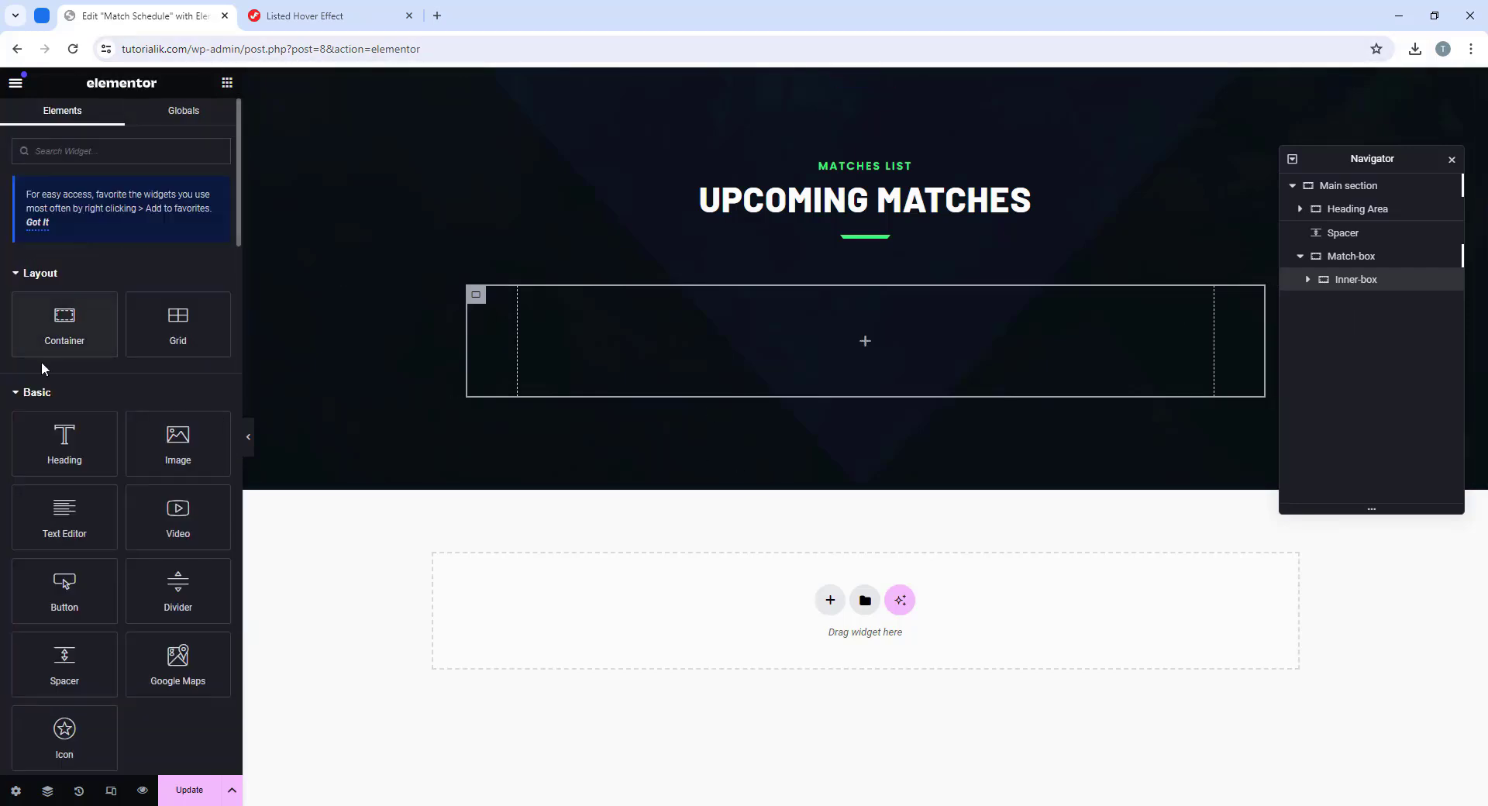
pyautogui.scroll(-1, 70, 582)
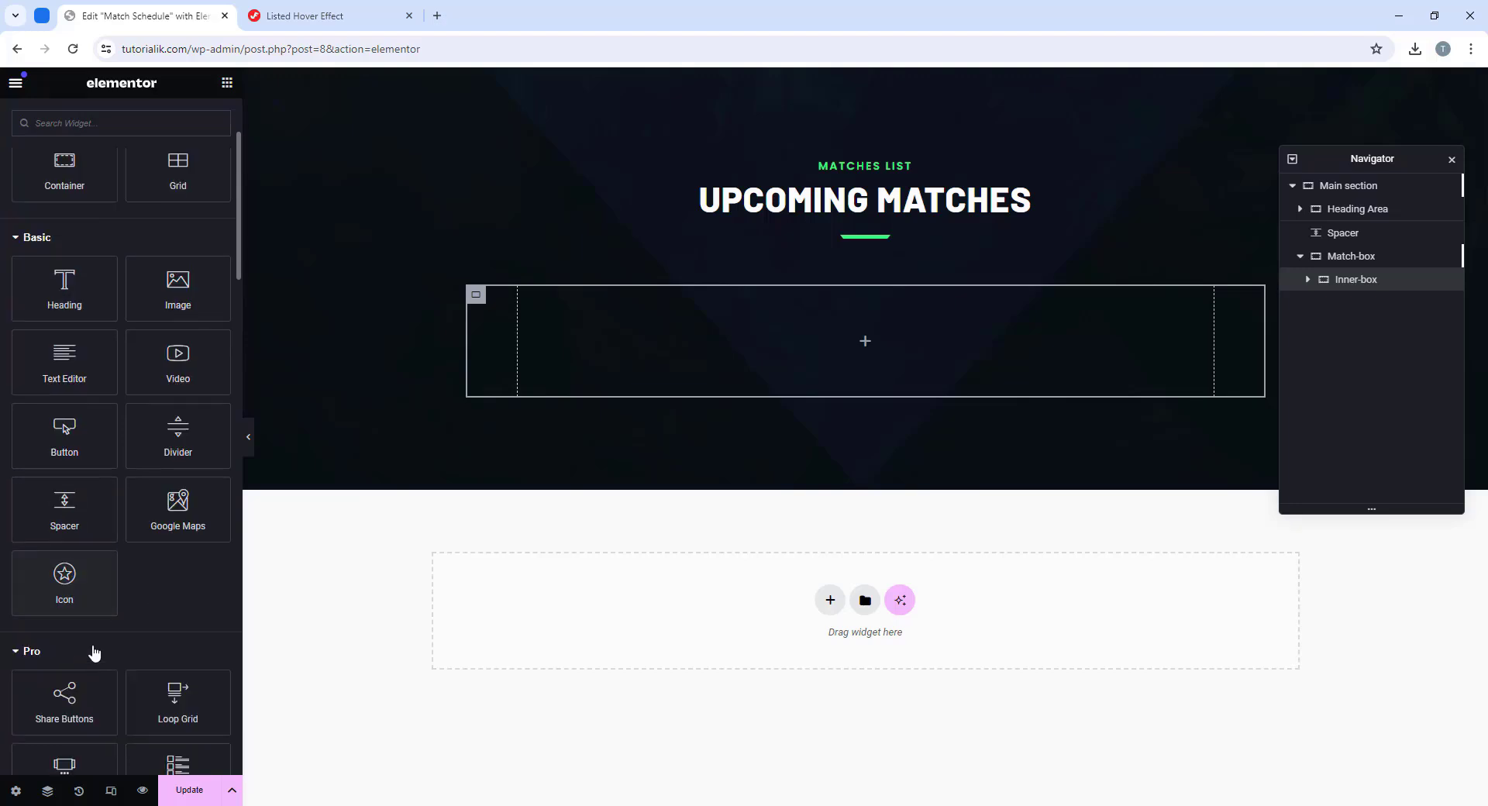
pyautogui.moveTo(73, 587); pyautogui.dragTo(837, 336)
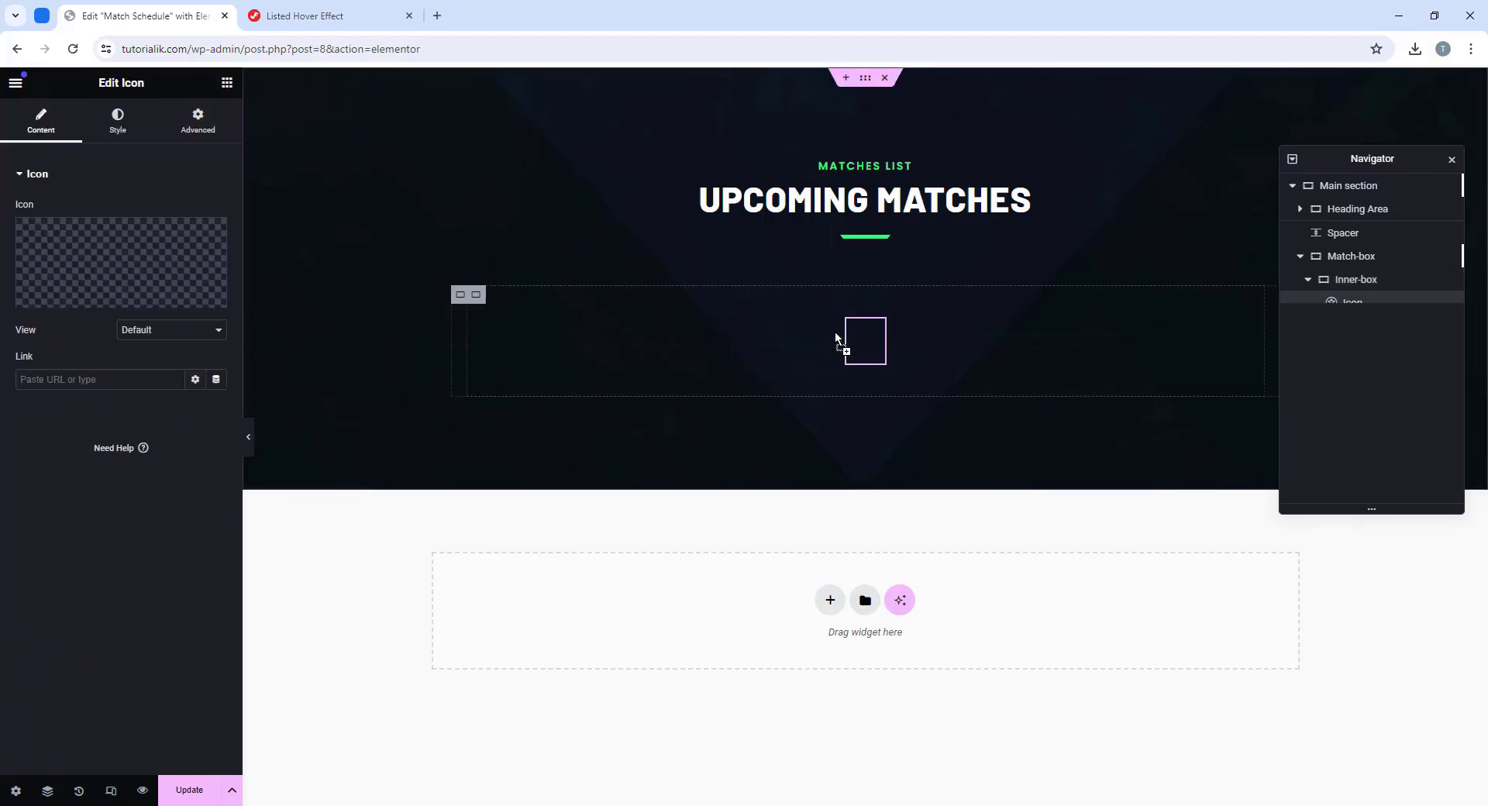
pyautogui.rightClick(1352, 304)
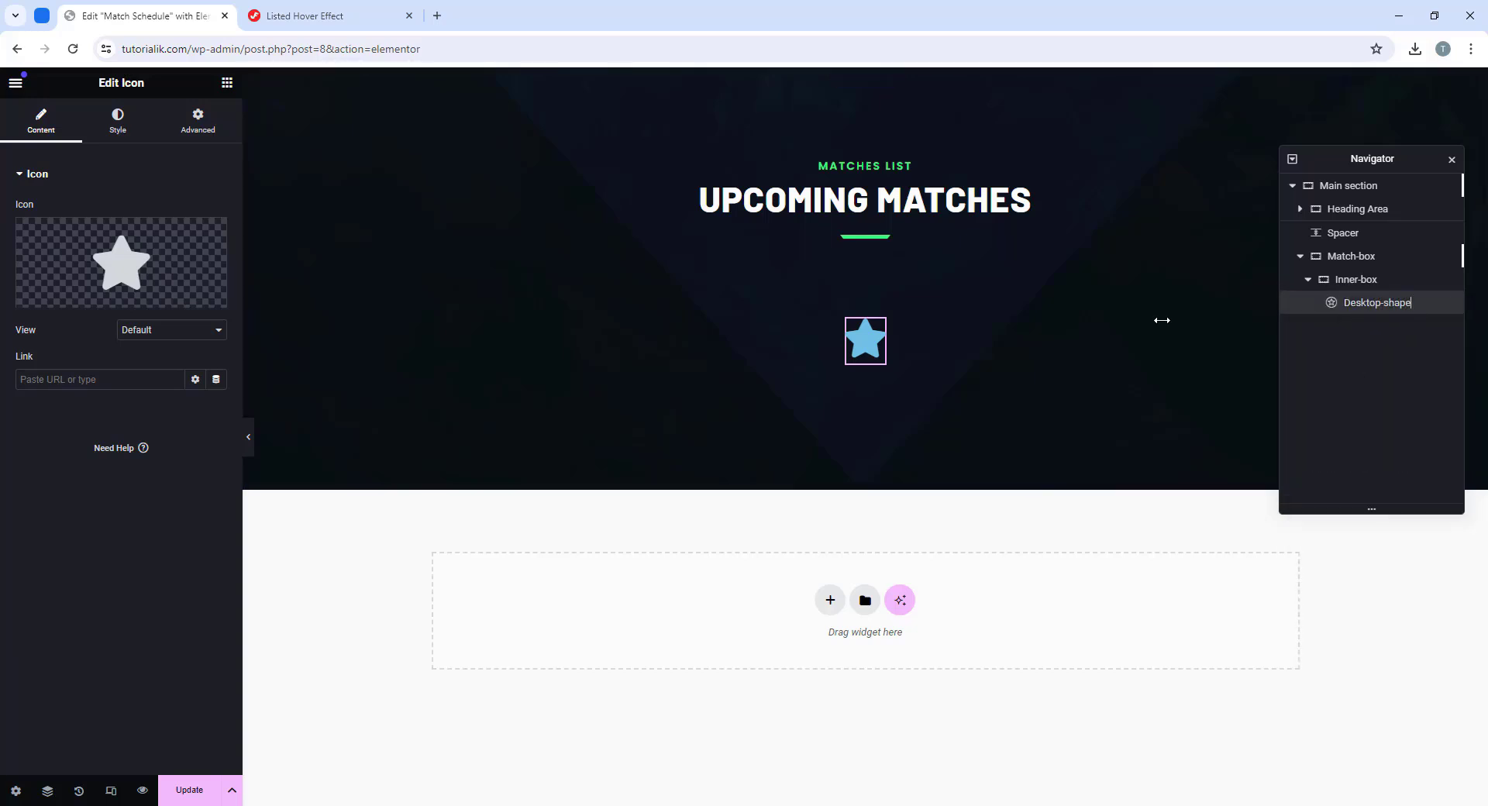
pyautogui.moveTo(121, 302)
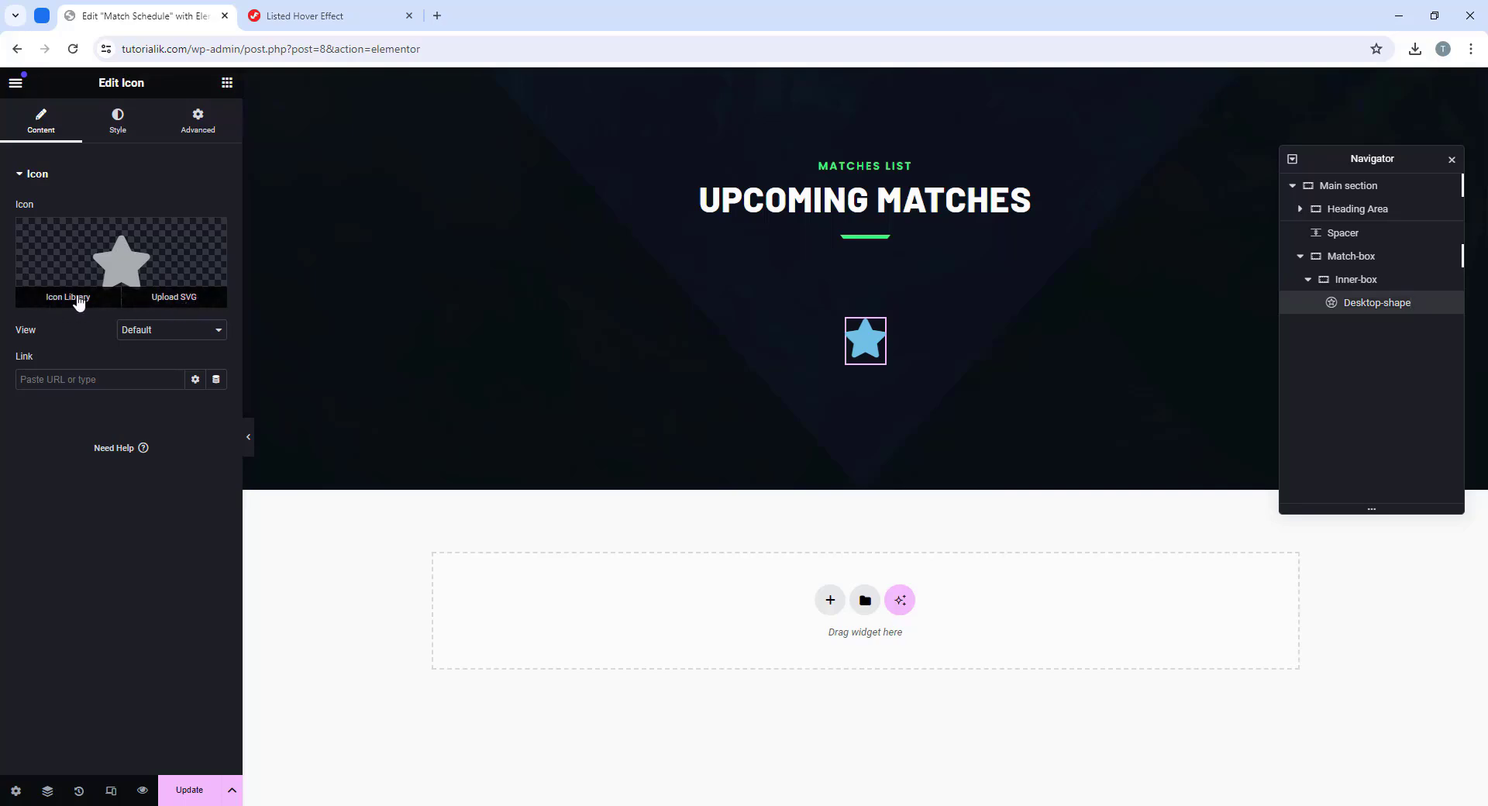
# Step: Enable unfiltered file uploads and upload the match and shape-bg SVG files from the Listed Hover Effect Assets folder to the media library
pyautogui.click(177, 301)
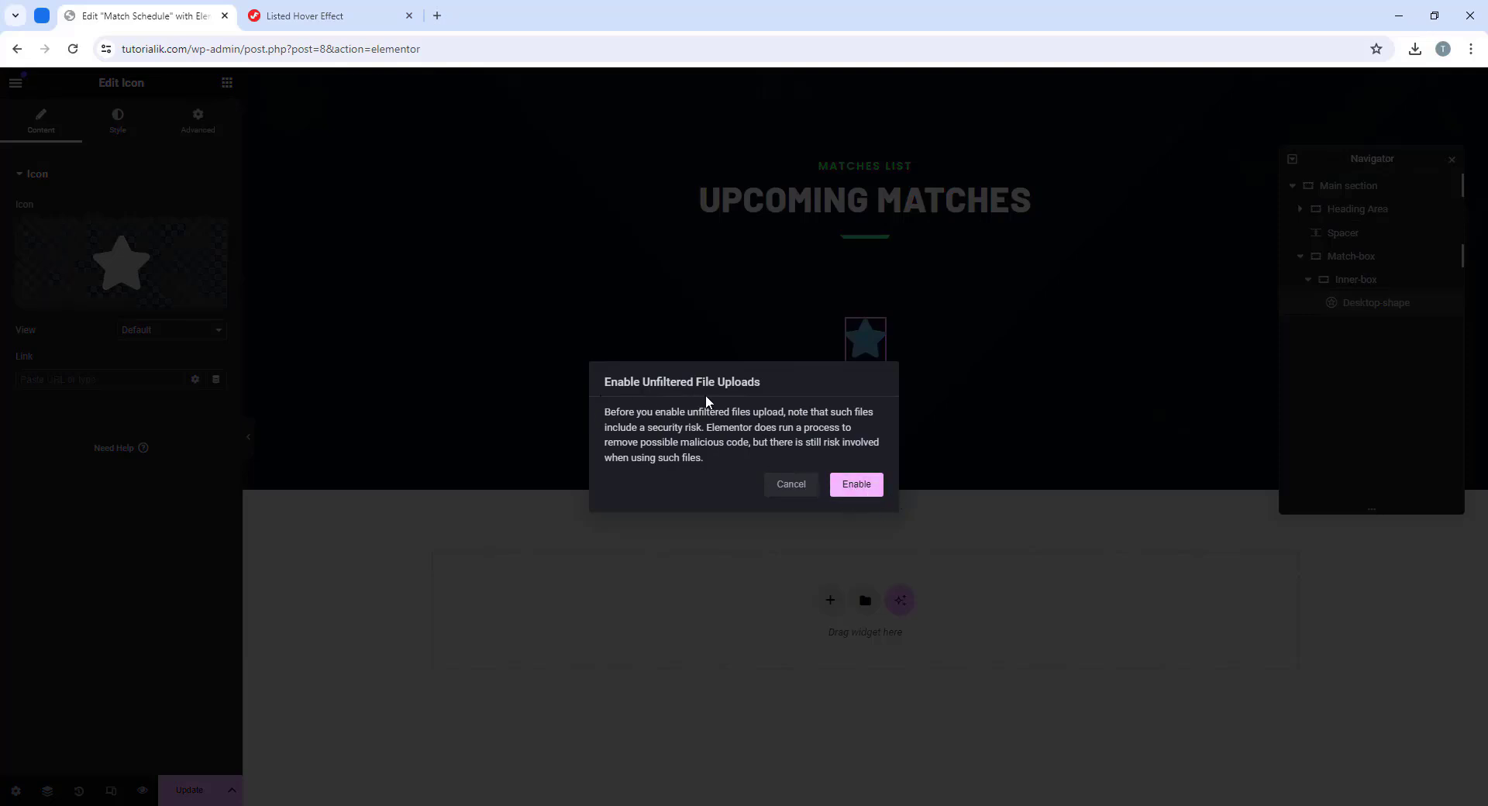
pyautogui.click(852, 487)
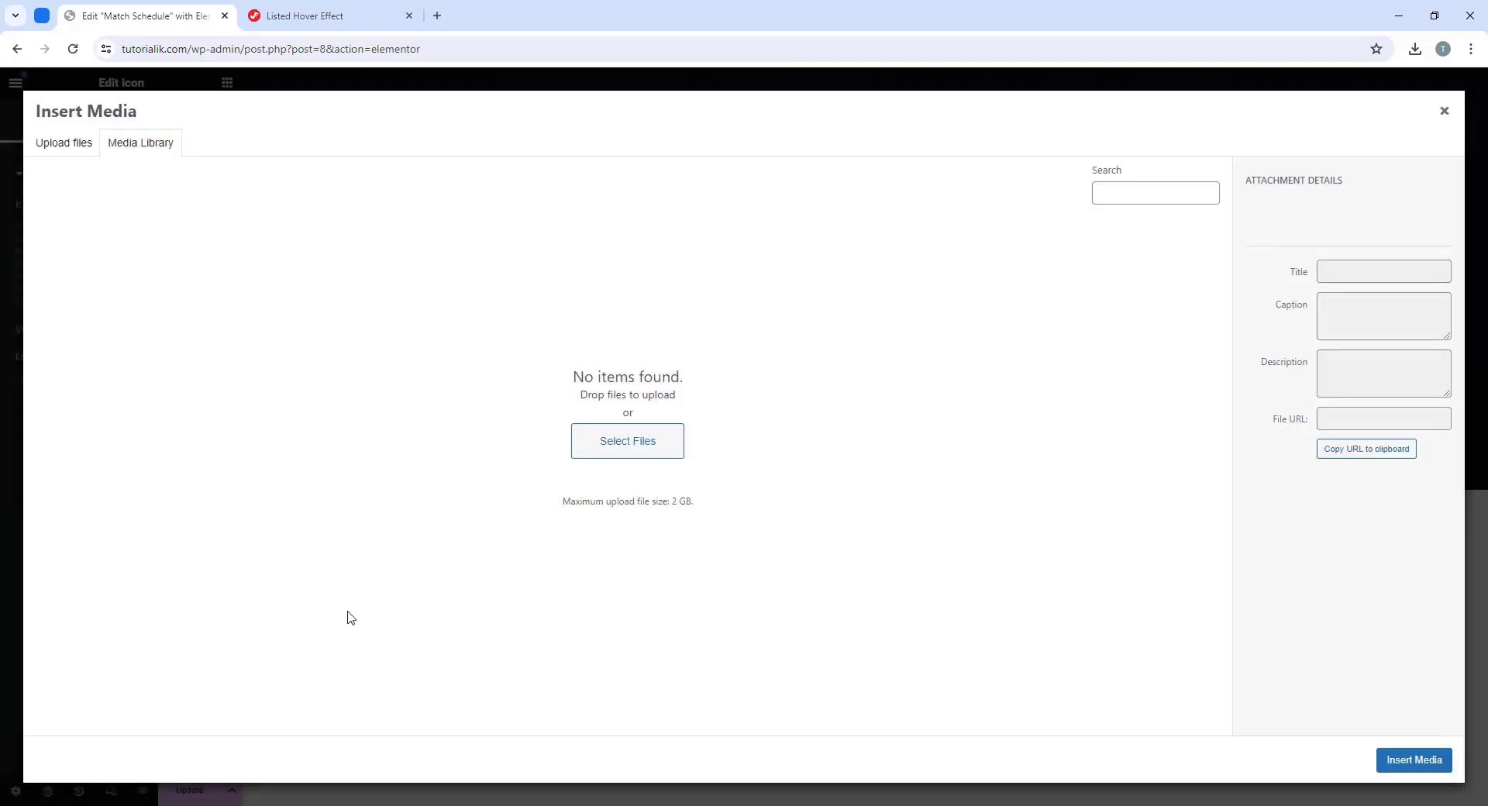
pyautogui.hotkey('alt', 'Tab')
pyautogui.moveTo(831, 153); pyautogui.dragTo(867, 234)
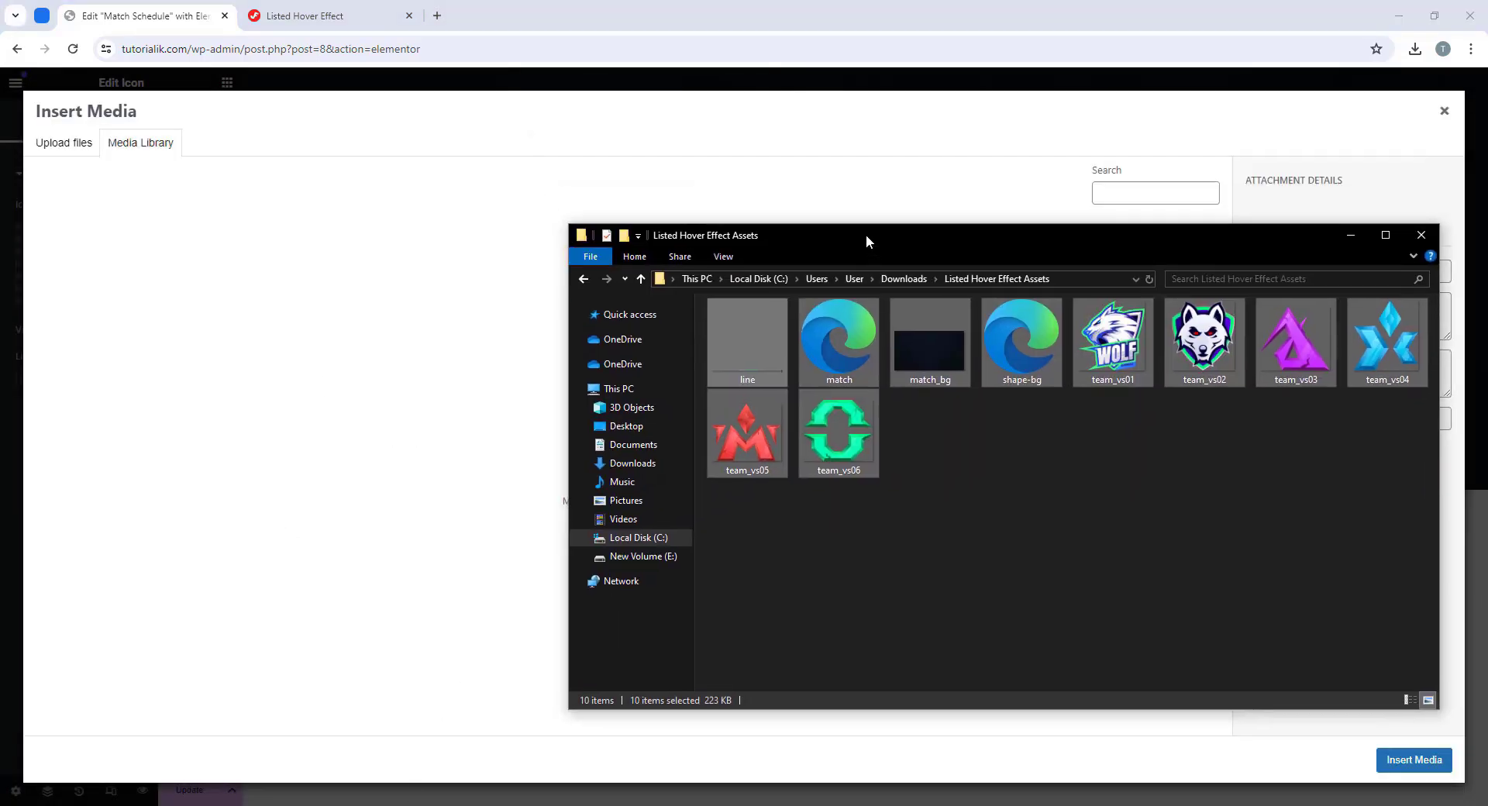
pyautogui.keyDown('ctrl'); pyautogui.click(833, 333); pyautogui.keyUp('ctrl')
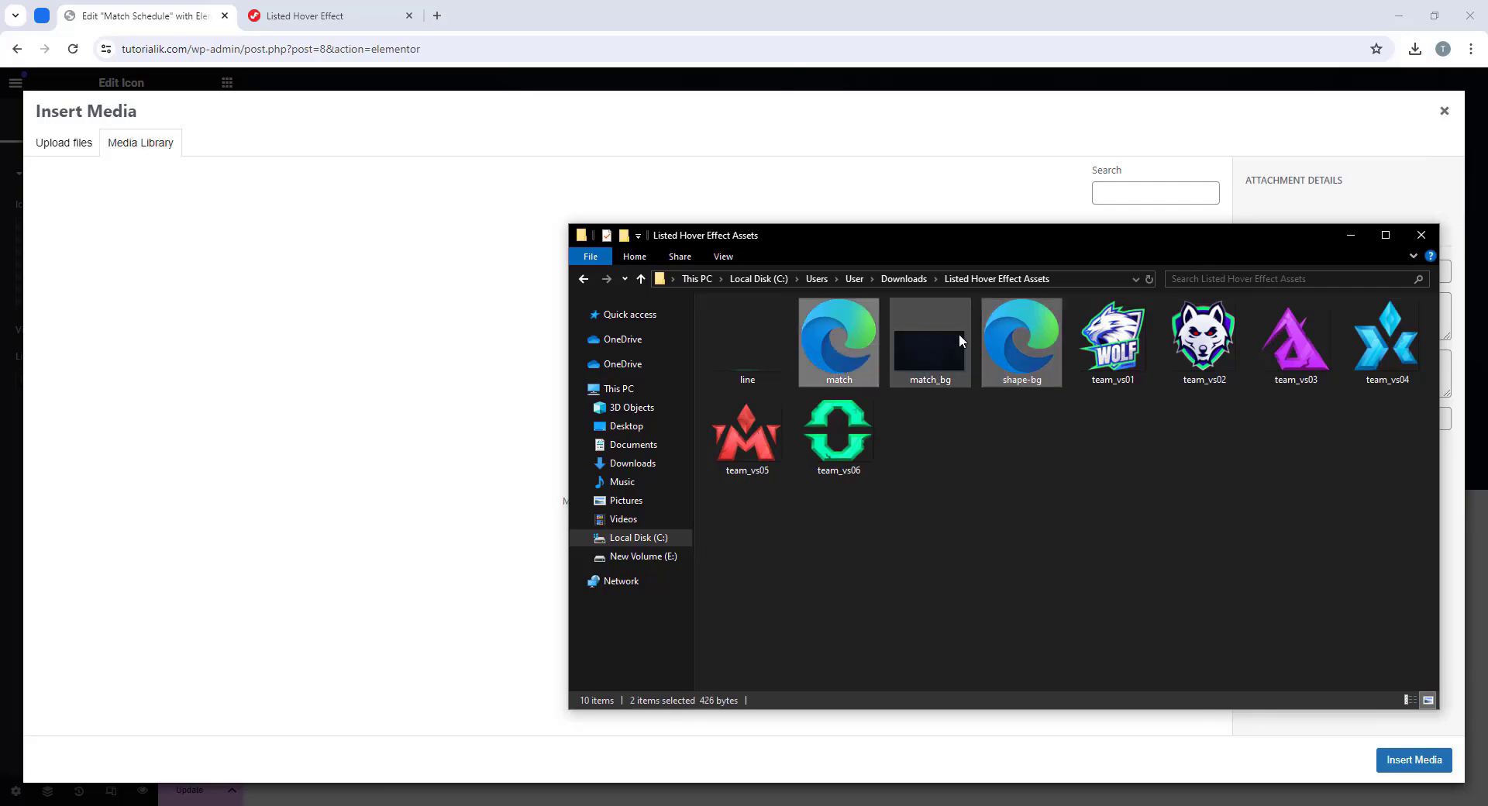
pyautogui.click(827, 369)
pyautogui.moveTo(871, 379); pyautogui.dragTo(295, 350)
pyautogui.click(349, 805)
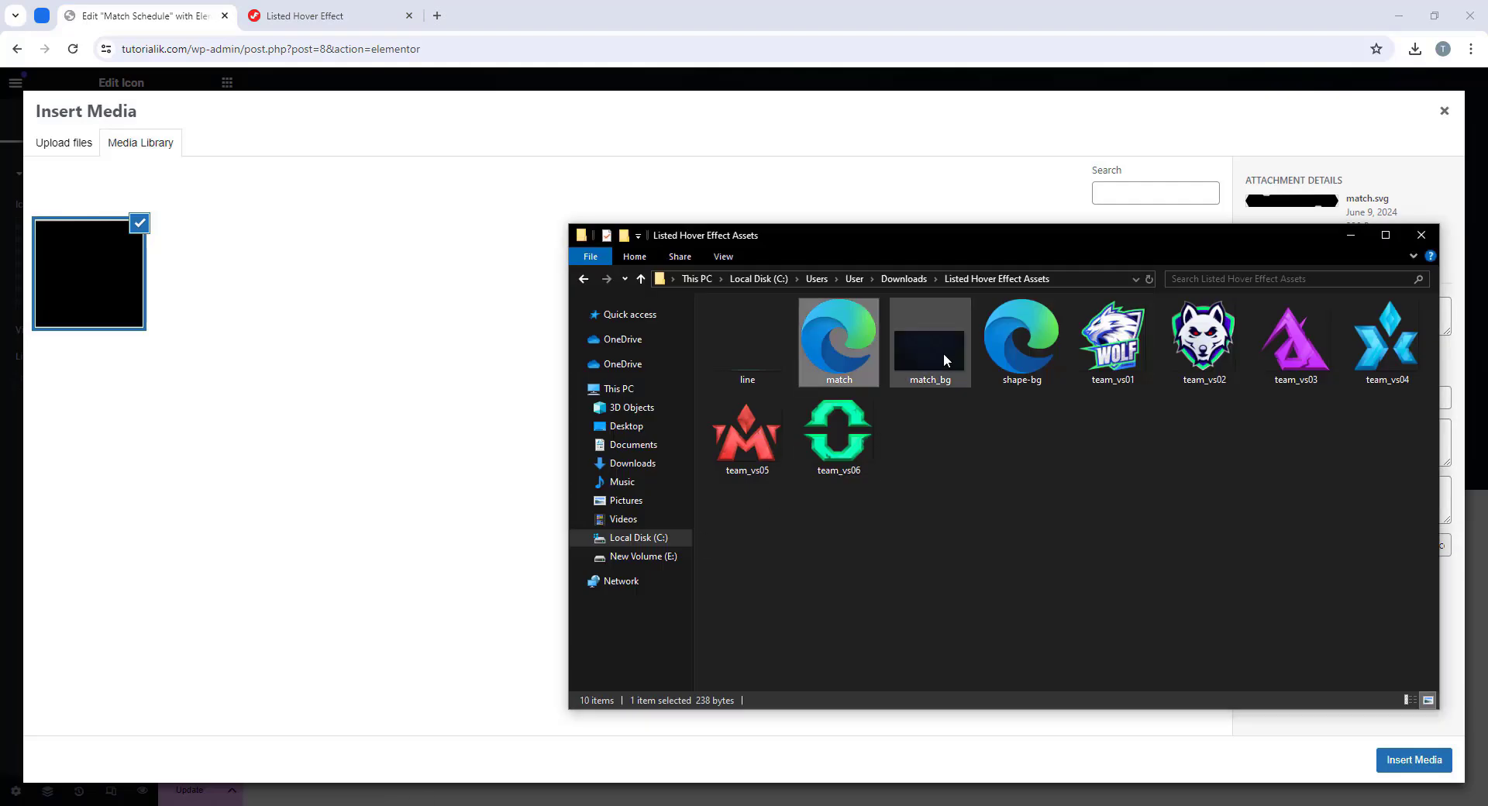
pyautogui.moveTo(1018, 356); pyautogui.dragTo(233, 418)
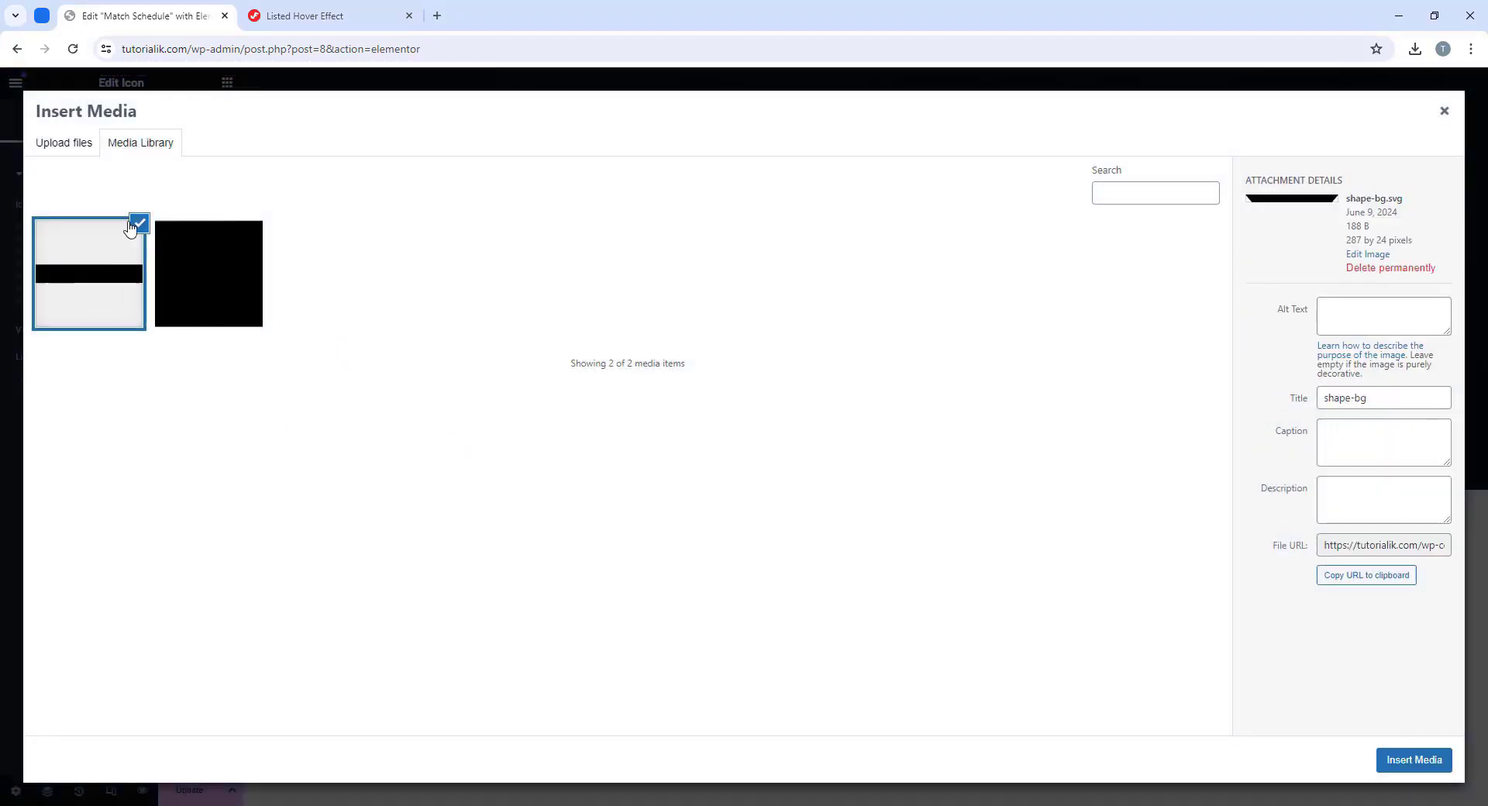
# Step: Insert match.svg from the media library as the Desktop-shape icon
pyautogui.click(115, 279)
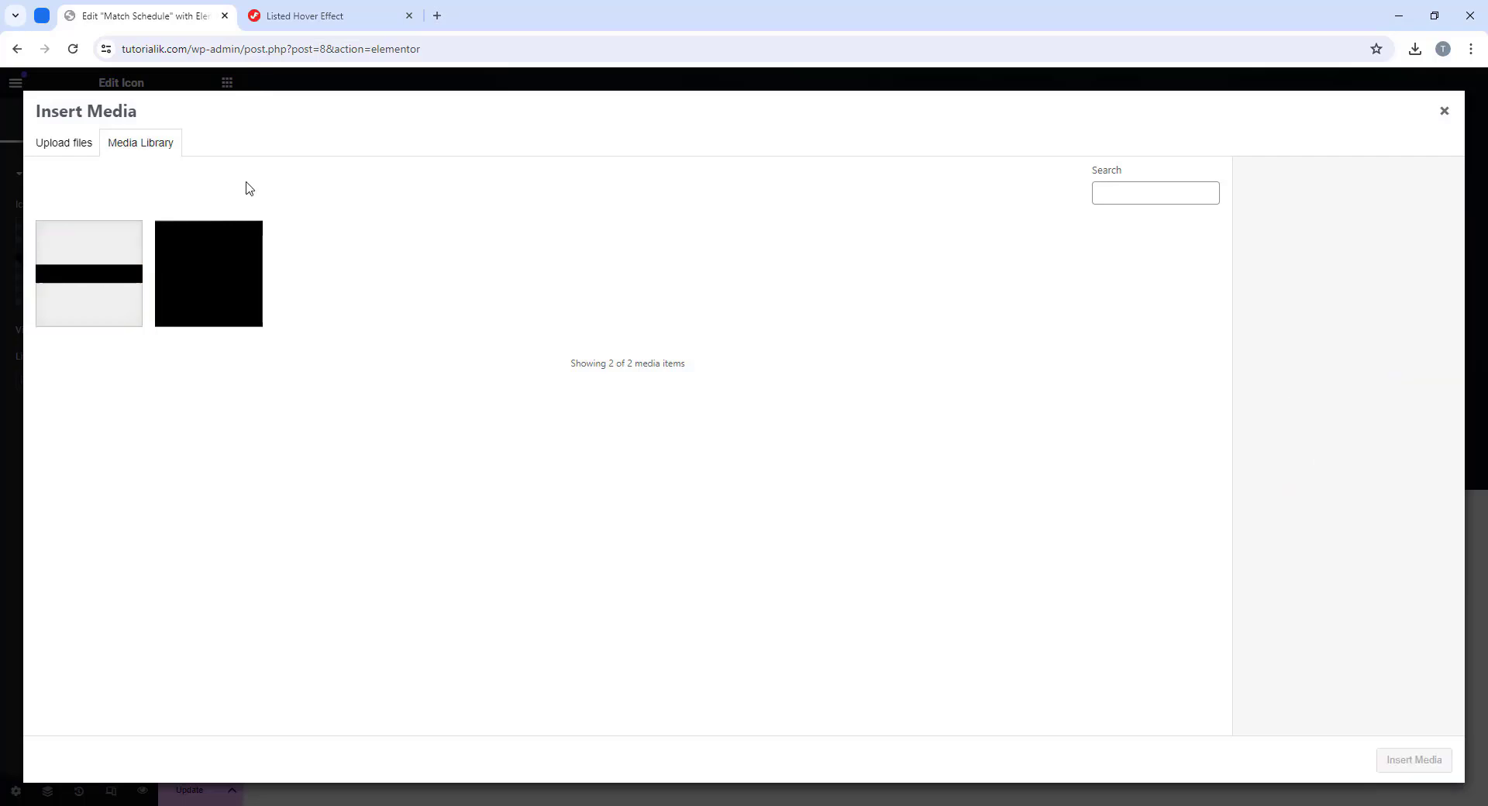
pyautogui.click(233, 266)
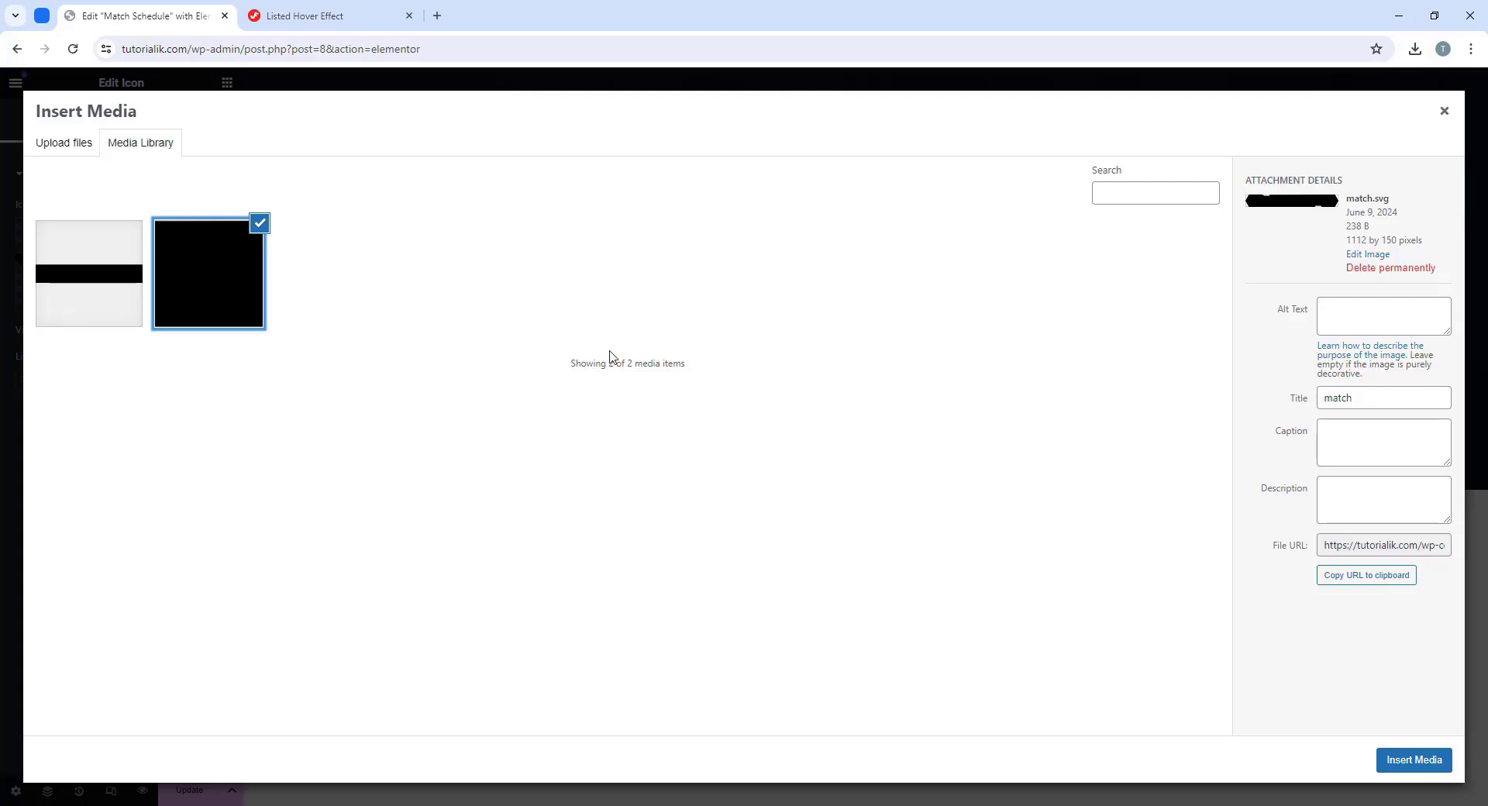
pyautogui.click(1422, 762)
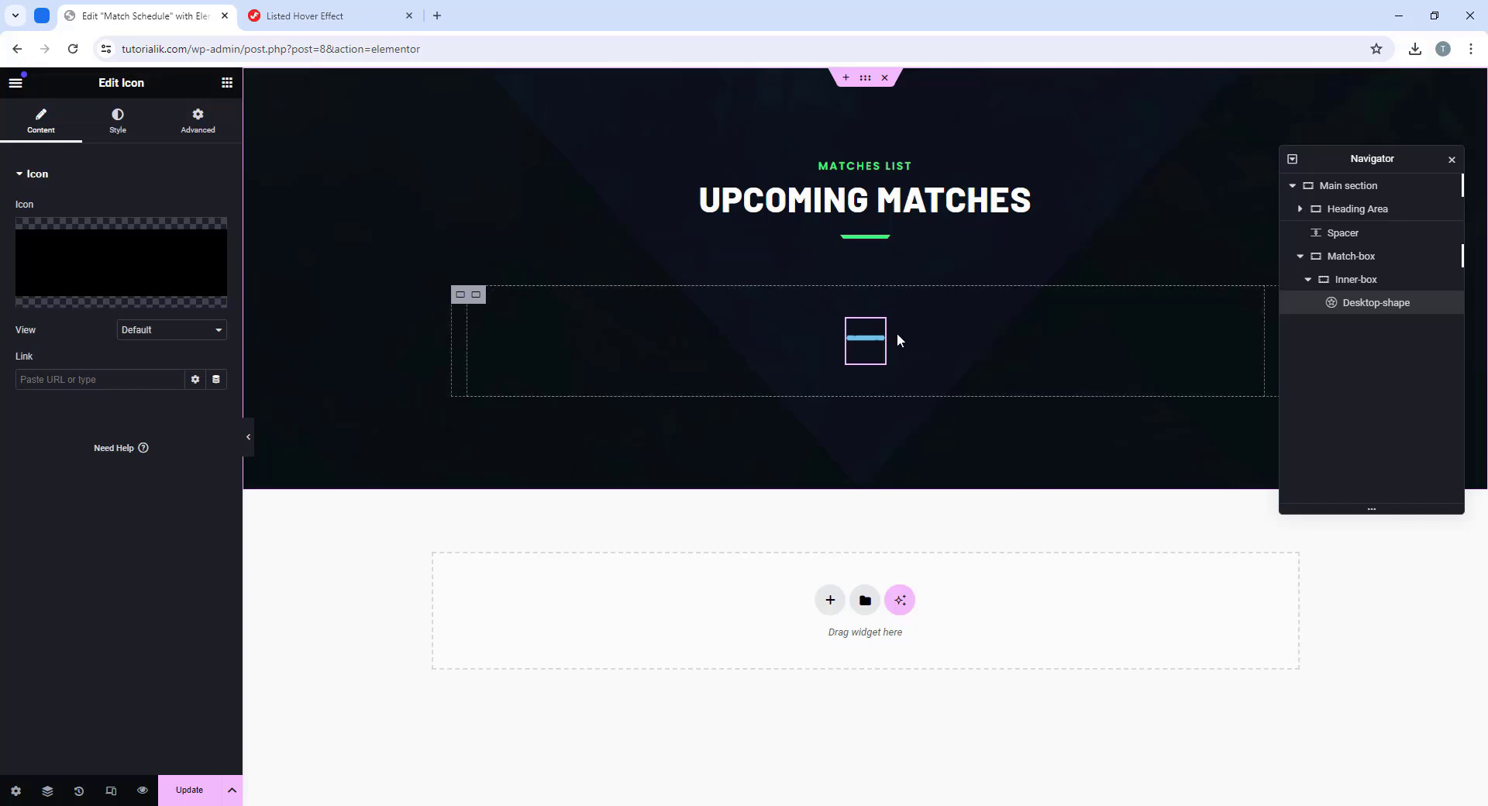
# Step: Set the Desktop-shape icon's primary colour to #0f1c23 and its size to 100%
pyautogui.click(124, 130)
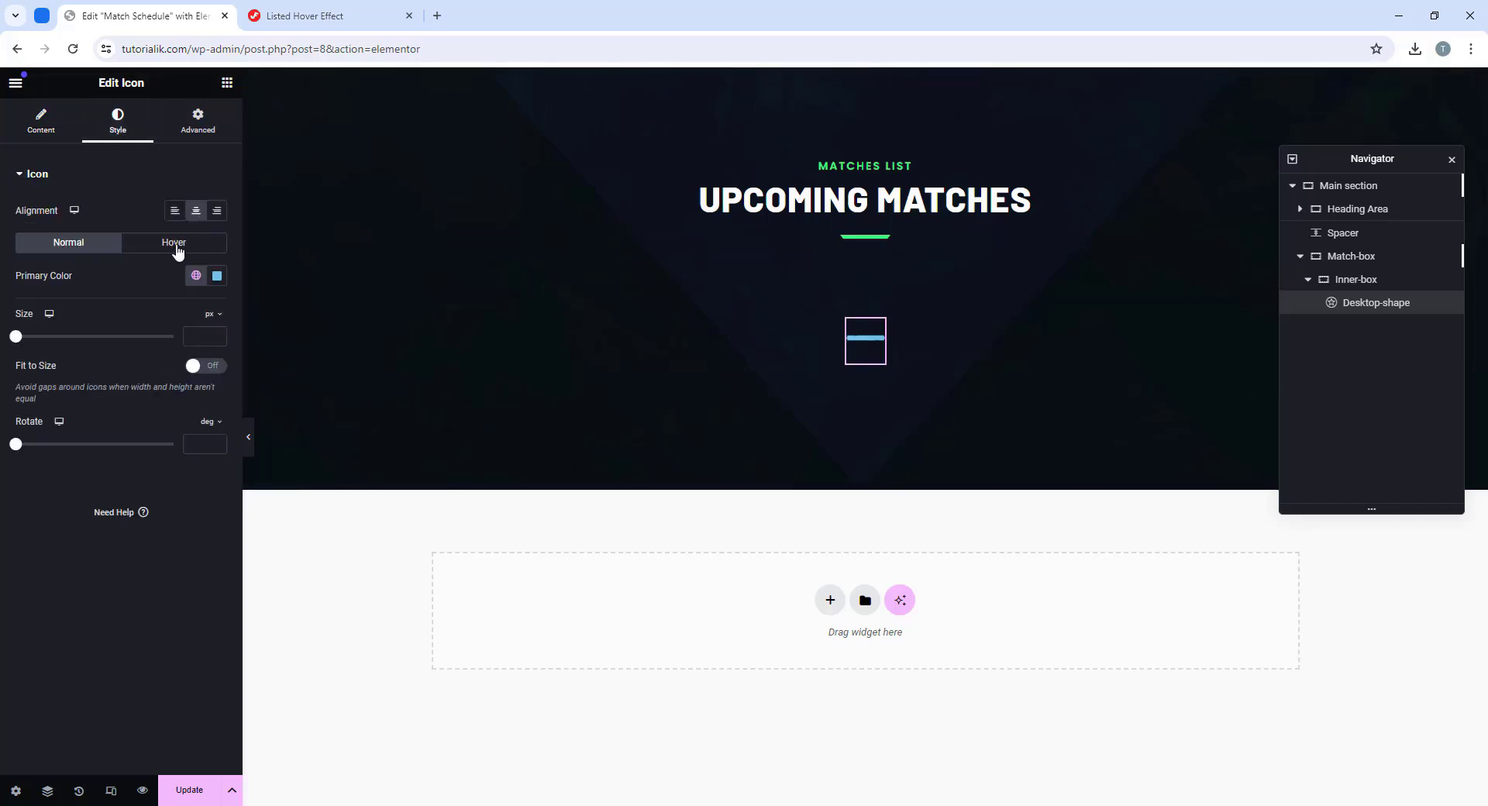
pyautogui.click(217, 275)
pyautogui.write('#0f1c')
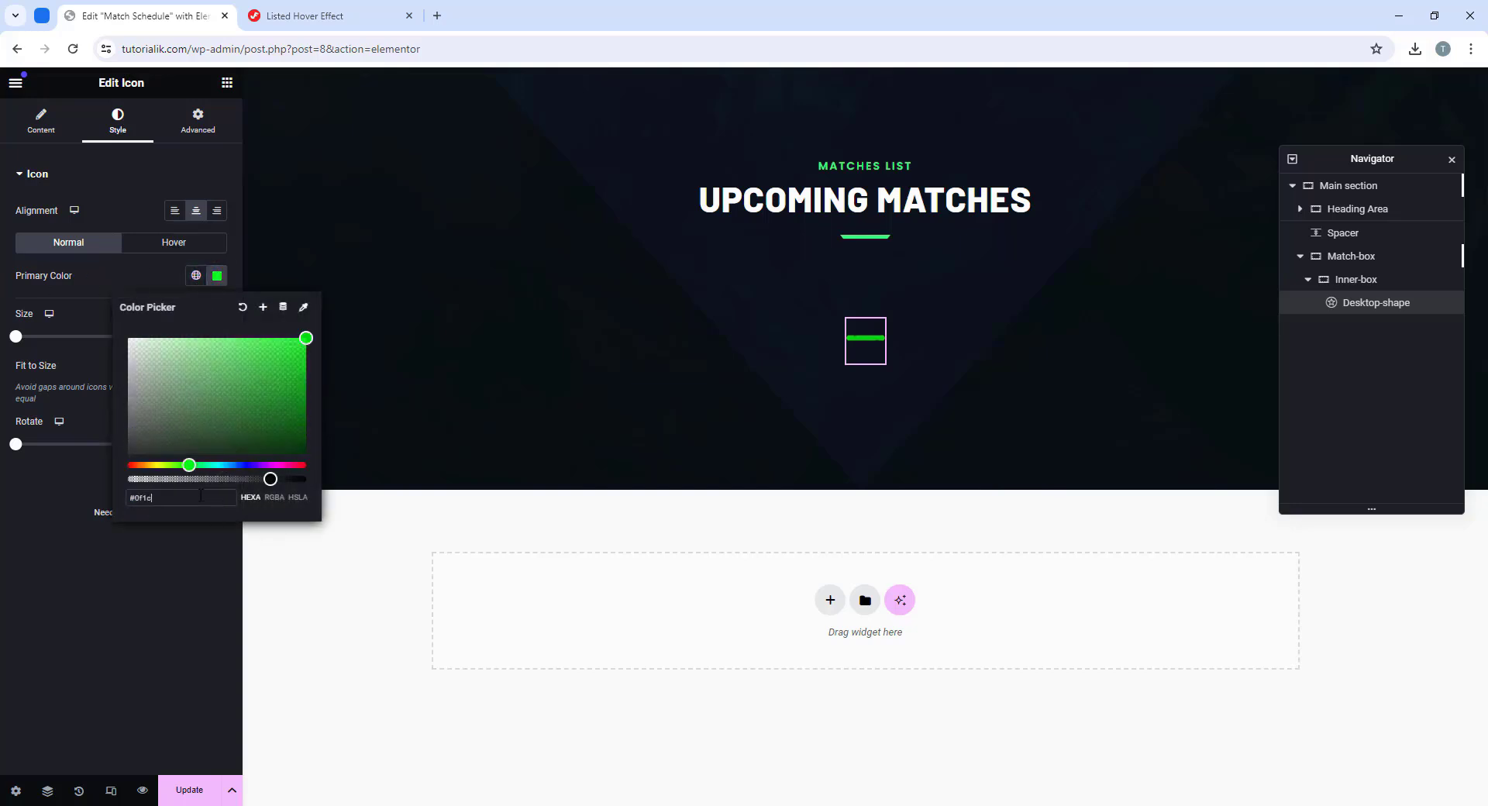
pyautogui.write('23')
pyautogui.press('Return')
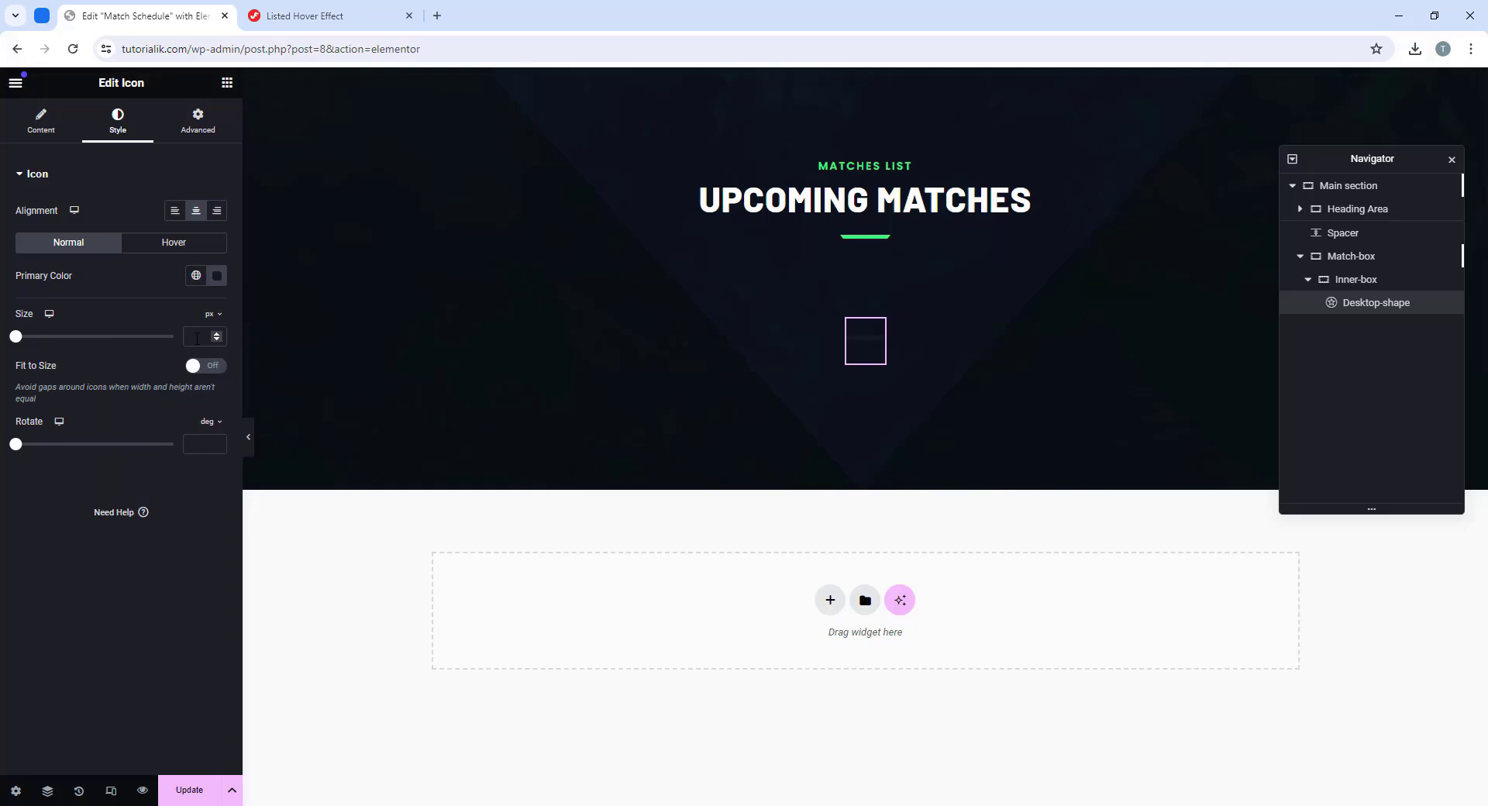
pyautogui.click(211, 314)
pyautogui.click(203, 336)
pyautogui.write('100')
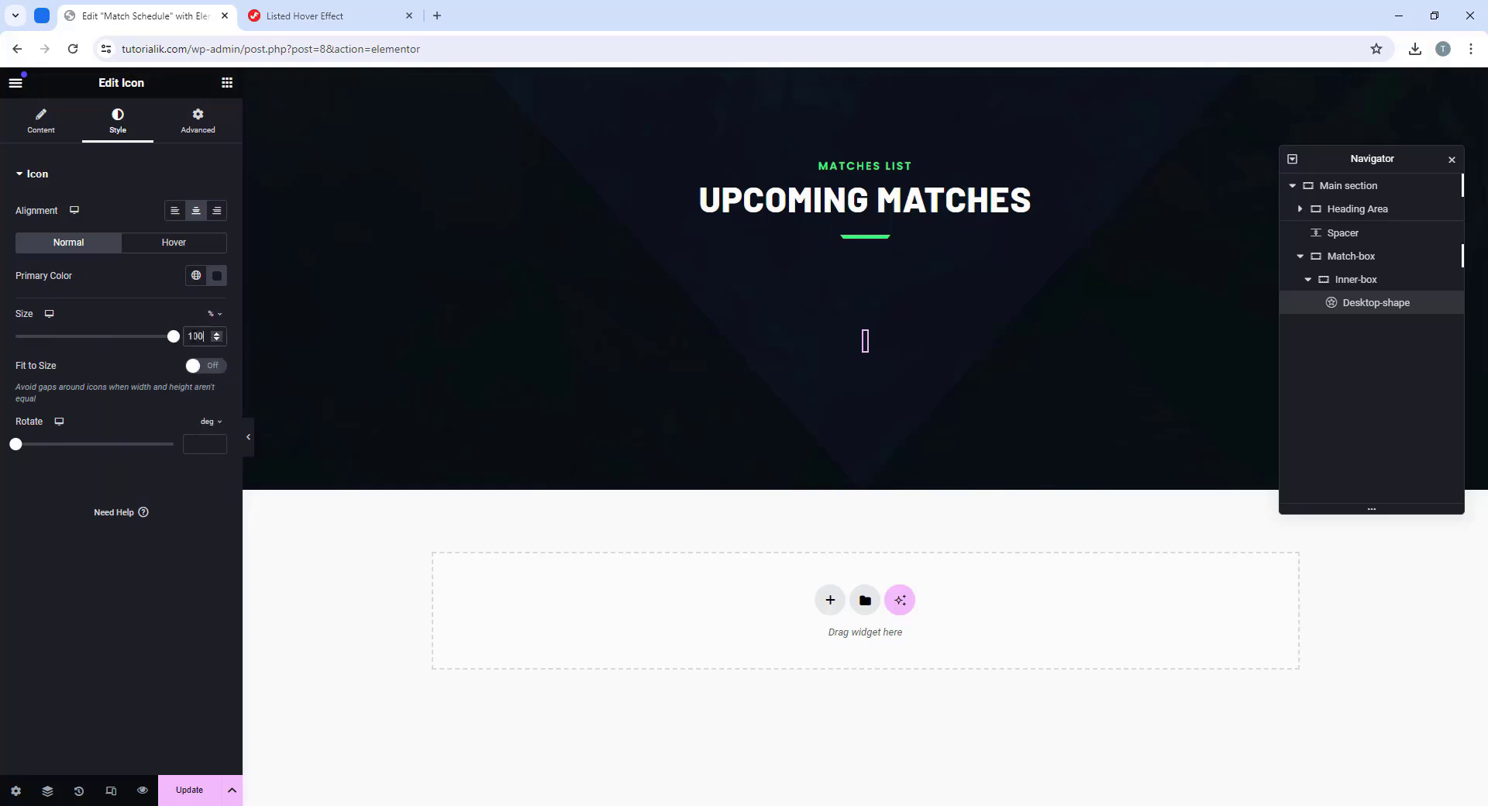
# Step: Position the Desktop-shape icon absolutely with 0 horizontal and vertical offsets and a z-index of -1
pyautogui.click(198, 123)
pyautogui.scroll(-1, 166, 335)
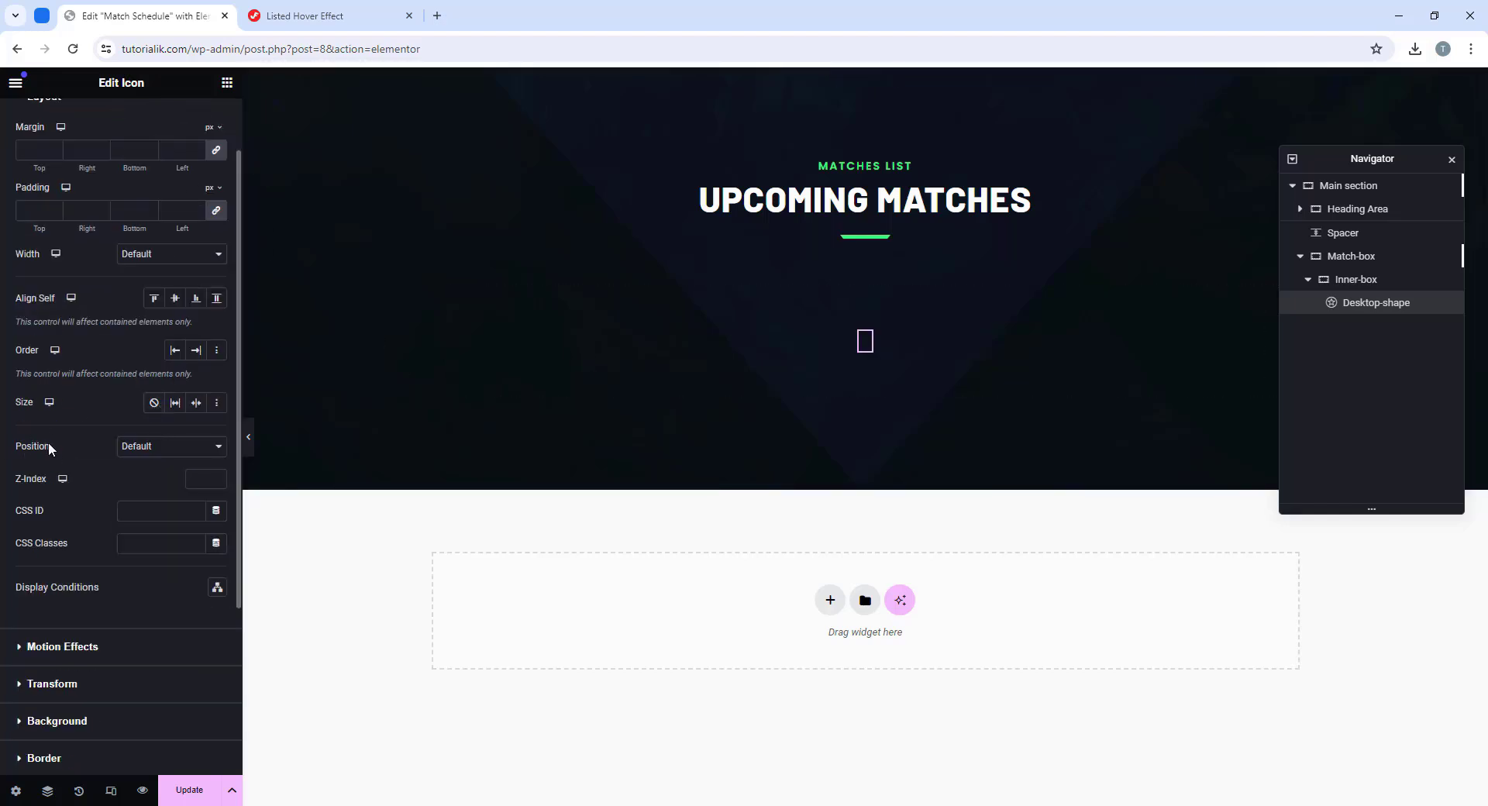
pyautogui.click(143, 447)
pyautogui.click(146, 474)
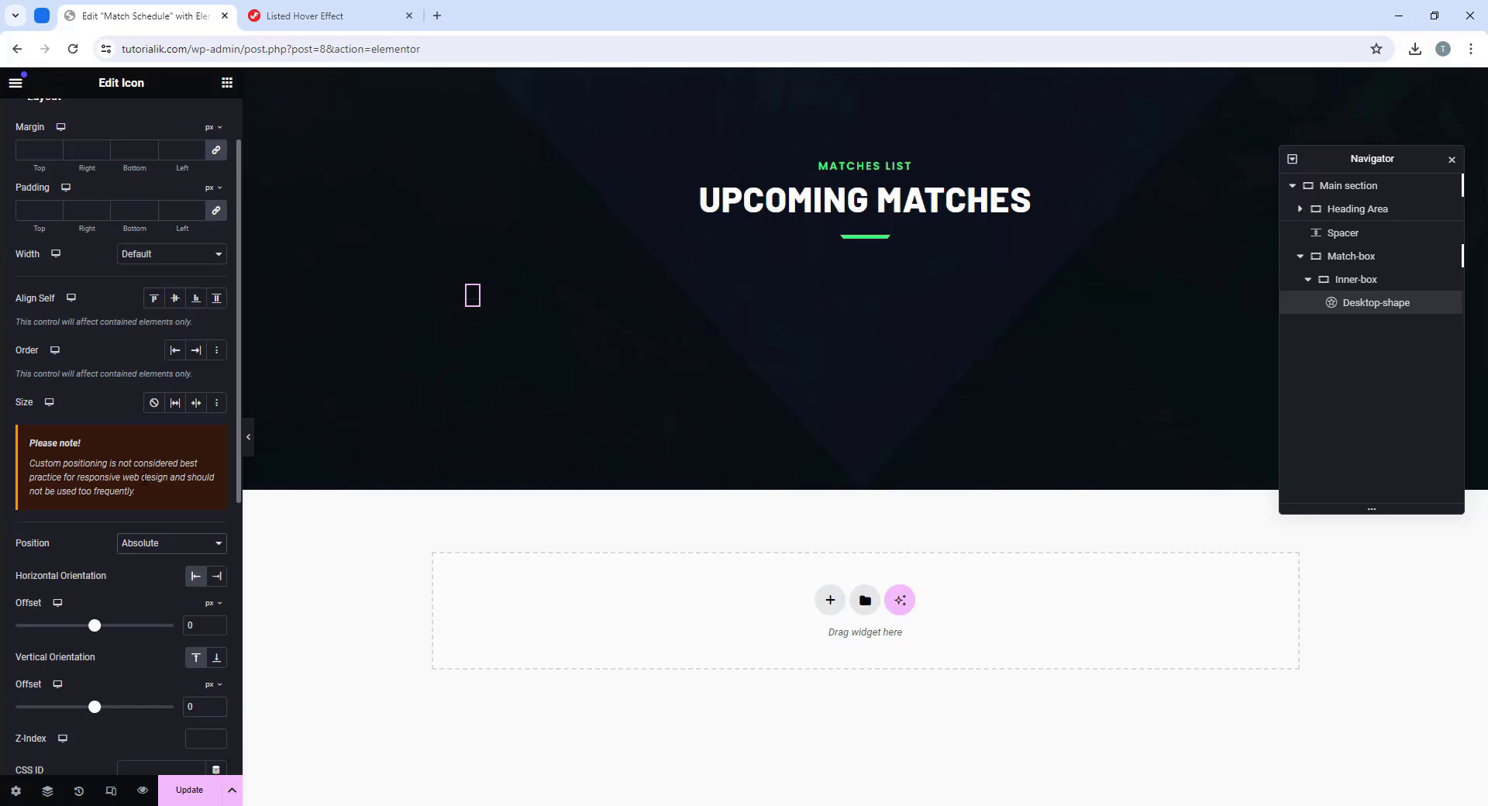
pyautogui.scroll(-2, 144, 479)
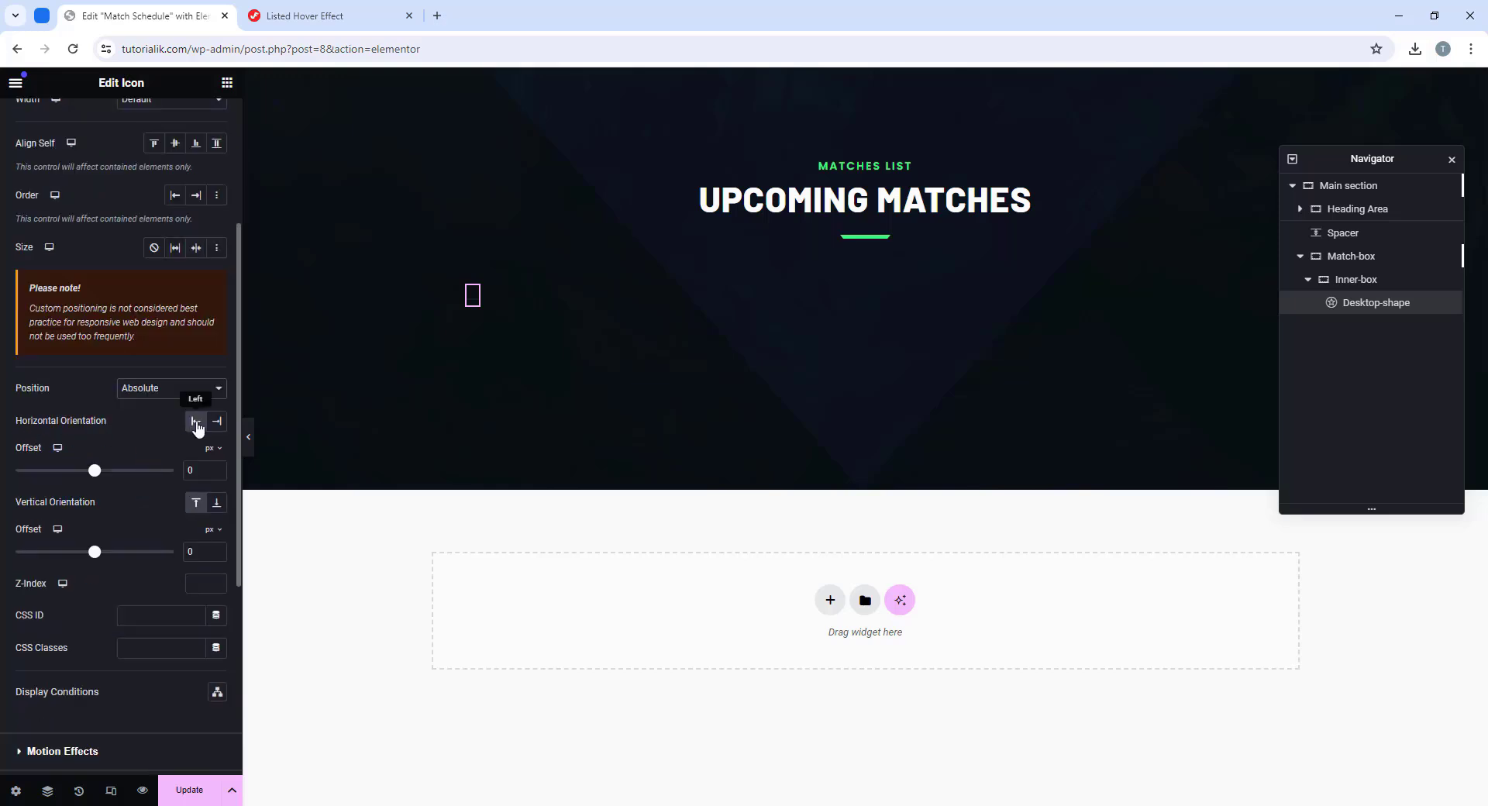
pyautogui.click(188, 471)
pyautogui.click(187, 551)
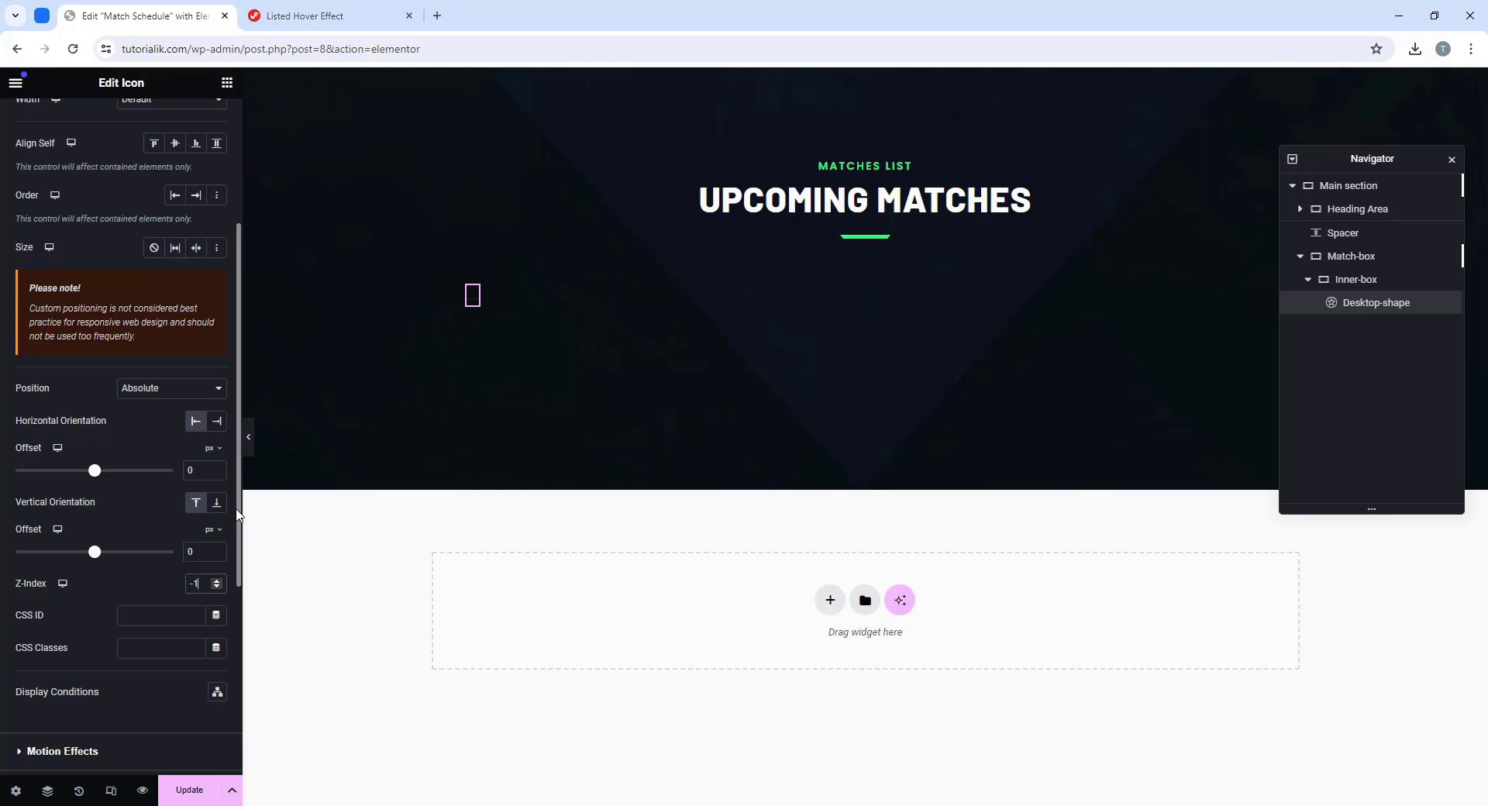
# Step: Switch to the Listed Hover Effect page and copy the svg-icon class from All Effect CSS Classes
pyautogui.click(312, 8)
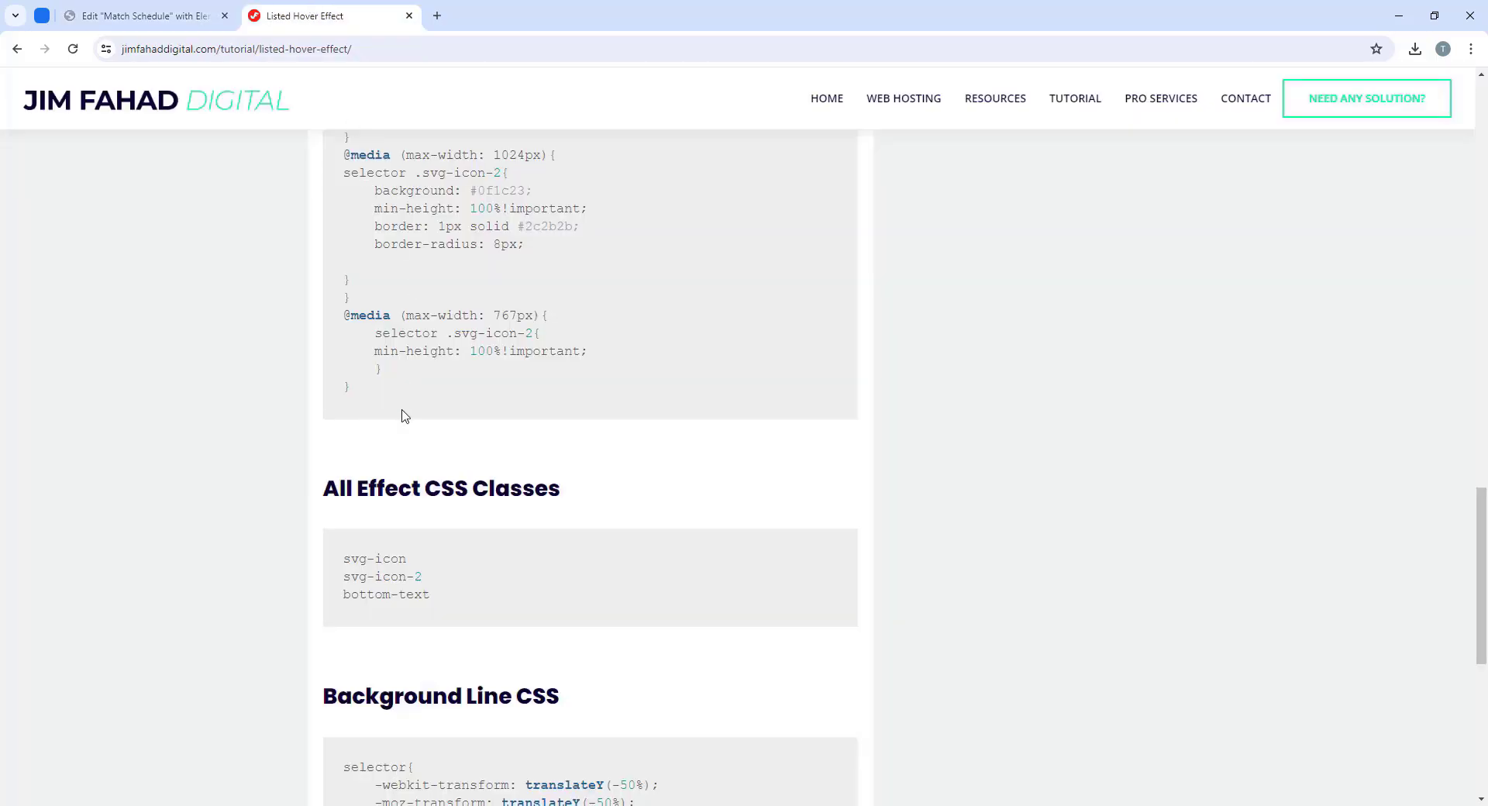
pyautogui.scroll(3, 353, 603)
pyautogui.moveTo(361, 562); pyautogui.dragTo(341, 403)
pyautogui.scroll(-12, 465, 432)
pyautogui.click(471, 435)
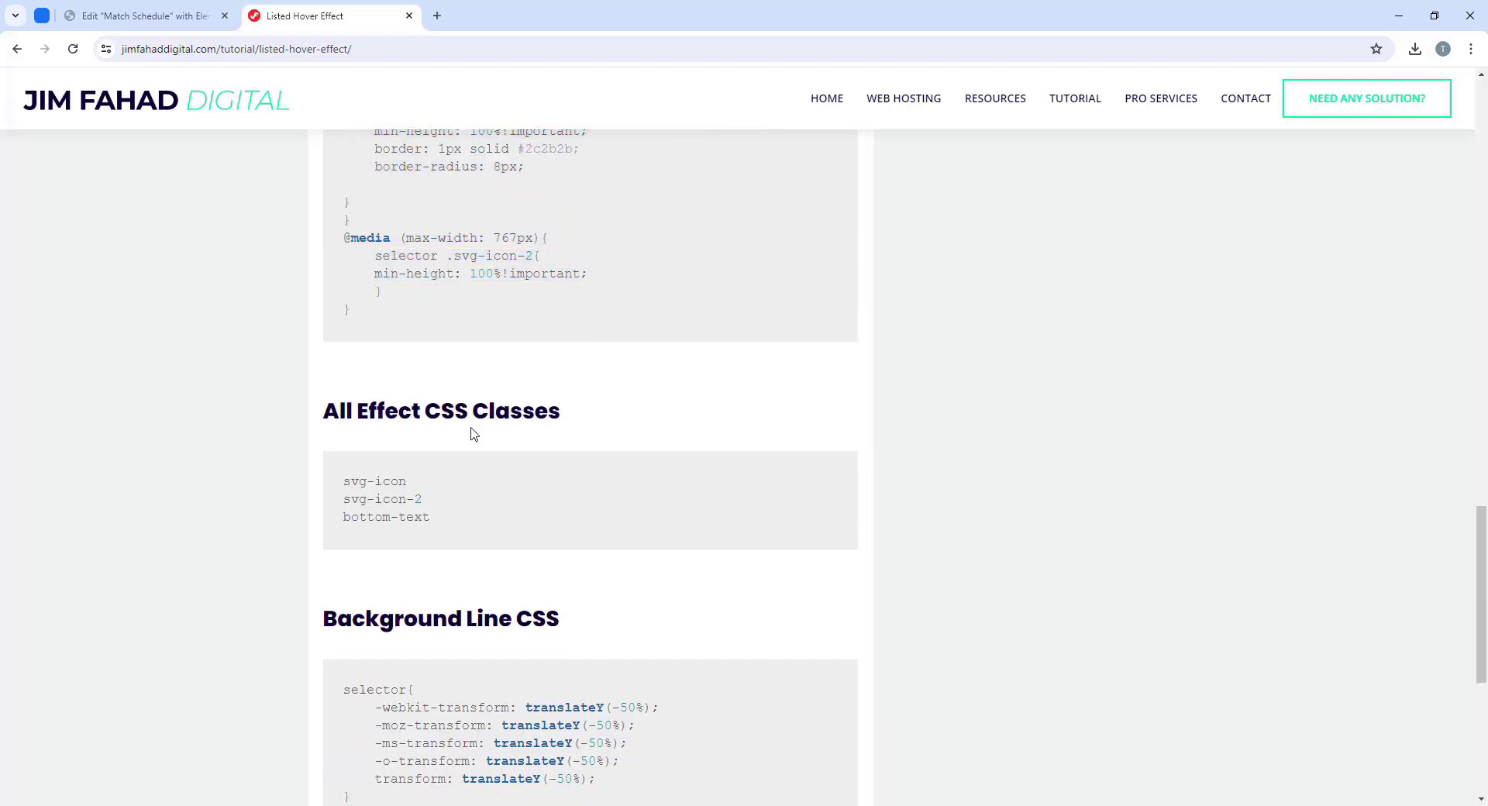
pyautogui.scroll(4, 510, 322)
pyautogui.scroll(2, 509, 318)
pyautogui.scroll(-7, 496, 303)
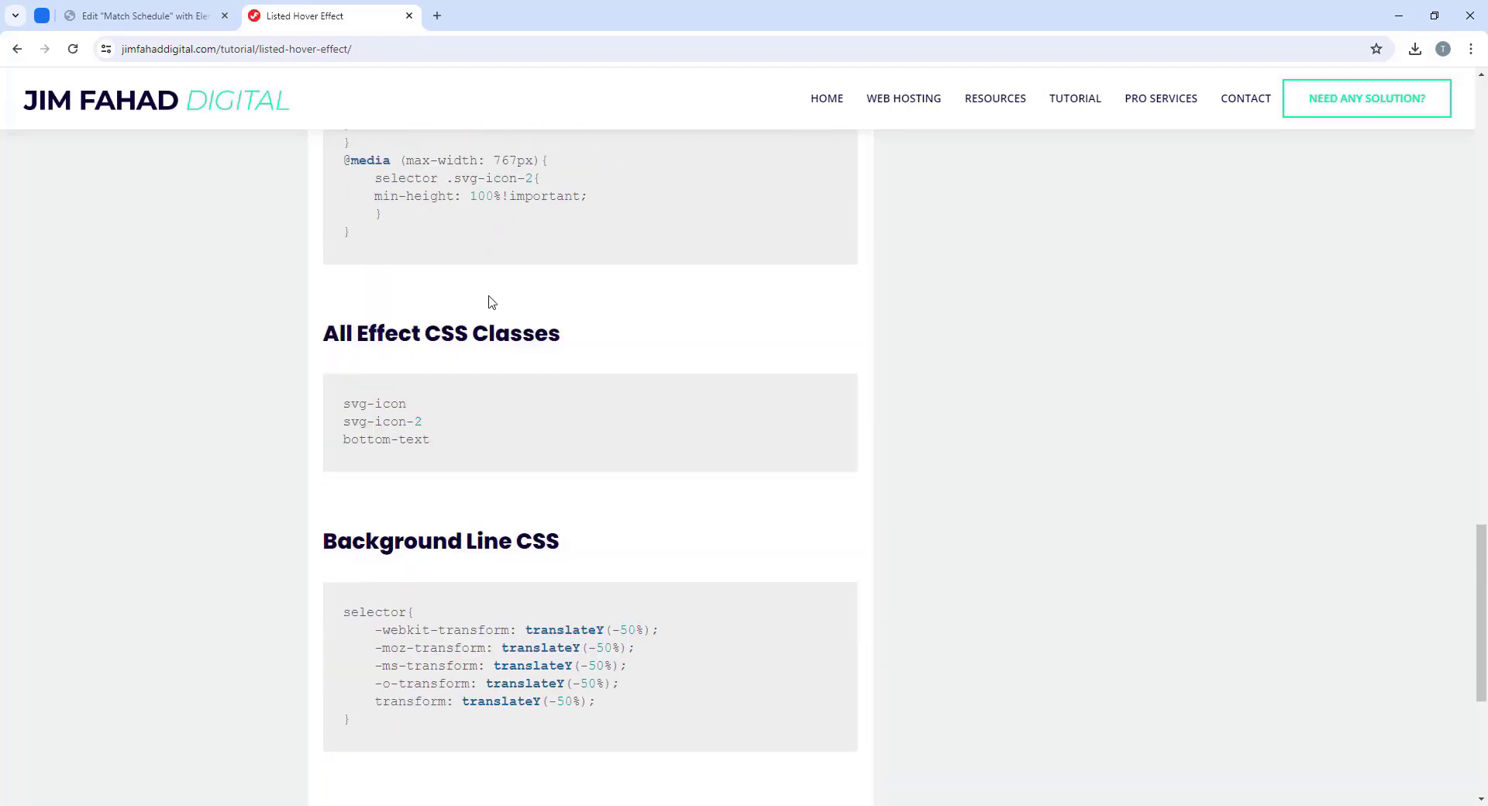
pyautogui.moveTo(410, 407); pyautogui.dragTo(343, 406)
pyautogui.click(471, 415)
pyautogui.rightClick(392, 405)
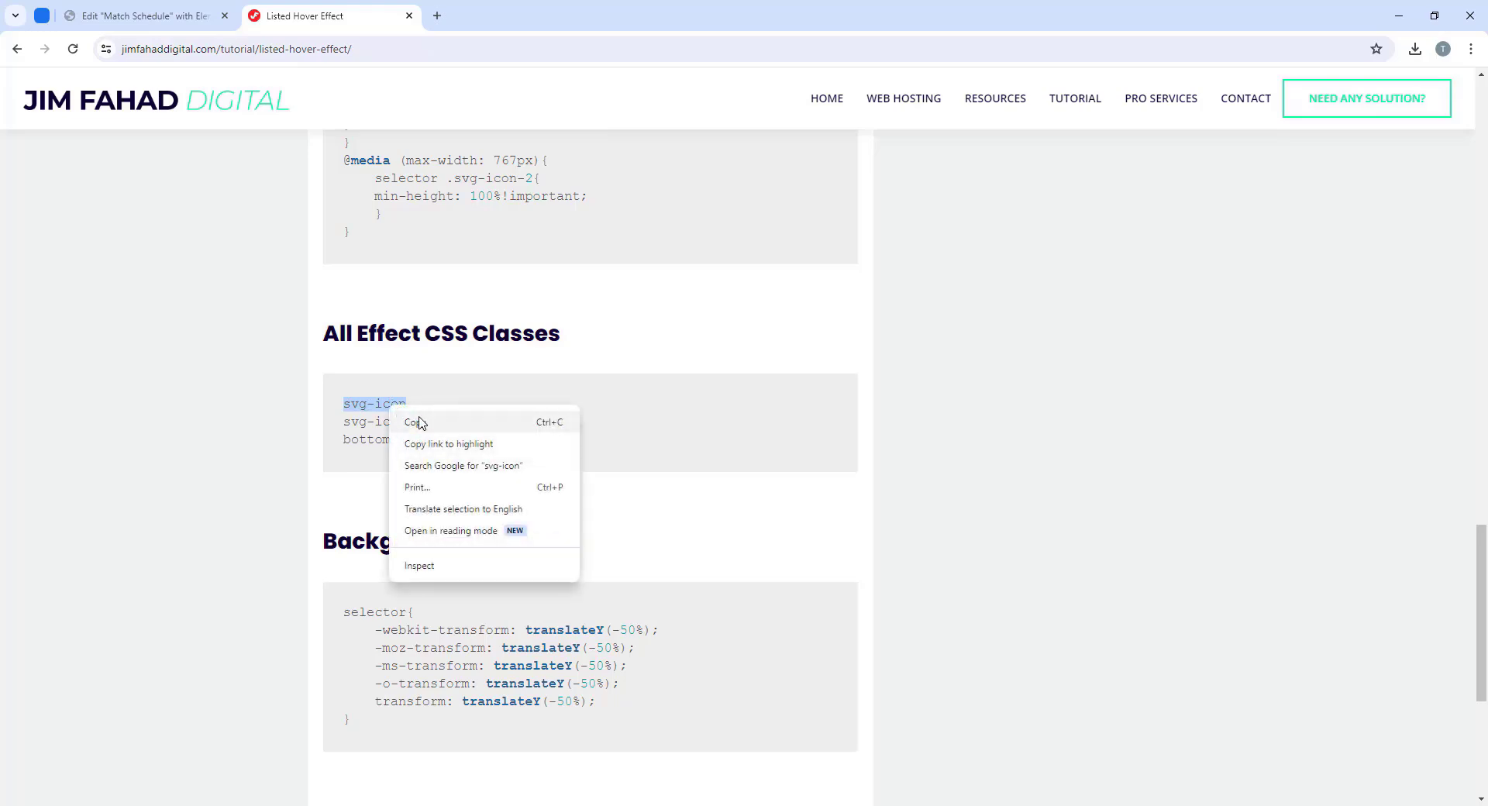
pyautogui.click(426, 421)
# Step: Return to the Elementor editor and assign the CSS class svg-icon to the Desktop-shape icon
pyautogui.click(138, 11)
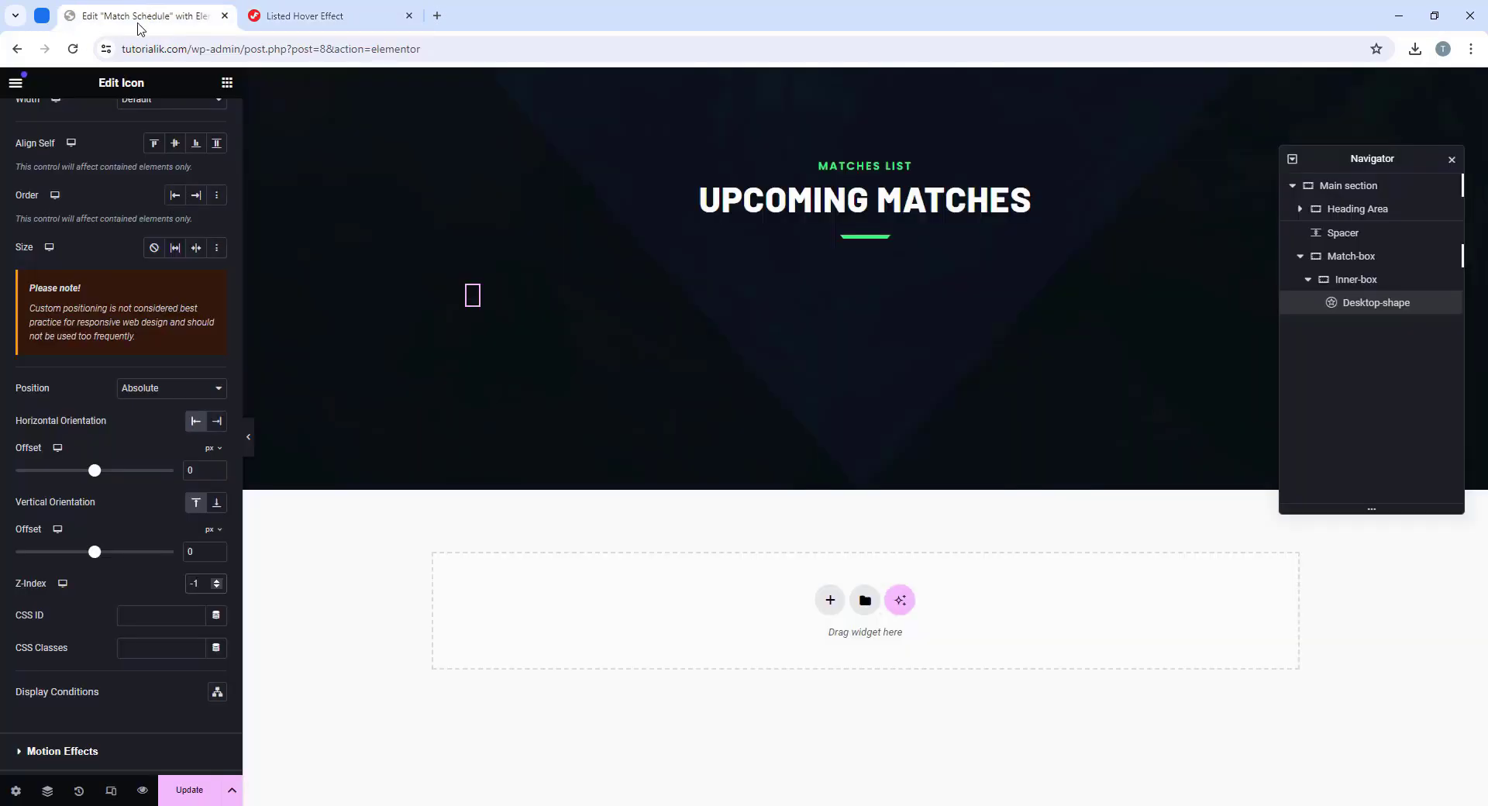
pyautogui.scroll(-1, 125, 349)
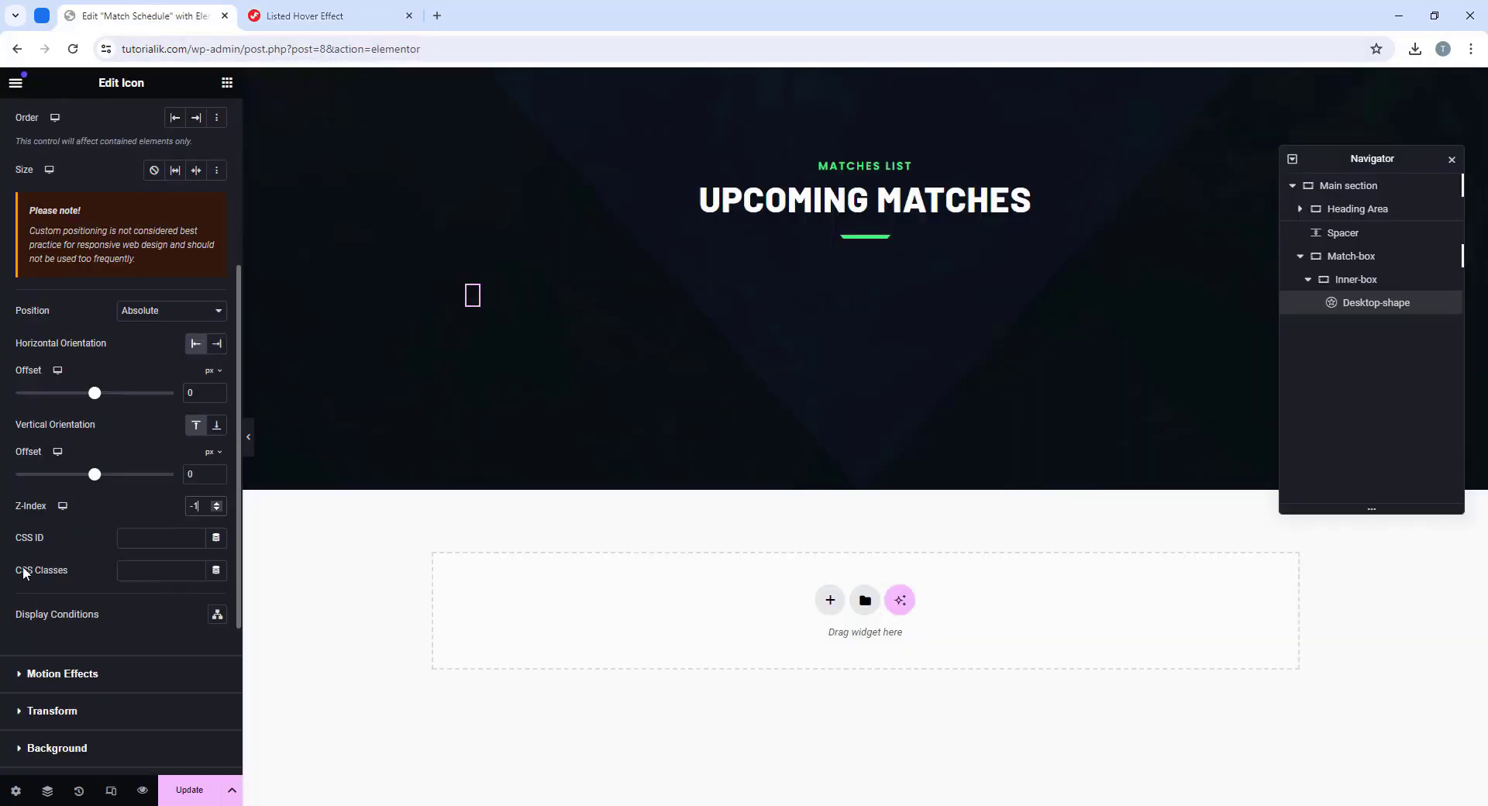
pyautogui.rightClick(154, 572)
pyautogui.click(203, 394)
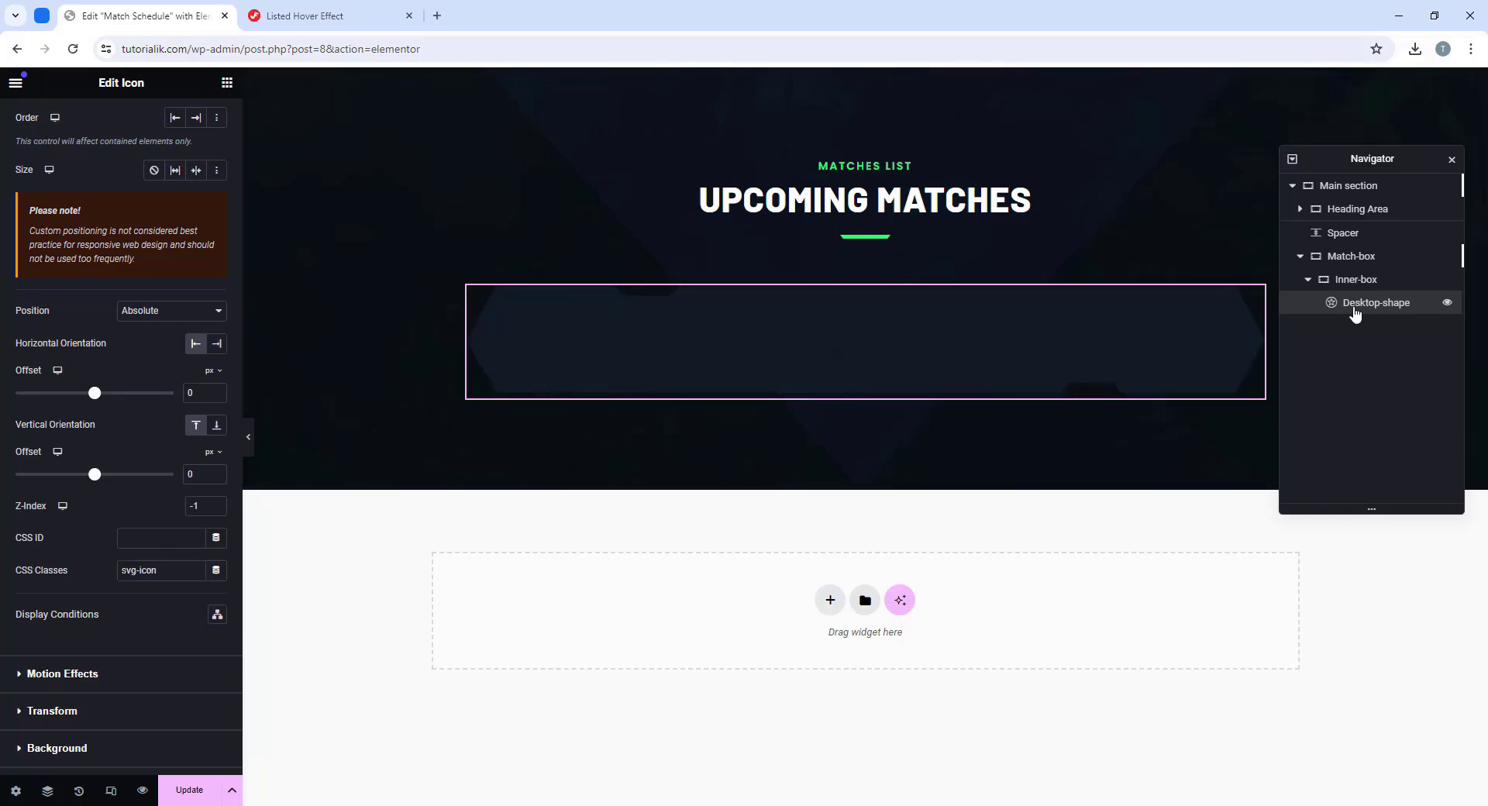
# Step: Add an Image widget and place it inside the Inner-box, directly below Desktop-shape
pyautogui.click(227, 82)
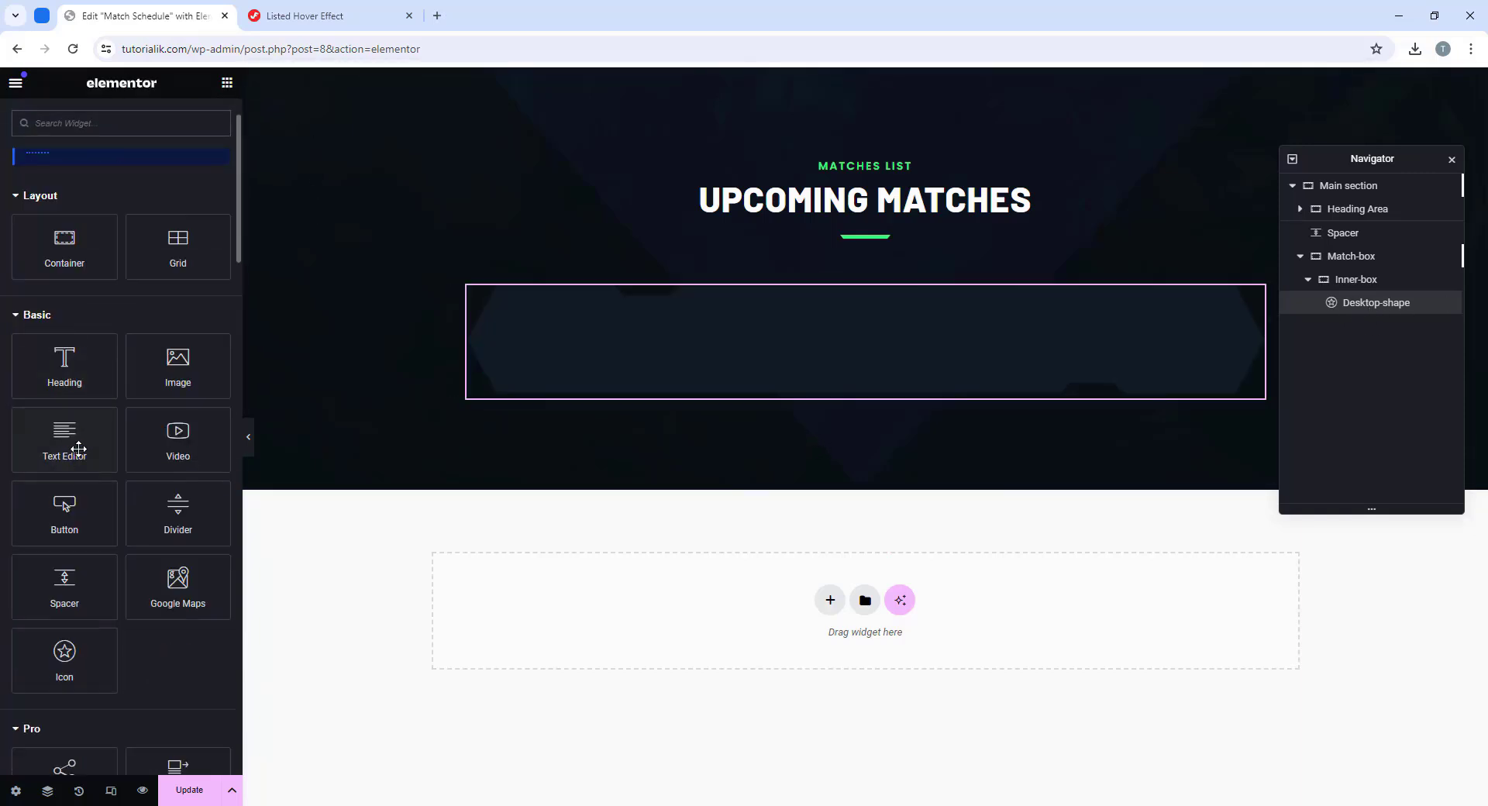
pyautogui.moveTo(178, 365); pyautogui.dragTo(956, 378)
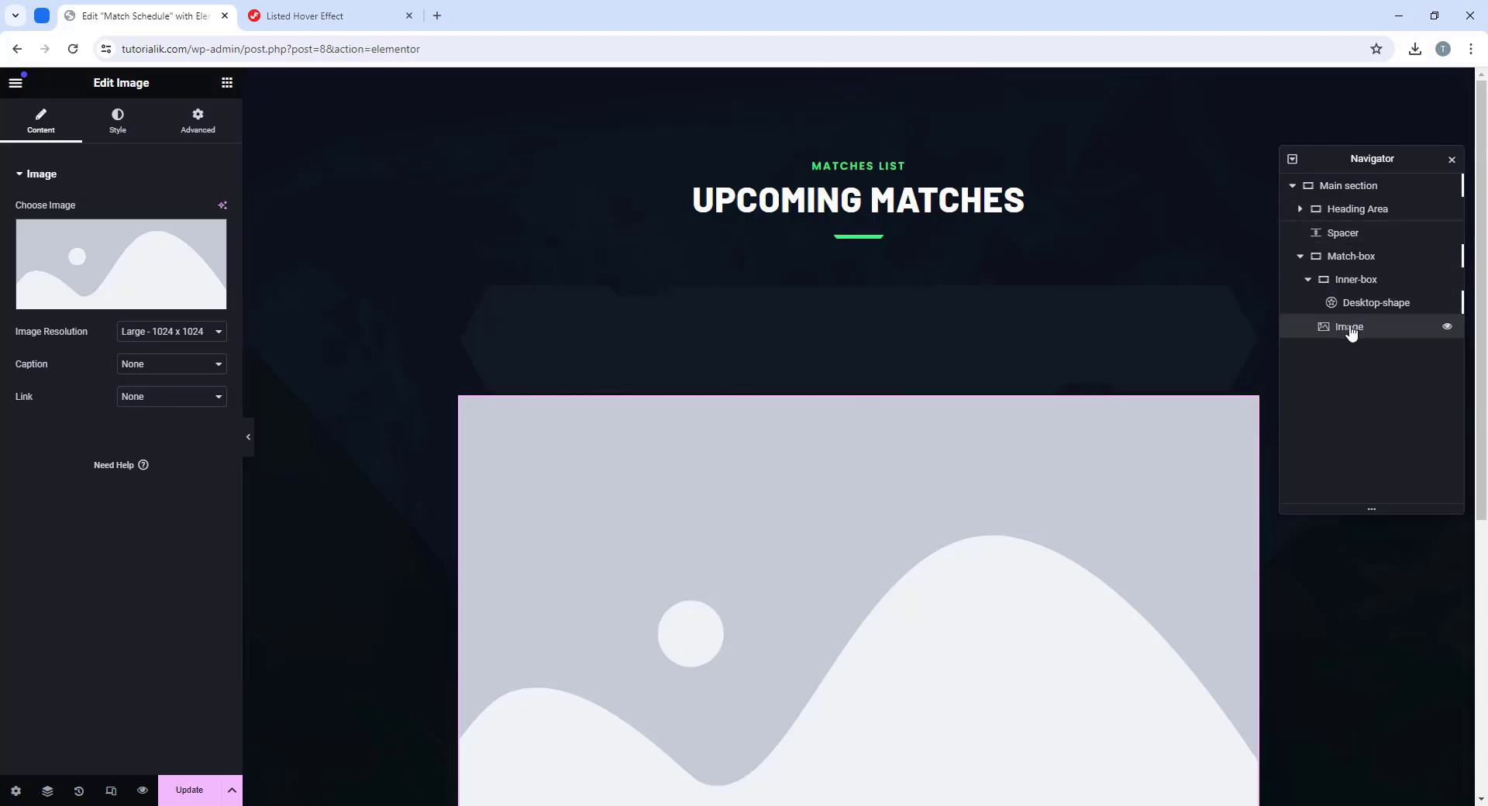
pyautogui.moveTo(1349, 330)
pyautogui.mouseDown()
pyautogui.moveTo(1358, 294)
pyautogui.moveTo(1357, 333)
pyautogui.mouseUp()
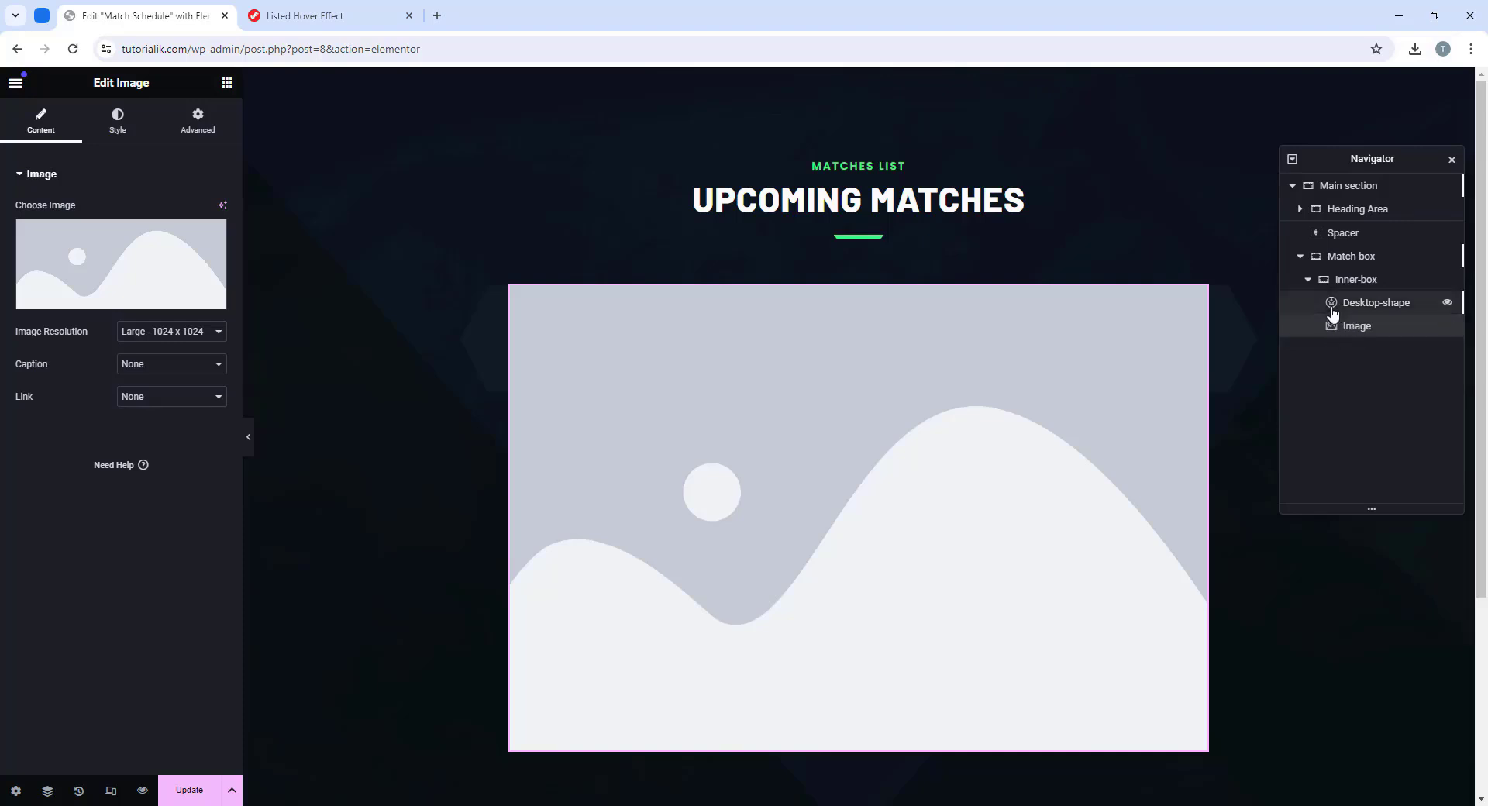
# Step: Choose line.png from the media library as the new widget's image
pyautogui.click(145, 296)
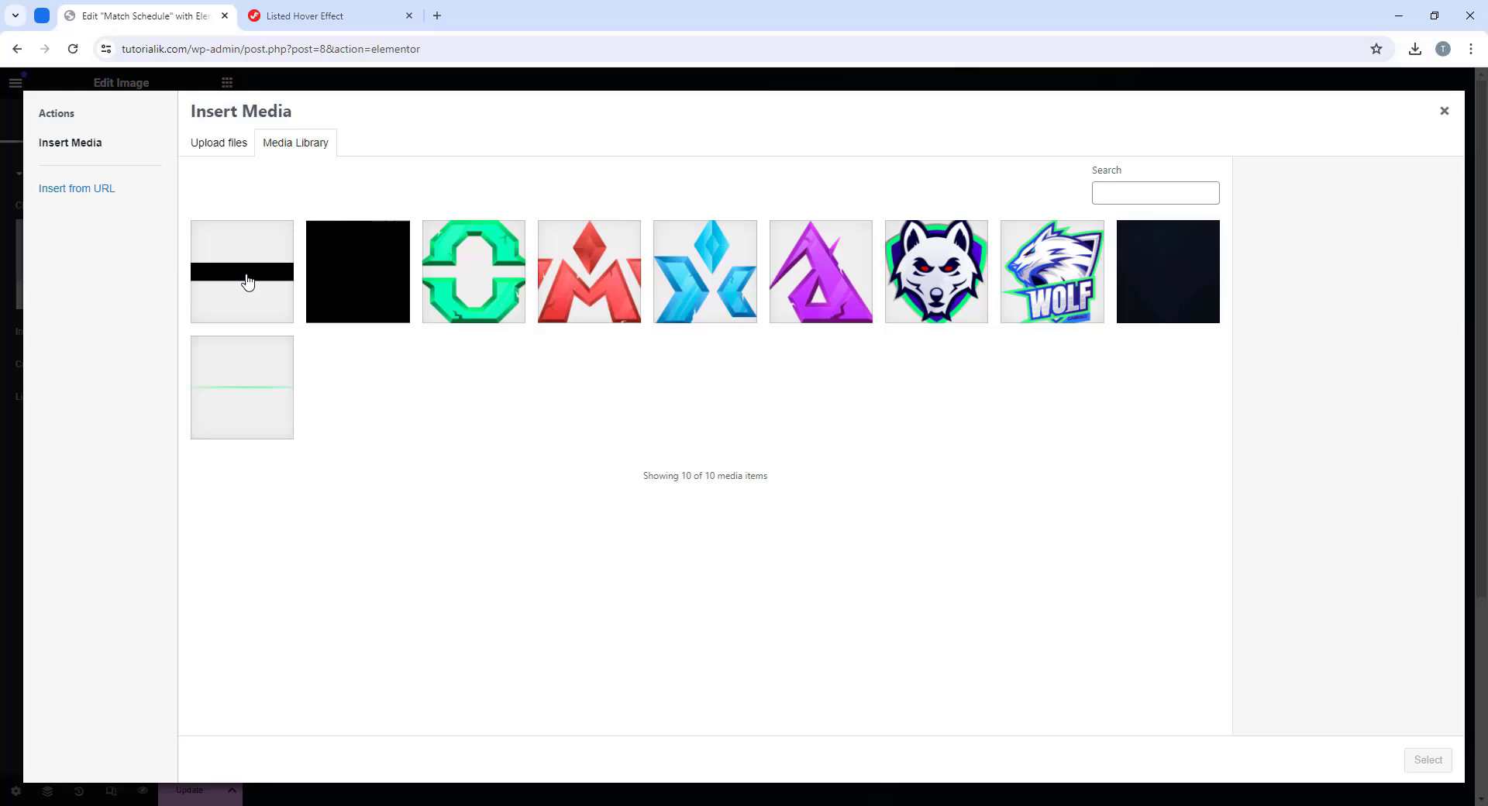
pyautogui.click(261, 417)
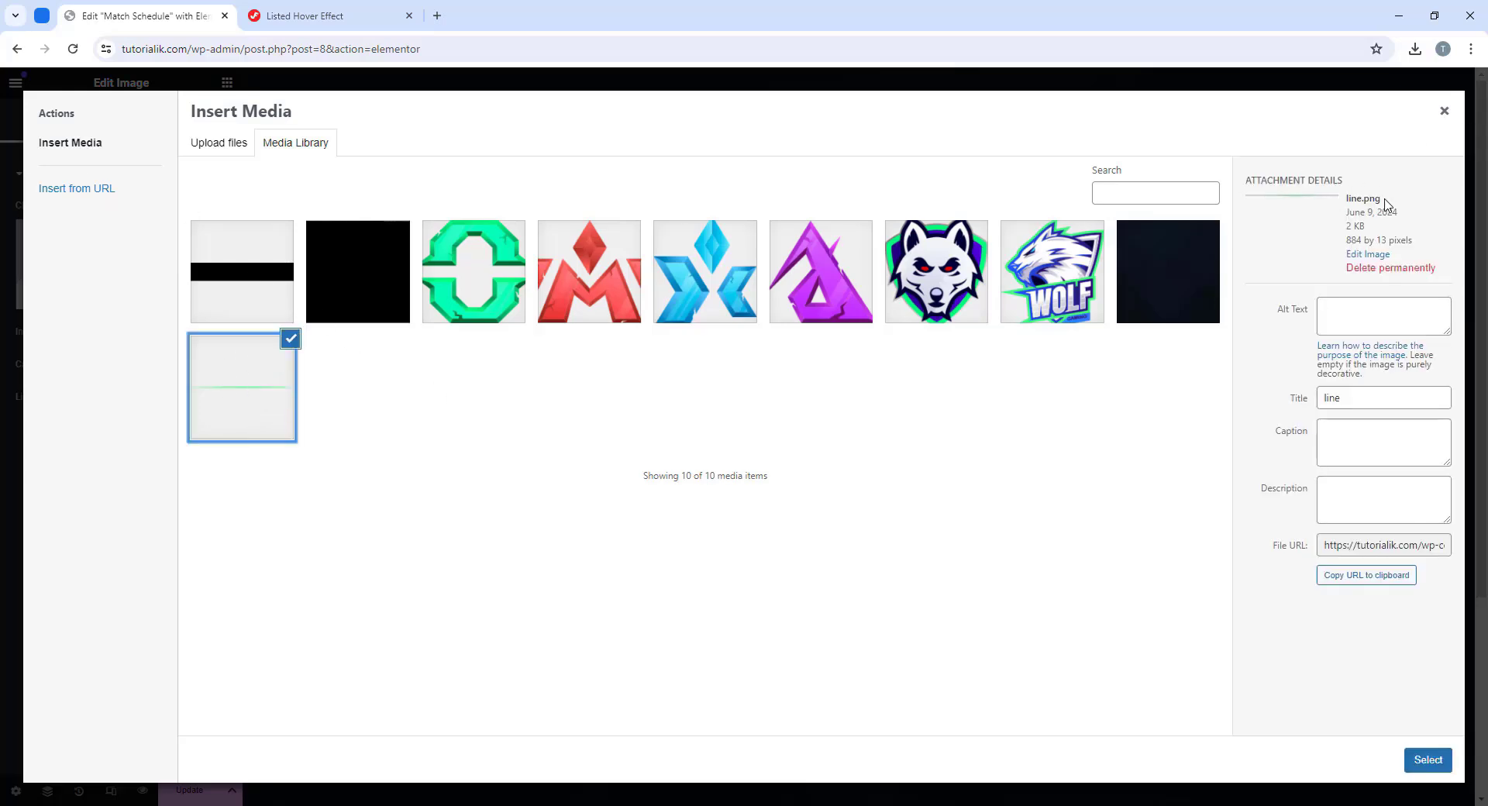
pyautogui.click(1443, 763)
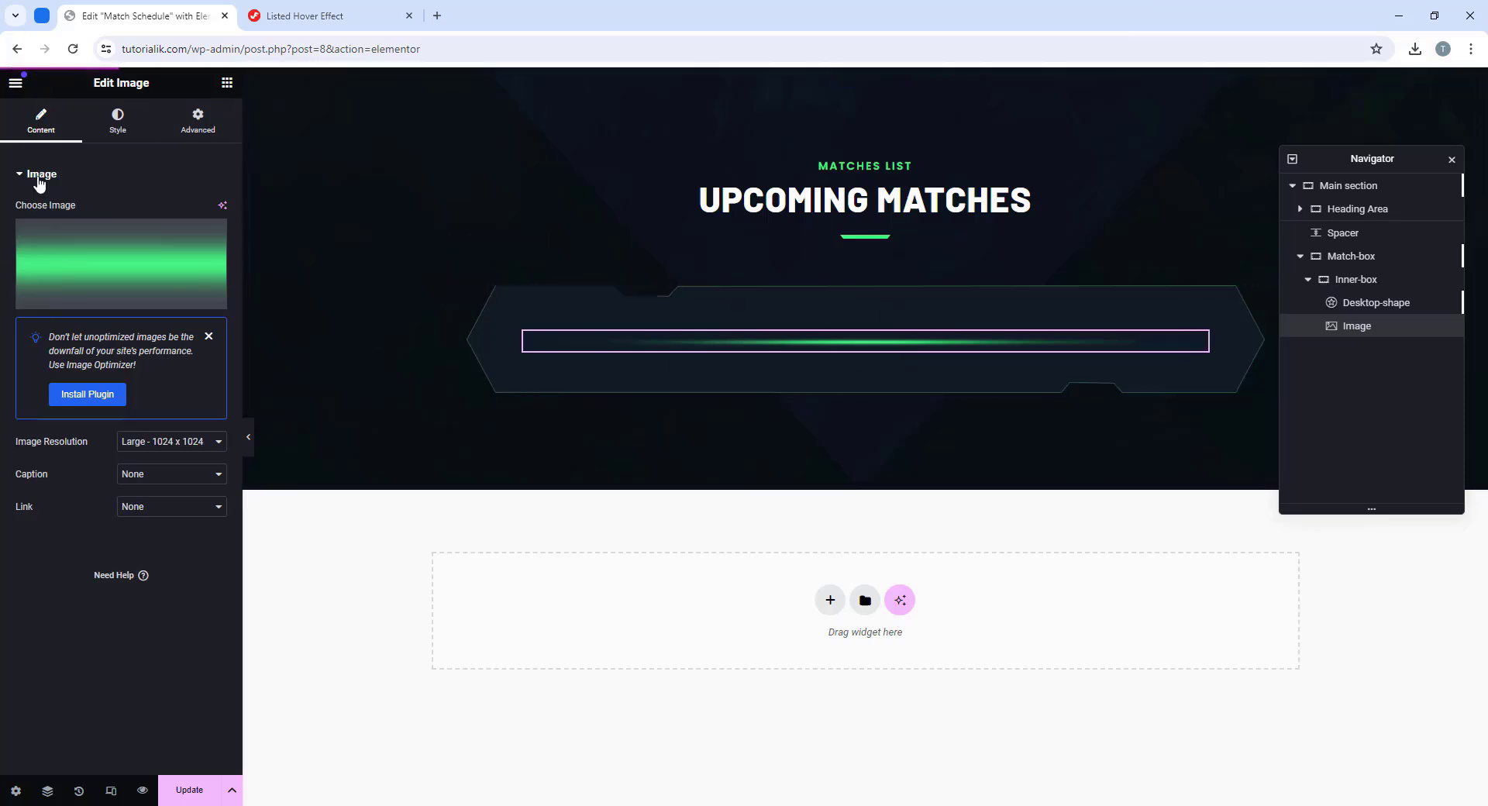
# Step: Set the line image's width to 80%, height to 13 px, object fit to Cover and normal opacity to 0
pyautogui.click(131, 124)
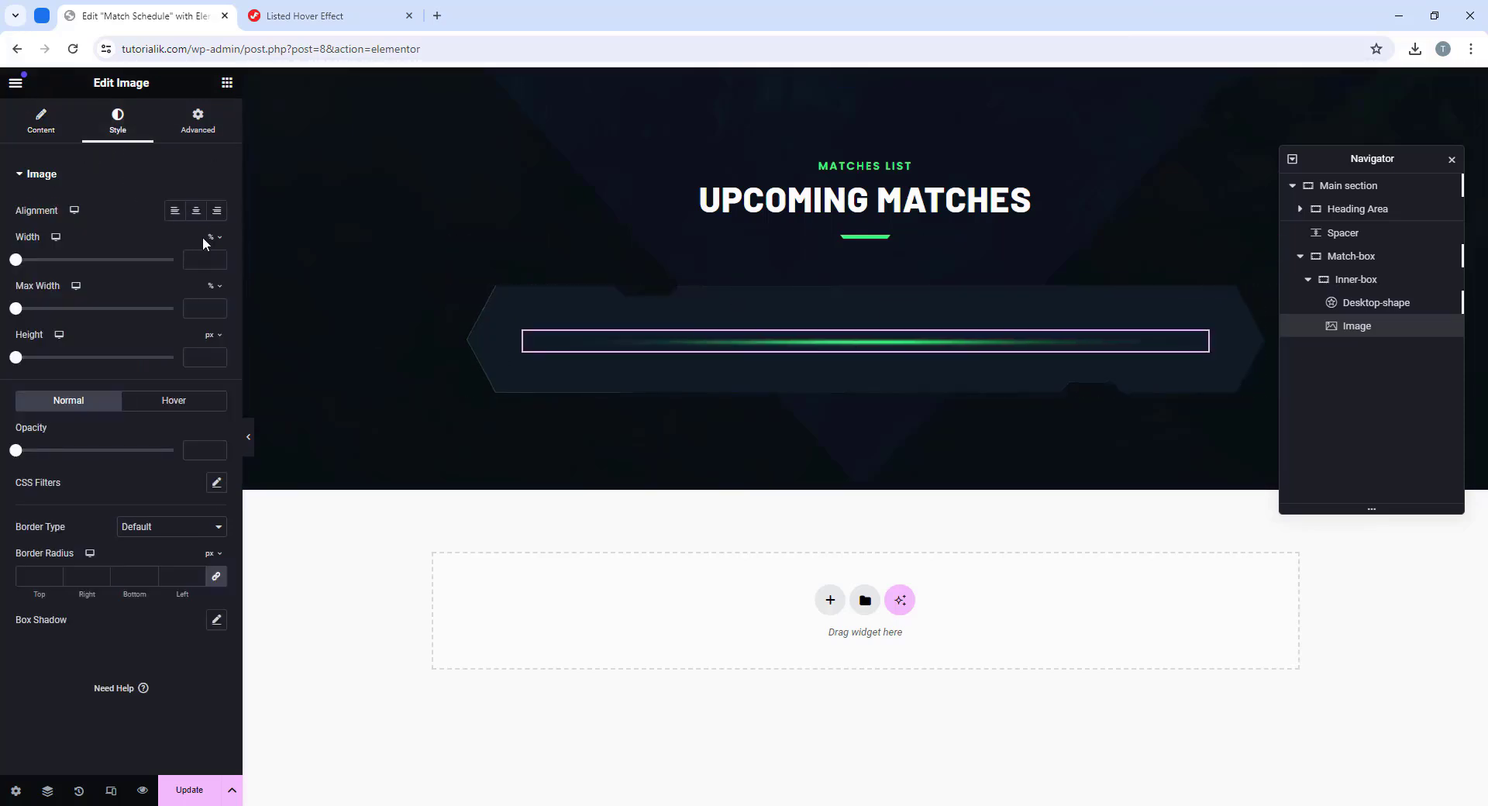
pyautogui.write('80')
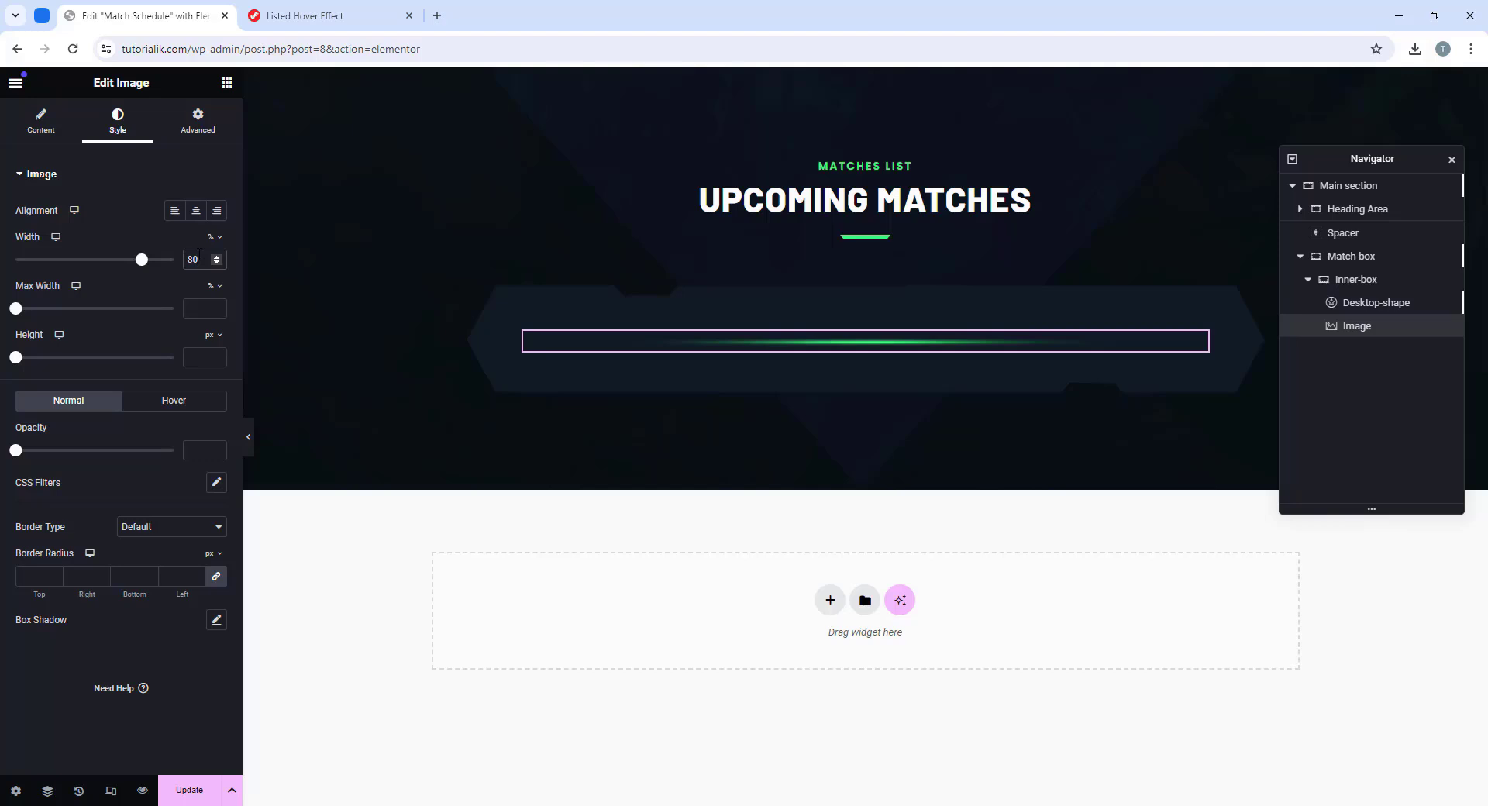
pyautogui.click(194, 350)
pyautogui.write('13')
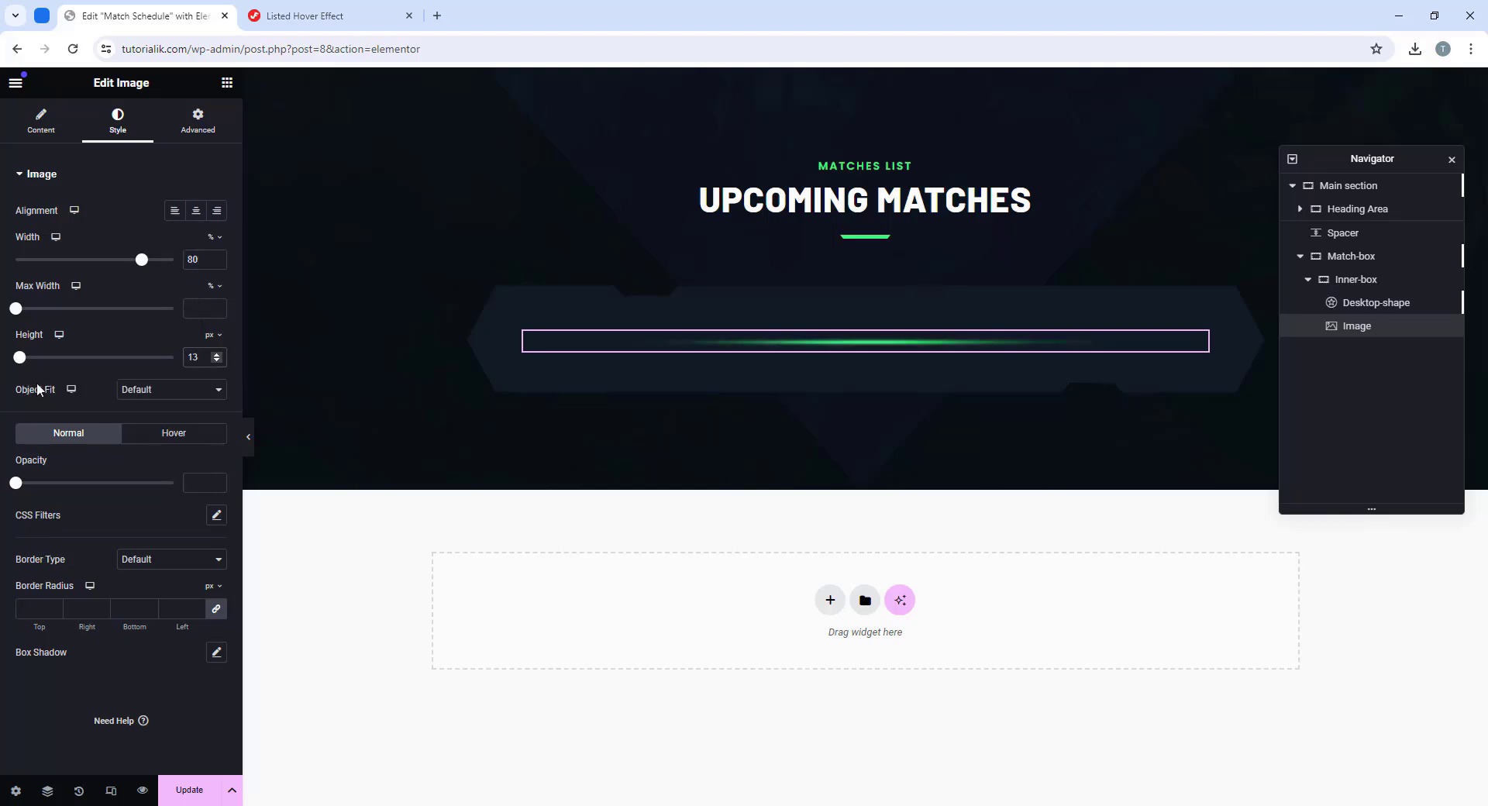
pyautogui.click(160, 390)
pyautogui.click(133, 428)
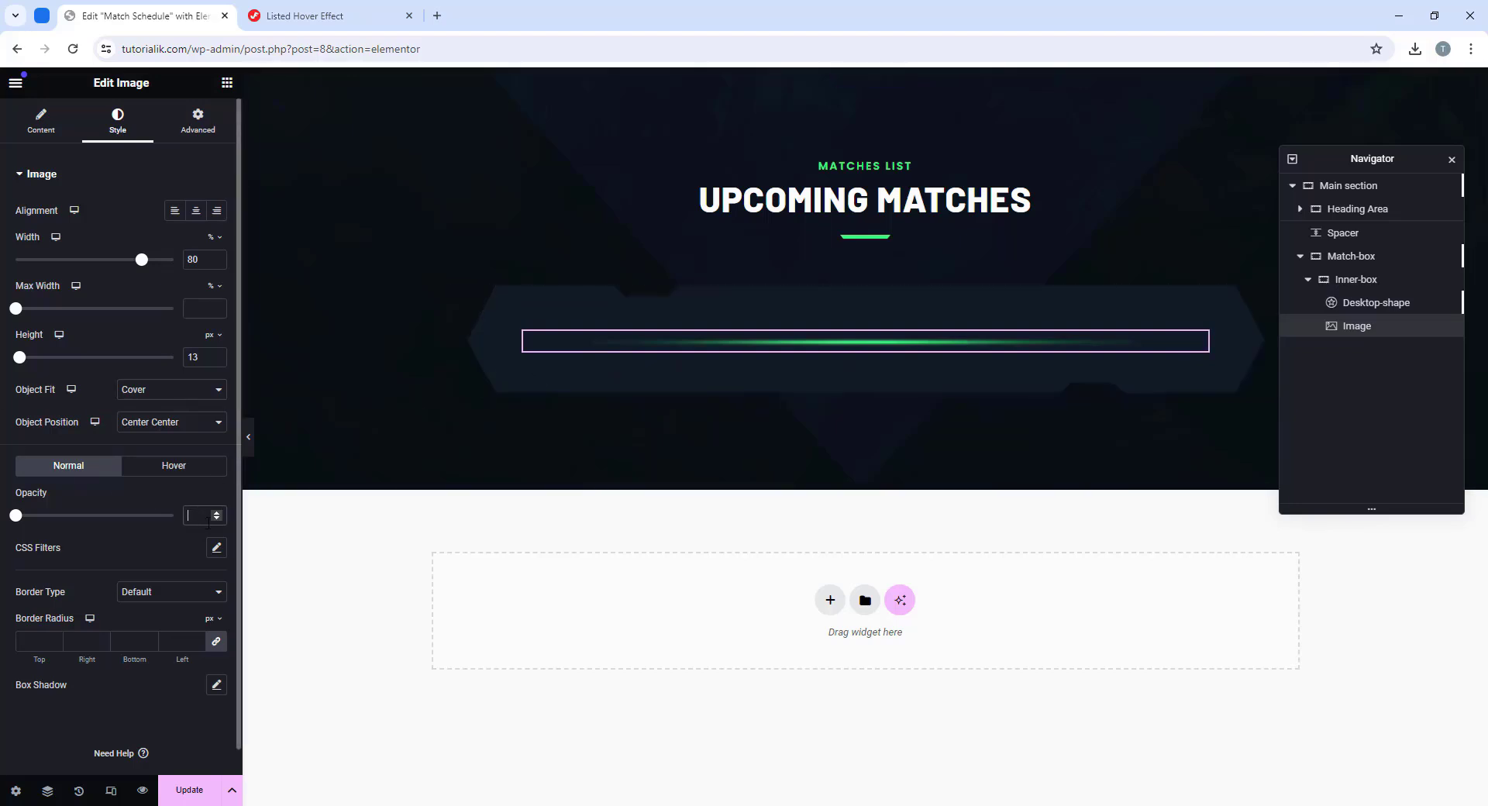
pyautogui.click(217, 509)
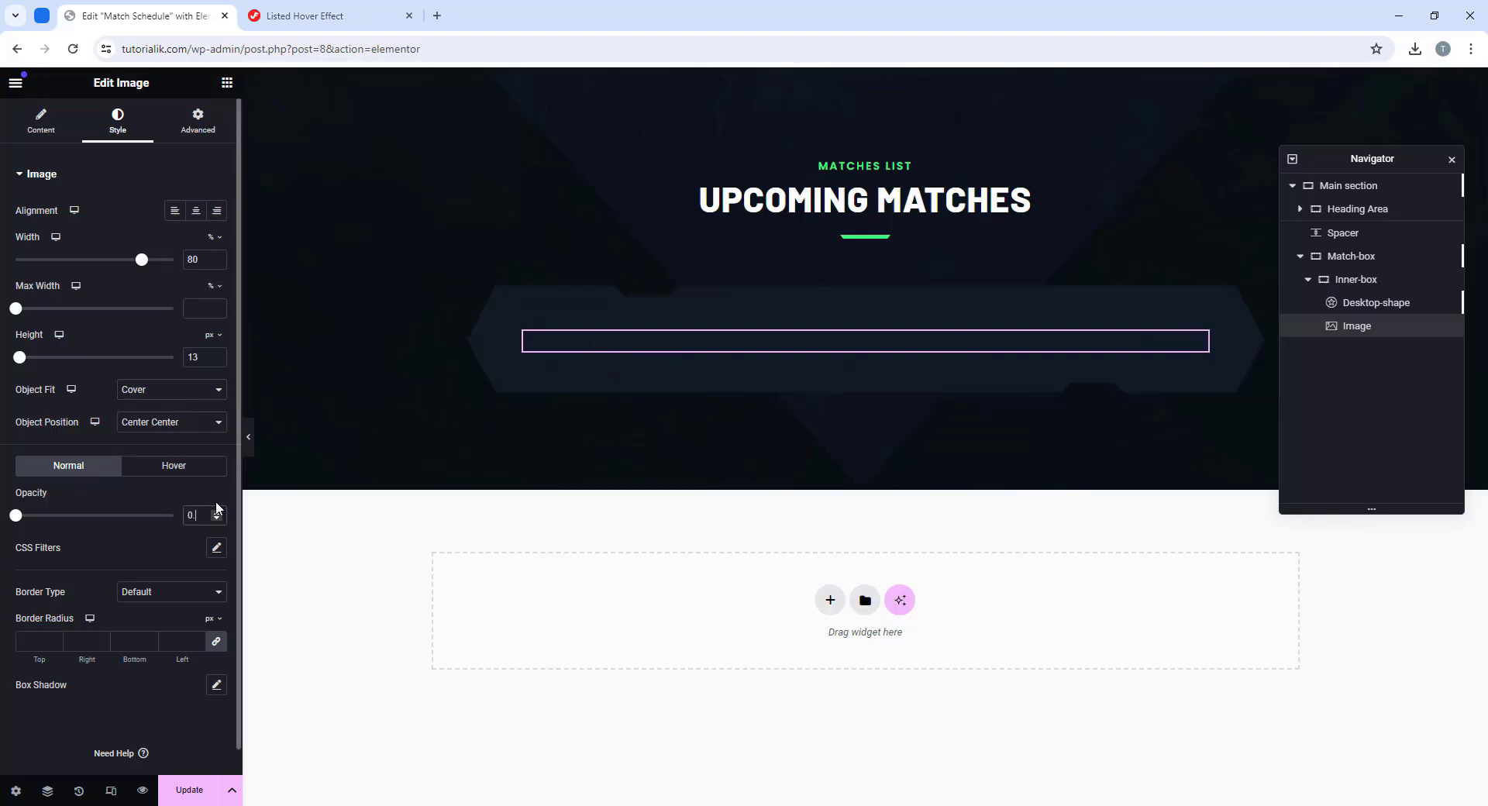
# Step: Preview the page without the editor panel, and set the line image's layout width to Full Width (100%)
pyautogui.click(248, 437)
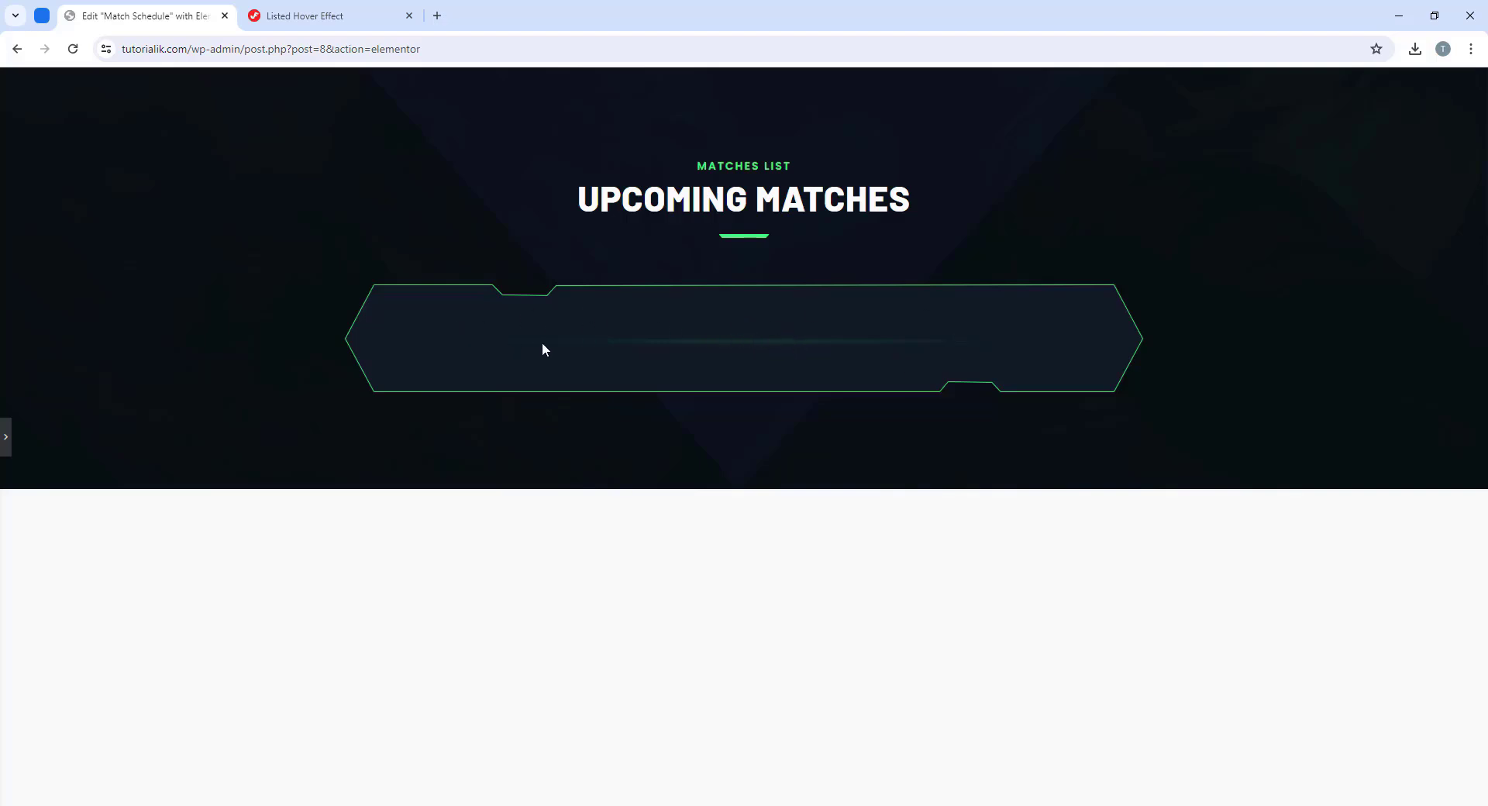
pyautogui.click(6, 438)
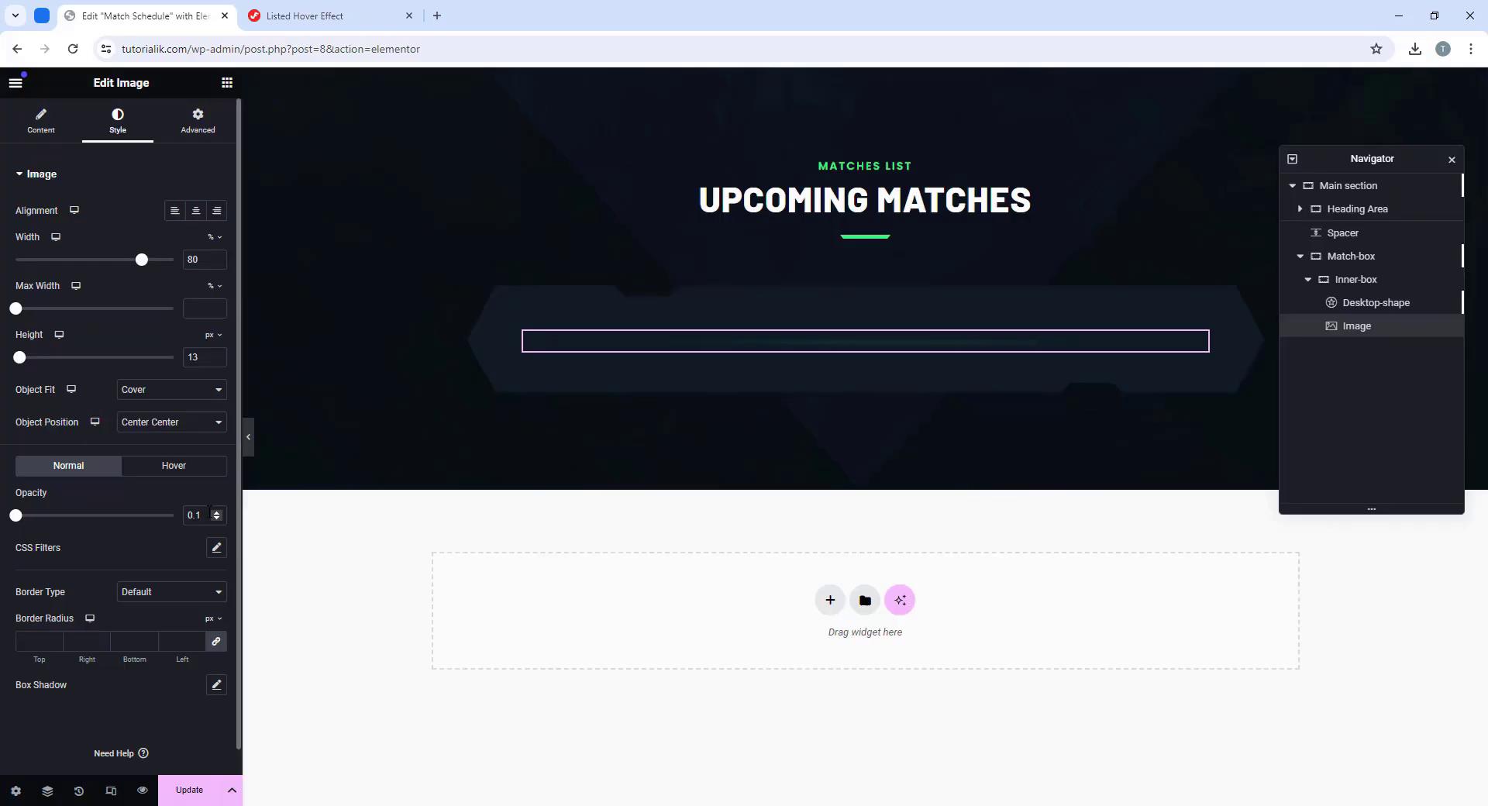
pyautogui.click(193, 127)
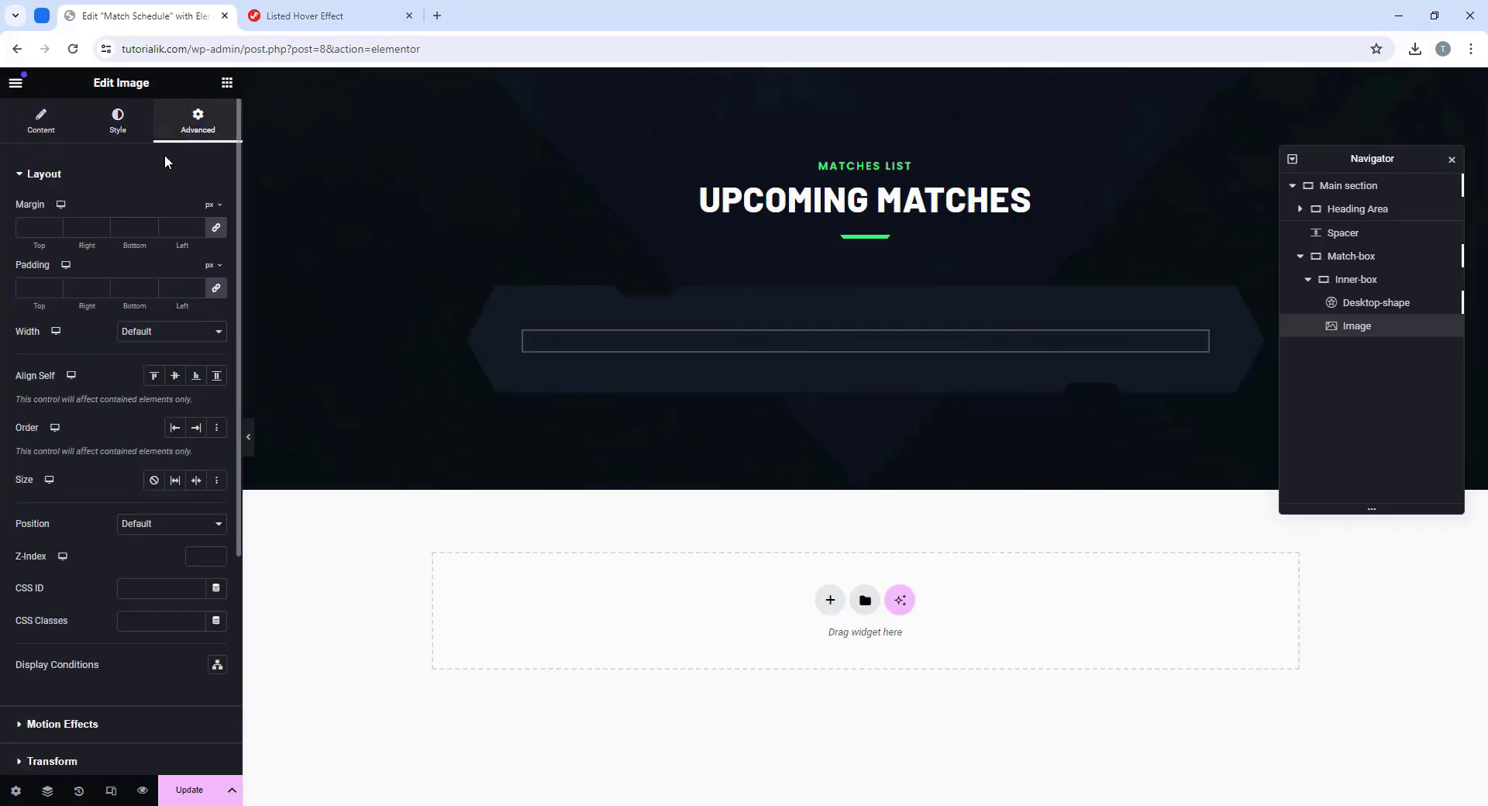
pyautogui.click(201, 335)
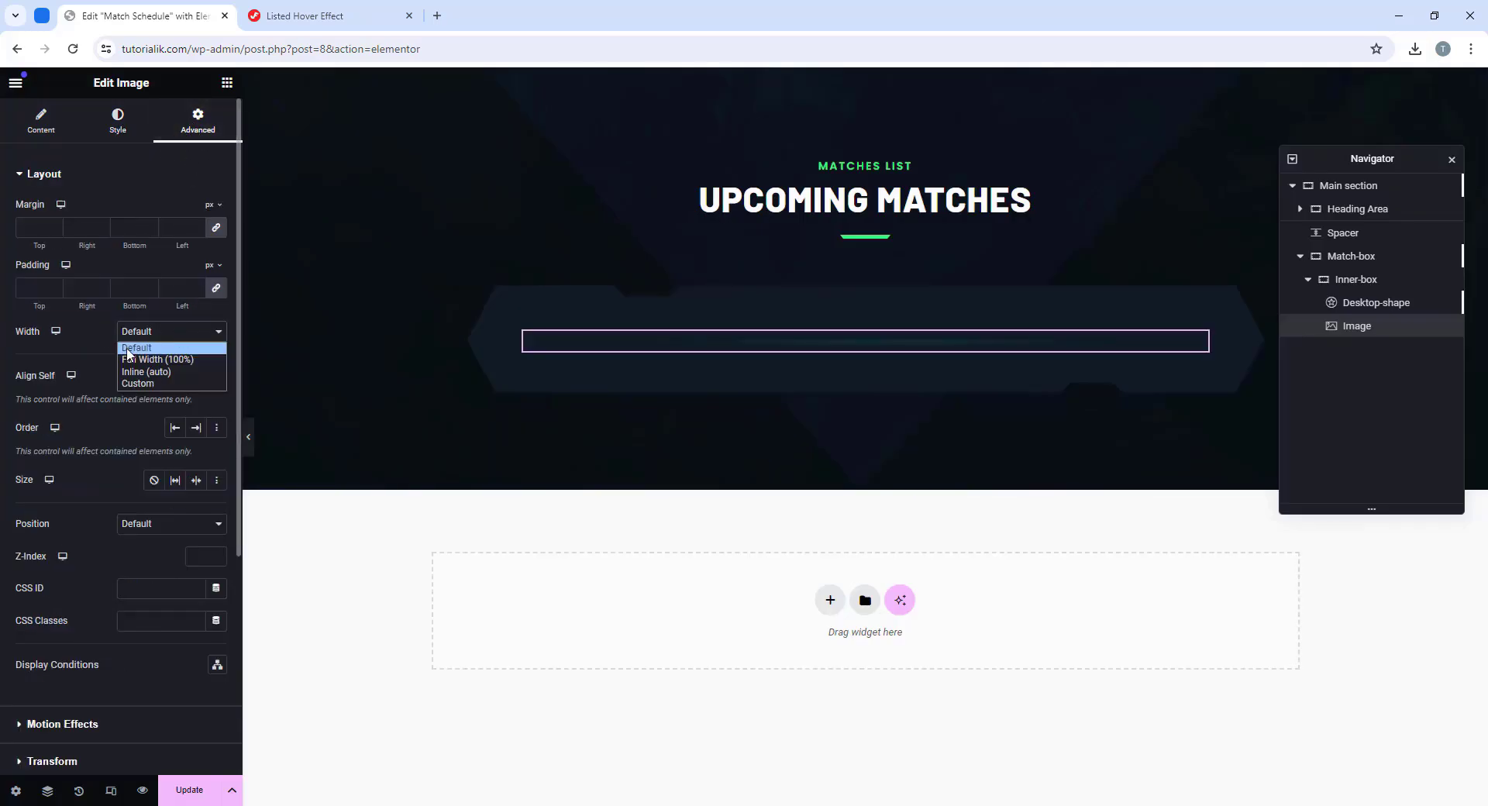
pyautogui.click(152, 361)
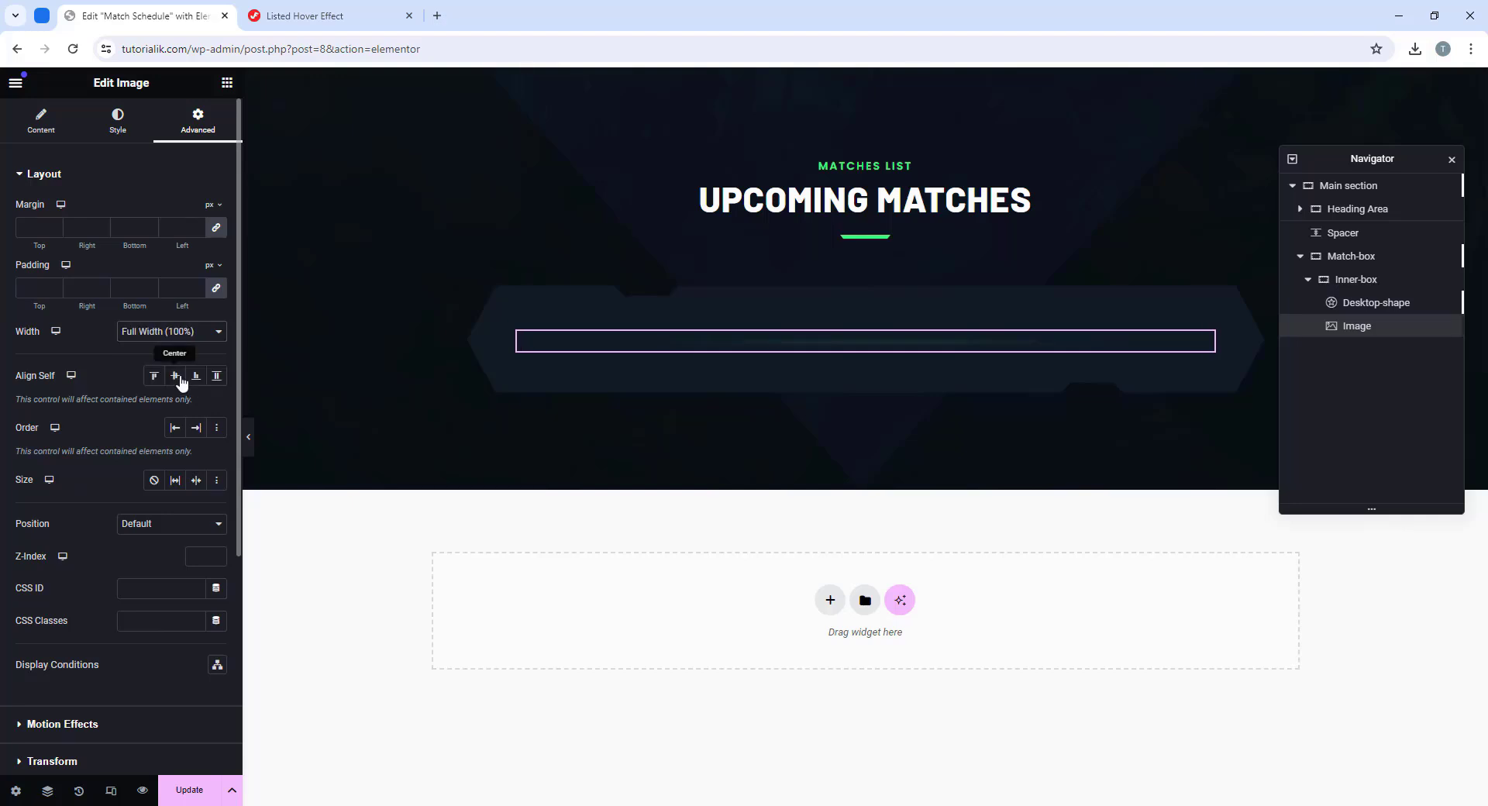
# Step: Position the line image absolutely with a vertical offset of 50%
pyautogui.scroll(-3, 176, 375)
pyautogui.click(136, 298)
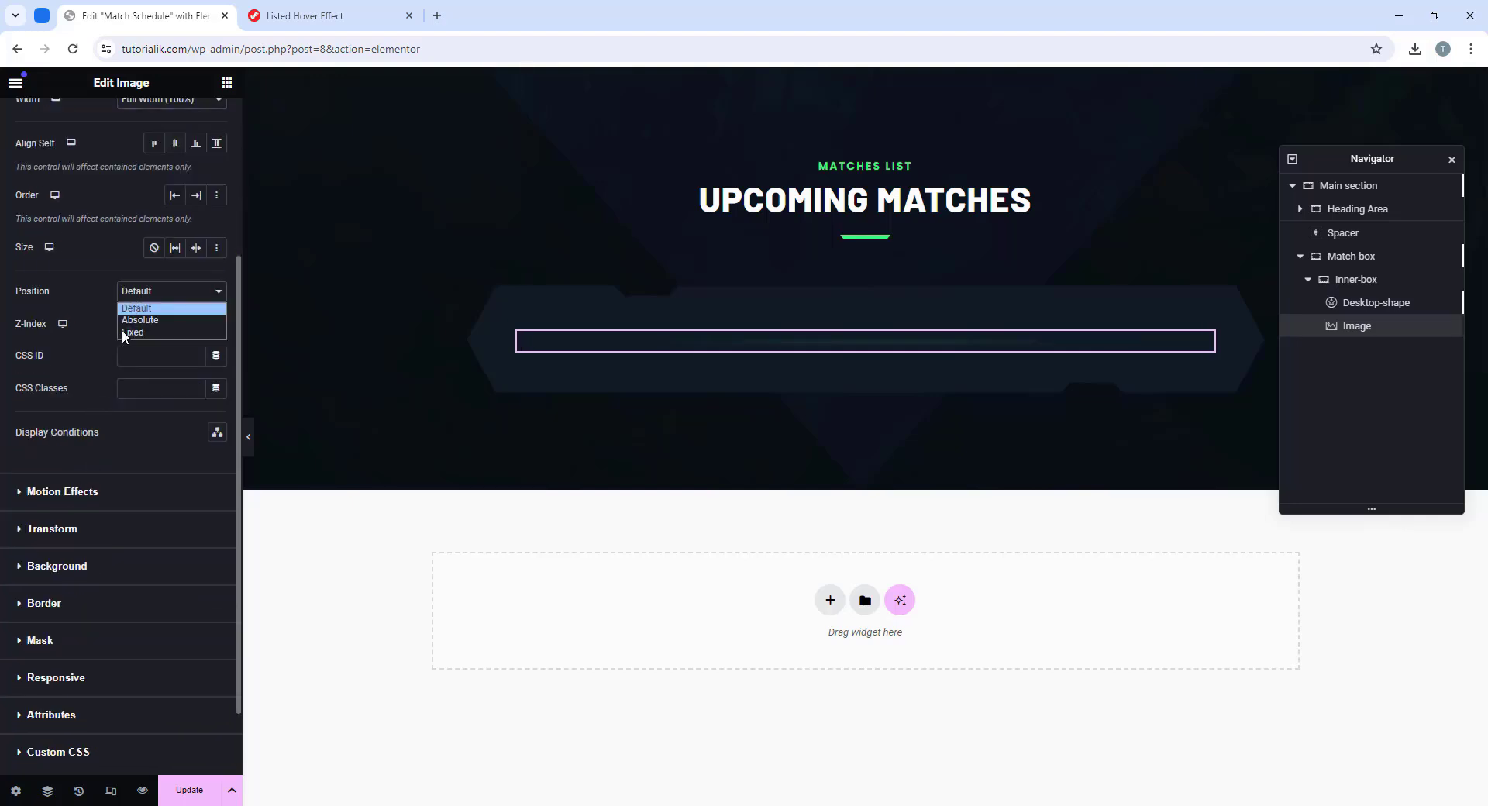
pyautogui.click(138, 323)
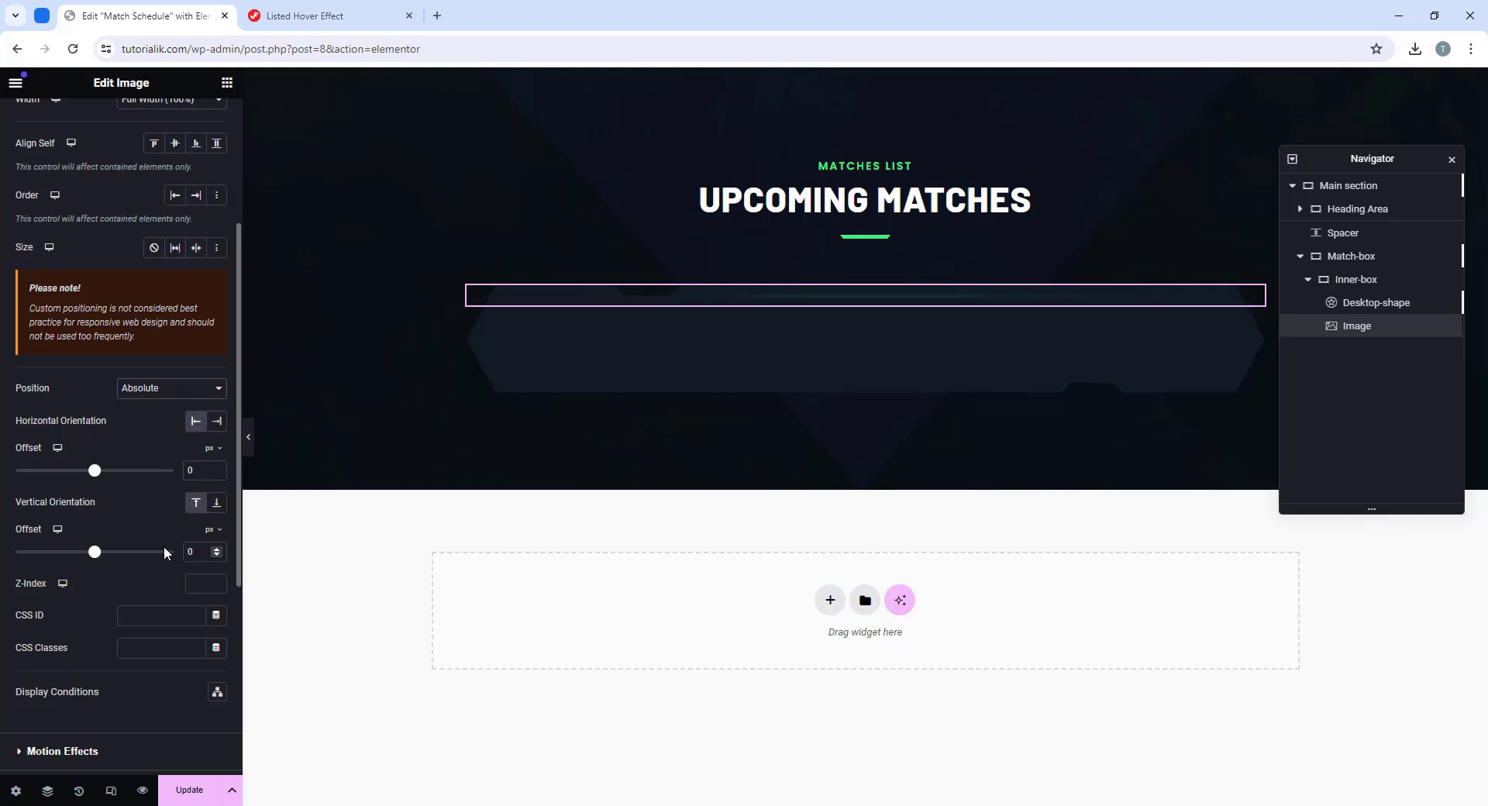
pyautogui.click(210, 552)
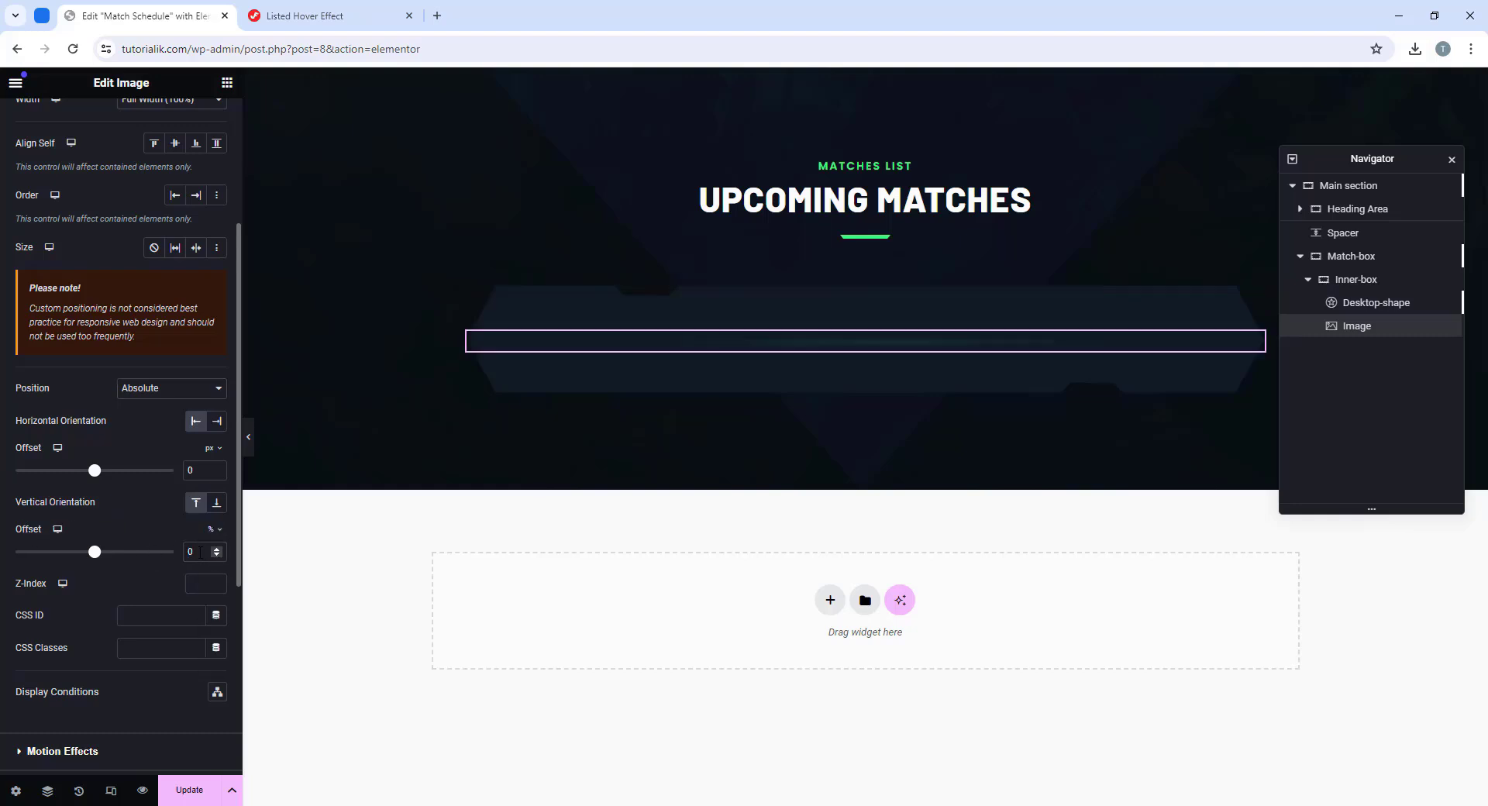
pyautogui.write('50')
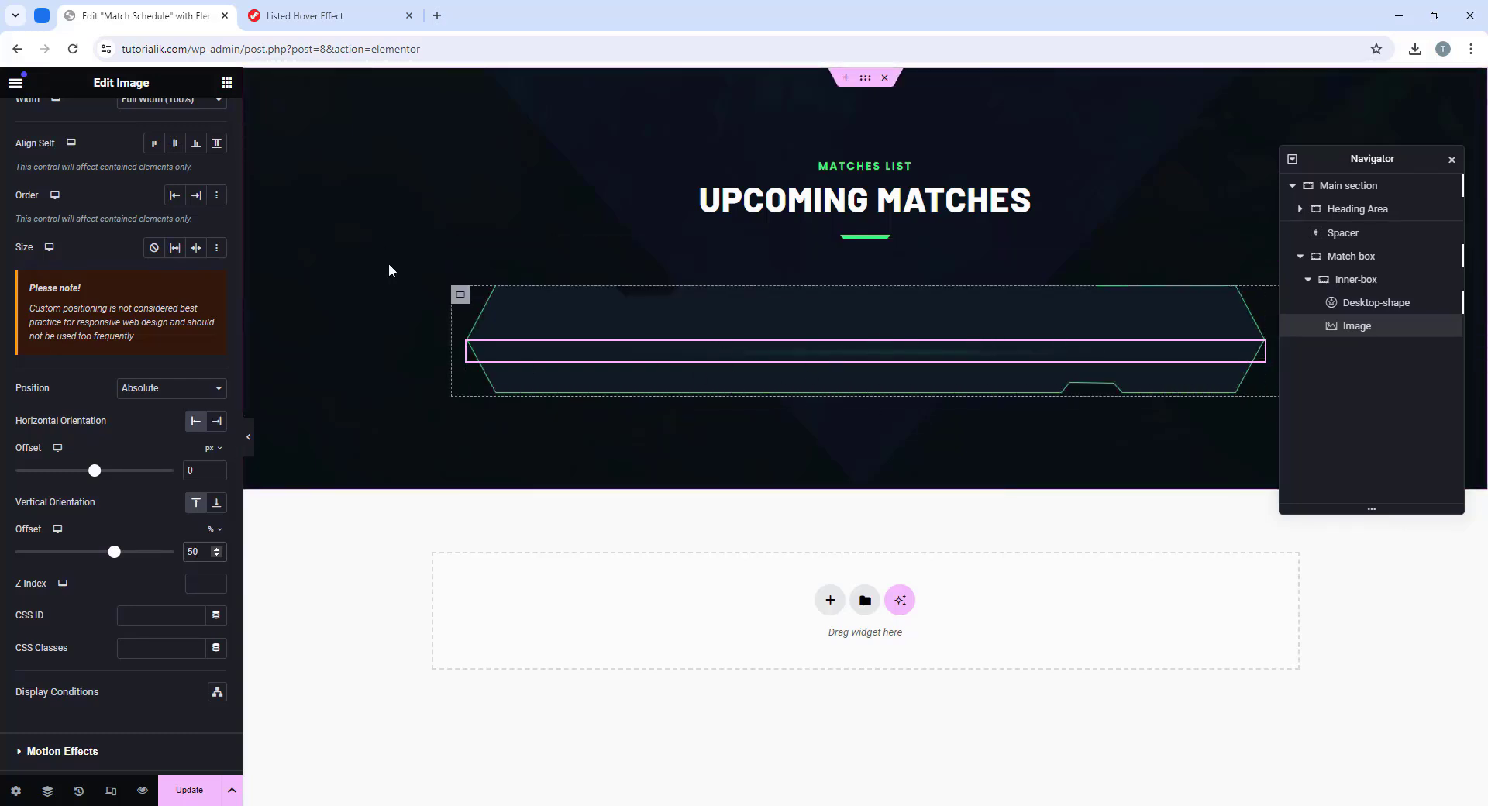
# Step: Copy the entire Background Line CSS snippet from the Listed Hover Effect tutorial page
pyautogui.click(378, 17)
pyautogui.scroll(-4, 442, 310)
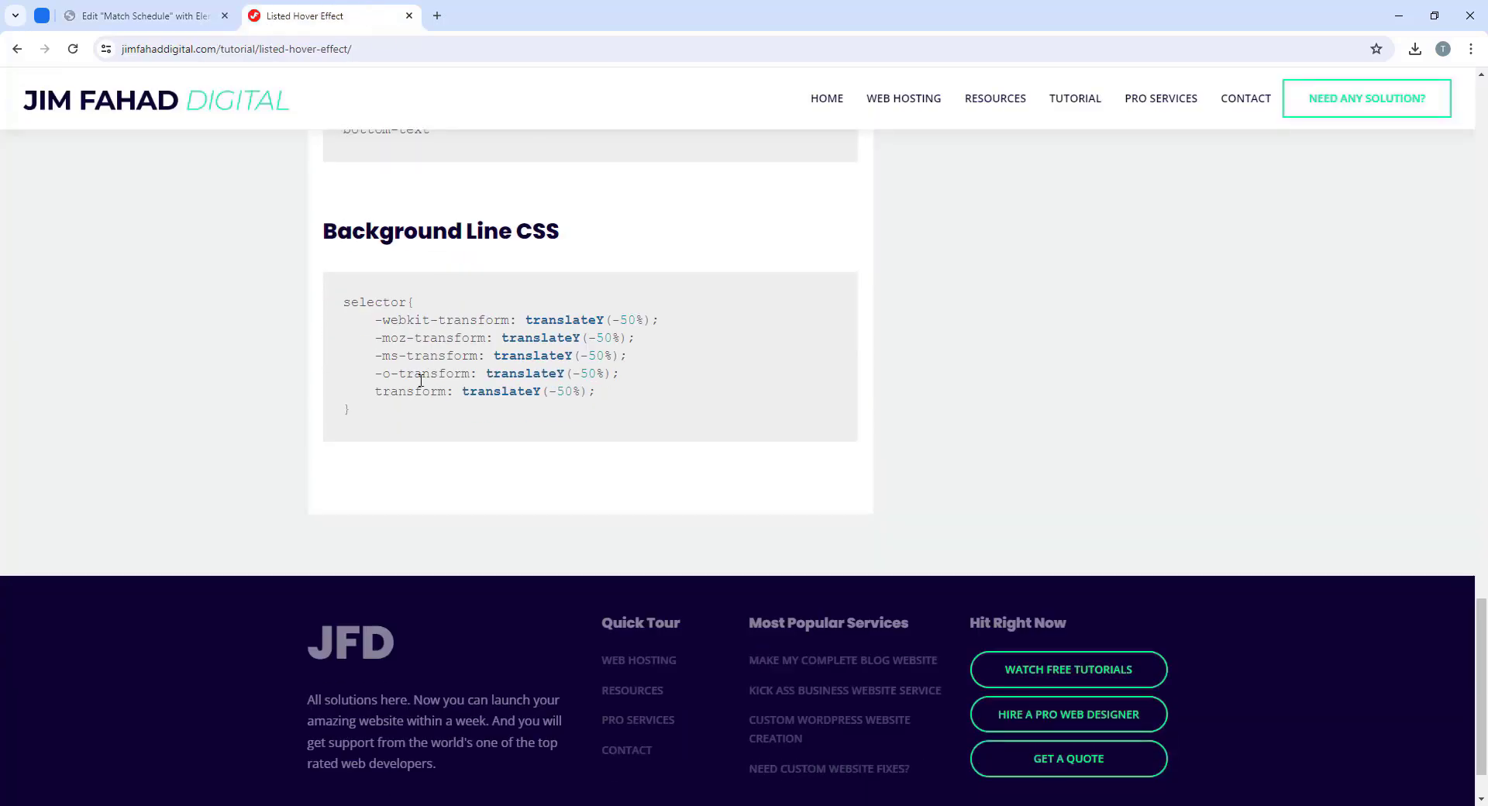
pyautogui.moveTo(373, 423); pyautogui.dragTo(341, 299)
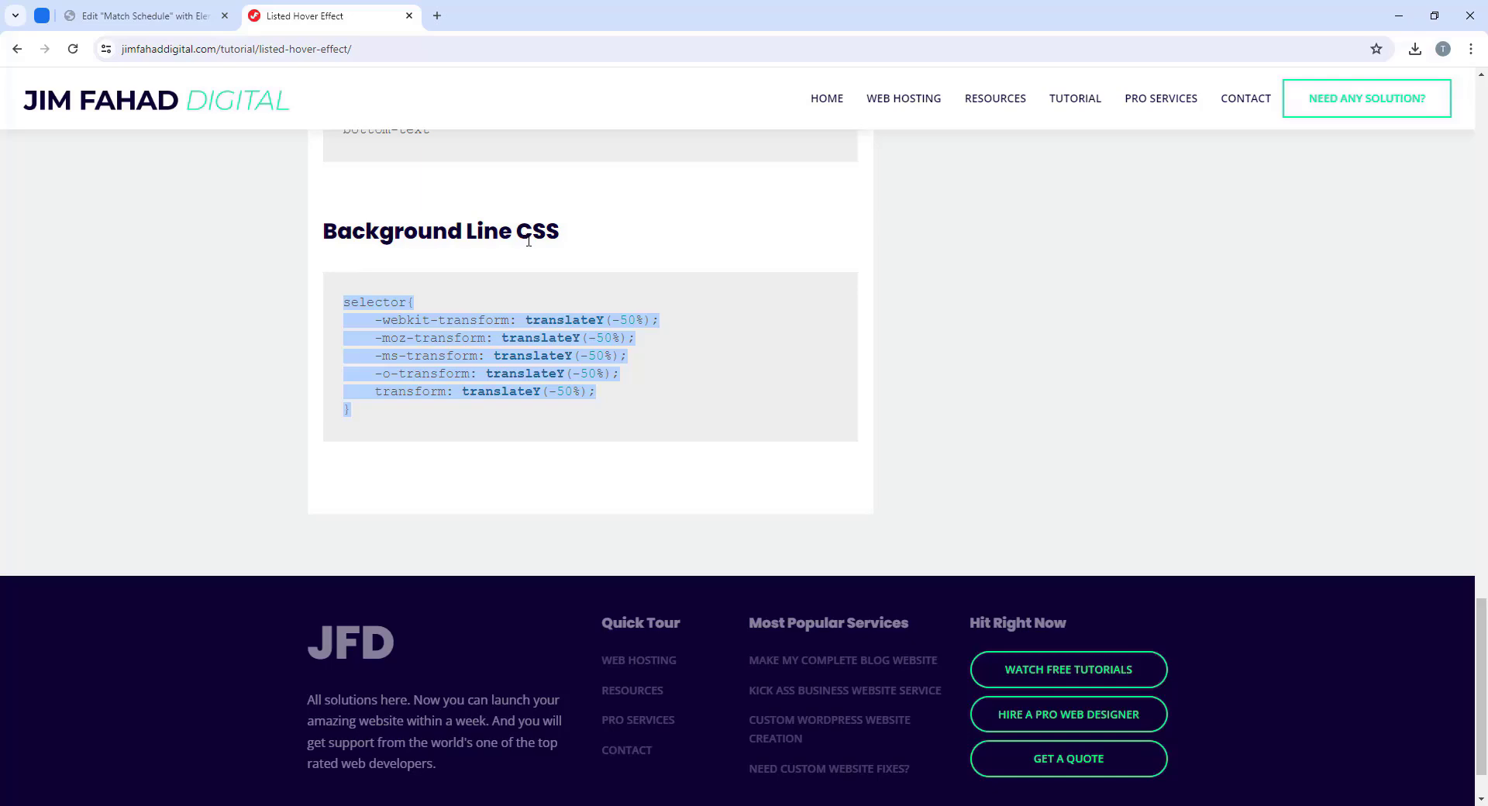
pyautogui.rightClick(387, 303)
pyautogui.click(408, 324)
# Step: Return to the Elementor editor and paste the copied translateY(-50%) snippet as the line image's custom CSS
pyautogui.click(203, 14)
pyautogui.scroll(-5, 119, 503)
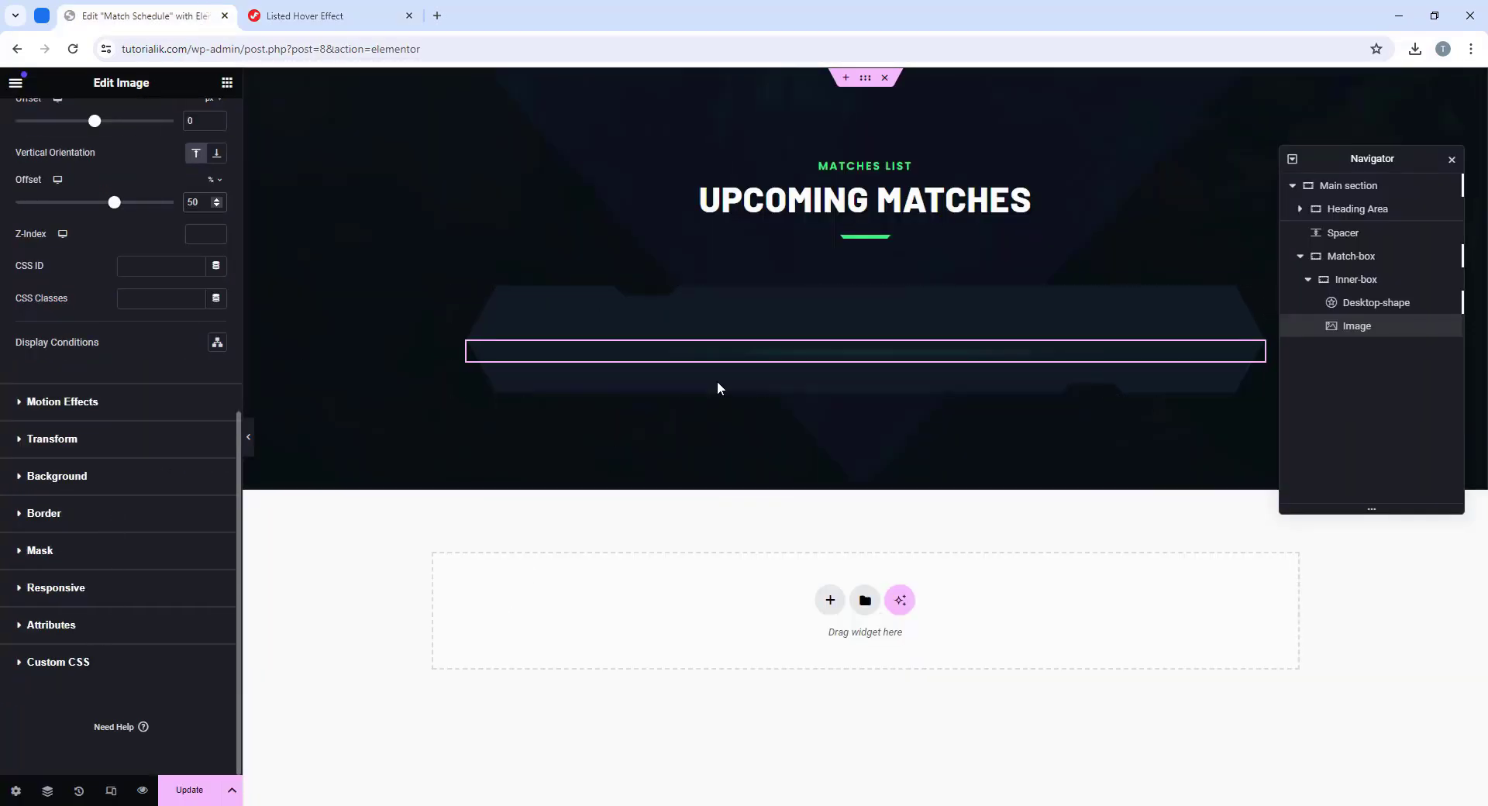
pyautogui.click(84, 663)
pyautogui.rightClick(120, 559)
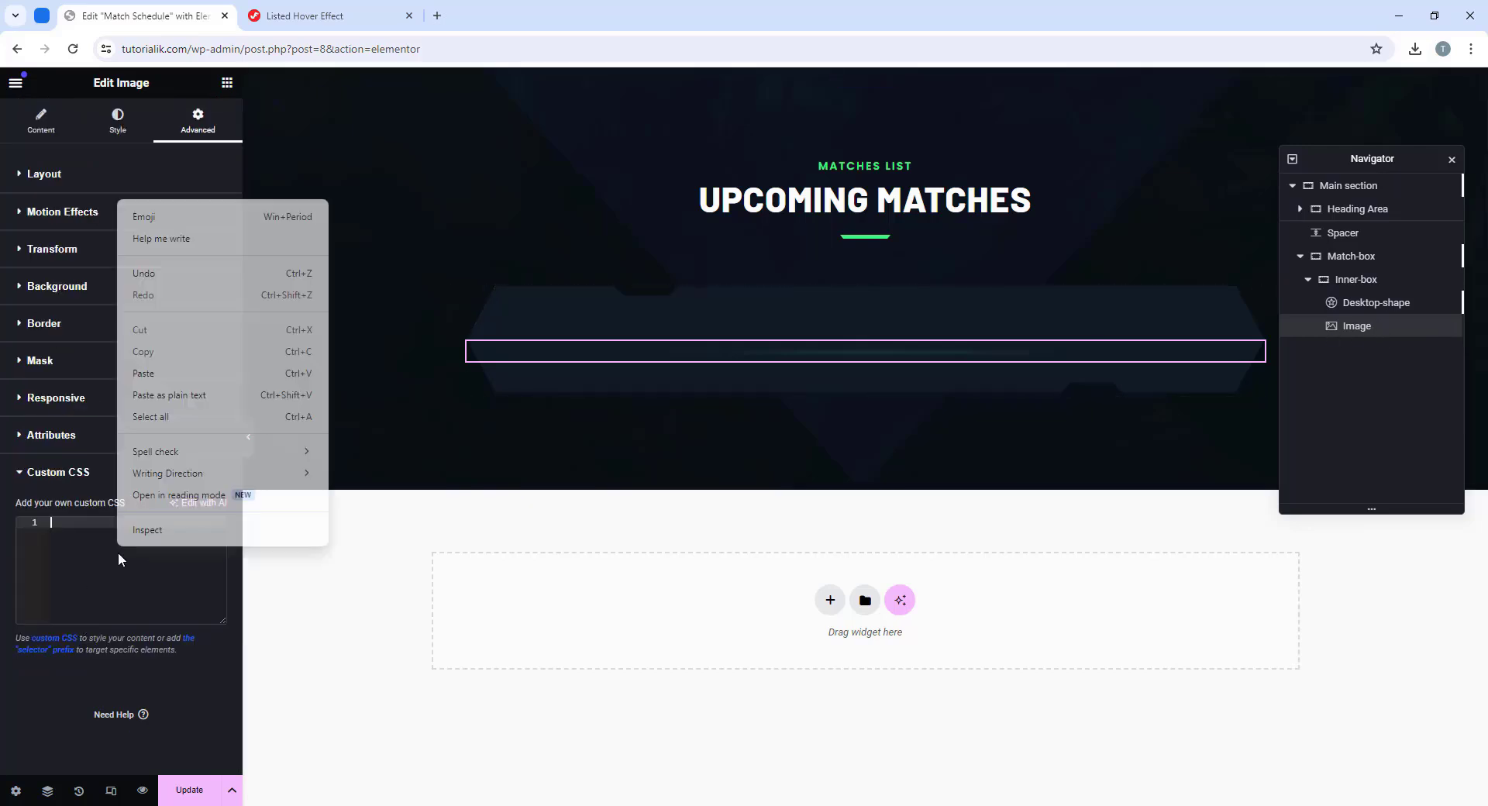
pyautogui.click(175, 373)
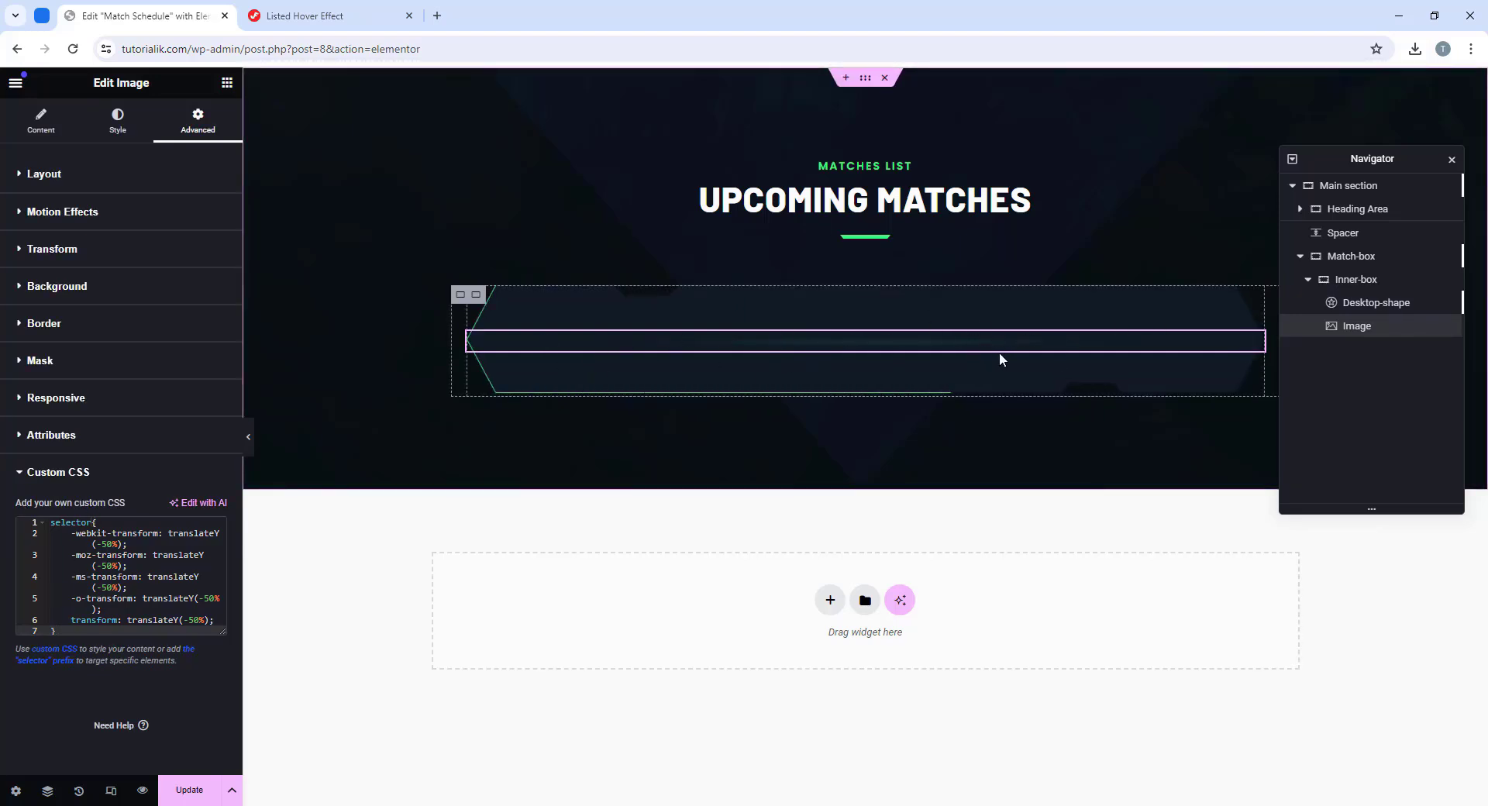
pyautogui.click(126, 180)
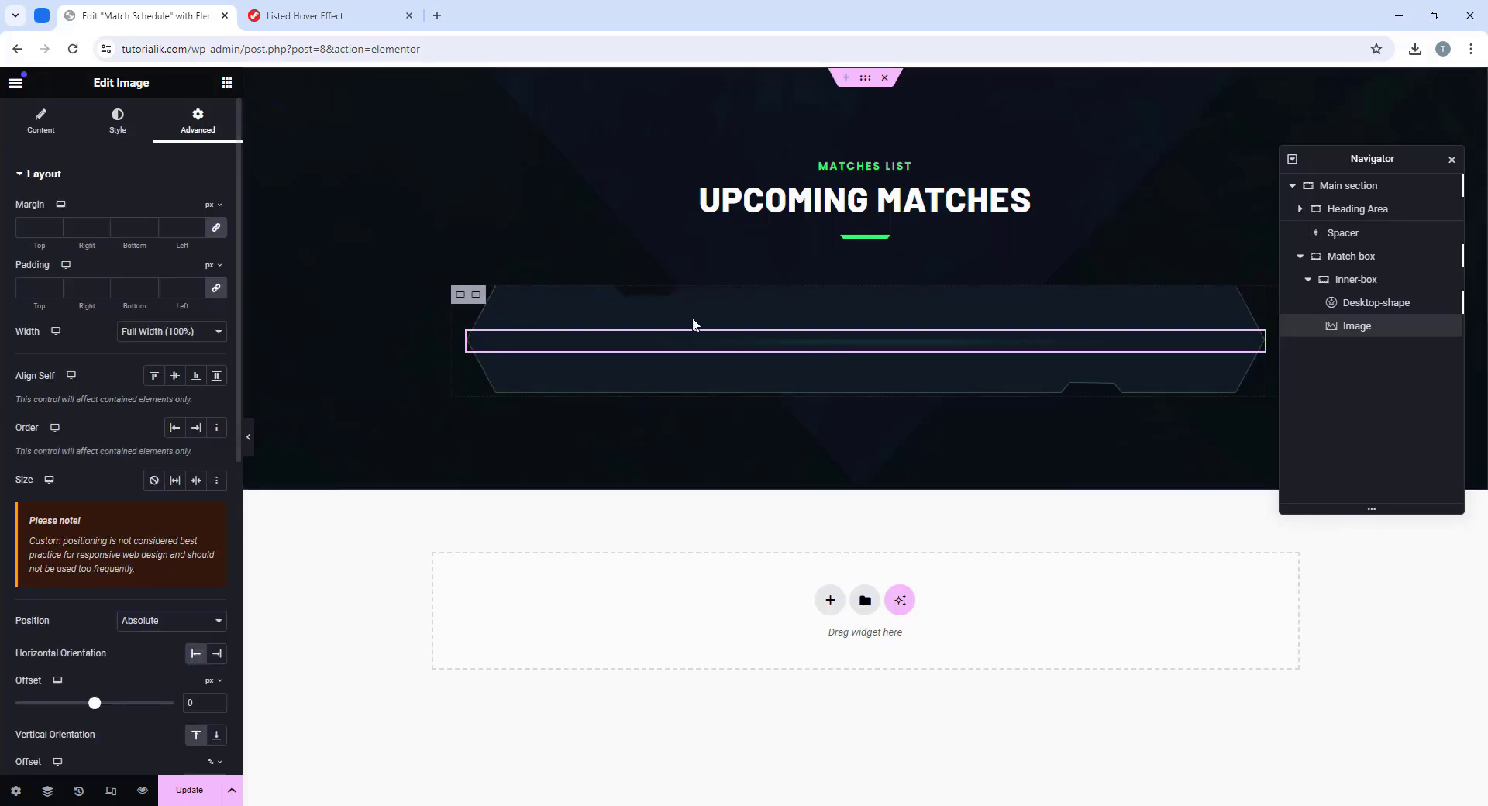
# Step: Duplicate the Desktop-shape icon inside the Inner-box
pyautogui.click(1366, 305)
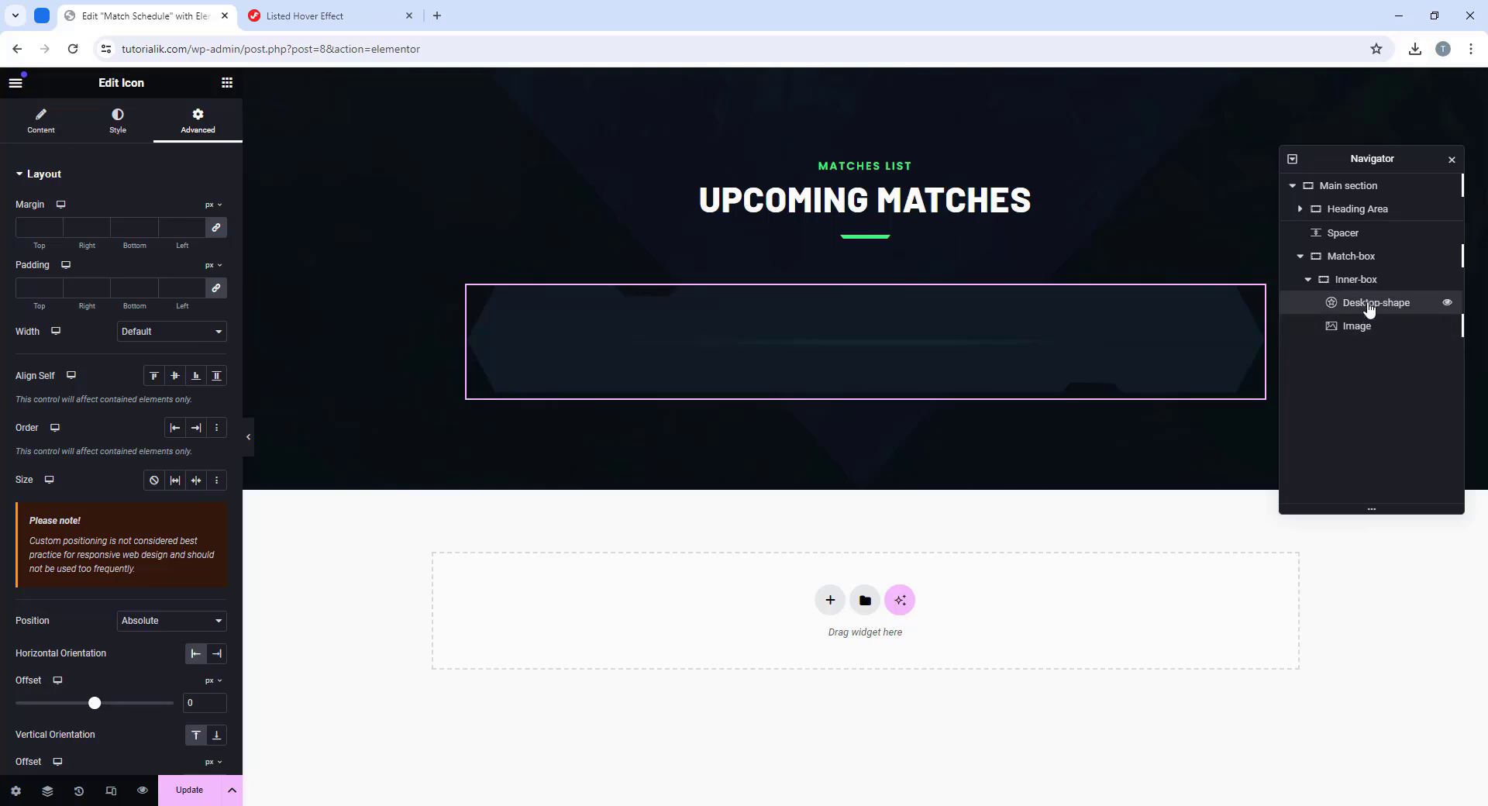
pyautogui.rightClick(1375, 307)
pyautogui.click(1358, 350)
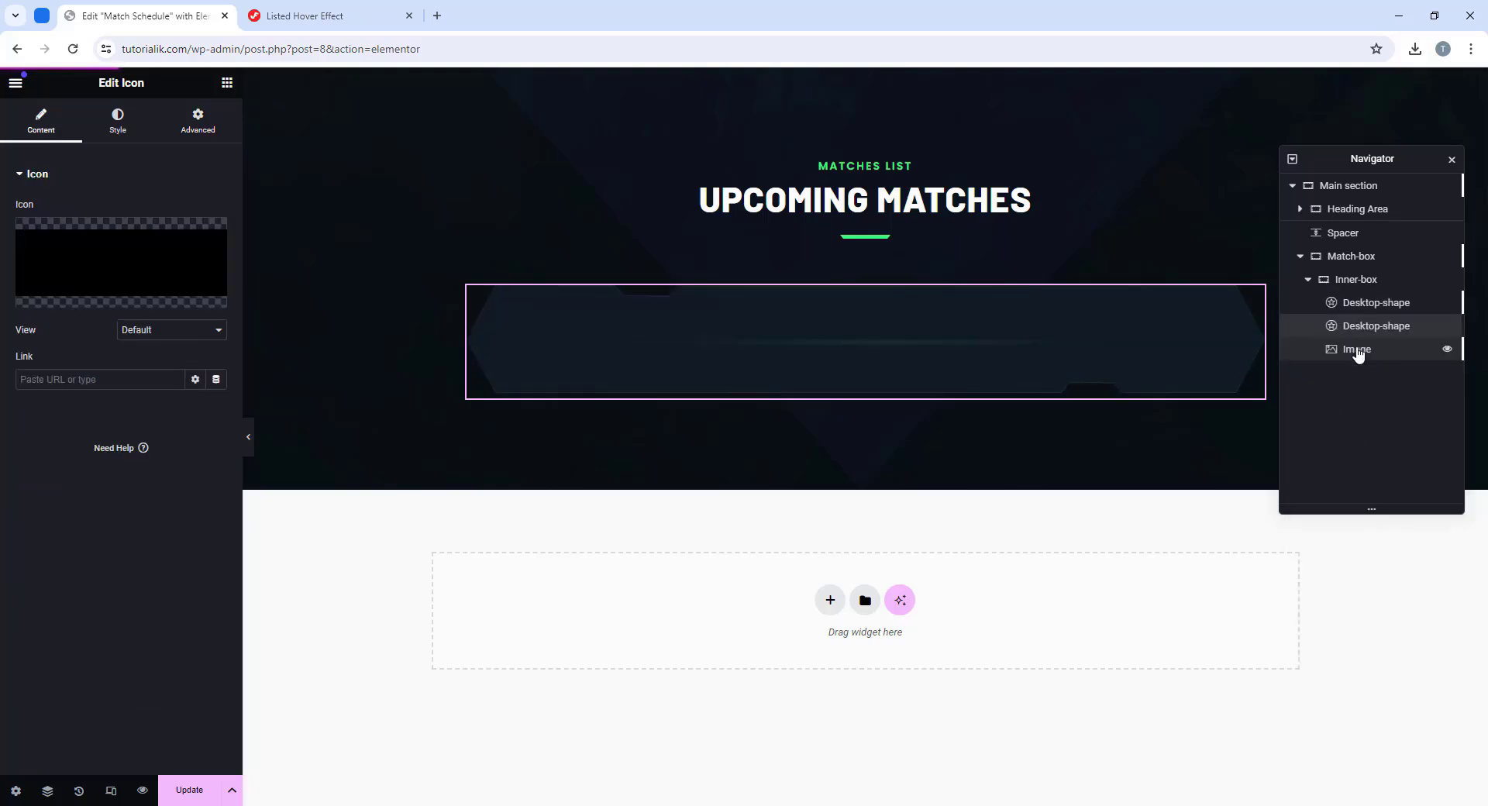
pyautogui.click(1339, 314)
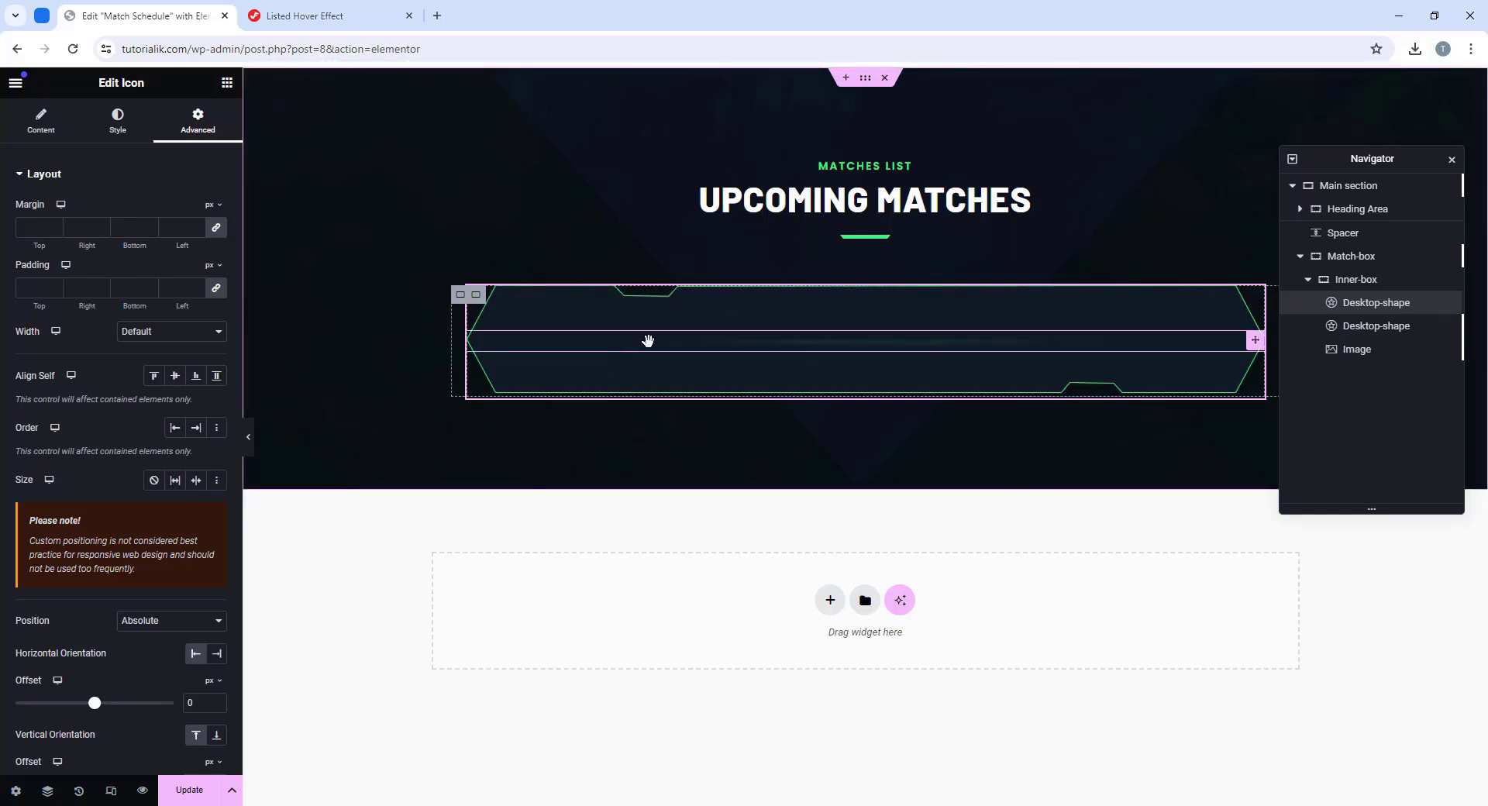
# Step: Rename the duplicated icon as Tablet_Mobile-shape and move it below the Image widget in the Inner-box
pyautogui.click(1374, 328)
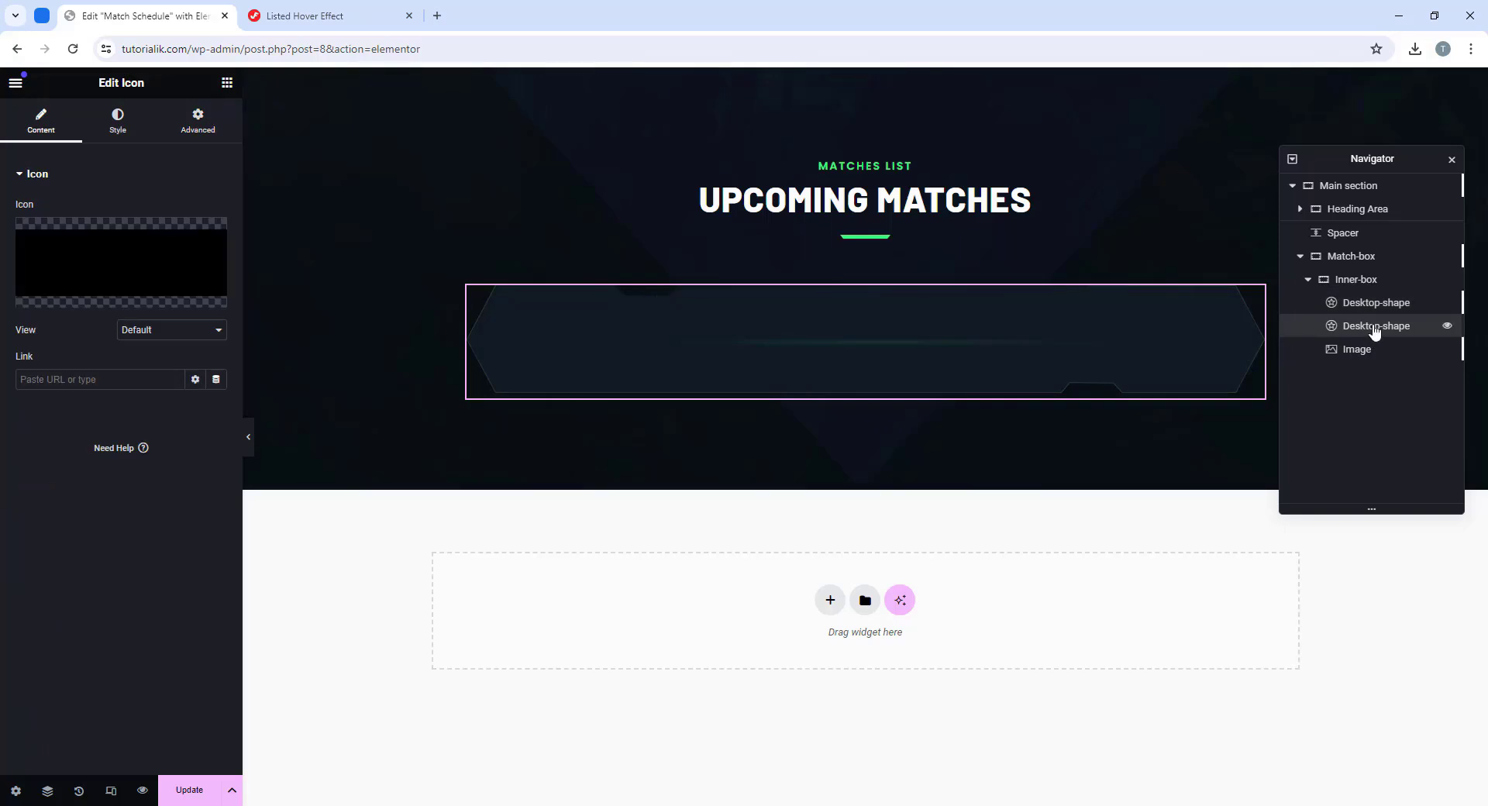
pyautogui.doubleClick(1361, 330)
pyautogui.click(1381, 330)
pyautogui.click(1385, 378)
pyautogui.moveTo(1387, 331); pyautogui.dragTo(1376, 347)
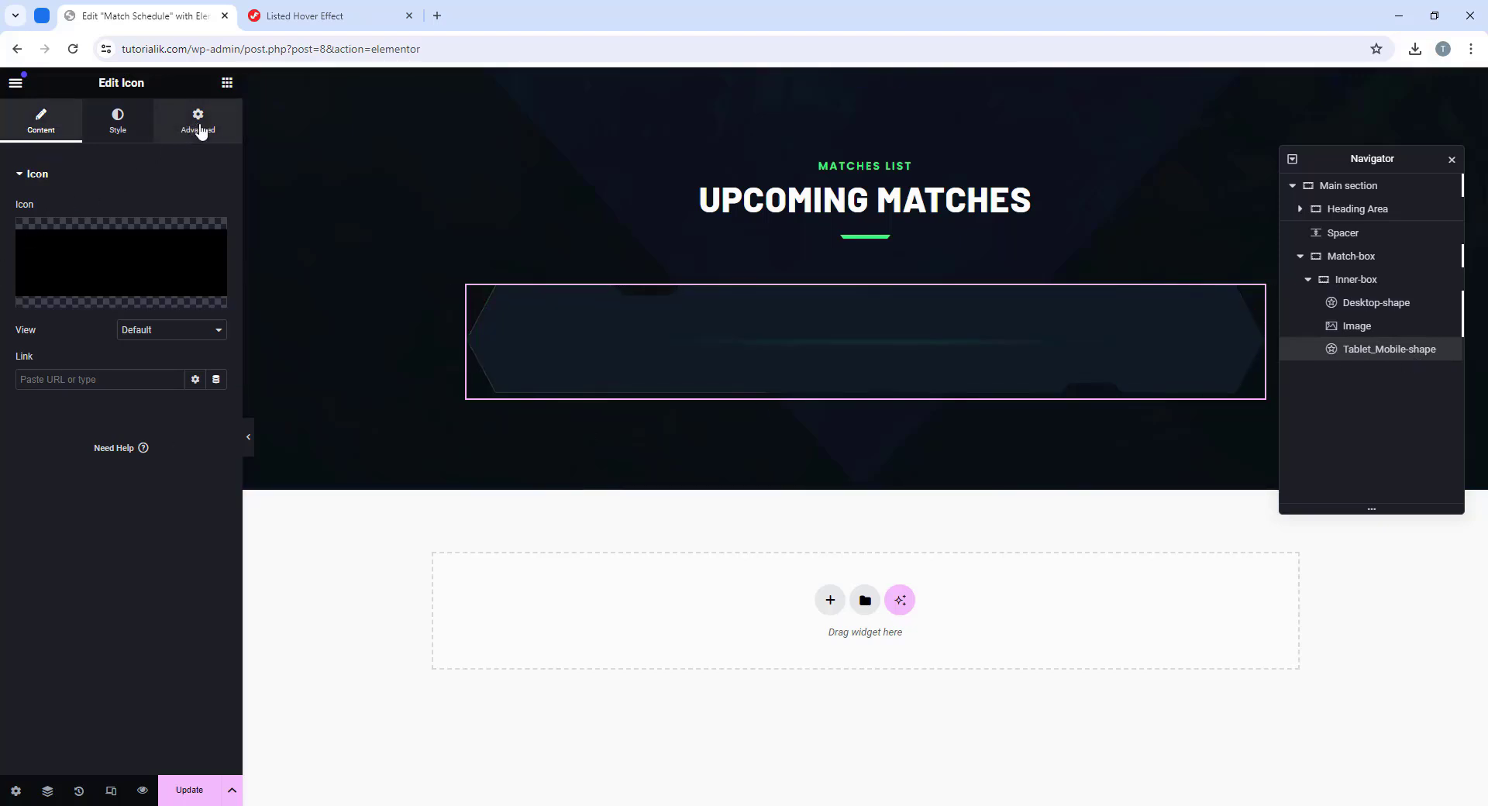
# Step: Review the Tablet_Mobile-shape icon's style and advanced settings, and select its current CSS class for replacement
pyautogui.click(118, 123)
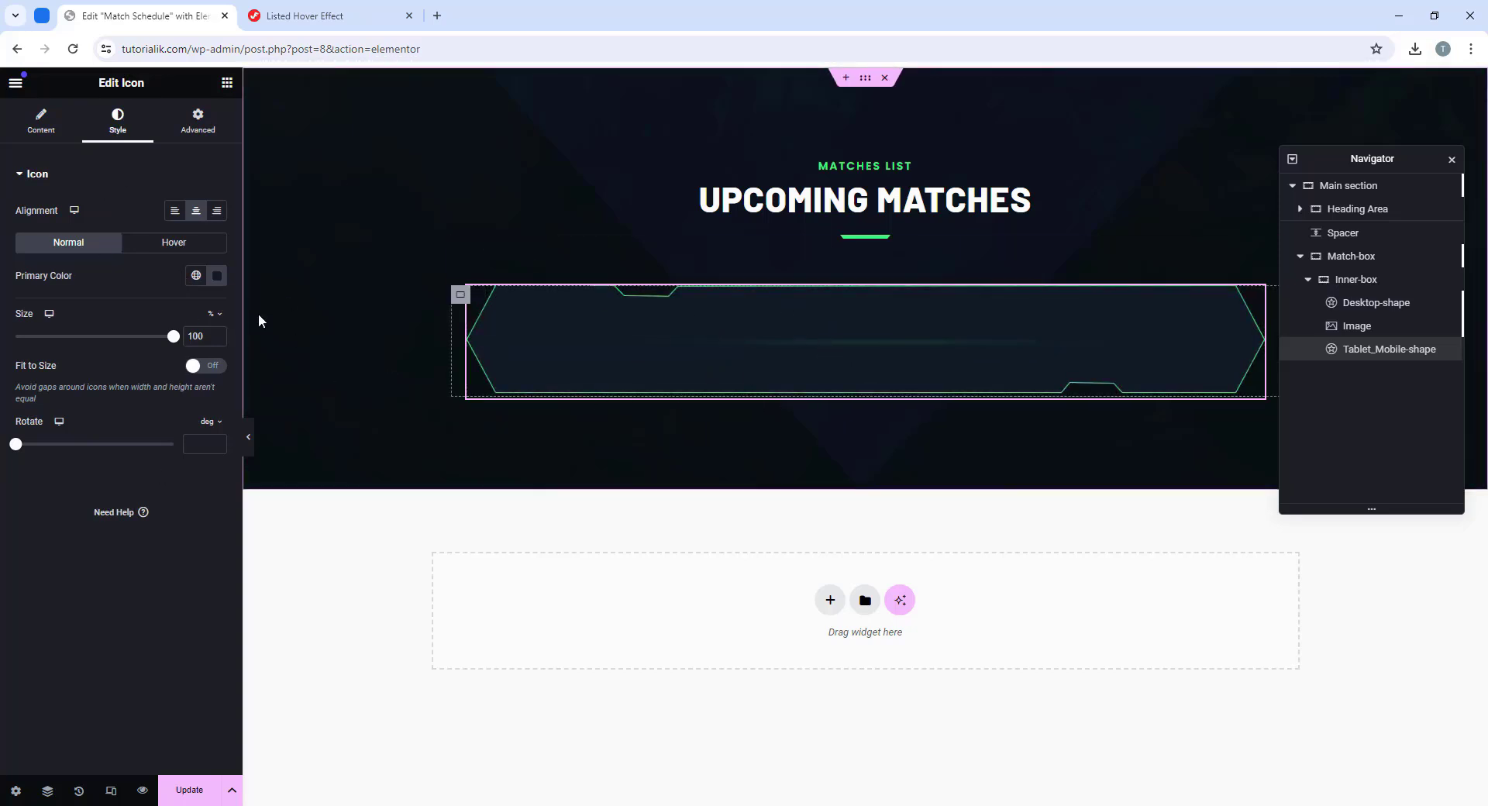
pyautogui.click(186, 128)
pyautogui.scroll(-6, 138, 349)
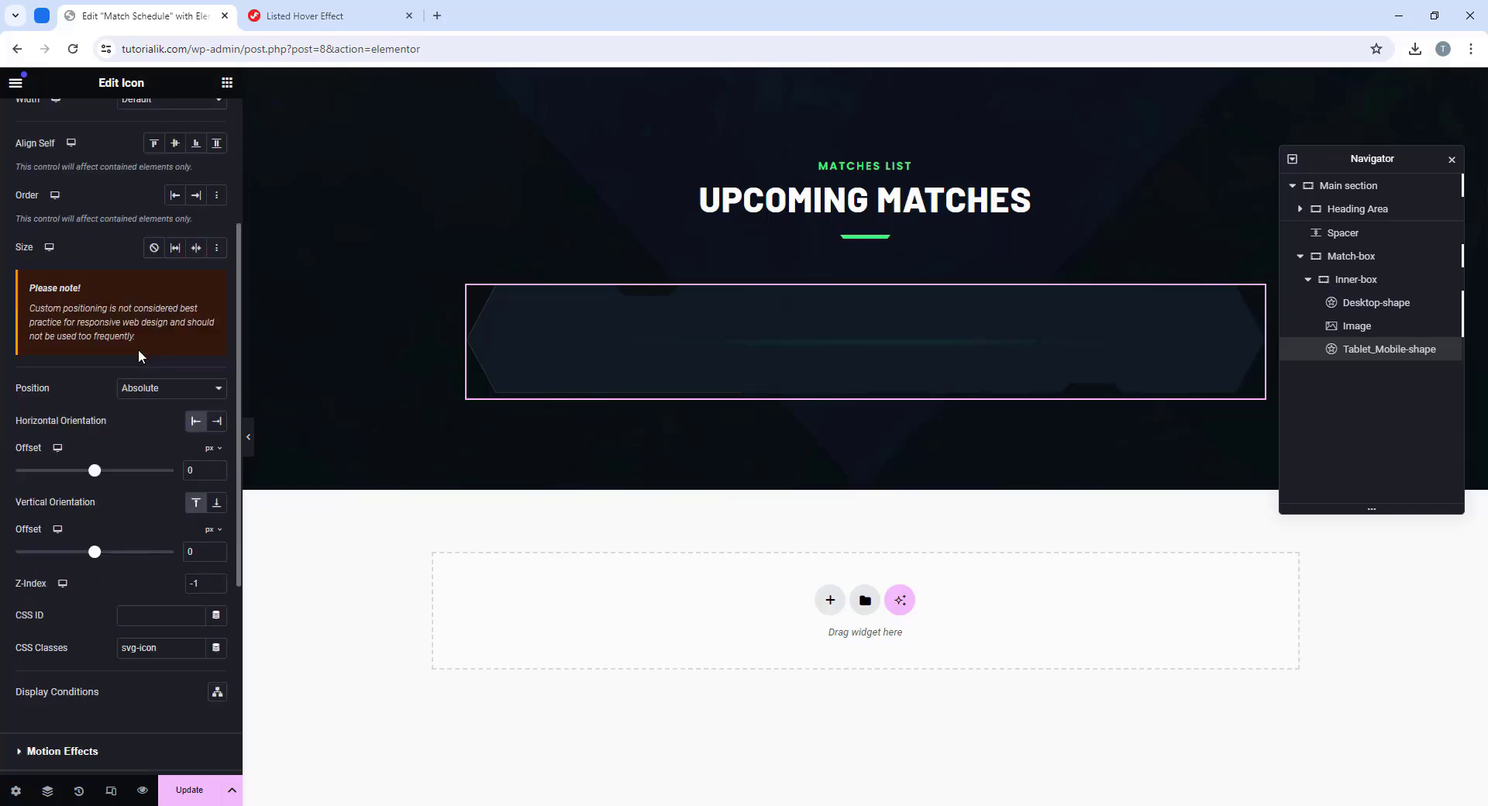
pyautogui.scroll(2, 138, 349)
pyautogui.scroll(-1, 150, 349)
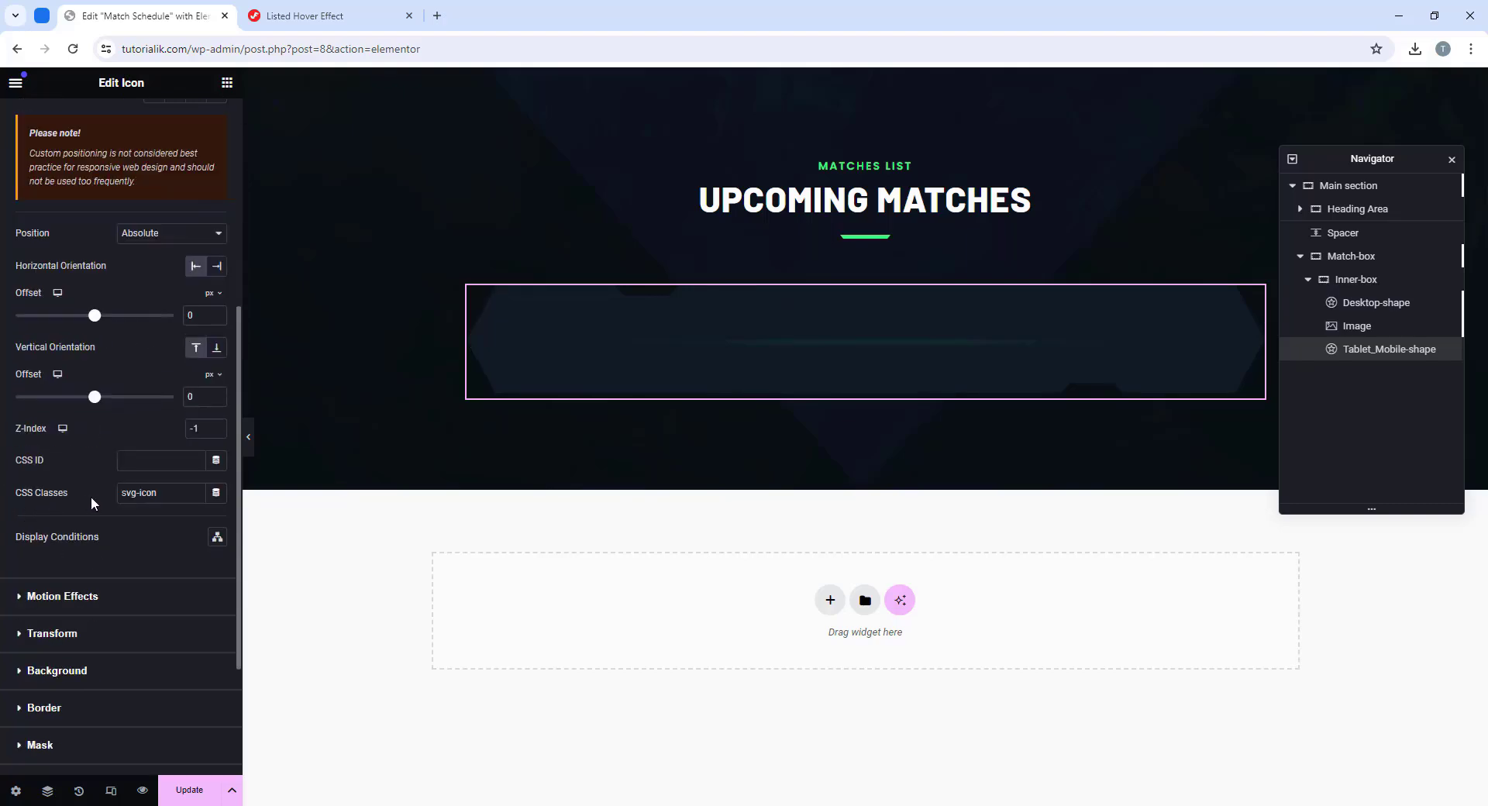
pyautogui.moveTo(165, 494); pyautogui.dragTo(88, 500)
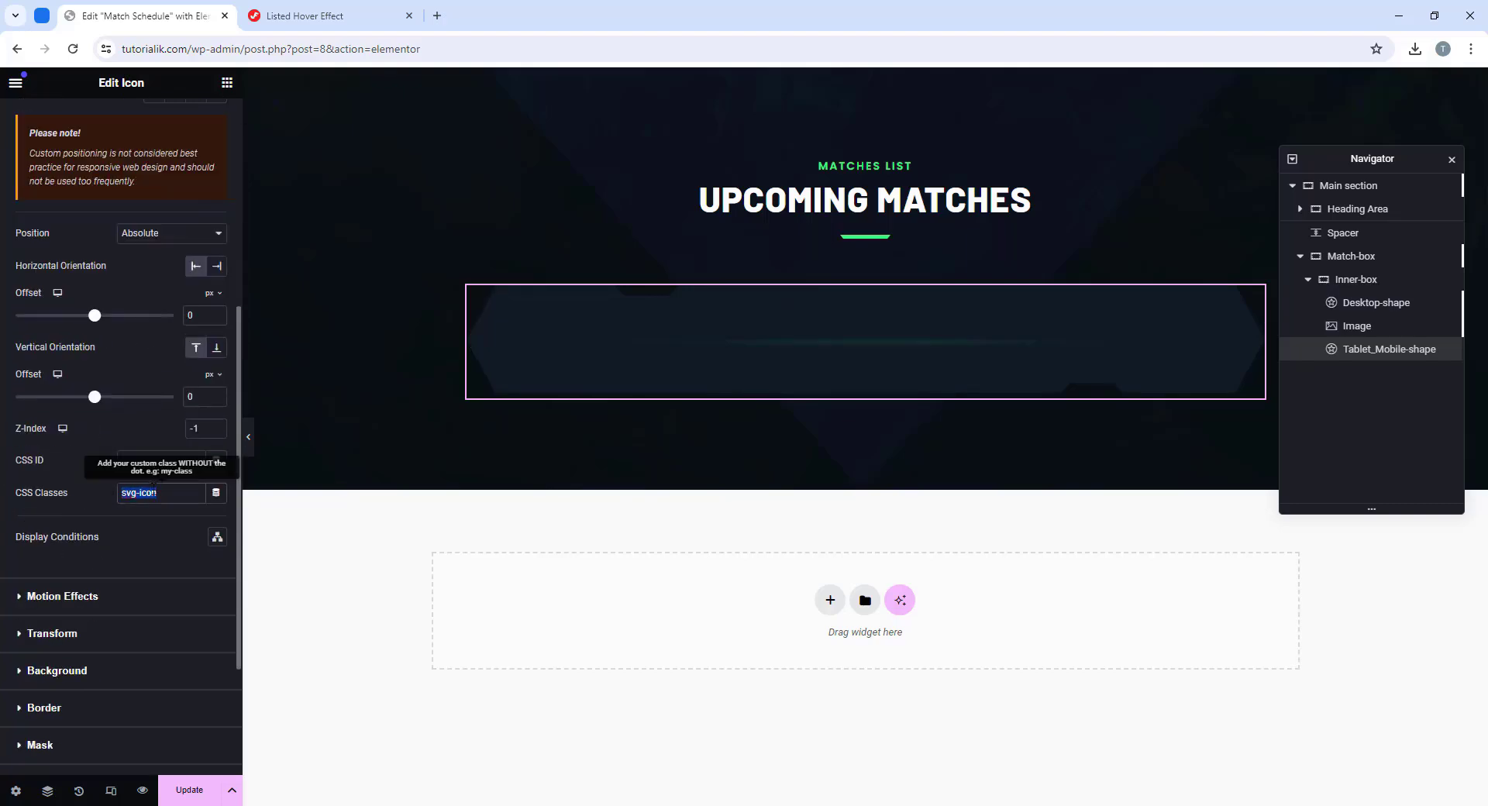
# Step: Copy the class name svg-icon-2 from the All Effect CSS Classes list on the Listed Hover Effect page
pyautogui.click(325, 14)
pyautogui.scroll(4, 435, 415)
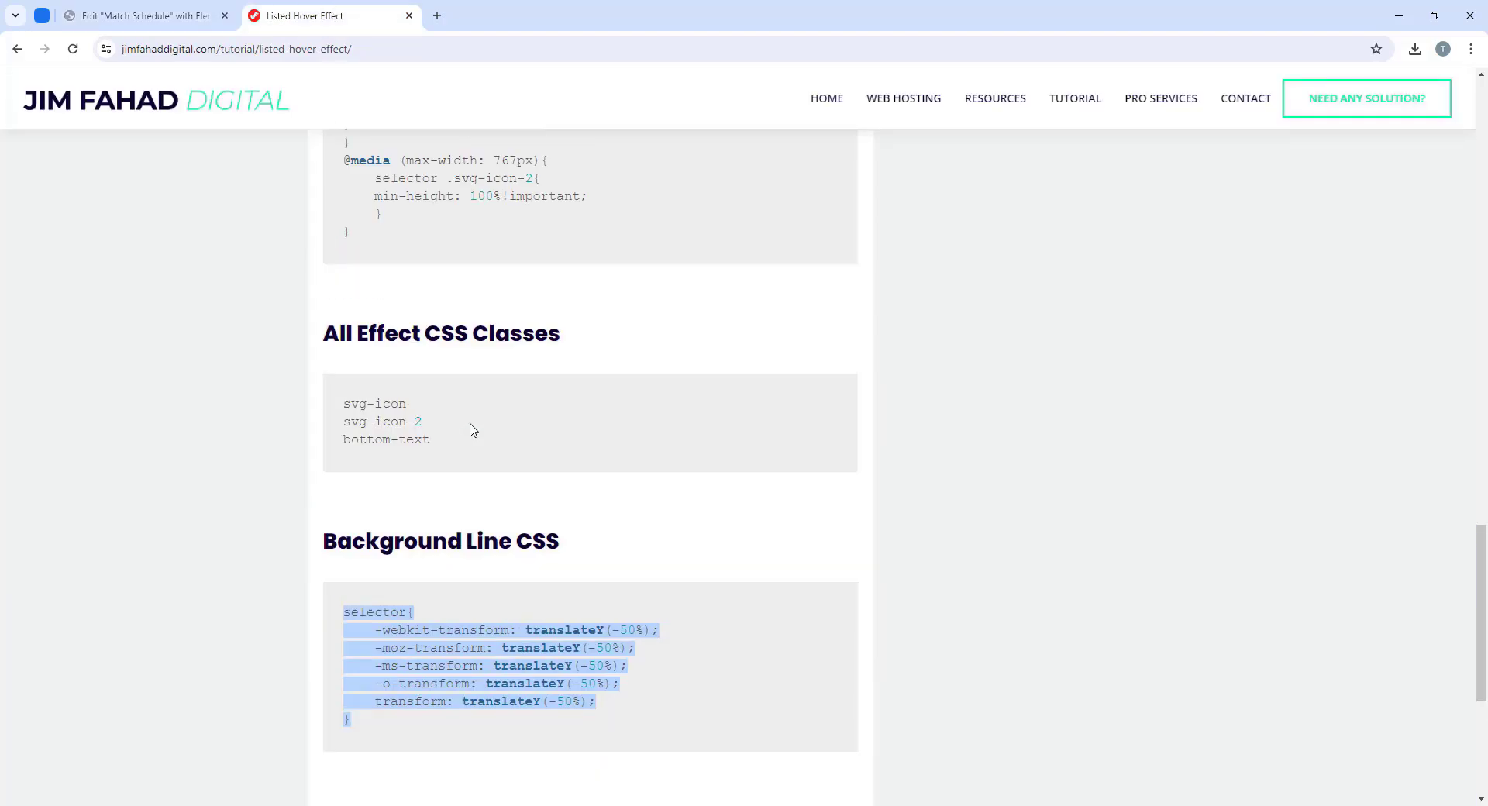
pyautogui.click(350, 424)
pyautogui.moveTo(346, 424); pyautogui.dragTo(422, 422)
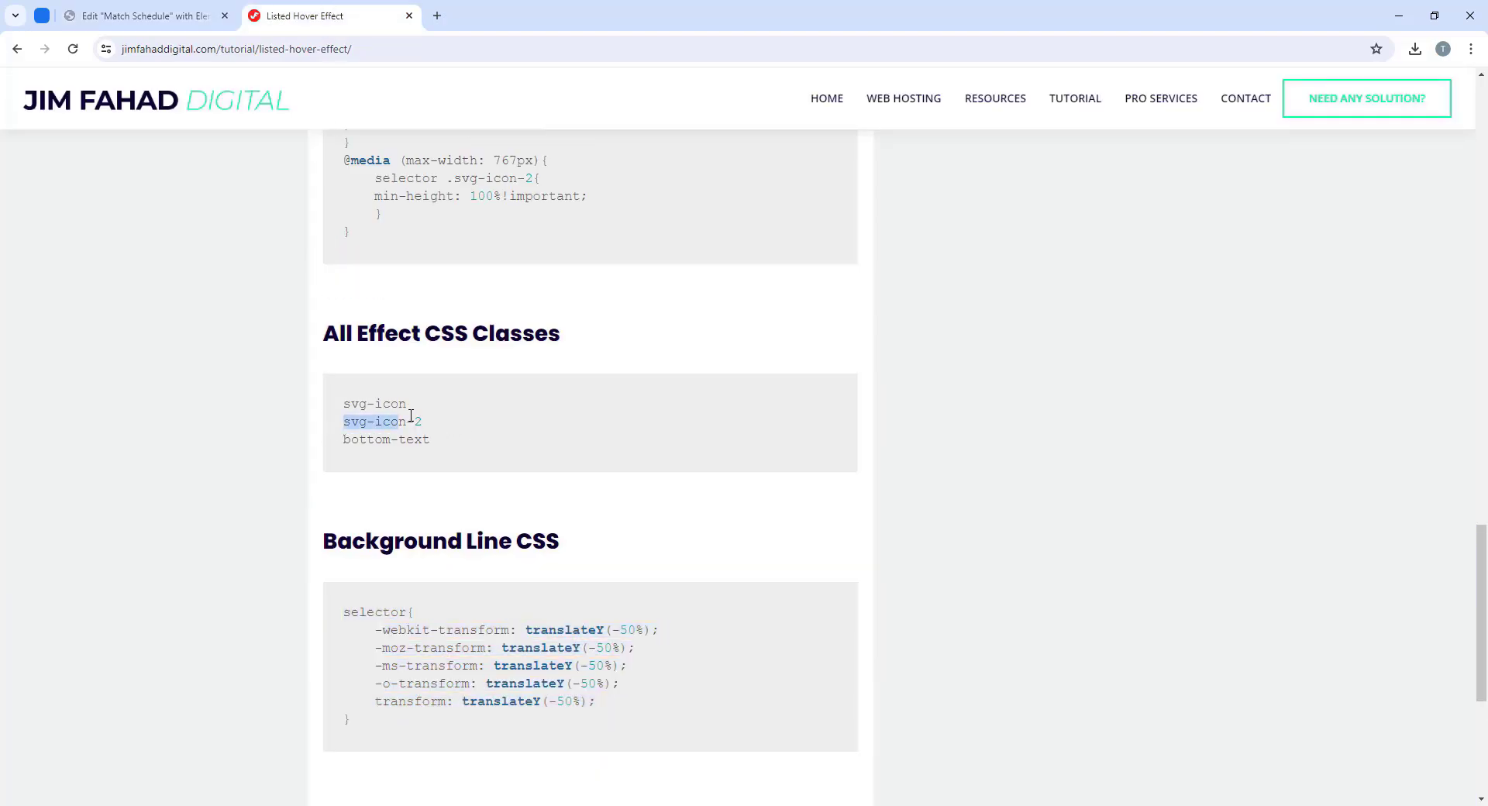
pyautogui.tripleClick(387, 421)
pyautogui.rightClick(391, 424)
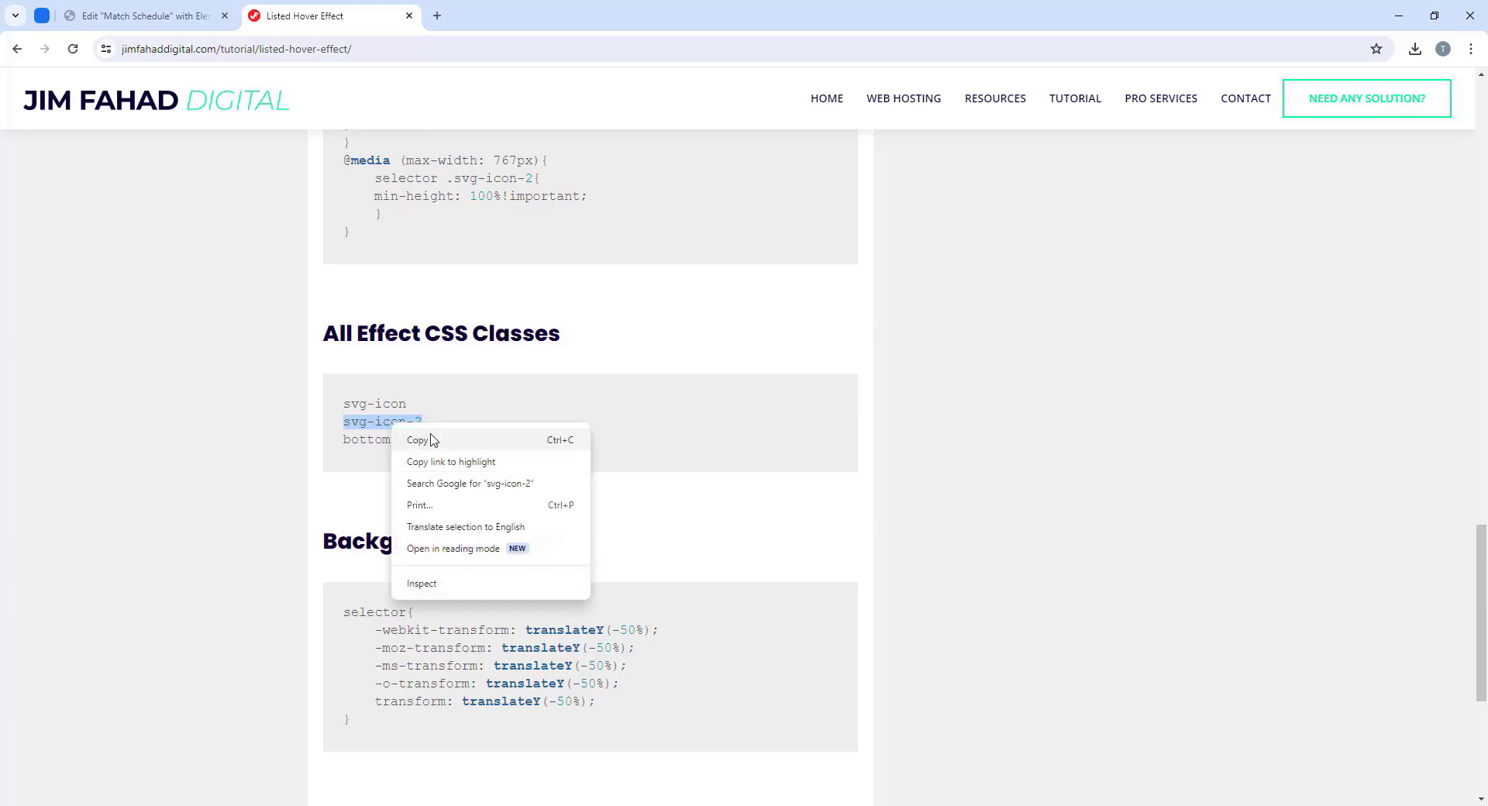
pyautogui.click(417, 439)
# Step: Return to the Elementor editor and replace the Tablet_Mobile-shape icon's CSS class with svg-icon-2
pyautogui.click(143, 16)
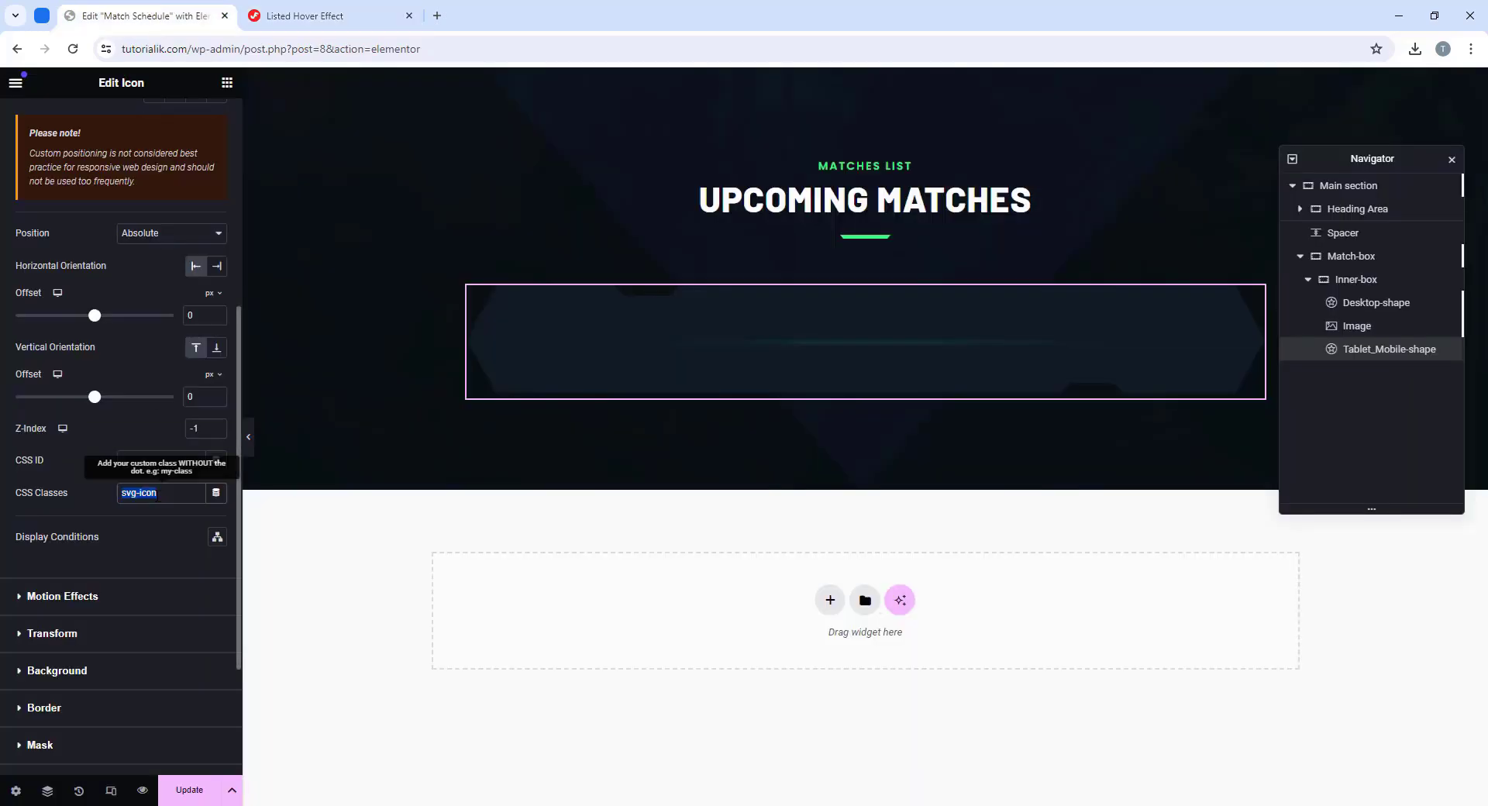
pyautogui.rightClick(162, 496)
pyautogui.click(177, 244)
# Step: Hide the Tablet_Mobile-shape icon on desktop and preview the section without the editor panel
pyautogui.scroll(-2, 133, 542)
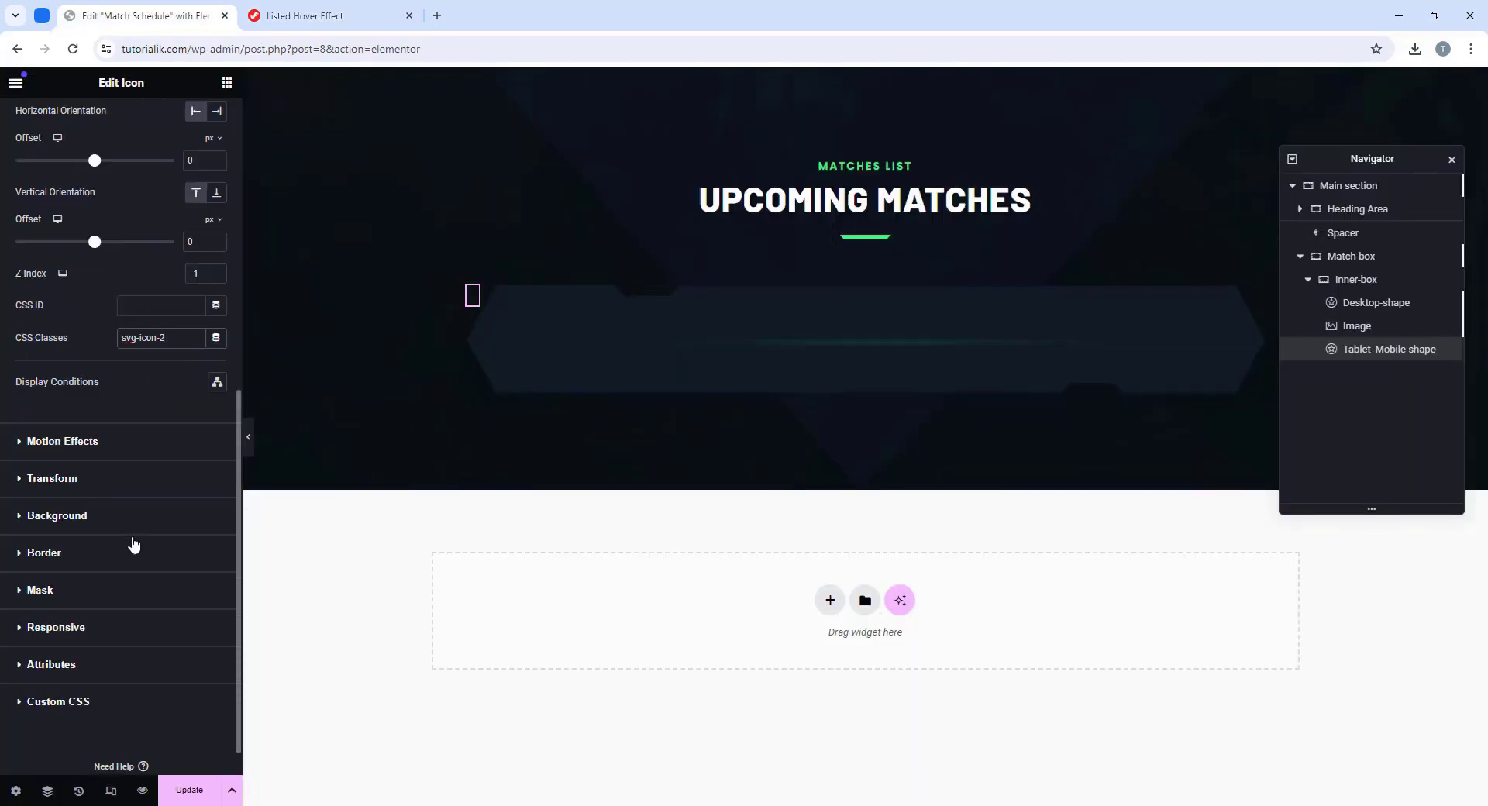
pyautogui.click(78, 638)
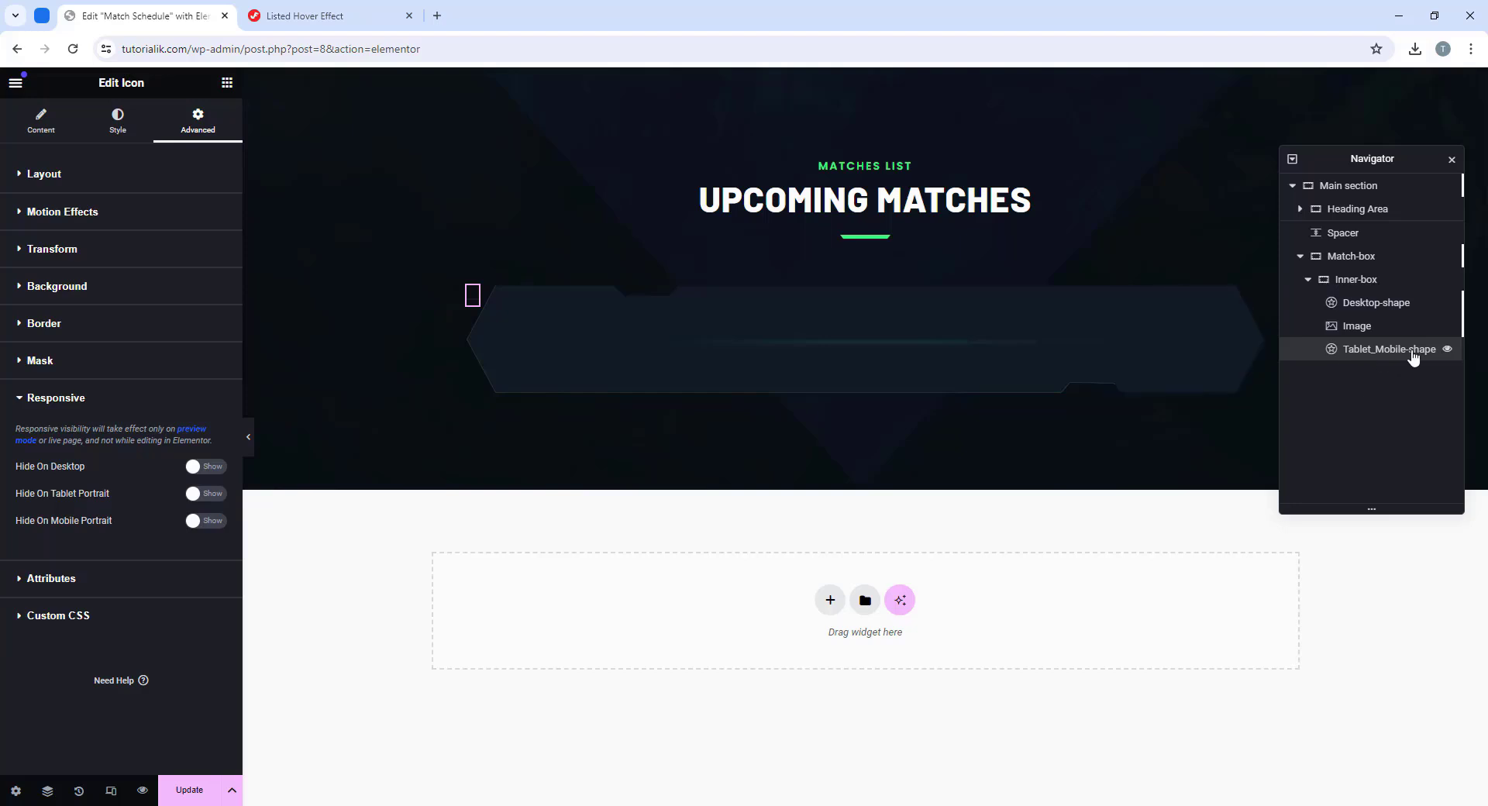
pyautogui.click(199, 466)
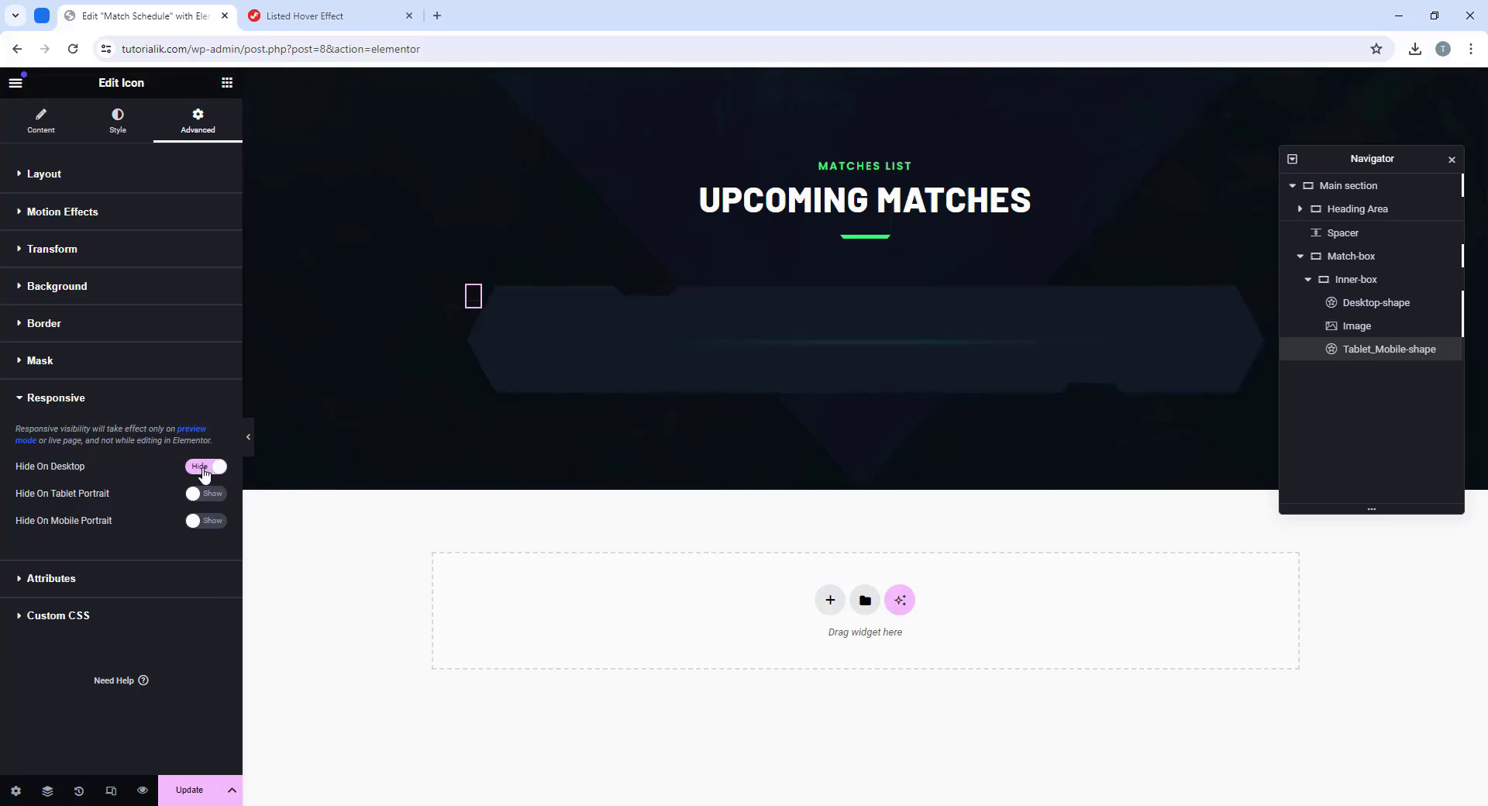
pyautogui.click(248, 438)
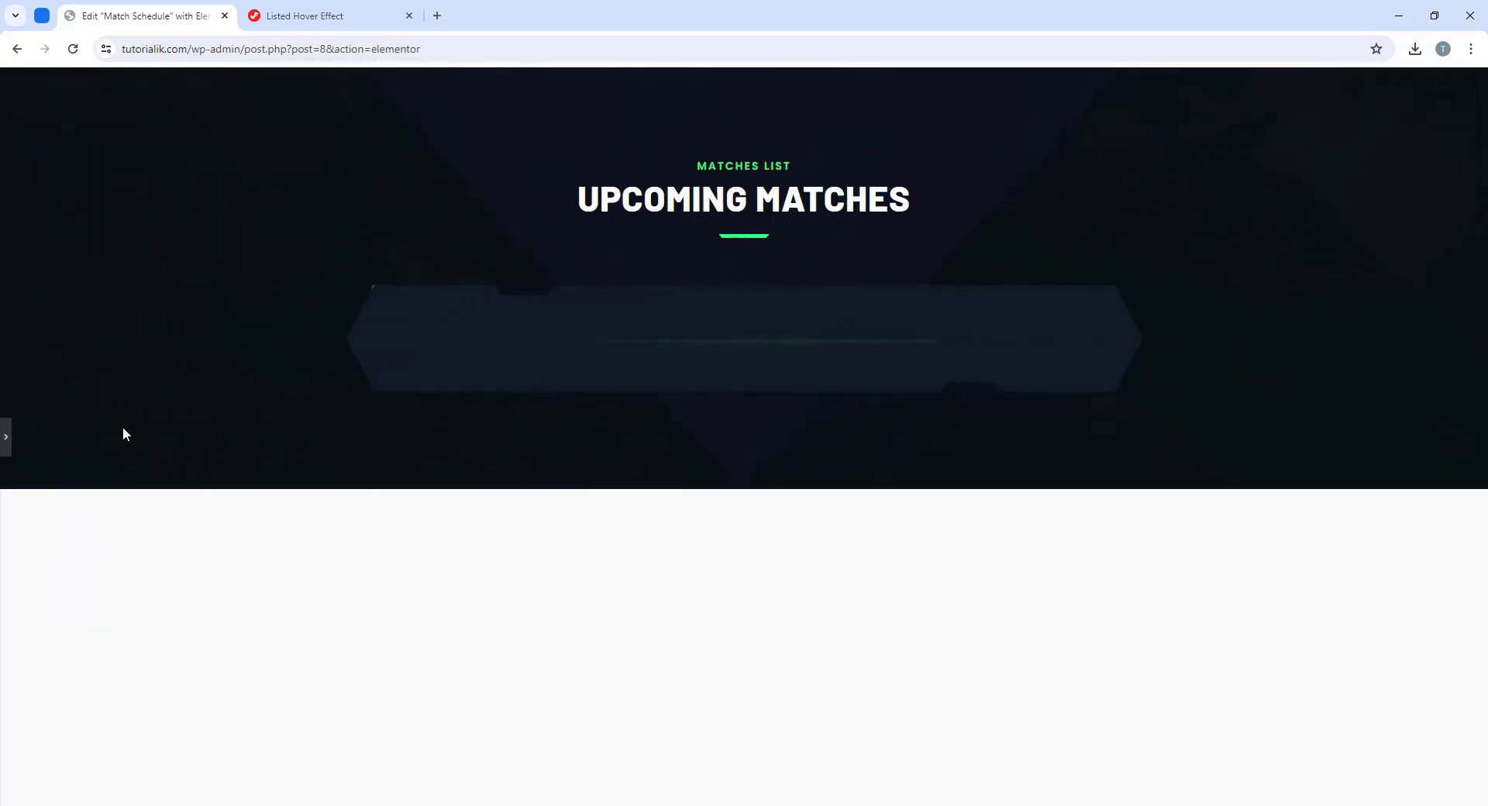
pyautogui.click(6, 437)
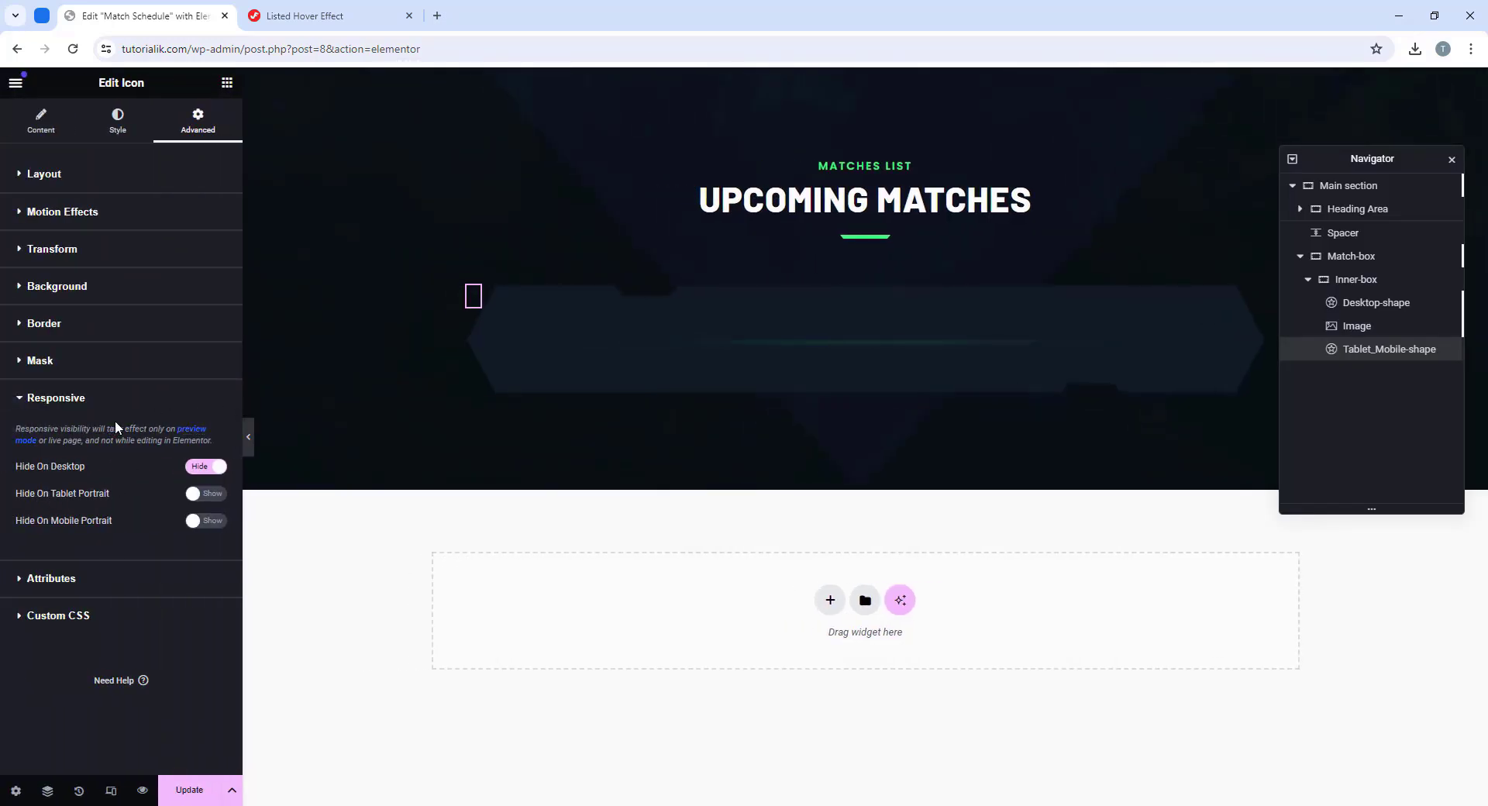
# Step: Add a new container and place it inside the Inner-box, directly below Tablet_Mobile-shape
pyautogui.click(227, 83)
pyautogui.moveTo(77, 333); pyautogui.dragTo(930, 370)
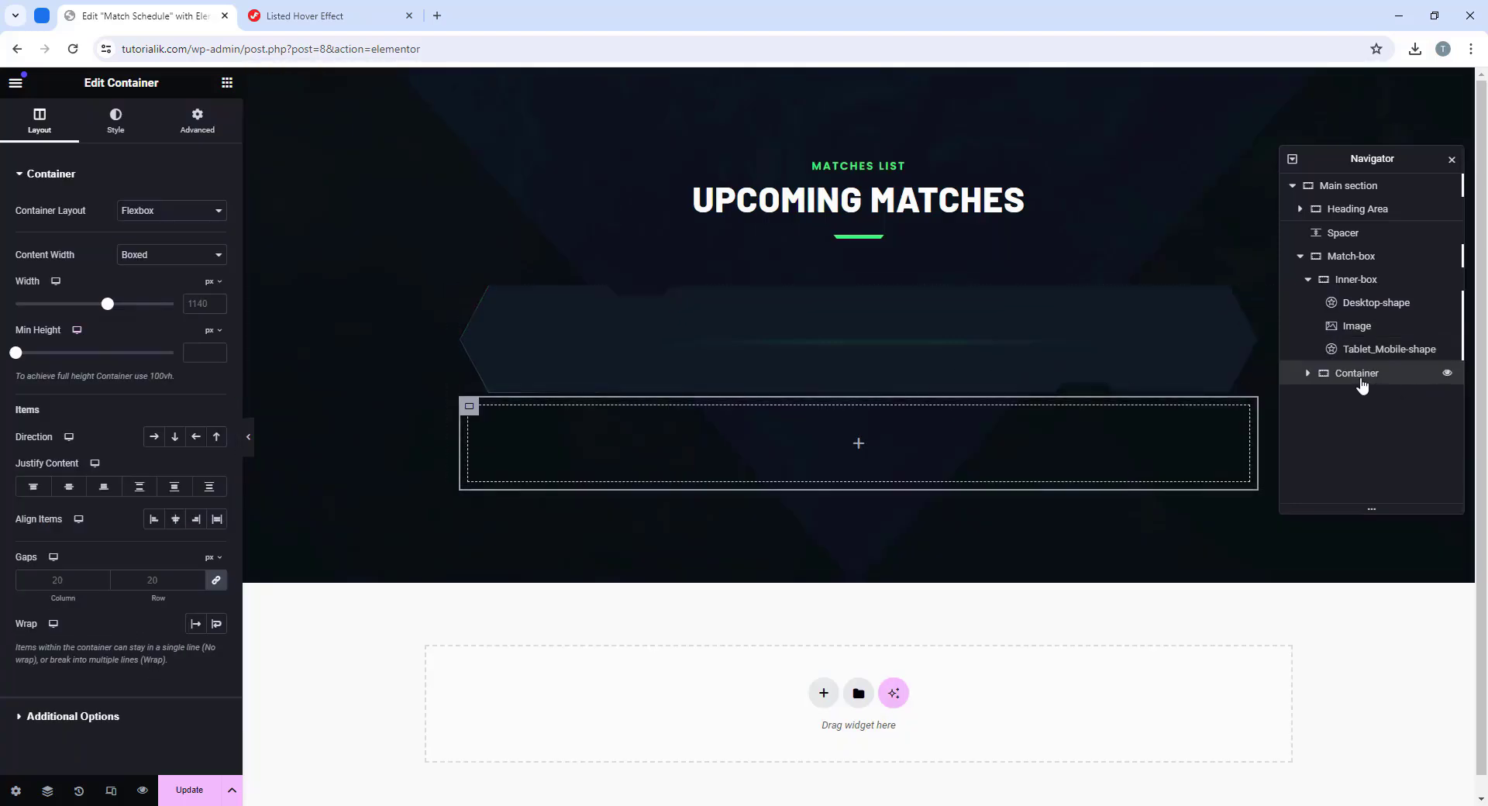
pyautogui.moveTo(1355, 378)
pyautogui.mouseDown()
pyautogui.moveTo(1358, 350)
pyautogui.moveTo(1359, 373)
pyautogui.mouseUp()
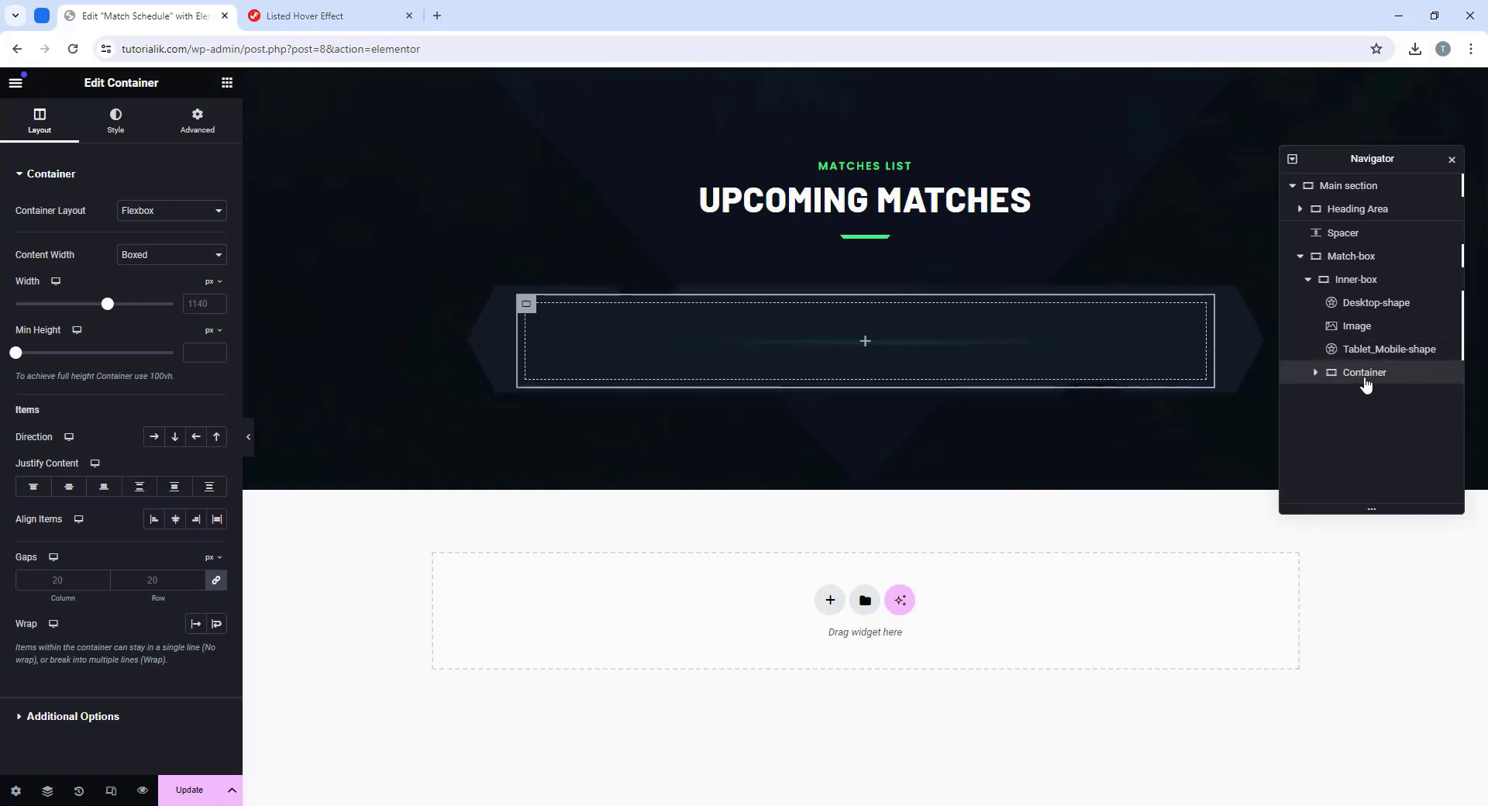
# Step: Rename the new container inside the Inner-box as Left team logo
pyautogui.doubleClick(1360, 375)
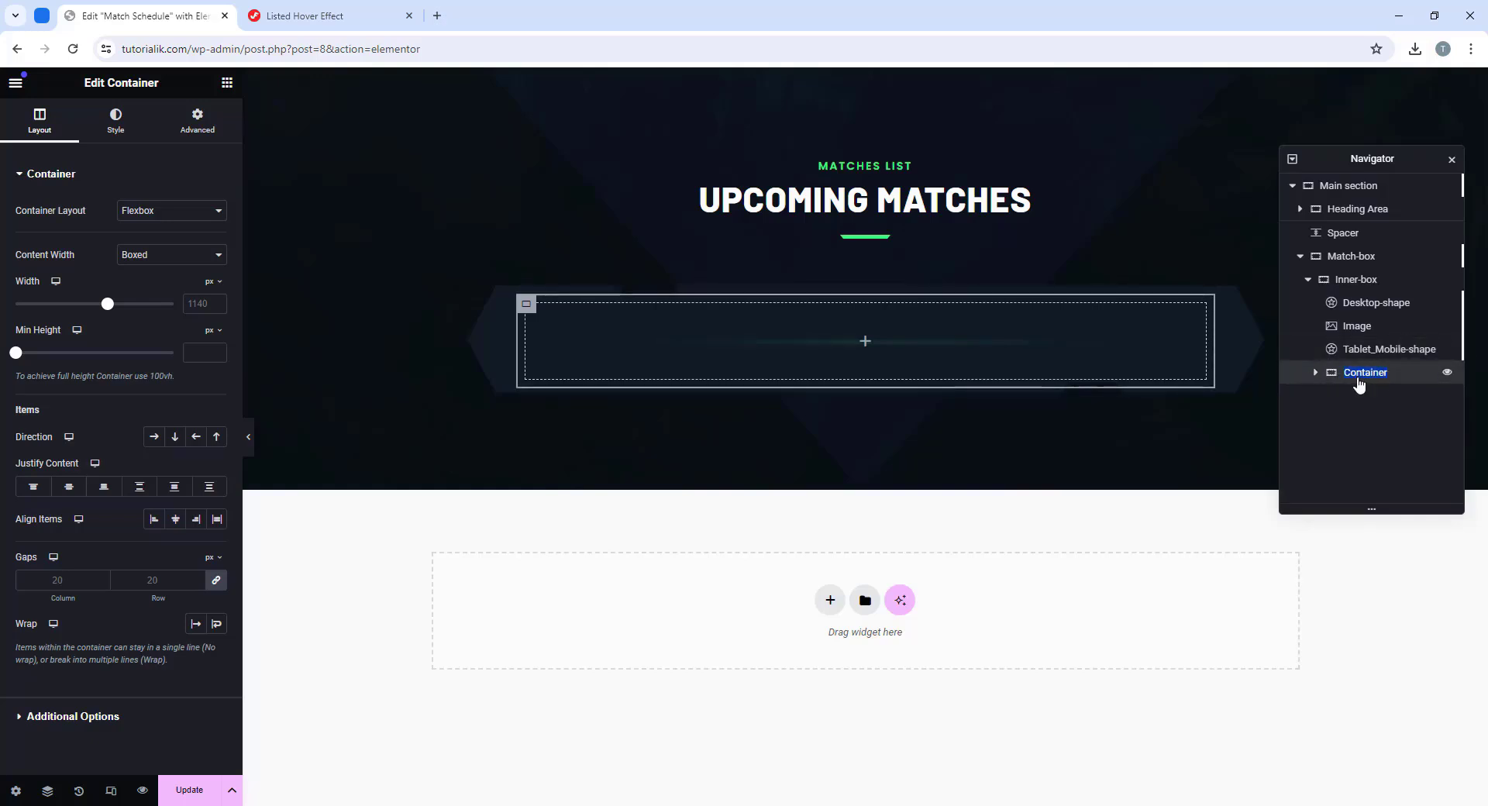
pyautogui.write('Left team logo')
pyautogui.press('Return')
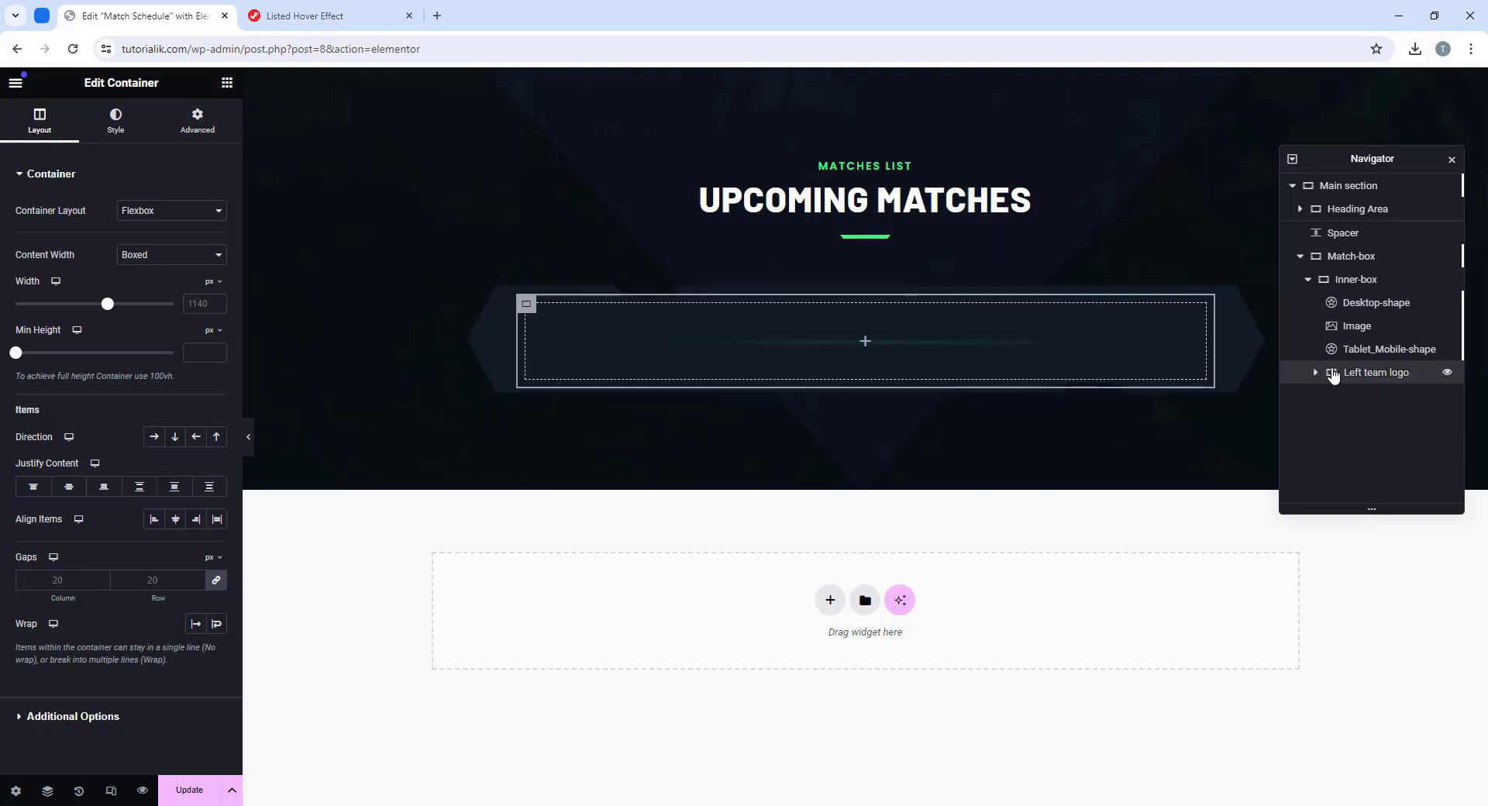
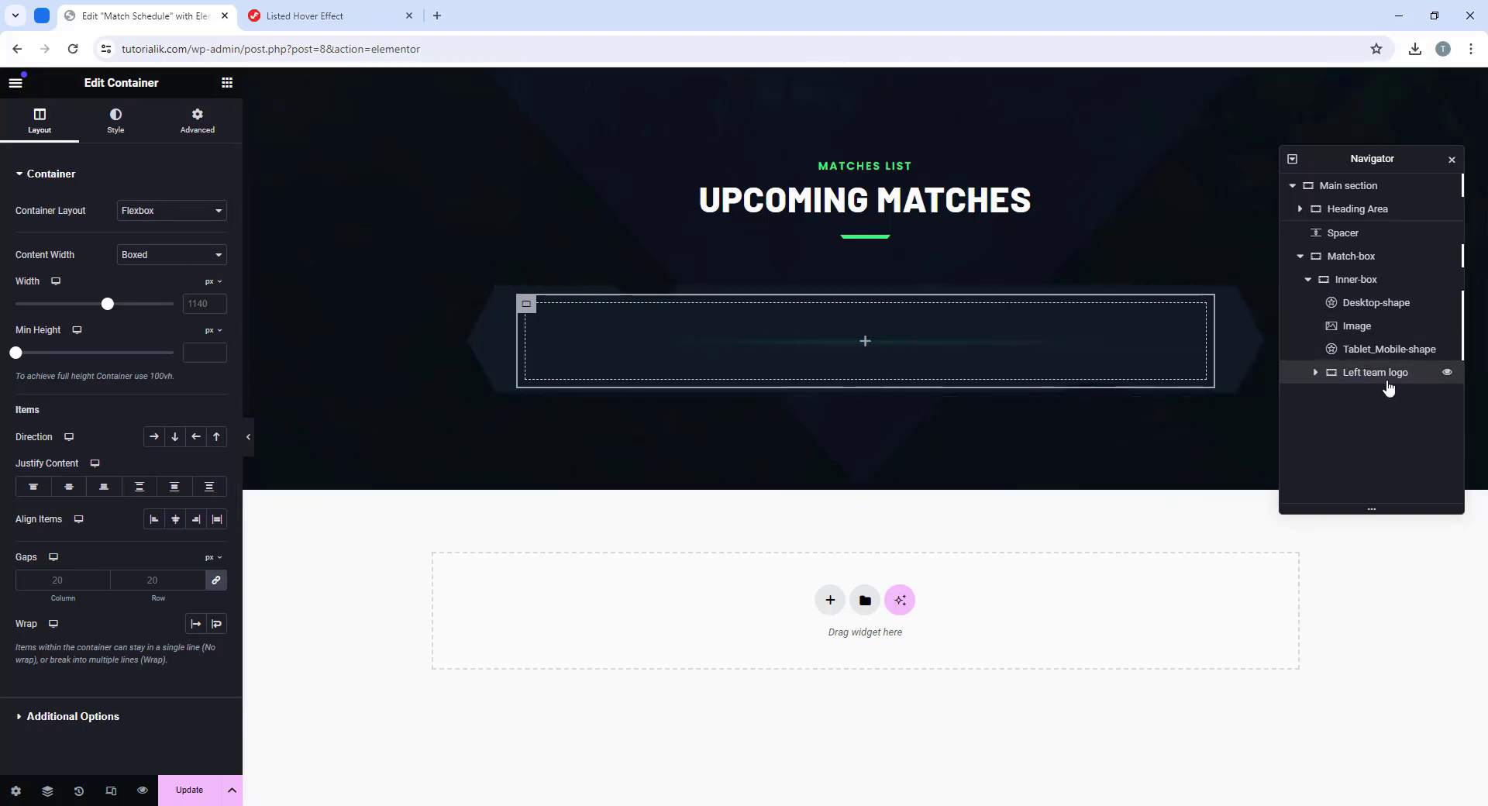
# Step: Make the Left team logo container full width, 104 px wide with a 104 px minimum height, centred content and 0 px gaps
pyautogui.click(171, 254)
pyautogui.click(169, 281)
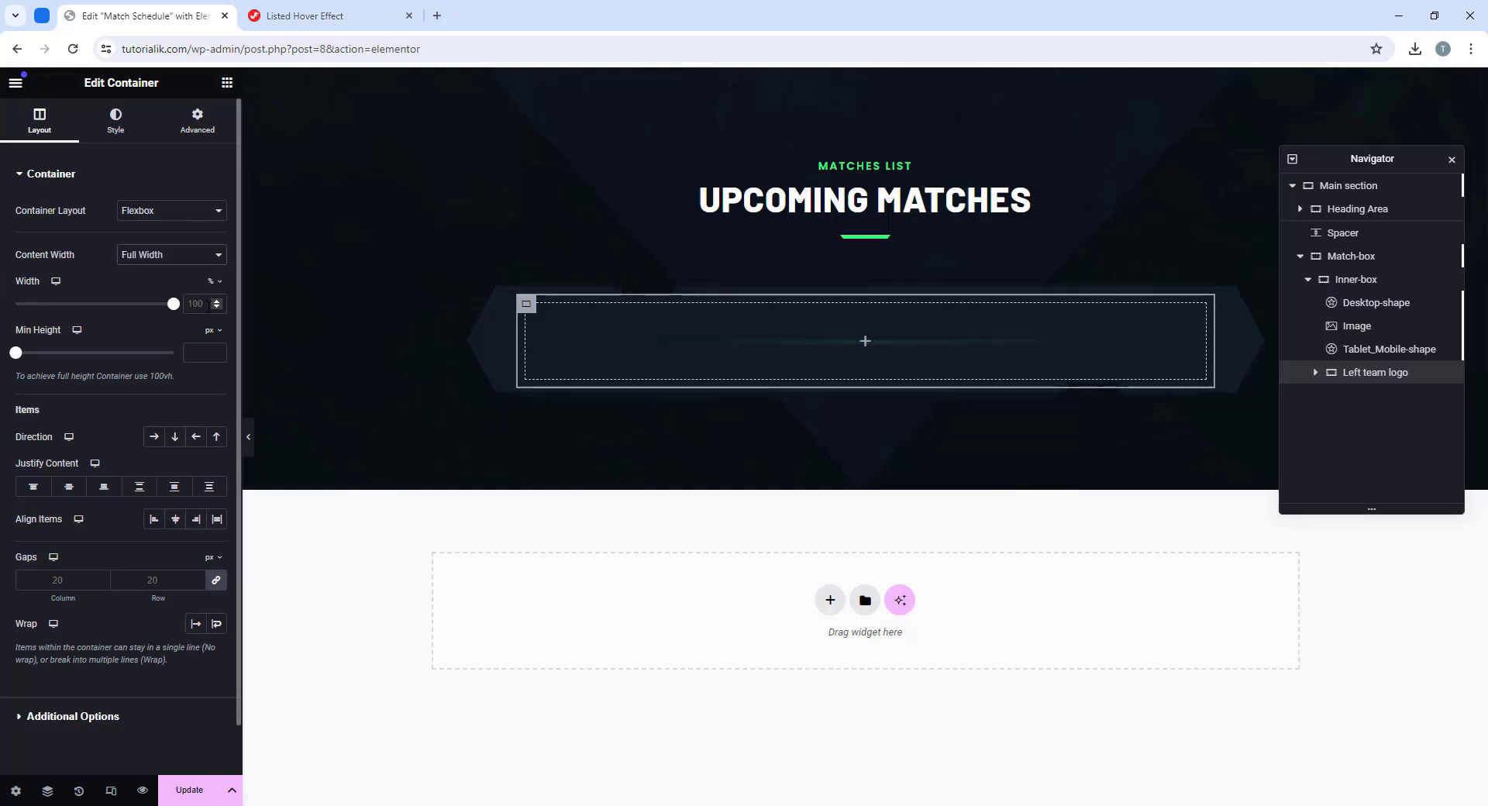
pyautogui.click(213, 280)
pyautogui.click(211, 282)
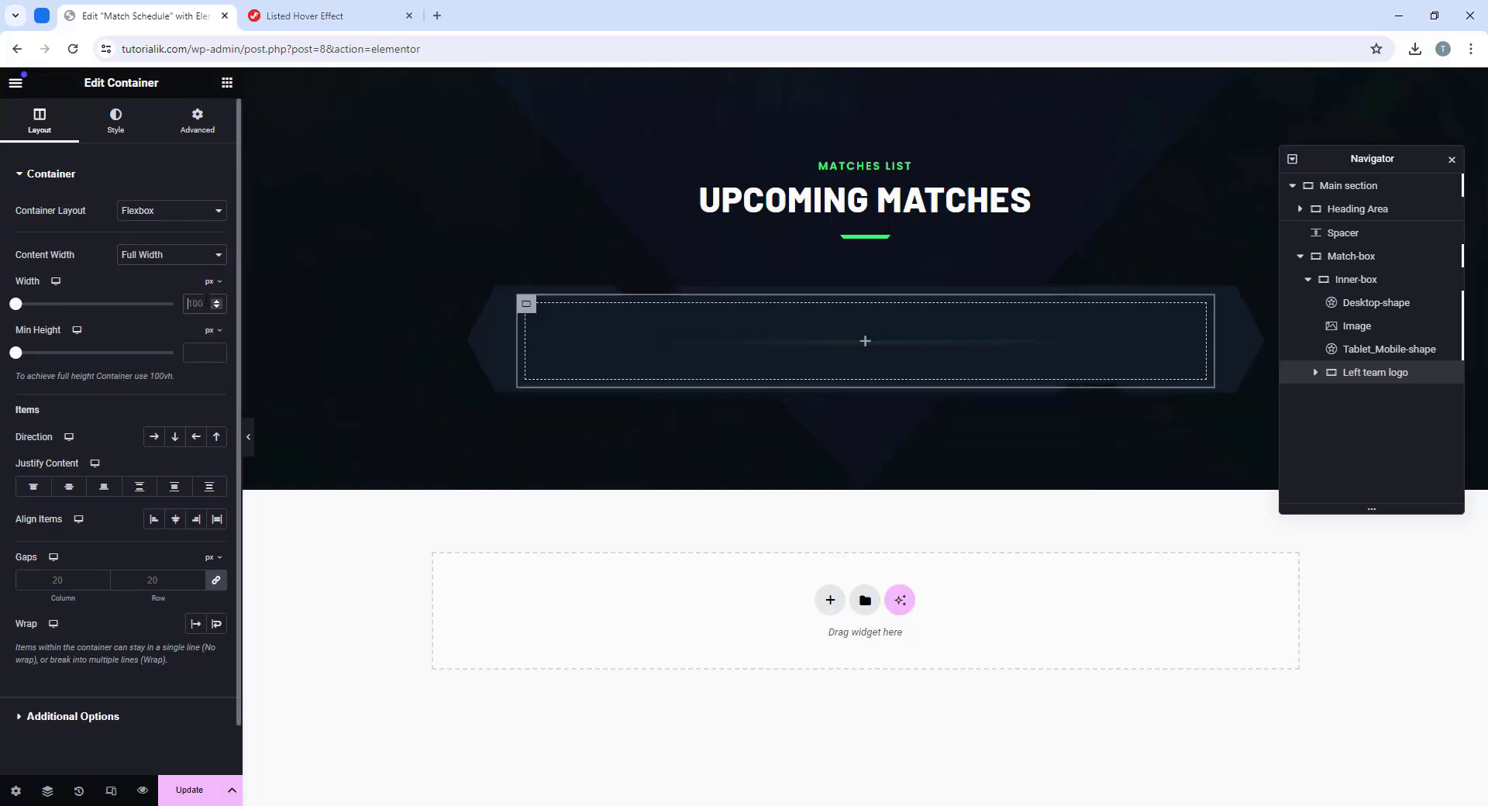
pyautogui.write('04')
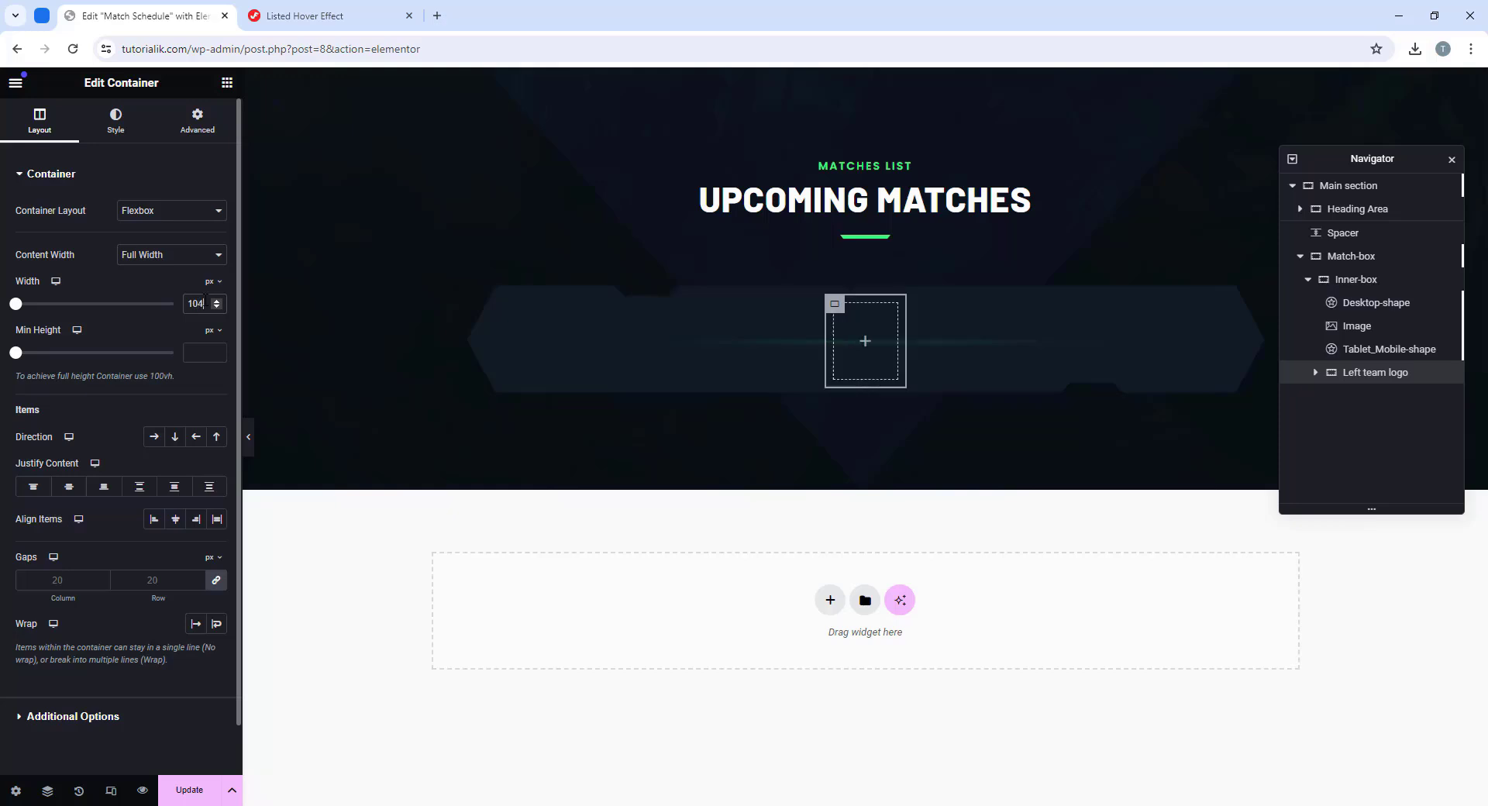
pyautogui.click(194, 352)
pyautogui.write('104')
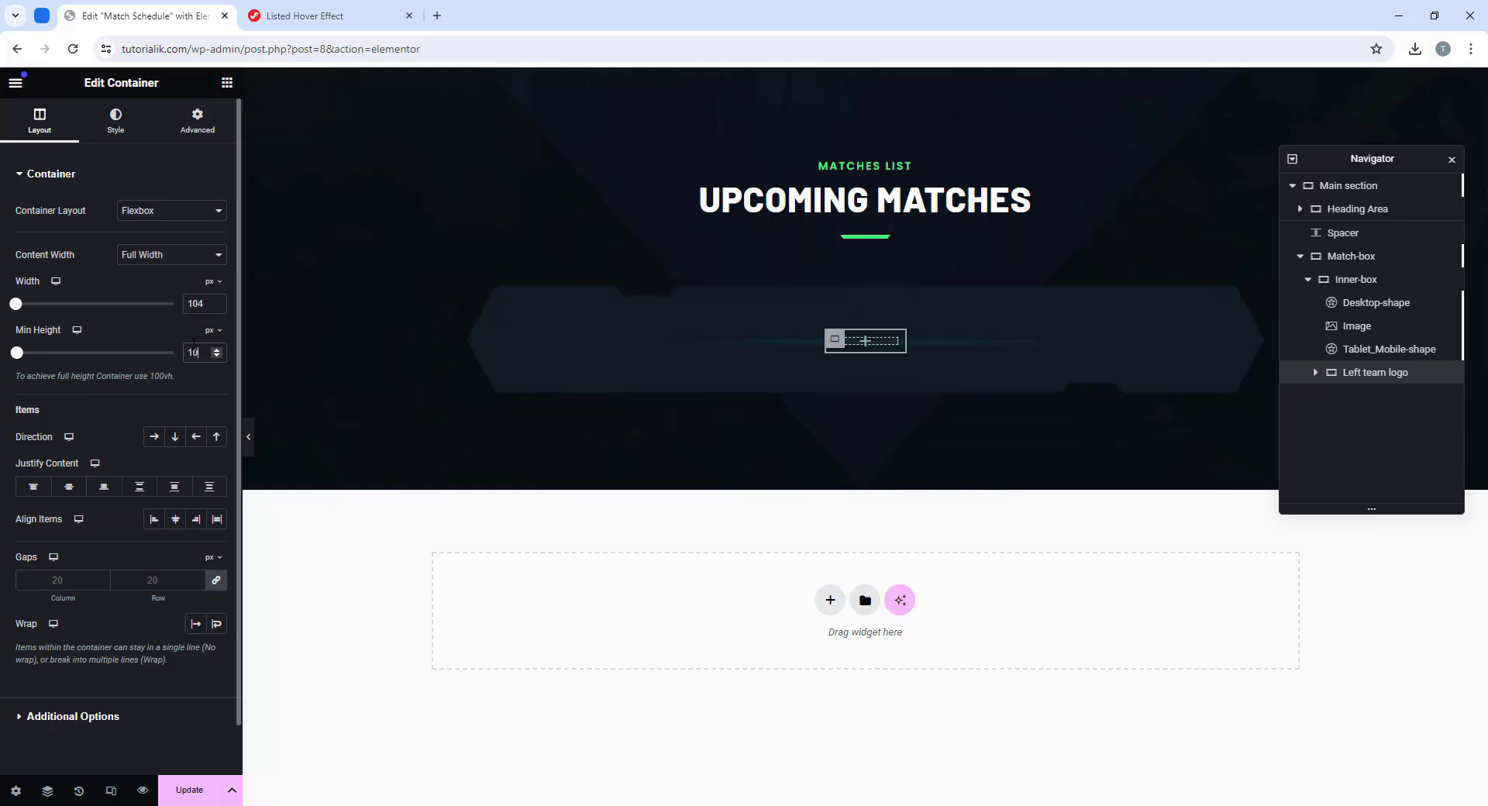
pyautogui.click(69, 486)
pyautogui.write('0')
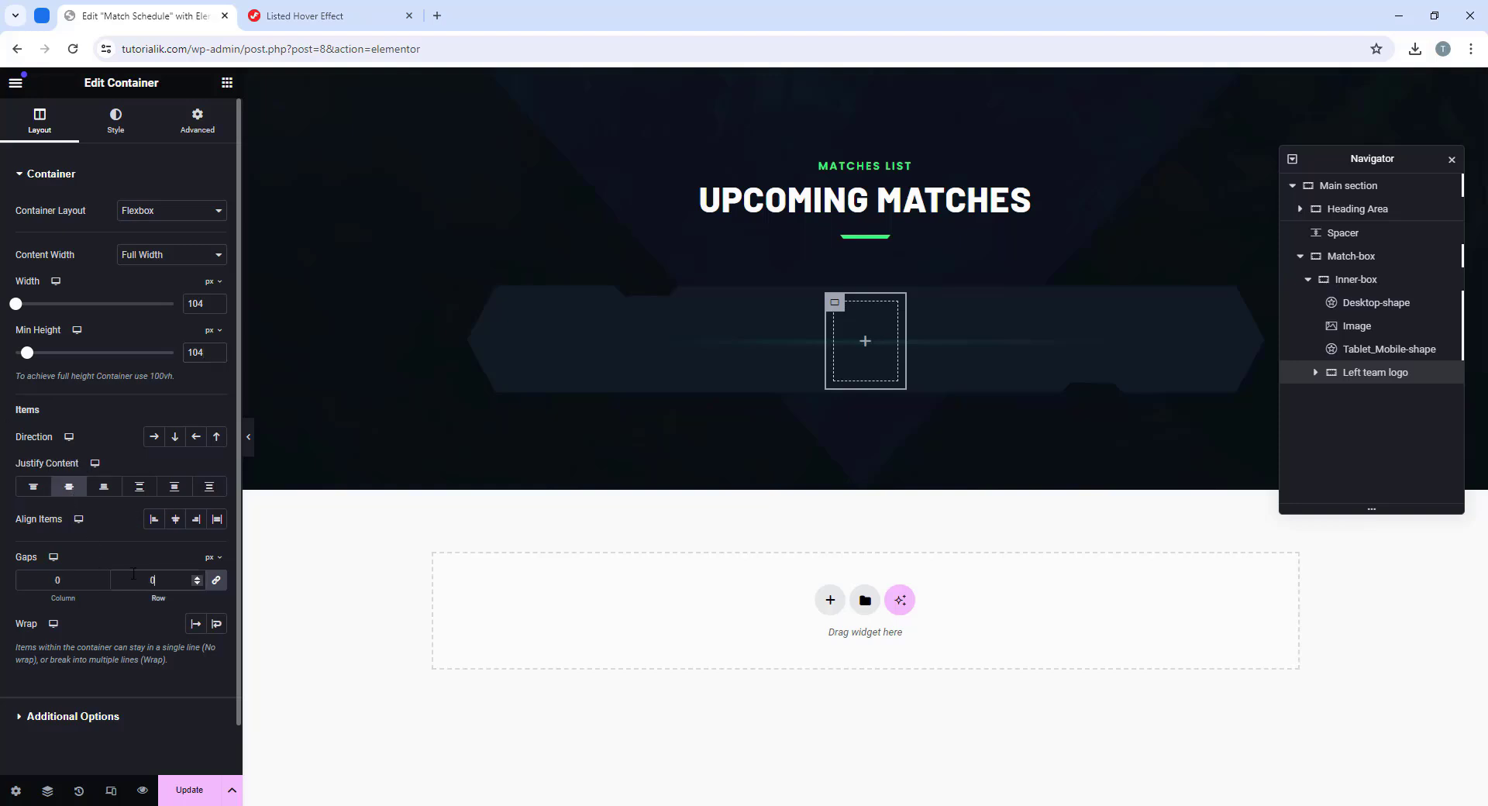
# Step: Give the Left team logo container a classic background in colour #14242c
pyautogui.click(124, 132)
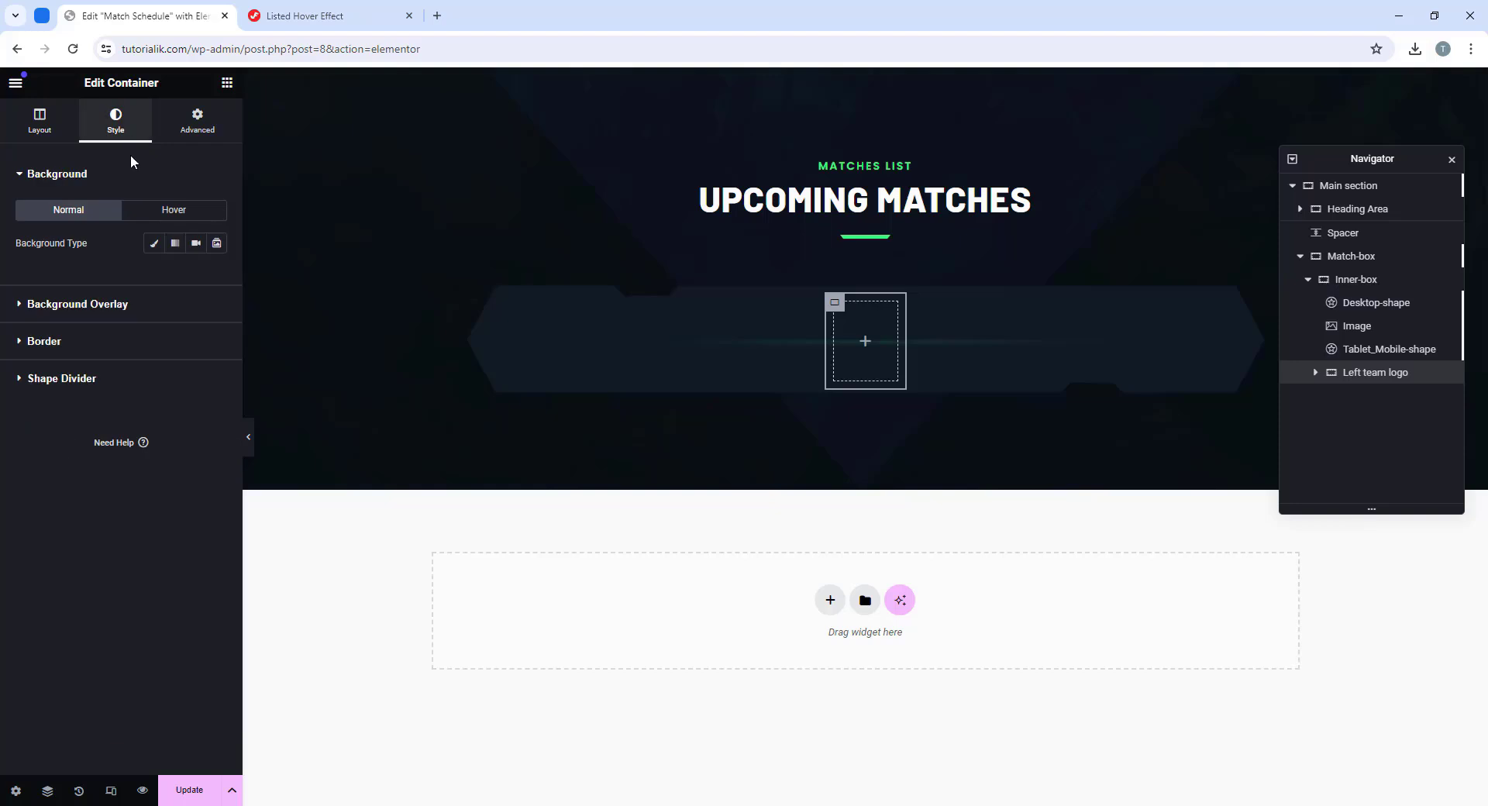
pyautogui.click(155, 244)
pyautogui.click(217, 276)
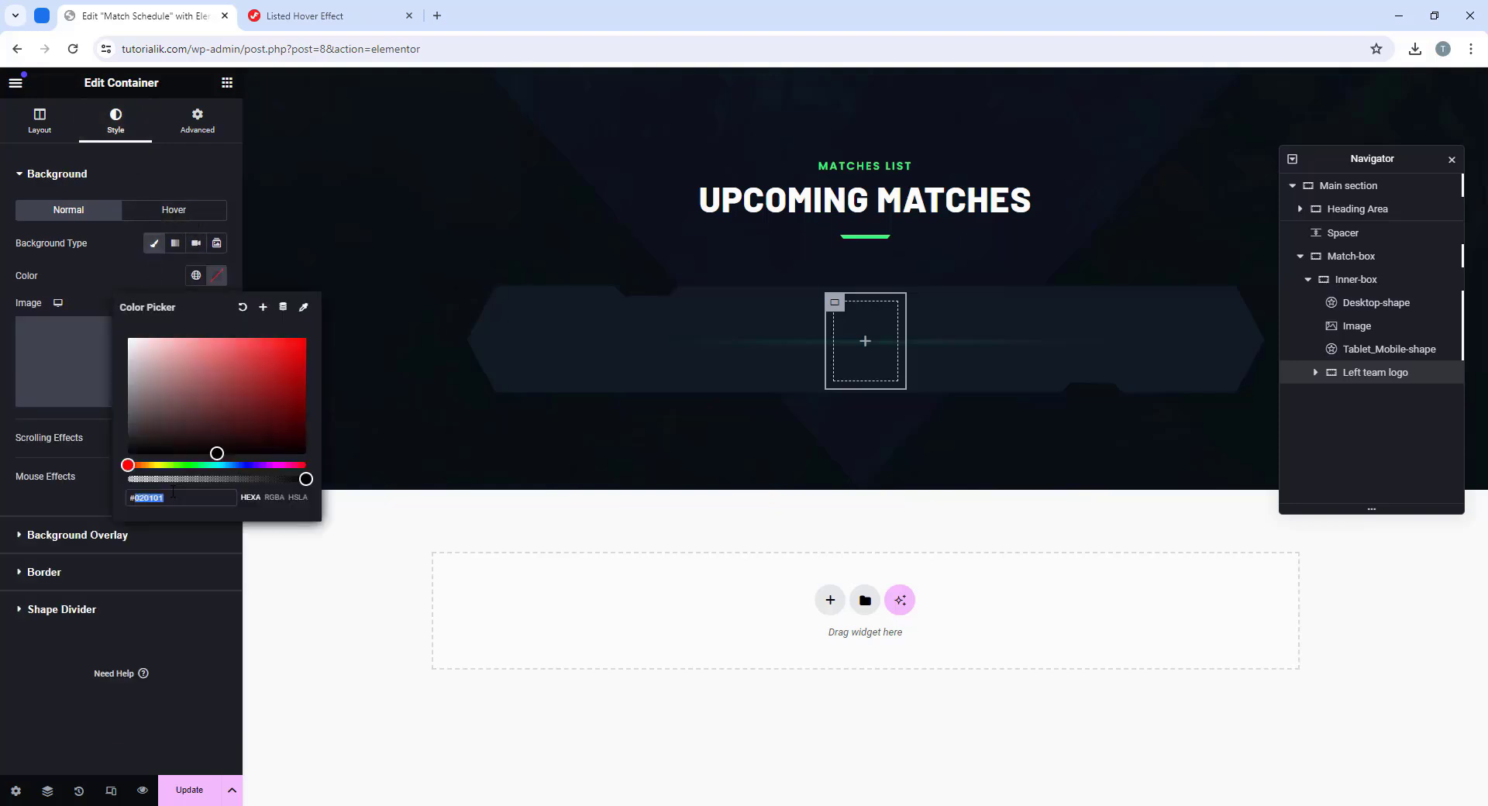
pyautogui.click(173, 497)
pyautogui.write('#1424')
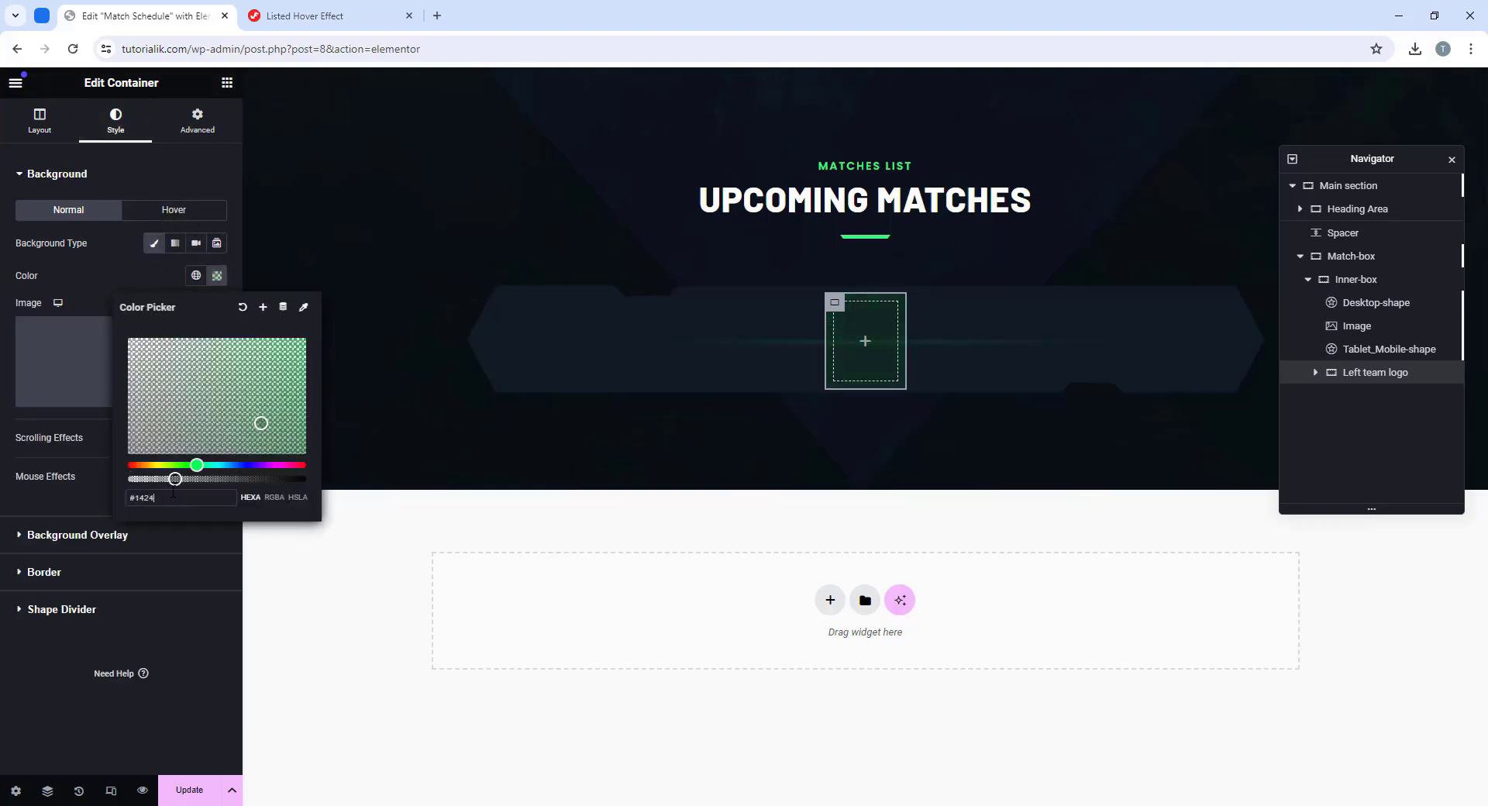
pyautogui.write('2c')
pyautogui.click(216, 275)
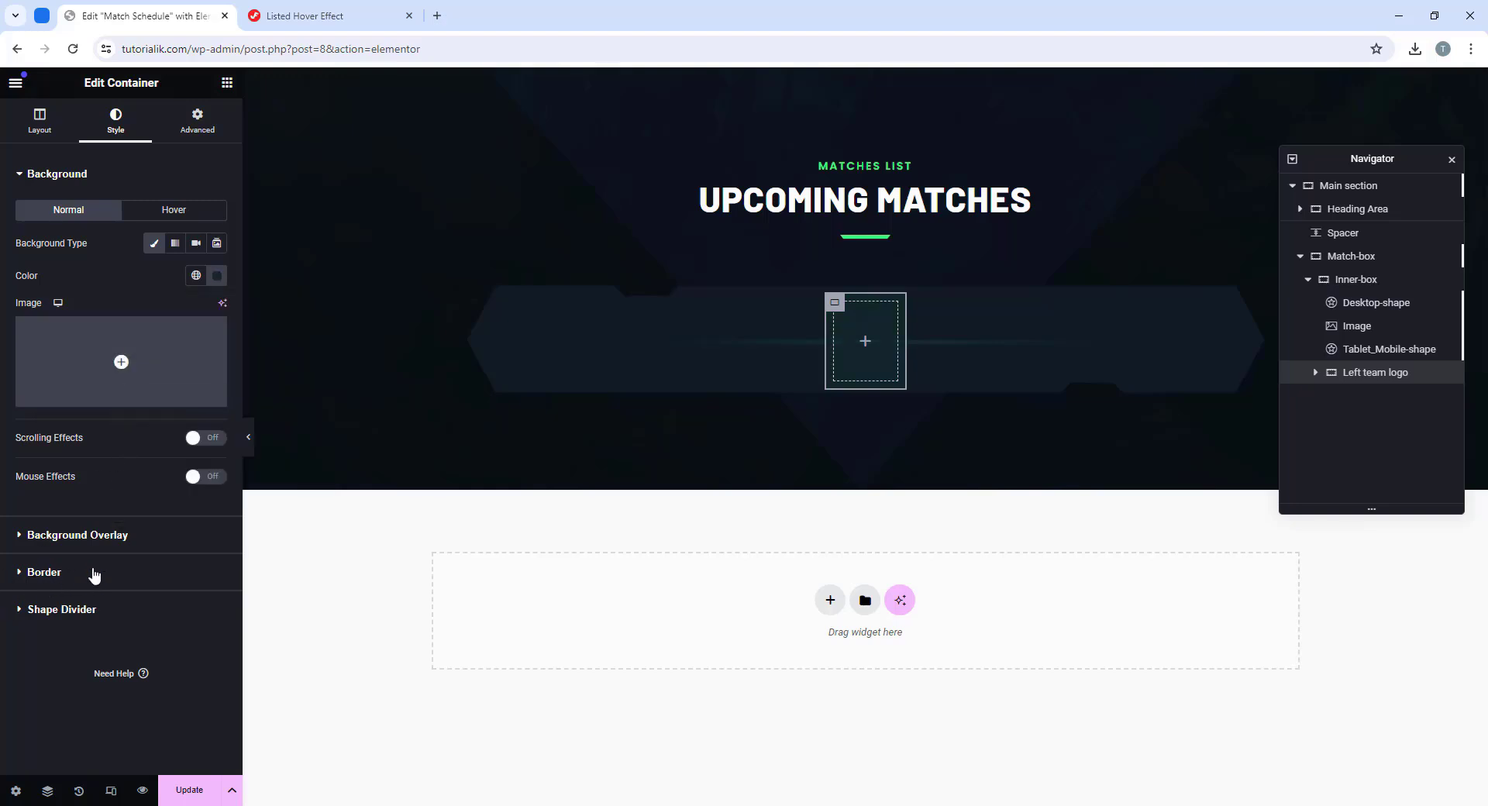
# Step: Add a solid 3 px border in #34353d with a 15 px radius to the Left team logo container and preview it
pyautogui.click(124, 567)
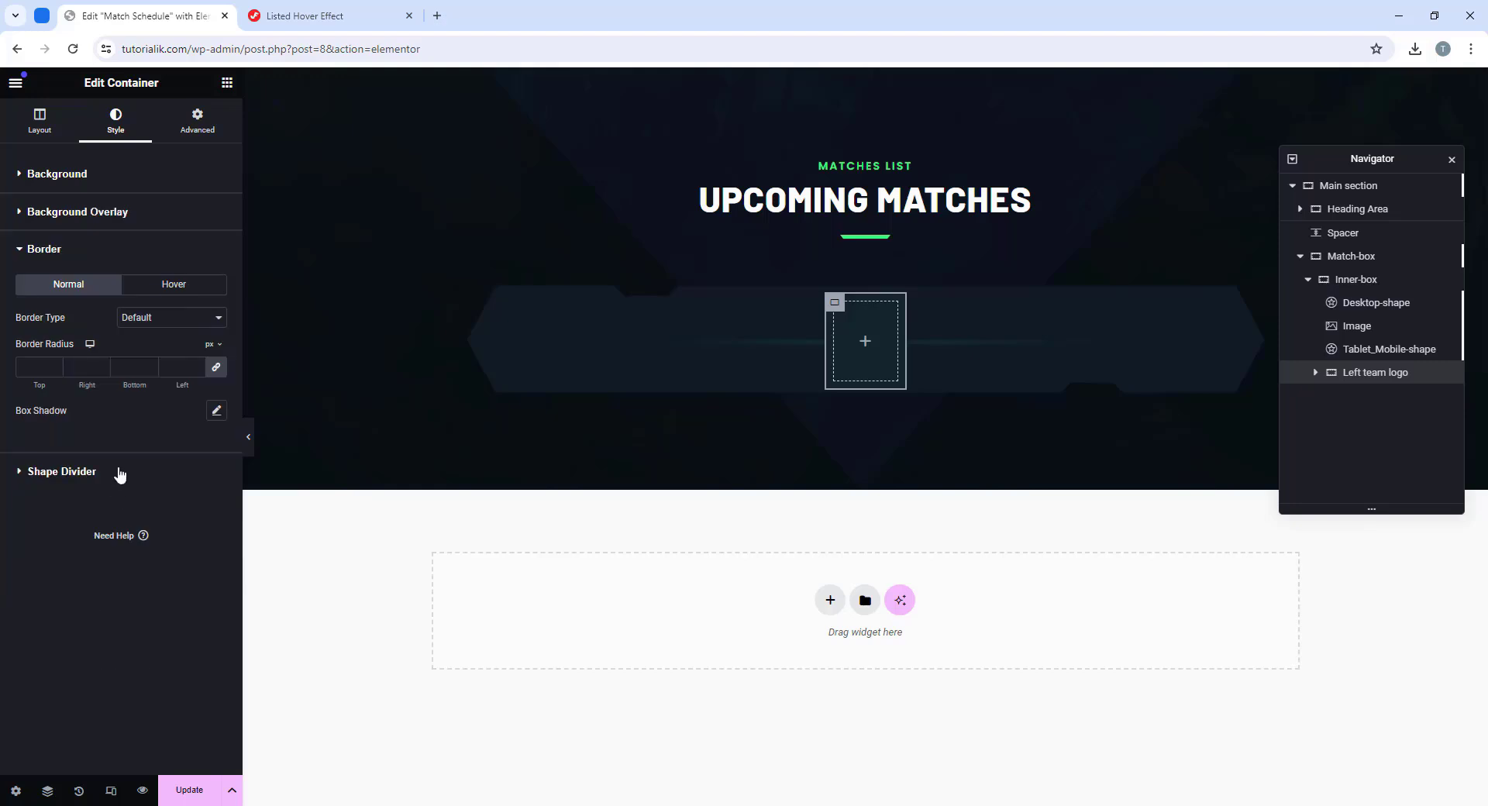
pyautogui.click(164, 319)
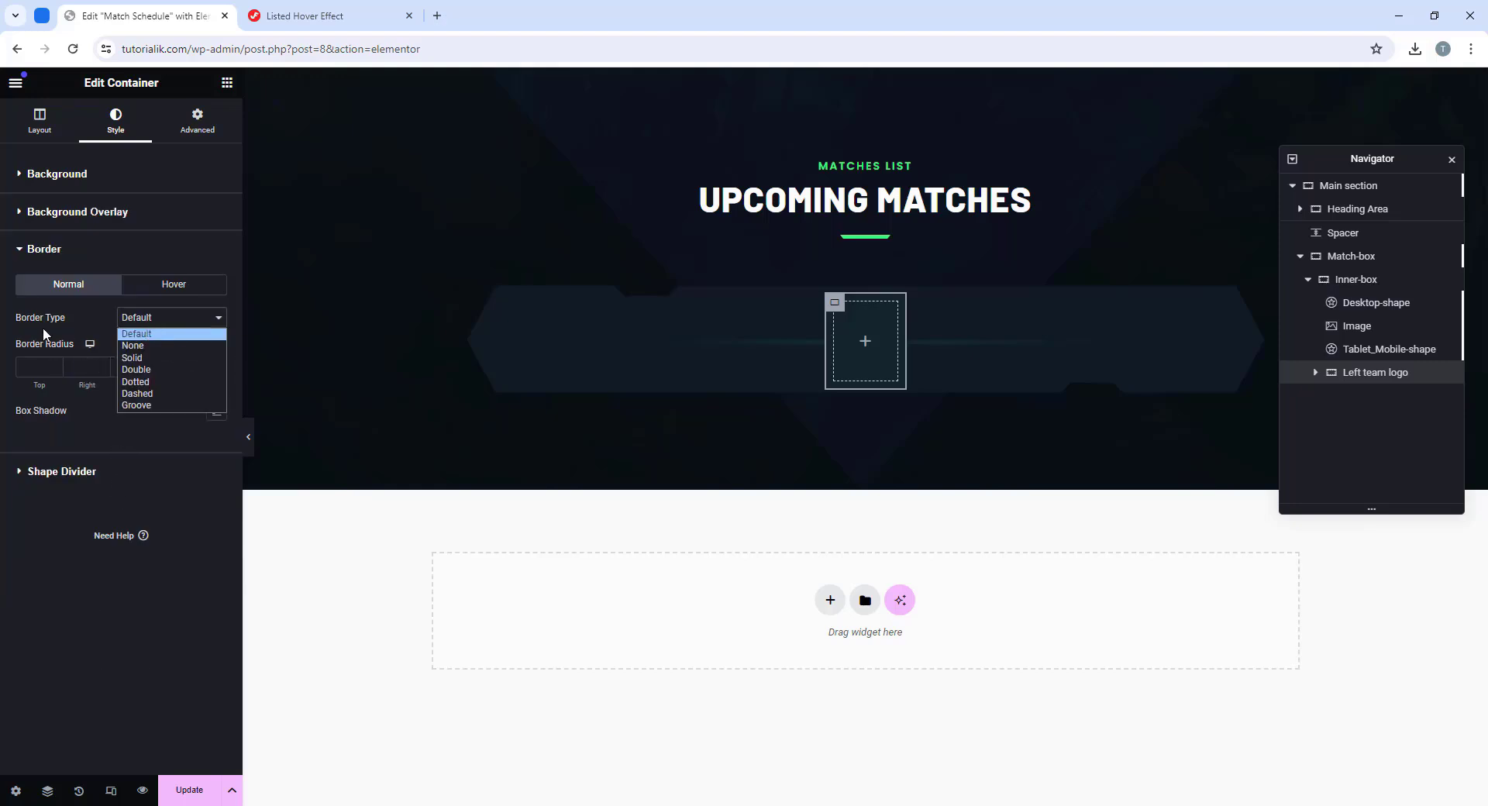
pyautogui.click(155, 358)
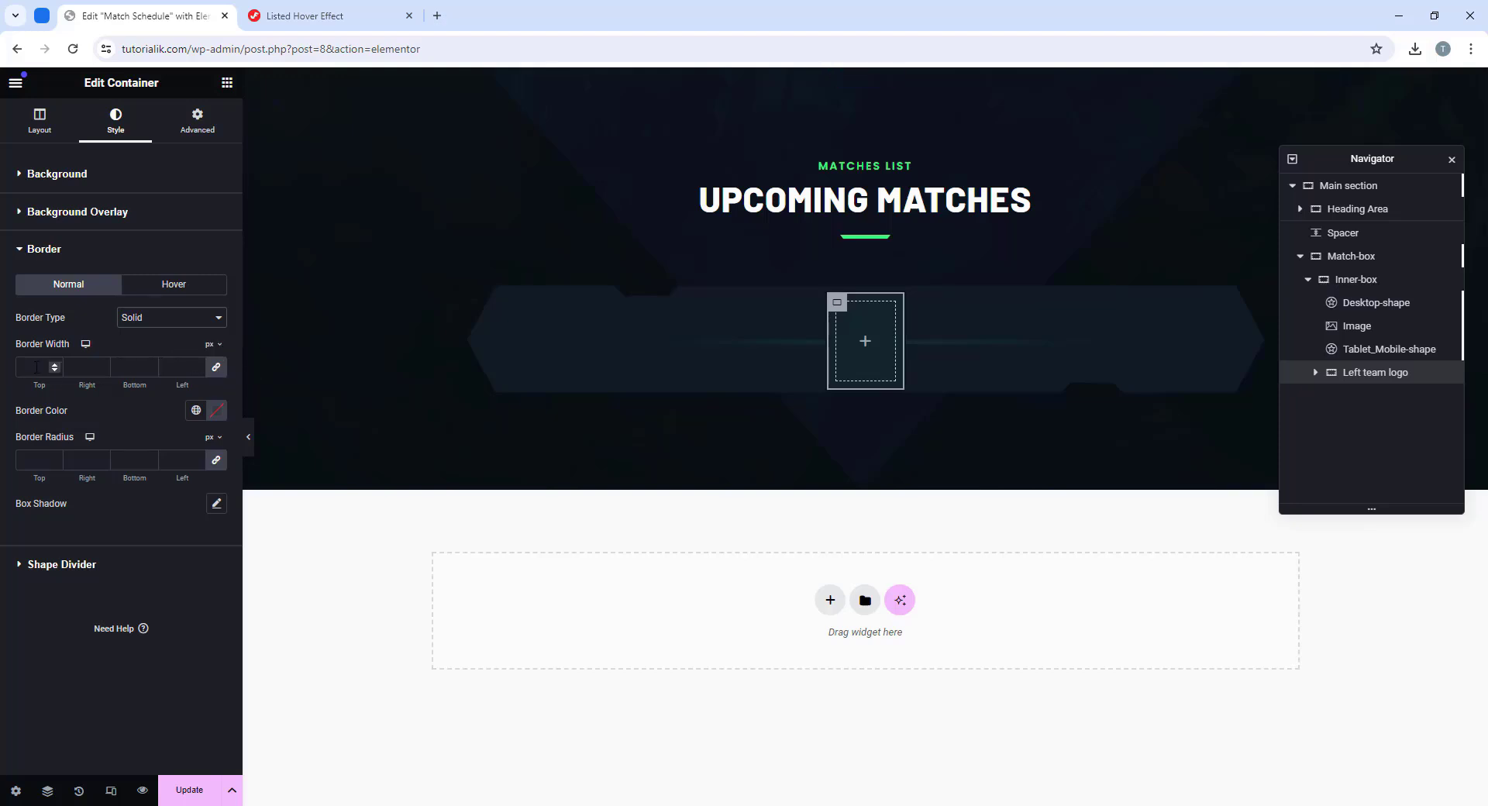
pyautogui.click(213, 411)
pyautogui.click(190, 632)
pyautogui.write('#34')
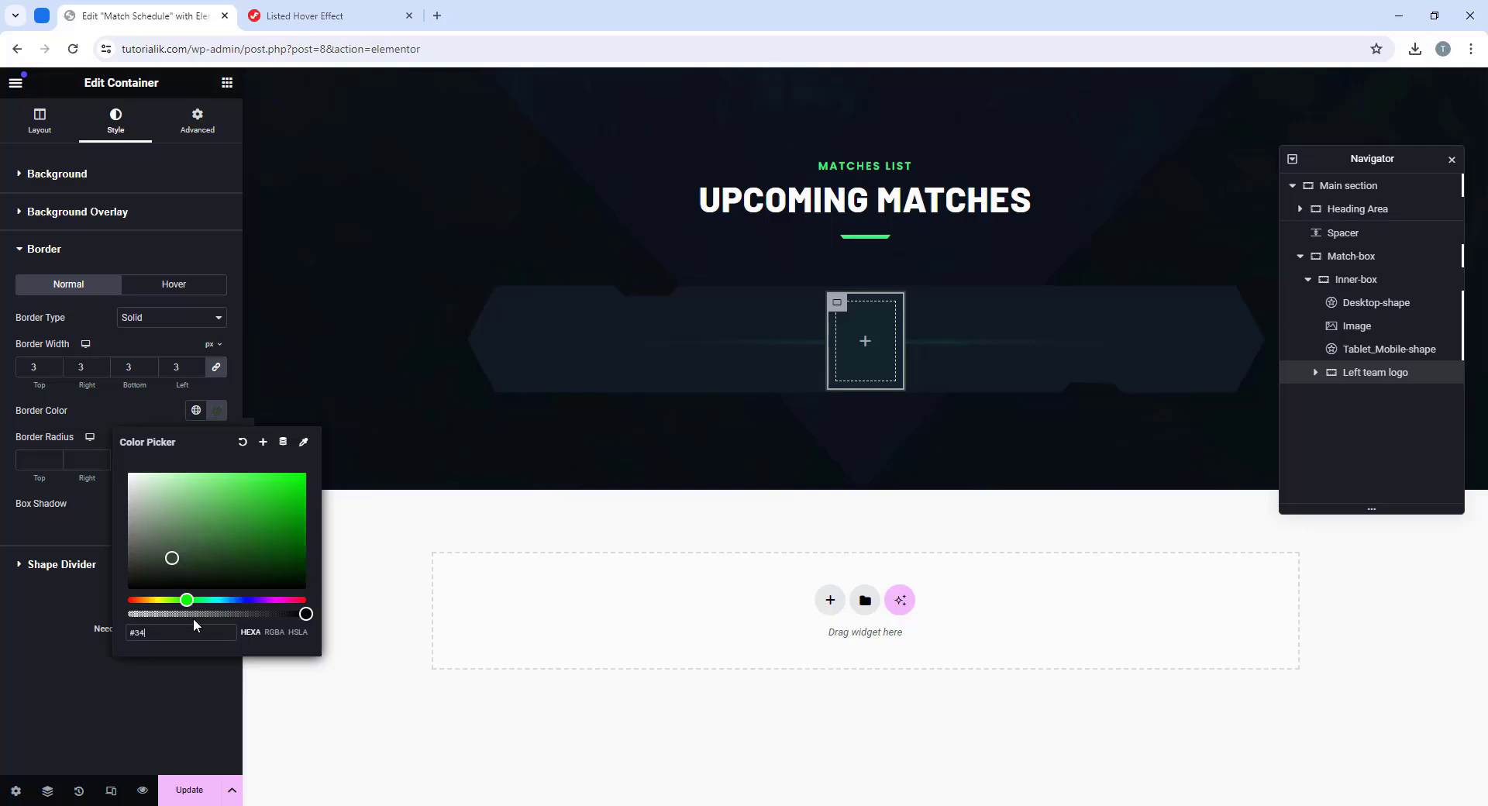
pyautogui.write('353d')
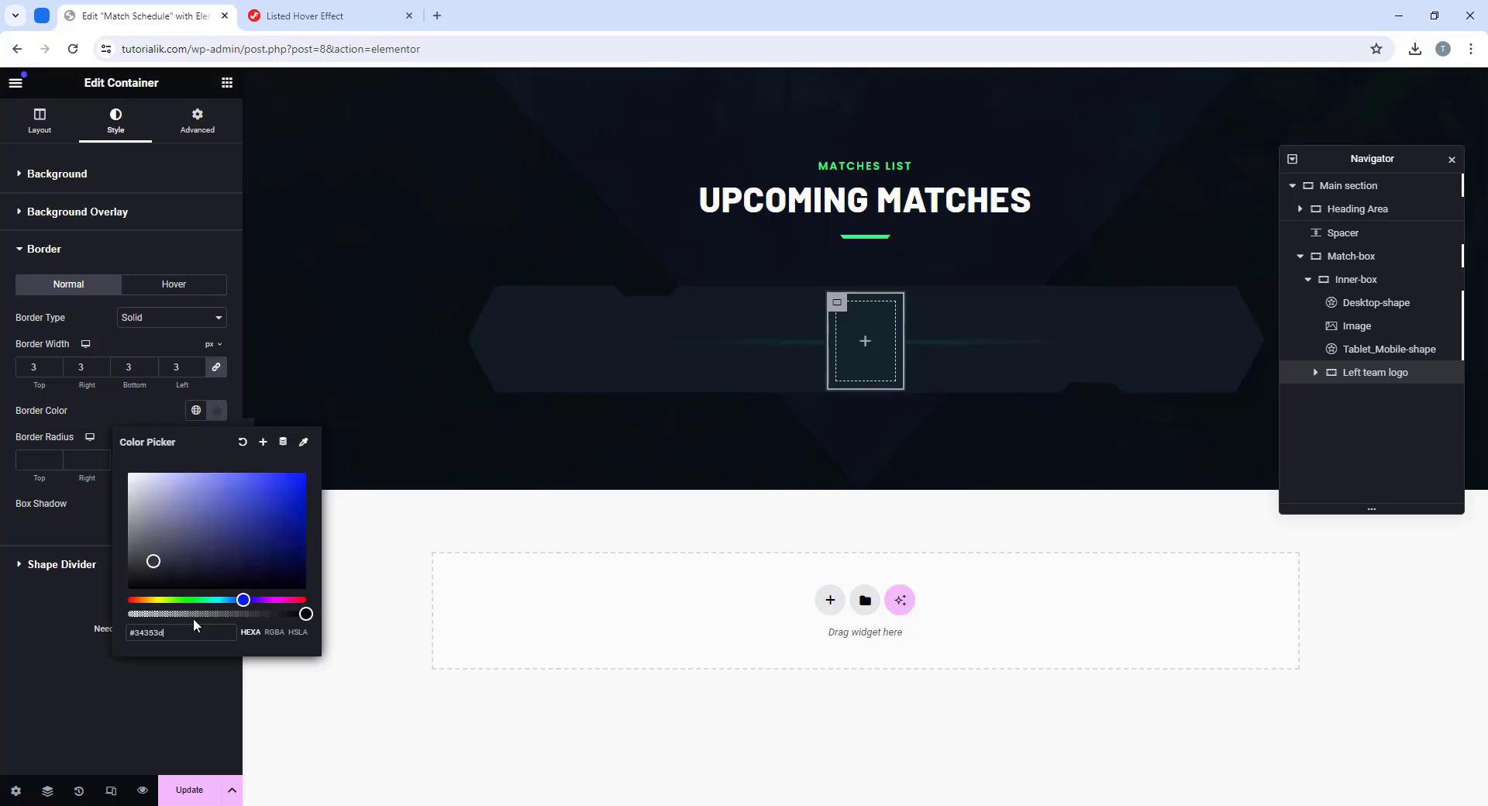
pyautogui.click(46, 460)
pyautogui.write('15')
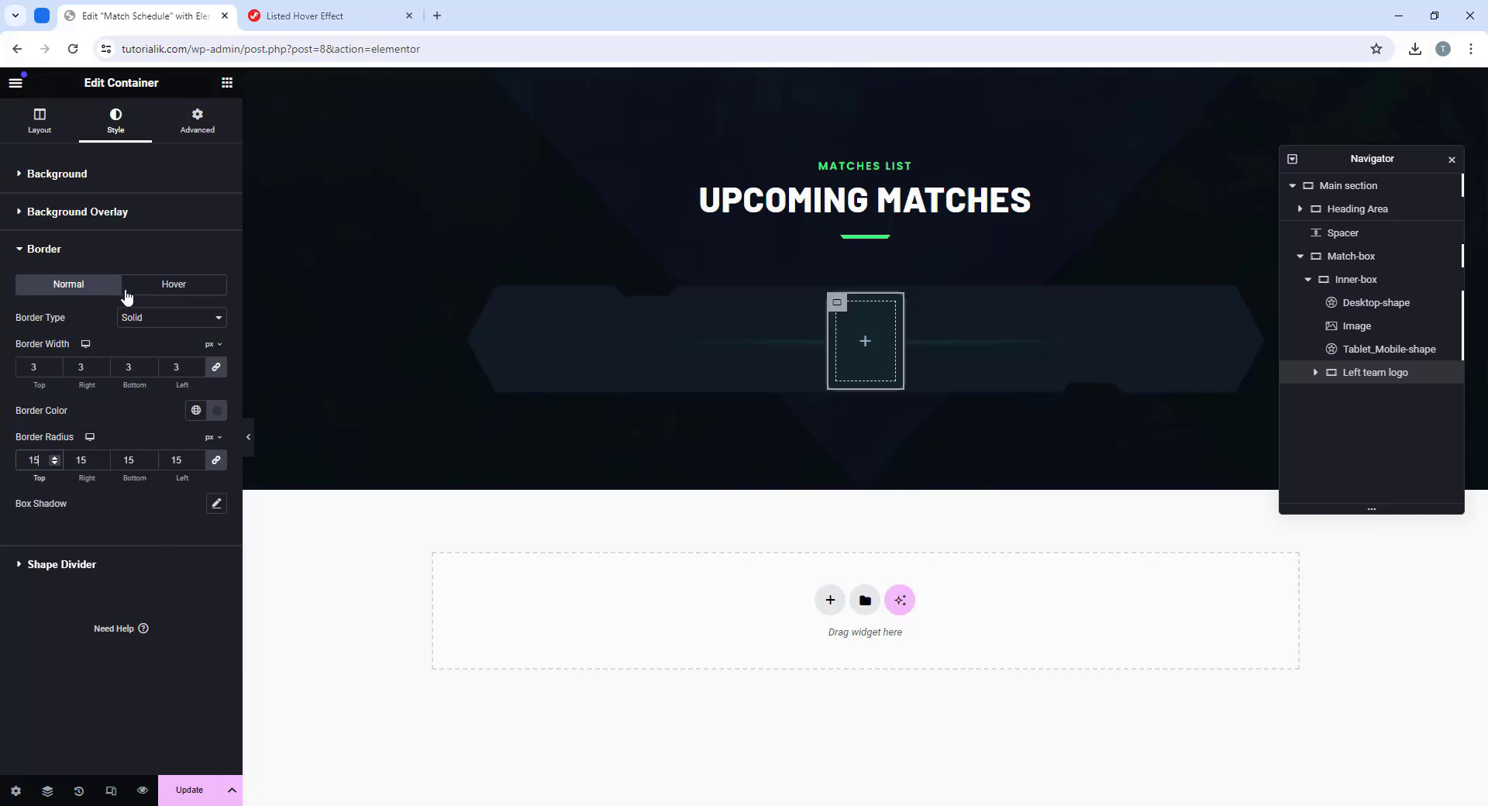
pyautogui.click(249, 439)
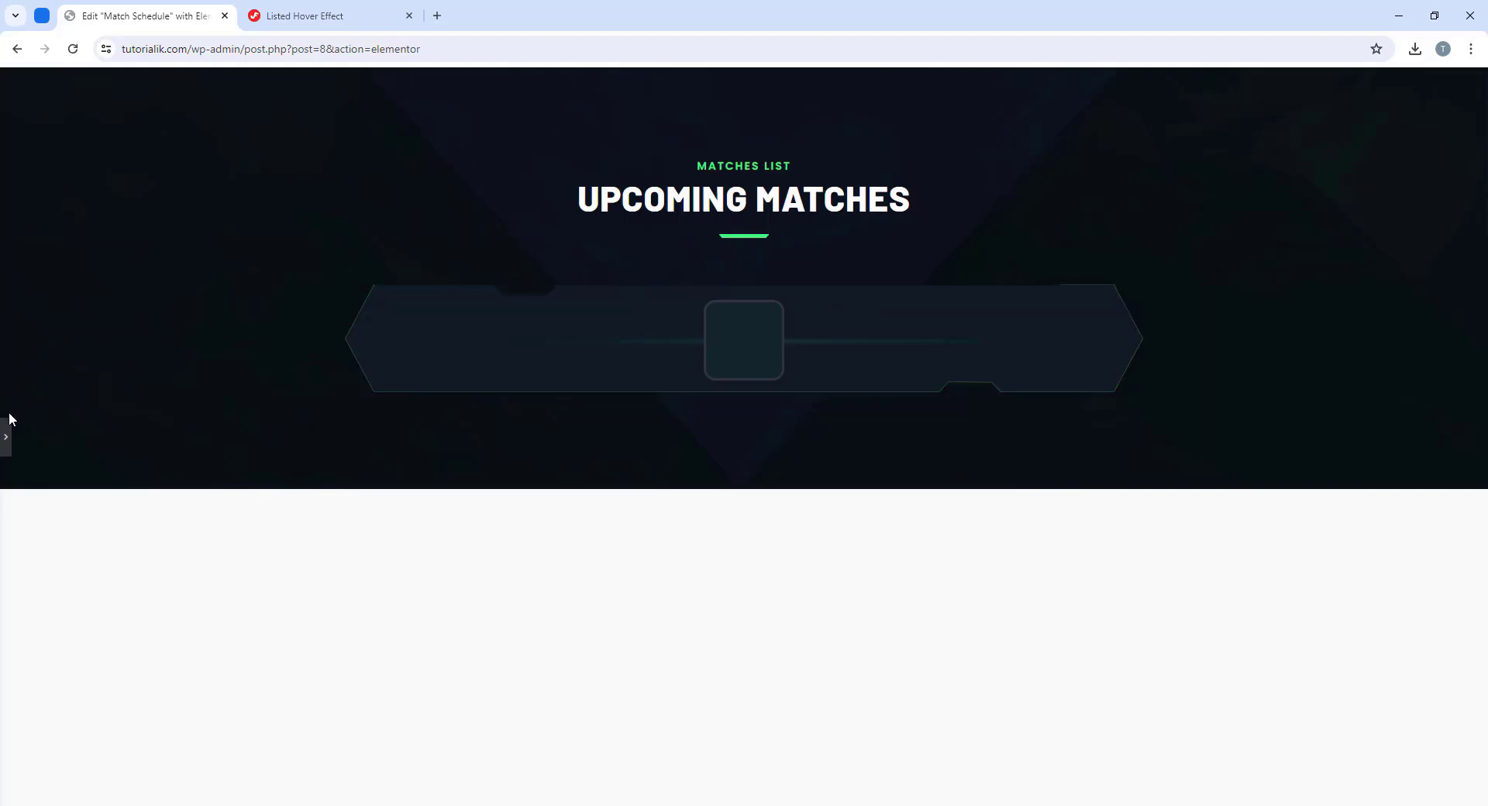
pyautogui.click(6, 436)
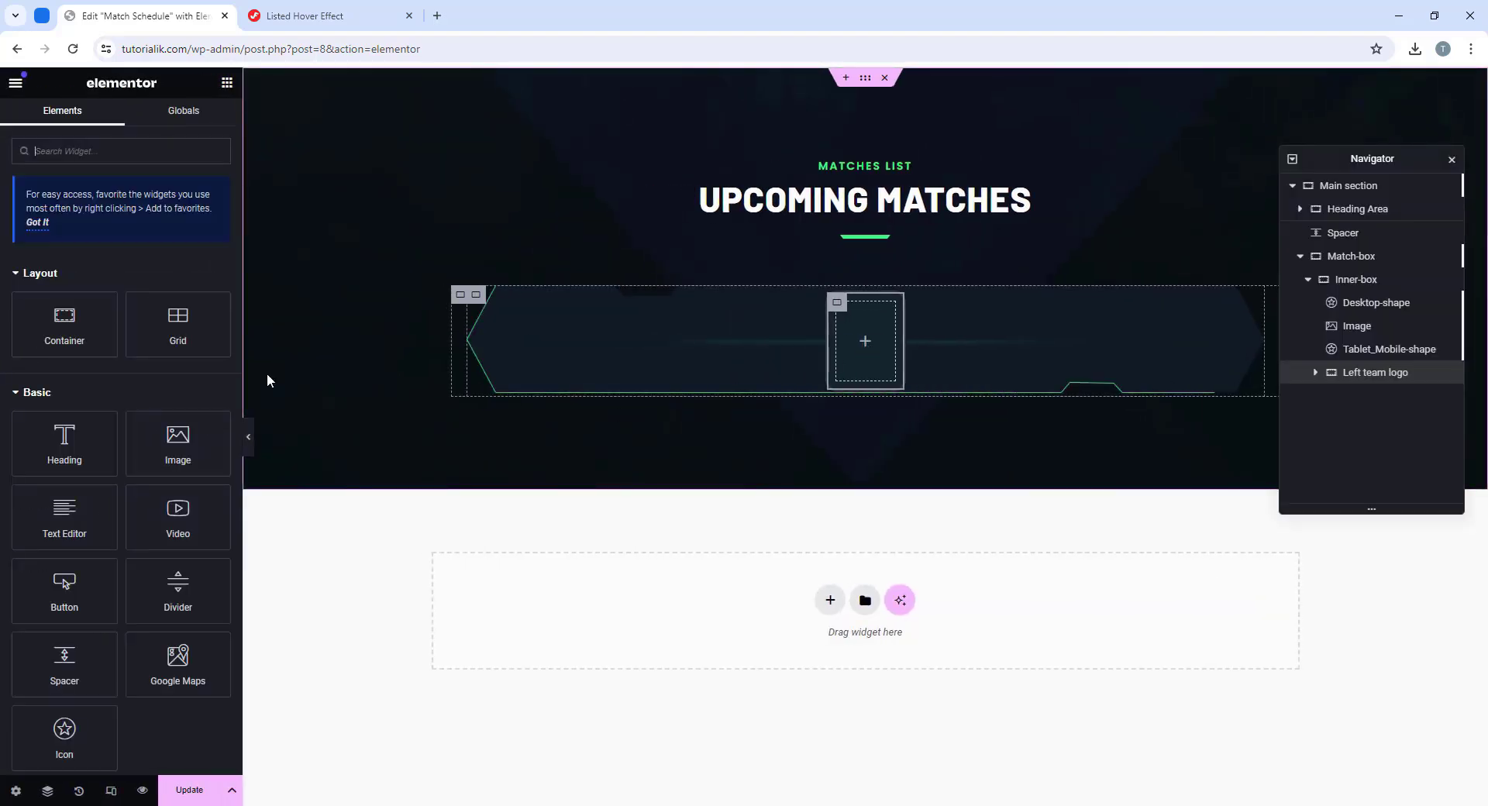
# Step: Add an Image widget inside the Left team logo container using the wolf logo team_vs01.png from the media library
pyautogui.scroll(-2, 65, 434)
pyautogui.moveTo(177, 288); pyautogui.dragTo(869, 342)
pyautogui.click(113, 295)
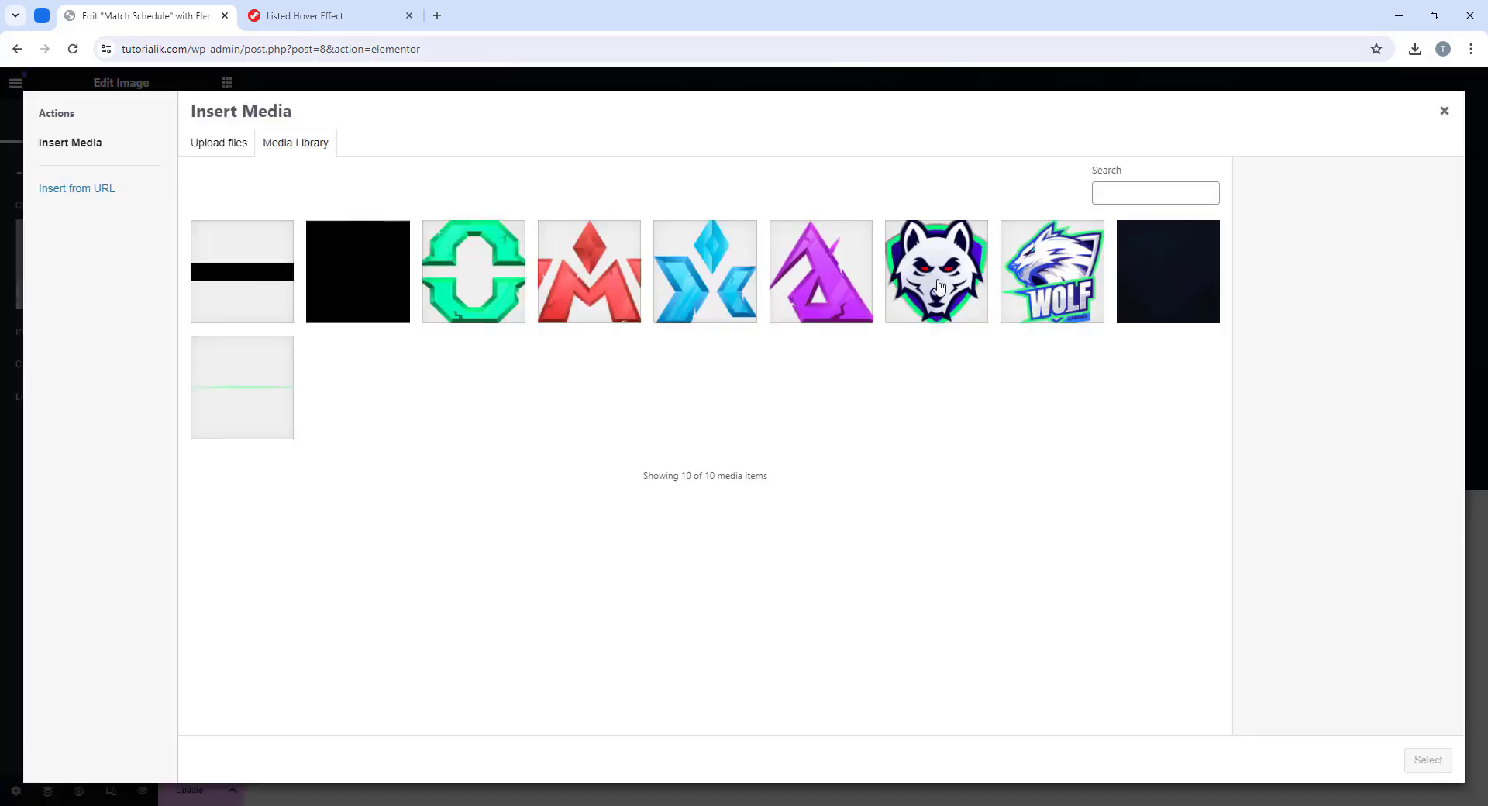
pyautogui.click(1046, 283)
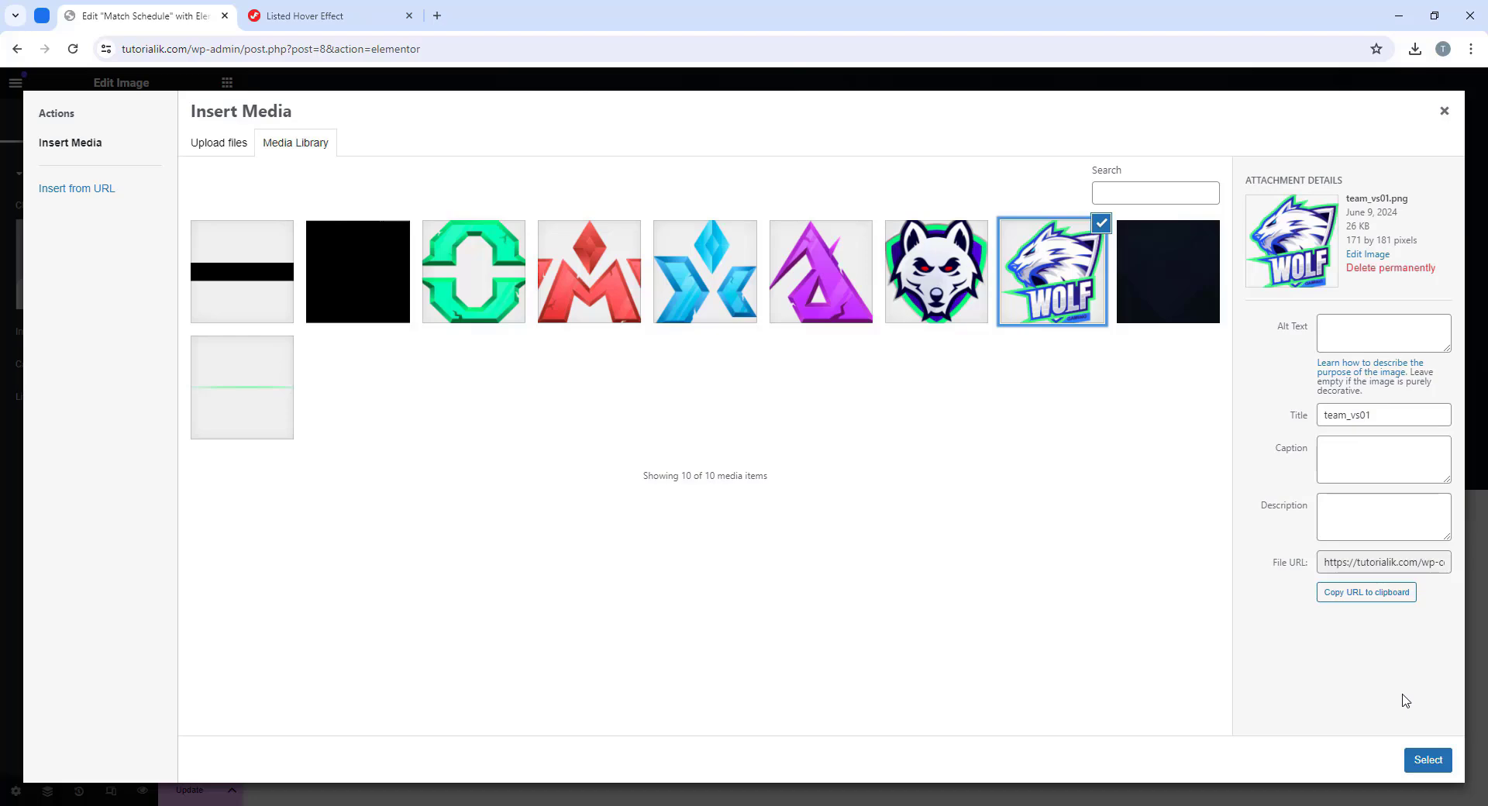
pyautogui.click(1427, 762)
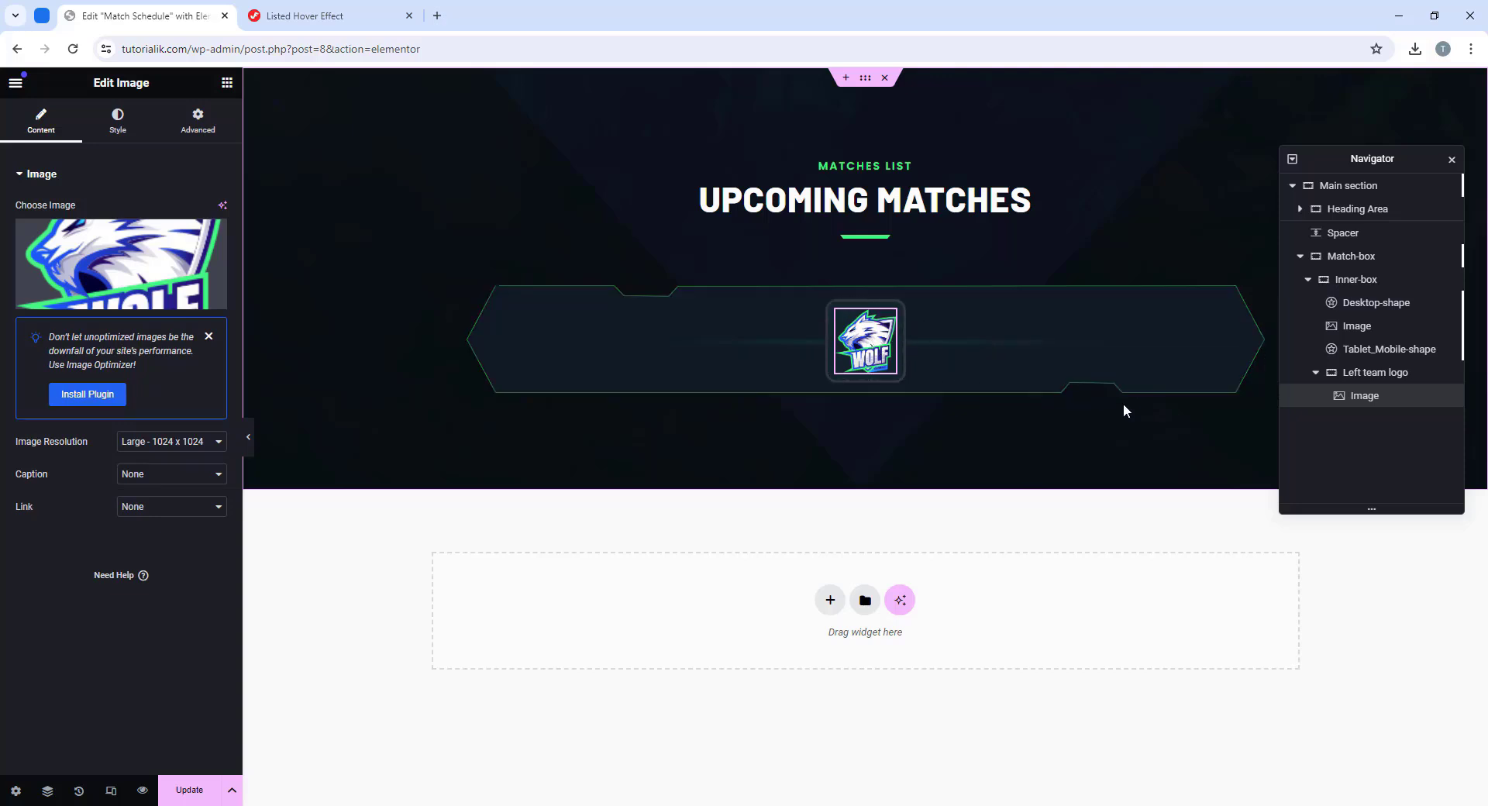
# Step: Add a container inside the Inner-box directly below Left team logo and rename it Team Details
pyautogui.click(227, 83)
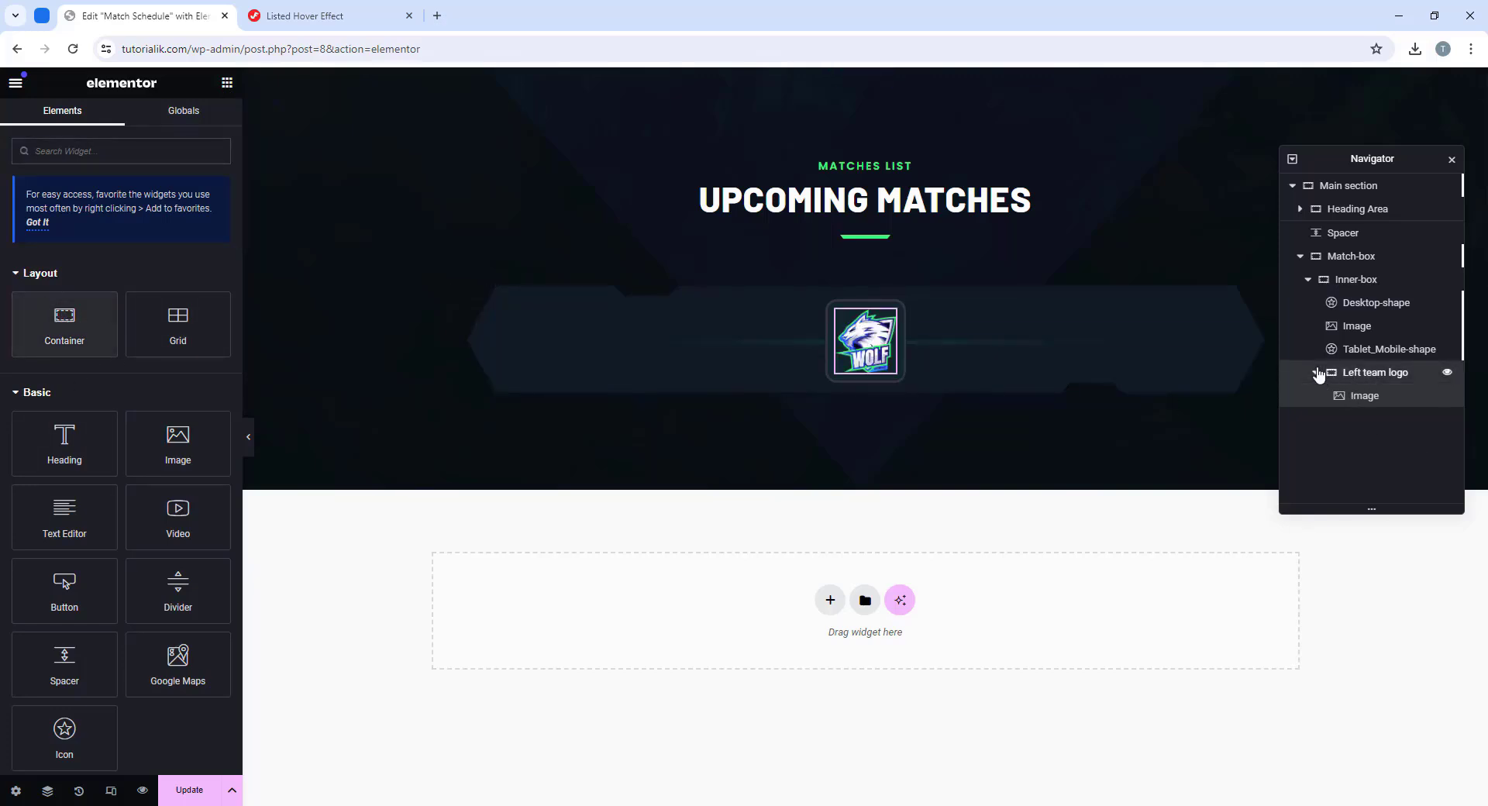
pyautogui.click(1316, 372)
pyautogui.moveTo(79, 314); pyautogui.dragTo(944, 355)
pyautogui.moveTo(1334, 399)
pyautogui.mouseDown()
pyautogui.moveTo(1352, 369)
pyautogui.moveTo(1355, 398)
pyautogui.mouseUp()
pyautogui.doubleClick(1362, 397)
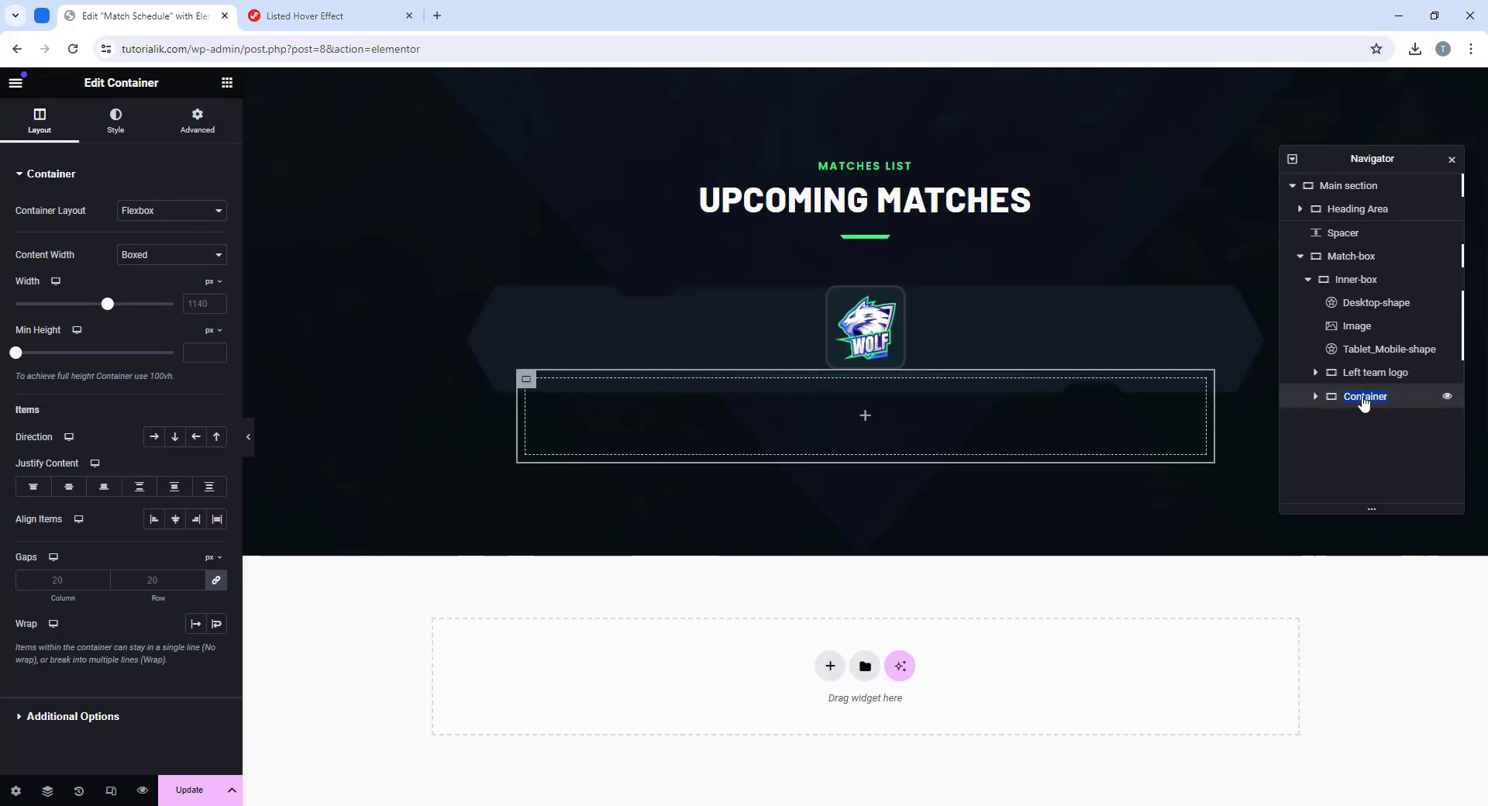
pyautogui.write('Team Details')
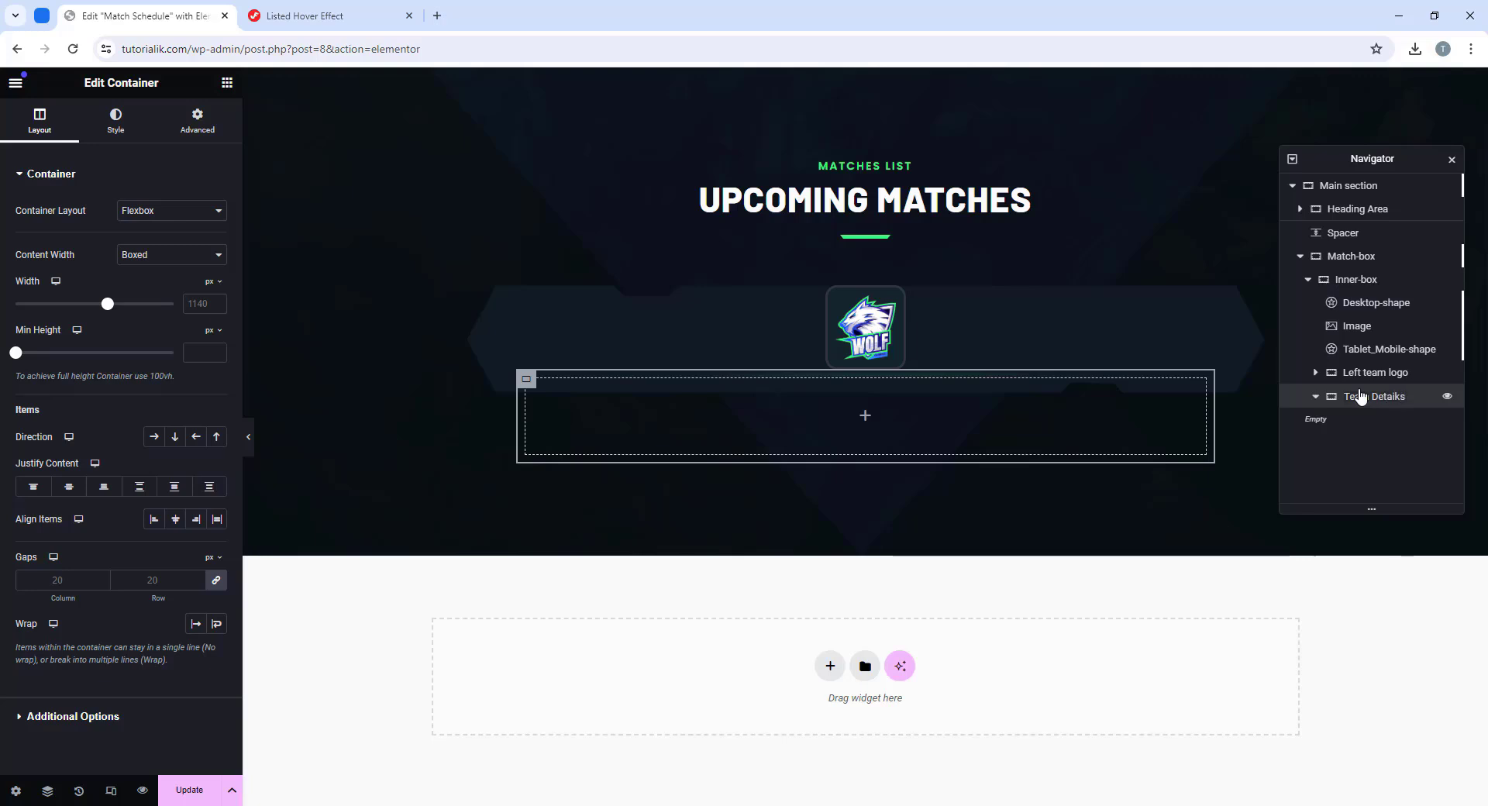
# Step: Set the Team Details container to full width content with a custom width of calc(100% - 216px)
pyautogui.click(186, 258)
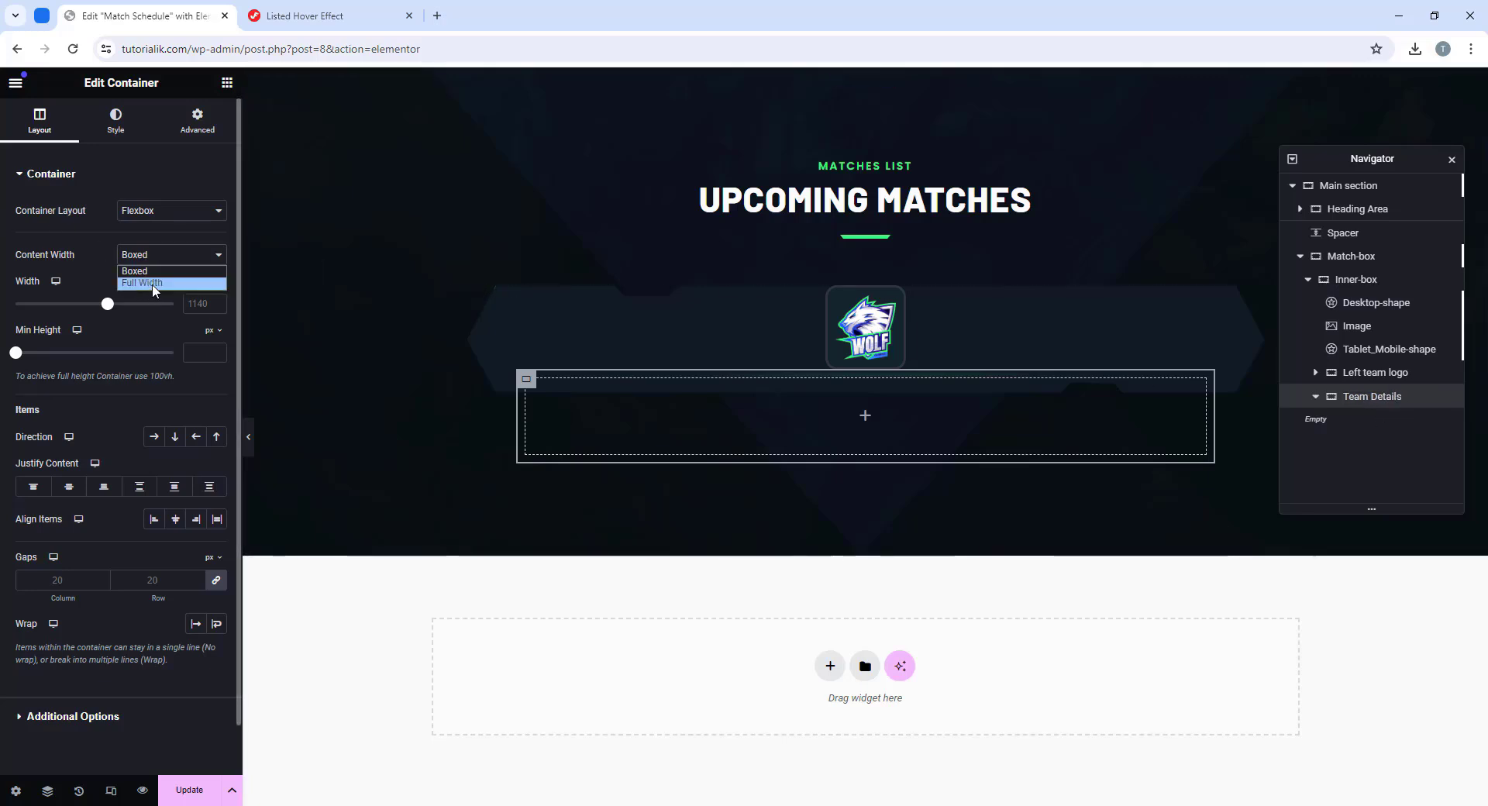
pyautogui.click(152, 283)
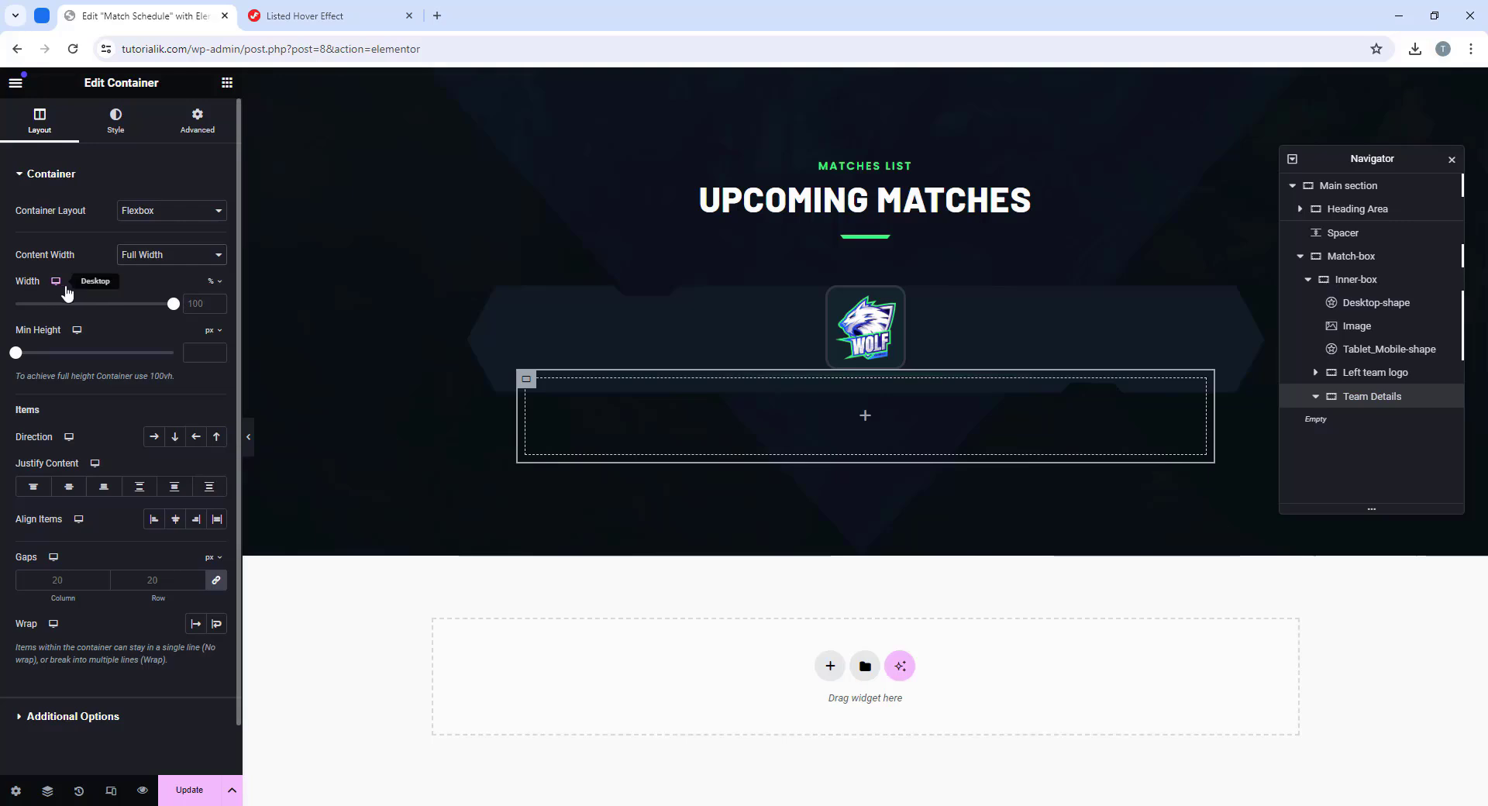
pyautogui.click(216, 282)
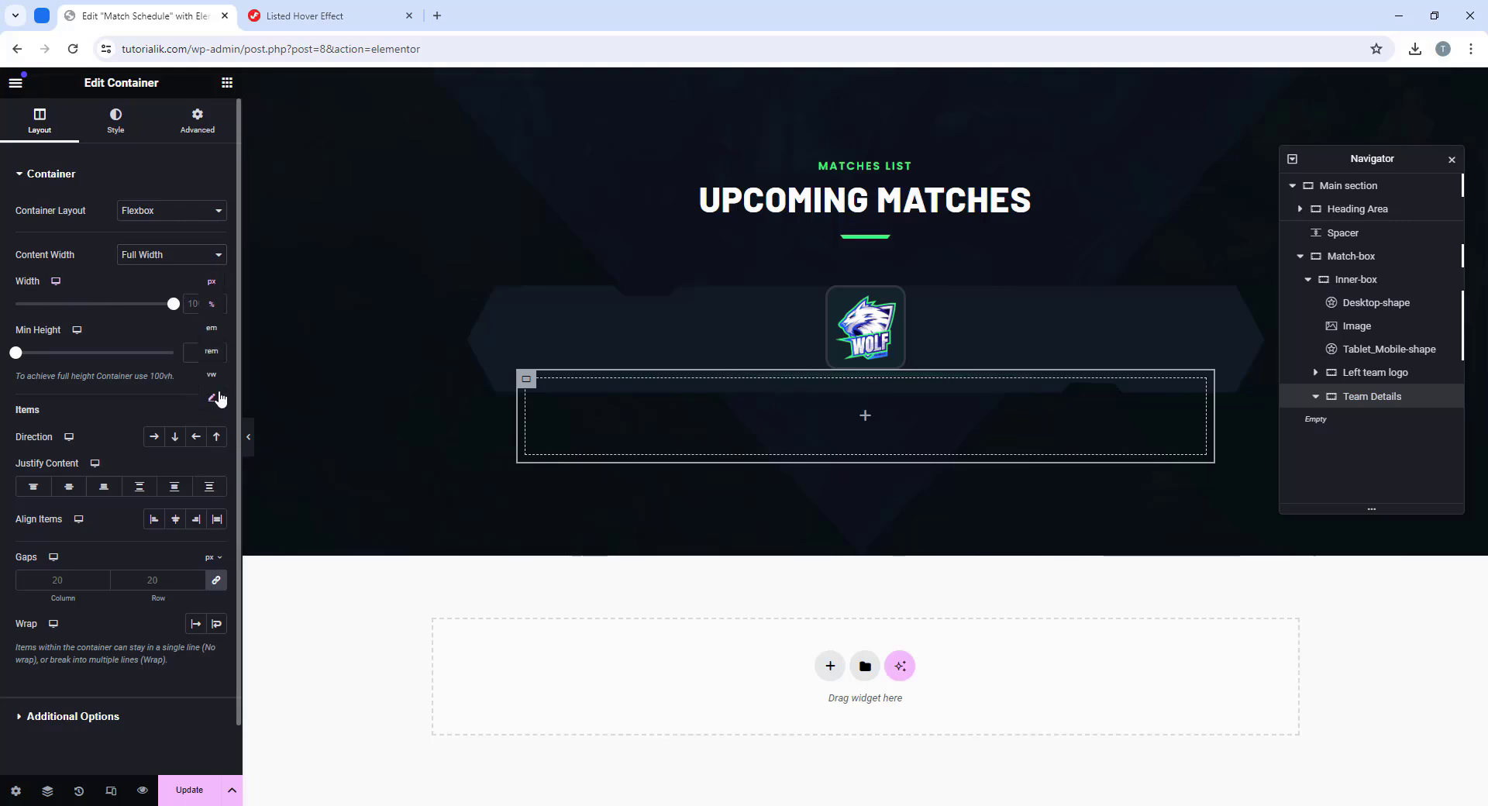
pyautogui.click(212, 399)
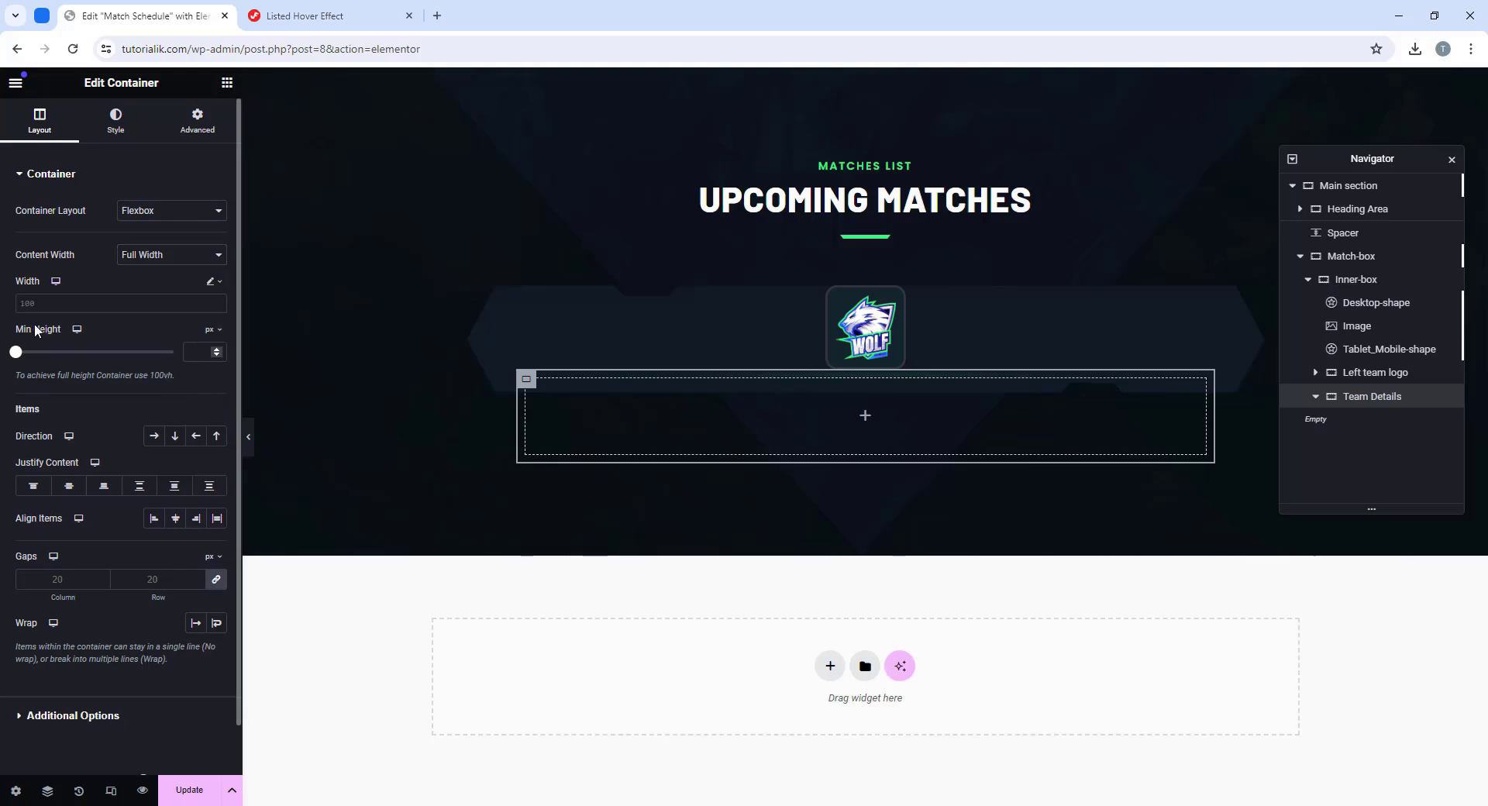
pyautogui.click(52, 303)
pyautogui.write('calc')
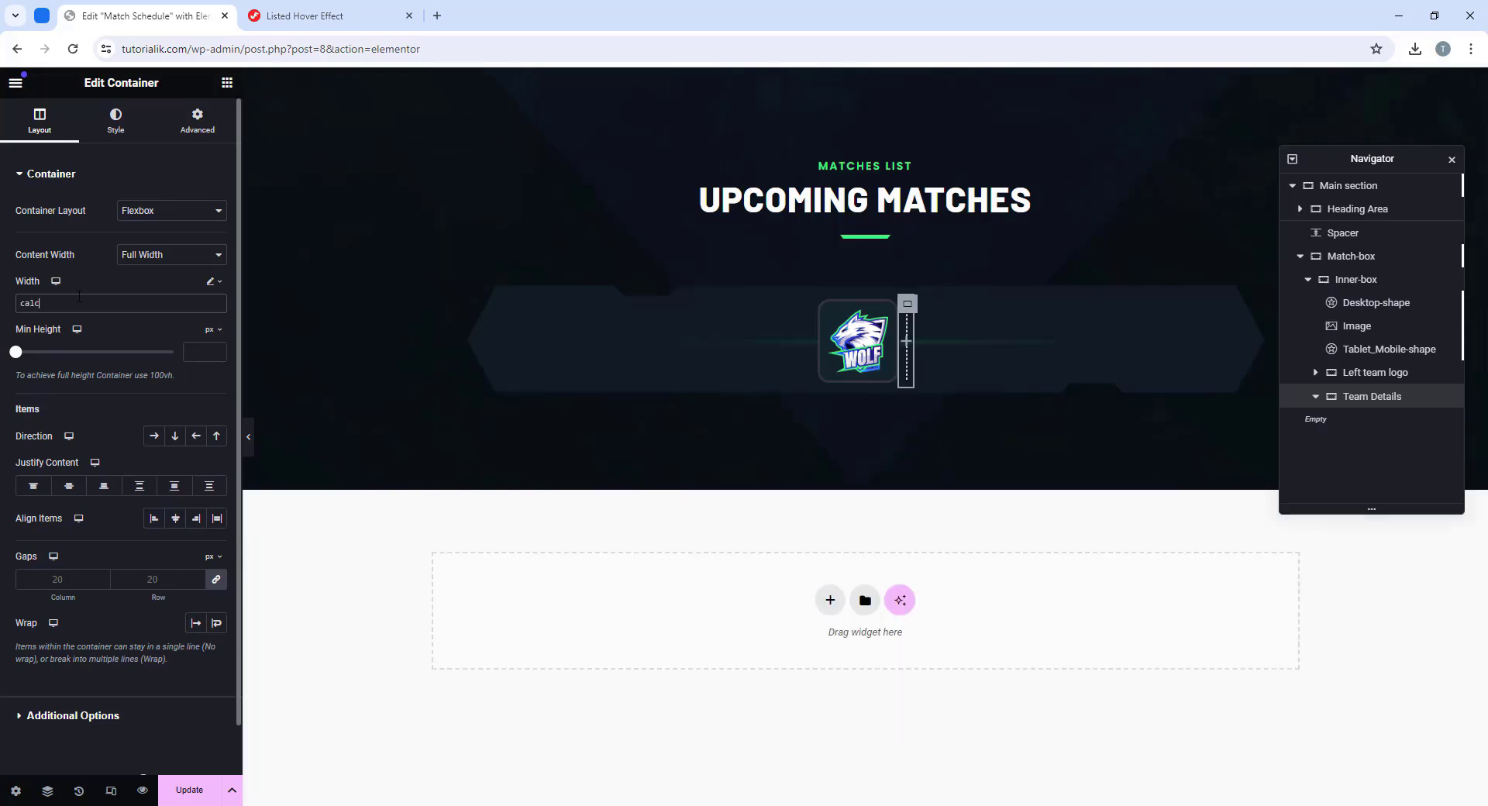
pyautogui.write('(')
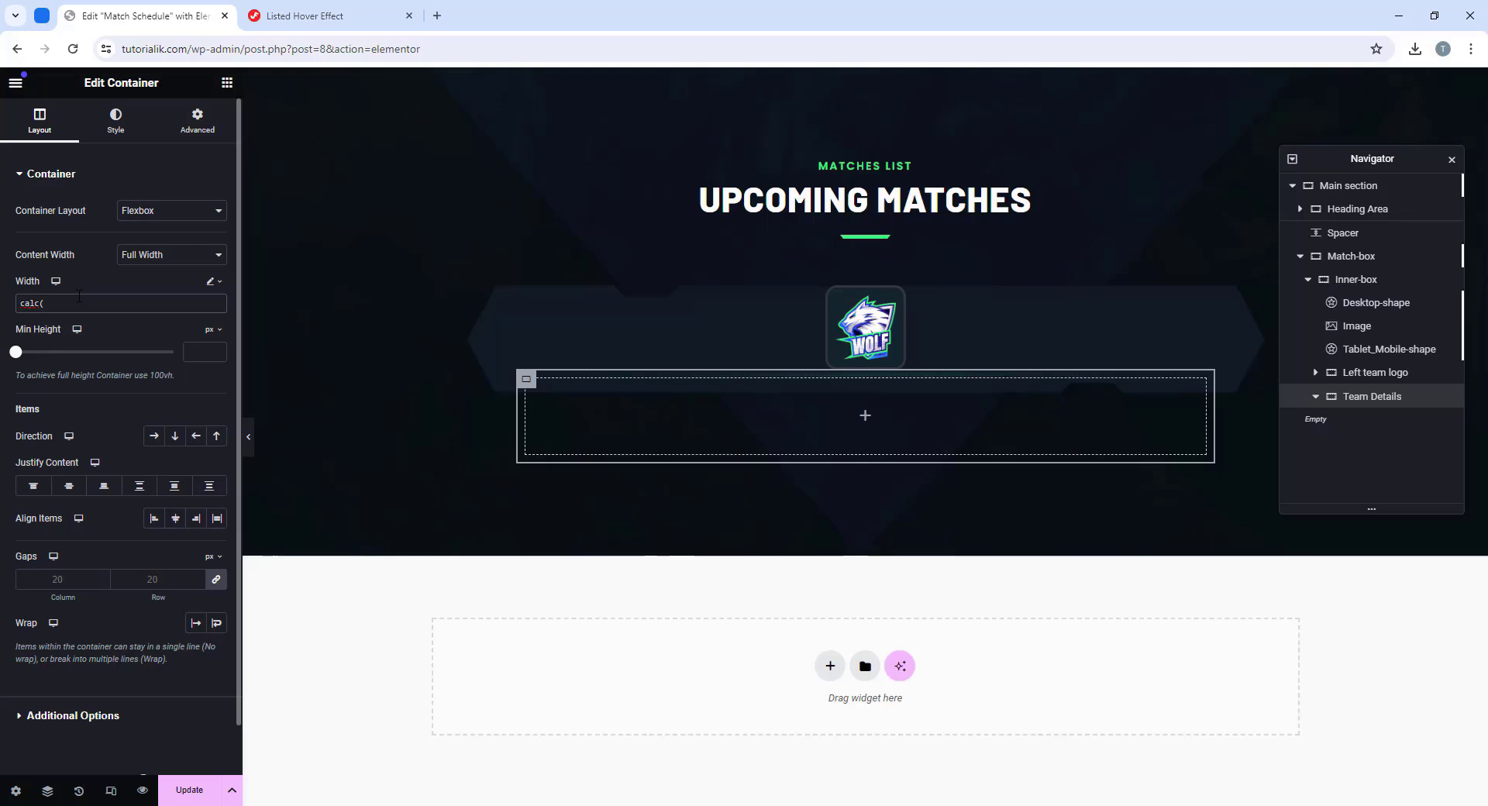
pyautogui.write('100% ')
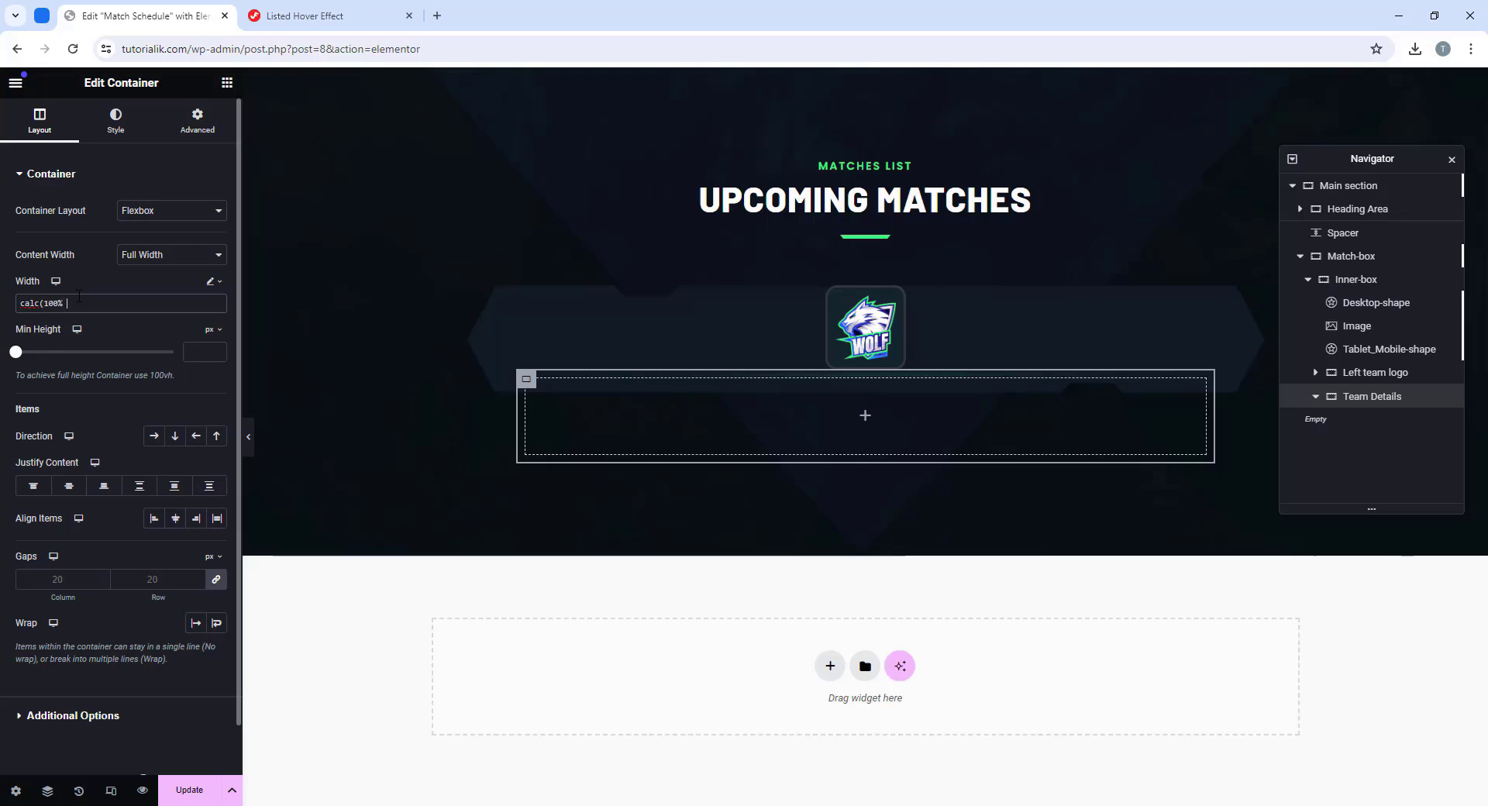
pyautogui.write('-')
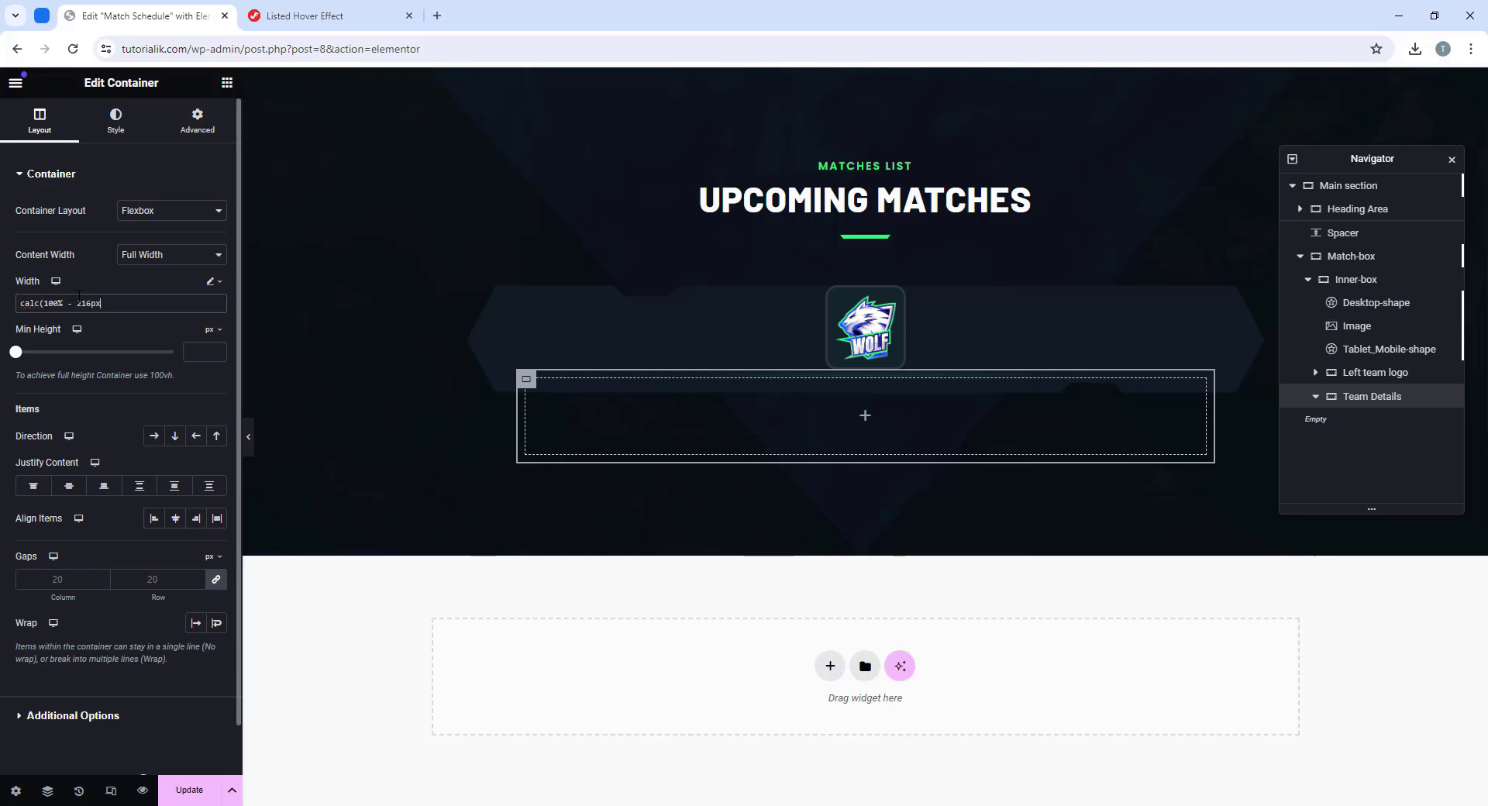
pyautogui.write('216px)')
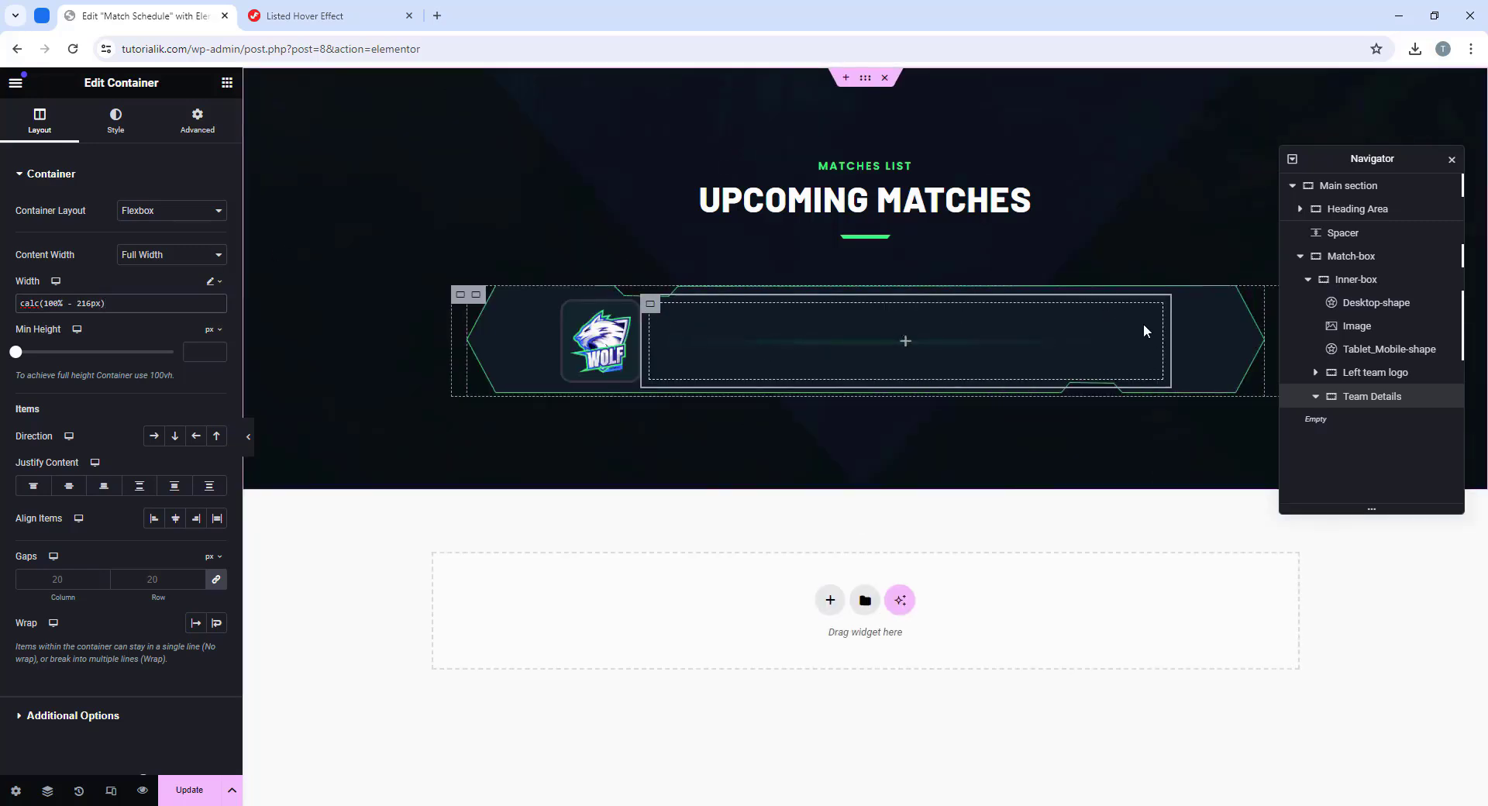
# Step: Lay out the Team Details container as a horizontal row with centred justification, centred item alignment and a 0 px gap
pyautogui.moveTo(121, 303); pyautogui.dragTo(19, 303)
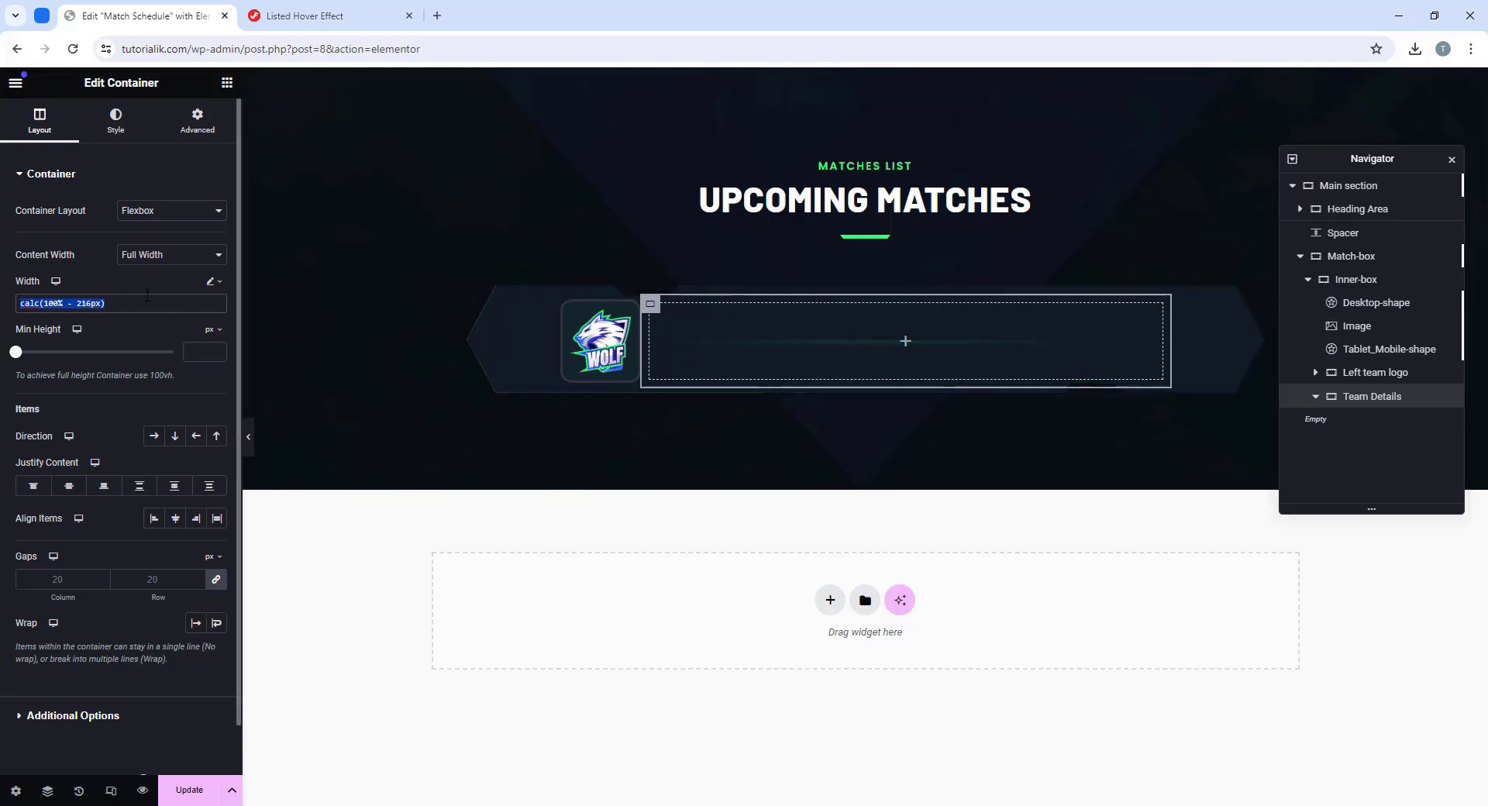
pyautogui.click(172, 315)
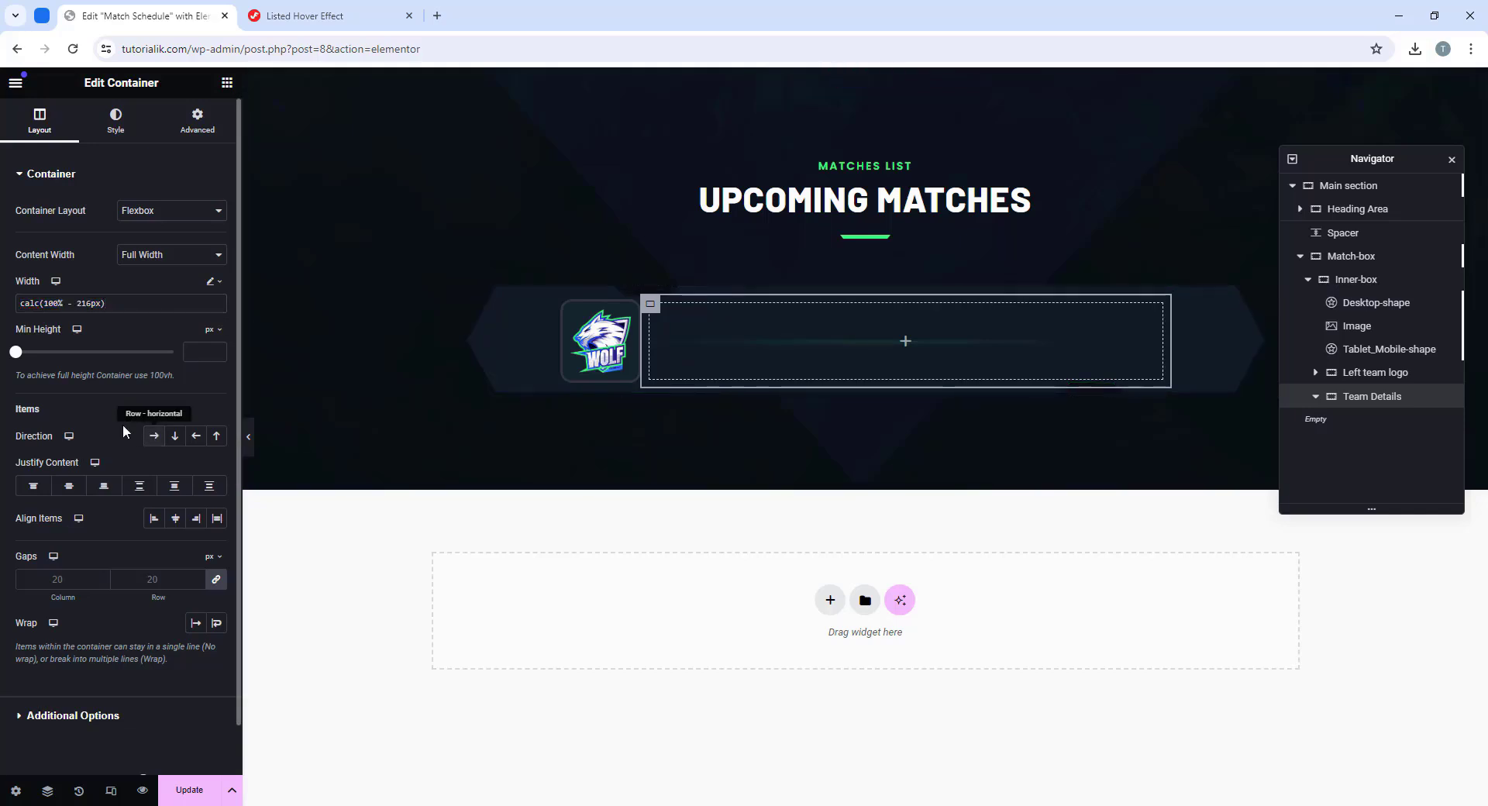
pyautogui.click(155, 436)
pyautogui.click(69, 486)
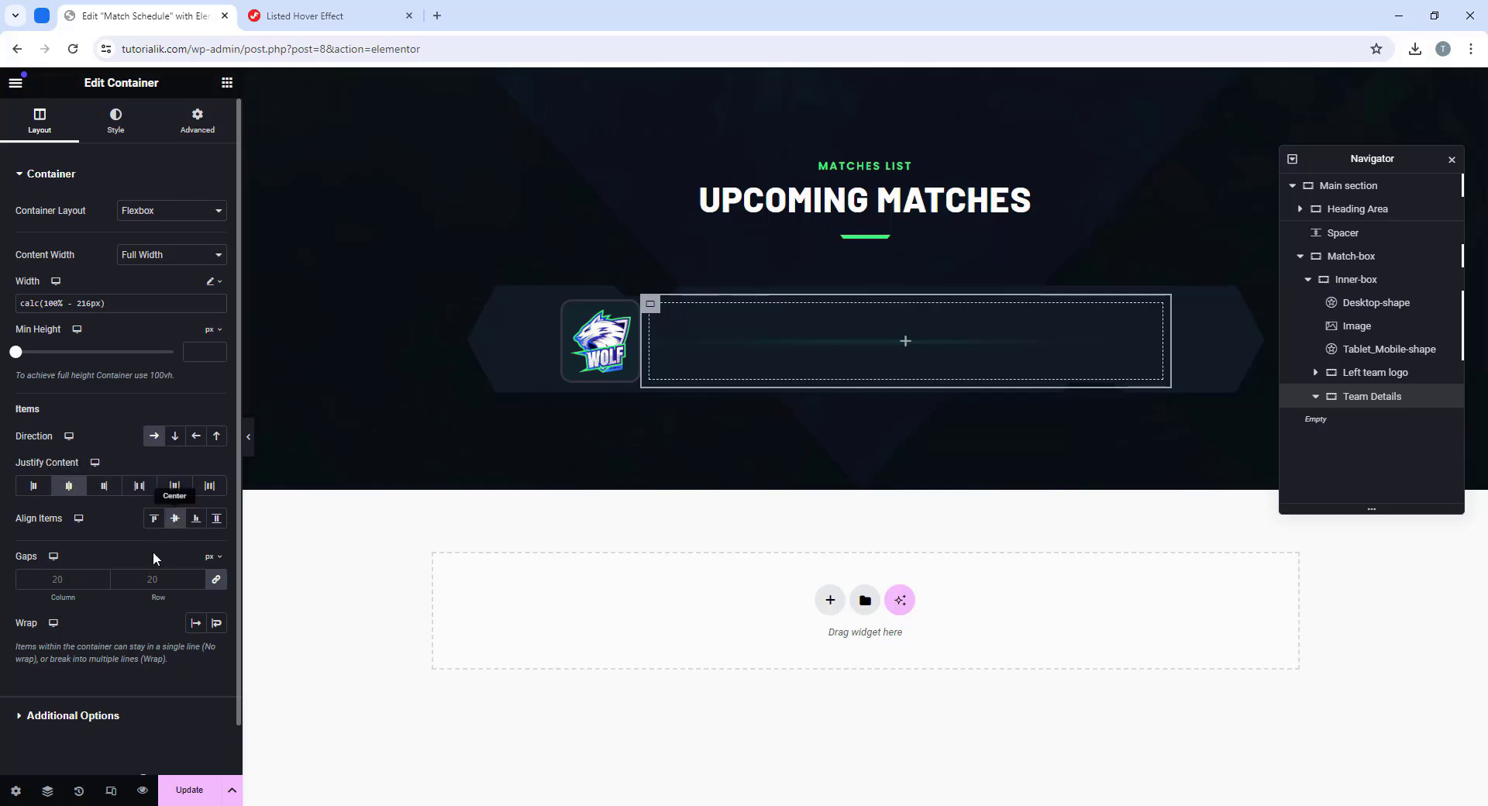
pyautogui.write('0')
# Step: Set the Team Details container's unlinked padding to 20 px on the right and left and 0 on the top and bottom
pyautogui.click(197, 121)
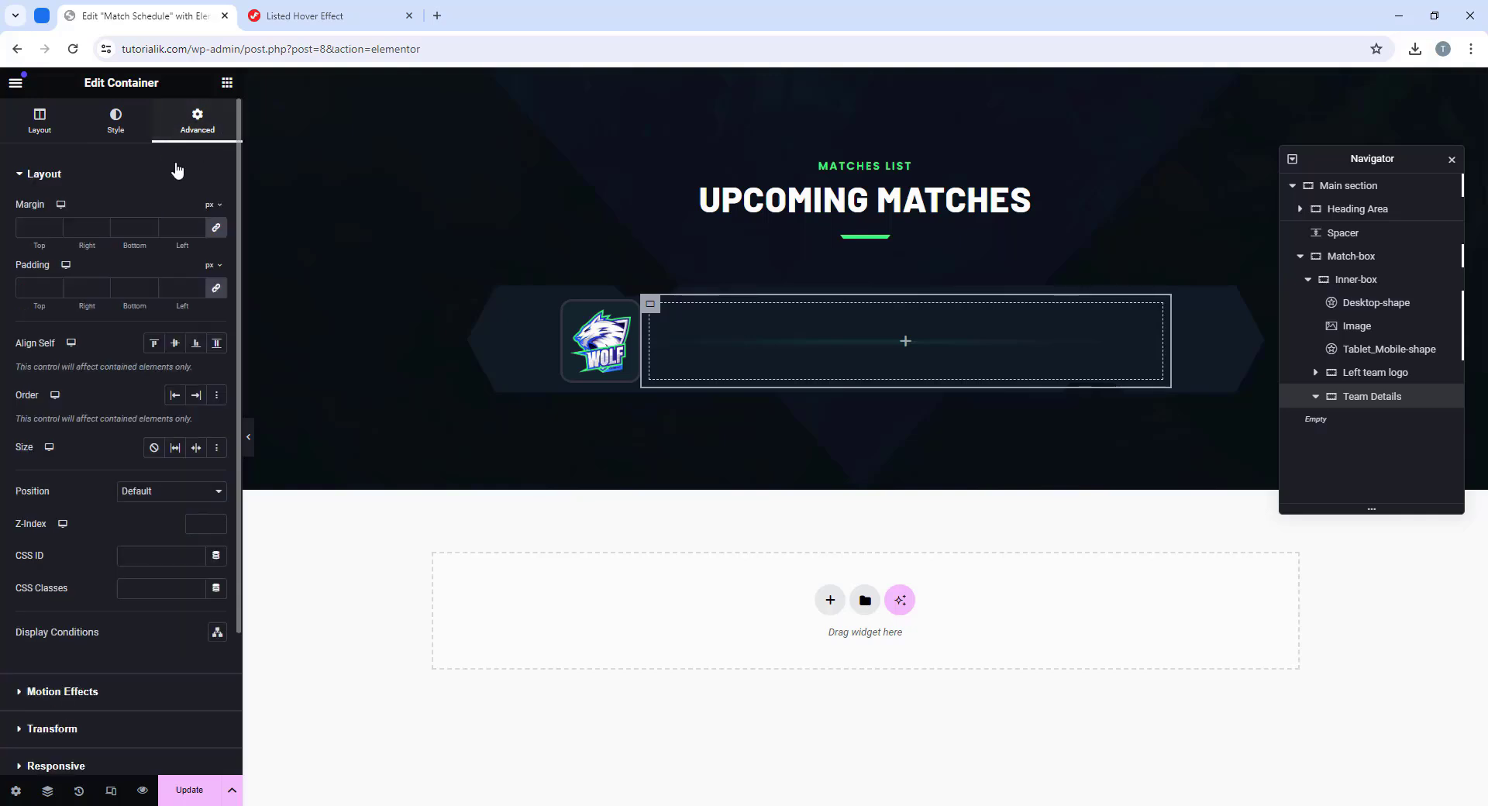
pyautogui.click(223, 292)
pyautogui.click(74, 291)
pyautogui.write('20')
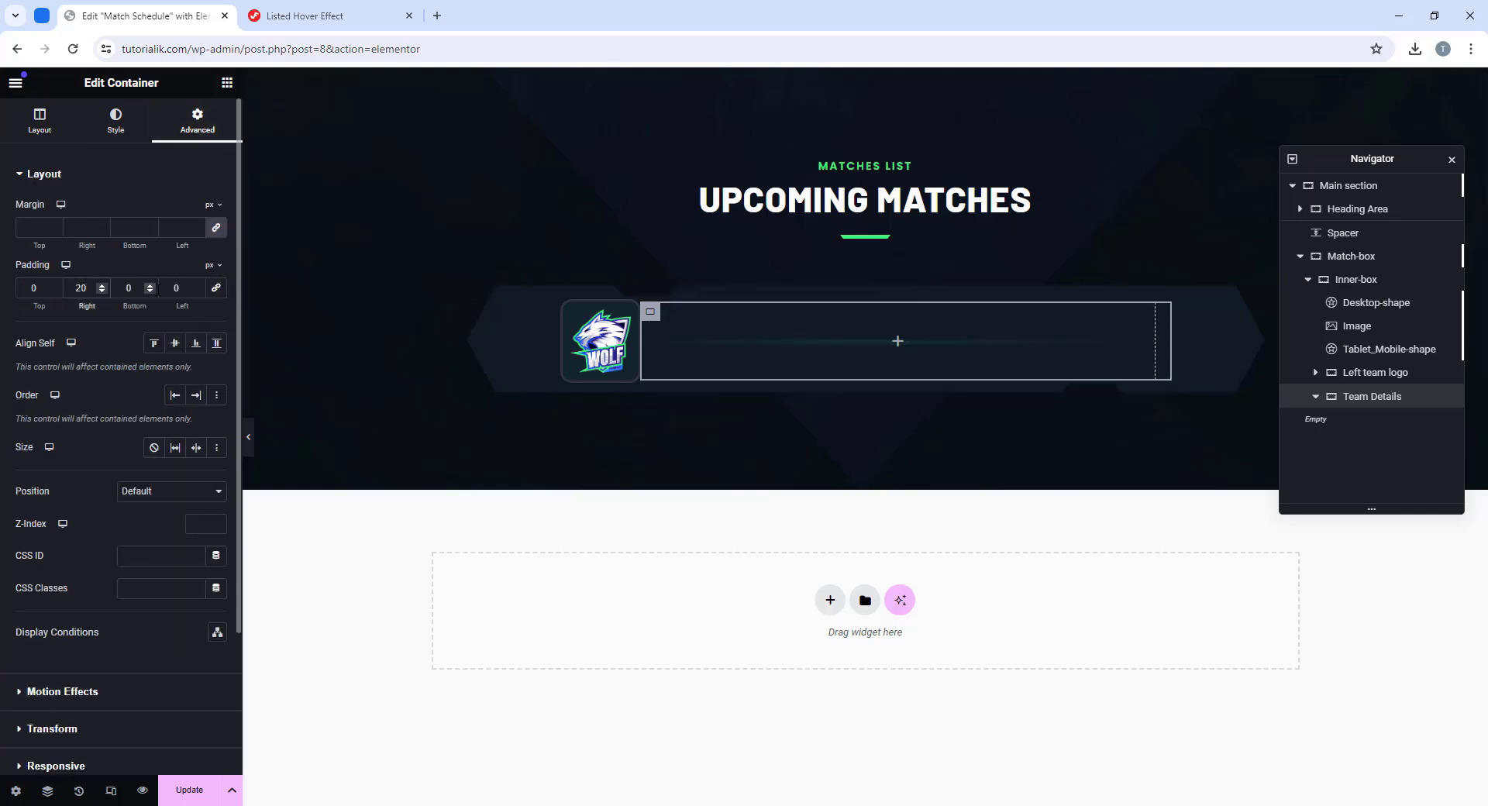
pyautogui.click(168, 292)
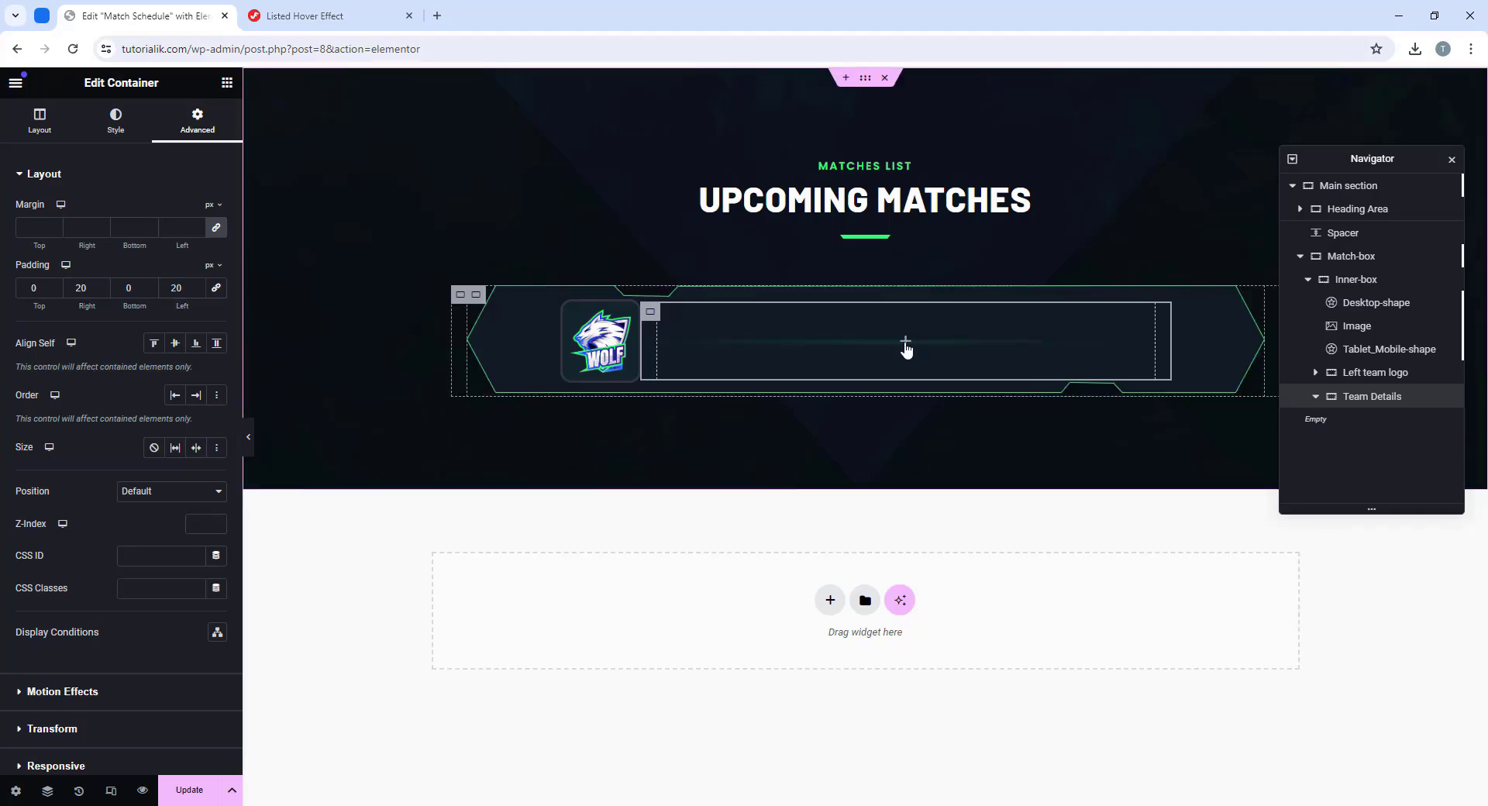
# Step: Add an Icon Box widget inside the Team Details container and remove its default star icon
pyautogui.click(904, 343)
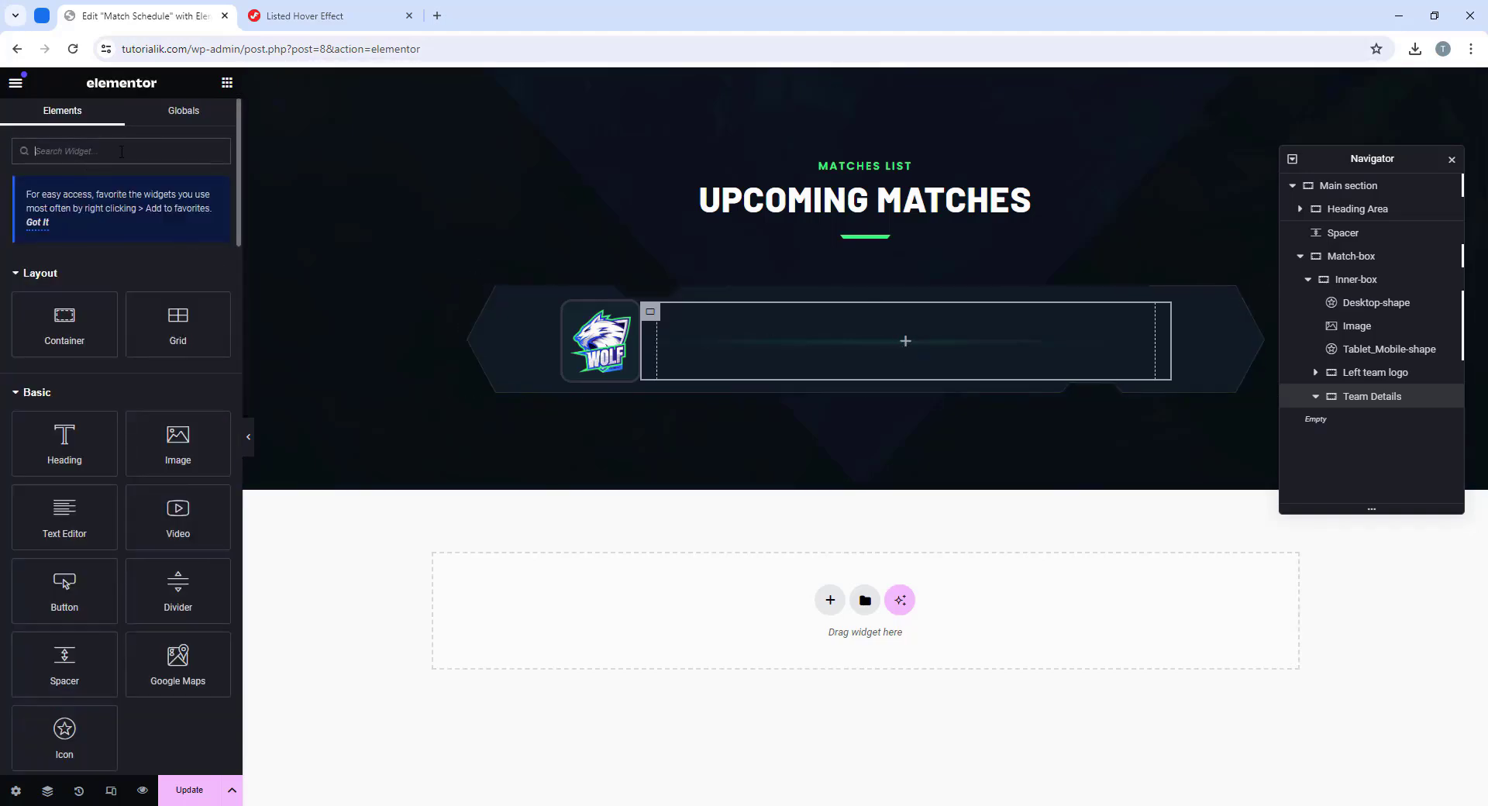
pyautogui.write('icon box')
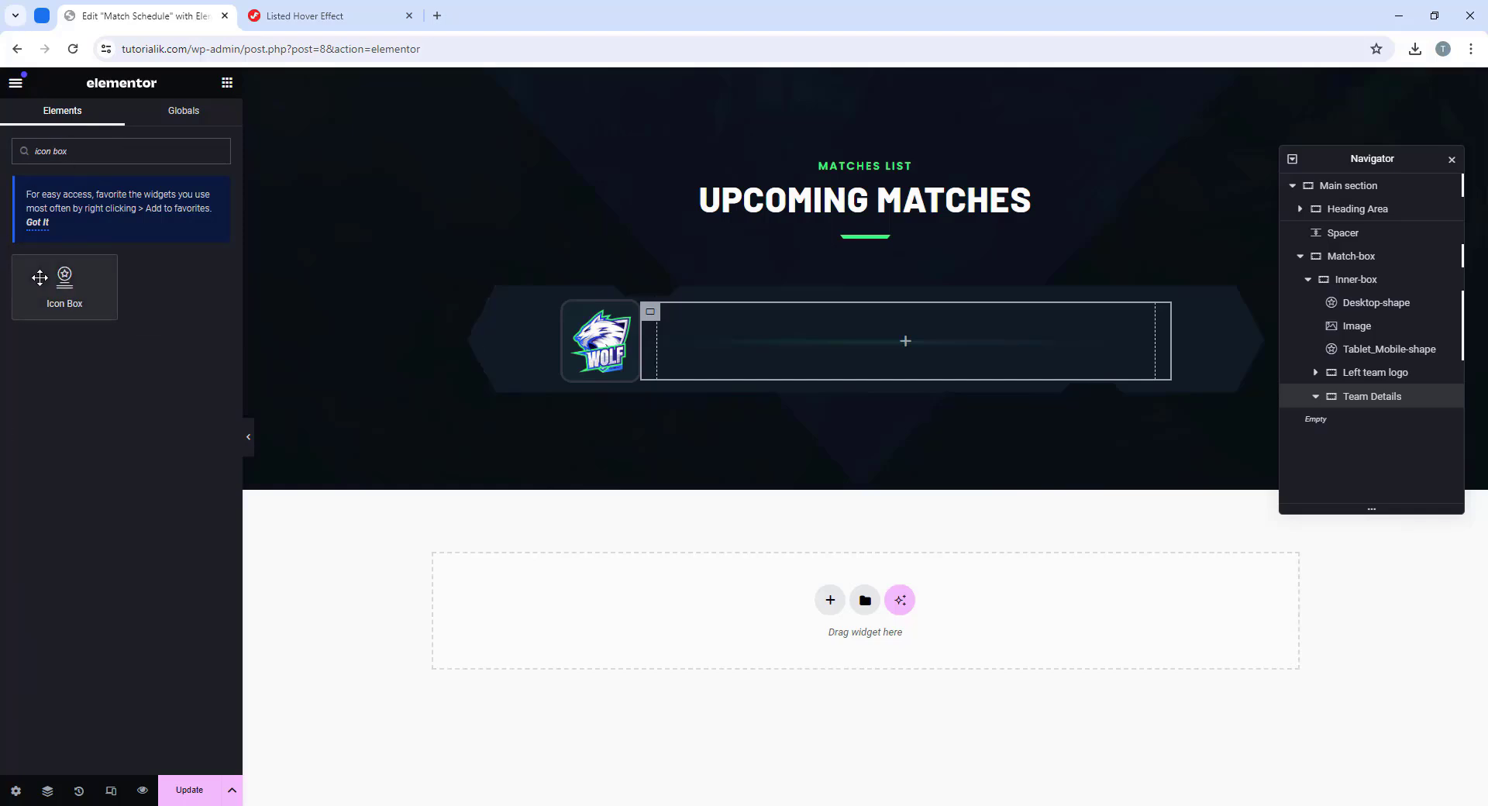
pyautogui.moveTo(64, 287); pyautogui.dragTo(807, 333)
pyautogui.moveTo(62, 279)
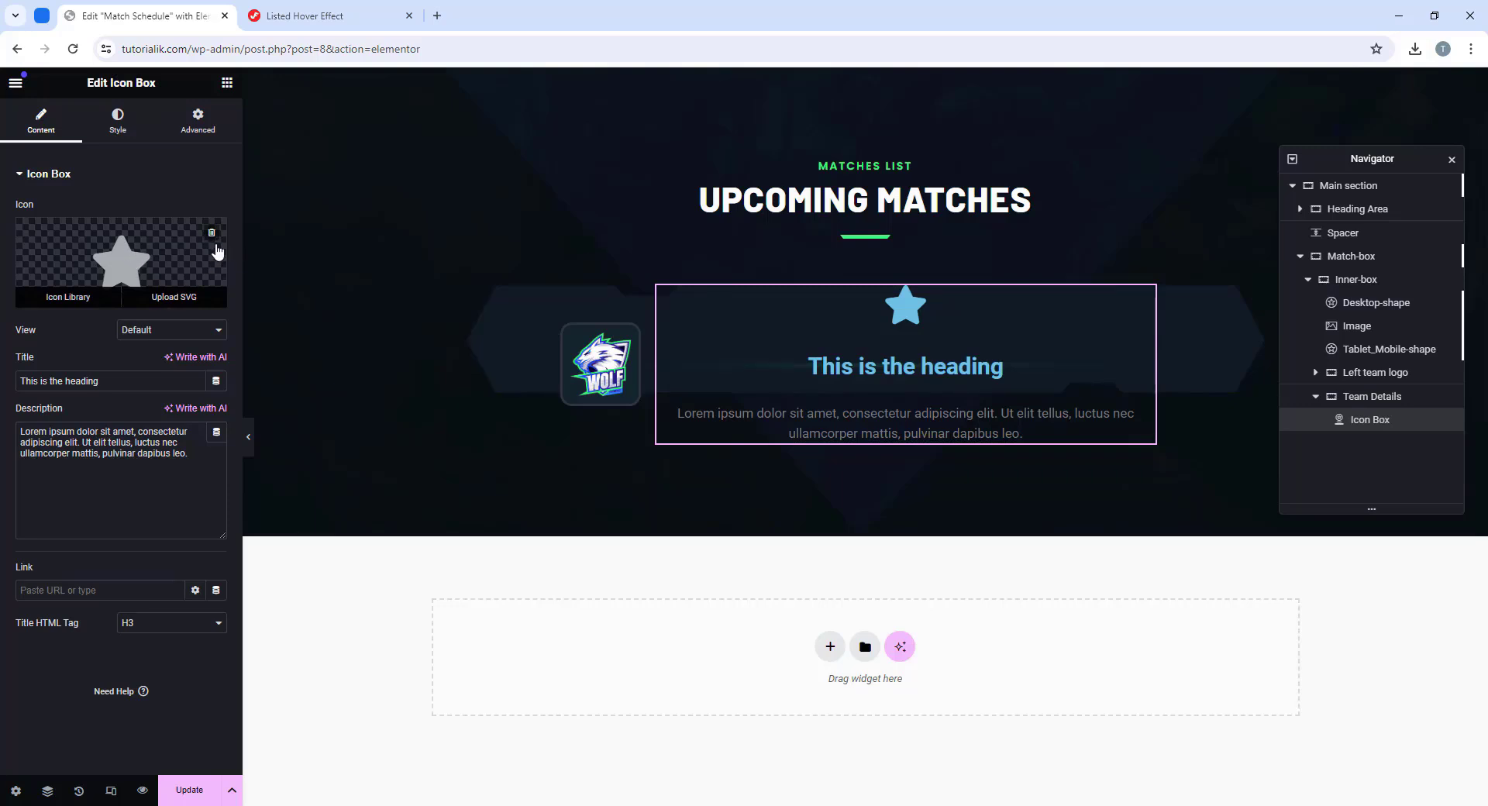
pyautogui.click(213, 235)
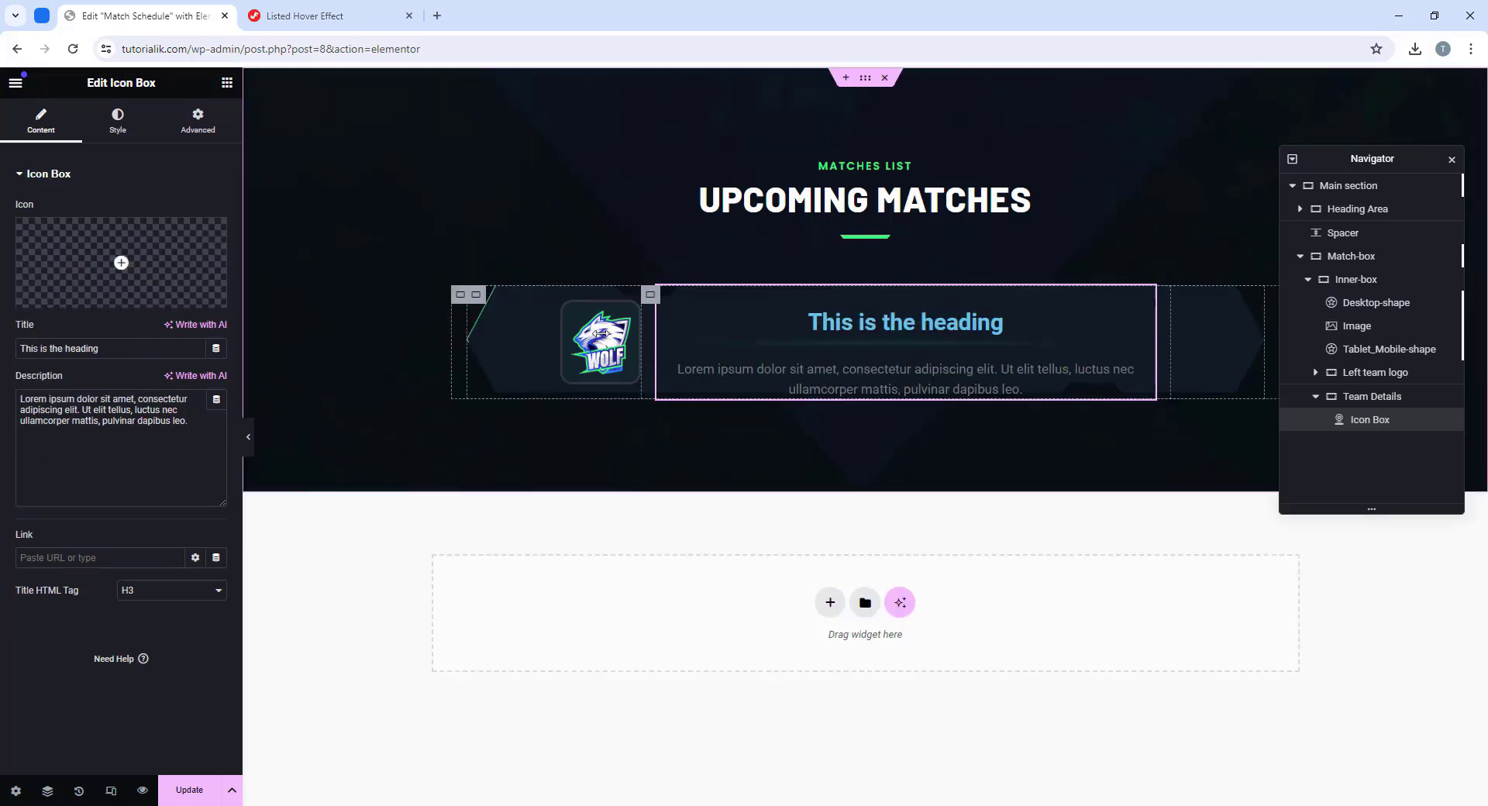
# Step: Replace the Icon Box title with "DOTA2" and its description with "Sky hunter"
pyautogui.moveTo(136, 348); pyautogui.dragTo(2, 350)
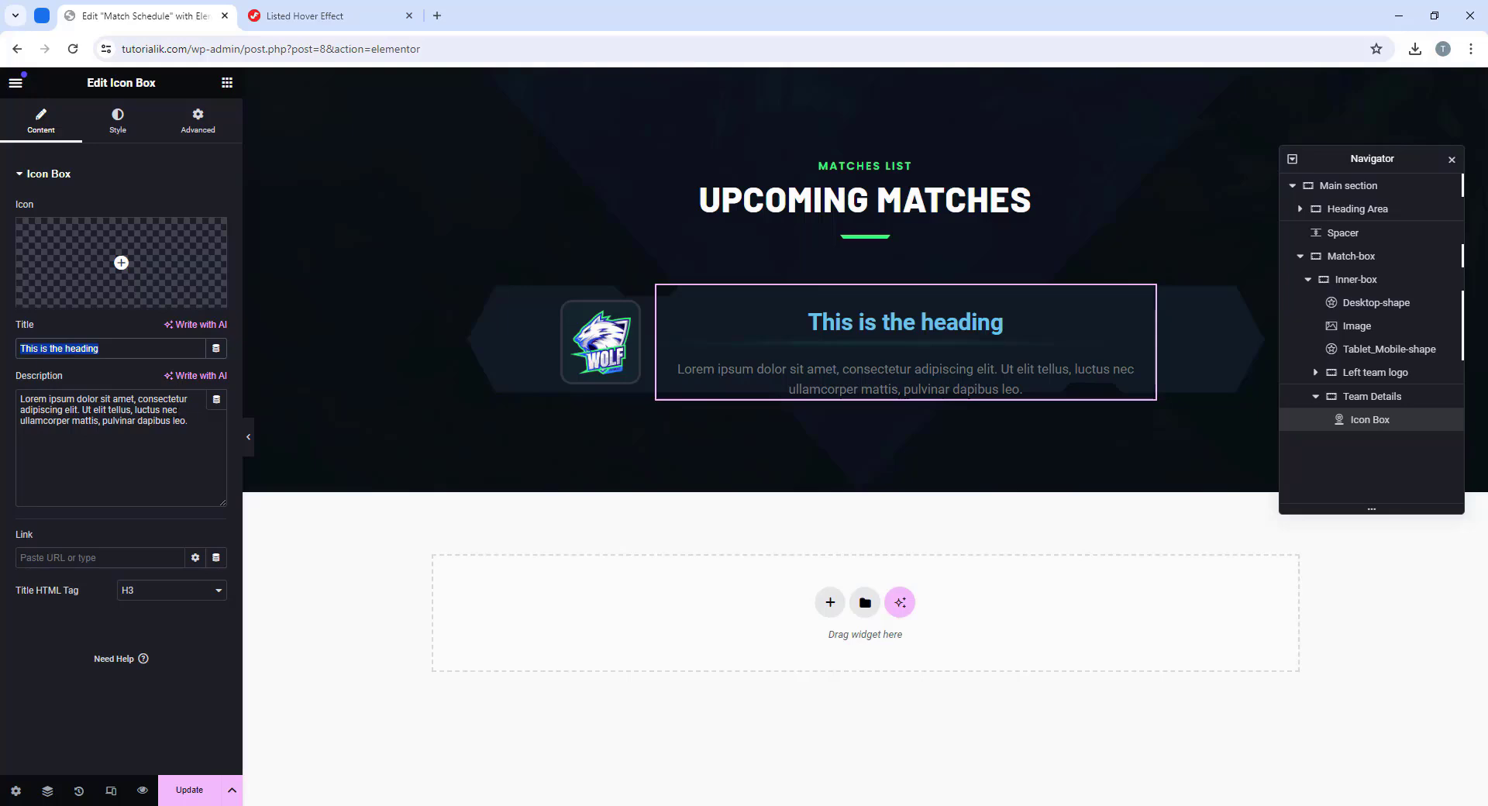
pyautogui.moveTo(196, 423); pyautogui.dragTo(4, 398)
pyautogui.click(129, 348)
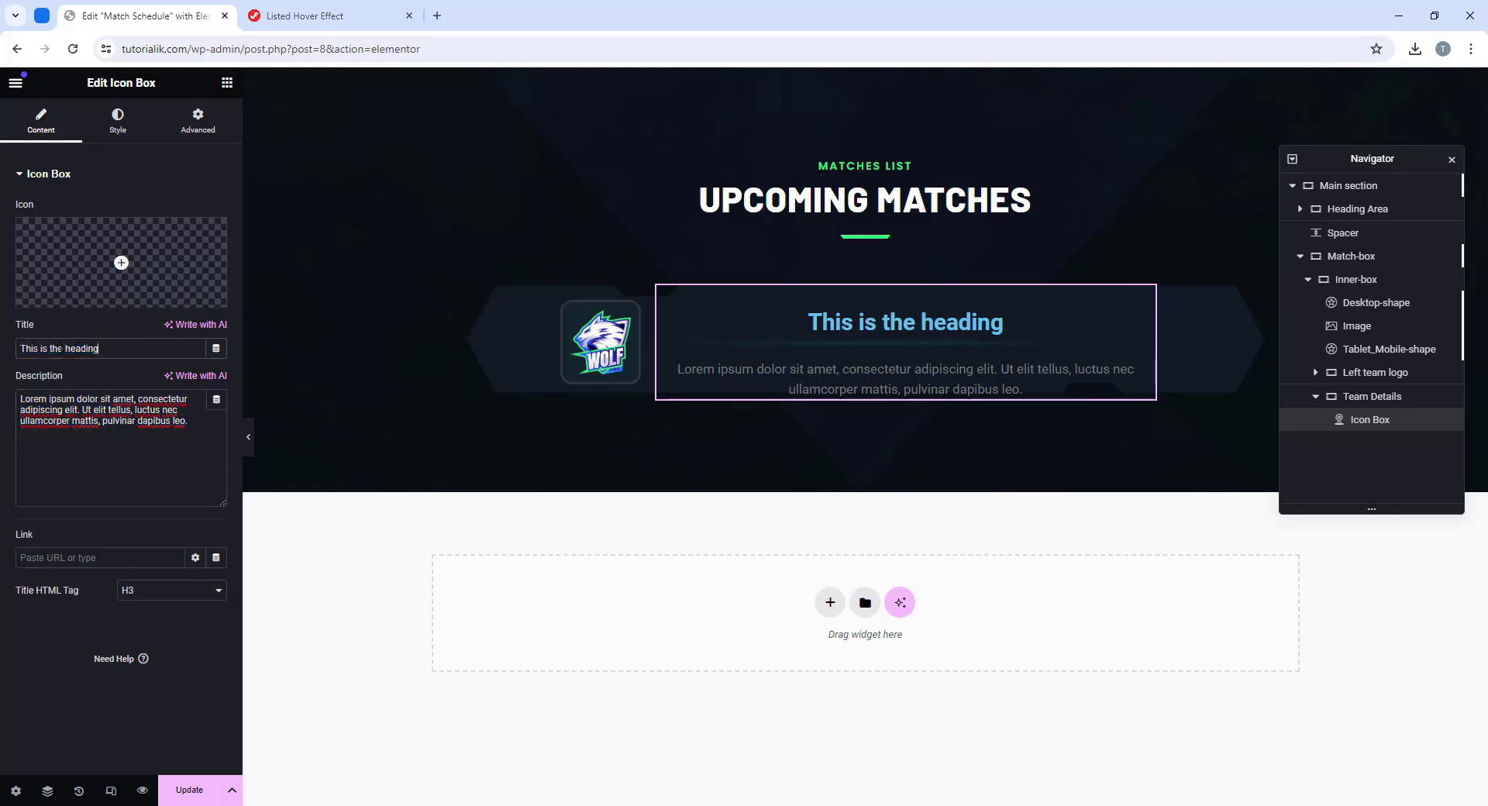
pyautogui.moveTo(128, 349); pyautogui.dragTo(5, 347)
pyautogui.click(128, 349)
pyautogui.moveTo(198, 425); pyautogui.dragTo(19, 394)
pyautogui.click(212, 436)
pyautogui.tripleClick(123, 351)
pyautogui.moveTo(108, 349); pyautogui.dragTo(5, 349)
pyautogui.rightClick(79, 346)
pyautogui.click(104, 440)
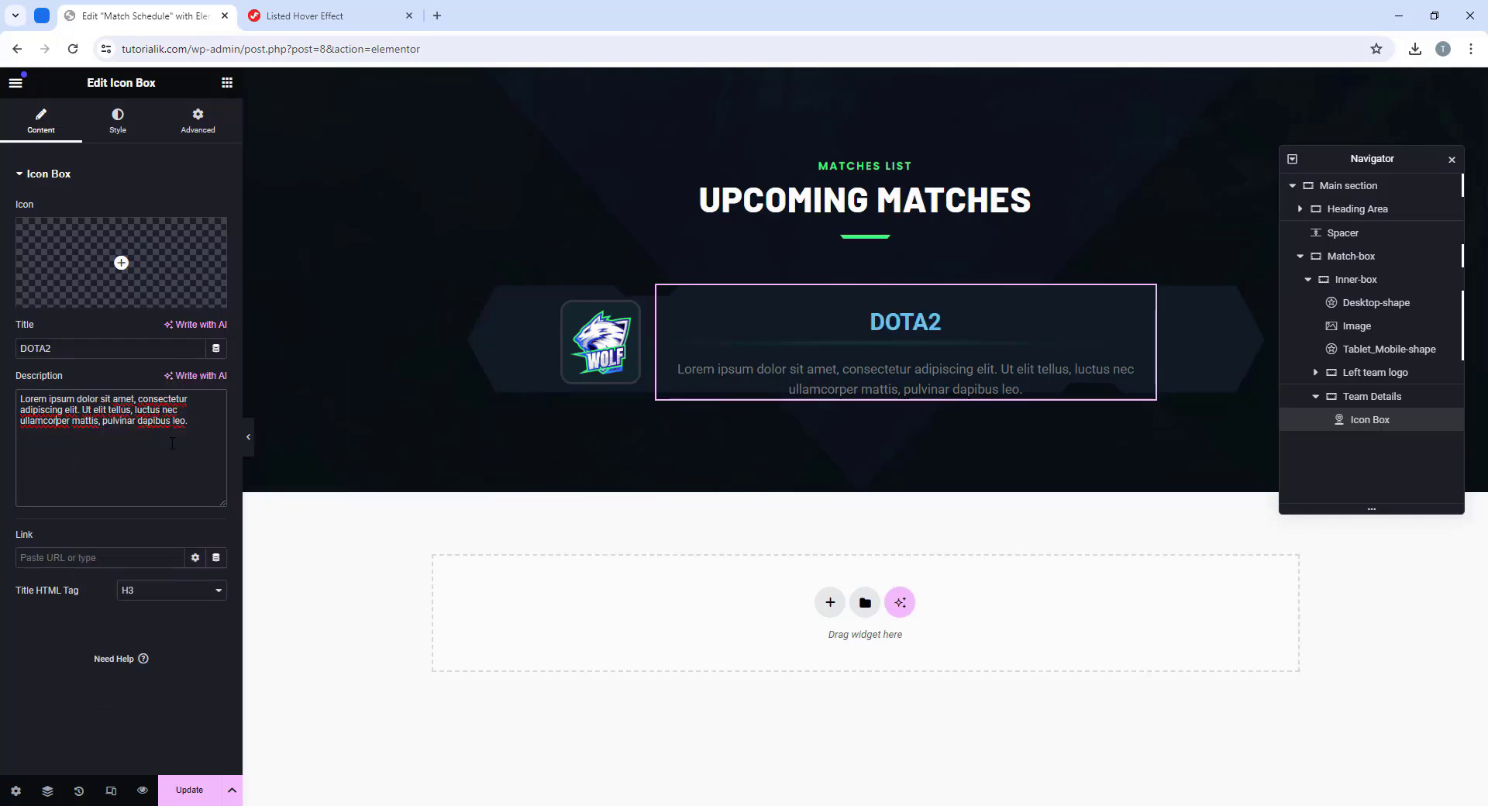
pyautogui.moveTo(196, 432); pyautogui.dragTo(7, 389)
pyautogui.rightClick(147, 426)
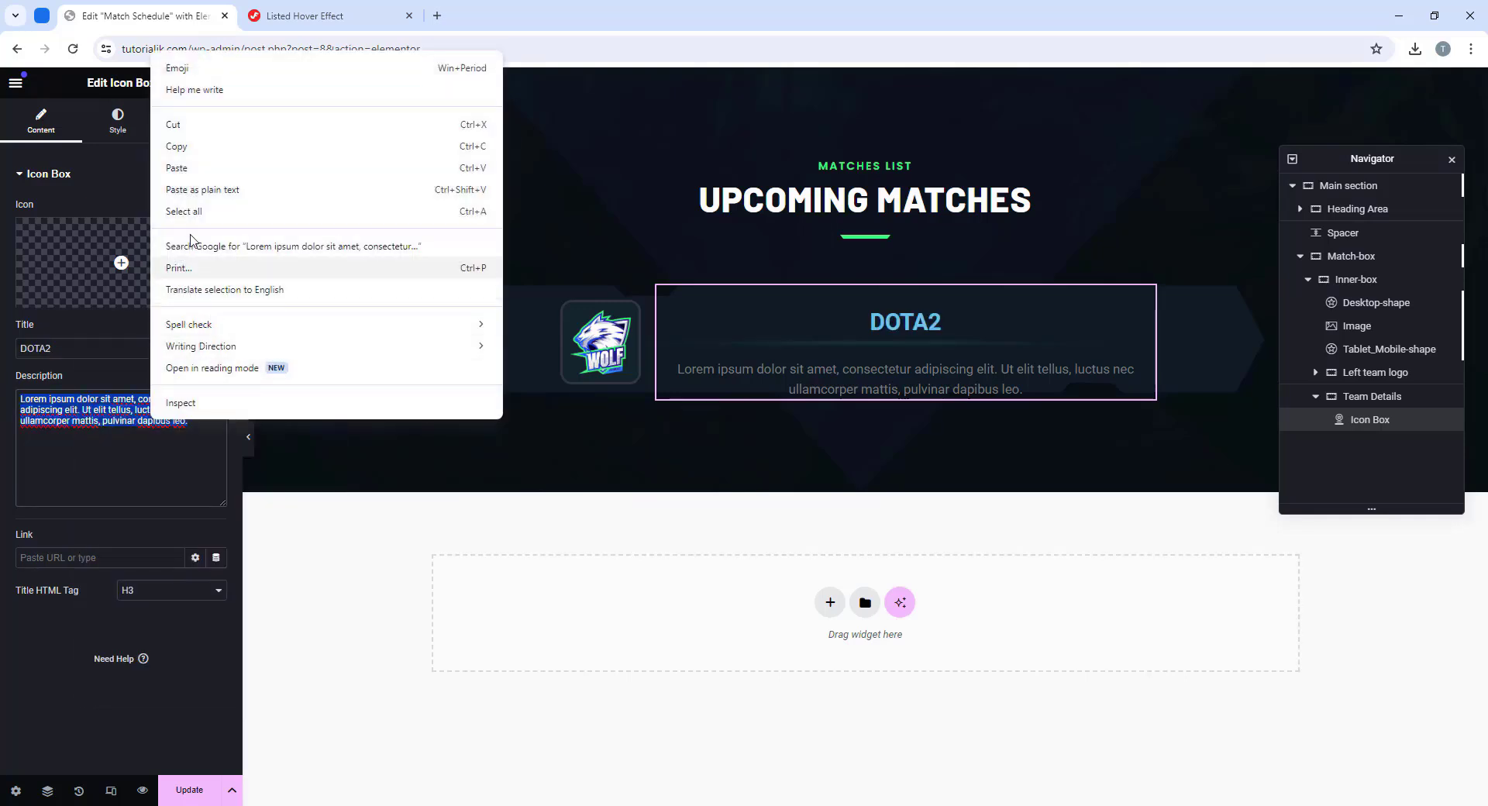
pyautogui.click(190, 172)
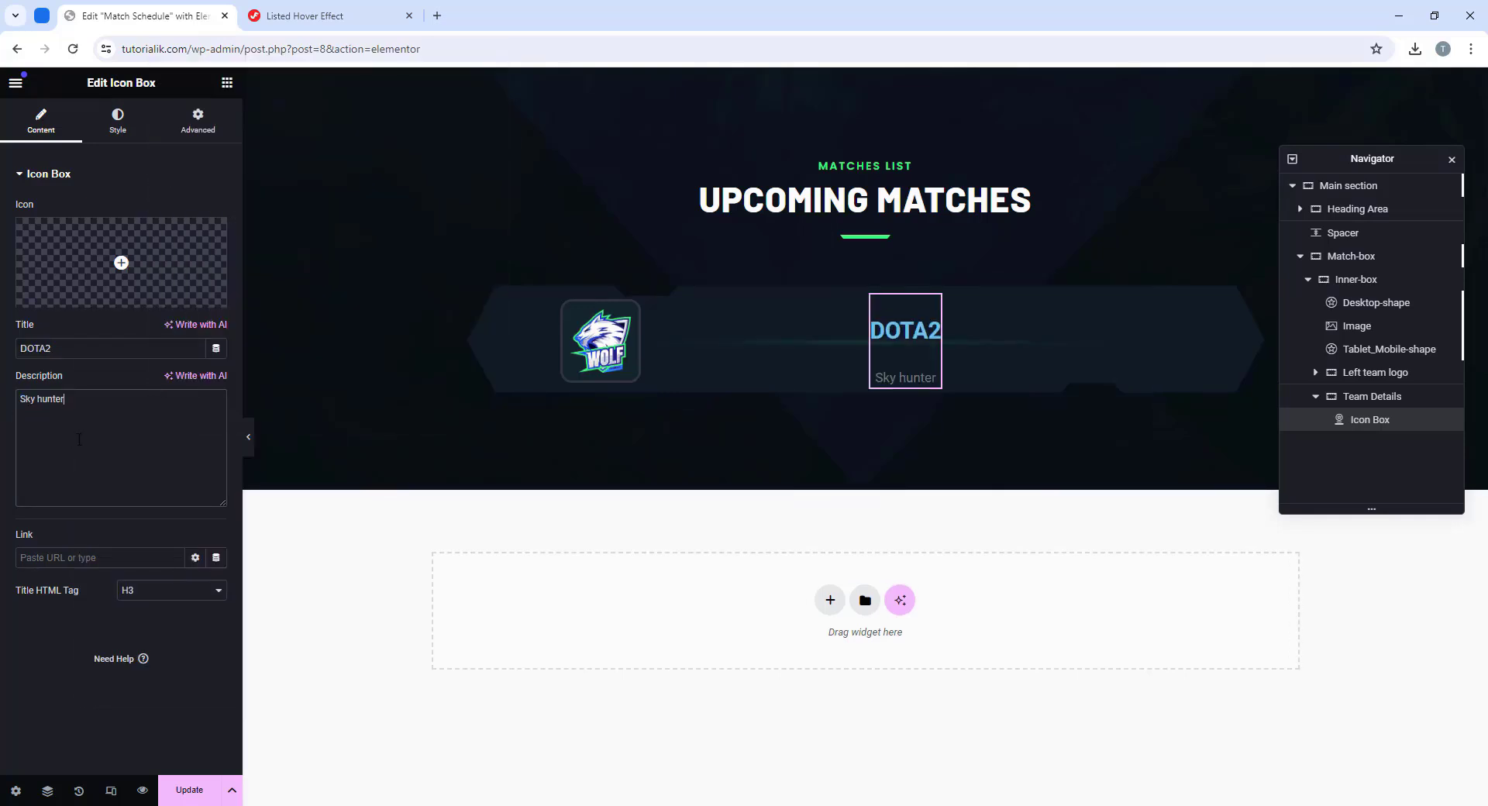
# Step: Align the Icon Box content to the right and set its content spacing to 5 px
pyautogui.click(117, 122)
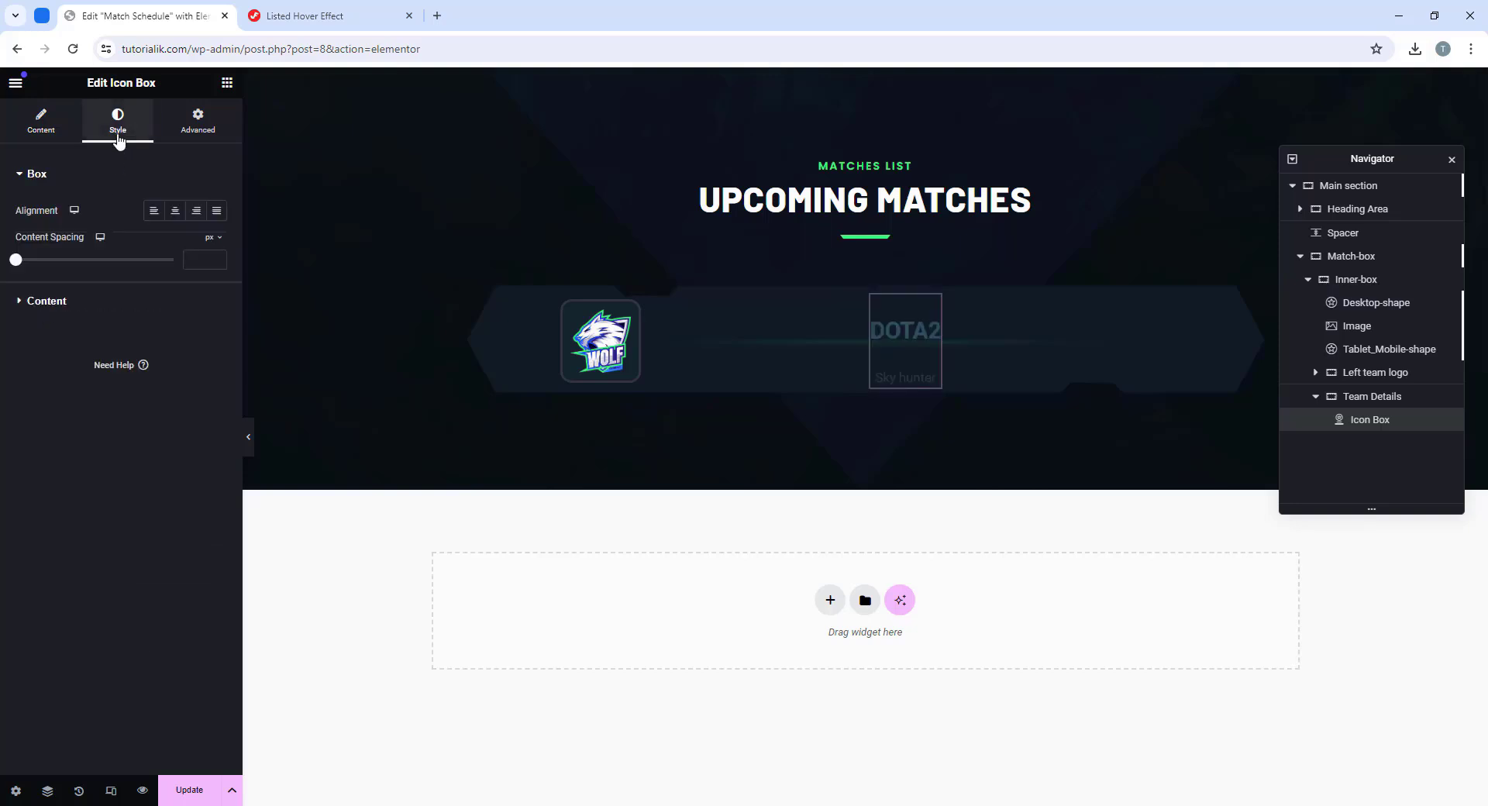
pyautogui.click(196, 210)
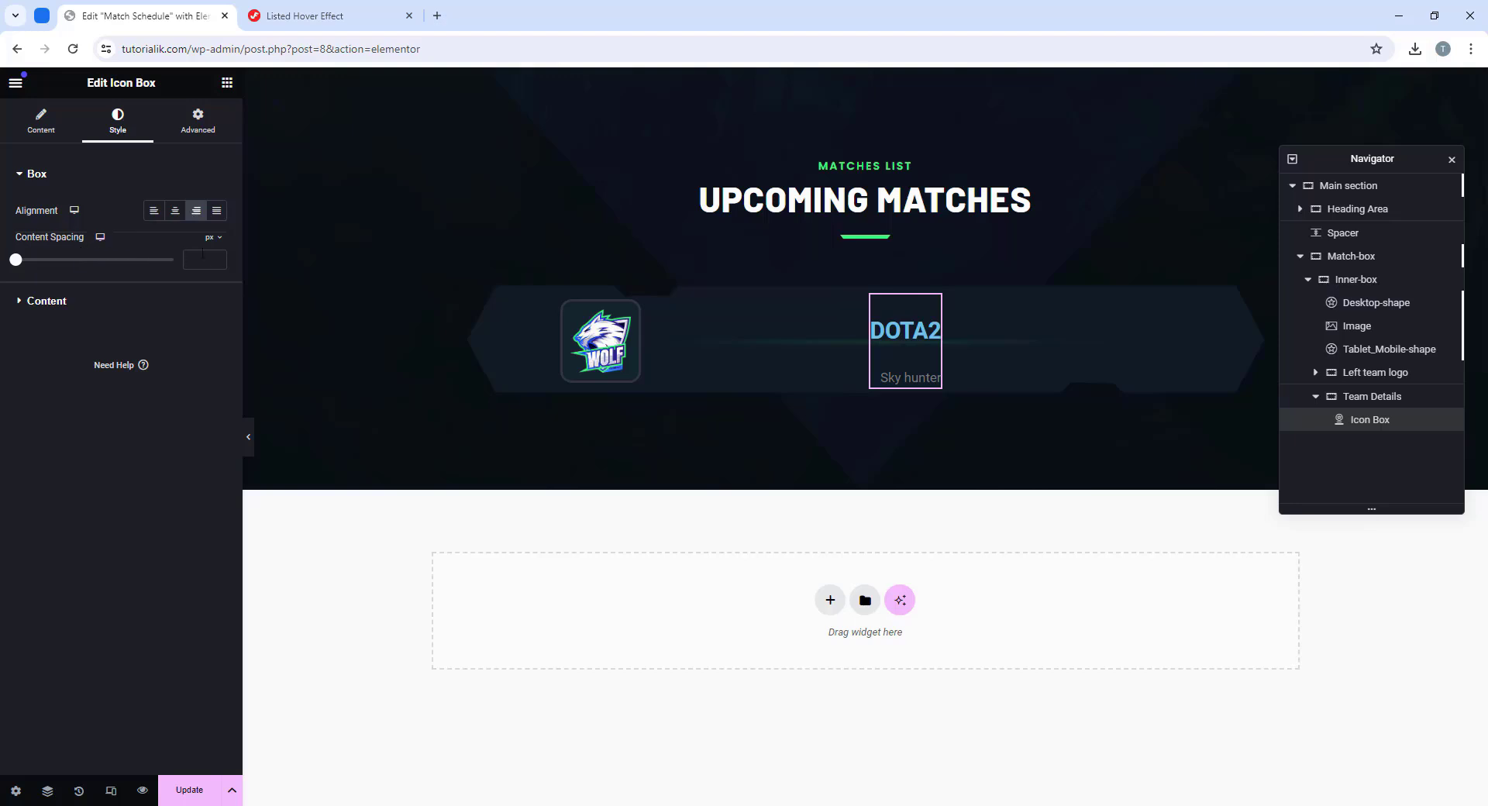
pyautogui.write('5')
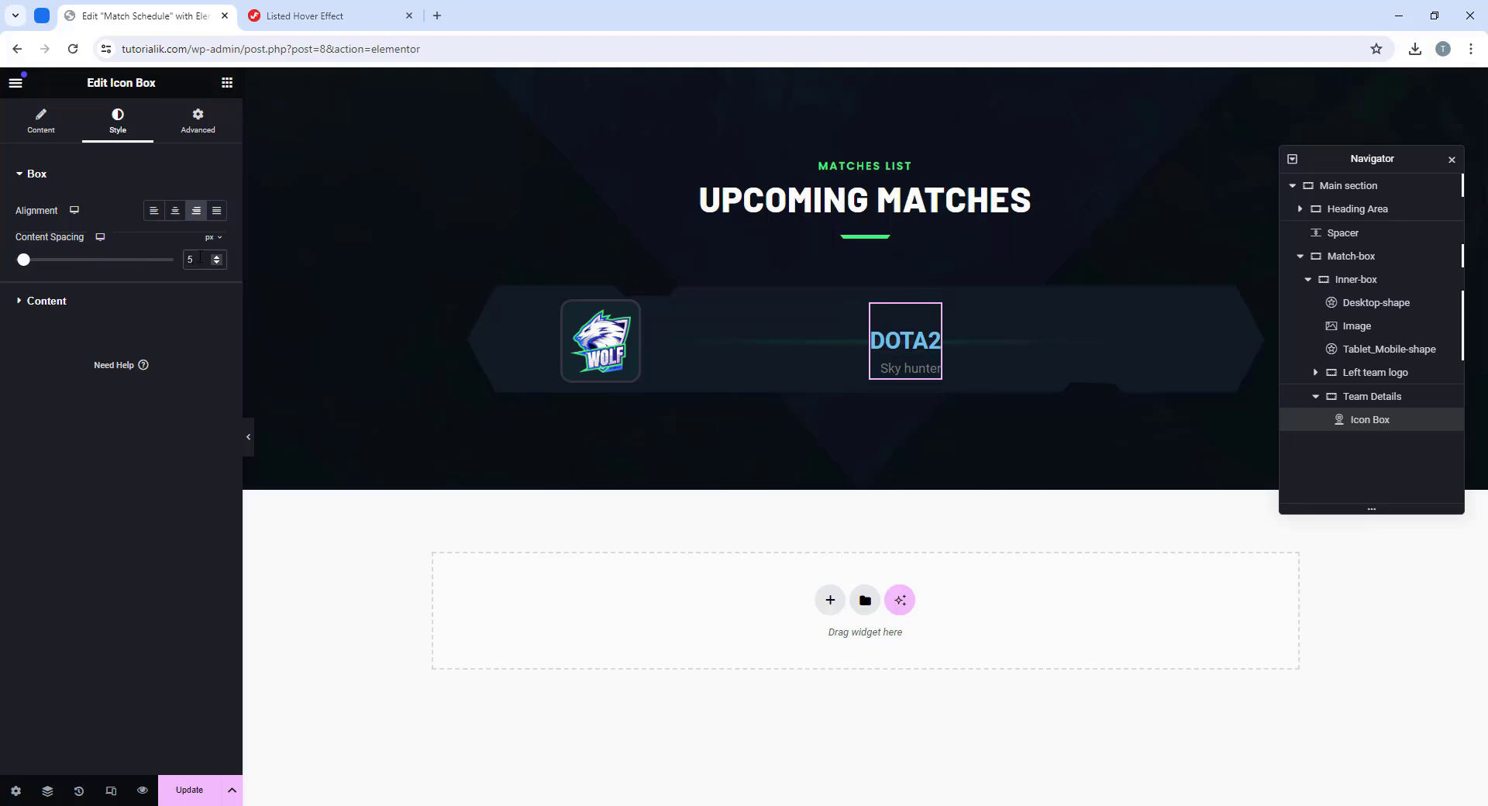
# Step: Set the Icon Box title color to #45f883
pyautogui.click(60, 304)
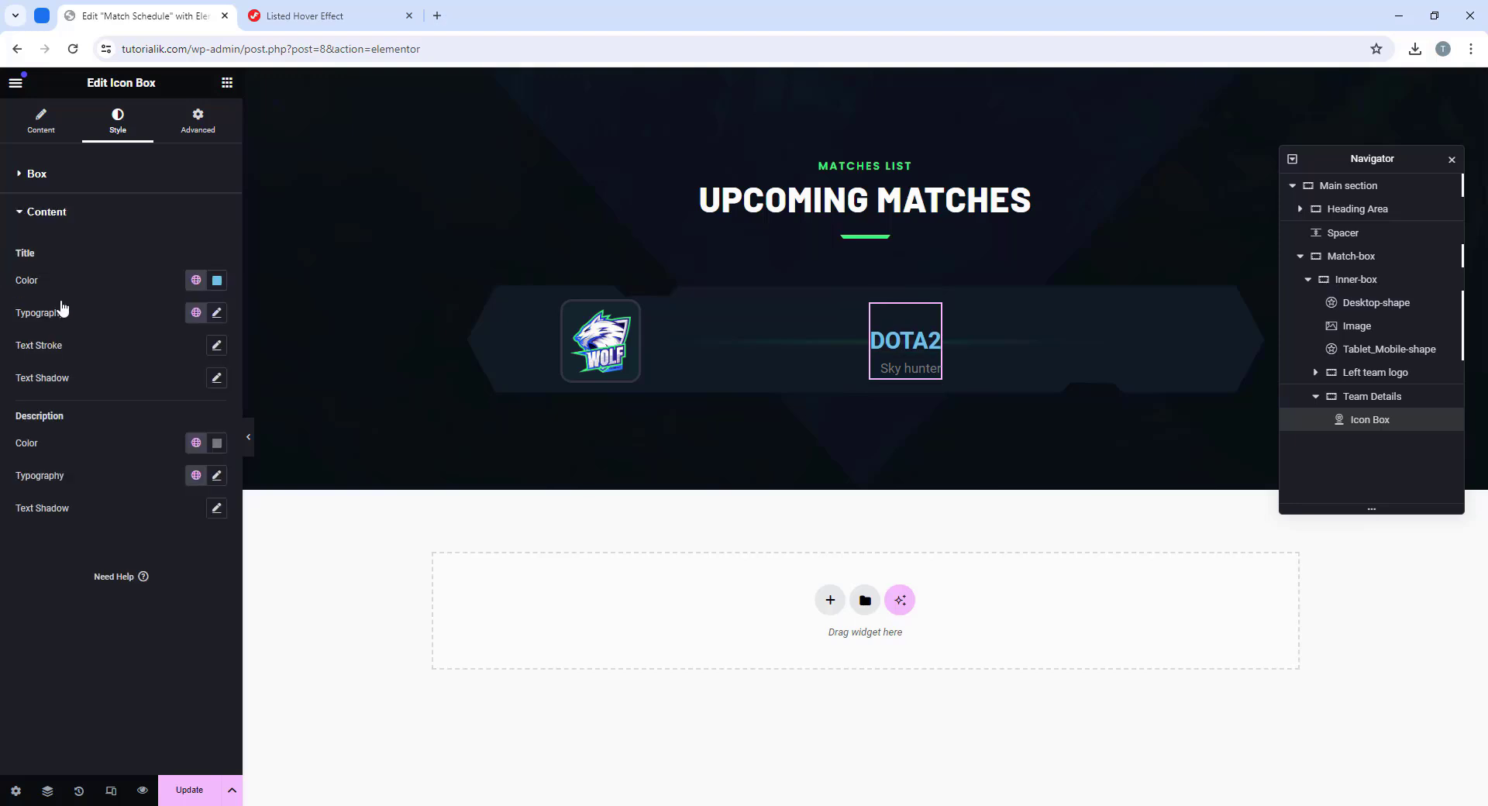
pyautogui.click(217, 280)
pyautogui.write('#45')
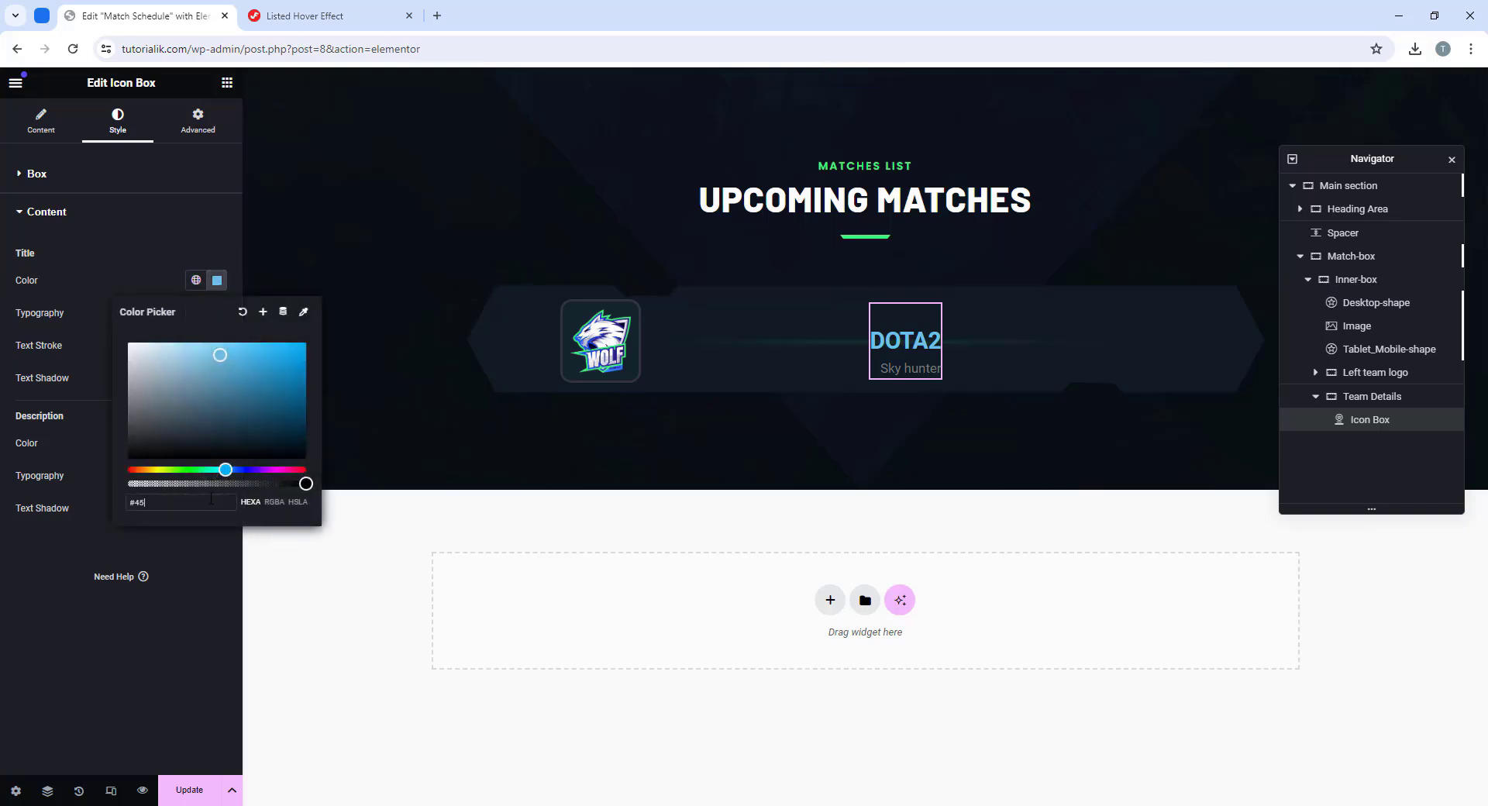
pyautogui.write('f88')
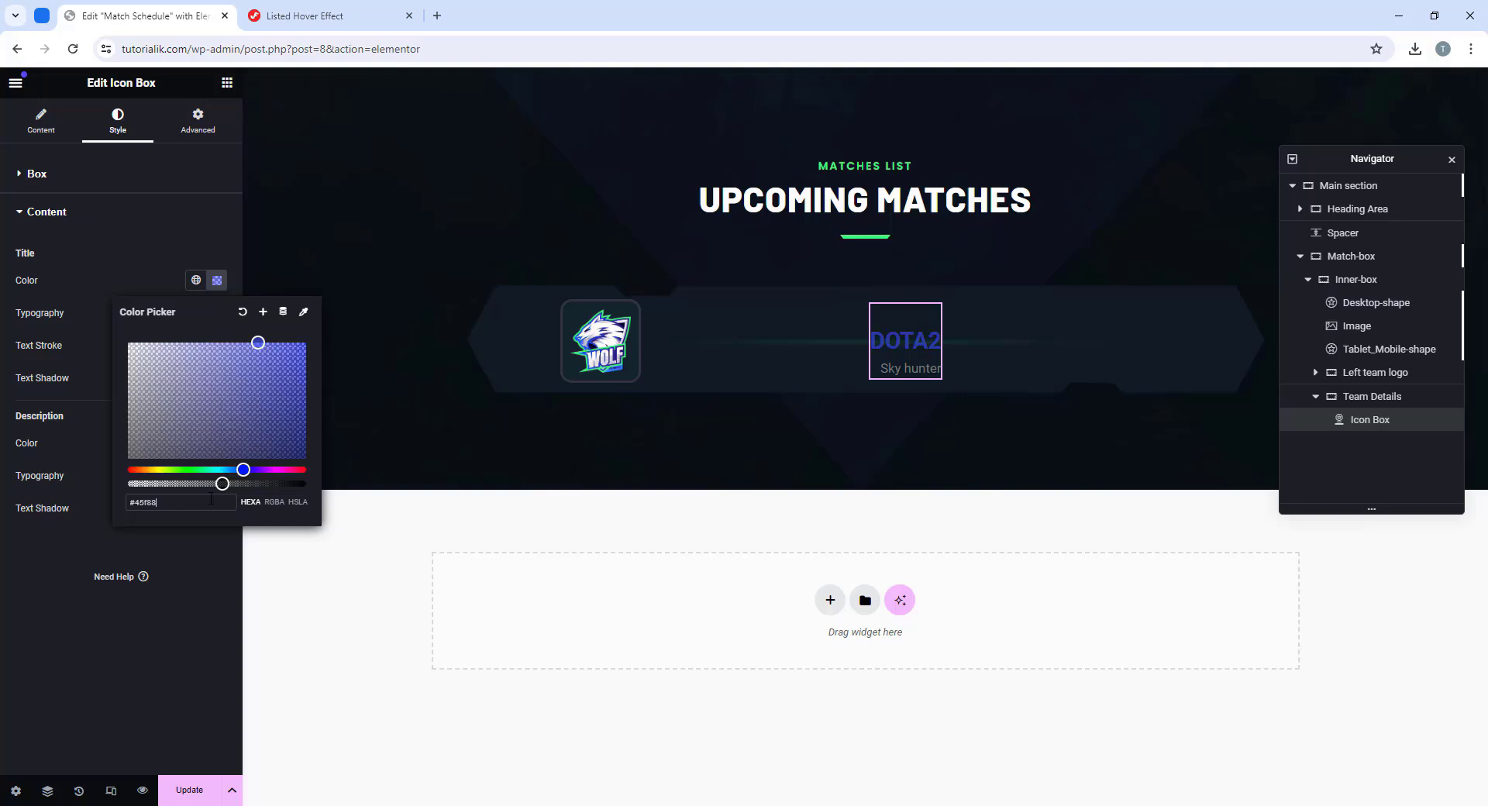
pyautogui.write('3')
pyautogui.click(14, 569)
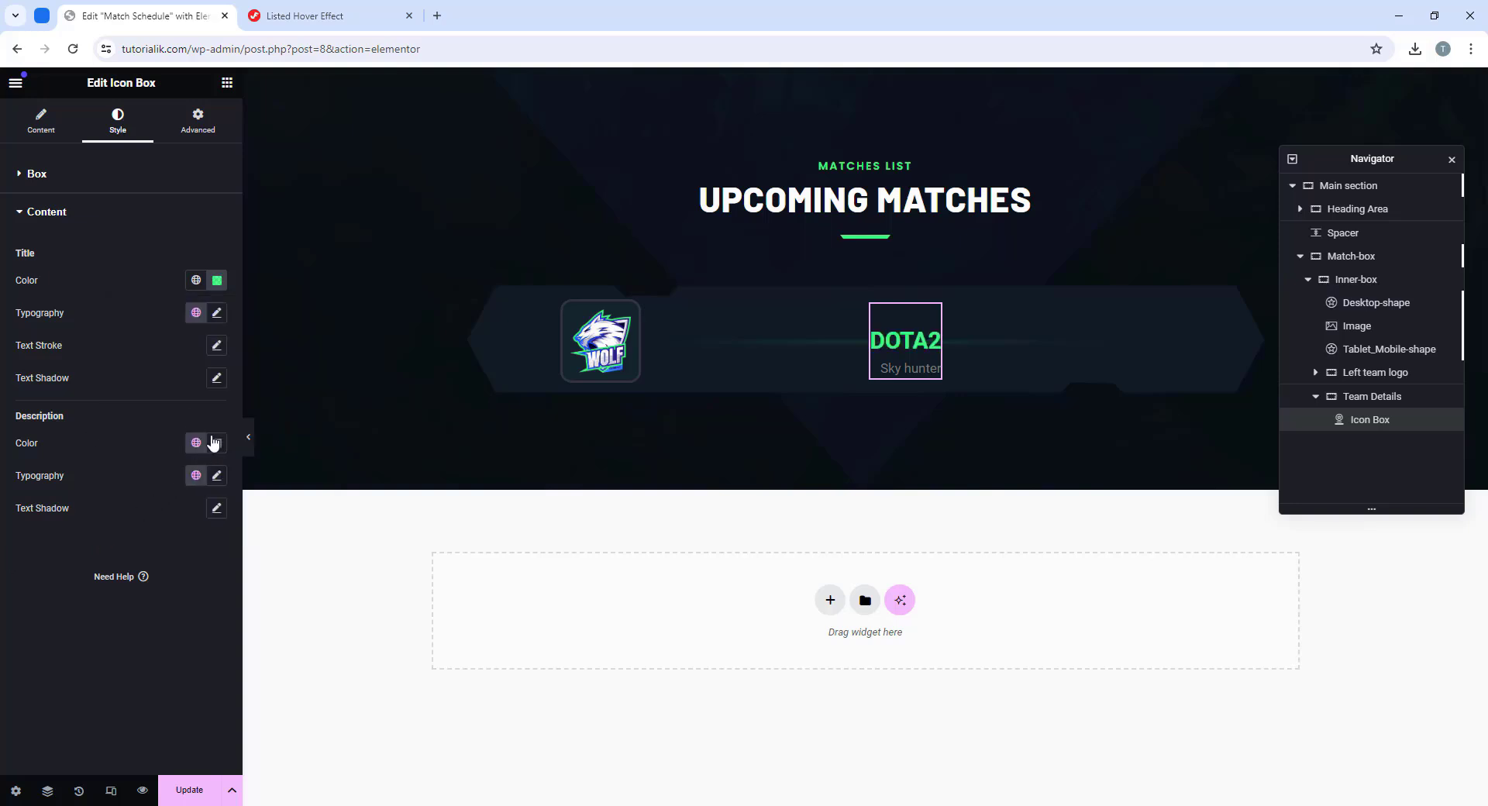
# Step: Set the title typography to Barlow, 14 px, weight 700 (Bold), line height 25 px and letter spacing 1 px
pyautogui.click(216, 315)
pyautogui.click(161, 386)
pyautogui.write('balrow')
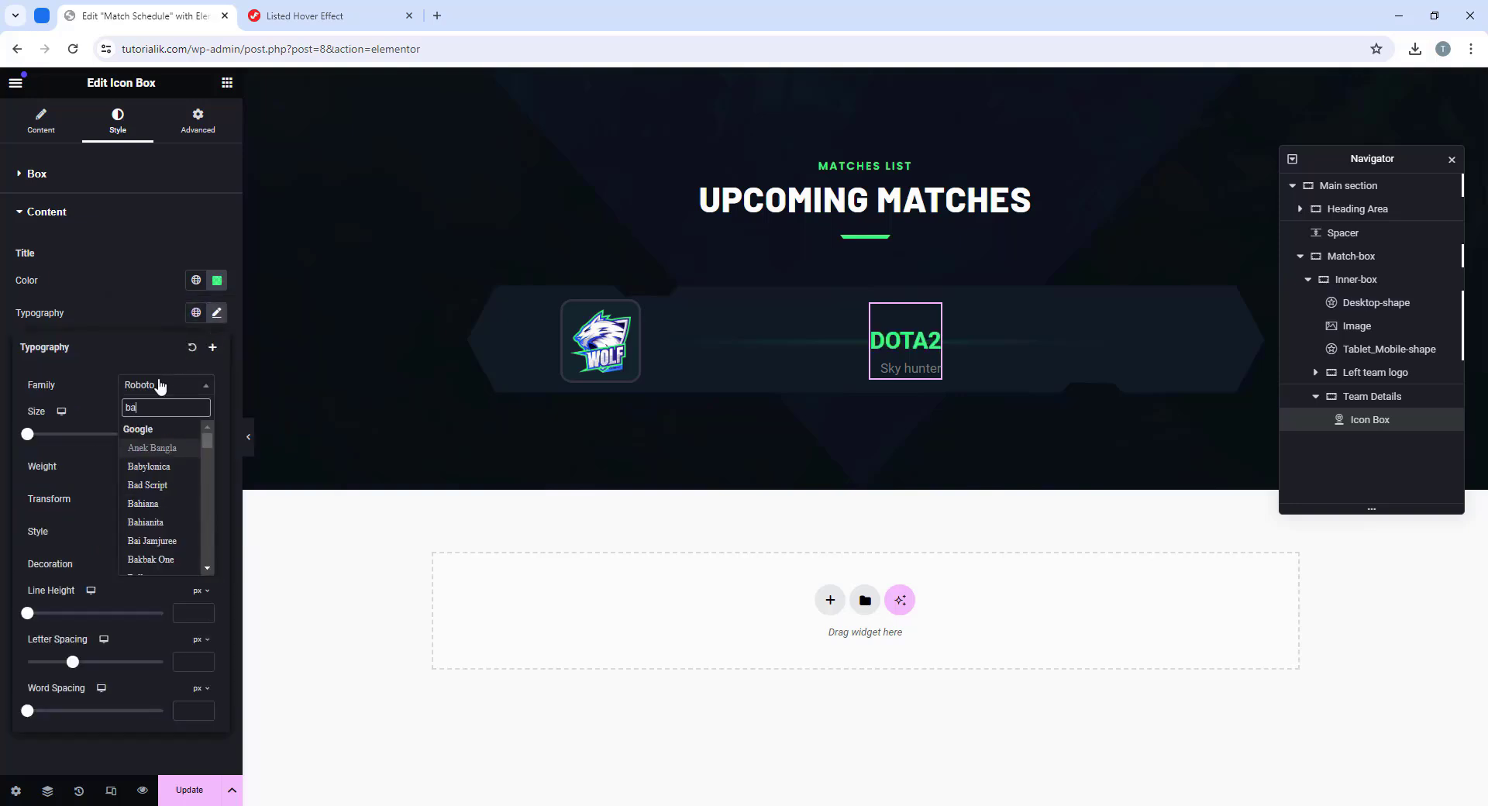
pyautogui.click(187, 436)
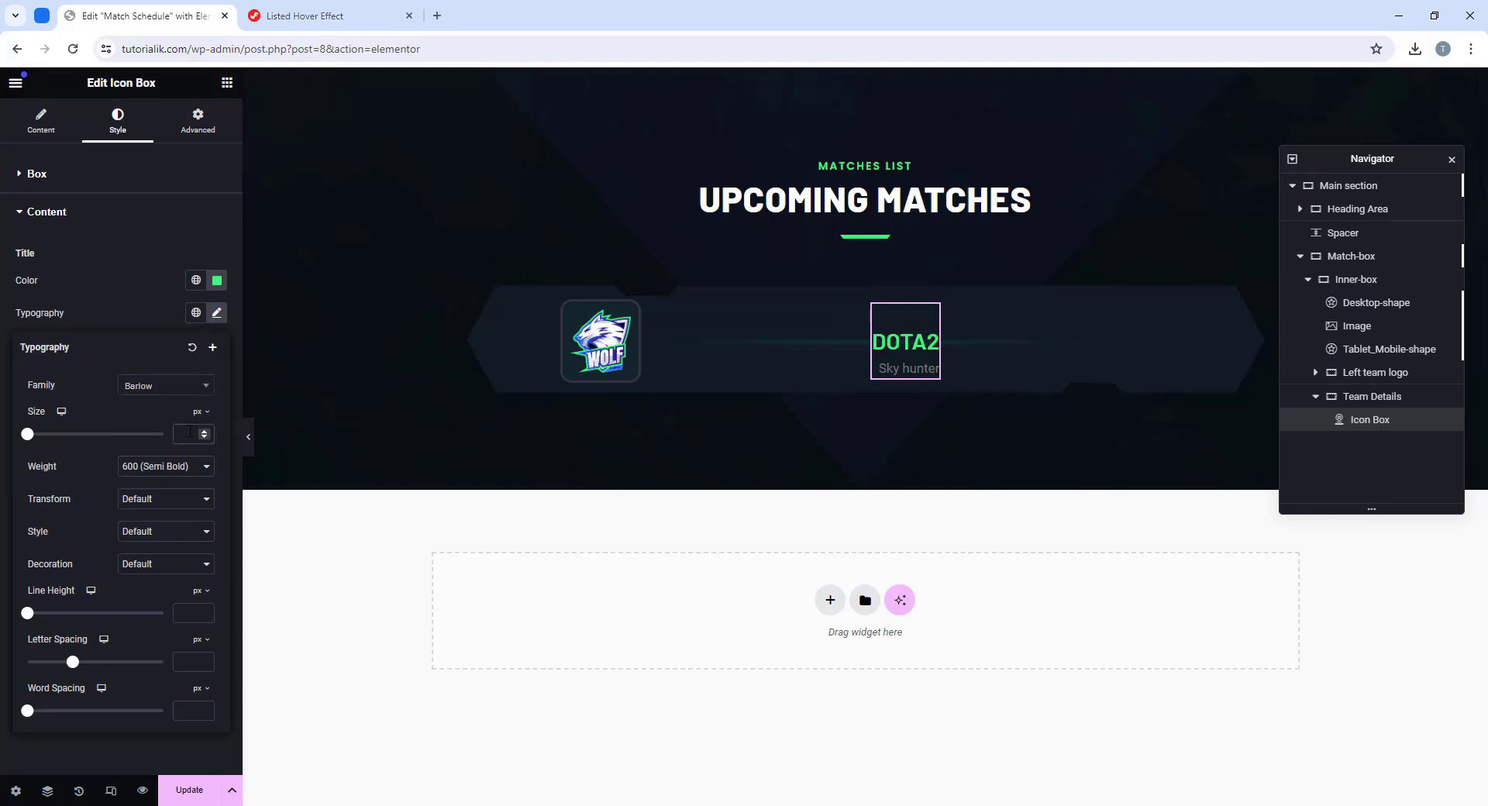
pyautogui.write('14')
pyautogui.click(179, 472)
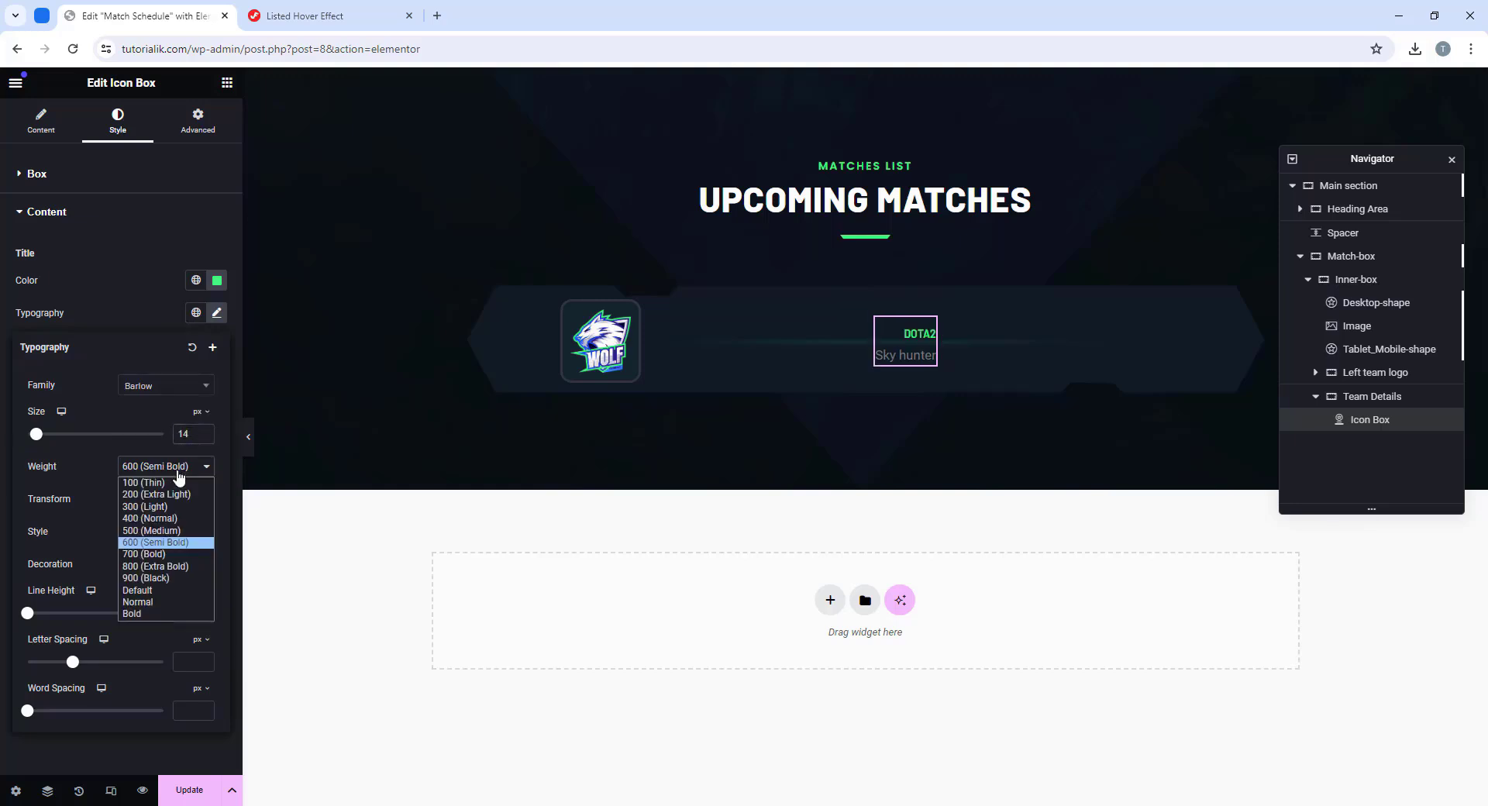
pyautogui.click(167, 553)
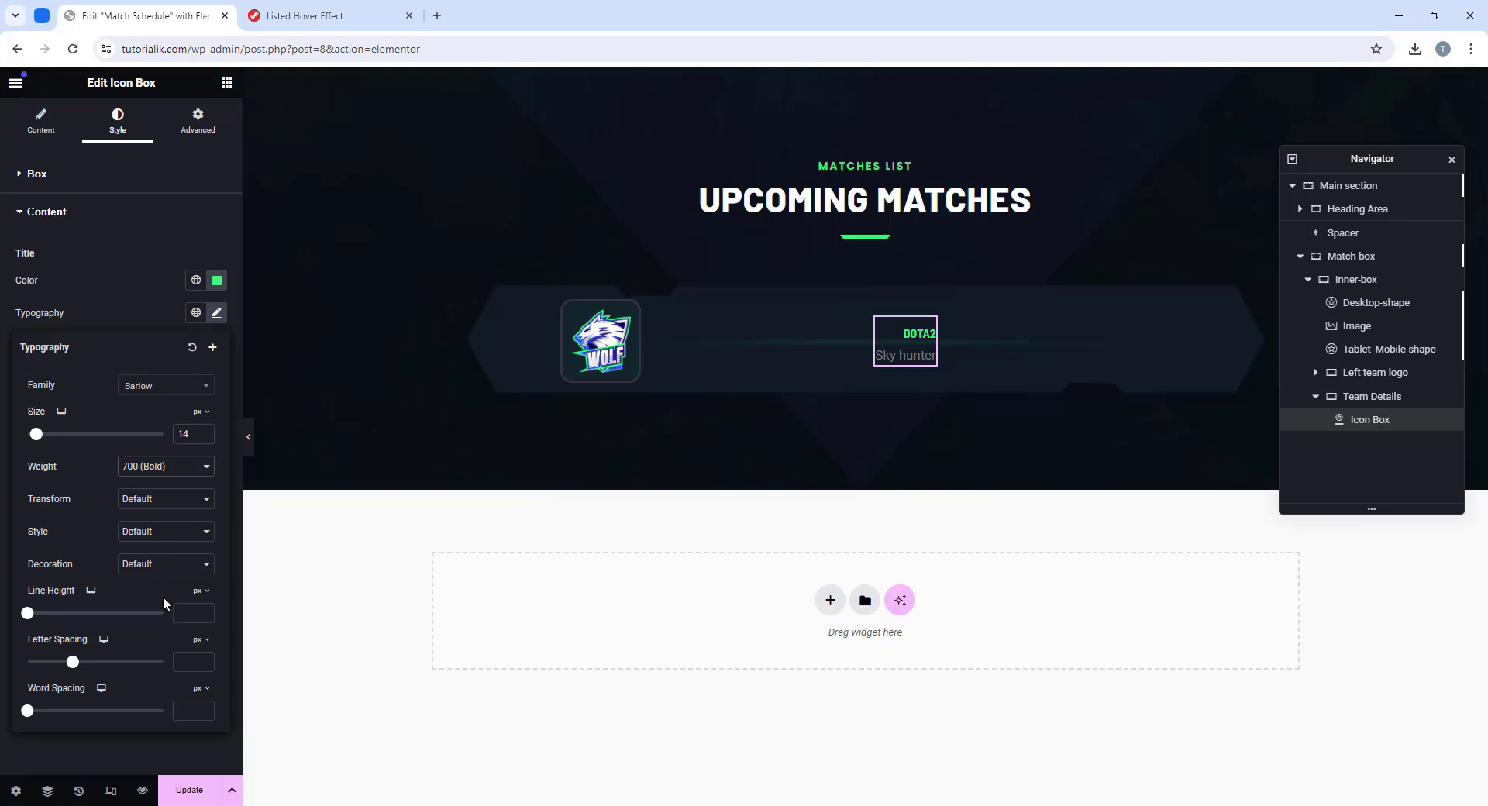
pyautogui.click(191, 608)
pyautogui.write('25')
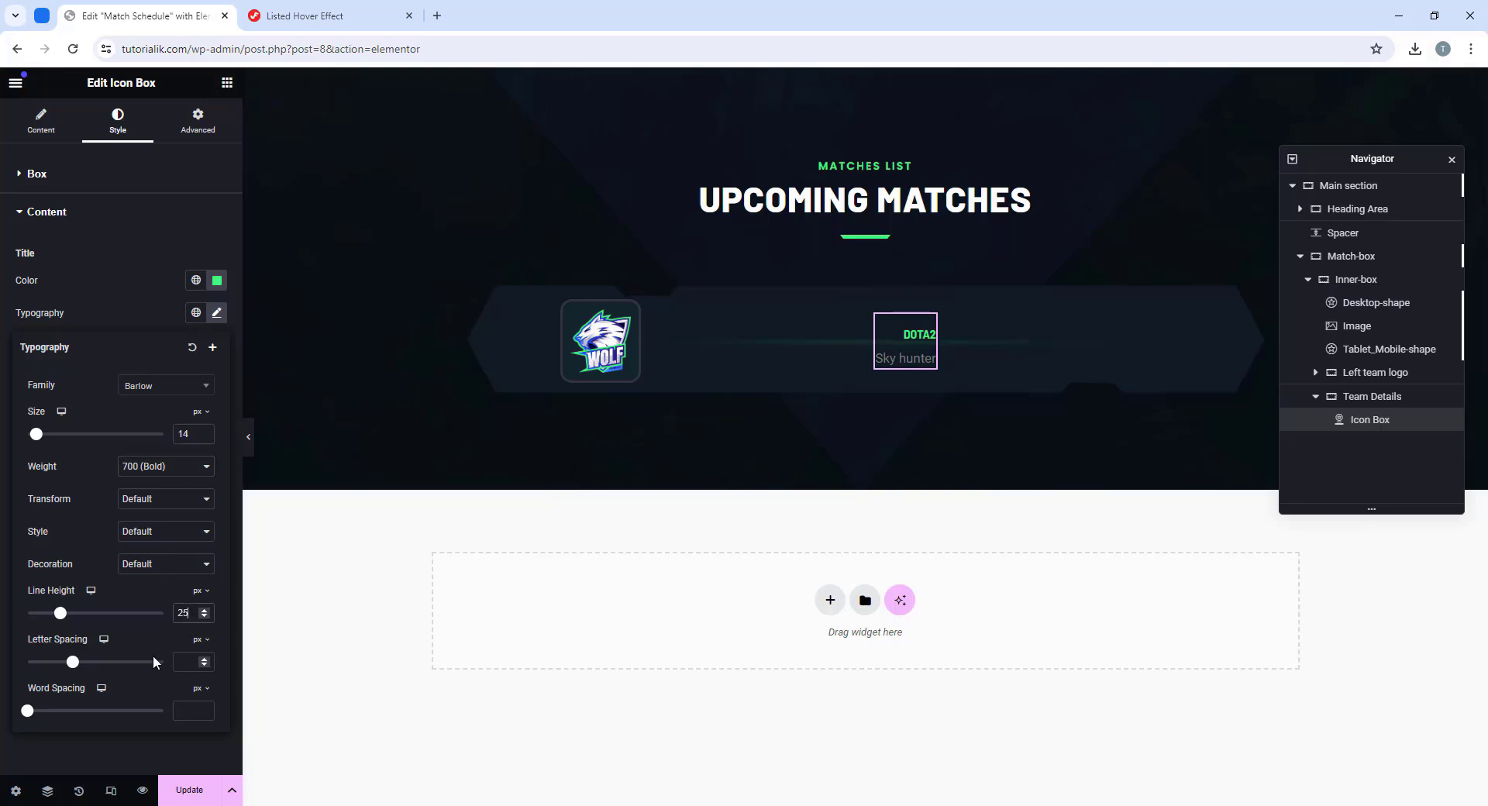
pyautogui.click(192, 662)
pyautogui.write('1')
pyautogui.click(216, 312)
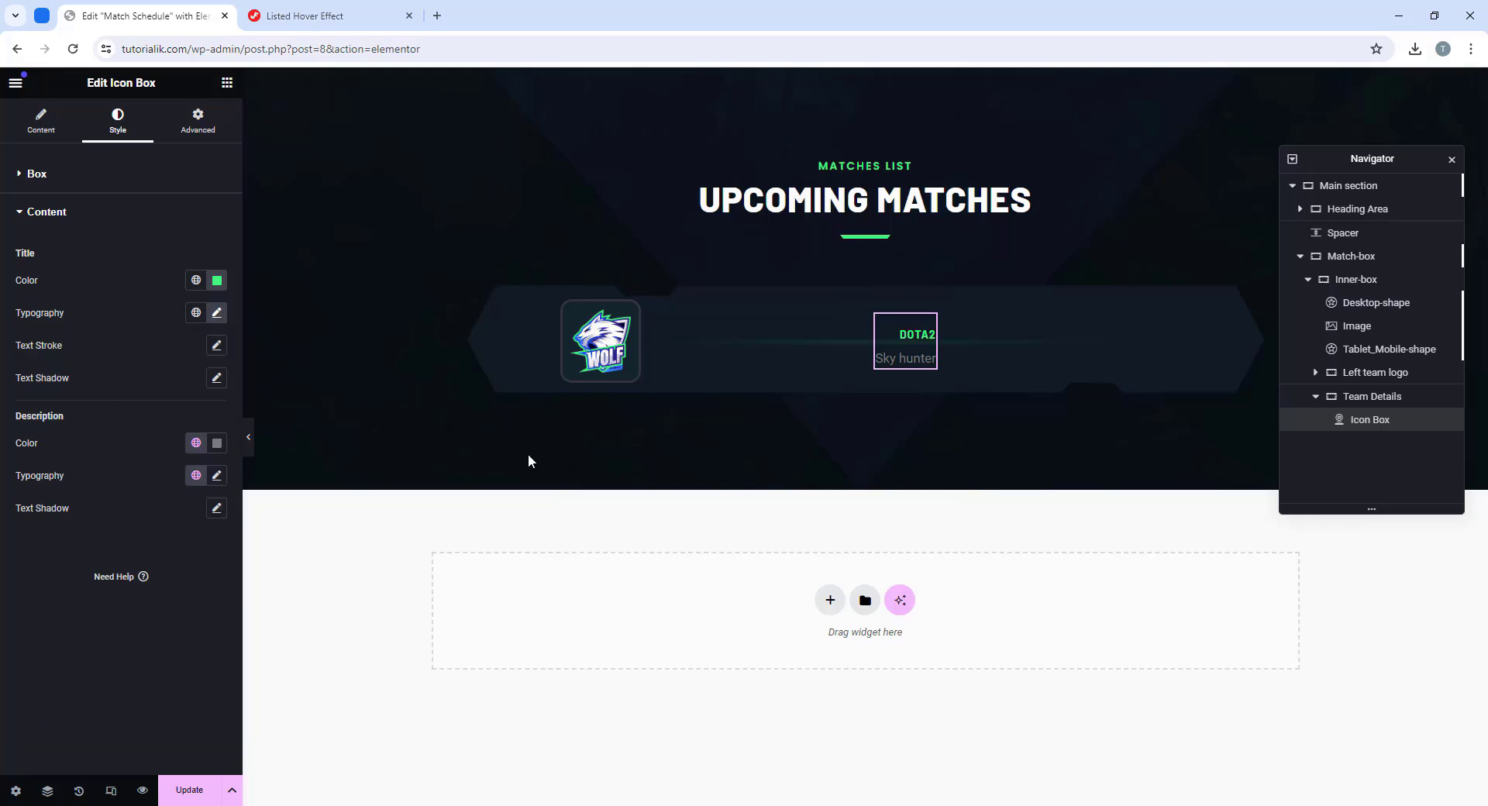
# Step: Change the Icon Box description color to white
pyautogui.click(217, 444)
pyautogui.doubleClick(189, 667)
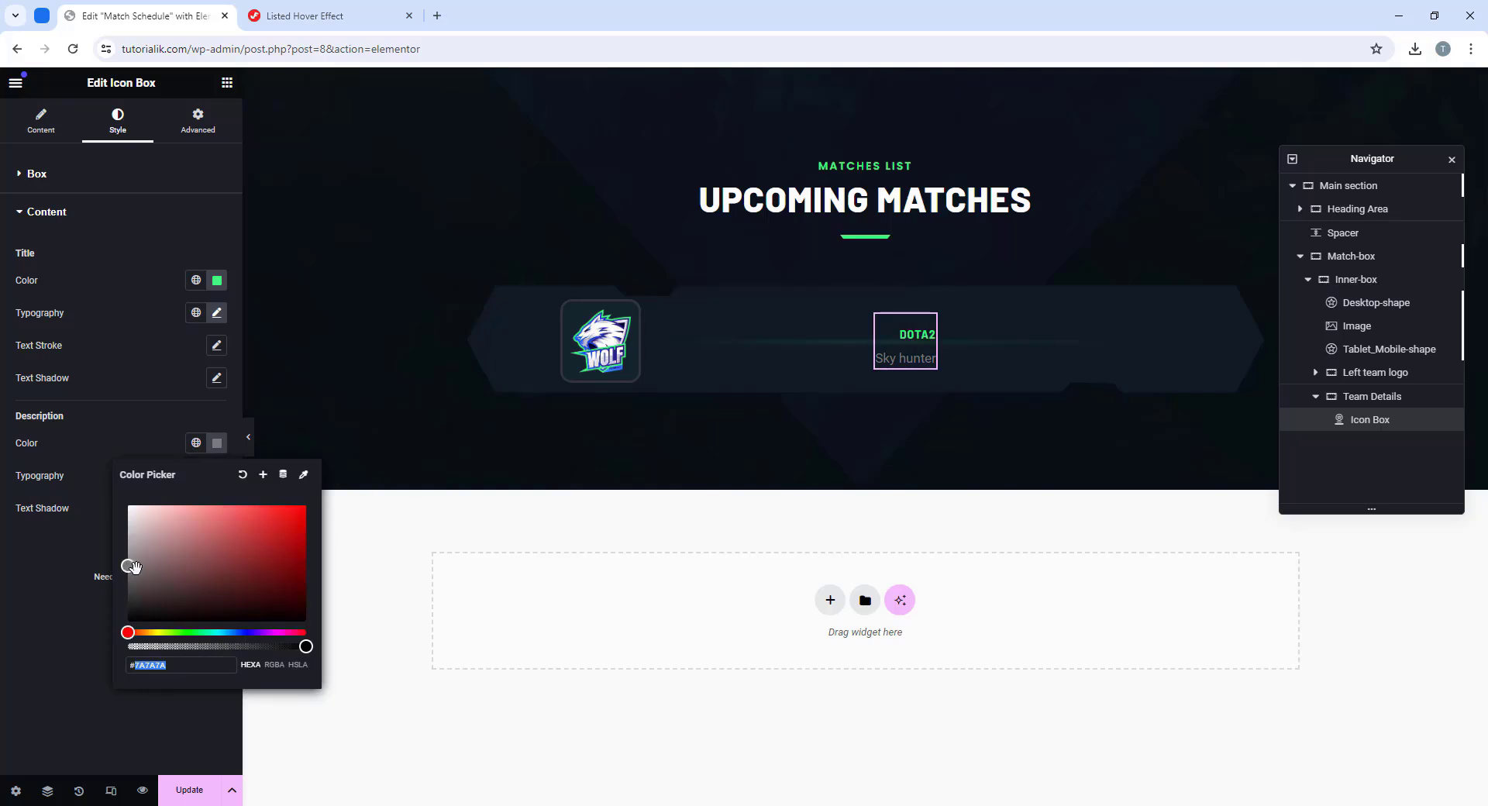
pyautogui.moveTo(132, 567); pyautogui.dragTo(128, 505)
pyautogui.click(216, 475)
# Step: Set the description typography to Barlow, 26 px, weight 800 (Extra Bold), and open its text transform options
pyautogui.click(217, 476)
pyautogui.click(157, 548)
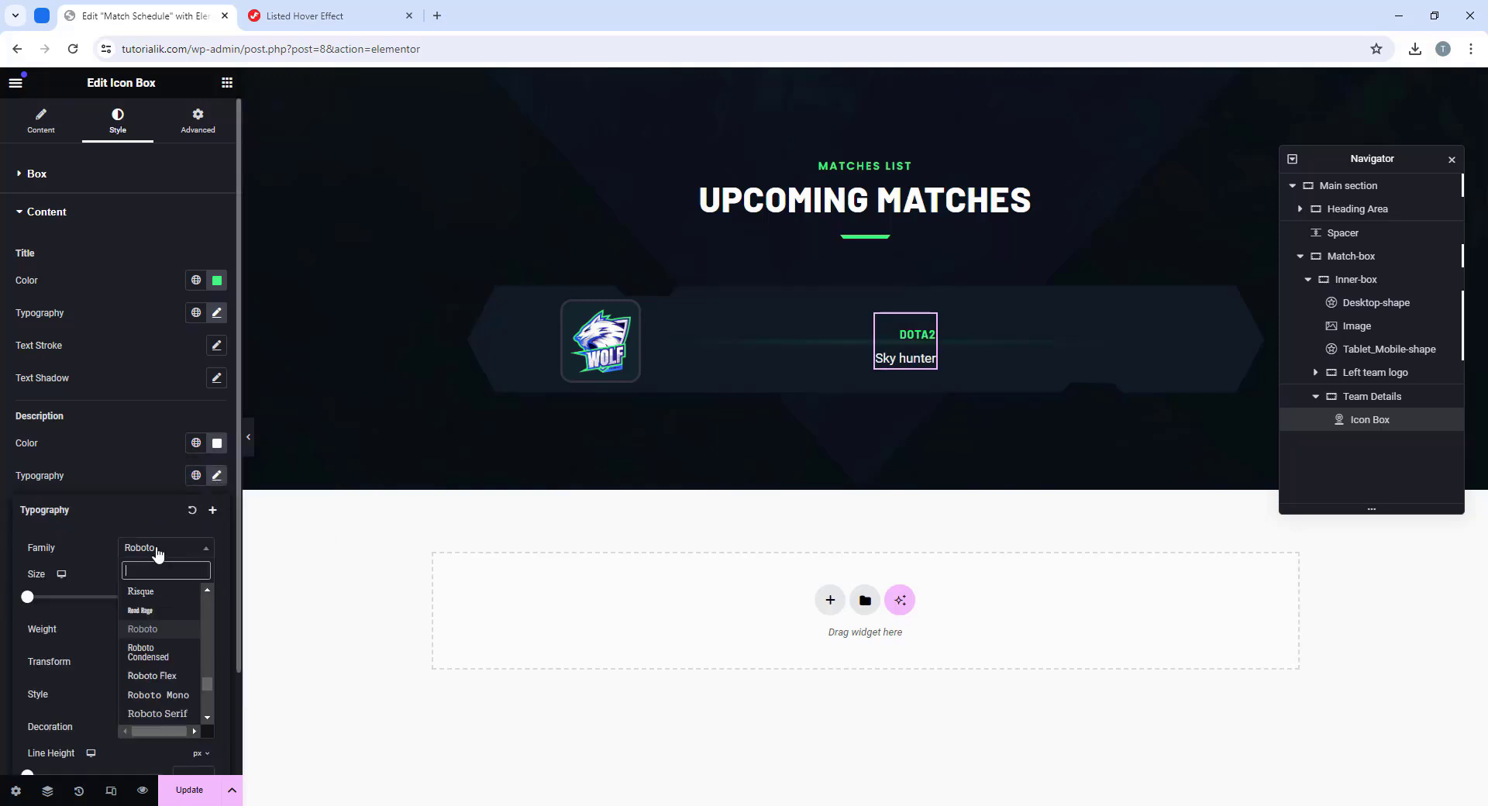
pyautogui.write('barlow')
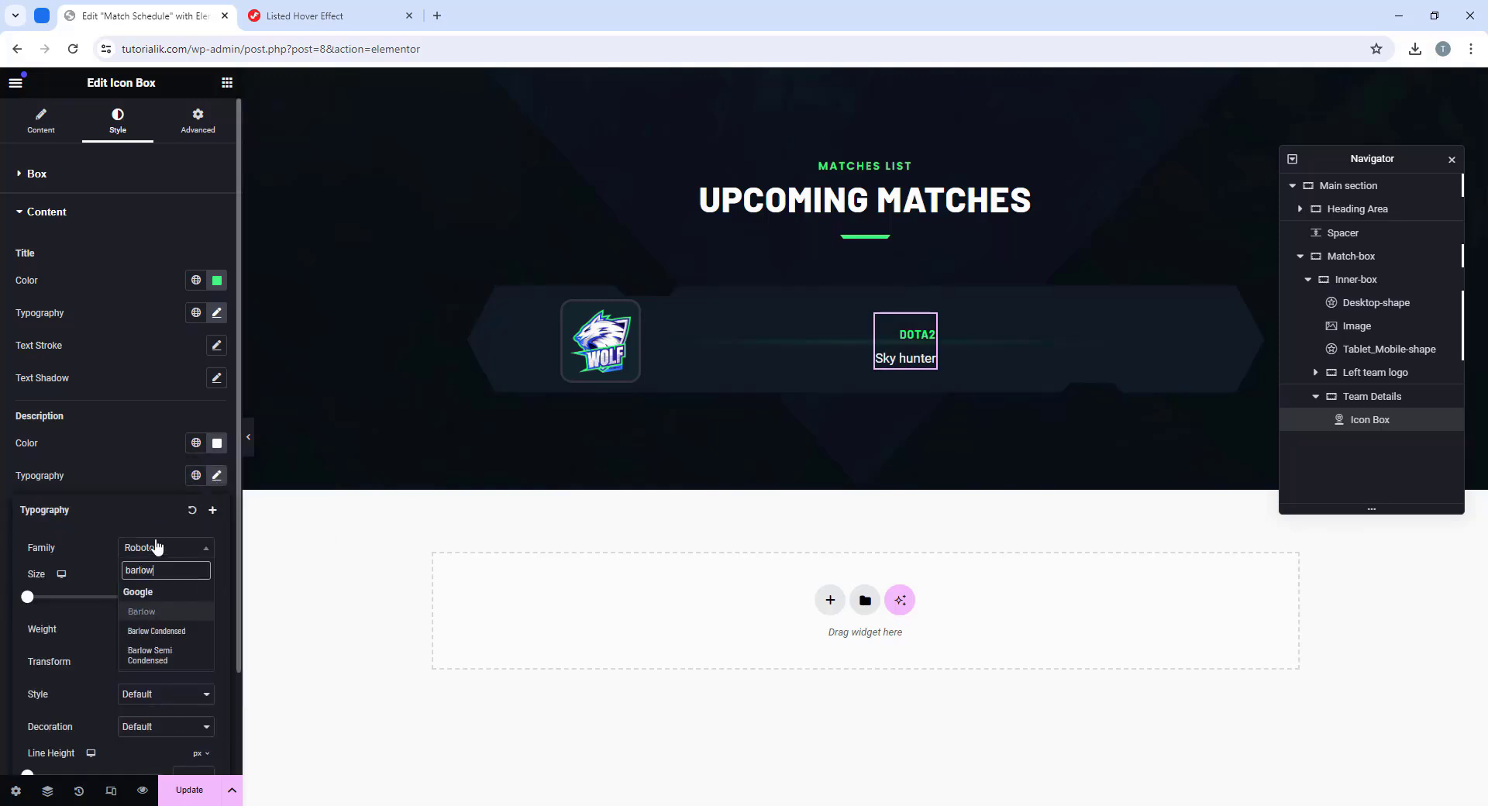
pyautogui.click(169, 613)
pyautogui.click(186, 597)
pyautogui.write('26')
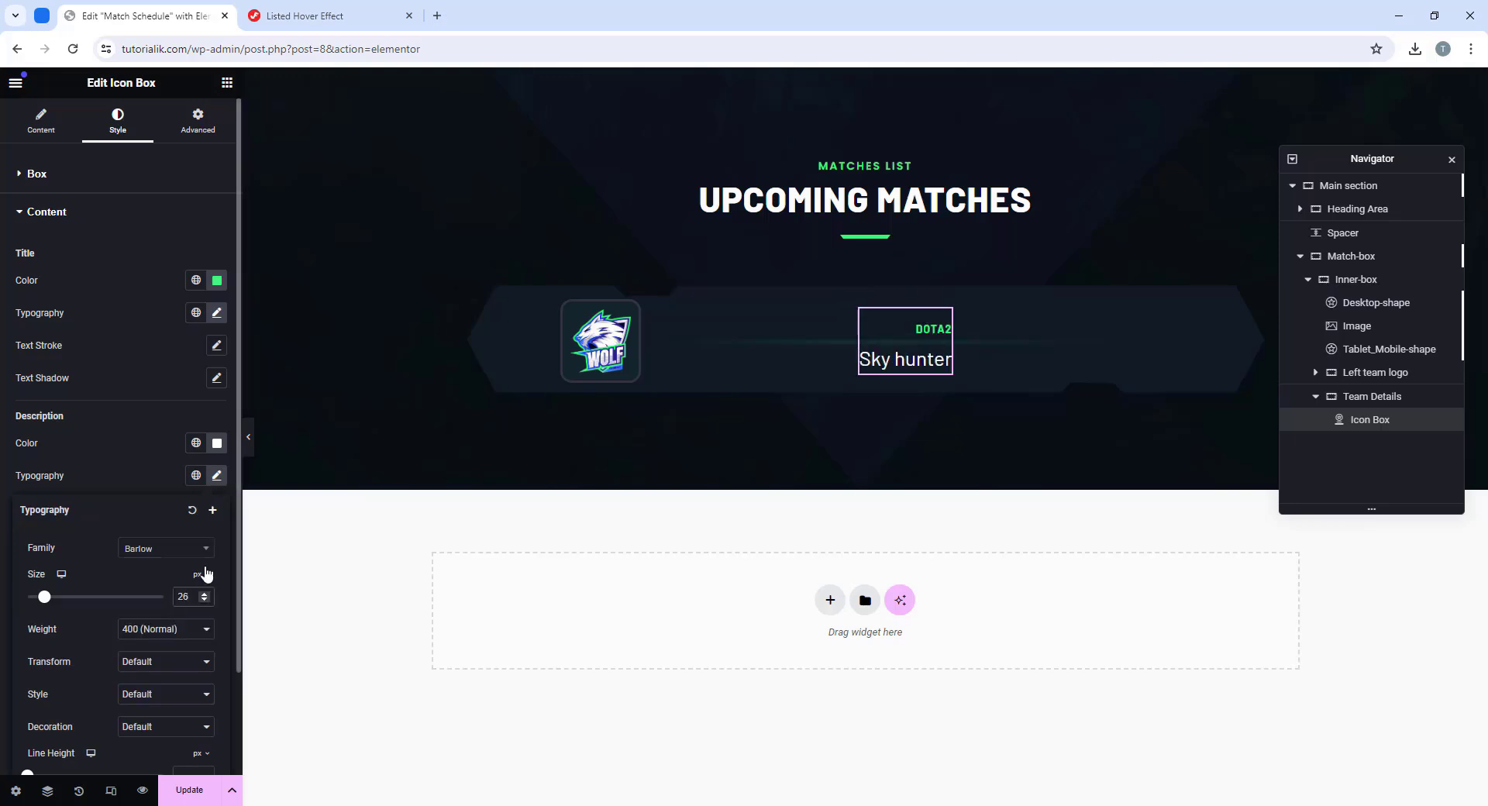
pyautogui.scroll(-2, 144, 642)
pyautogui.click(186, 510)
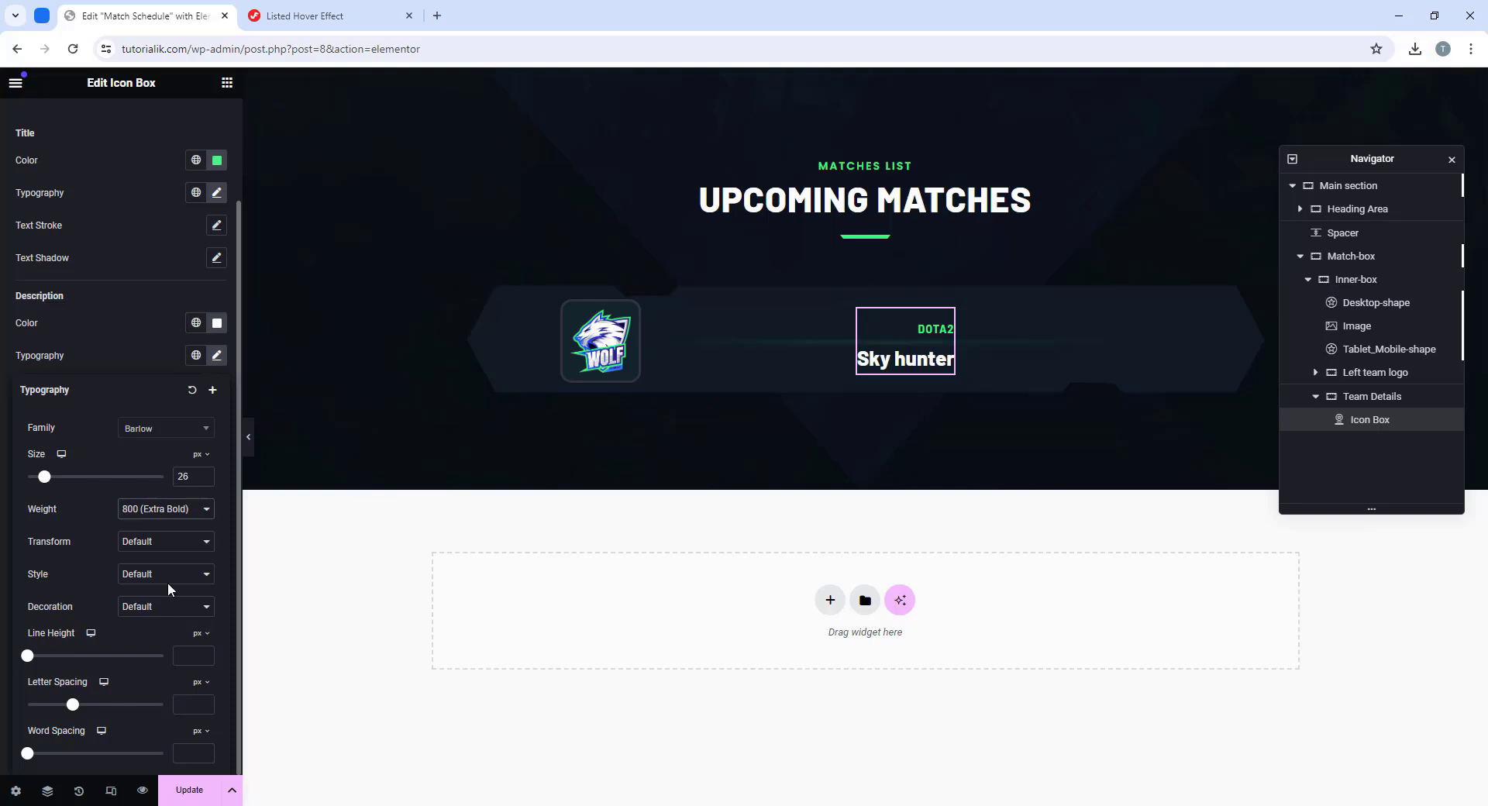
pyautogui.click(150, 555)
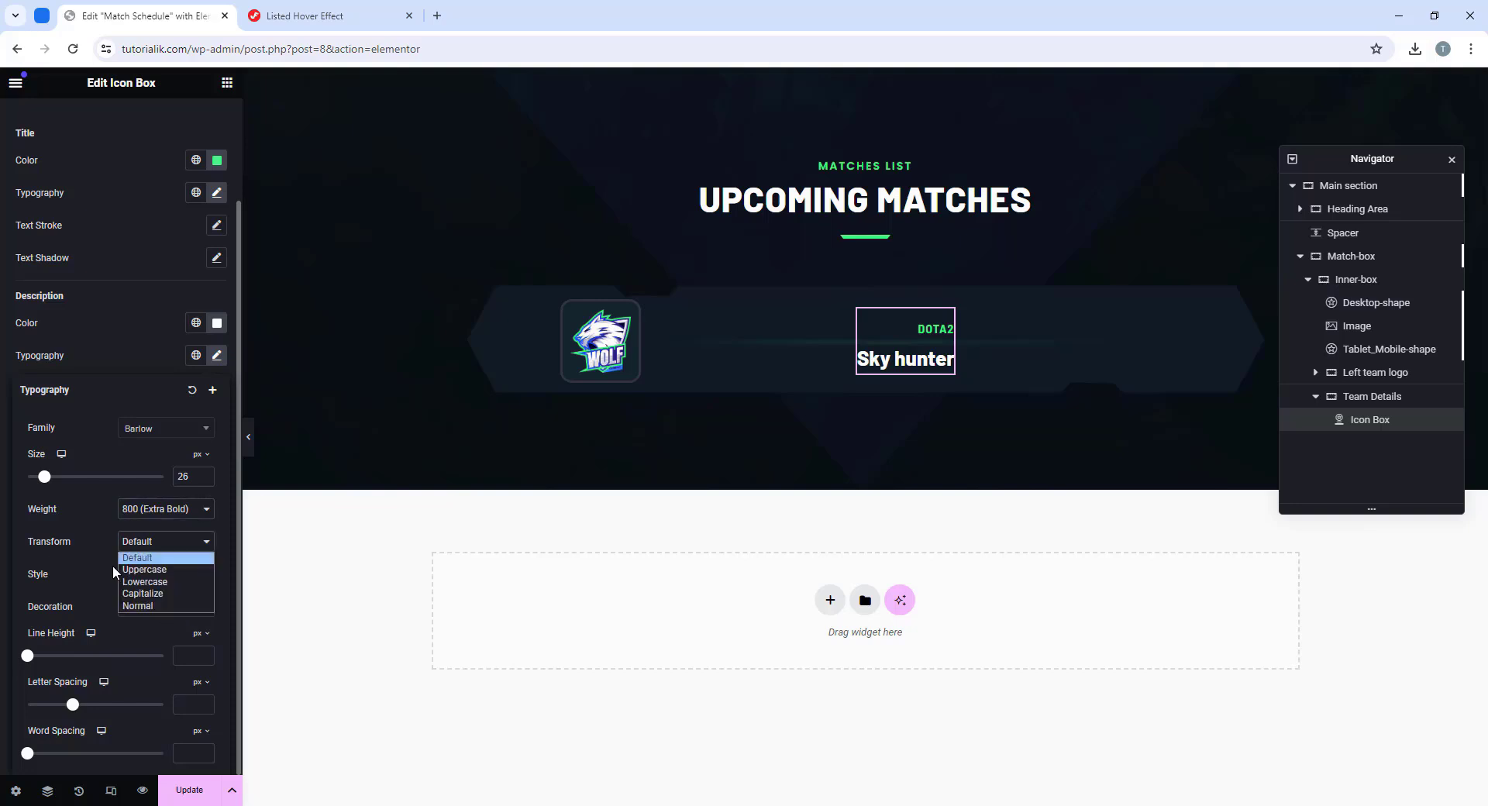
# Step: Set the icon box description's typography to uppercase with 30 px line height and 1.5 px letter spacing
pyautogui.click(152, 566)
pyautogui.write('31')
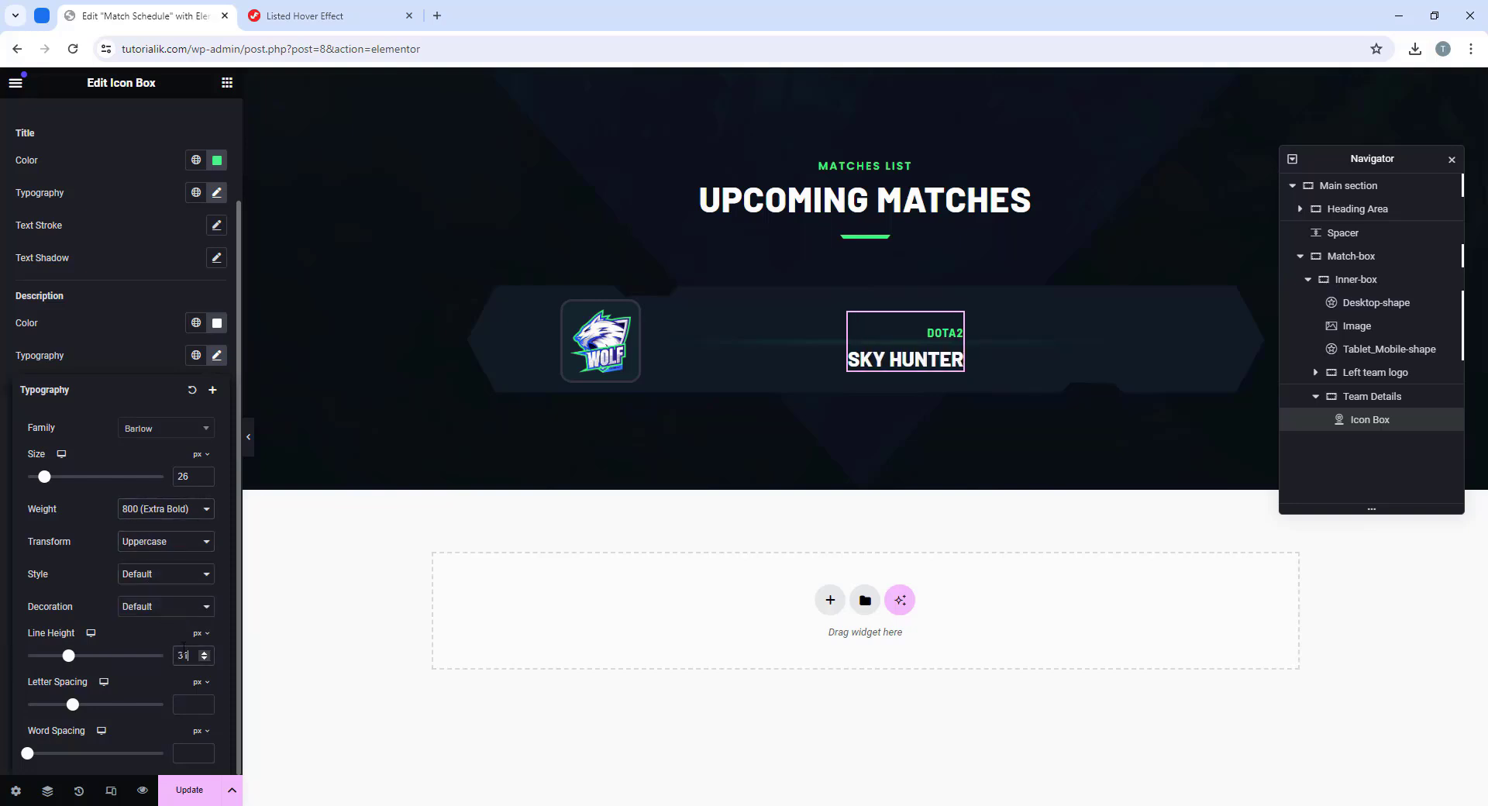
pyautogui.press('Down')
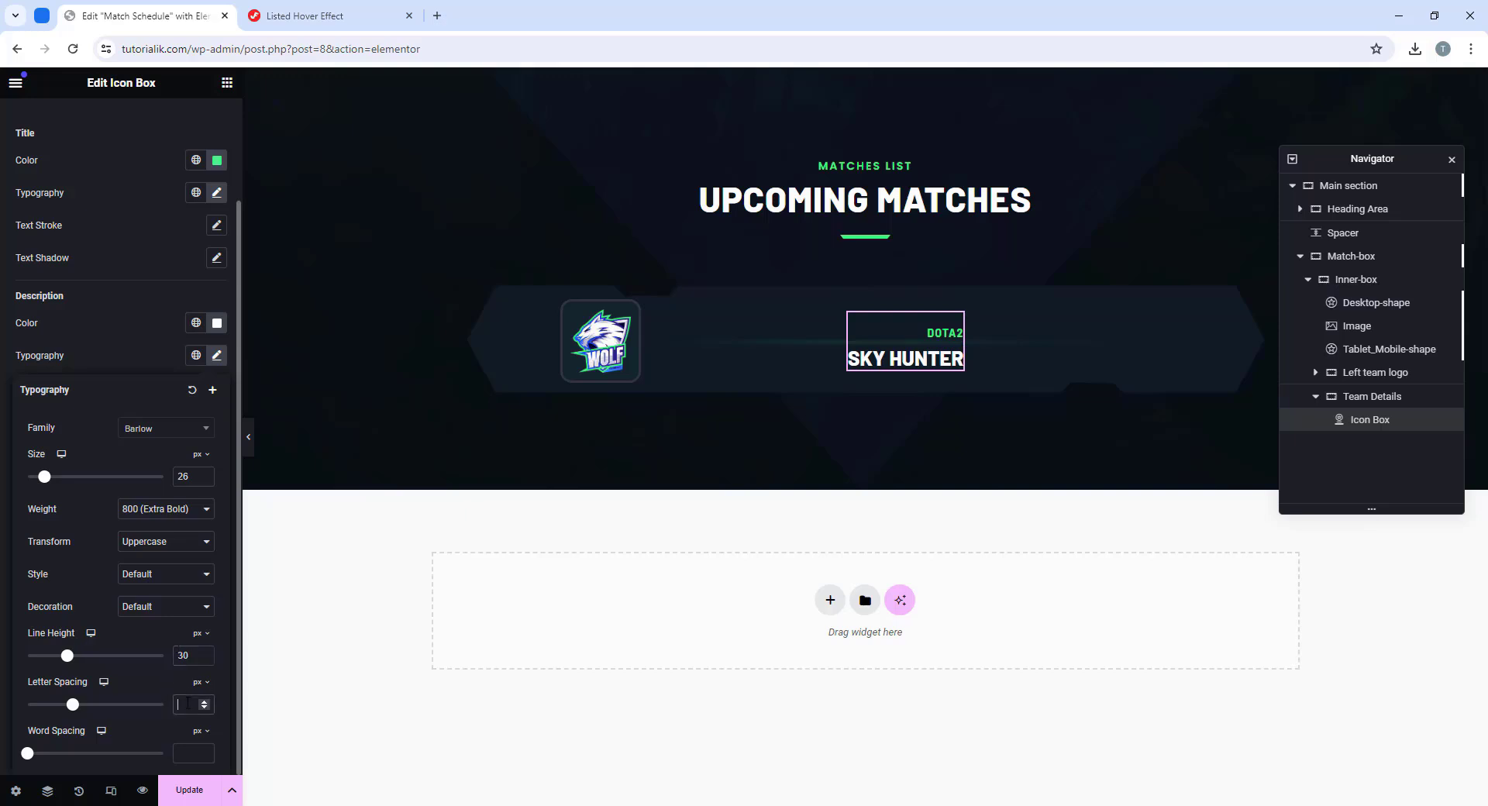
pyautogui.write('1.5')
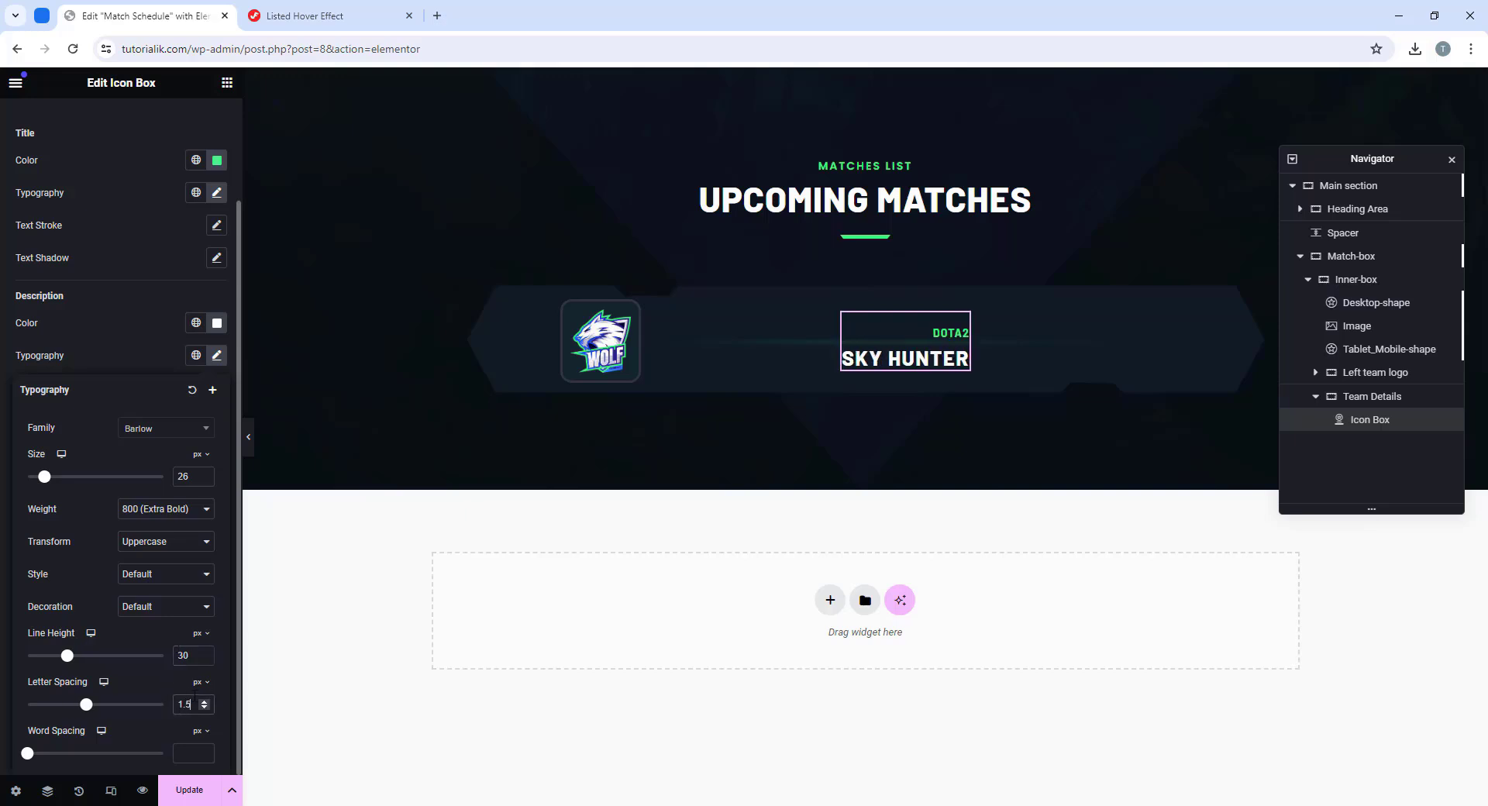
pyautogui.click(218, 359)
# Step: Set the icon box's margins to 0 and its padding to 35 px right and 0 on the other sides
pyautogui.click(195, 130)
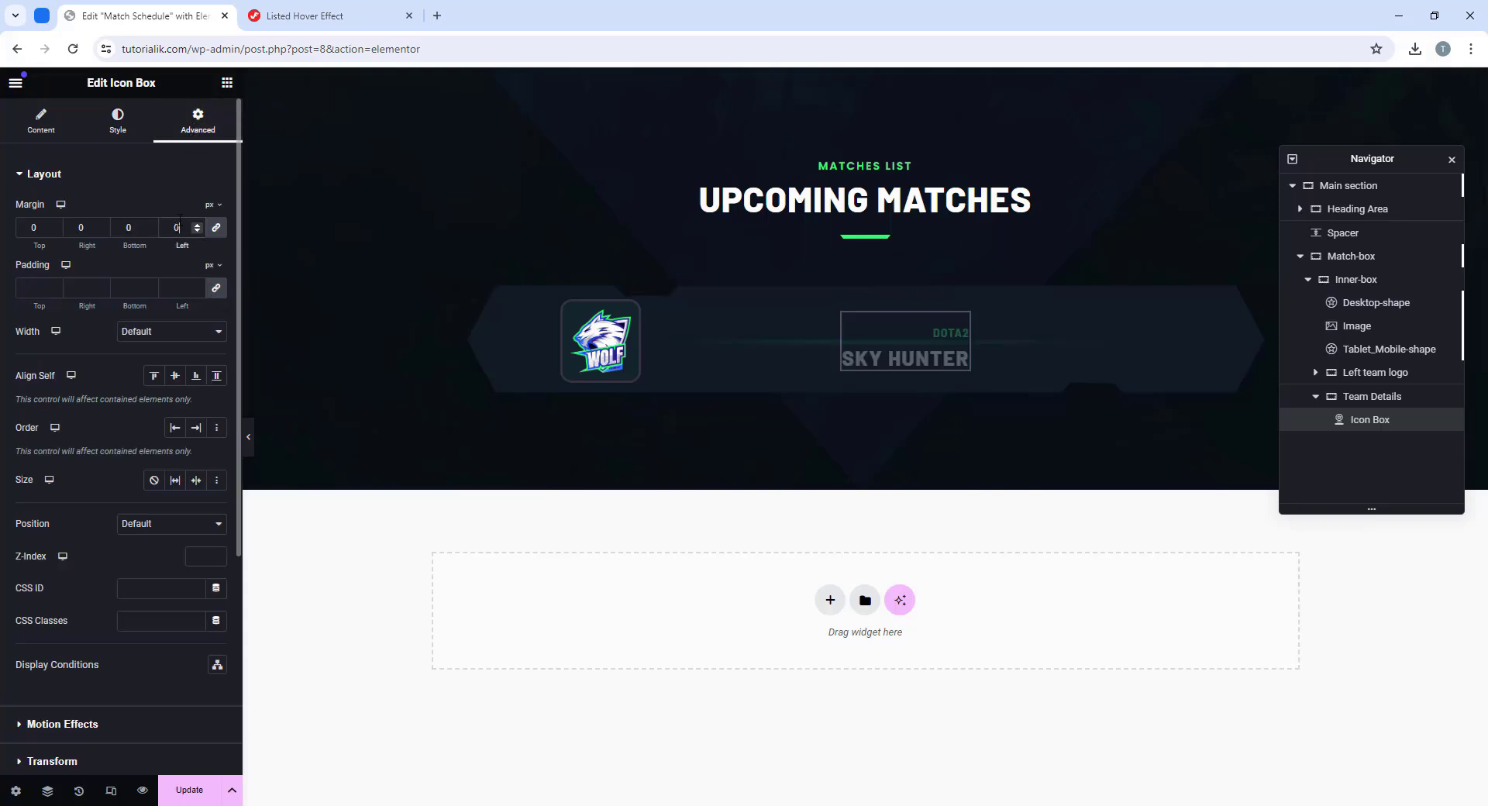
pyautogui.click(217, 289)
pyautogui.moveTo(92, 290); pyautogui.dragTo(43, 260)
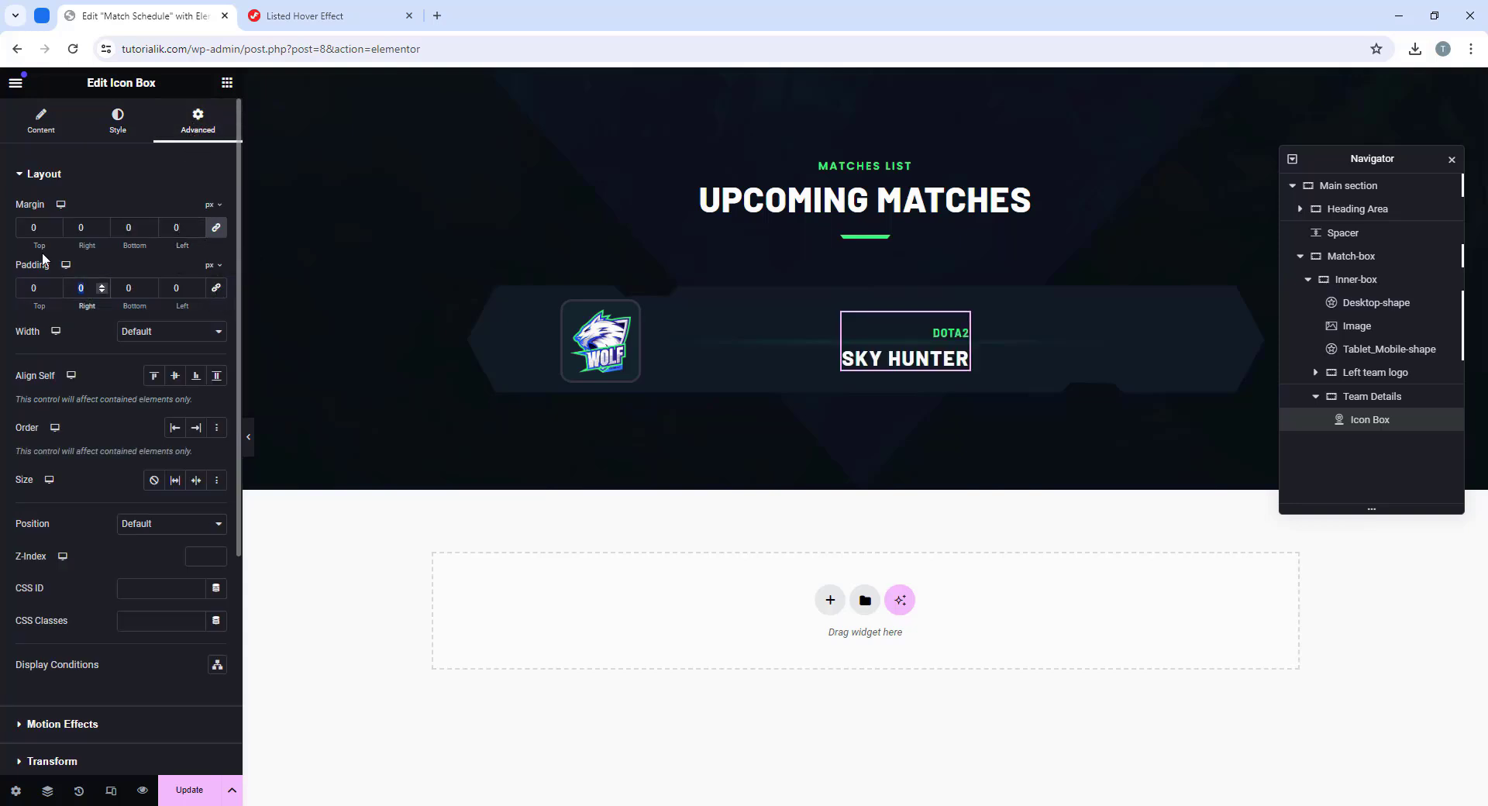
pyautogui.write('35')
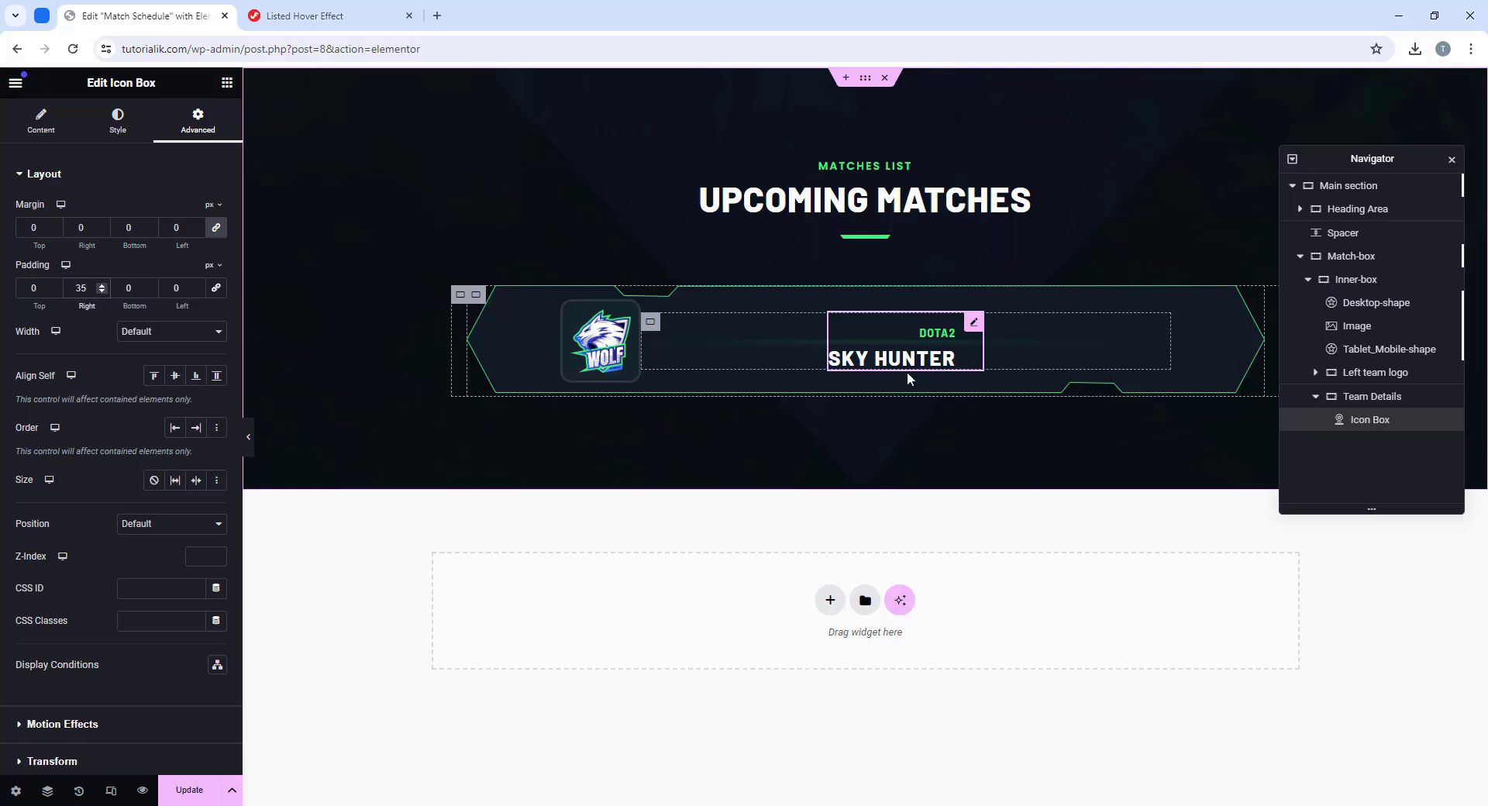
# Step: Add a container after the icon box in Team Details, naming the icon box Left contents and the container Inline
pyautogui.click(227, 82)
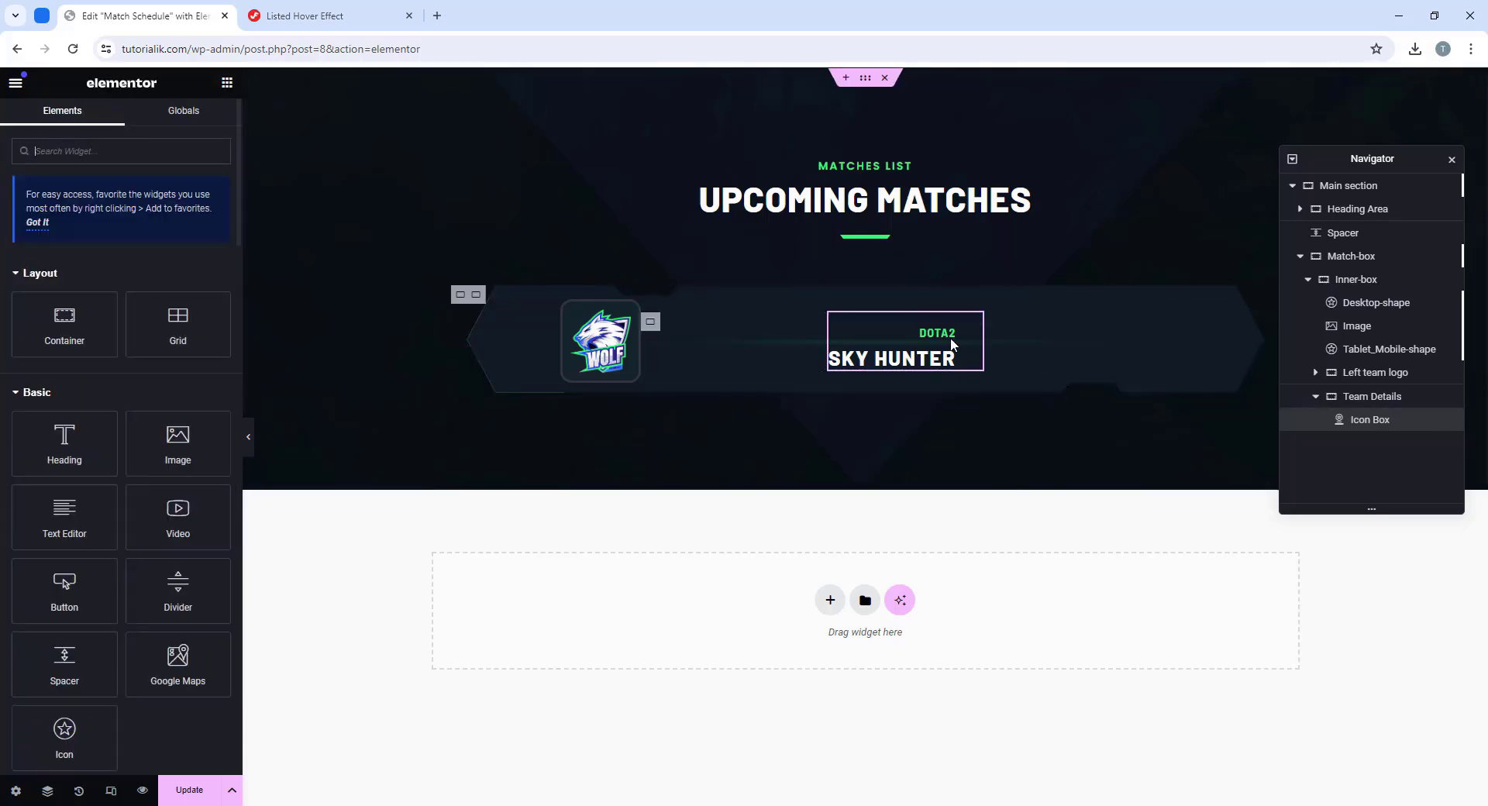
pyautogui.moveTo(77, 329); pyautogui.dragTo(979, 362)
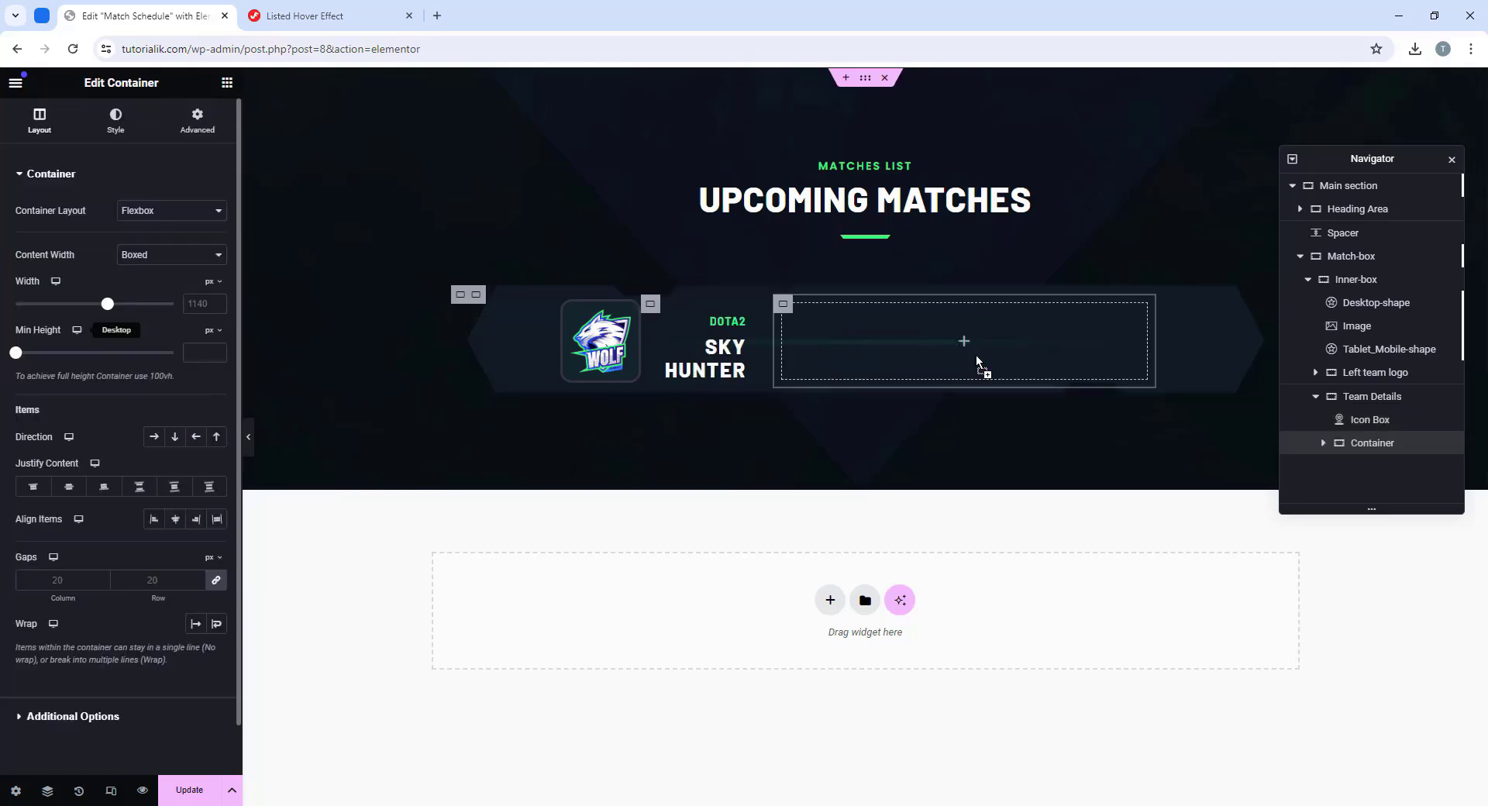
pyautogui.doubleClick(1374, 422)
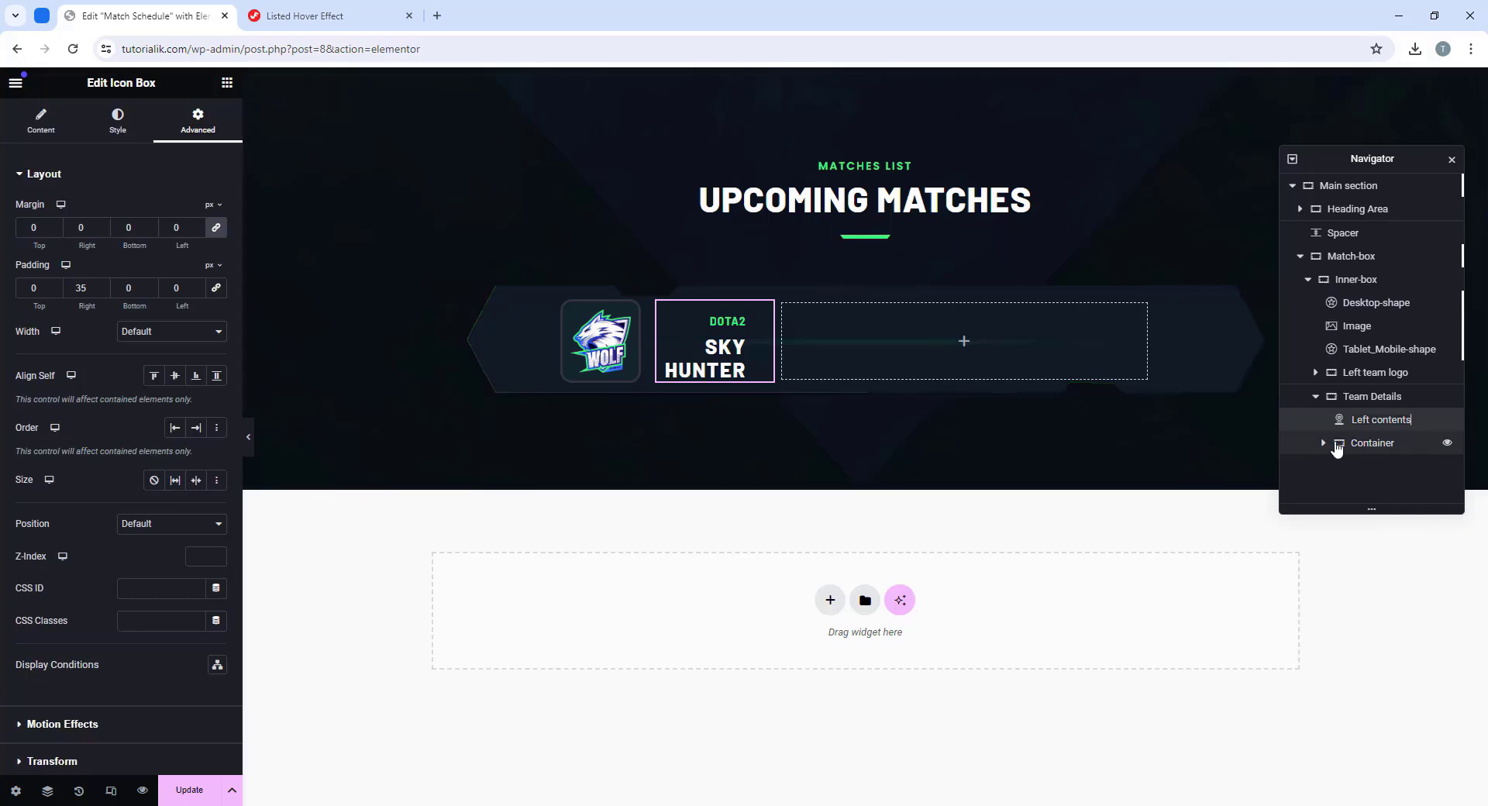
pyautogui.click(1374, 450)
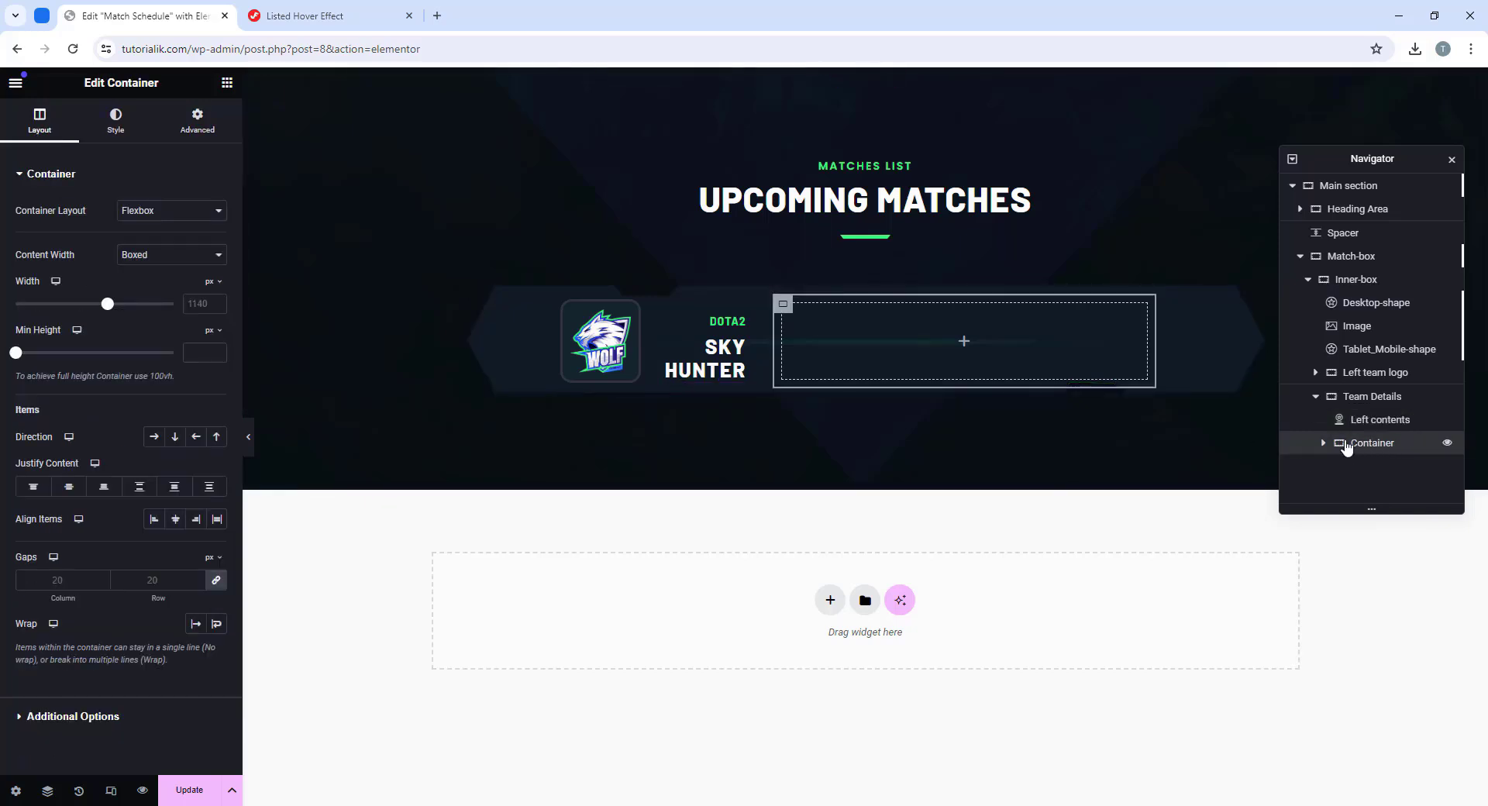
pyautogui.doubleClick(1373, 443)
pyautogui.press('BackSpace')
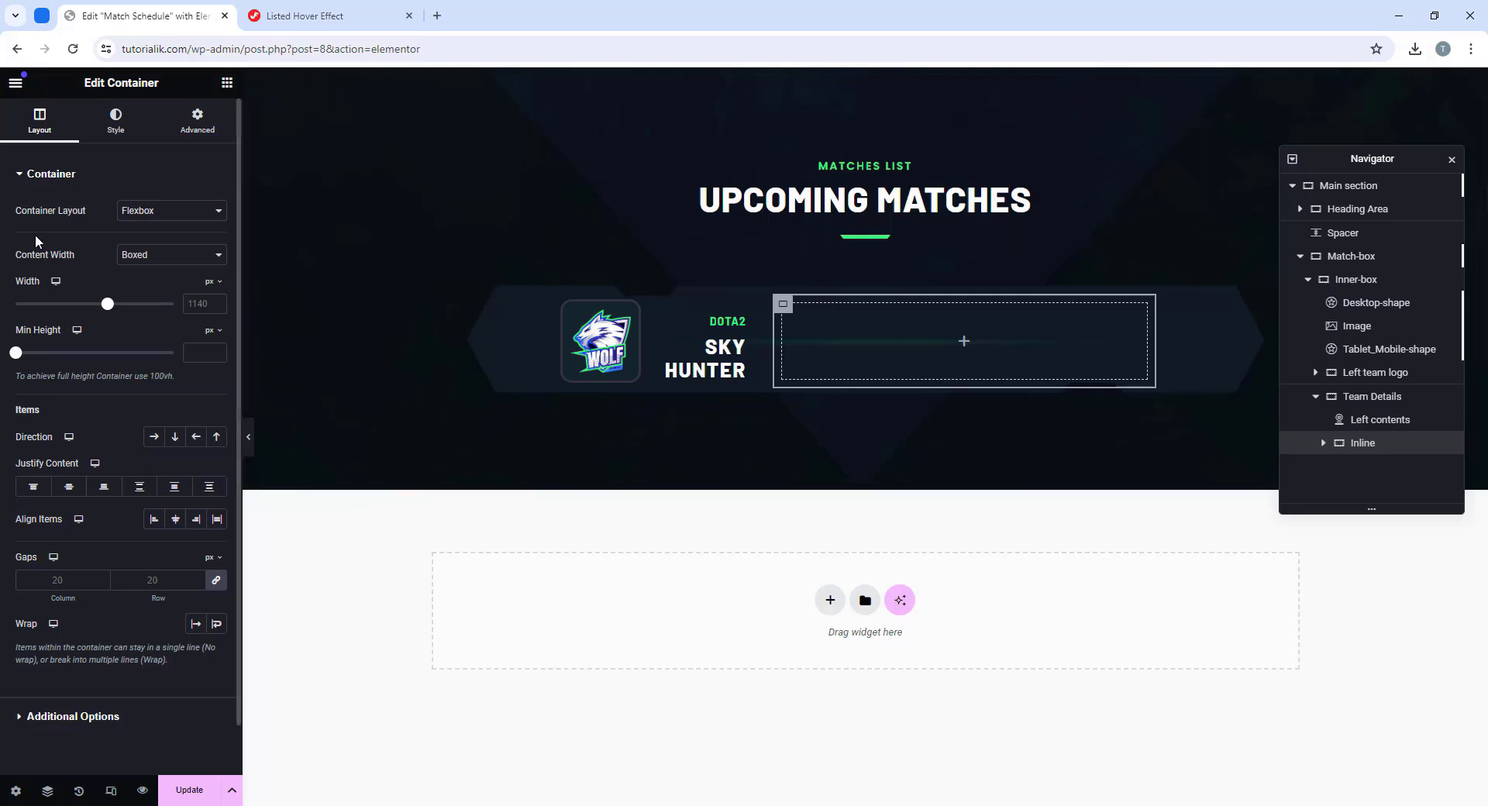
# Step: Make the Inline container full width at 150 px, with centred item alignment and gaps of 0
pyautogui.click(162, 258)
pyautogui.click(153, 285)
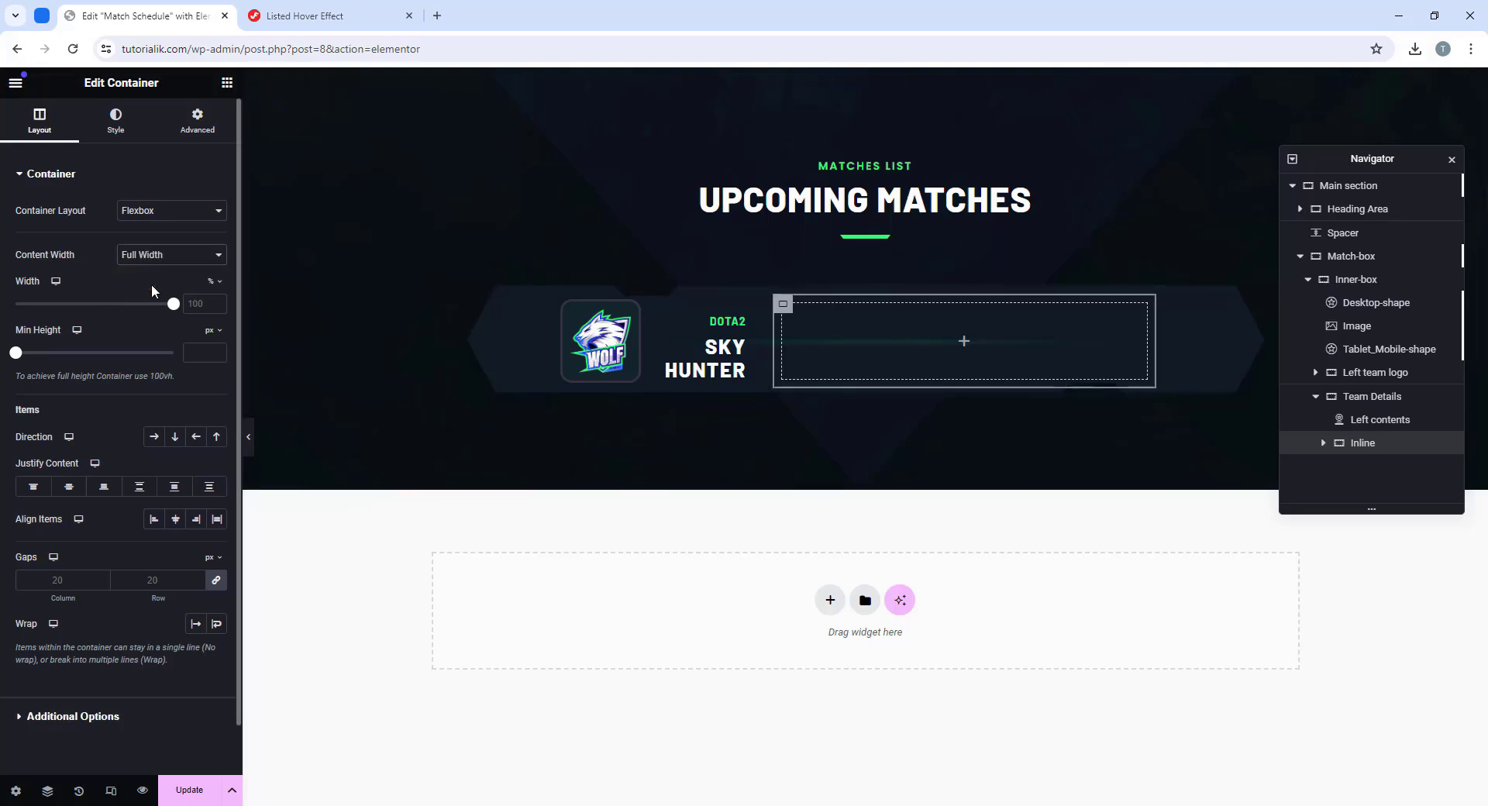
pyautogui.click(212, 282)
pyautogui.click(212, 304)
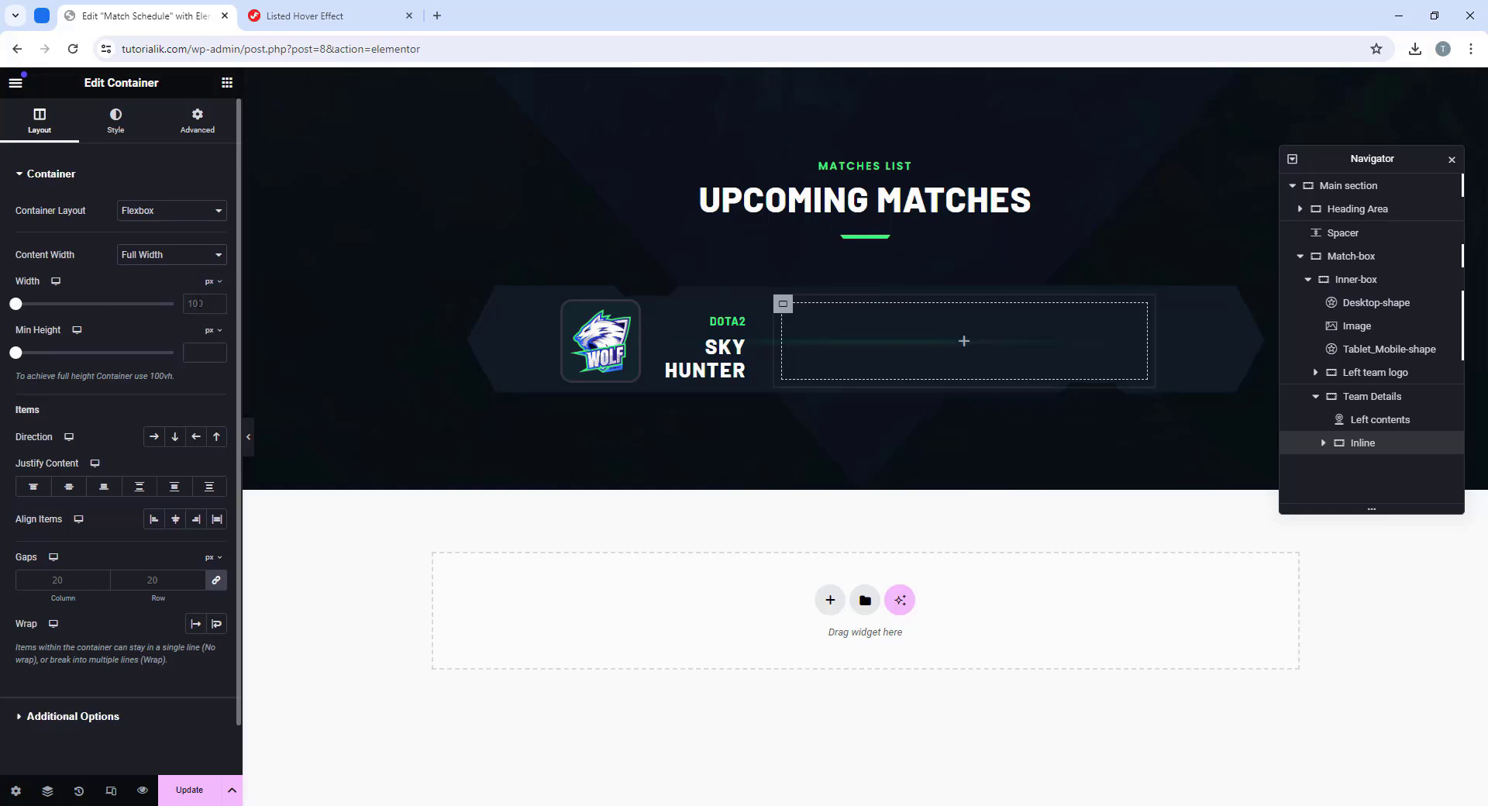
pyautogui.write('150')
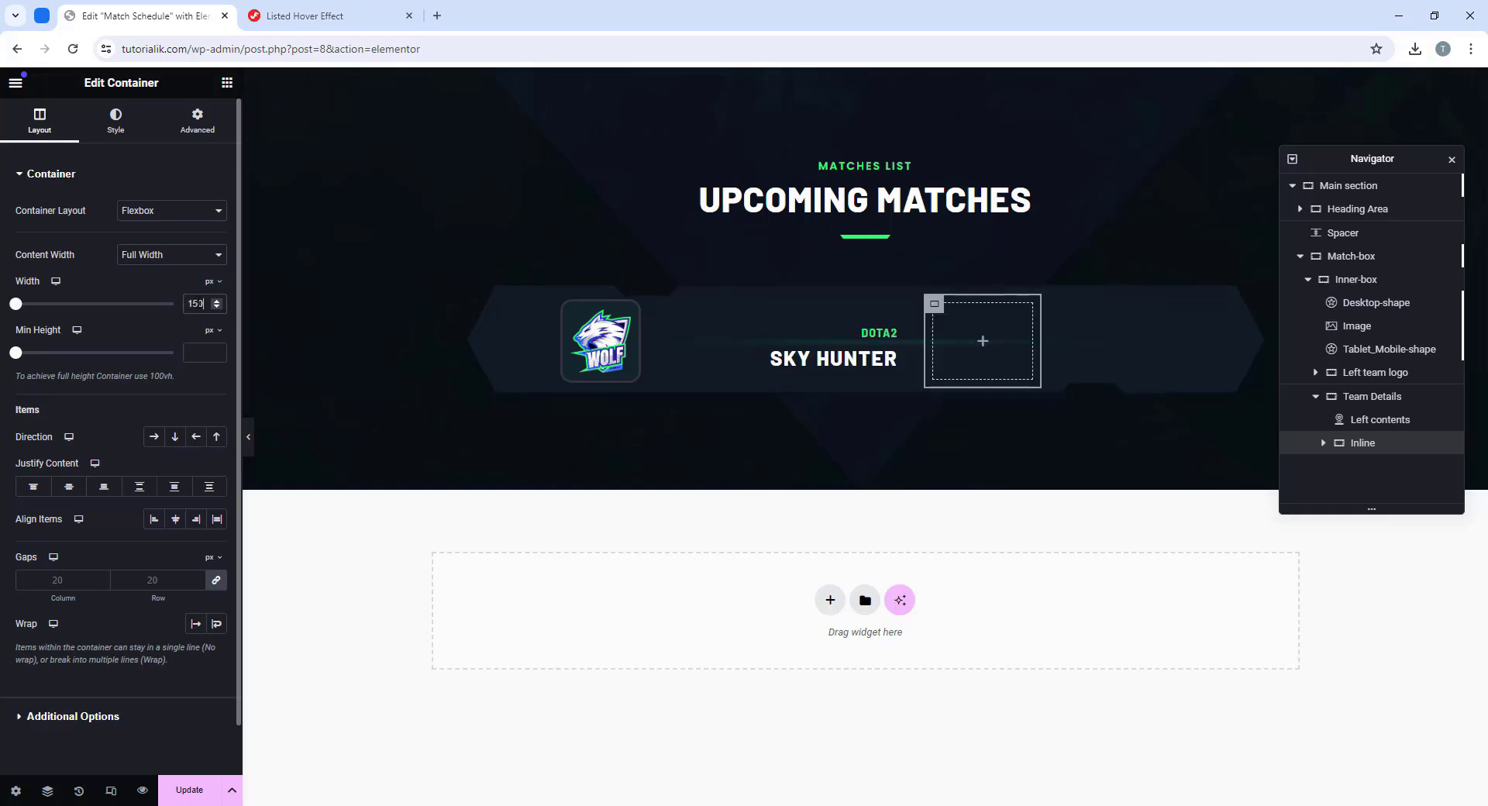
pyautogui.click(176, 523)
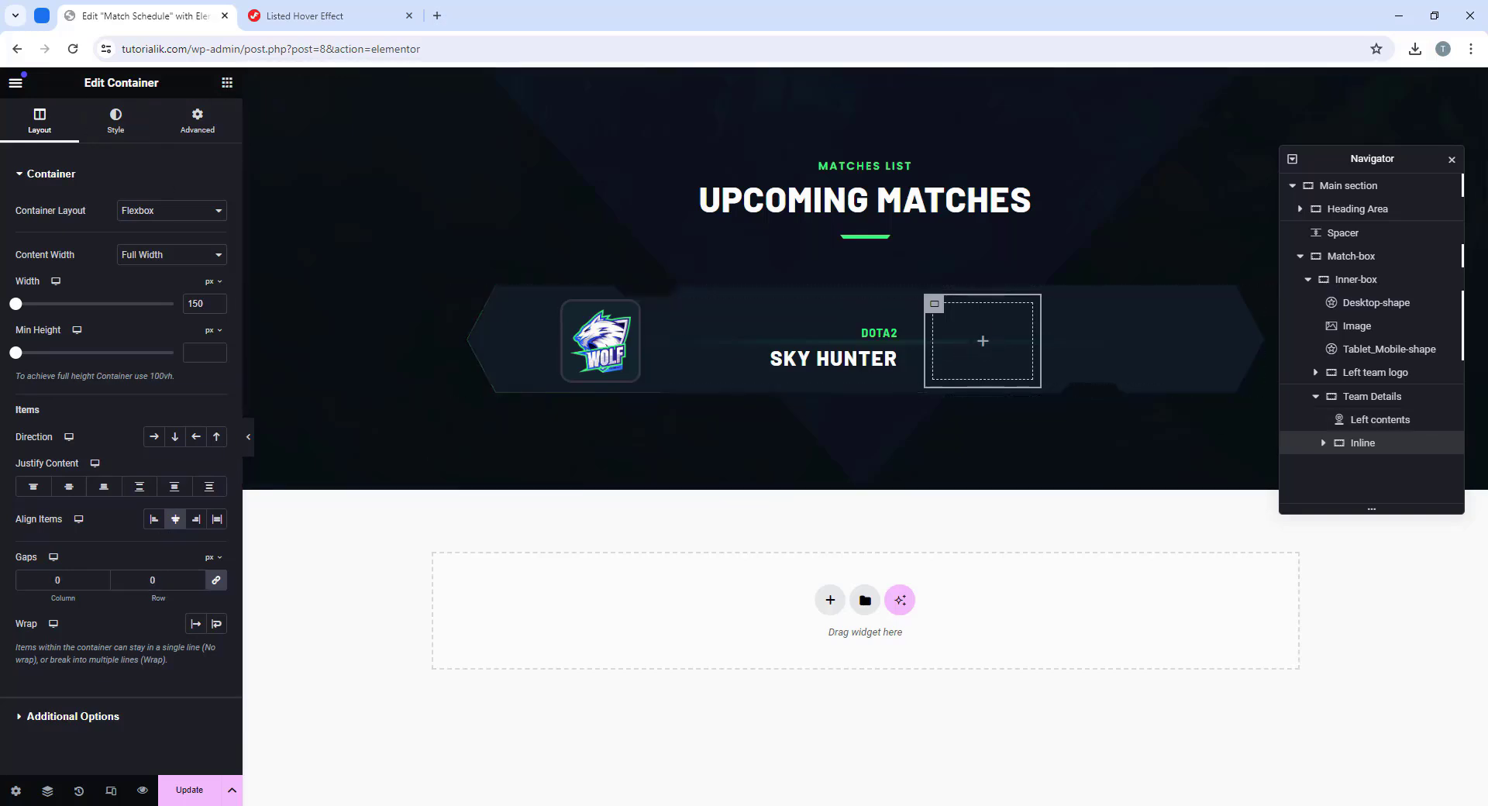
# Step: Add a nested container inside Inline and rename it Time
pyautogui.click(983, 341)
pyautogui.moveTo(67, 319); pyautogui.dragTo(986, 327)
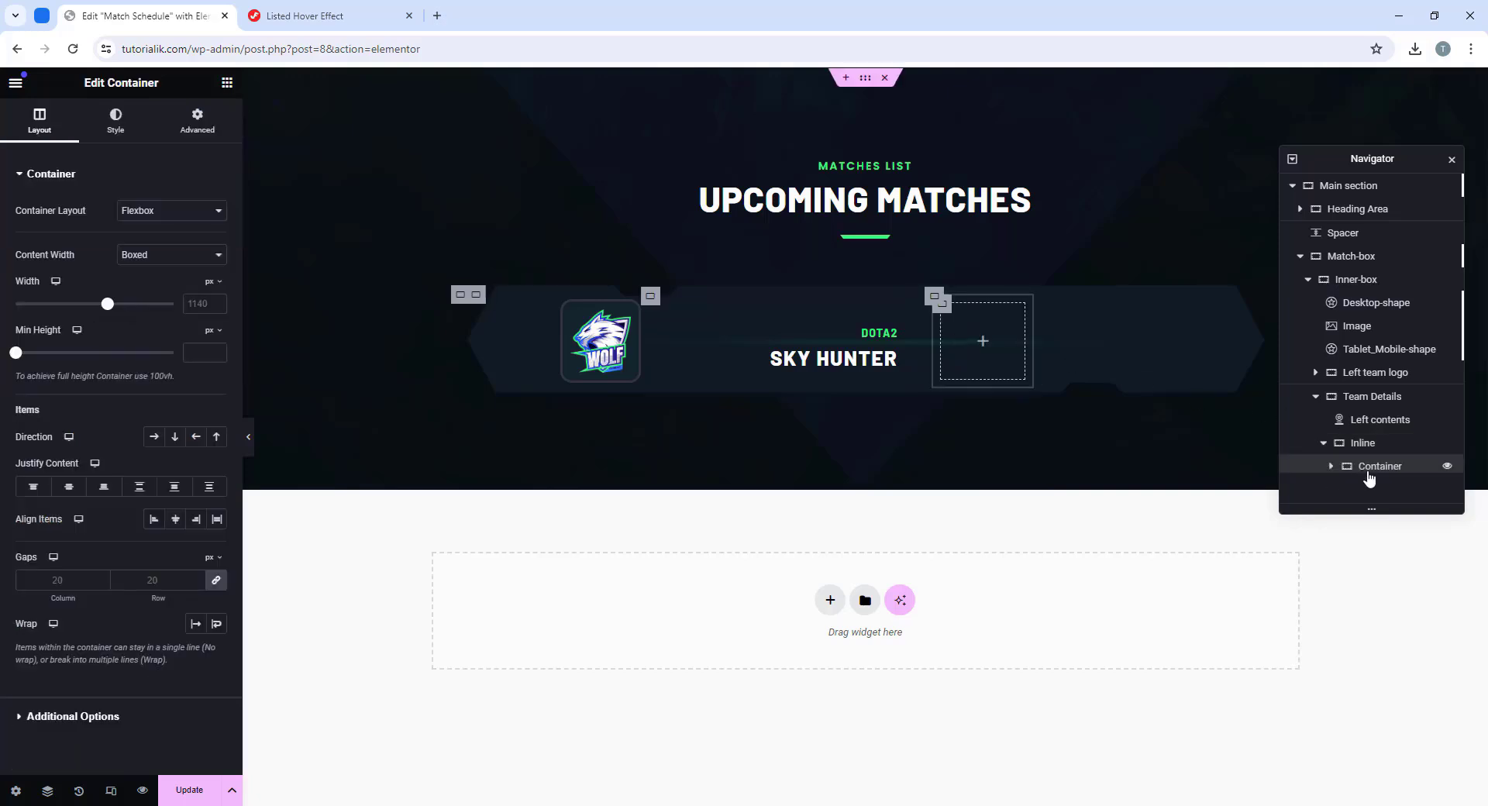
pyautogui.doubleClick(1368, 469)
pyautogui.write('Time')
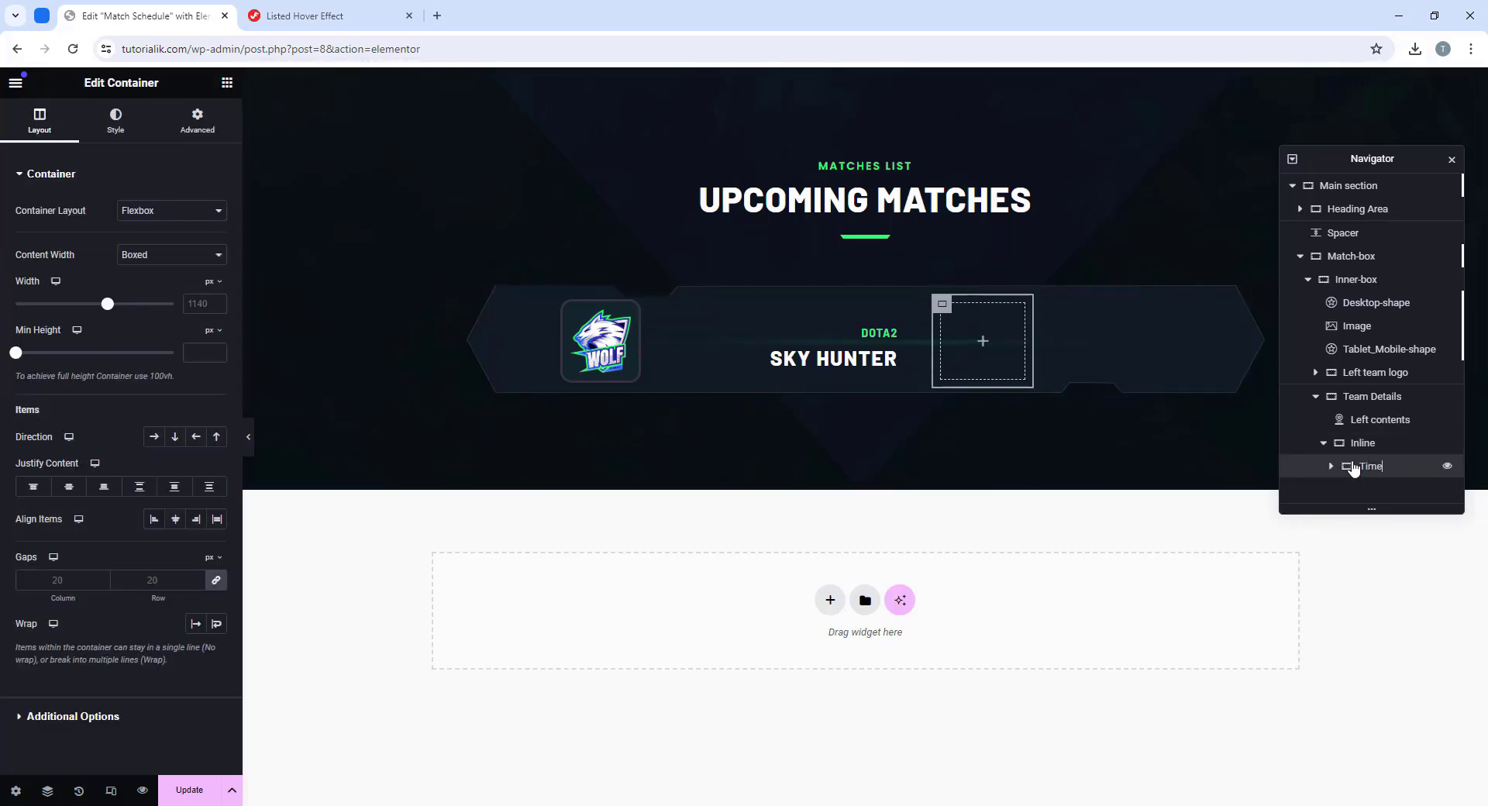
pyautogui.press('Return')
# Step: Make the Time container full width at 140 px, with 110 px minimum height, centred justification and alignment, and gaps of 0
pyautogui.click(183, 255)
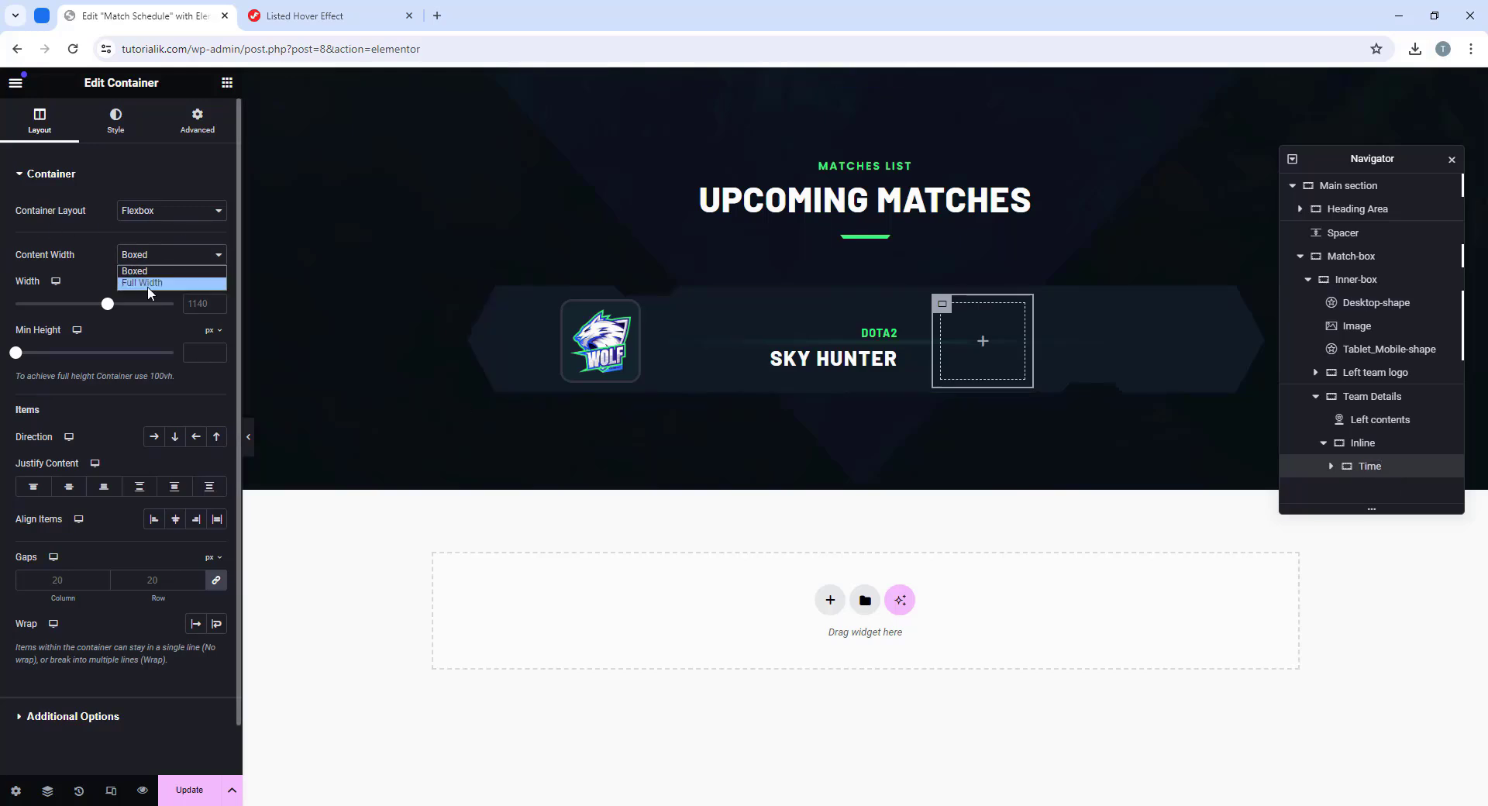
pyautogui.click(150, 290)
pyautogui.click(213, 282)
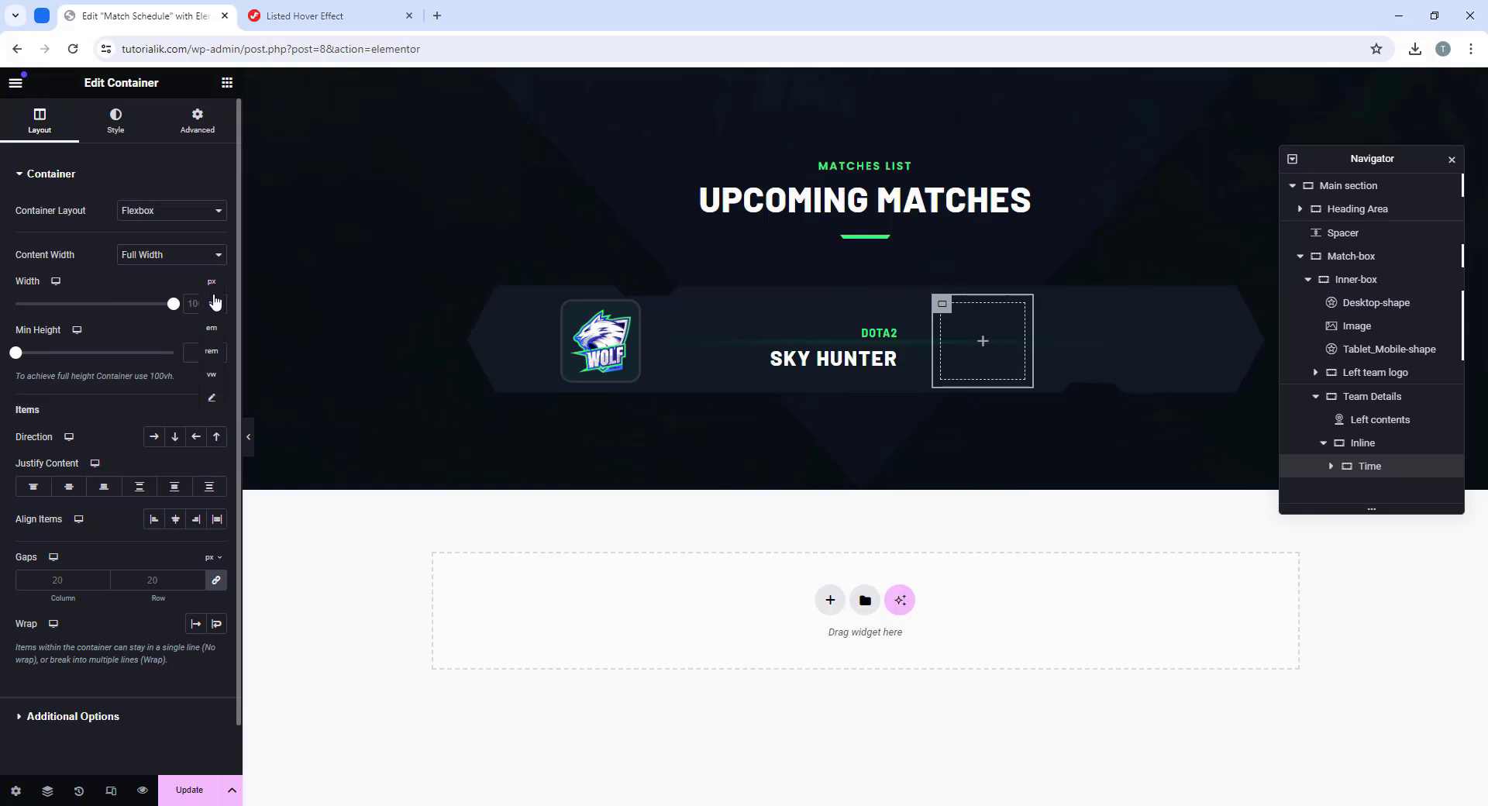
pyautogui.click(210, 281)
pyautogui.write('140')
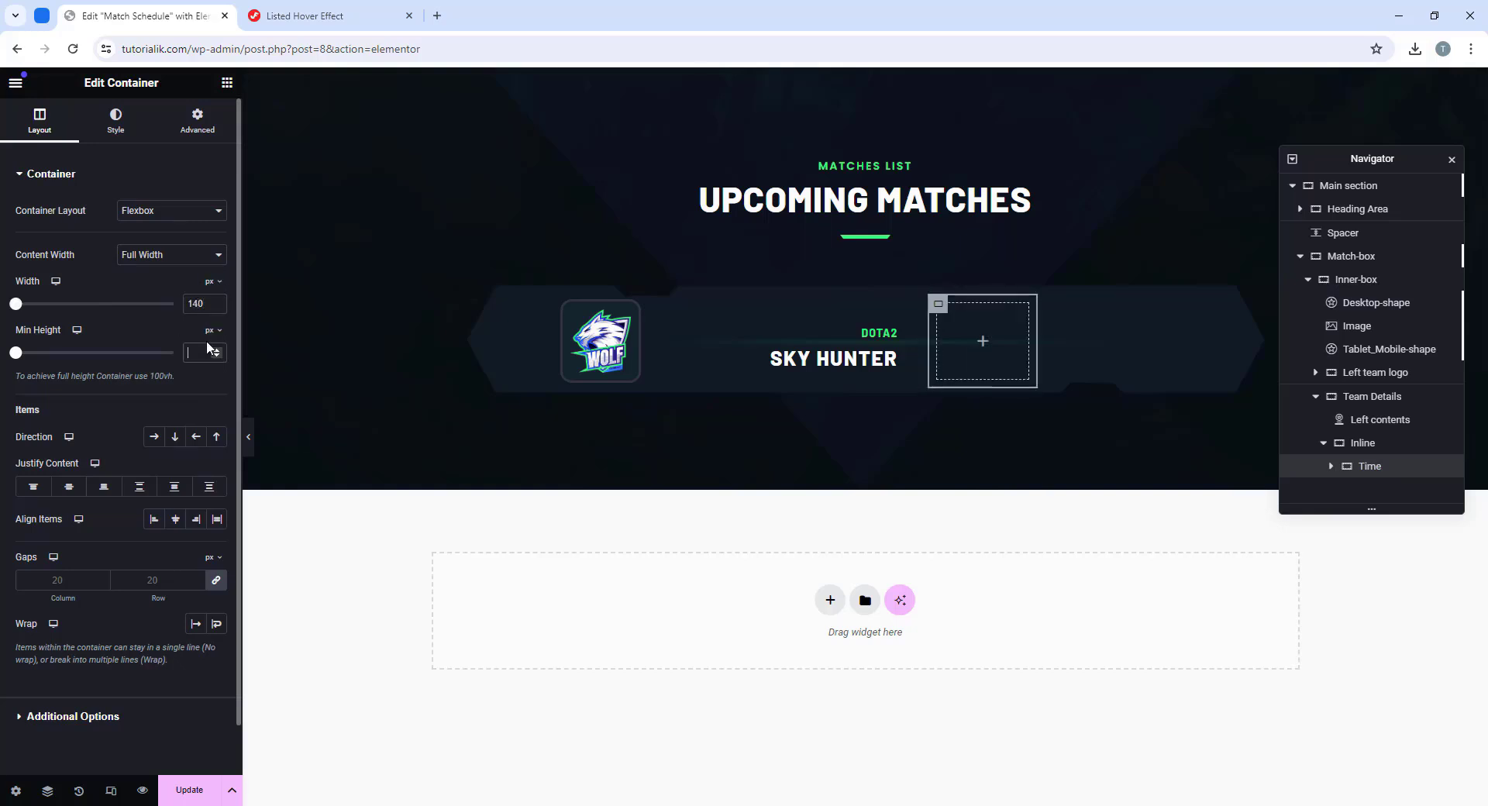
pyautogui.write('110')
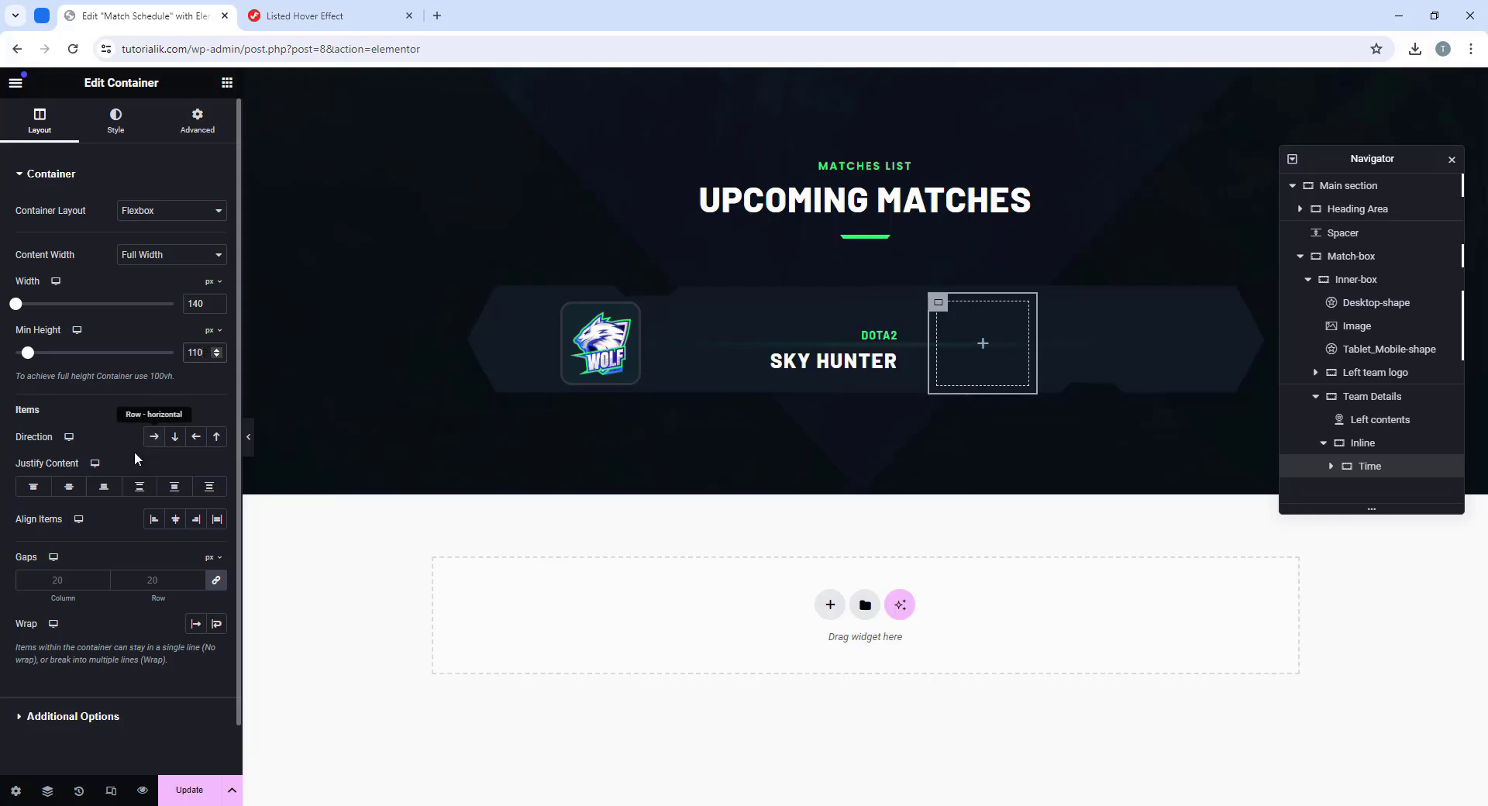
pyautogui.click(69, 486)
pyautogui.click(176, 519)
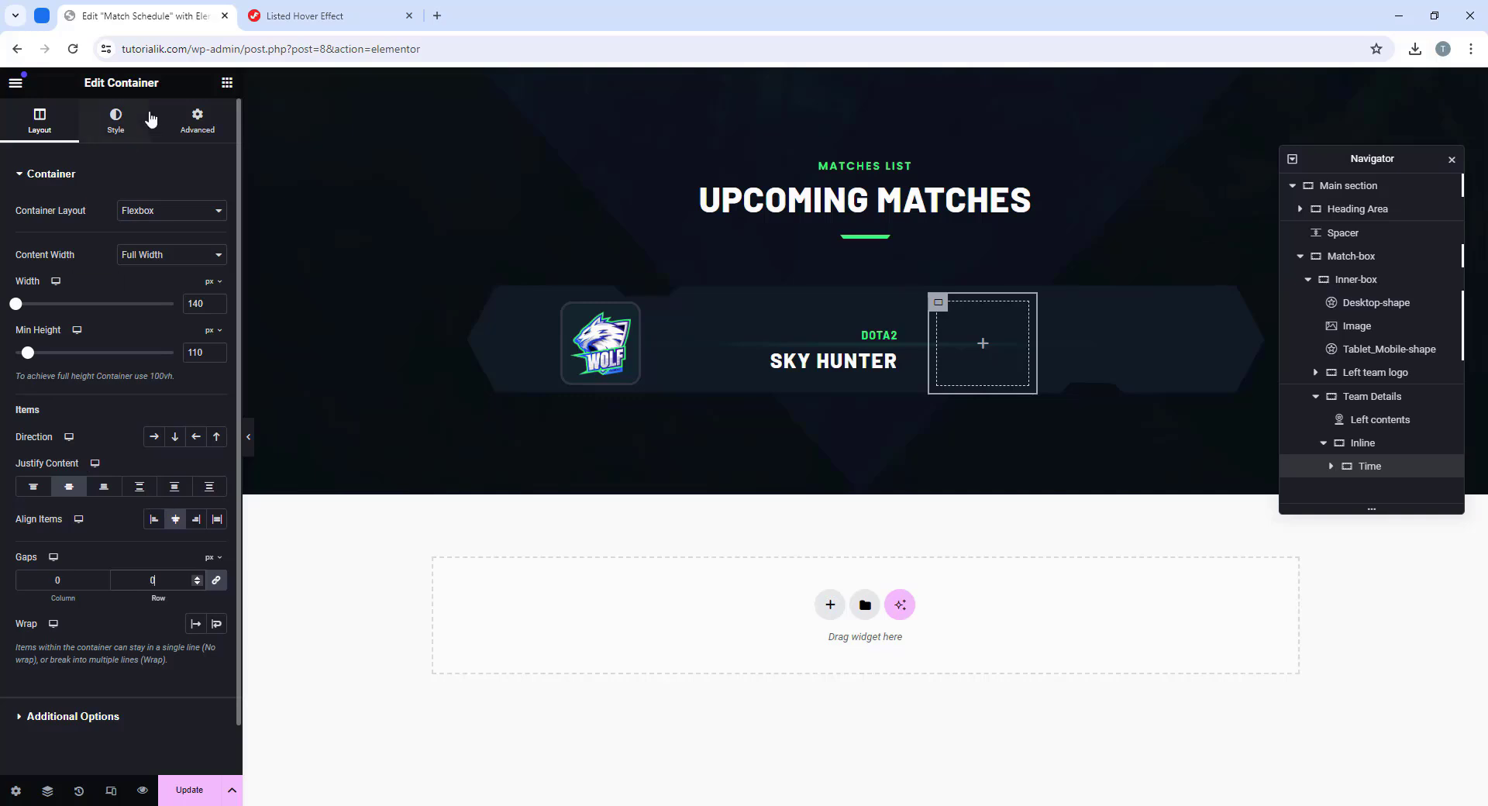
# Step: Give the Time container a solid border 4 px wide on all sides
pyautogui.click(130, 137)
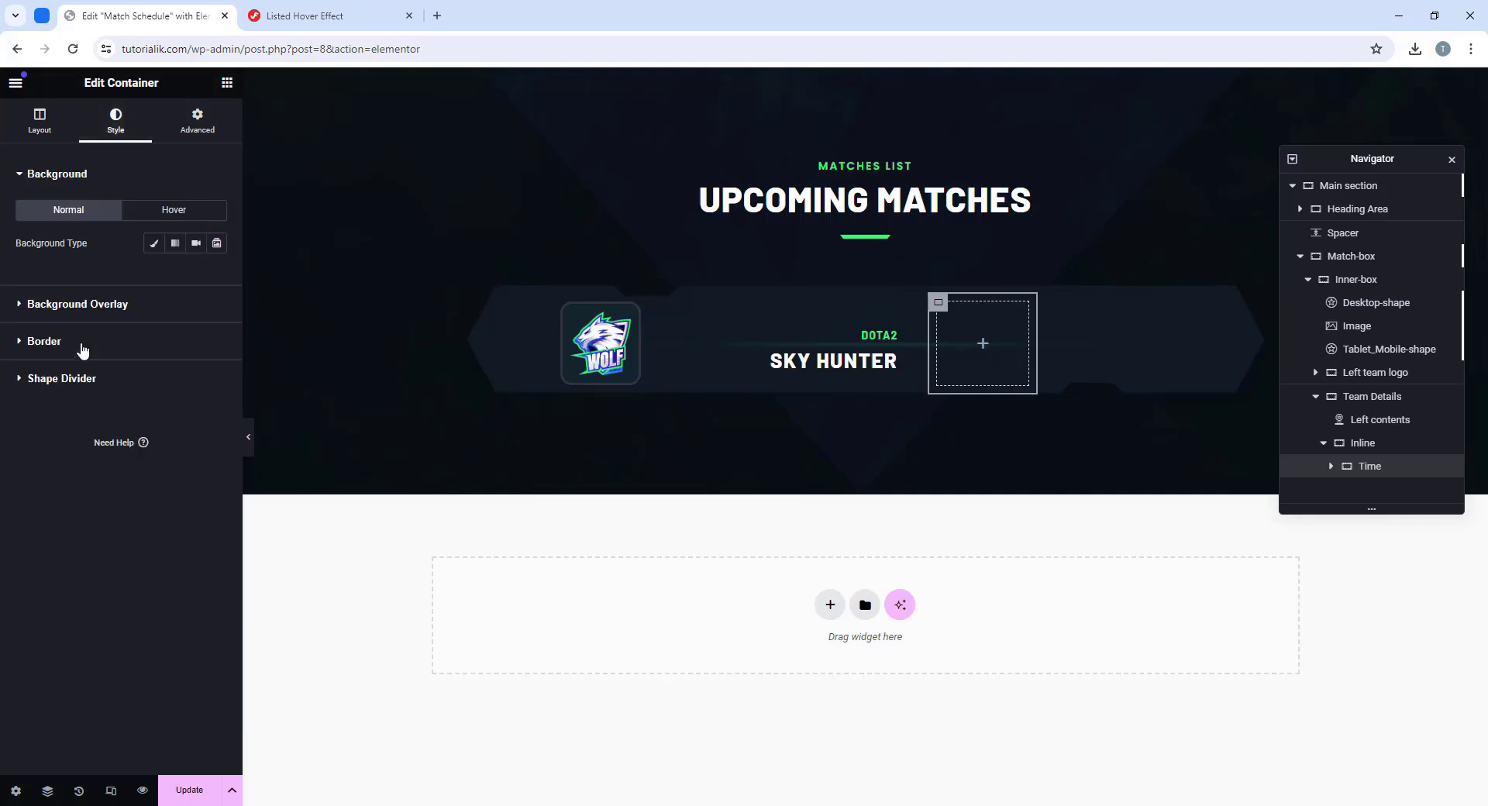
pyautogui.click(58, 346)
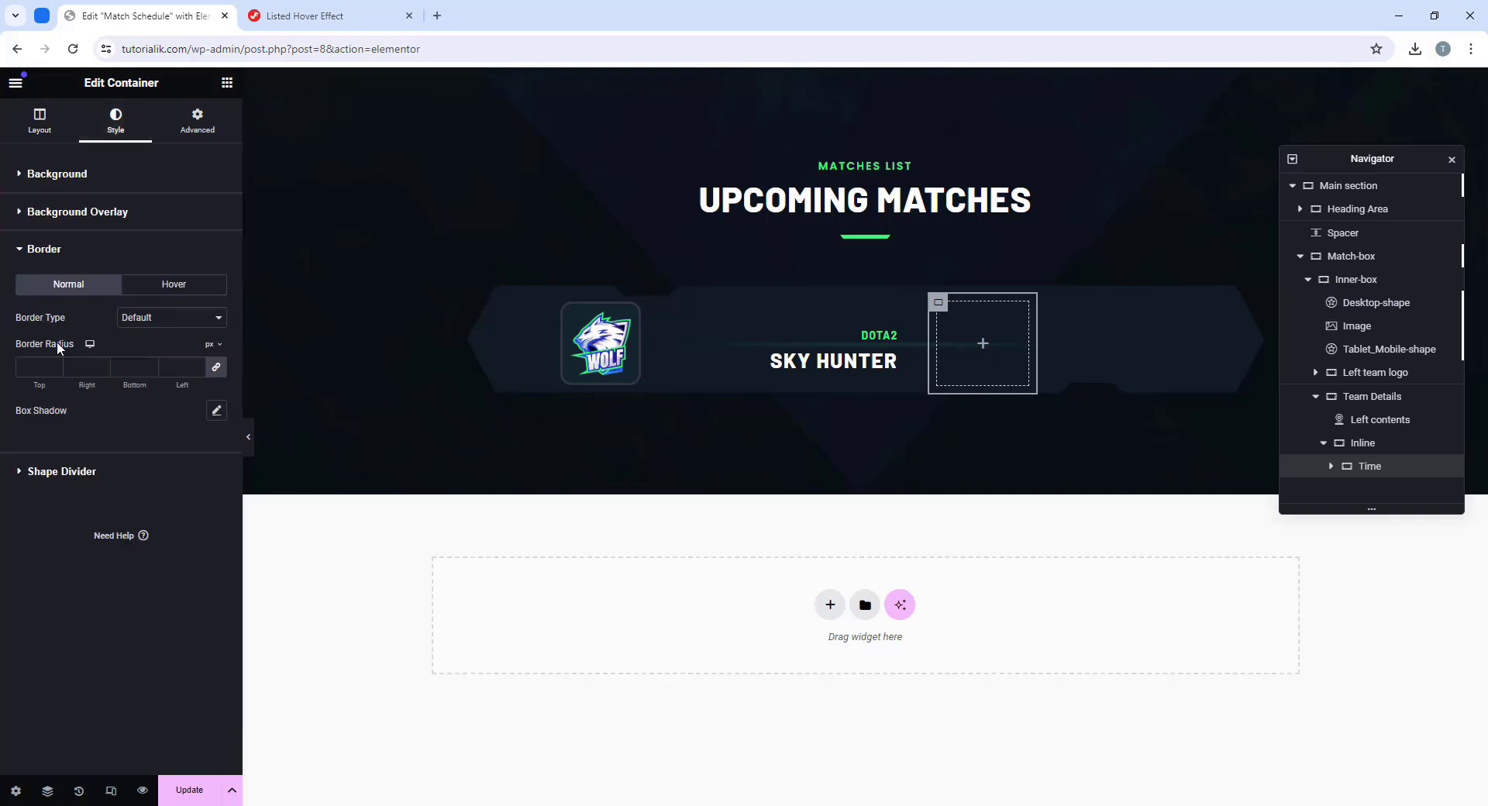
pyautogui.click(163, 317)
pyautogui.click(143, 358)
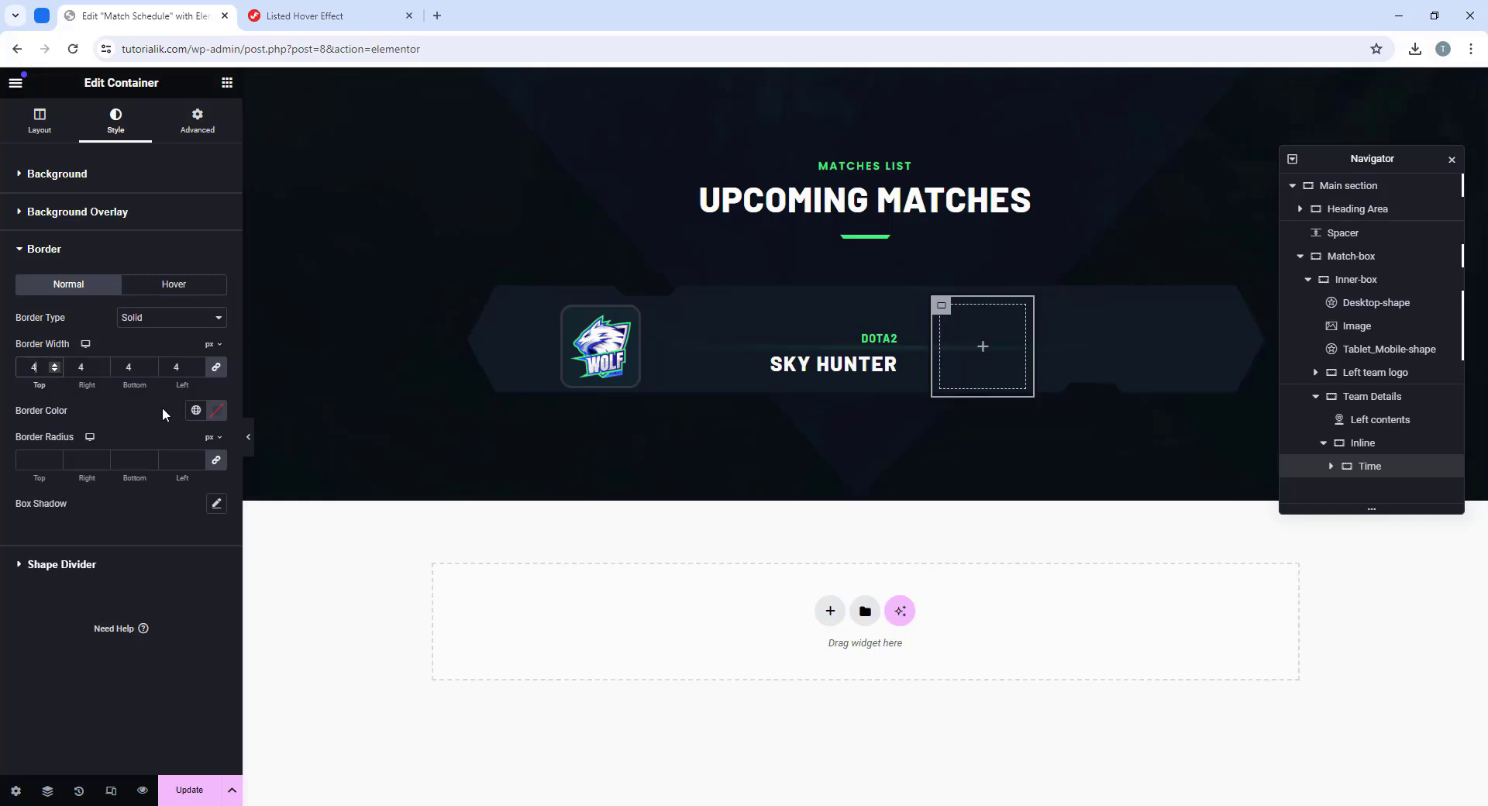
# Step: Set the Time container's border colour to #3f3f46 and its border radius to 15 px, and preview the layout
pyautogui.click(216, 410)
pyautogui.write('#3')
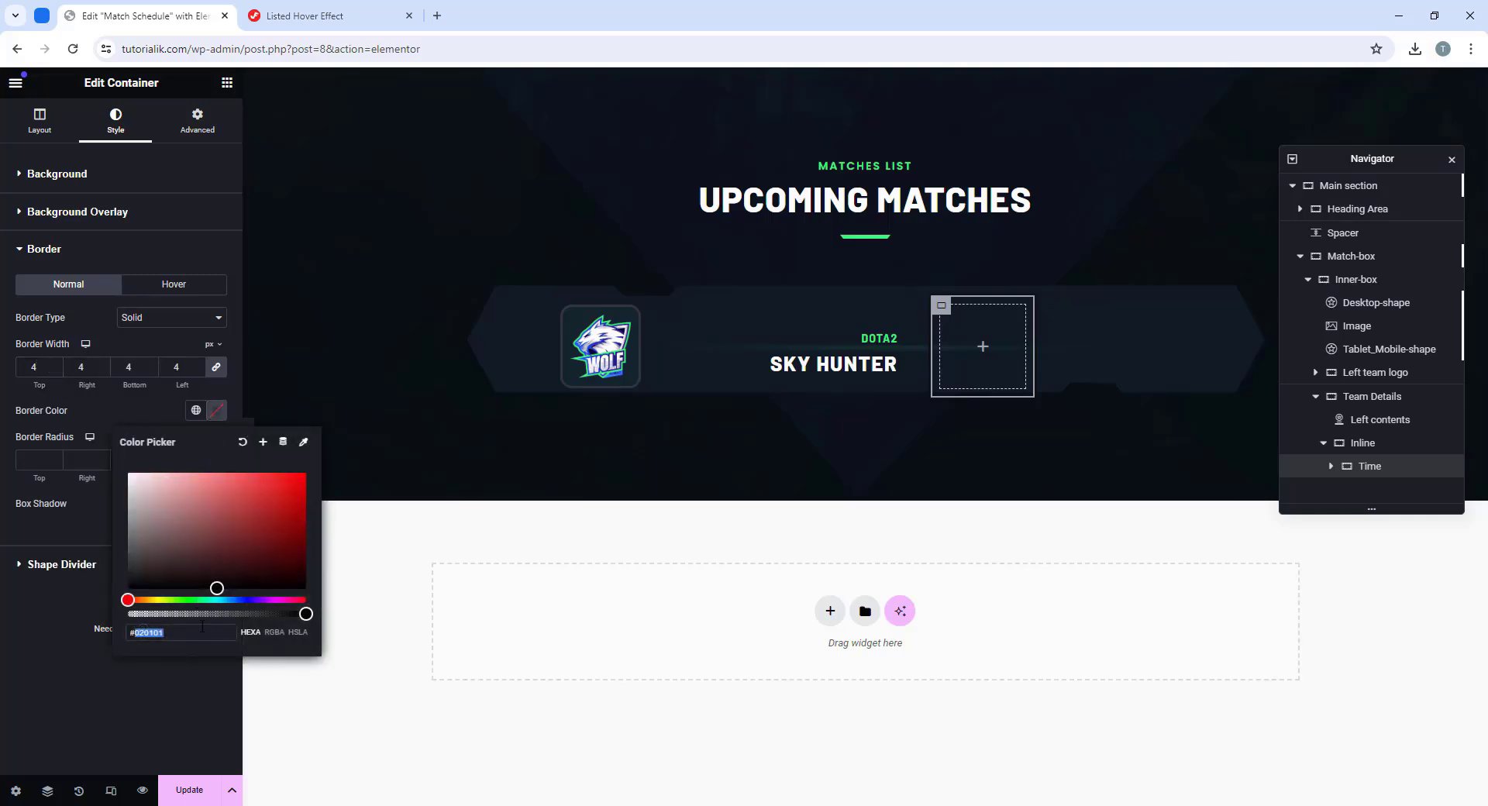
pyautogui.write('f3')
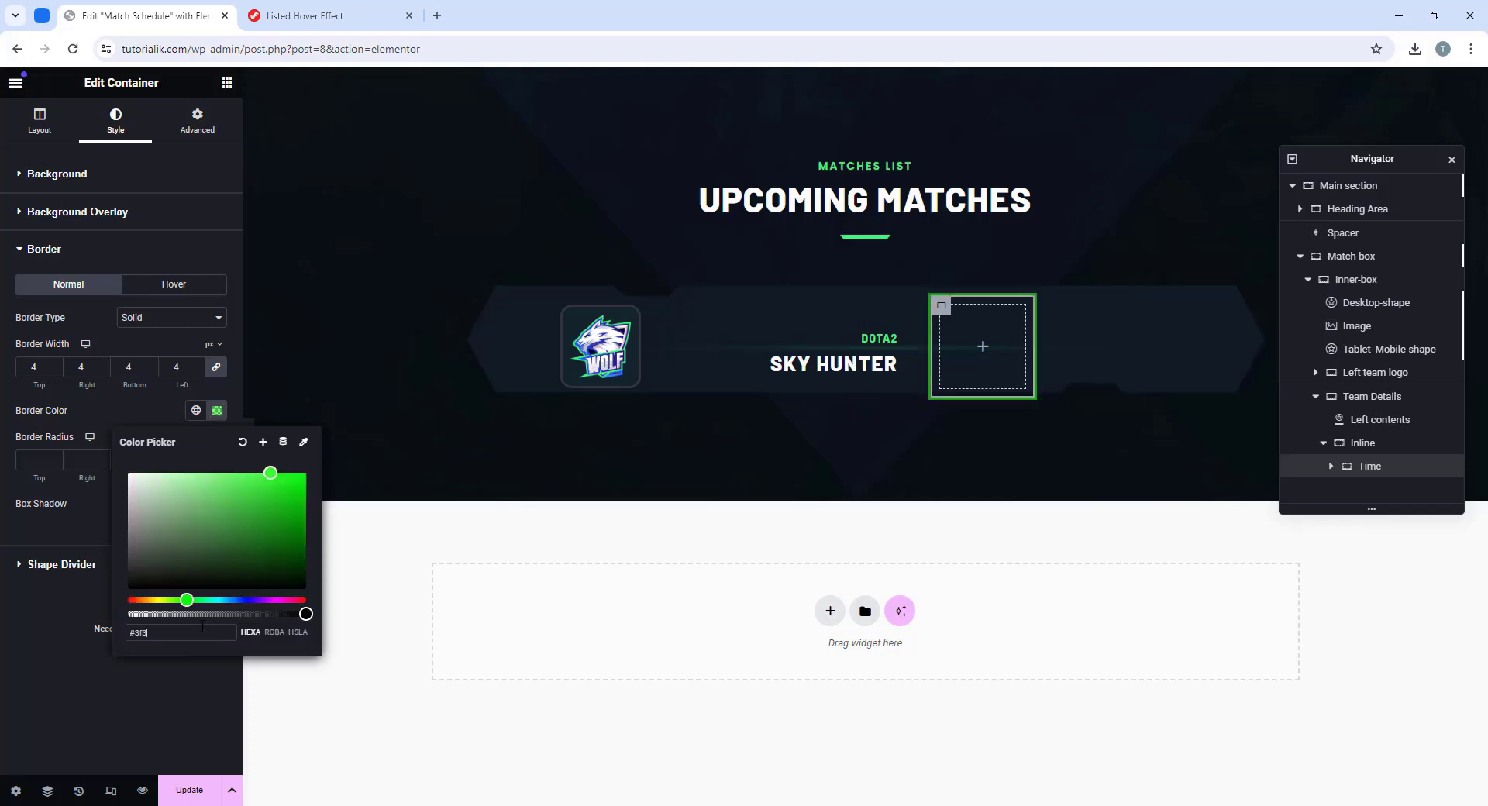
pyautogui.write('f46')
pyautogui.click(31, 490)
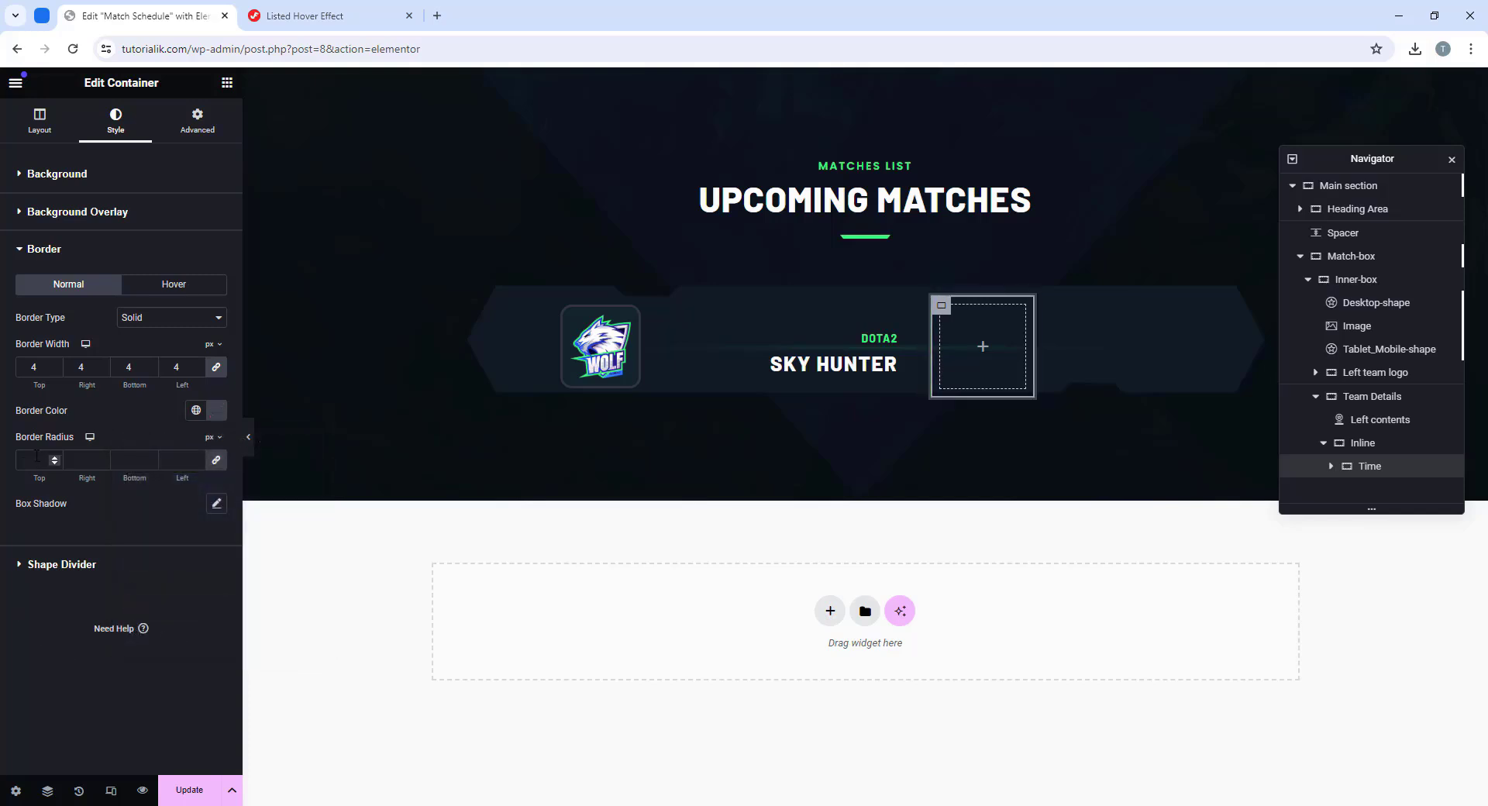
pyautogui.click(248, 437)
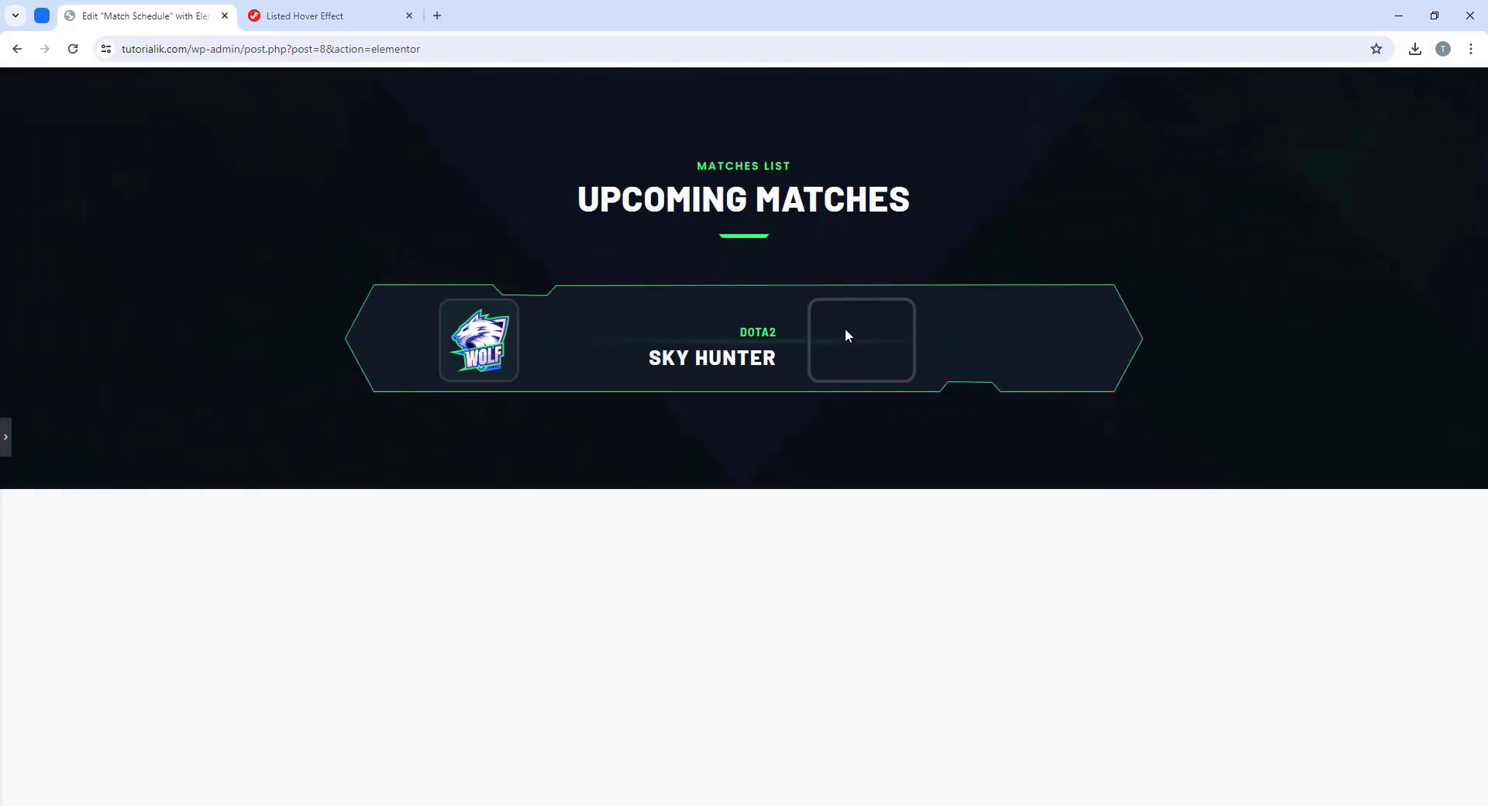
pyautogui.click(6, 436)
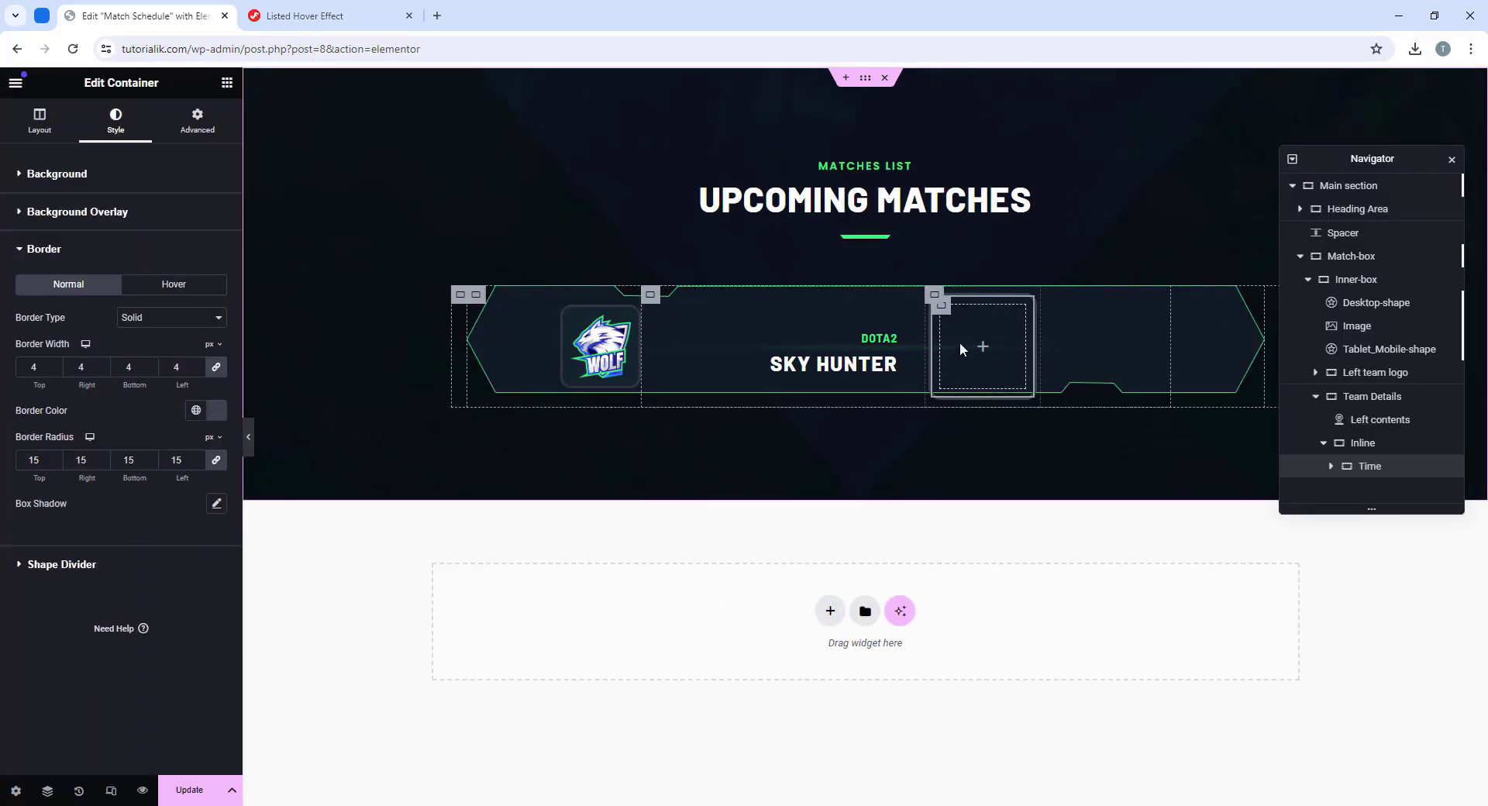
# Step: Add a heading inside the Time container with the title 08:30
pyautogui.click(227, 82)
pyautogui.moveTo(64, 442); pyautogui.dragTo(969, 341)
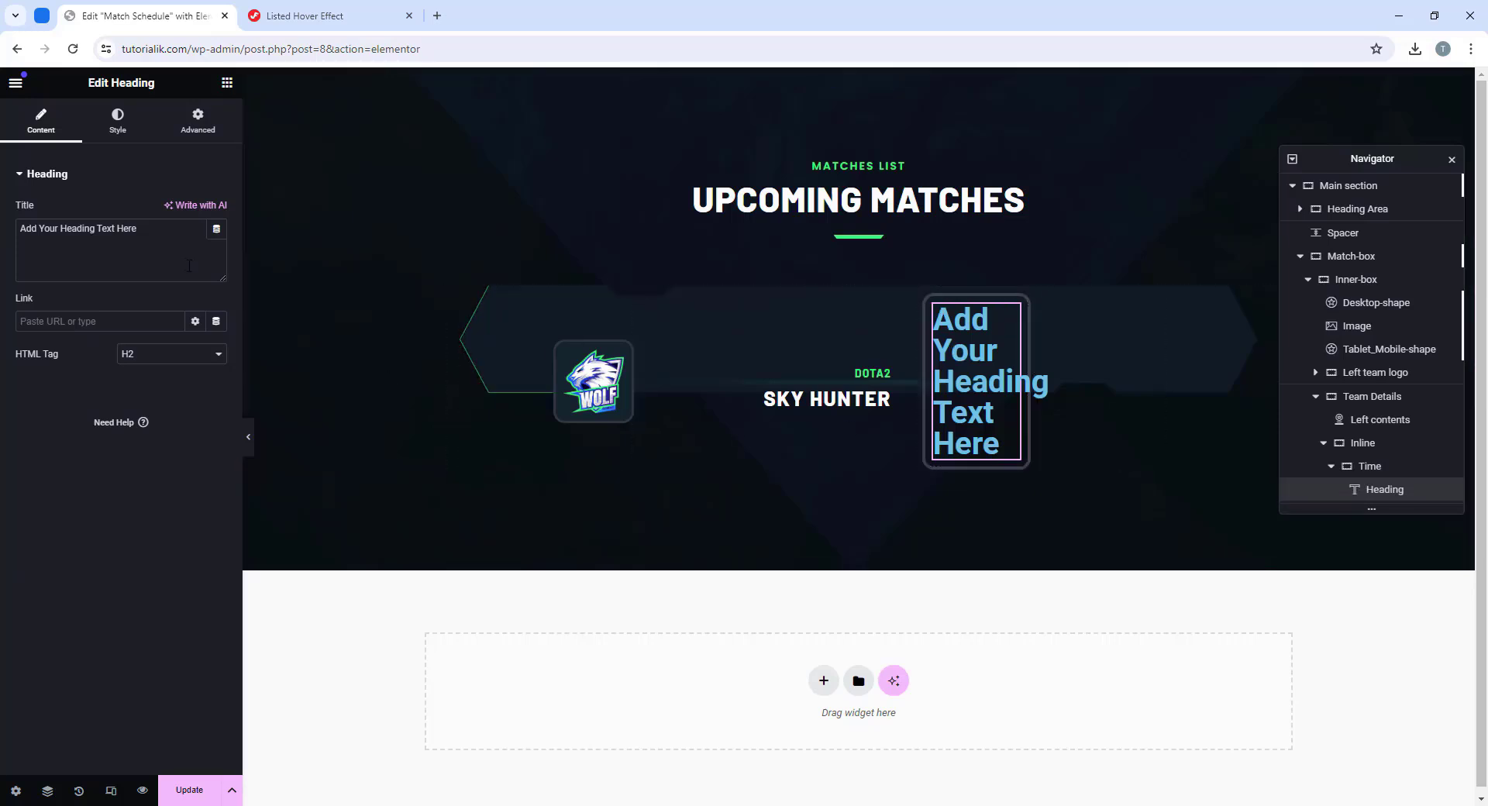
pyautogui.moveTo(148, 230); pyautogui.dragTo(1, 240)
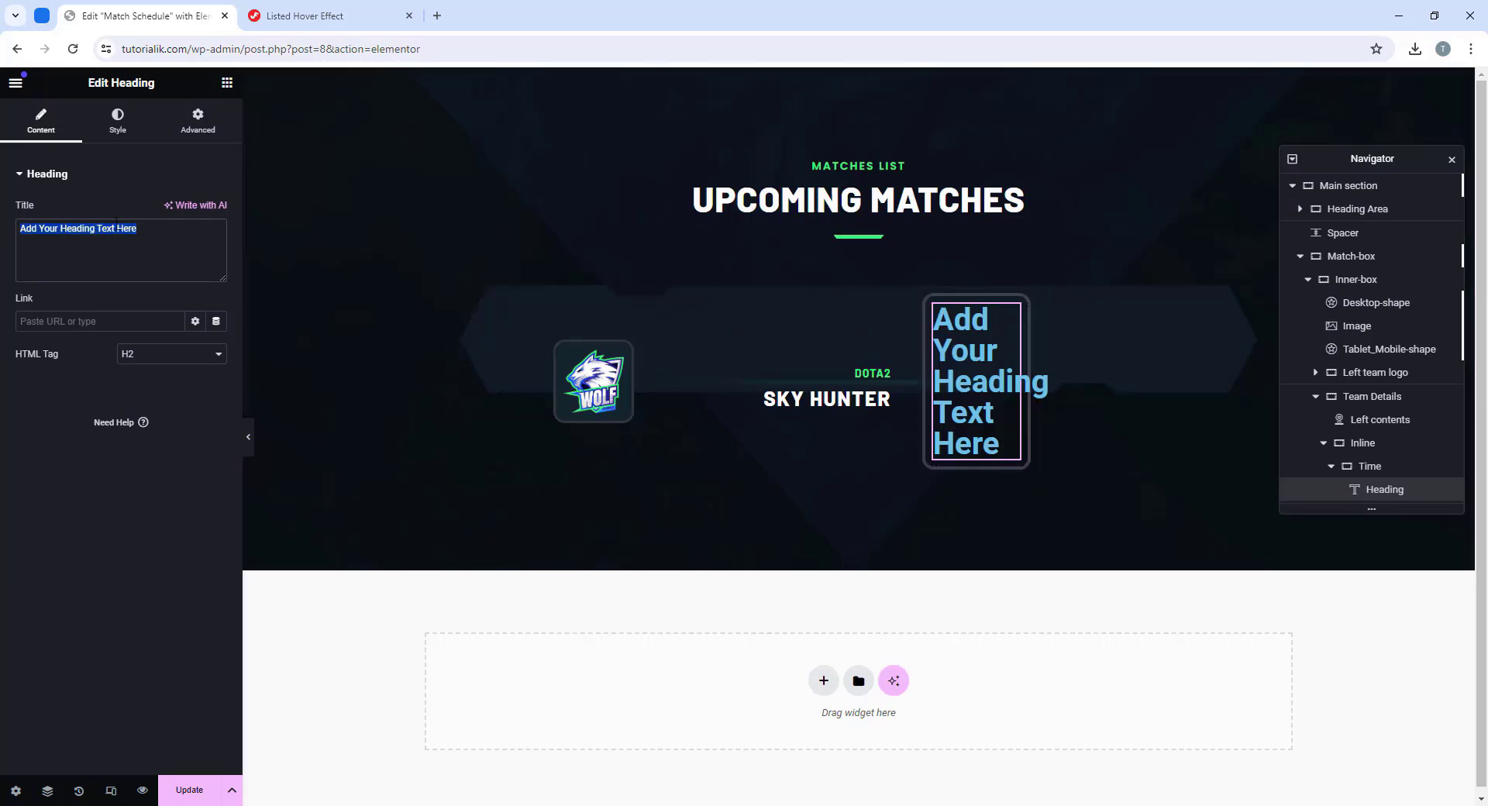
pyautogui.write('08:30')
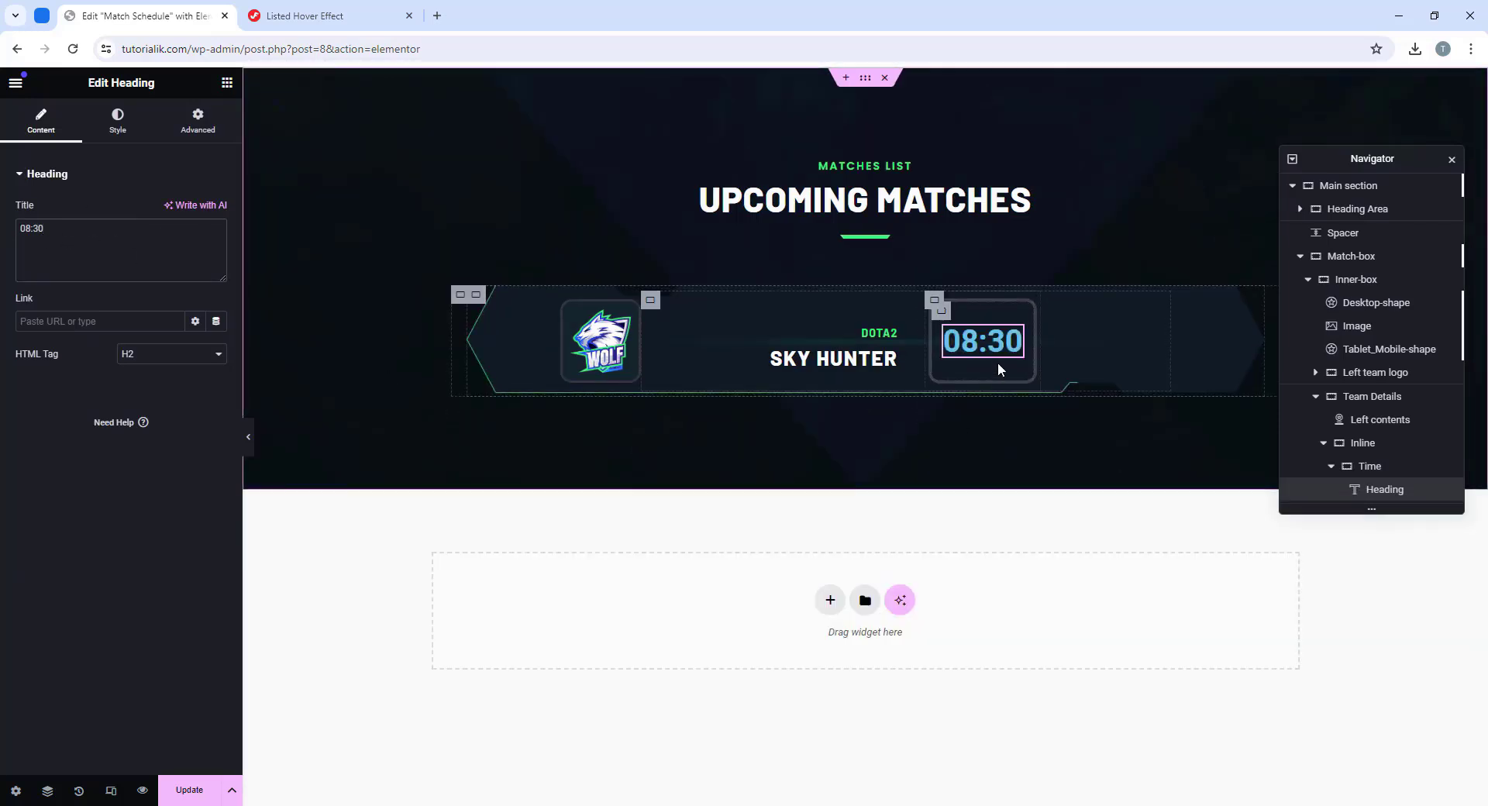
# Step: Change the 08:30 heading's text colour to white
pyautogui.click(118, 129)
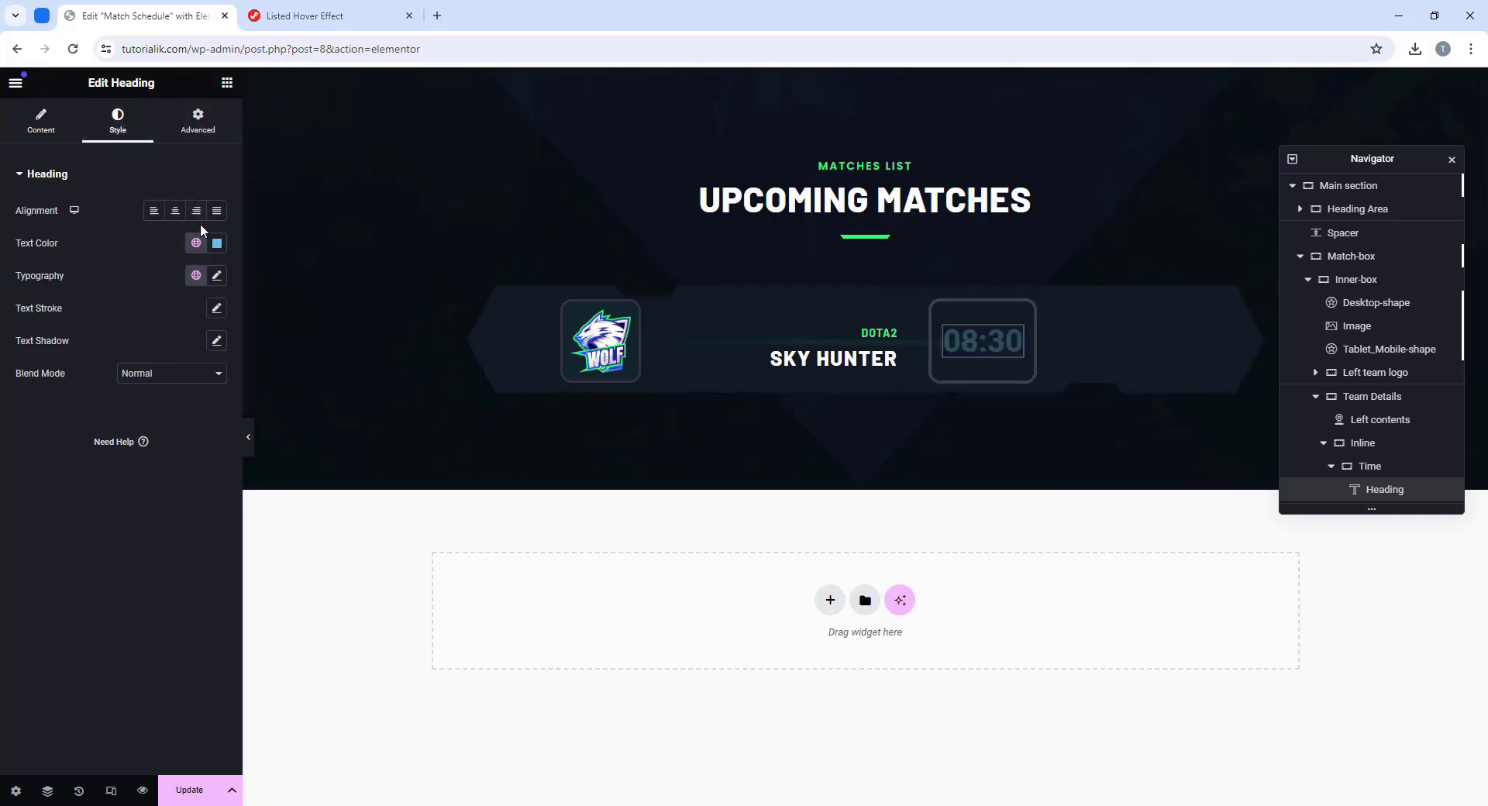
pyautogui.click(218, 242)
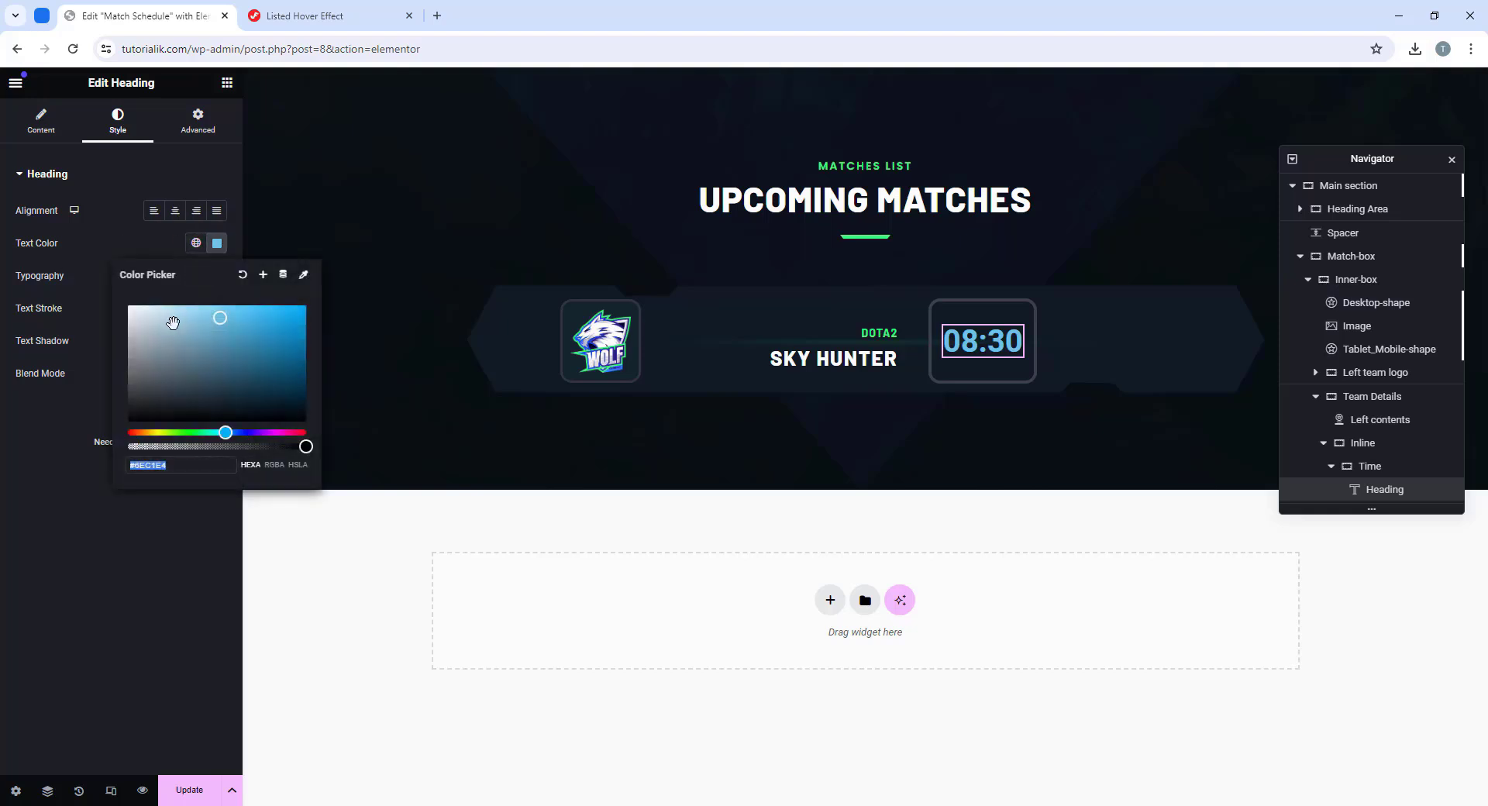
pyautogui.moveTo(173, 322); pyautogui.dragTo(72, 271)
pyautogui.click(56, 470)
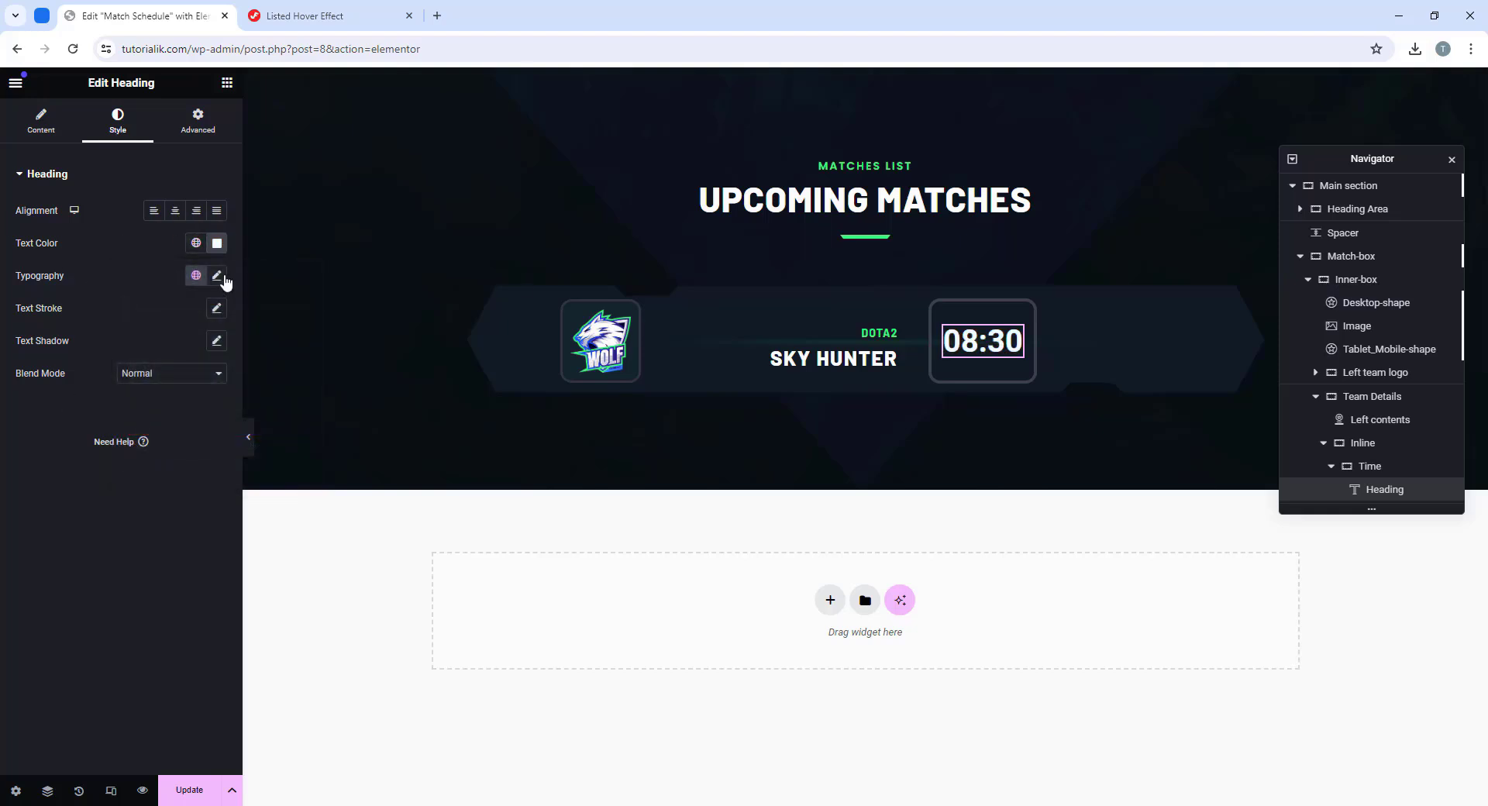
# Step: Set the 08:30 heading's typography to Barlow, 34 px, weight 700 (Bold), with a 41 px line height
pyautogui.click(217, 275)
pyautogui.click(169, 354)
pyautogui.write('barlo')
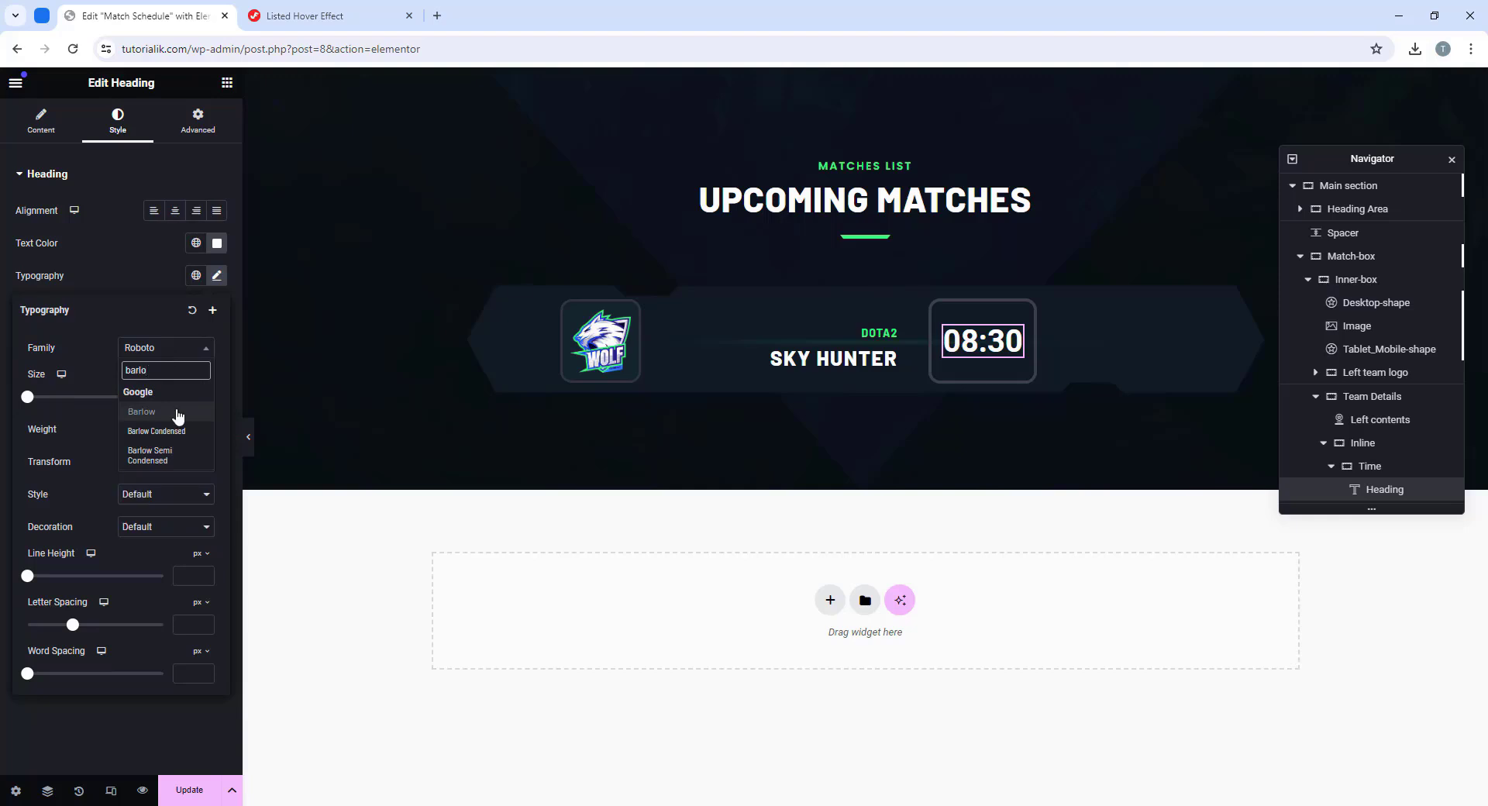
pyautogui.click(178, 413)
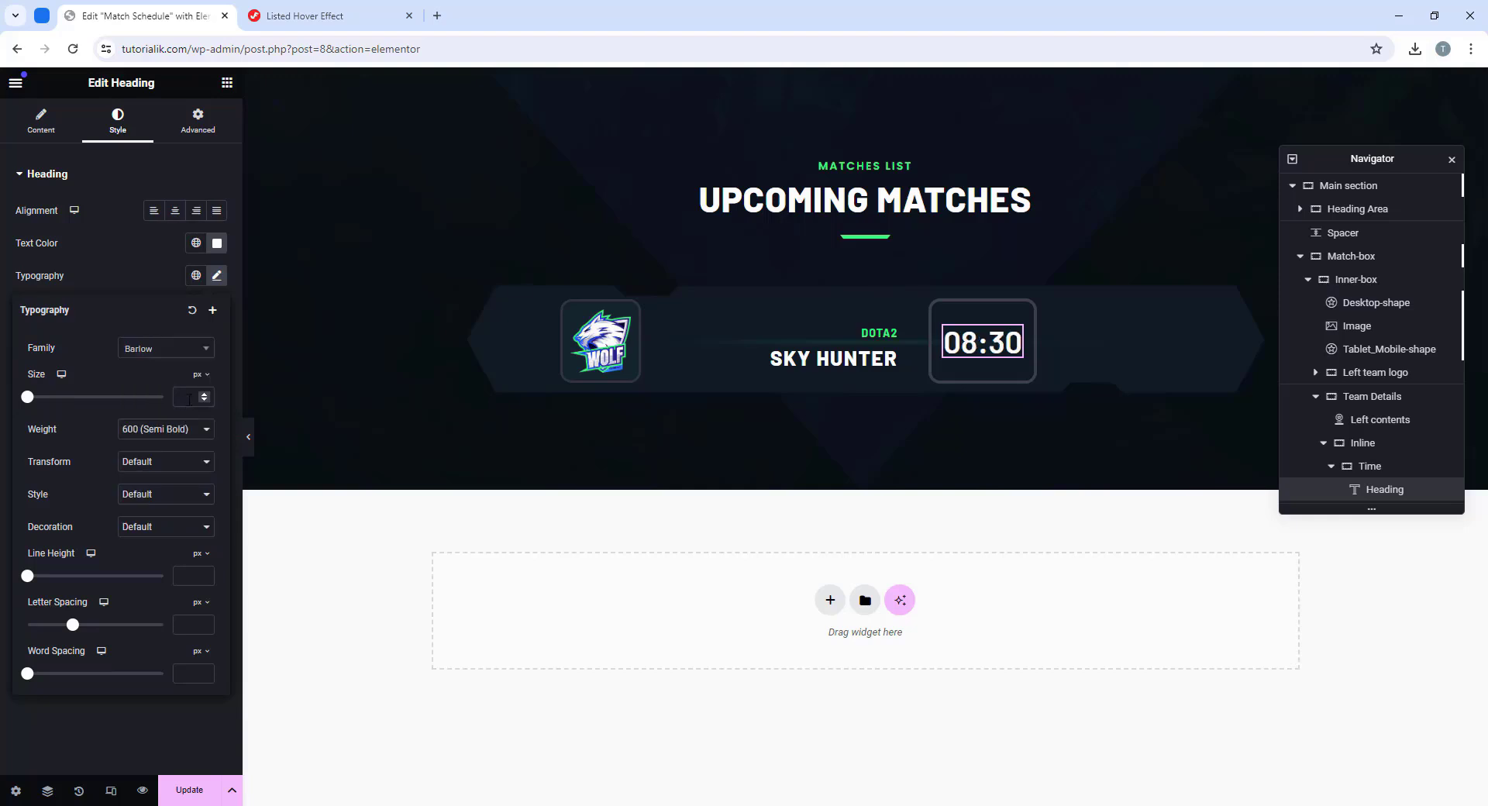
pyautogui.click(195, 396)
pyautogui.write('34')
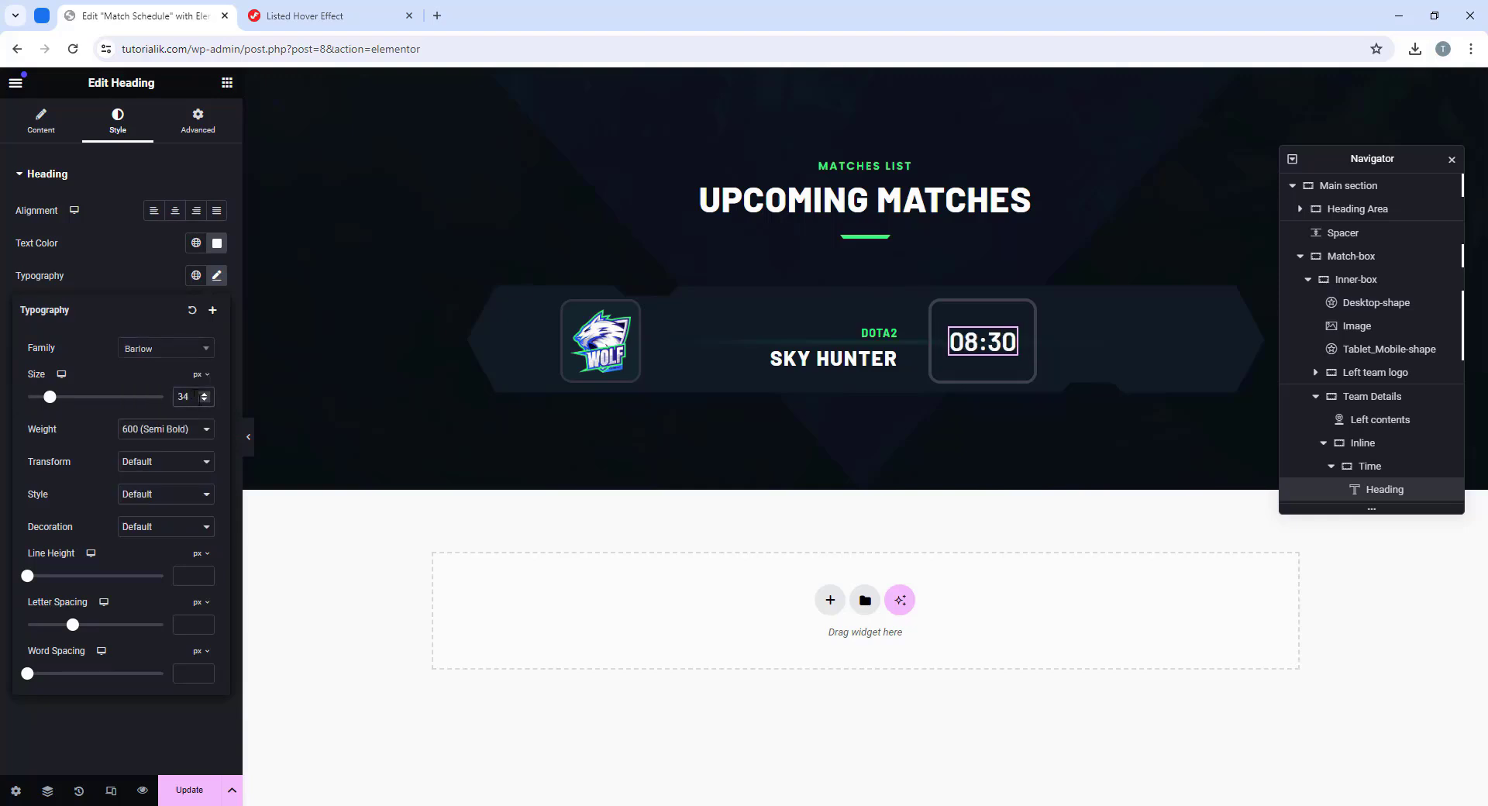
pyautogui.click(155, 431)
pyautogui.click(158, 518)
pyautogui.write('41')
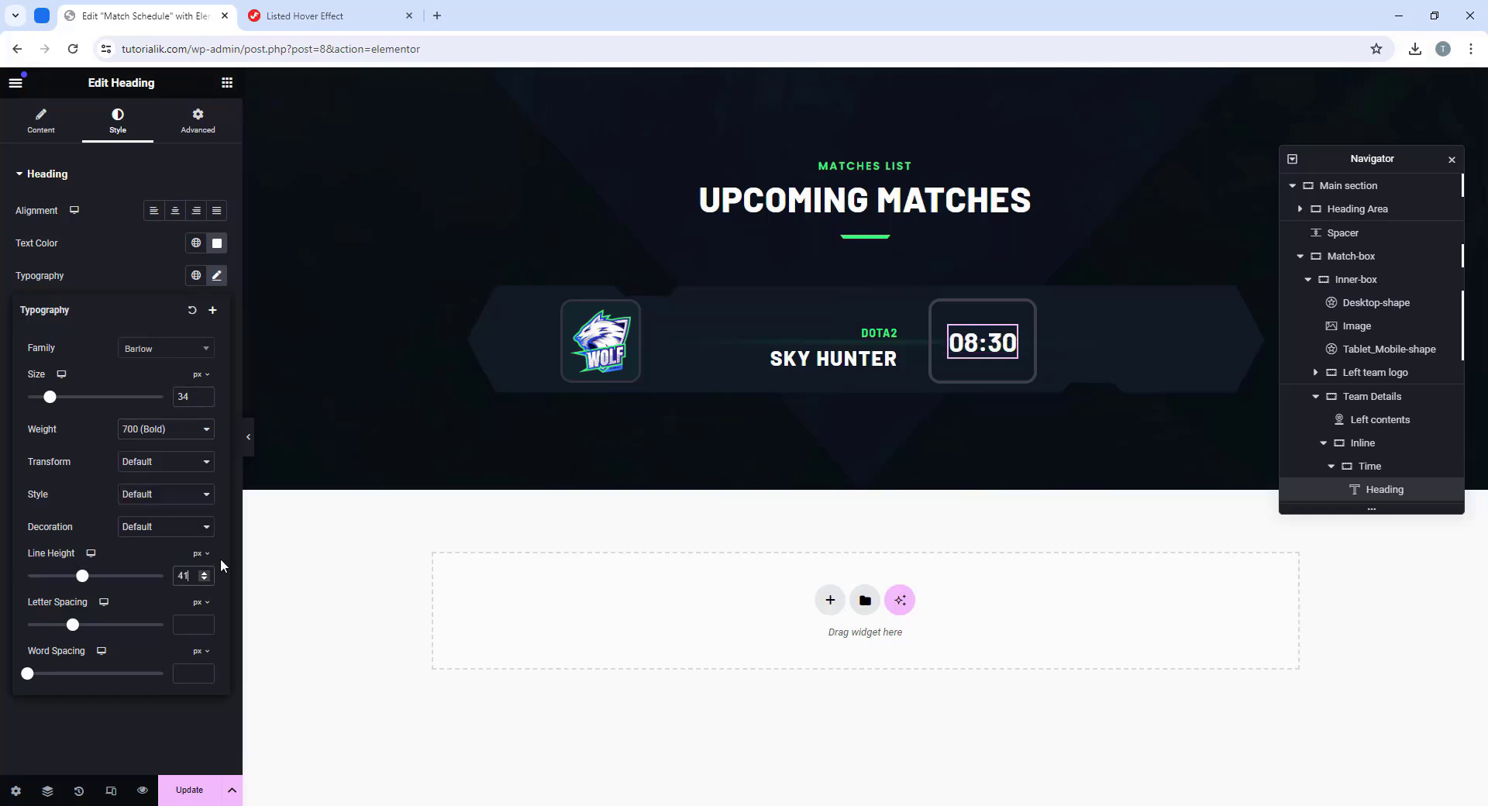
# Step: Duplicate the Left contents icon box, rename the copy Right contents, and place it after the Inline container
pyautogui.click(1323, 448)
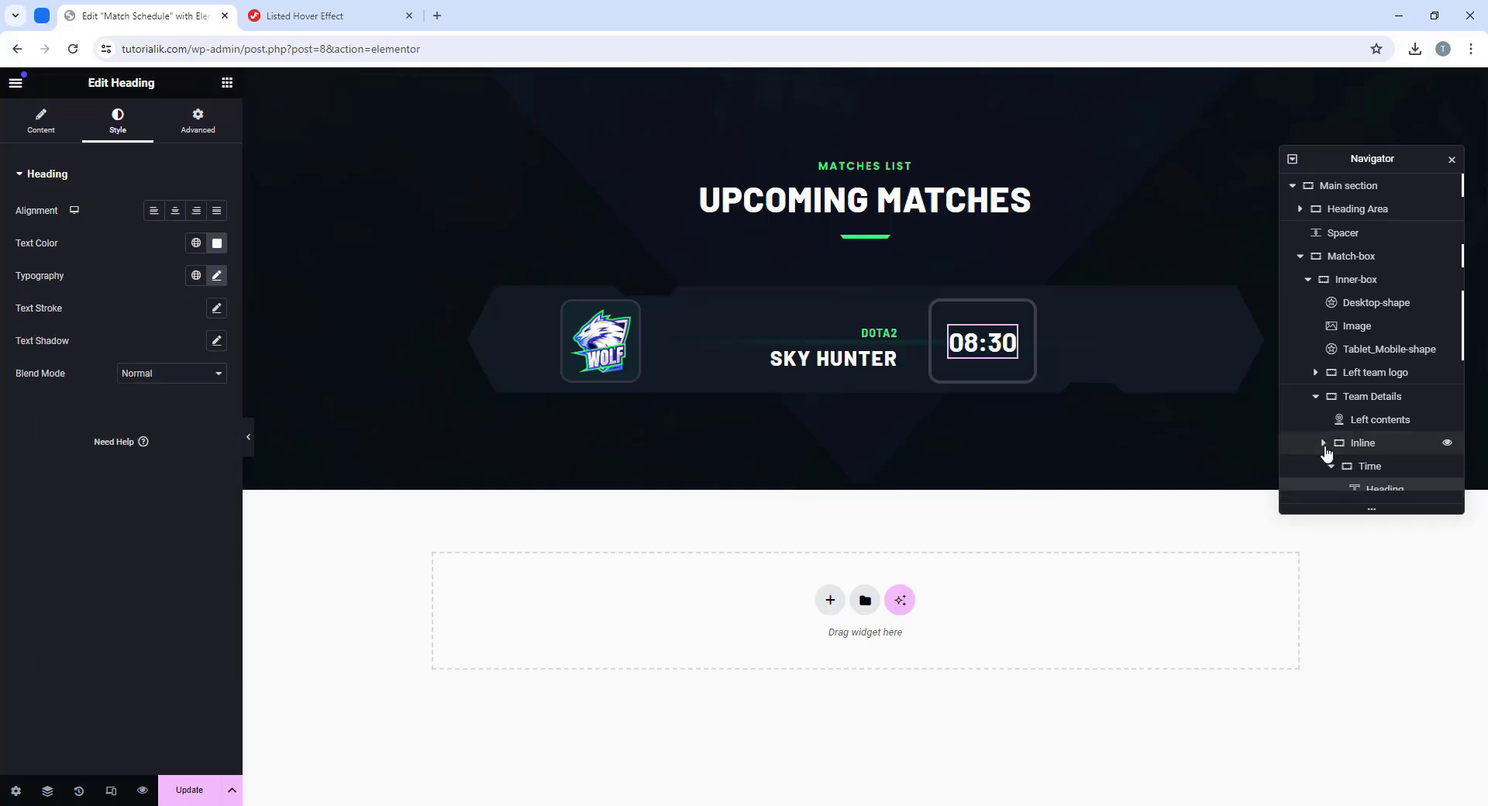
pyautogui.click(1376, 421)
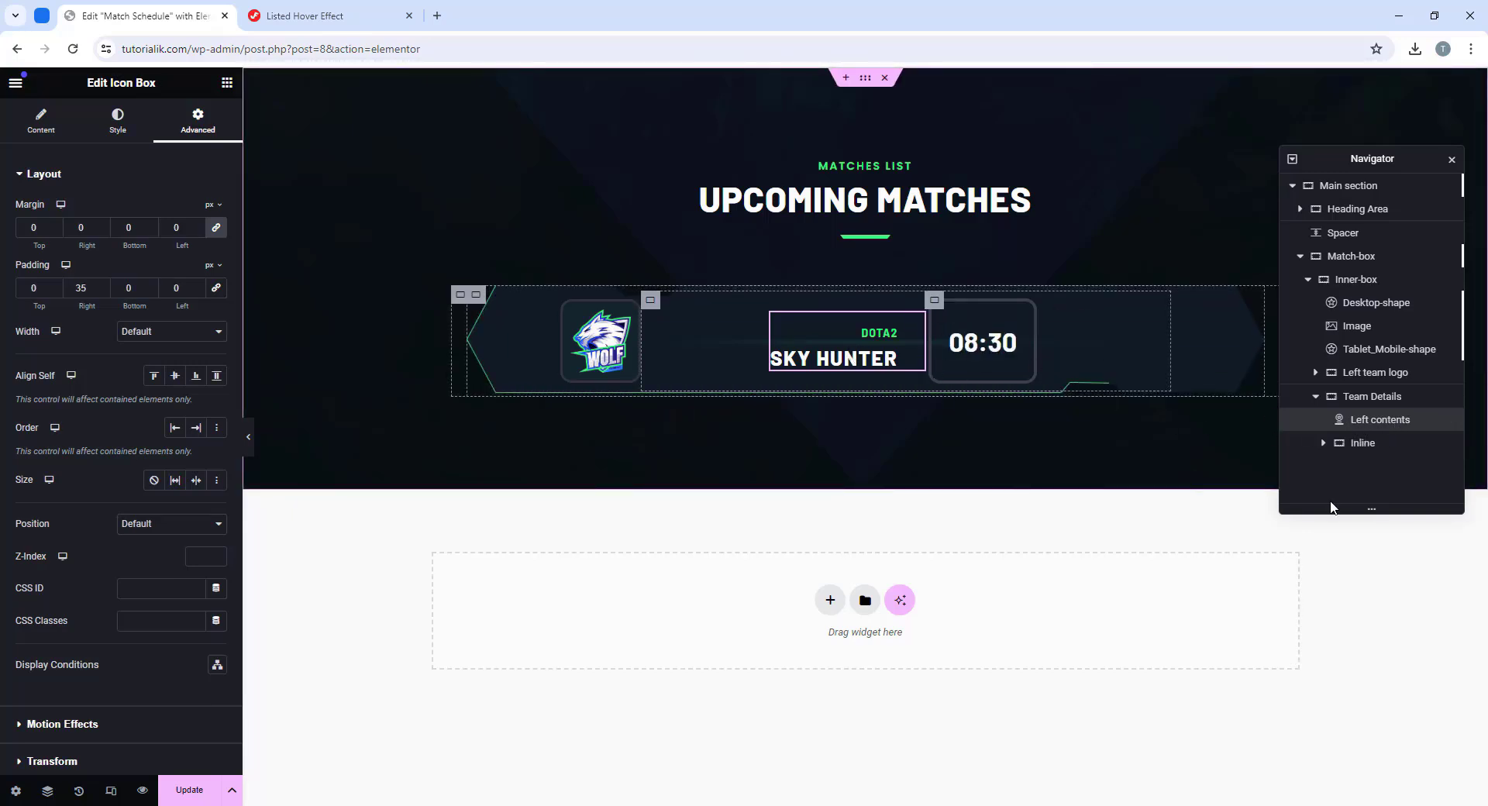
pyautogui.rightClick(1382, 431)
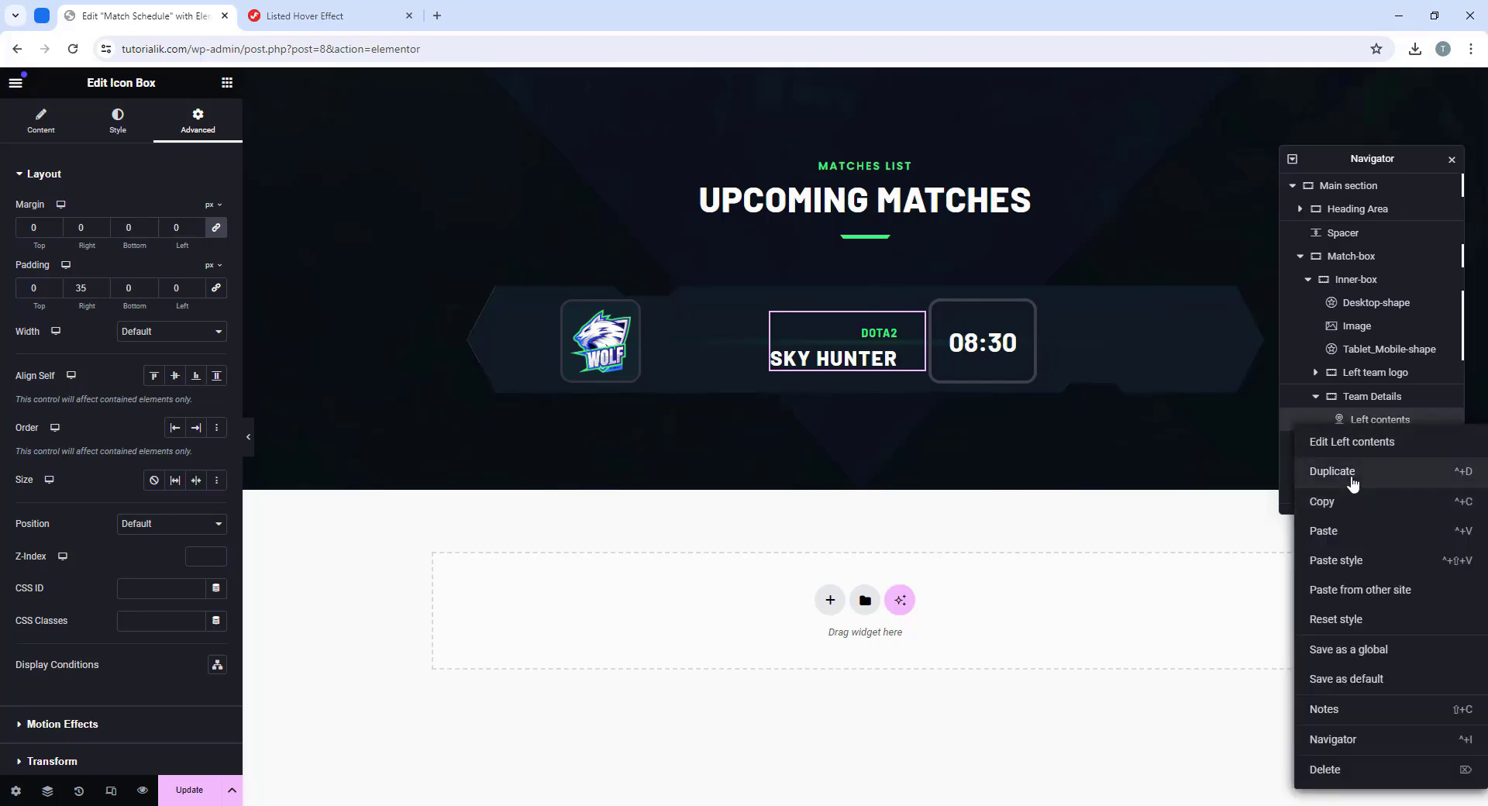
pyautogui.click(1353, 473)
pyautogui.doubleClick(1370, 444)
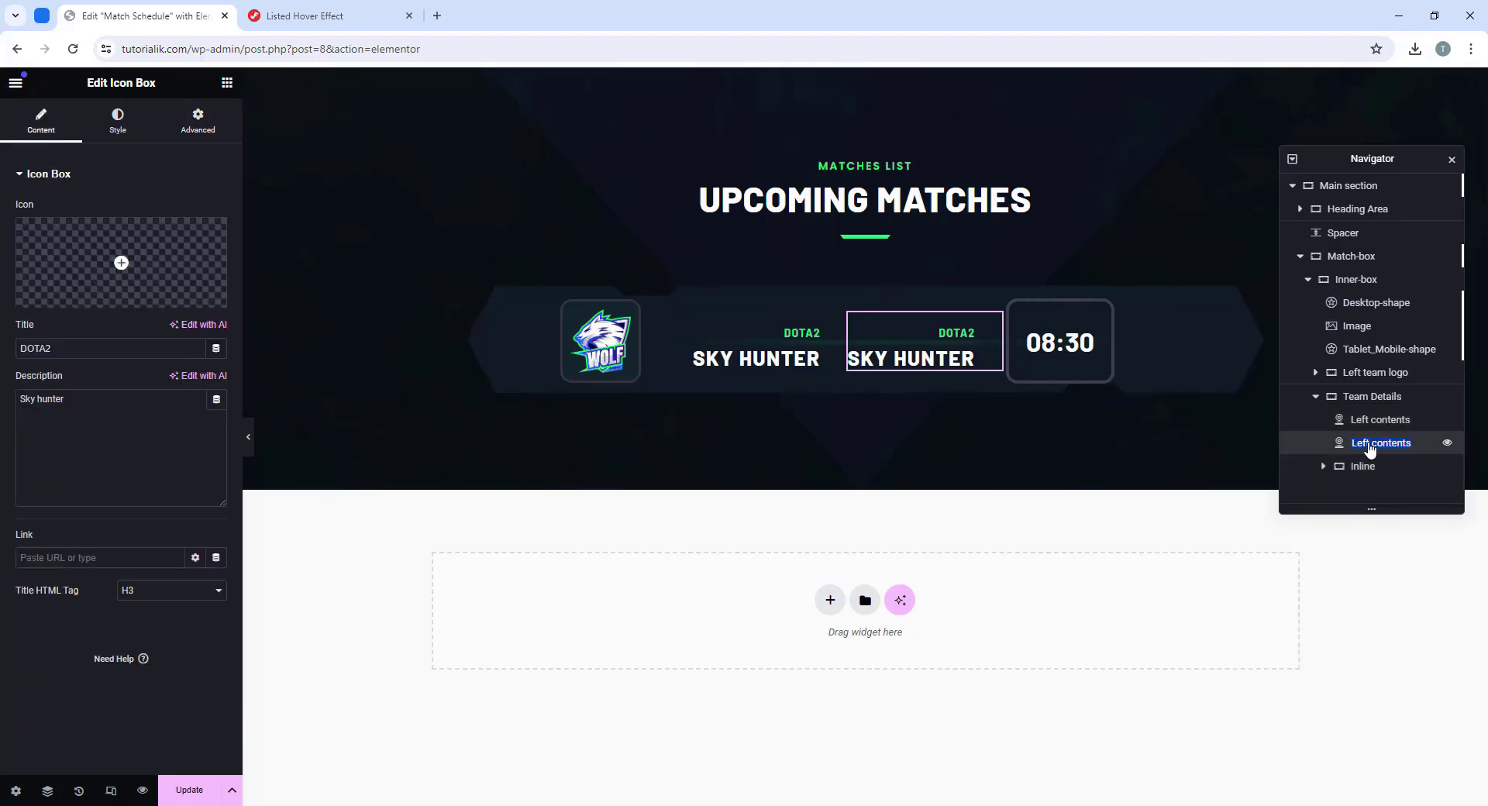
pyautogui.click(1372, 449)
pyautogui.write('Right')
pyautogui.moveTo(1395, 448); pyautogui.dragTo(1387, 465)
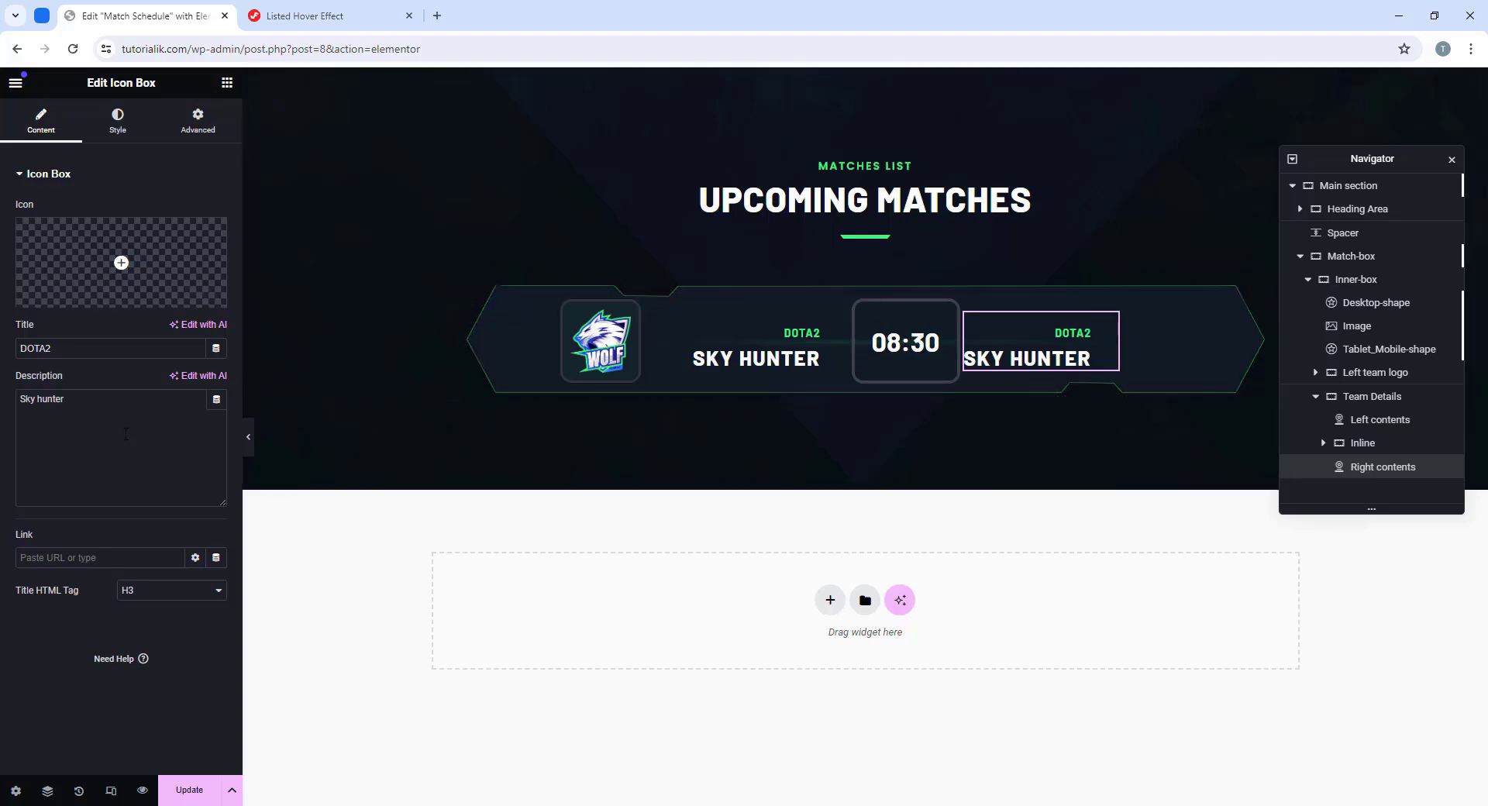
# Step: Replace the Right contents description with THE TADIUM and align the icon box to the left
pyautogui.moveTo(82, 402); pyautogui.dragTo(13, 393)
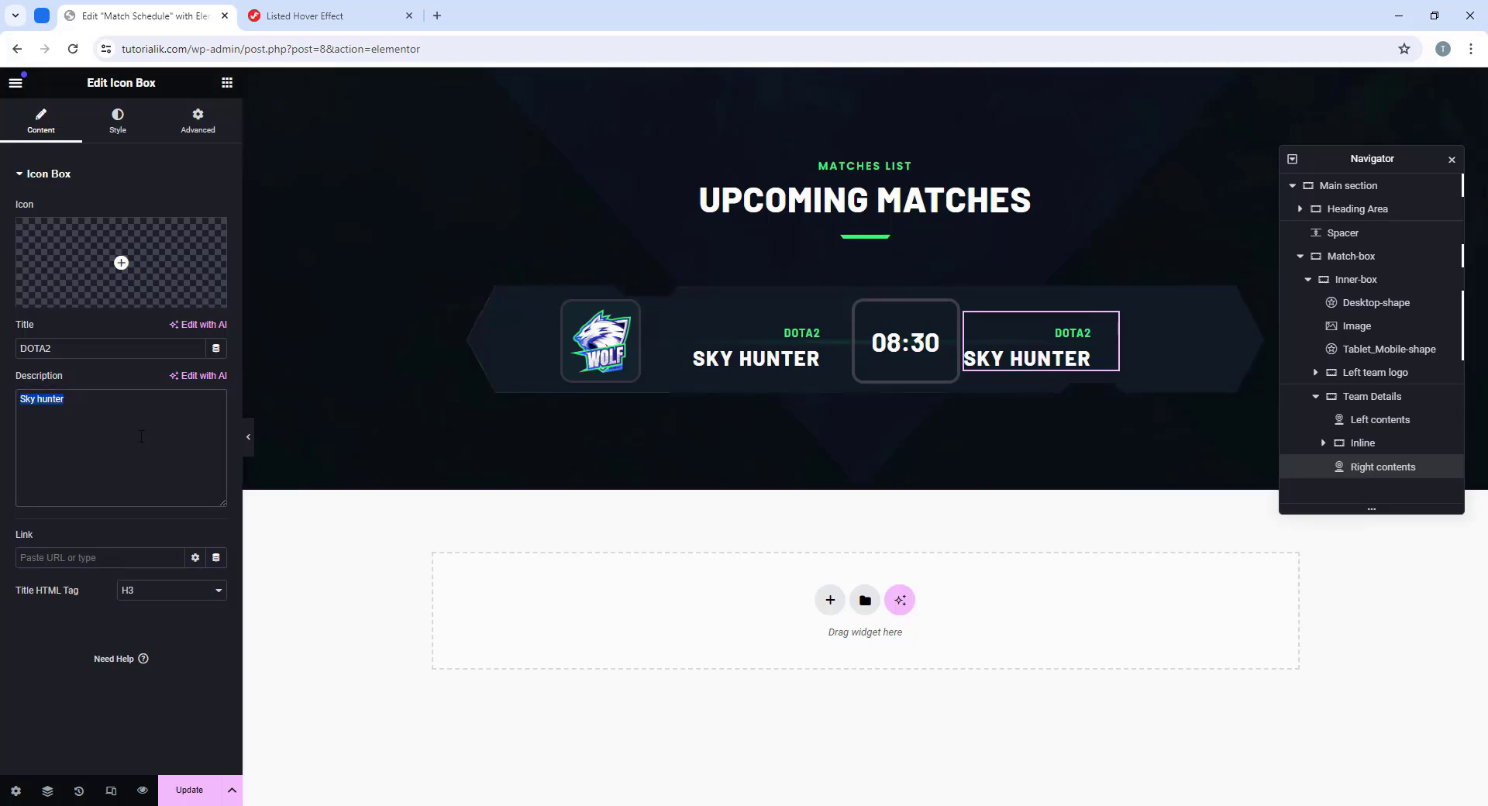
pyautogui.rightClick(39, 398)
pyautogui.click(85, 515)
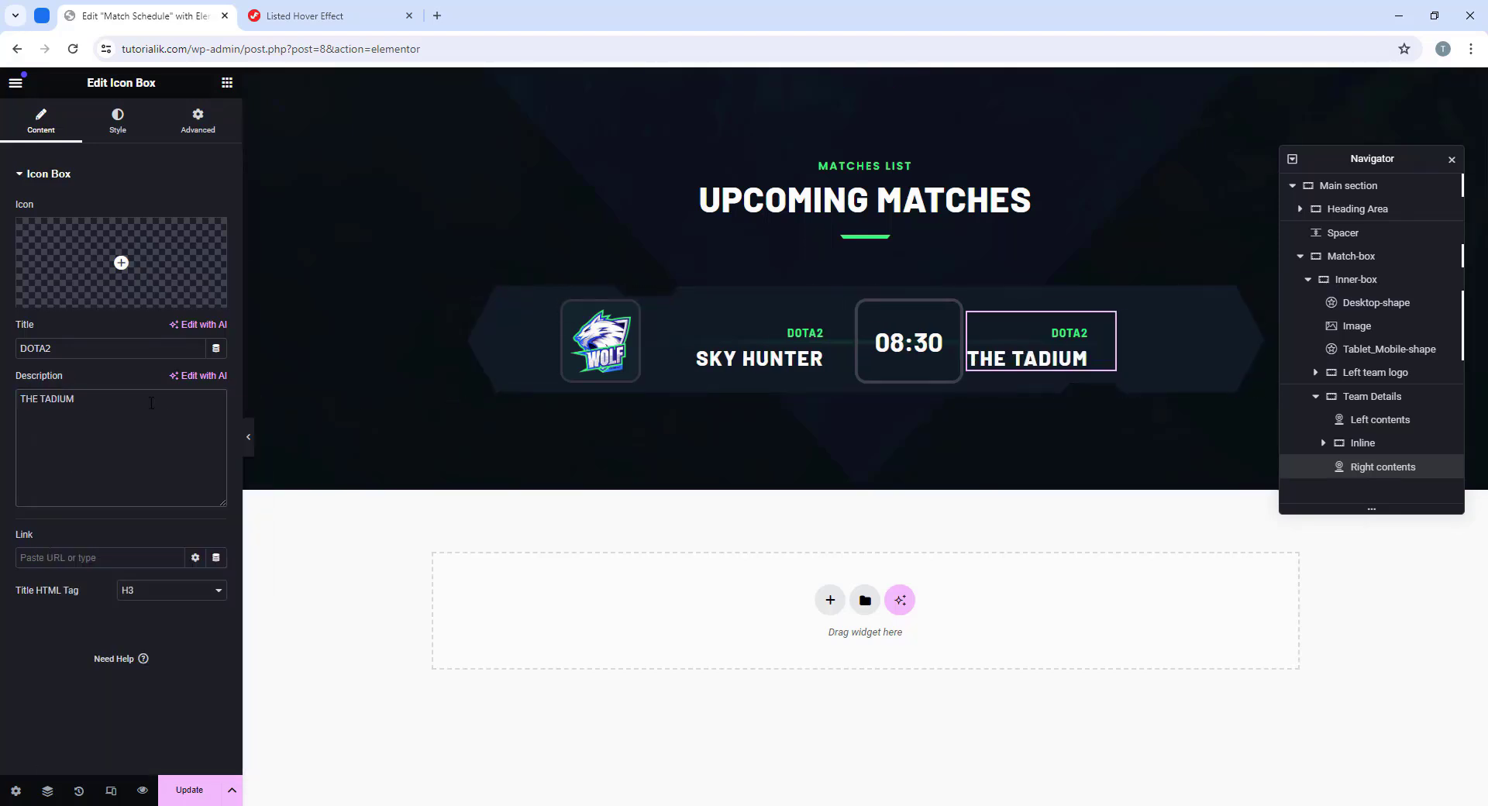
pyautogui.click(117, 122)
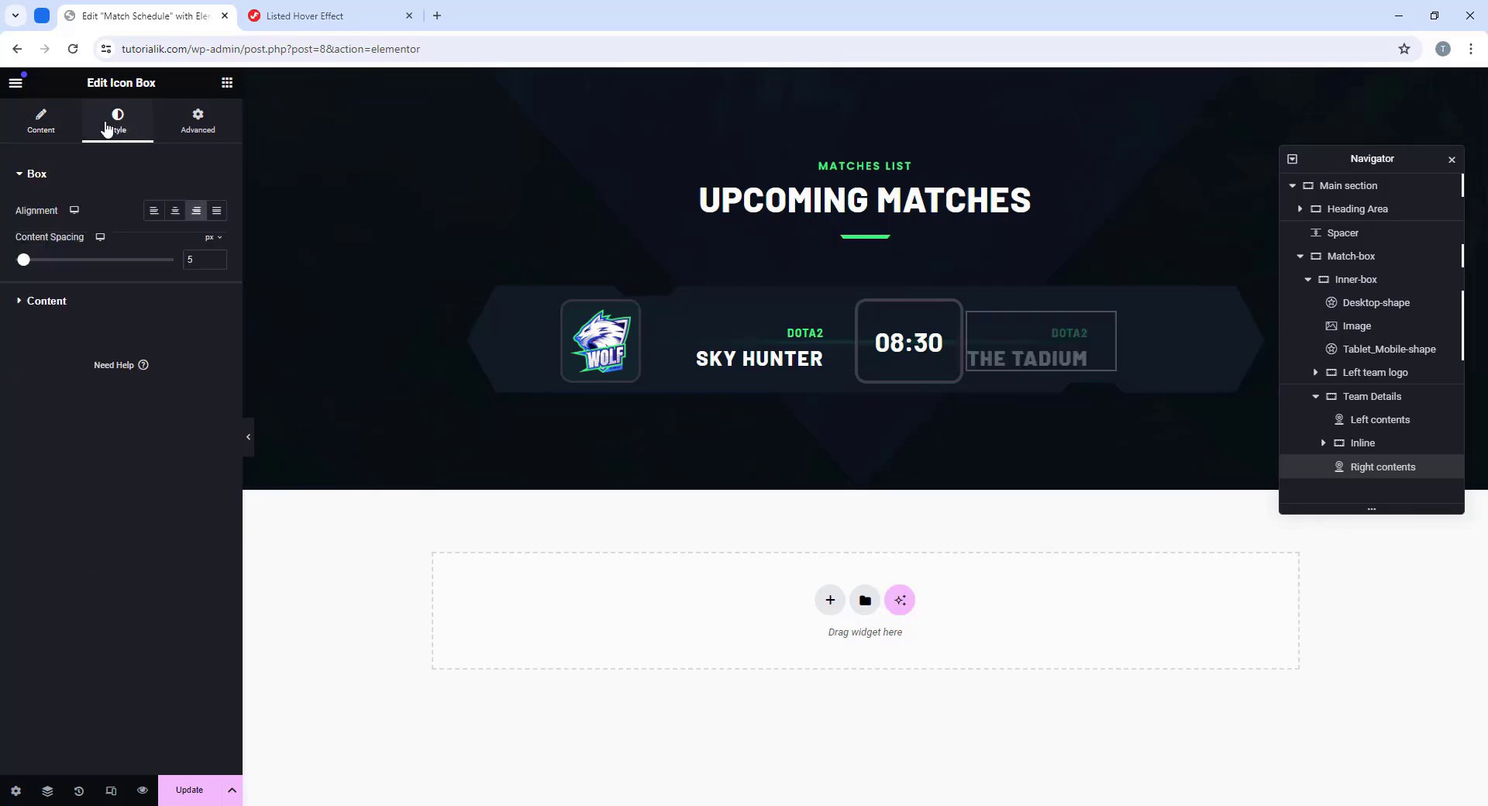
pyautogui.click(155, 212)
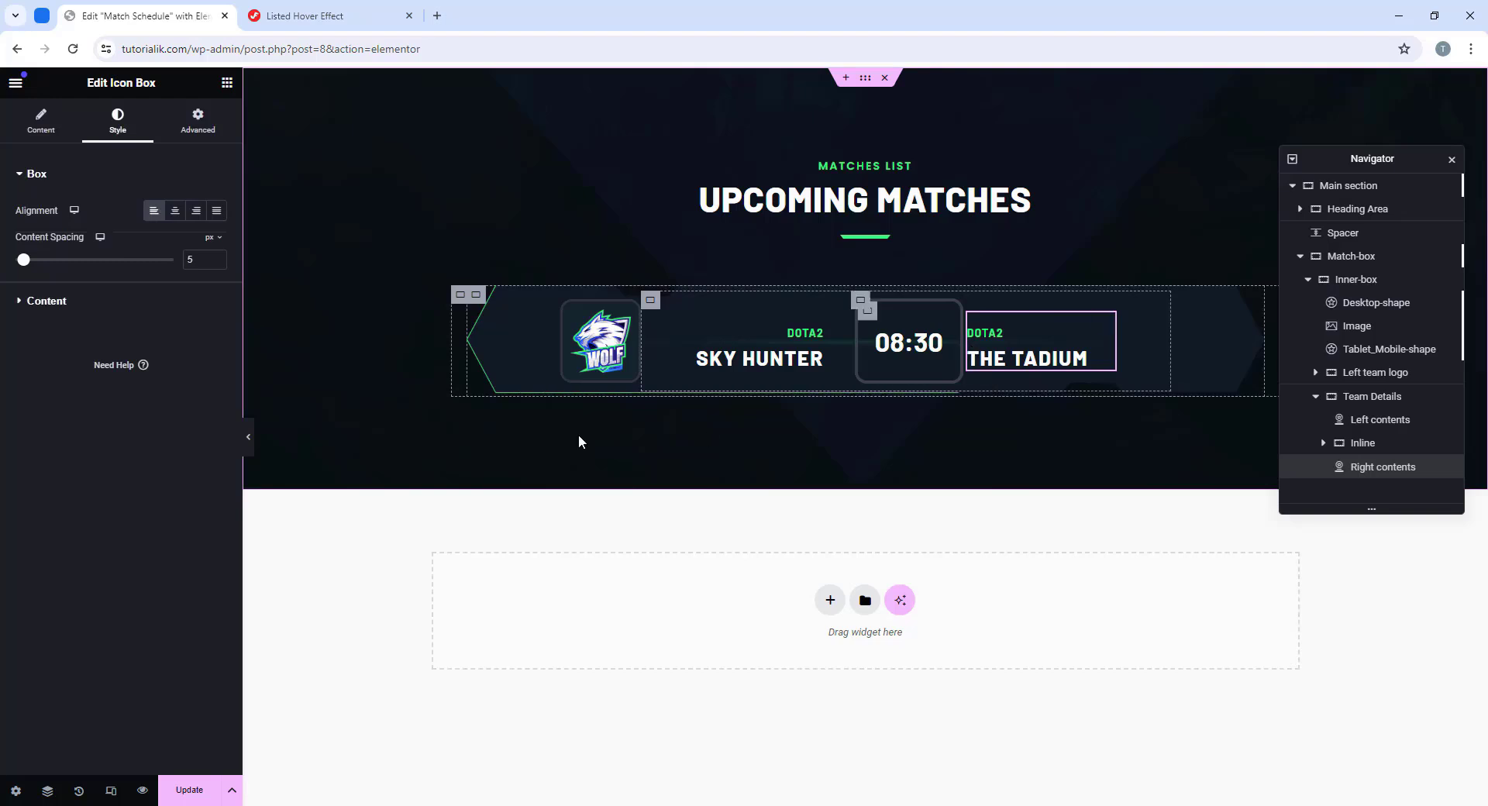
# Step: Set the Right contents icon box's right padding to 0 and its left padding to 35 px
pyautogui.click(199, 128)
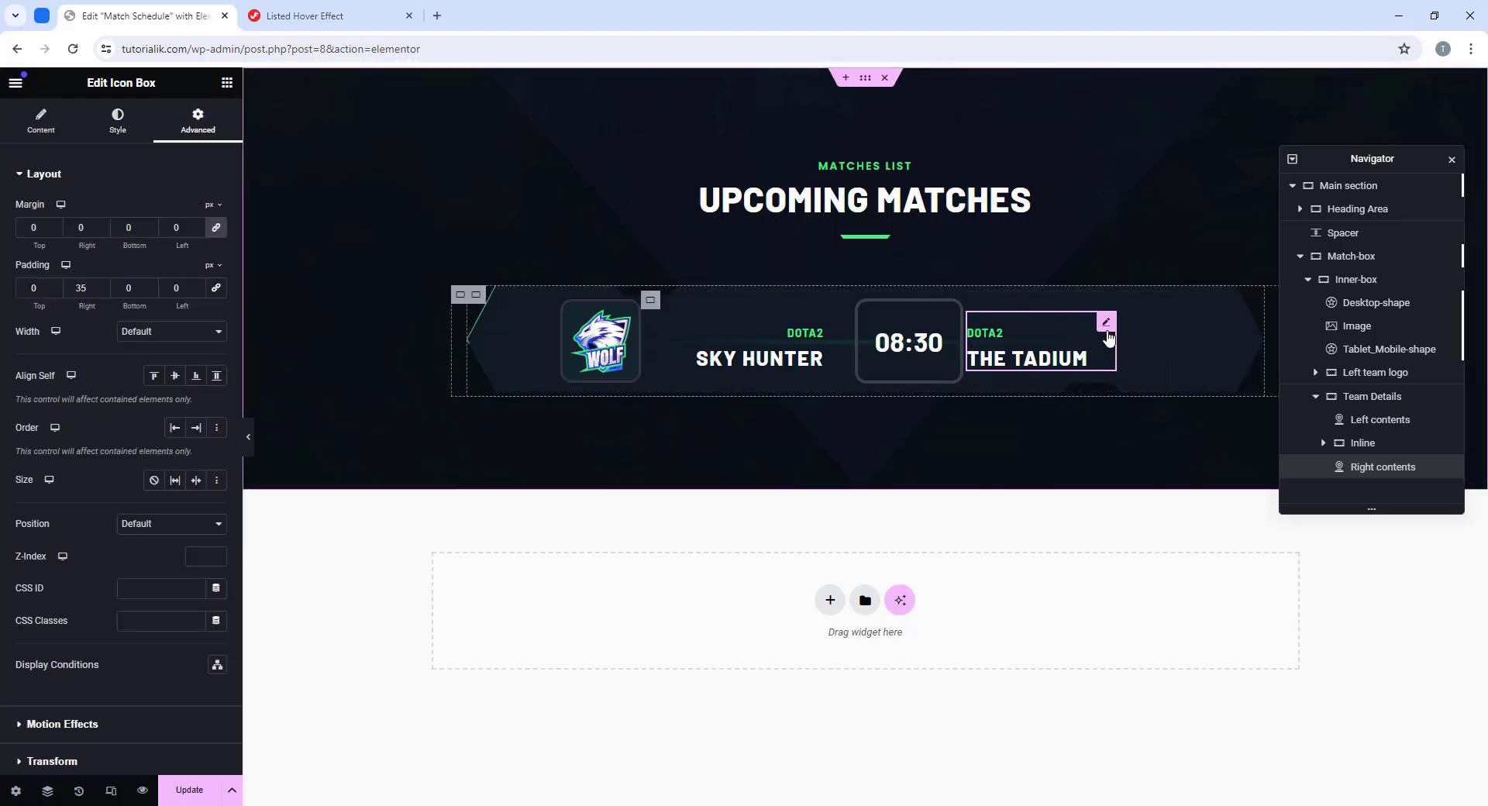
pyautogui.write('0')
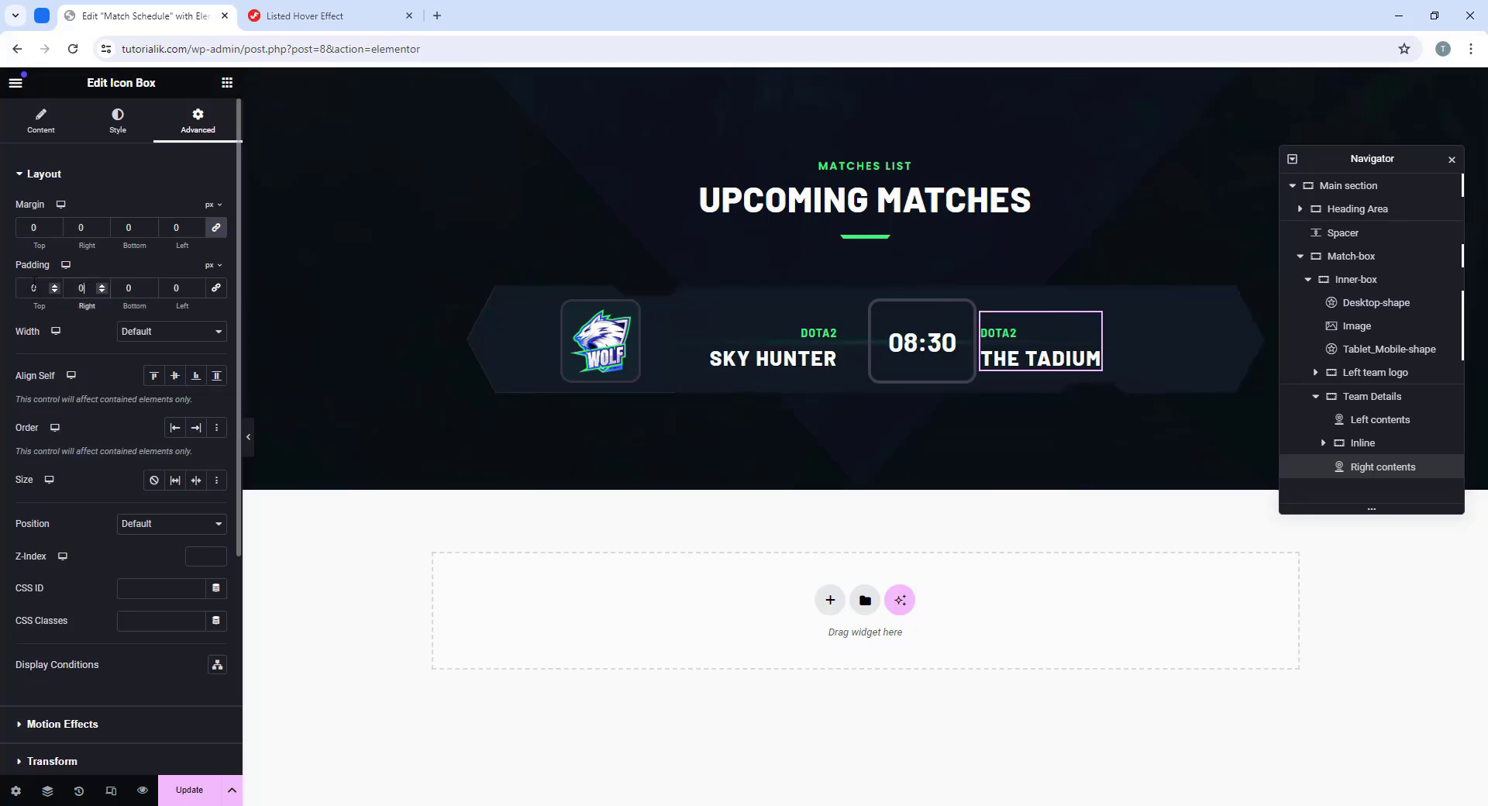
pyautogui.click(177, 288)
pyautogui.write('35')
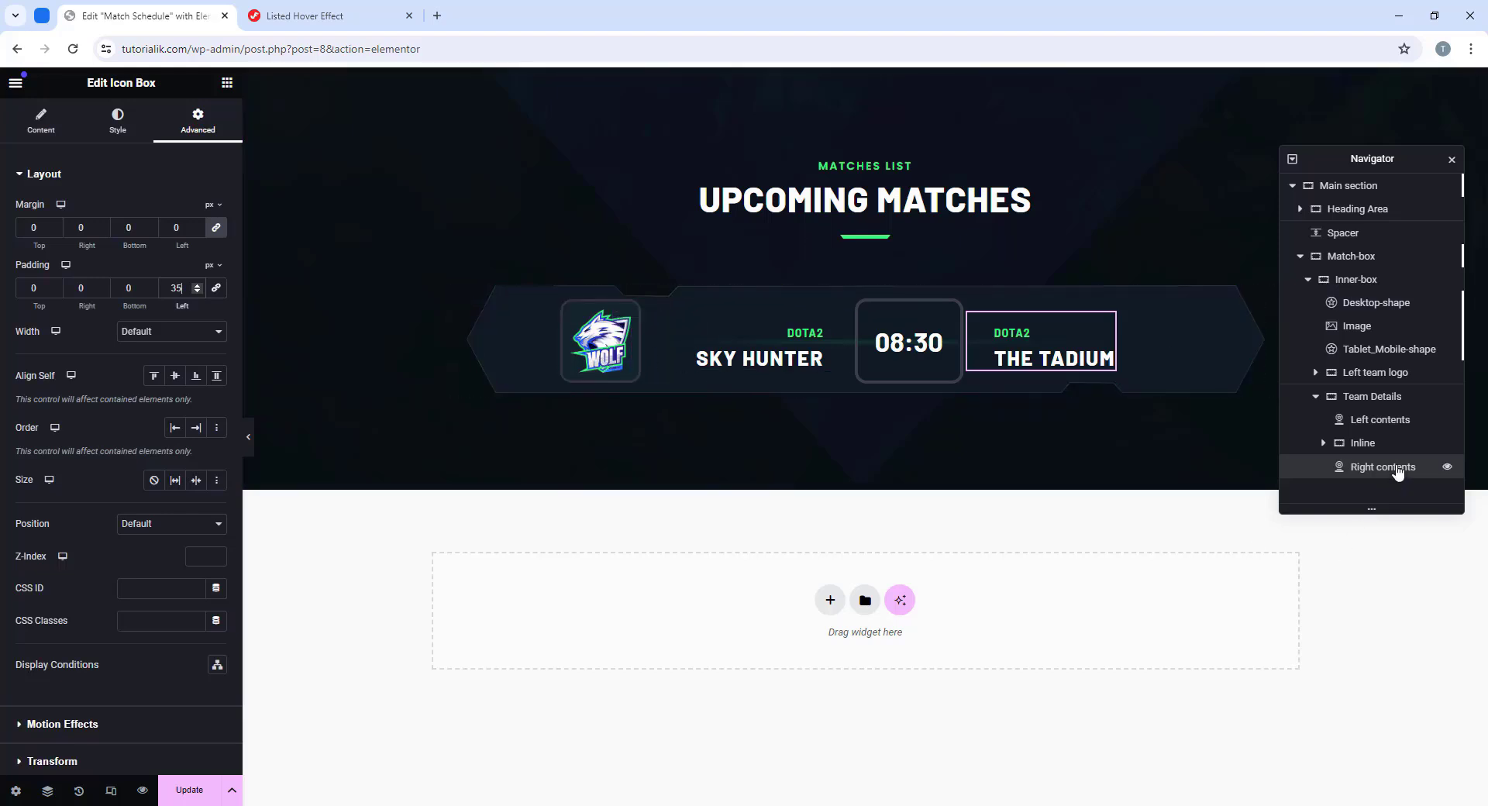
# Step: Duplicate the Left team logo container, rename the copy Right team logo, and move it below Right contents
pyautogui.click(1370, 371)
pyautogui.rightClick(1366, 376)
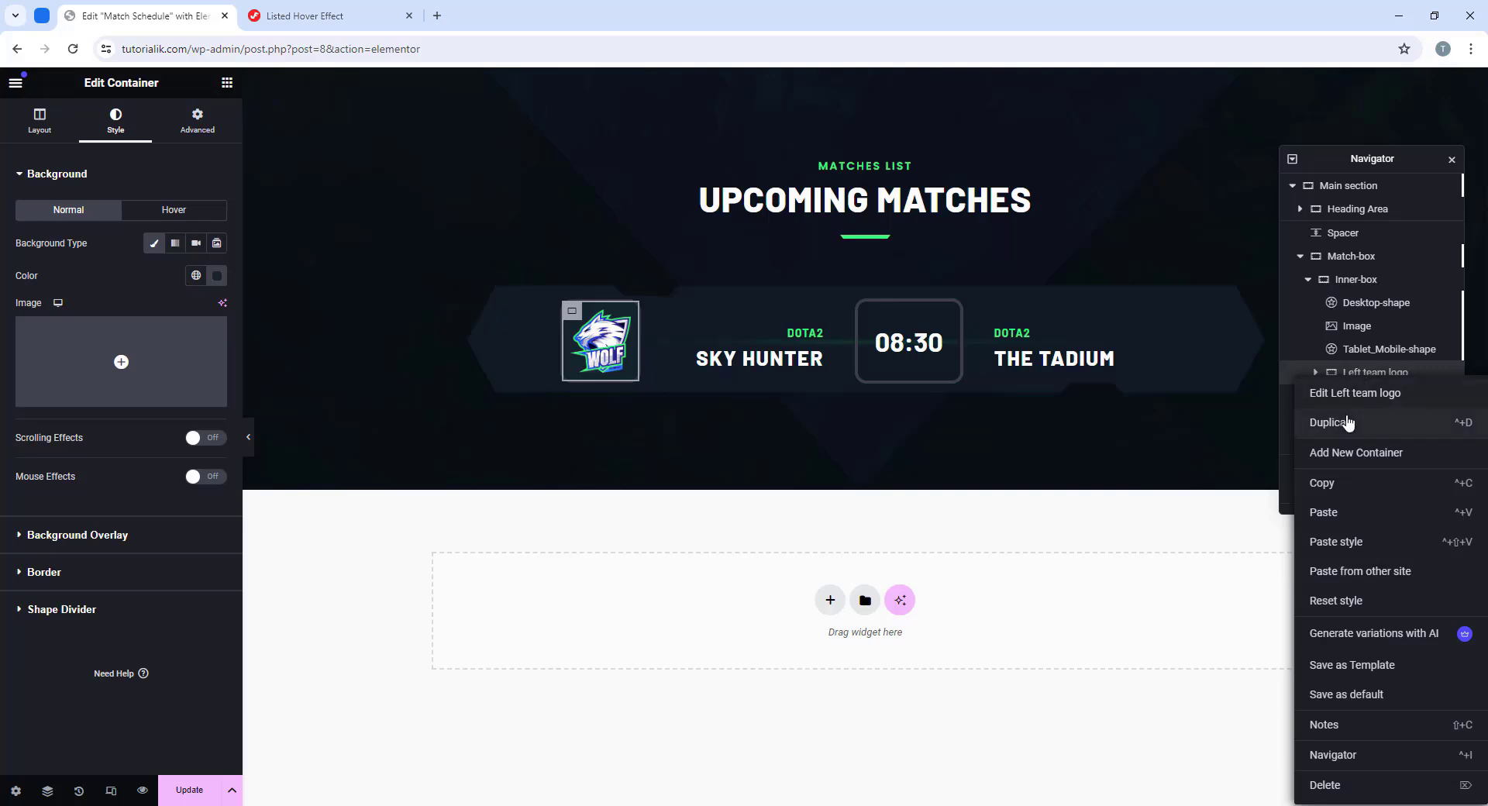
pyautogui.click(1346, 421)
pyautogui.doubleClick(1364, 398)
pyautogui.click(1365, 399)
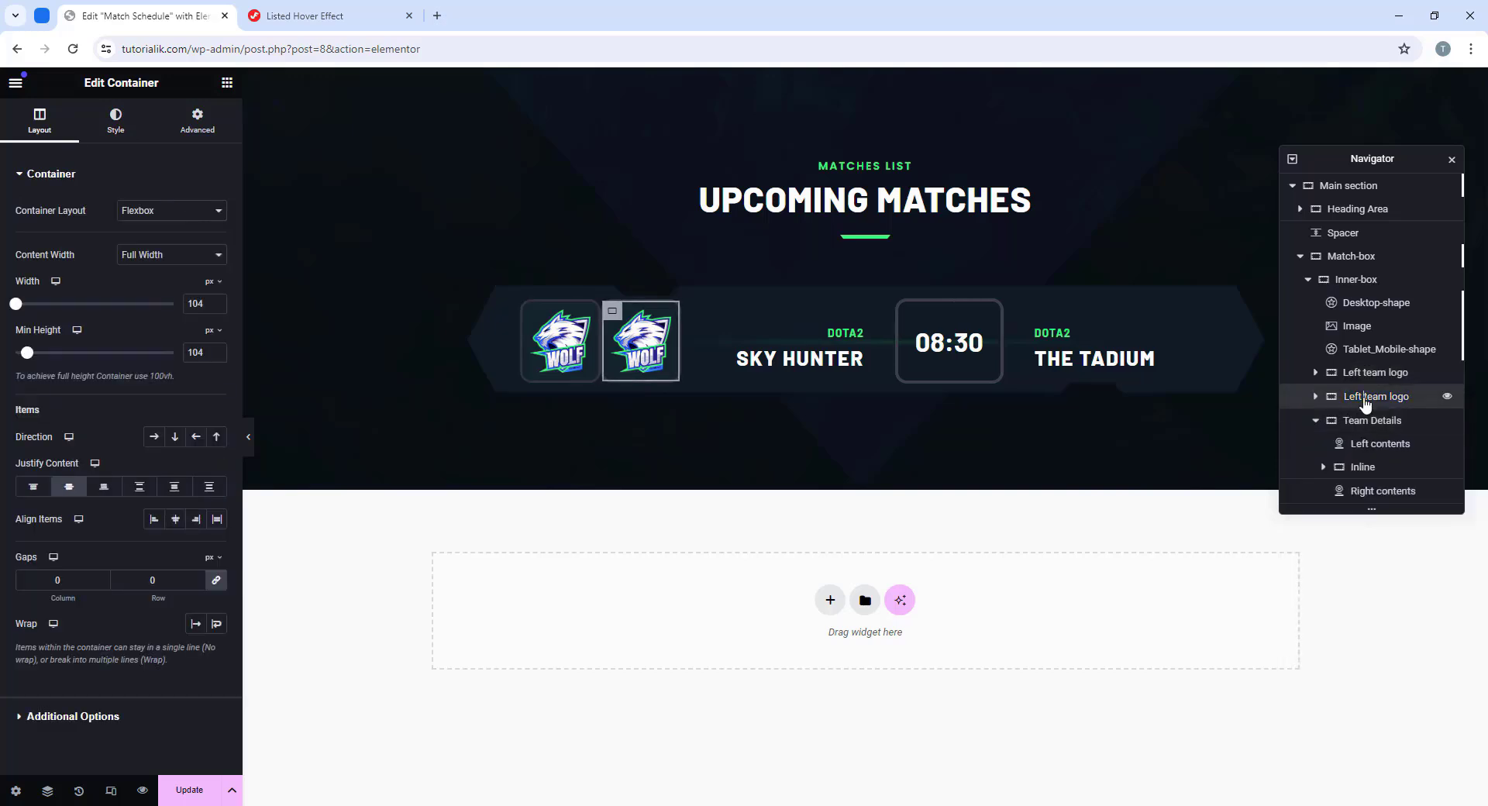
pyautogui.press('BackSpace')
pyautogui.press('BackSpace')
pyautogui.press('BackSpace')
pyautogui.press('BackSpace')
pyautogui.write('Right')
pyautogui.moveTo(1382, 403); pyautogui.dragTo(1372, 478)
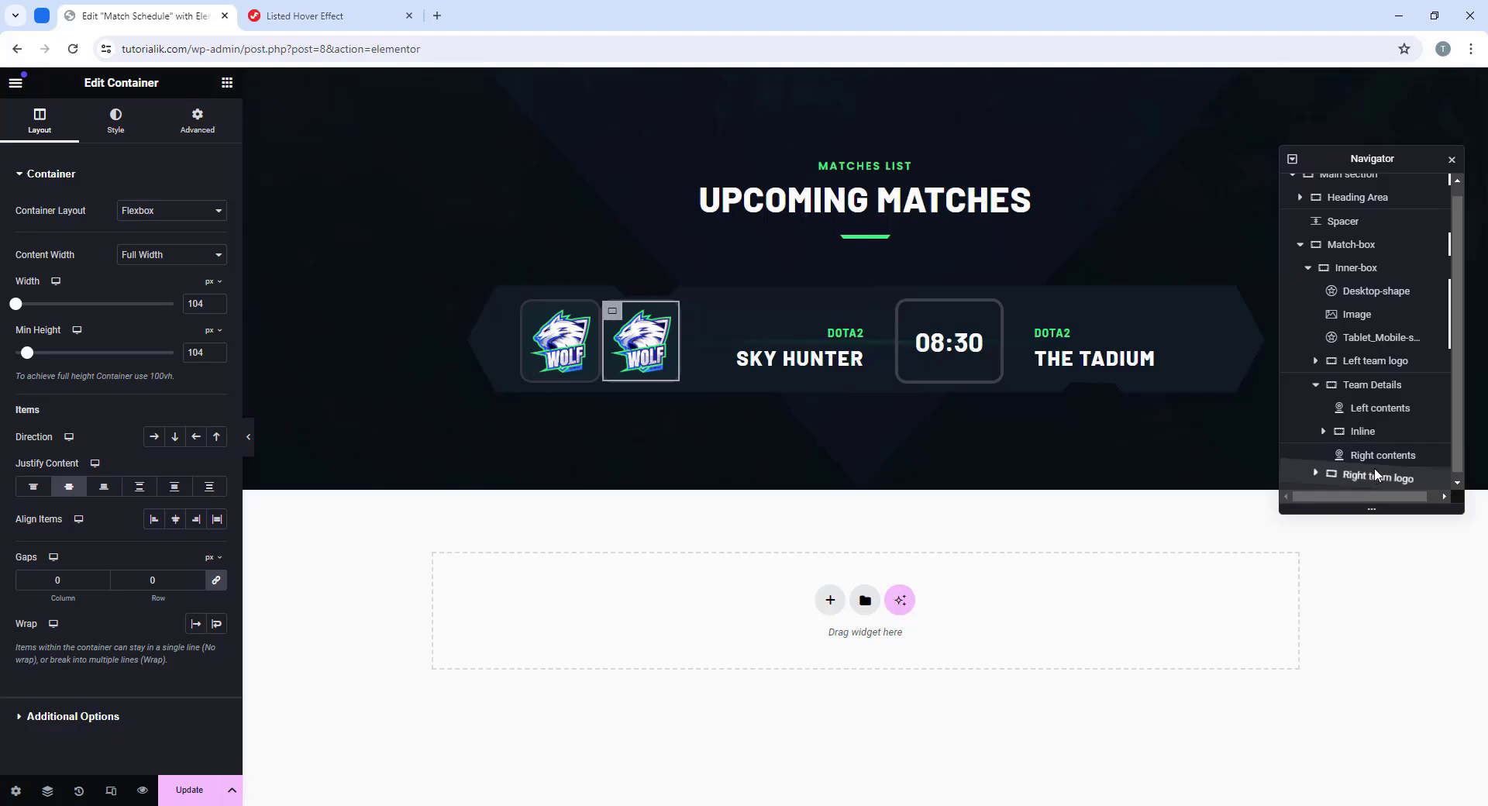
pyautogui.moveTo(1376, 475); pyautogui.dragTo(1377, 478)
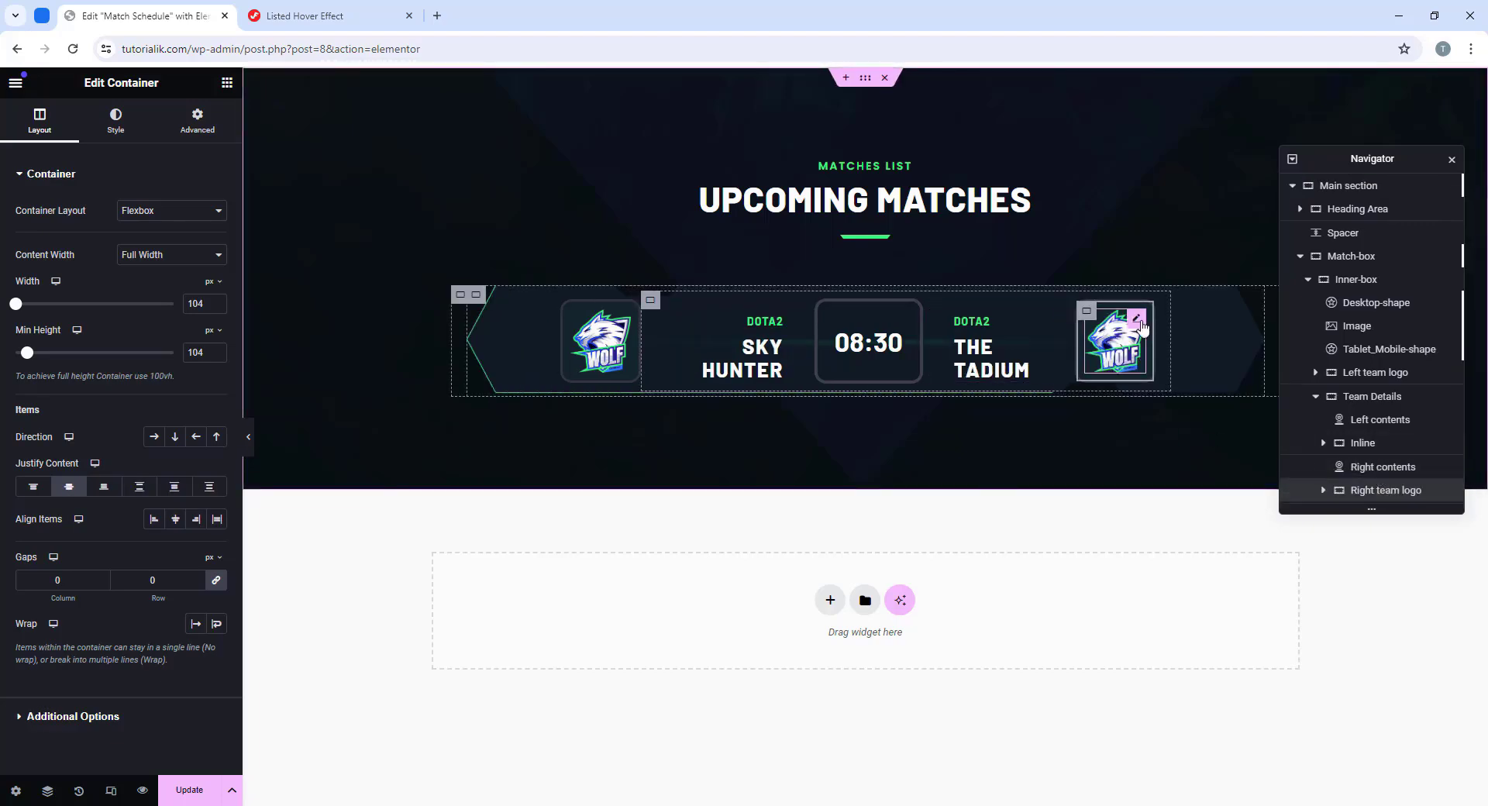
# Step: Replace the image in the Right team logo container with team_vs02.png from the media library
pyautogui.click(1138, 319)
pyautogui.click(114, 290)
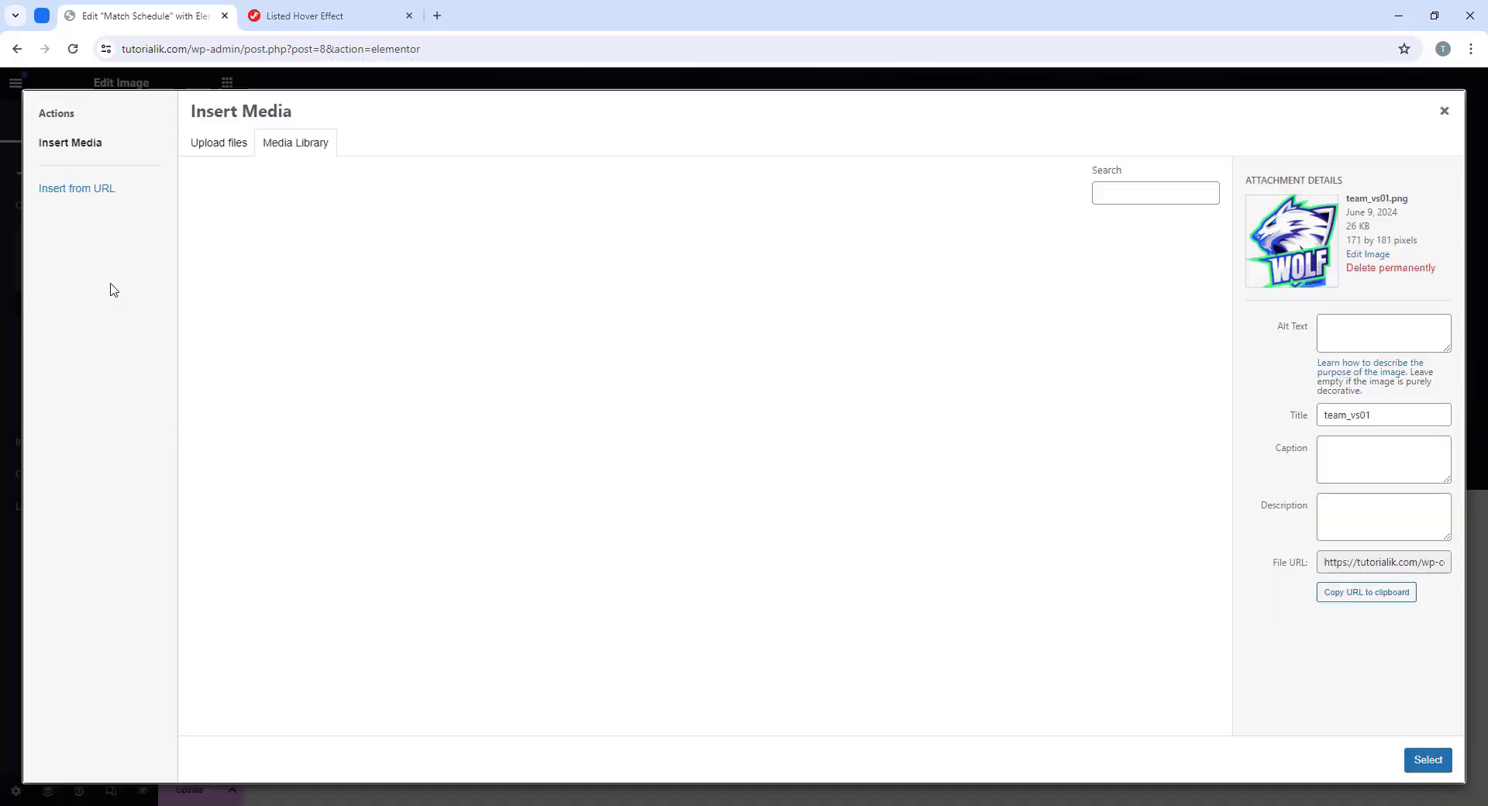
pyautogui.click(967, 270)
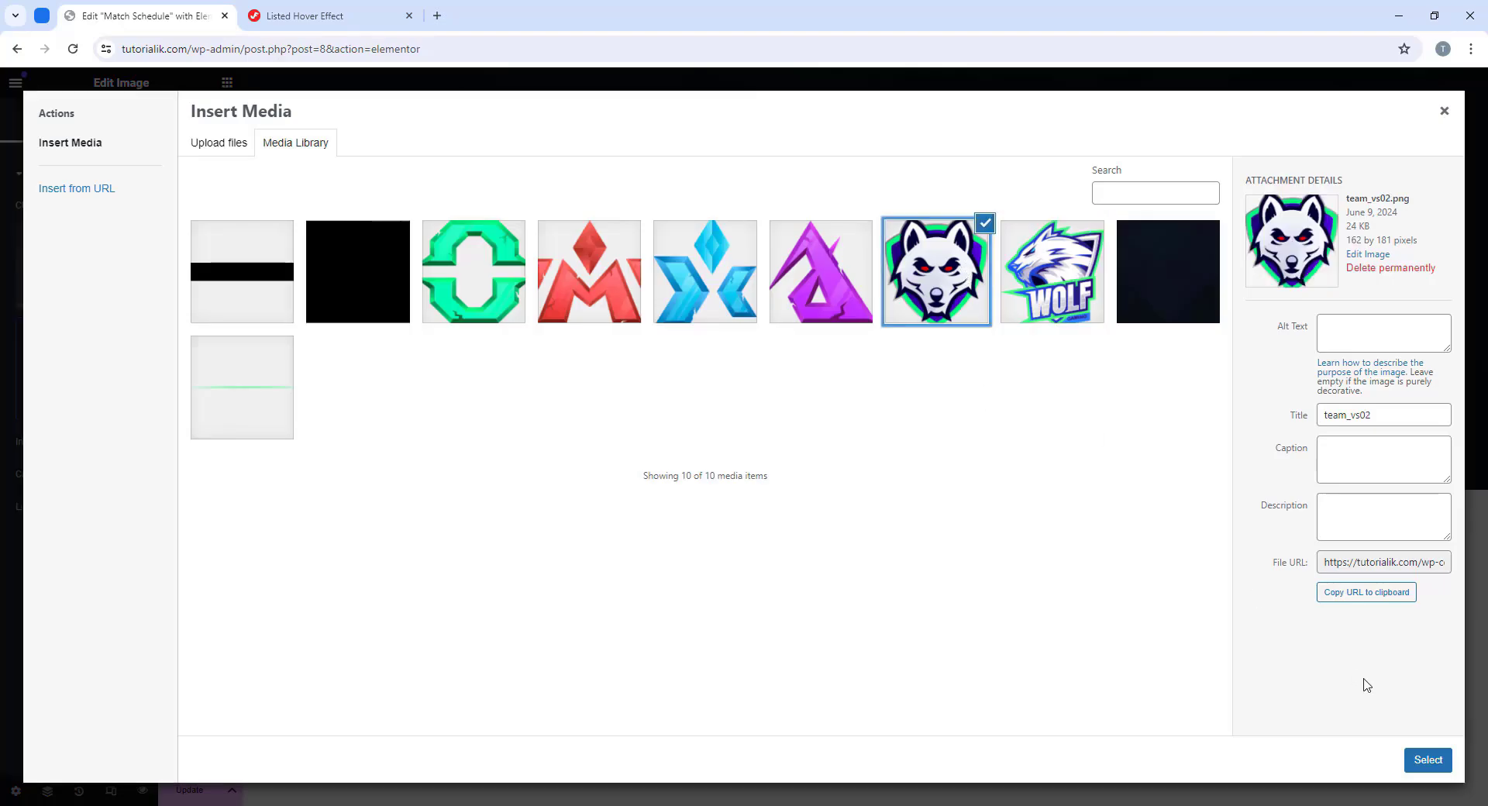
pyautogui.click(1427, 759)
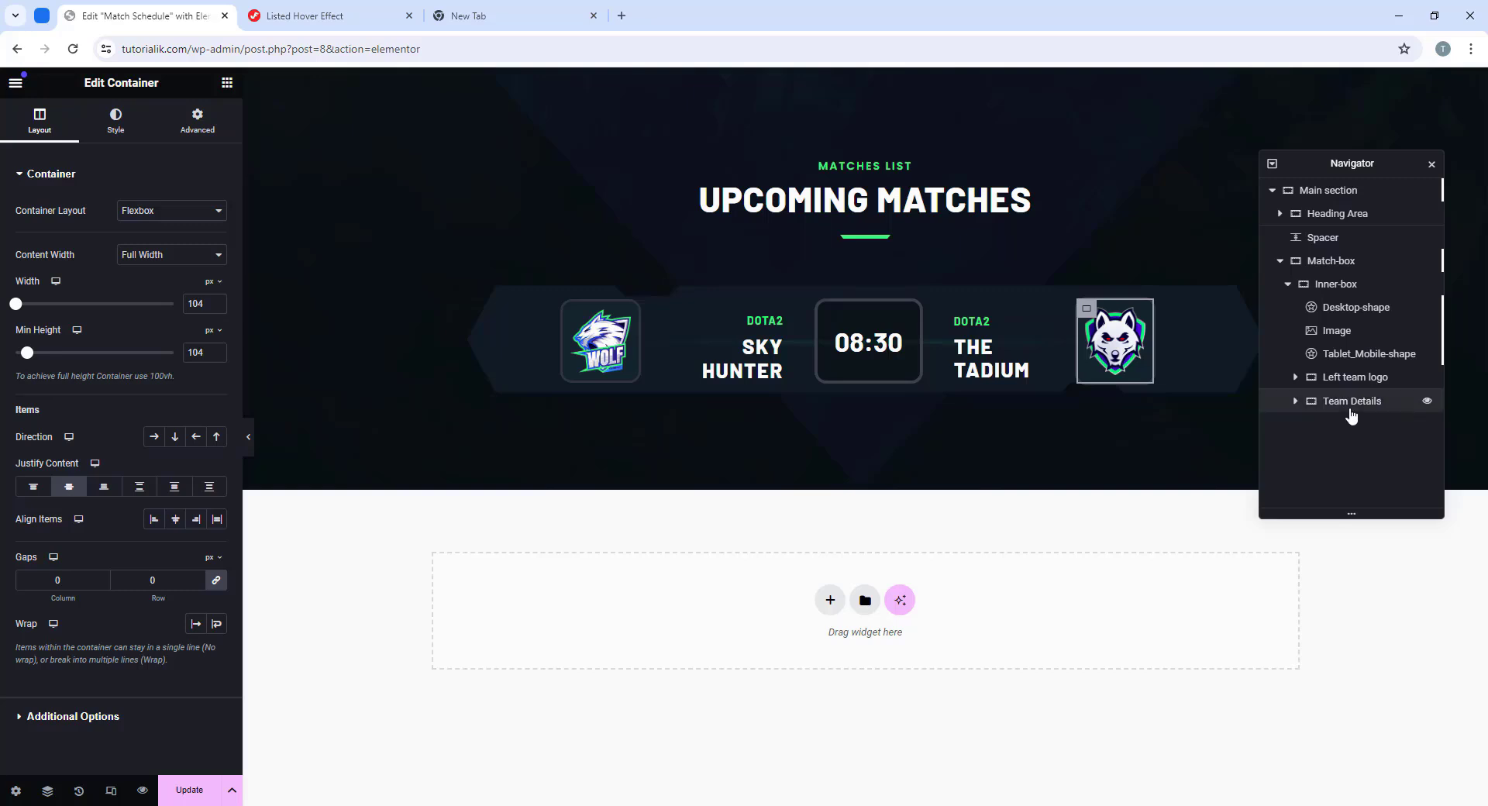
# Step: Move the Right team logo container out of Team Details so it follows Team Details directly inside Inner-box
pyautogui.click(1294, 401)
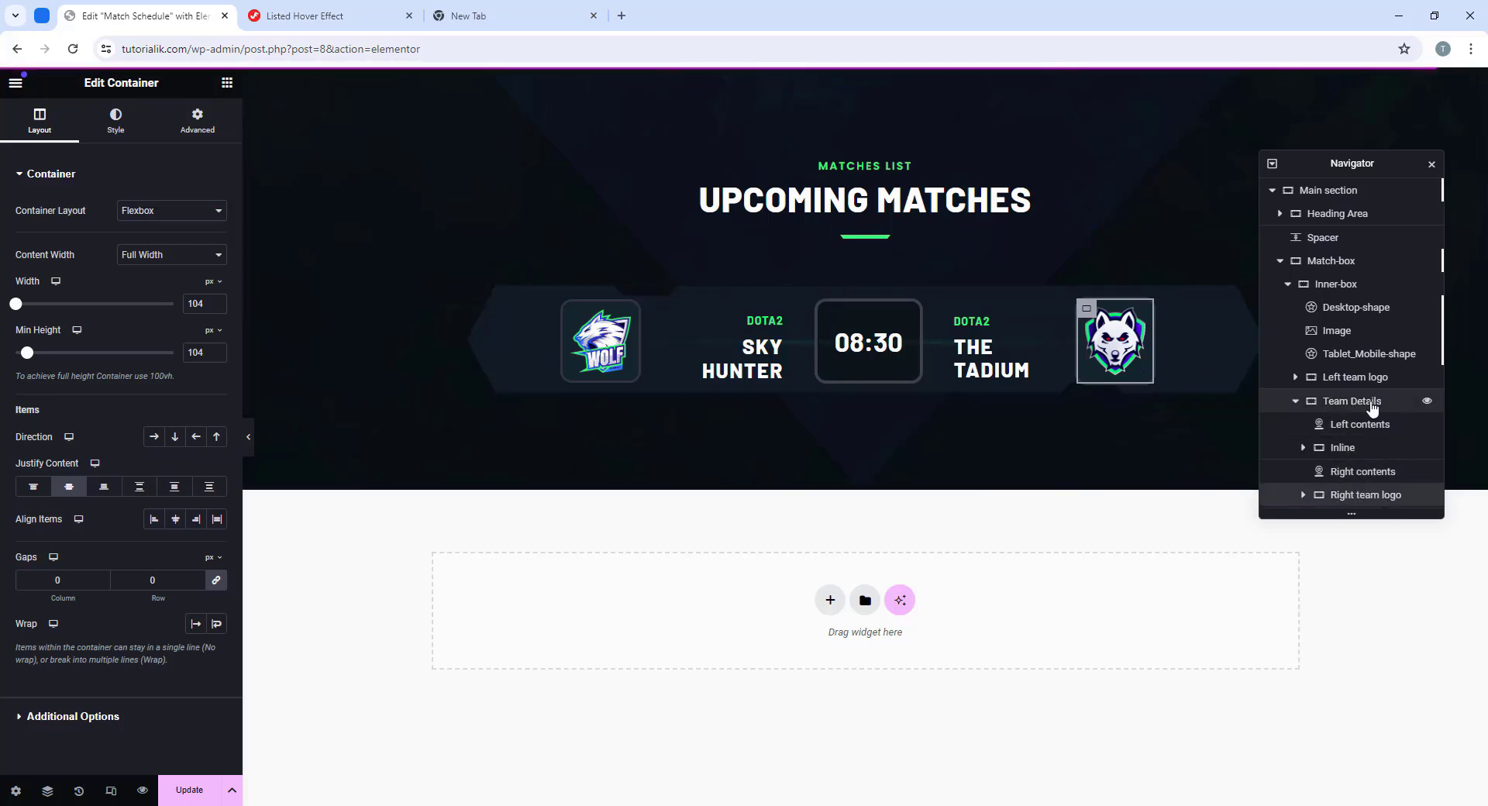
pyautogui.moveTo(1364, 495); pyautogui.dragTo(1377, 393)
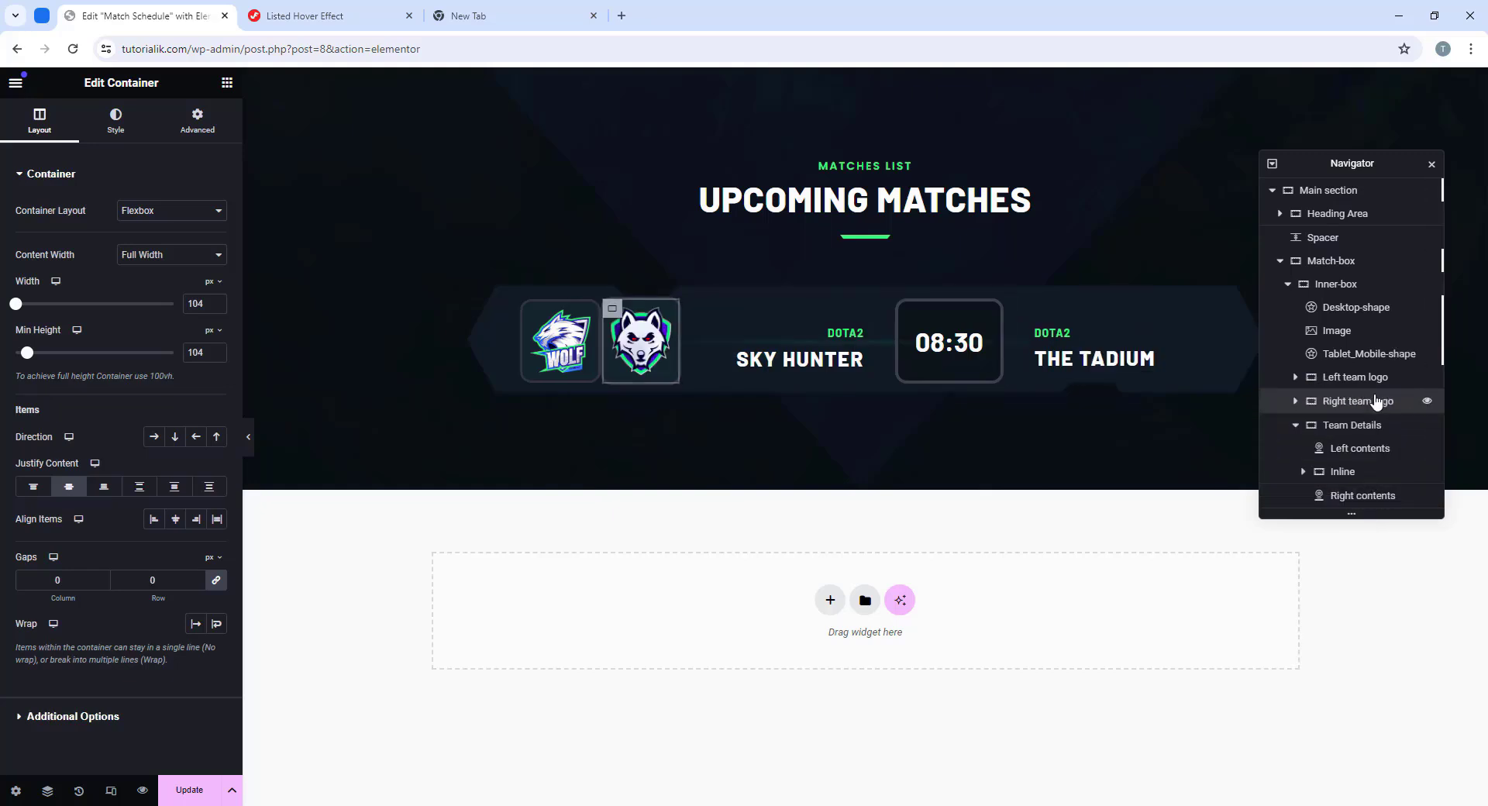
pyautogui.click(1294, 425)
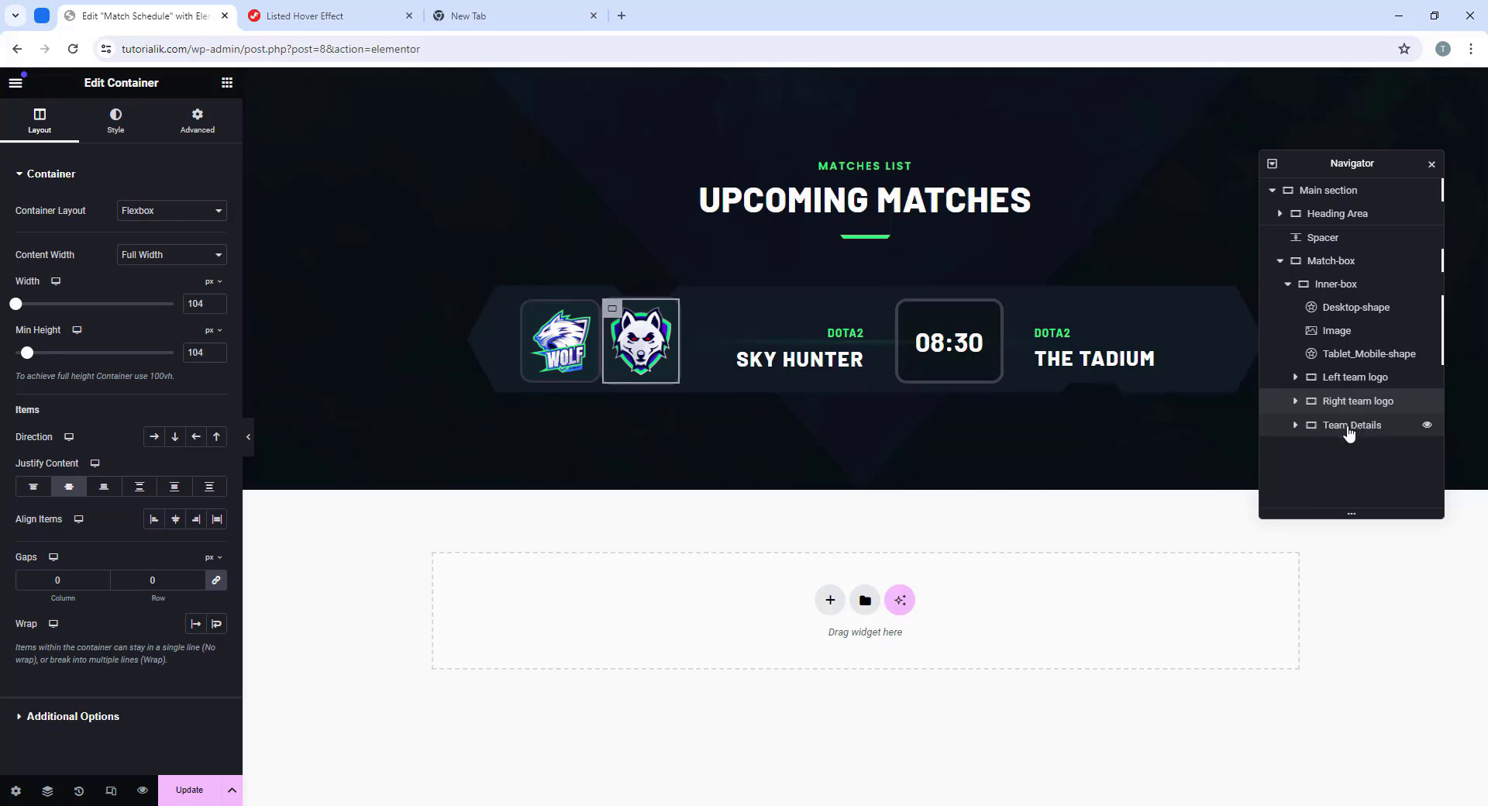
pyautogui.moveTo(1346, 433); pyautogui.dragTo(1361, 399)
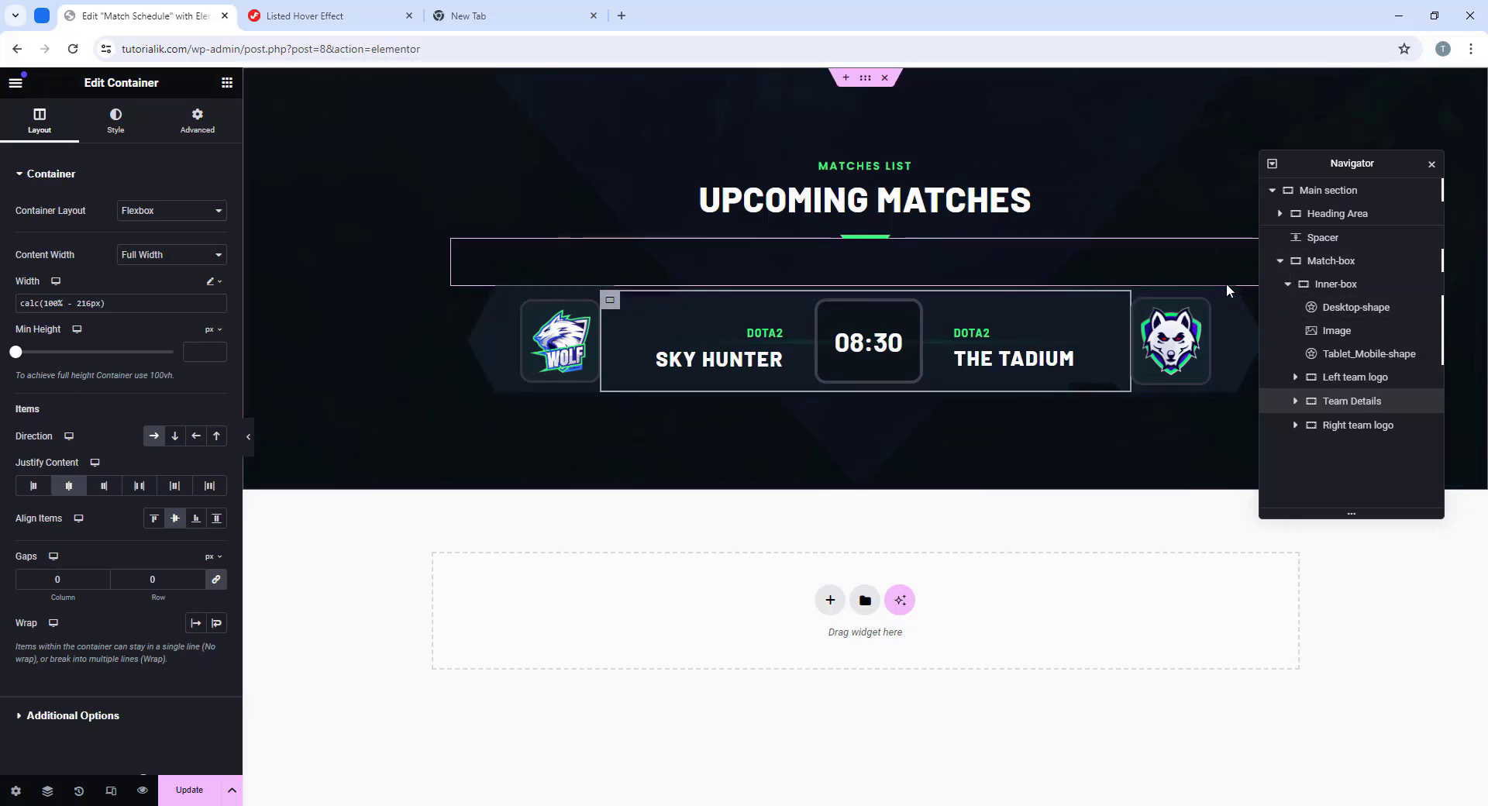
# Step: Add a new container after Inner-box inside Match-box and rename it Date & Time
pyautogui.click(1336, 293)
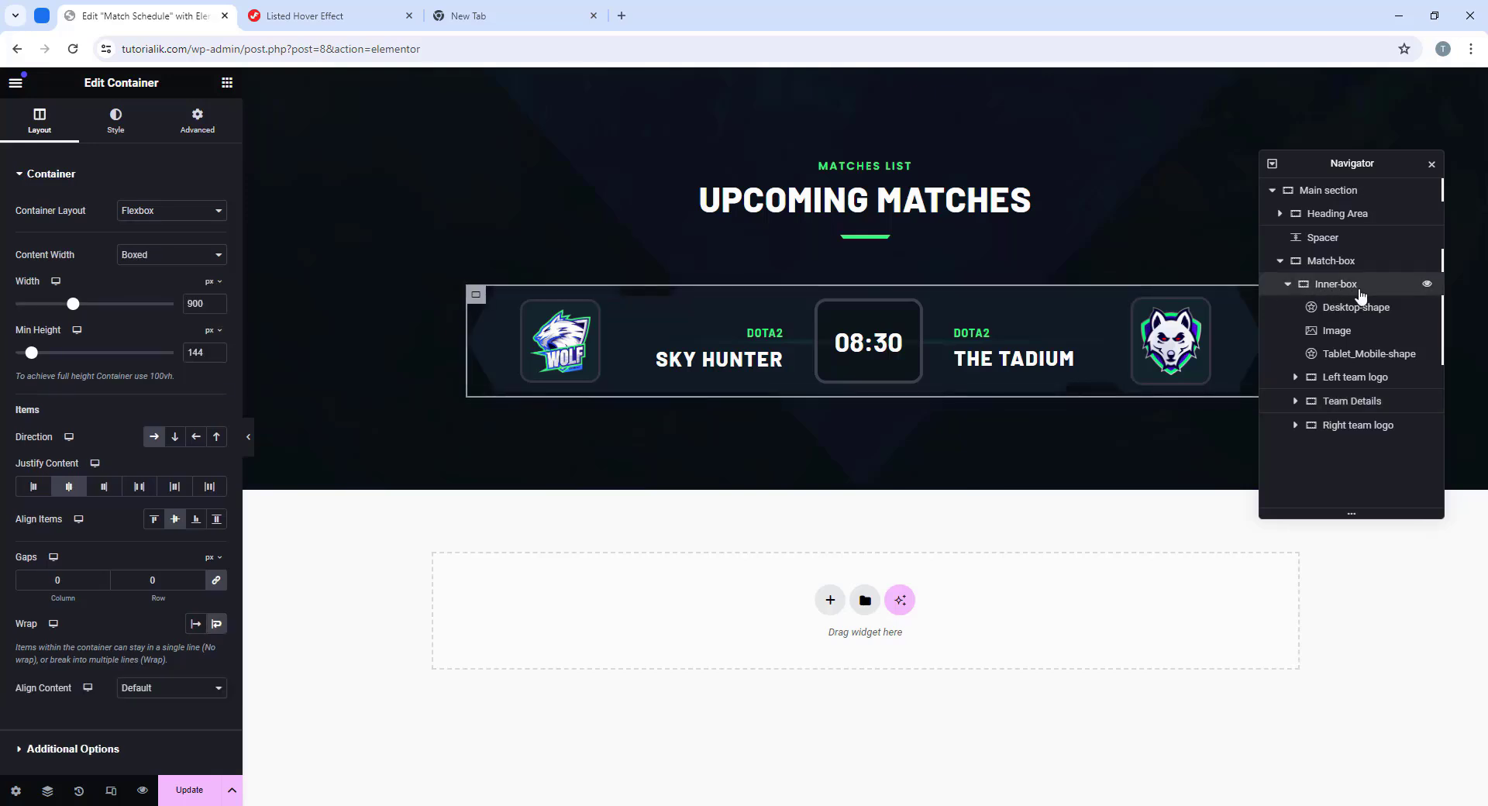
pyautogui.click(1290, 285)
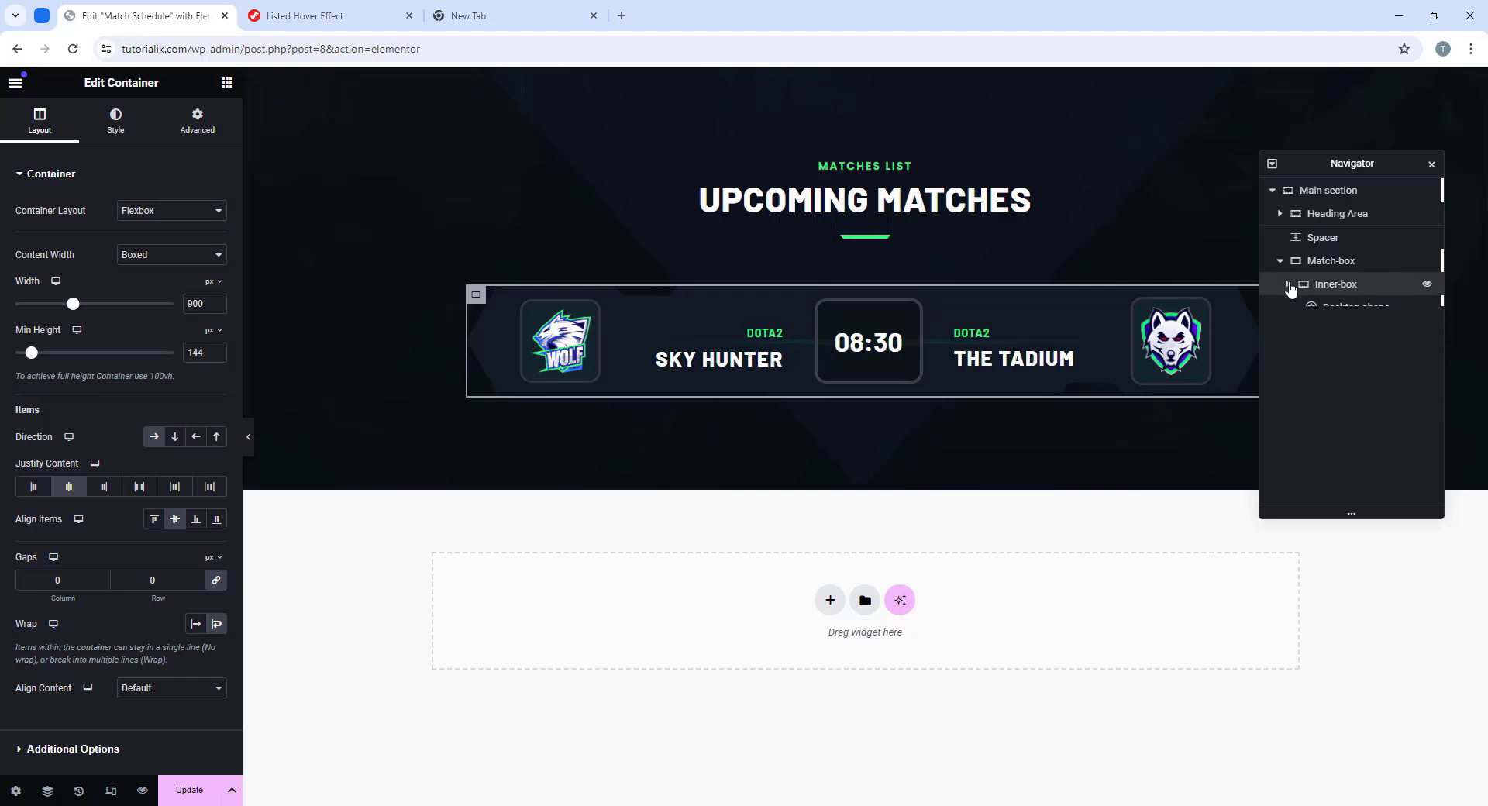
pyautogui.rightClick(1333, 285)
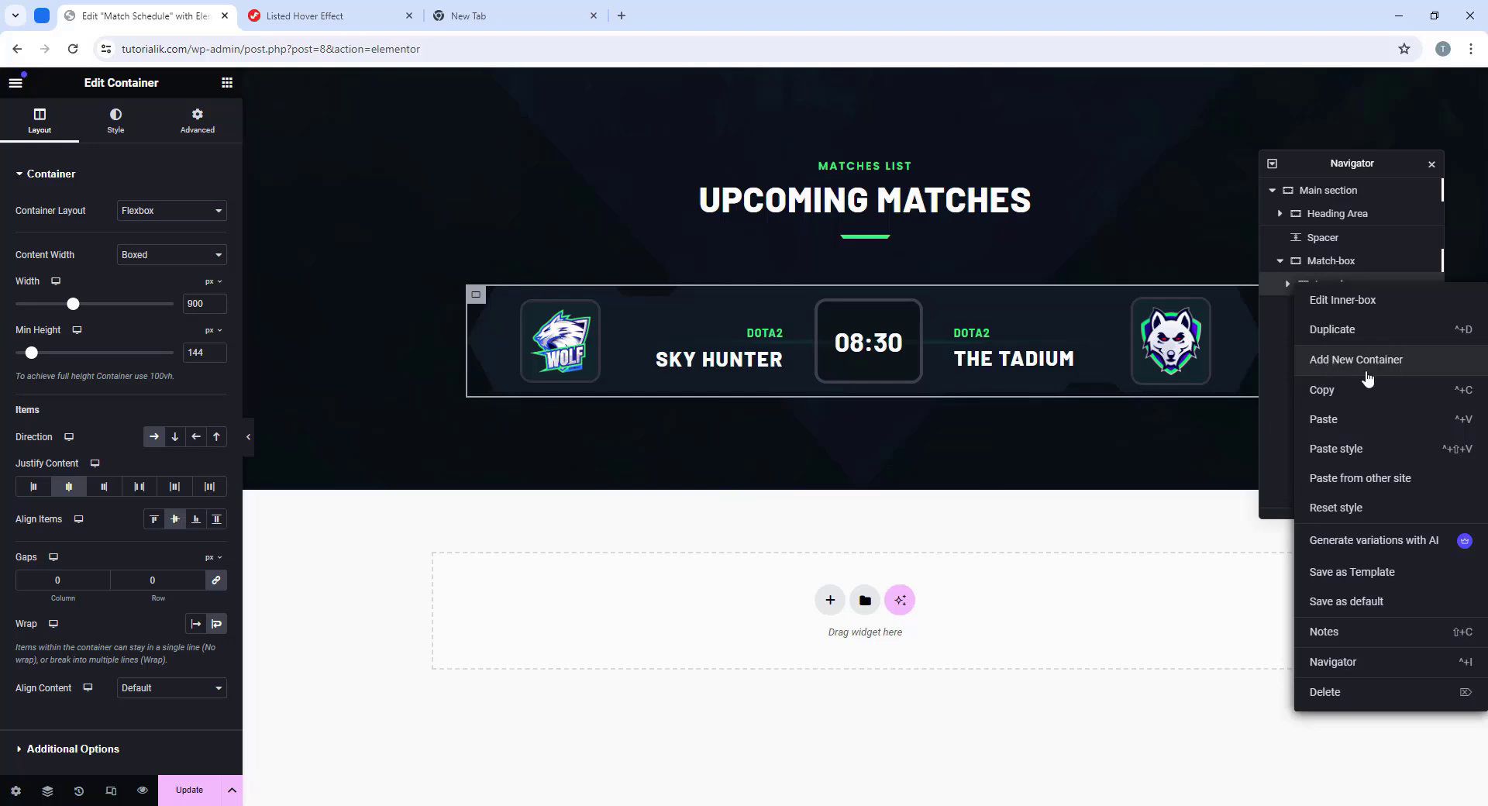
pyautogui.click(1341, 369)
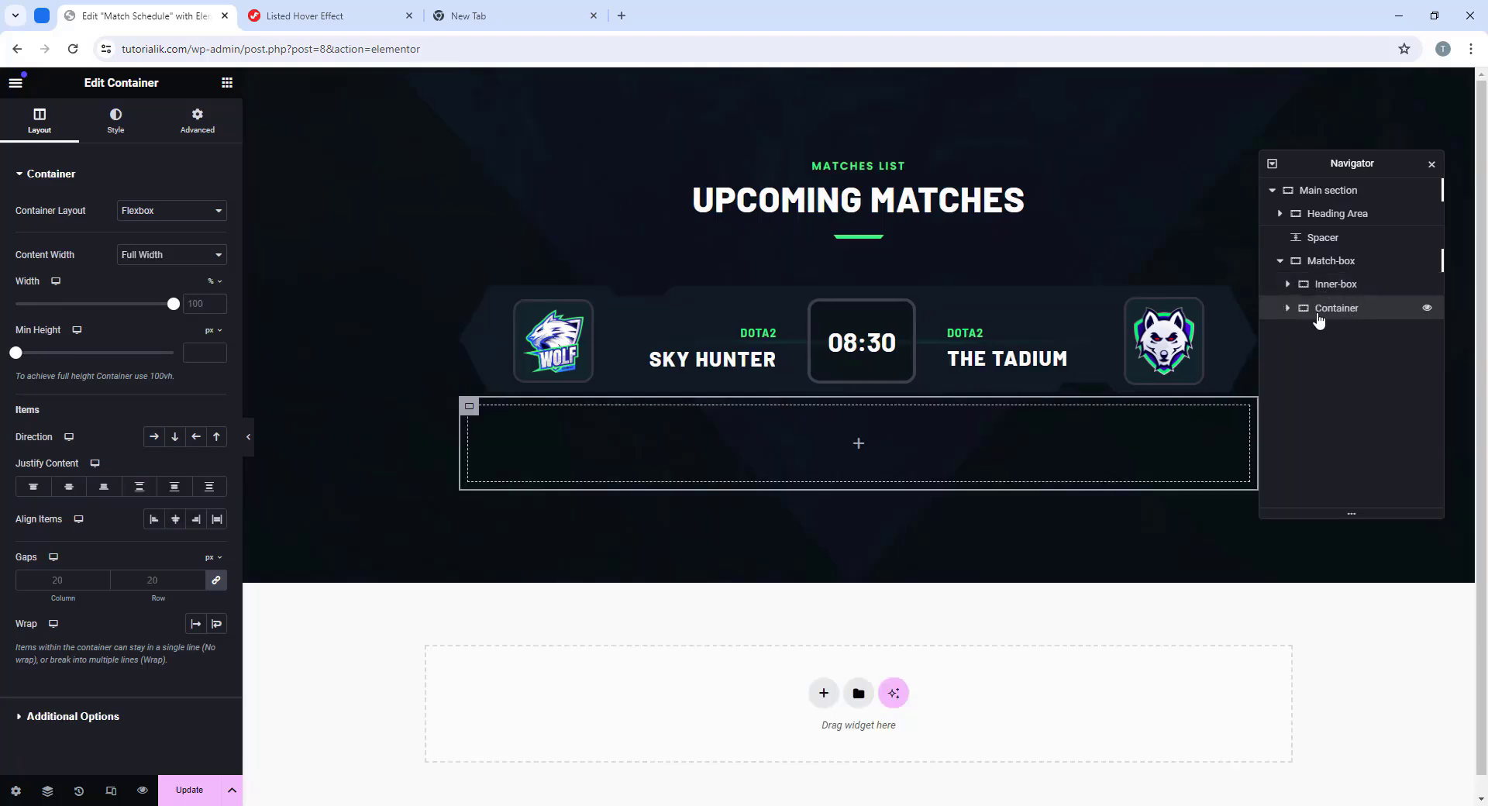
pyautogui.doubleClick(1336, 310)
pyautogui.write('Date & Time')
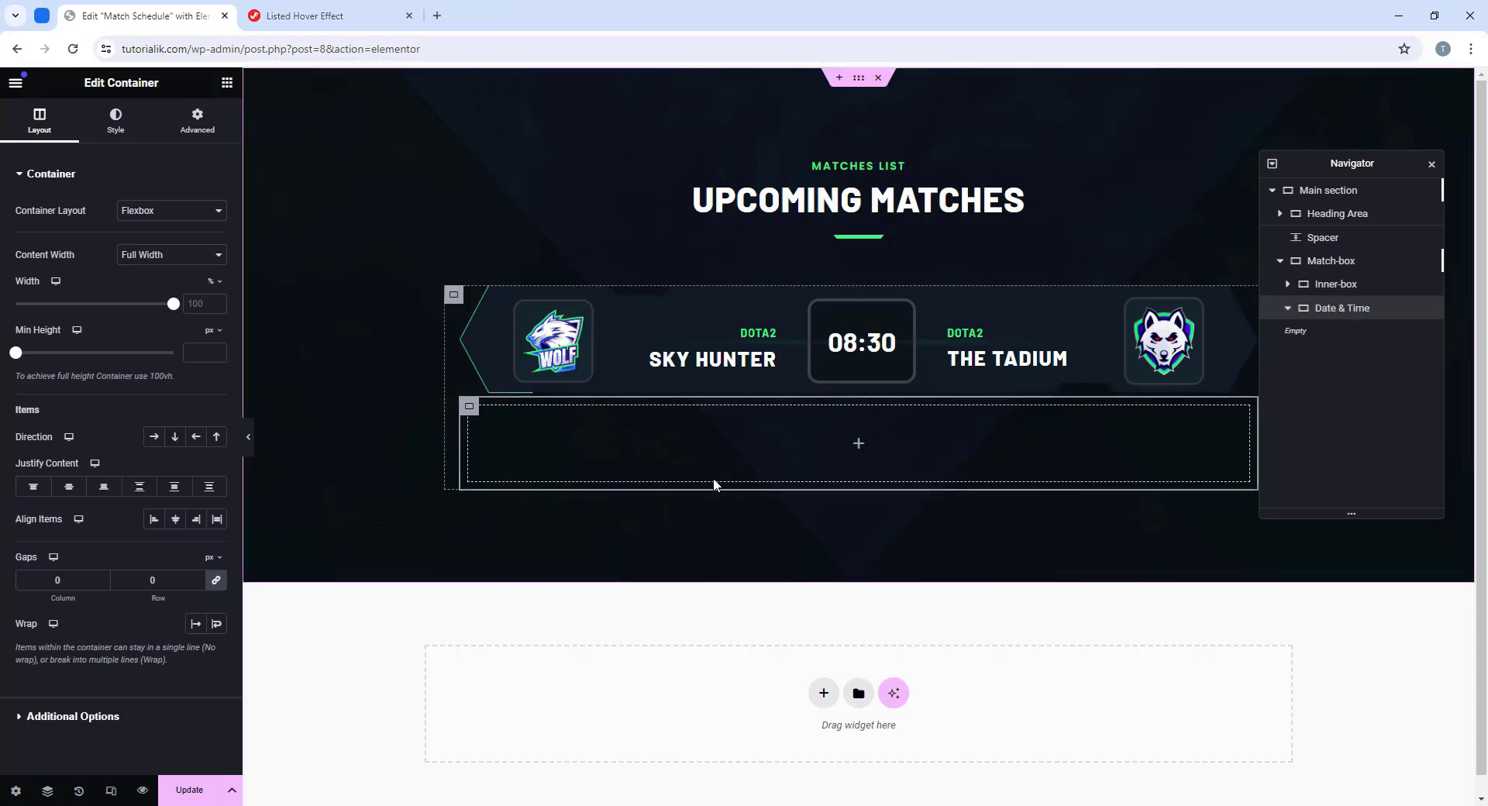
# Step: Make the Date & Time container boxed, 287 px wide with a 24 px minimum height, and justify its content to the center
pyautogui.click(168, 255)
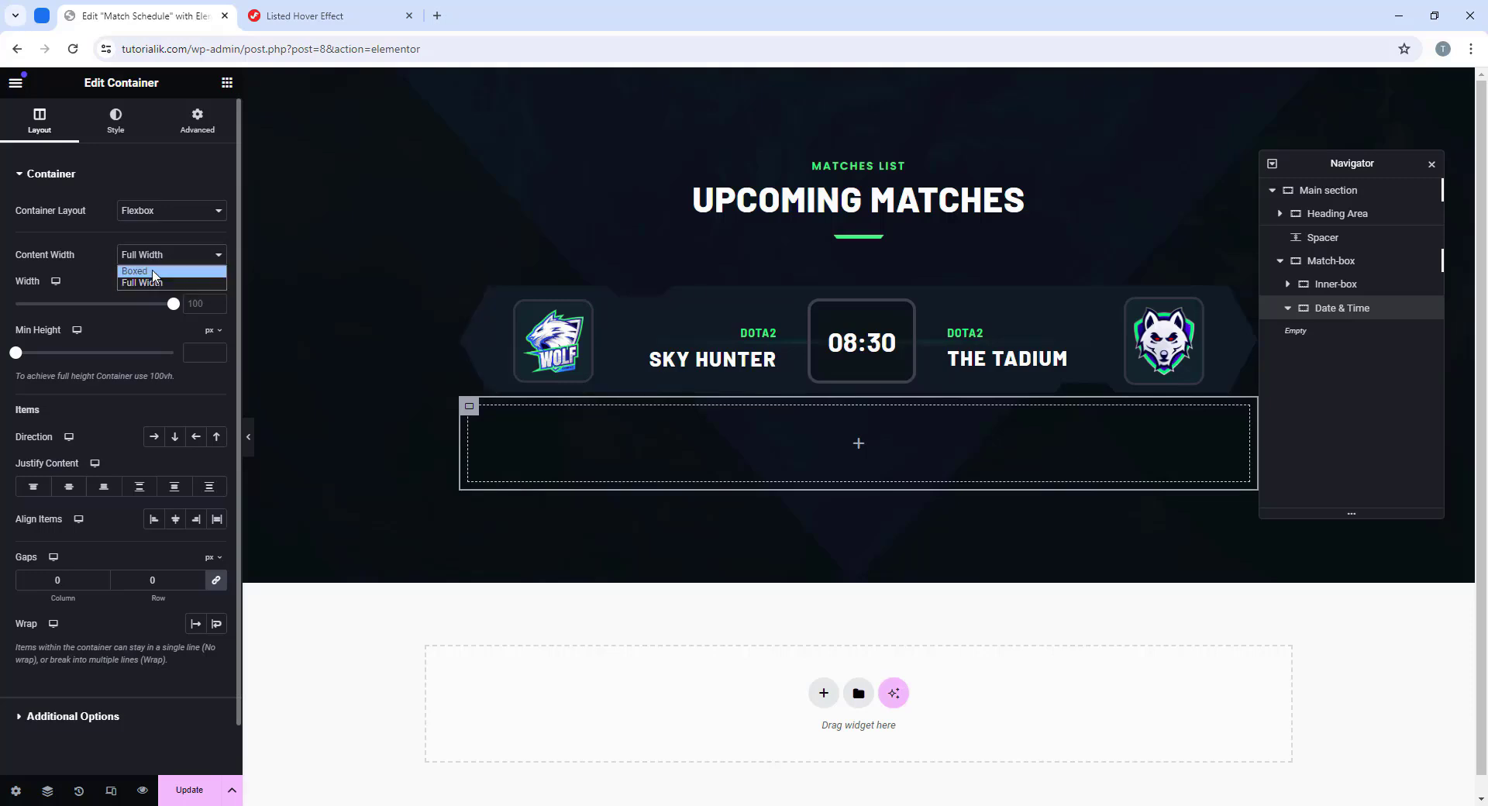
pyautogui.click(153, 268)
pyautogui.click(211, 284)
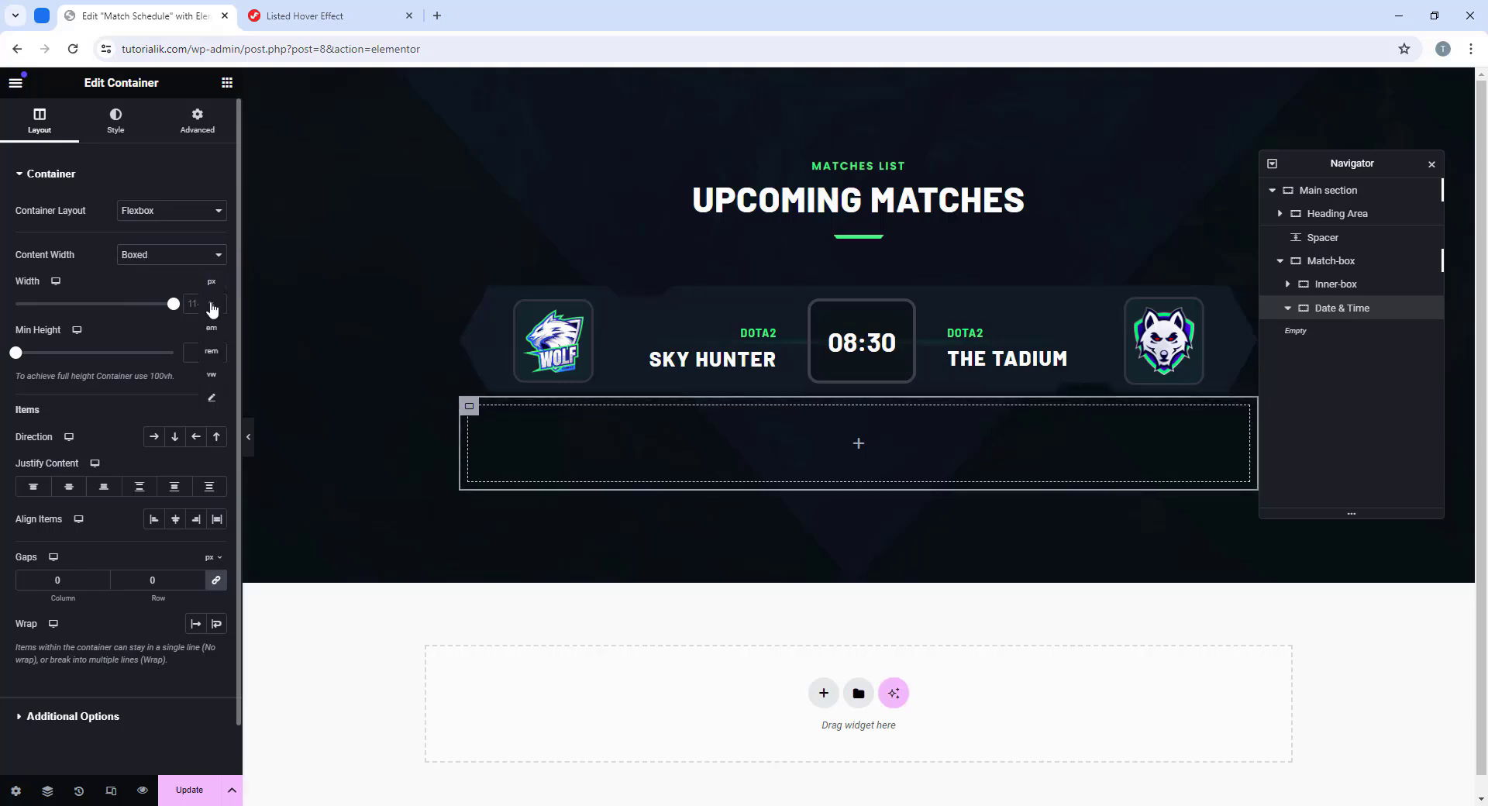
pyautogui.click(206, 287)
pyautogui.click(195, 304)
pyautogui.write('287')
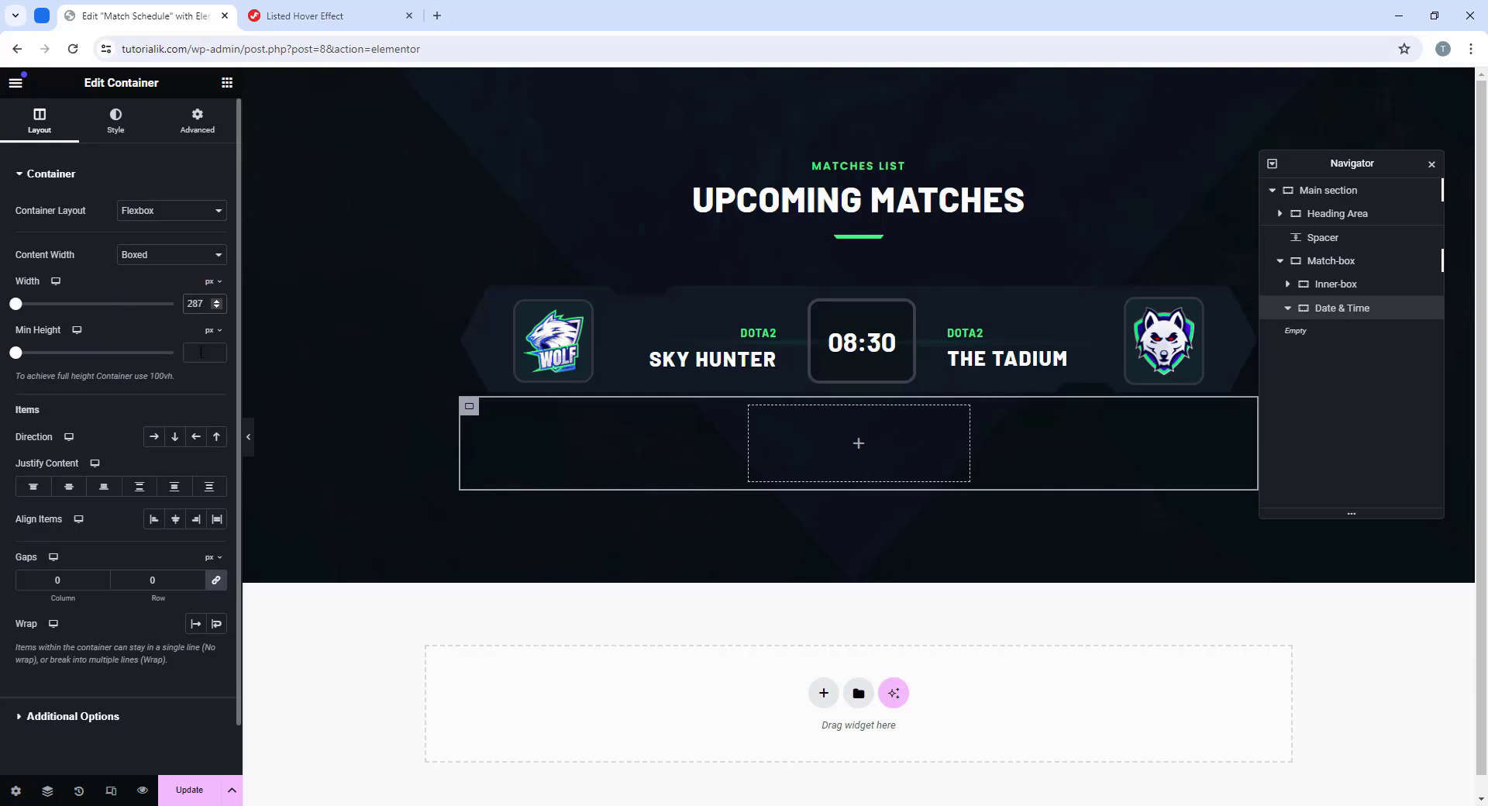
pyautogui.write('24')
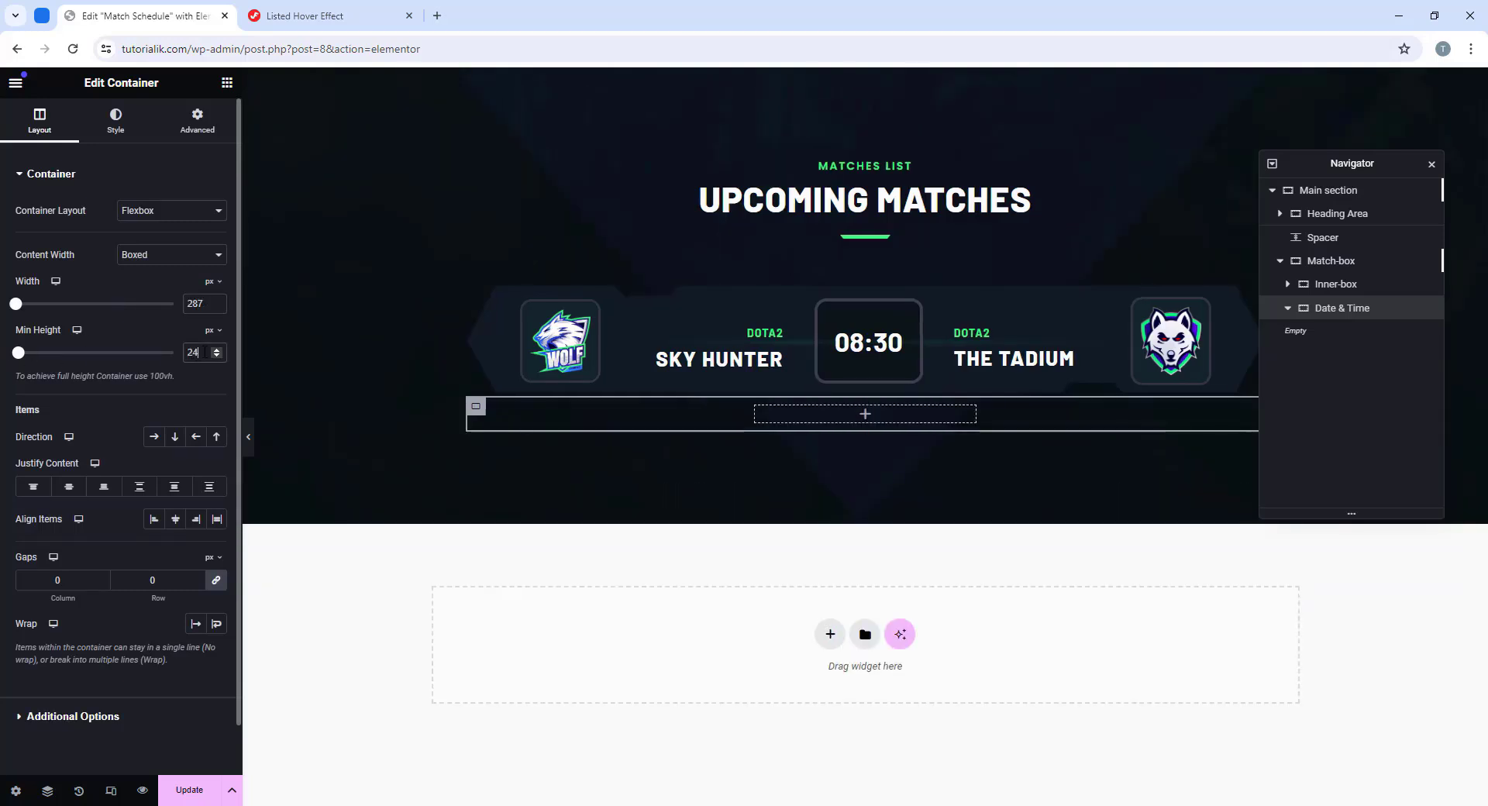
pyautogui.click(69, 485)
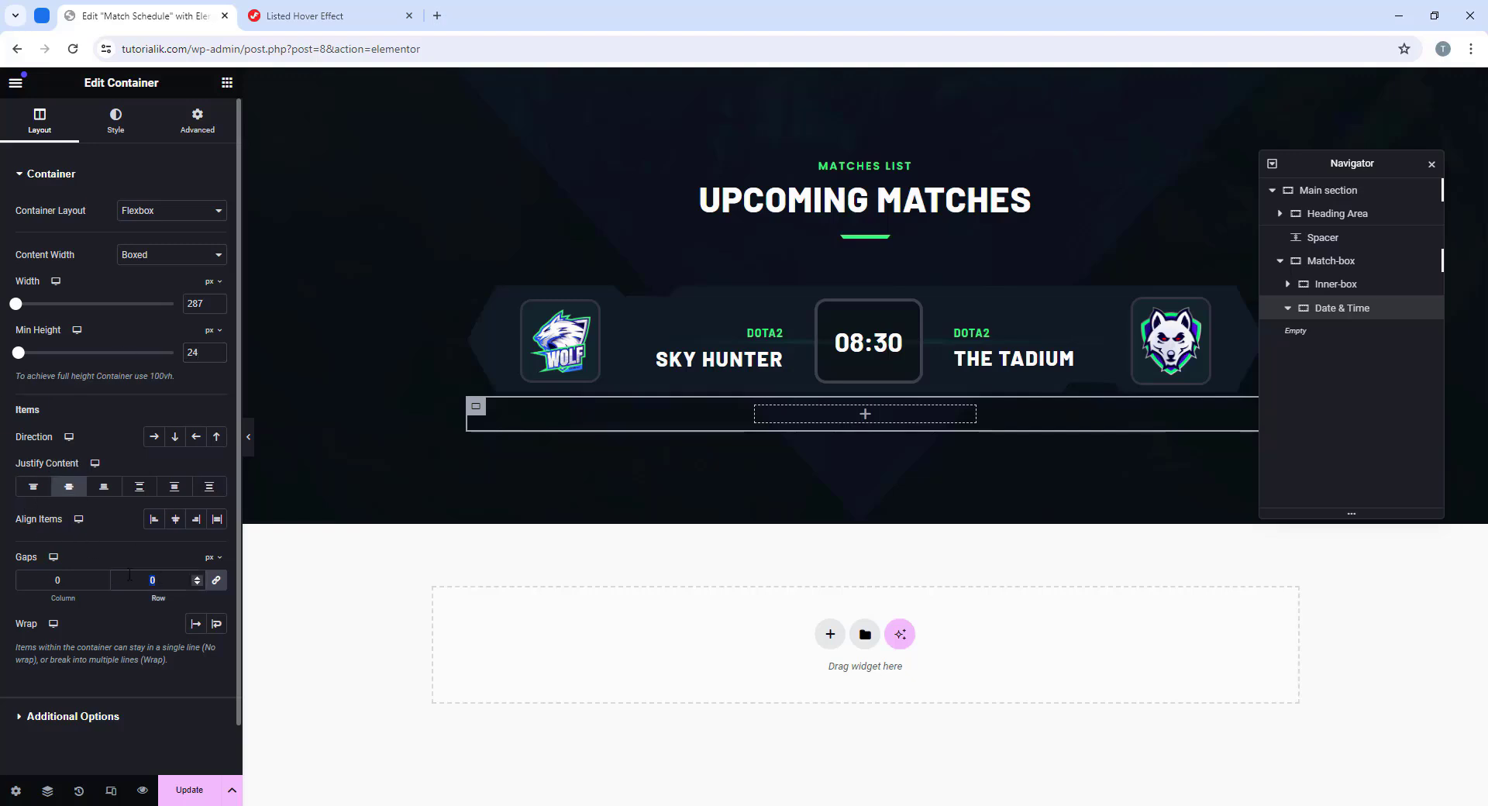
# Step: Unlink the Date & Time container's margins and set its top margin to -3 px
pyautogui.click(204, 138)
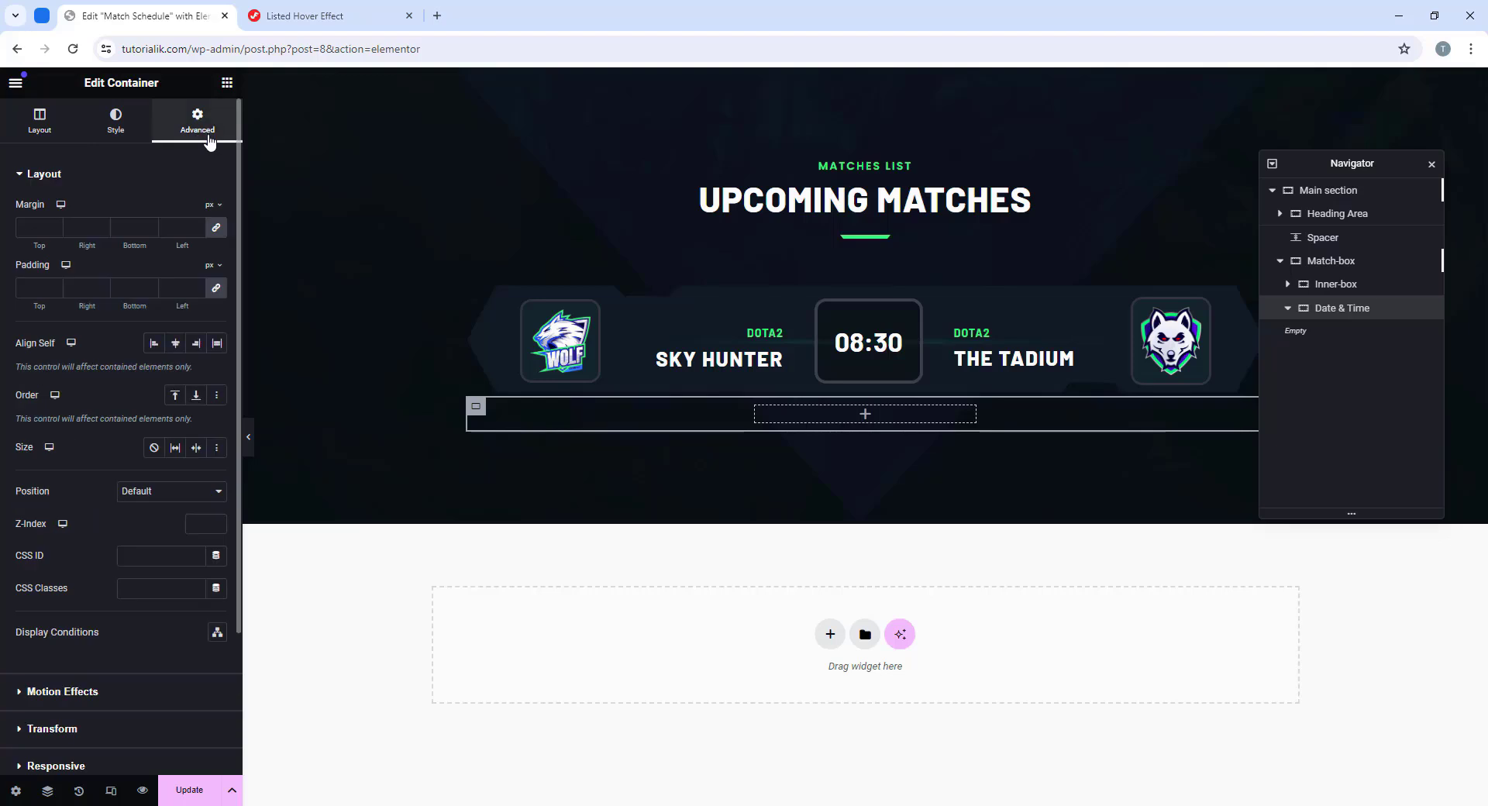
pyautogui.click(216, 227)
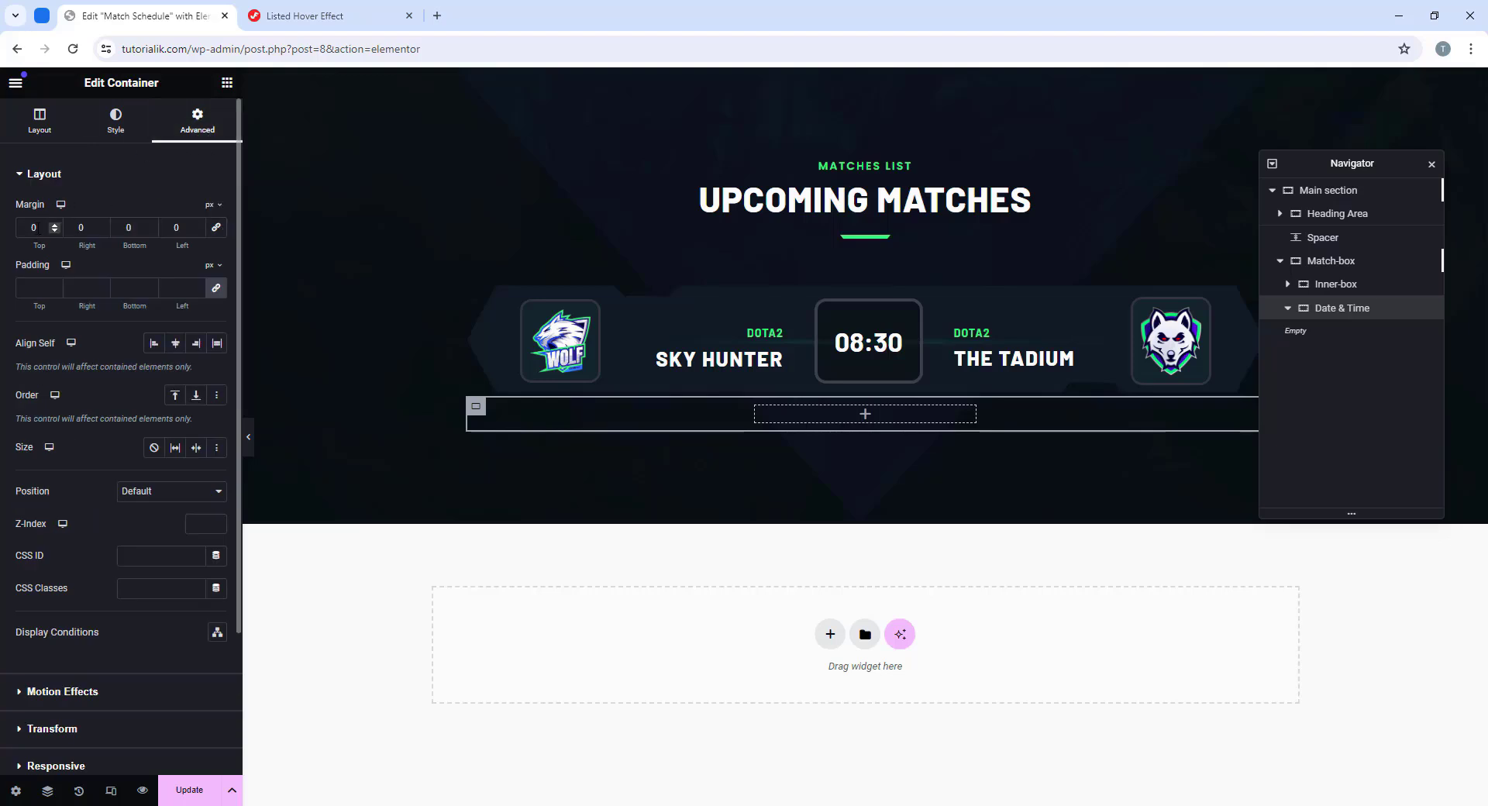
pyautogui.write('-3')
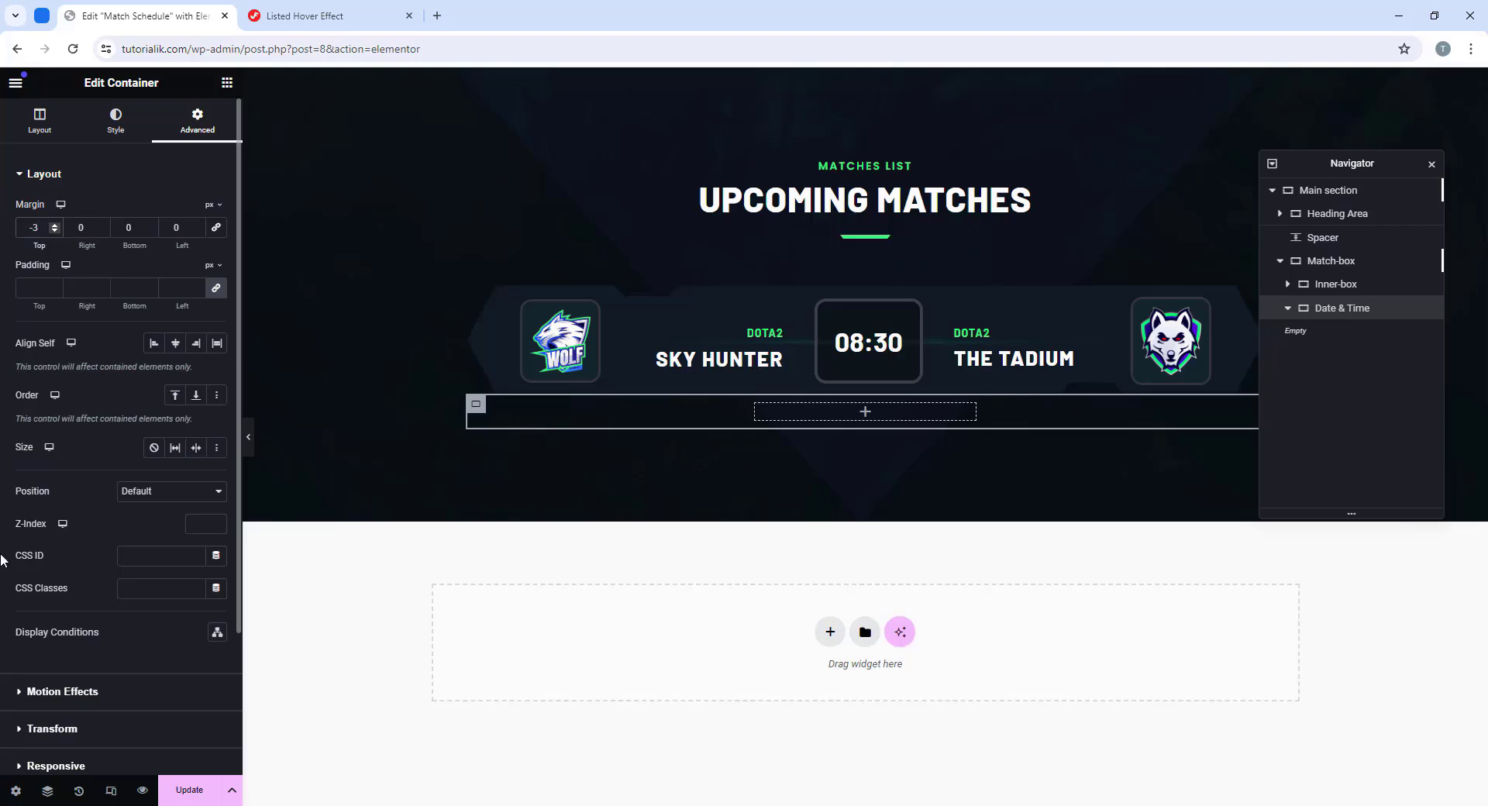
# Step: Copy the bottom-text class from the Listed Hover Effect page and paste it as the Date & Time container's CSS class
pyautogui.scroll(-1, 2, 560)
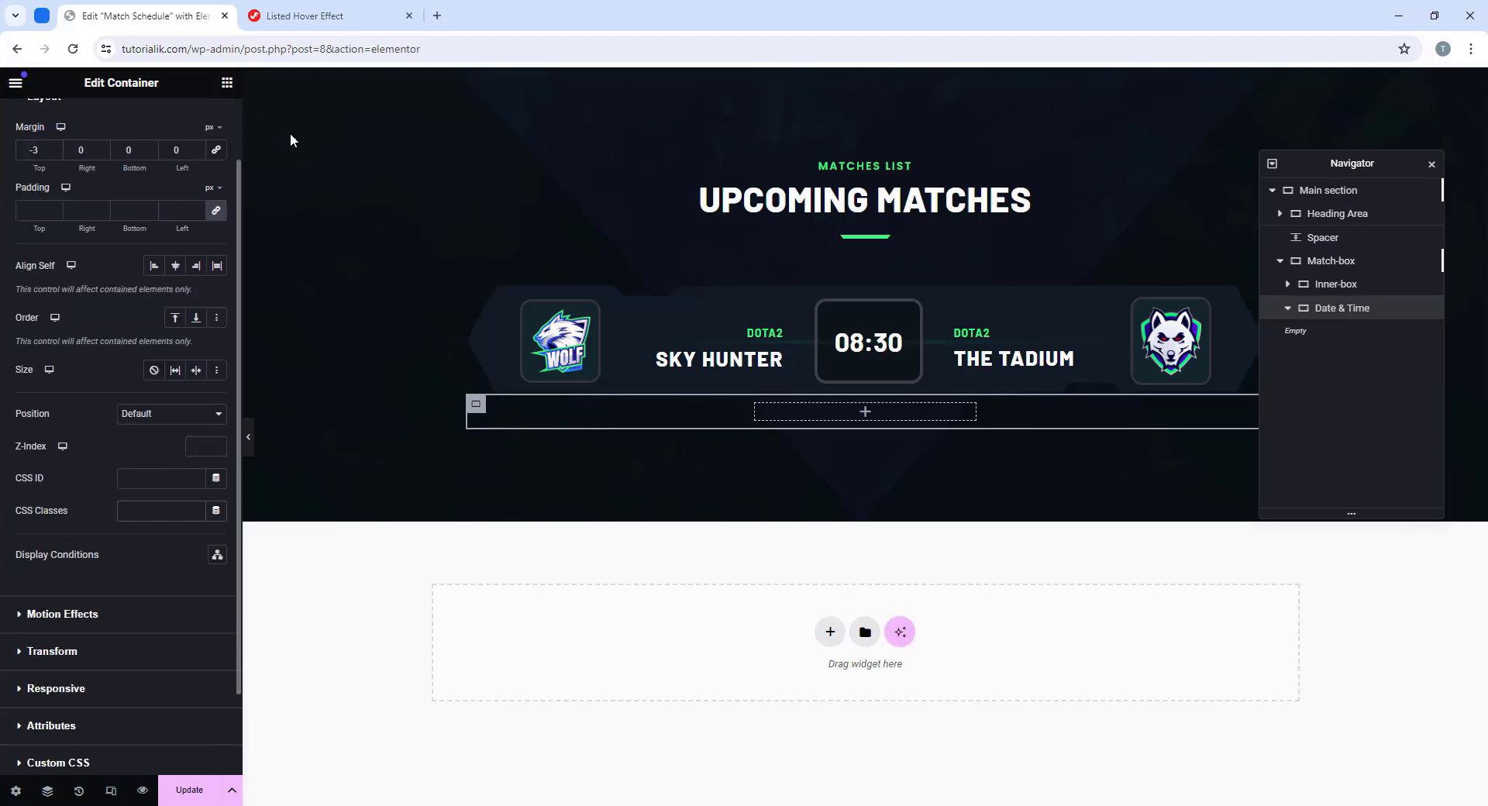
pyautogui.click(340, 12)
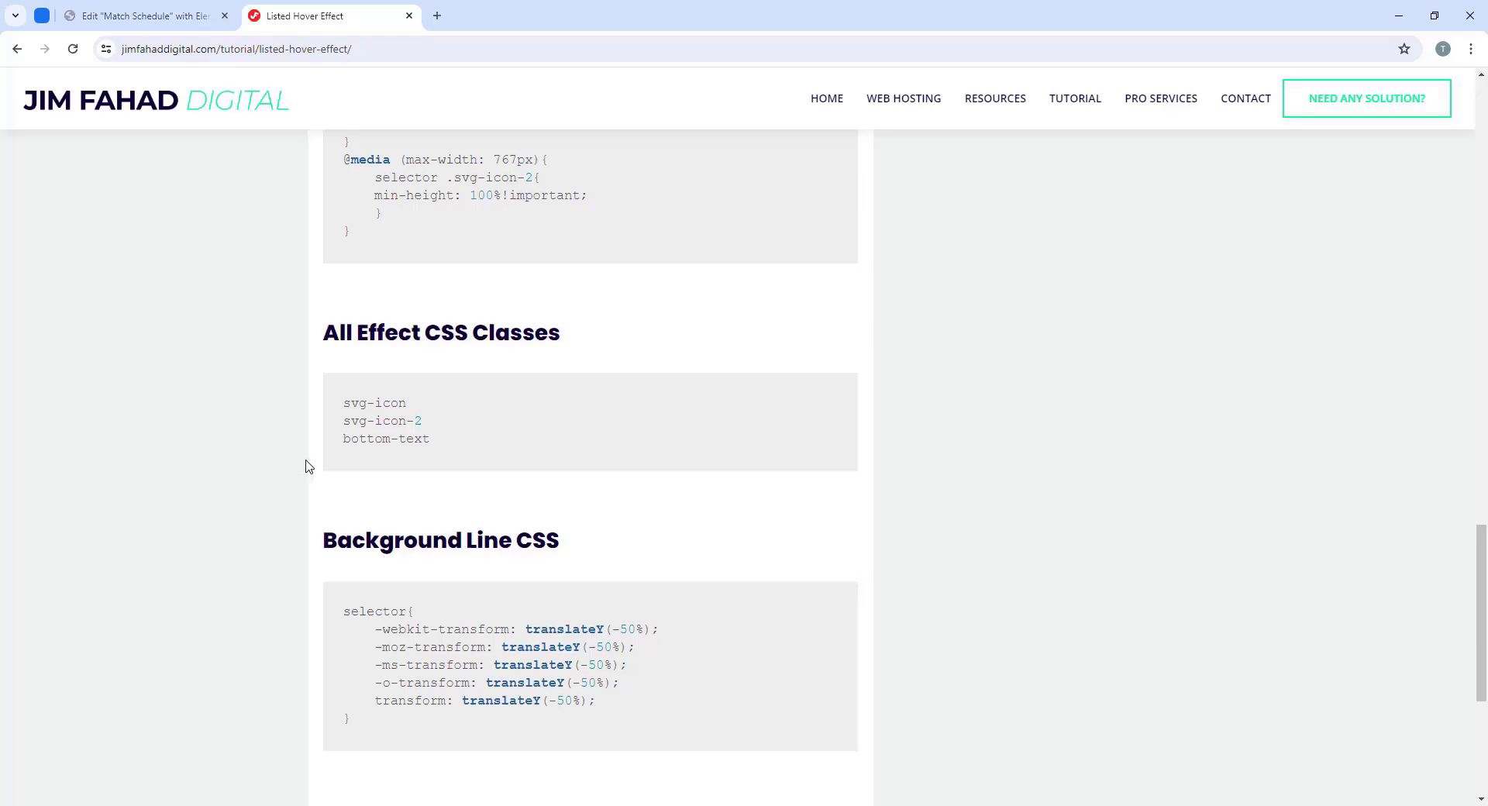
pyautogui.scroll(-1, 310, 387)
pyautogui.moveTo(437, 369); pyautogui.dragTo(342, 366)
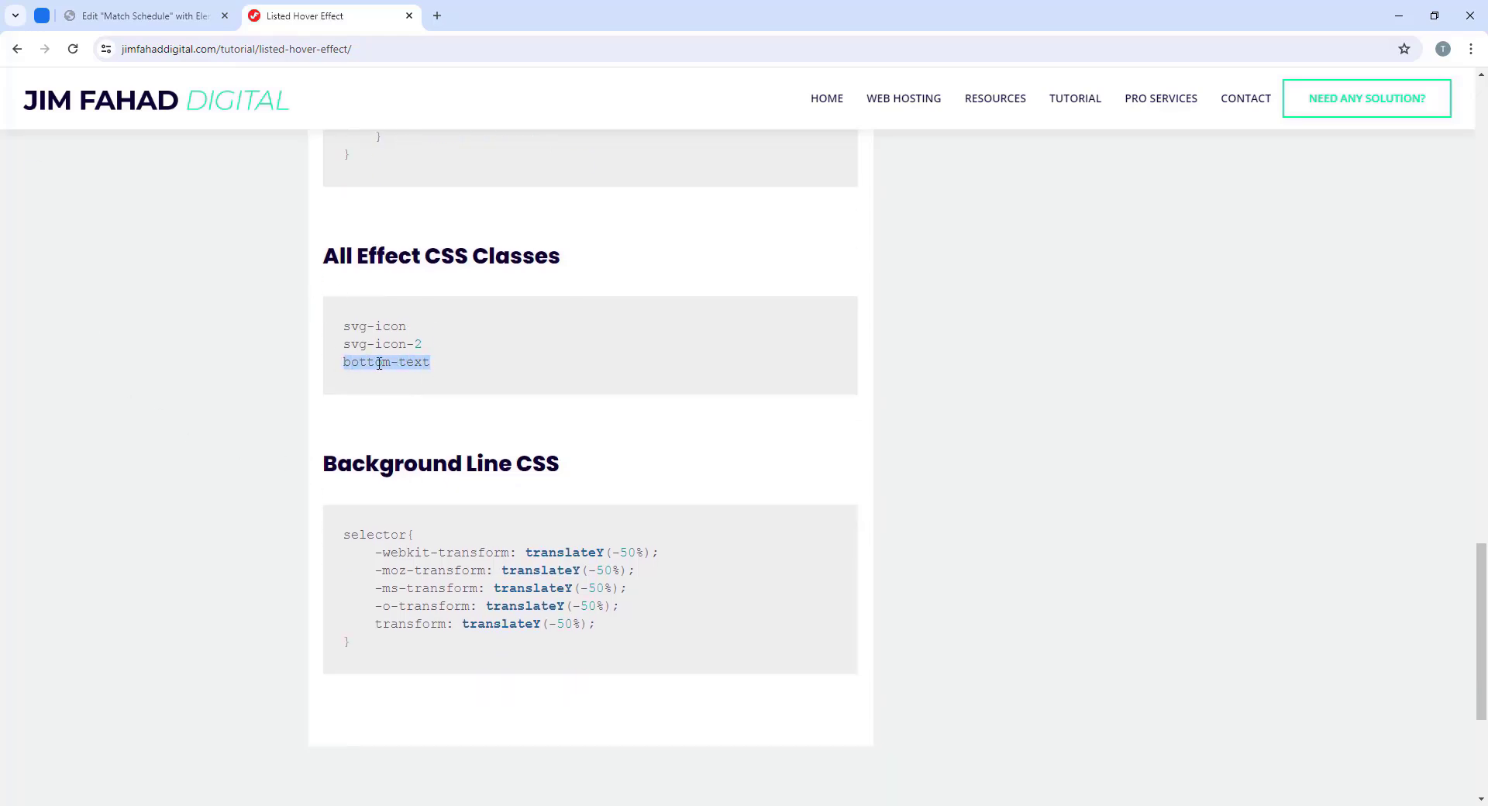
pyautogui.rightClick(379, 364)
pyautogui.click(426, 382)
pyautogui.click(140, 16)
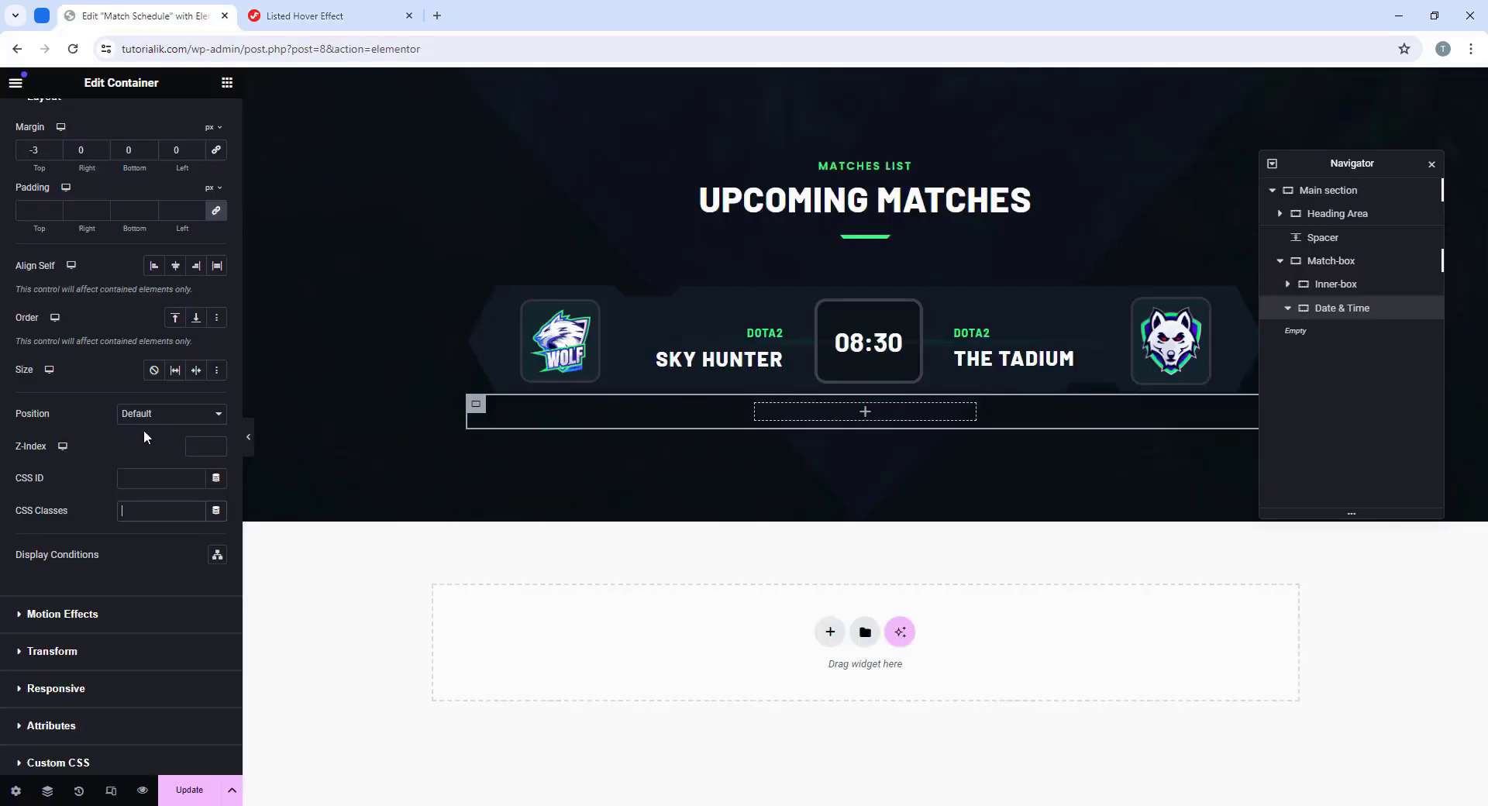
pyautogui.click(155, 512)
pyautogui.hotkey('ctrl', 'v')
# Step: Add an Icon widget inside the Date & Time container and use shape-bg.svg from the media library as its icon
pyautogui.click(865, 411)
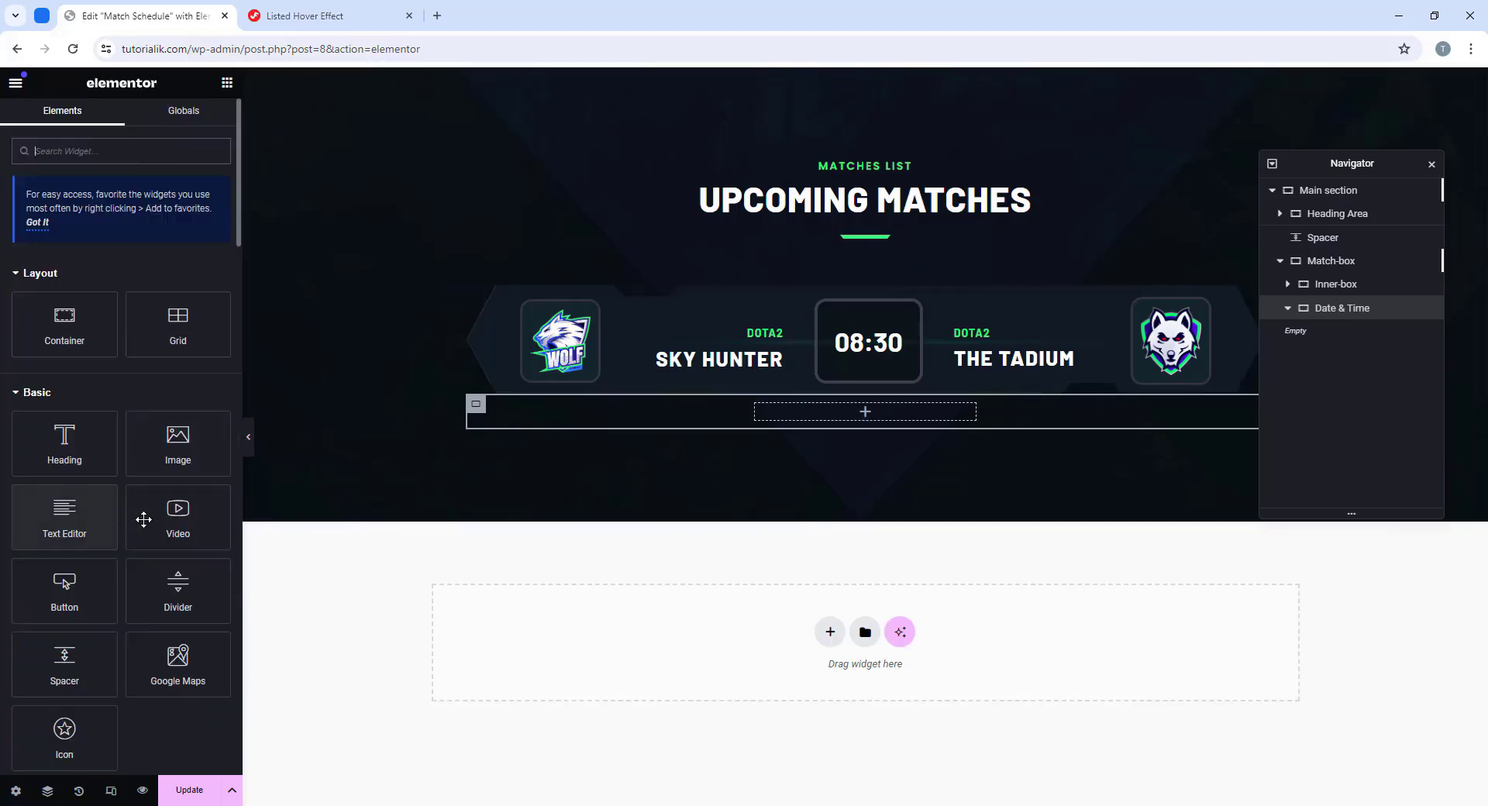
pyautogui.moveTo(64, 737); pyautogui.dragTo(865, 412)
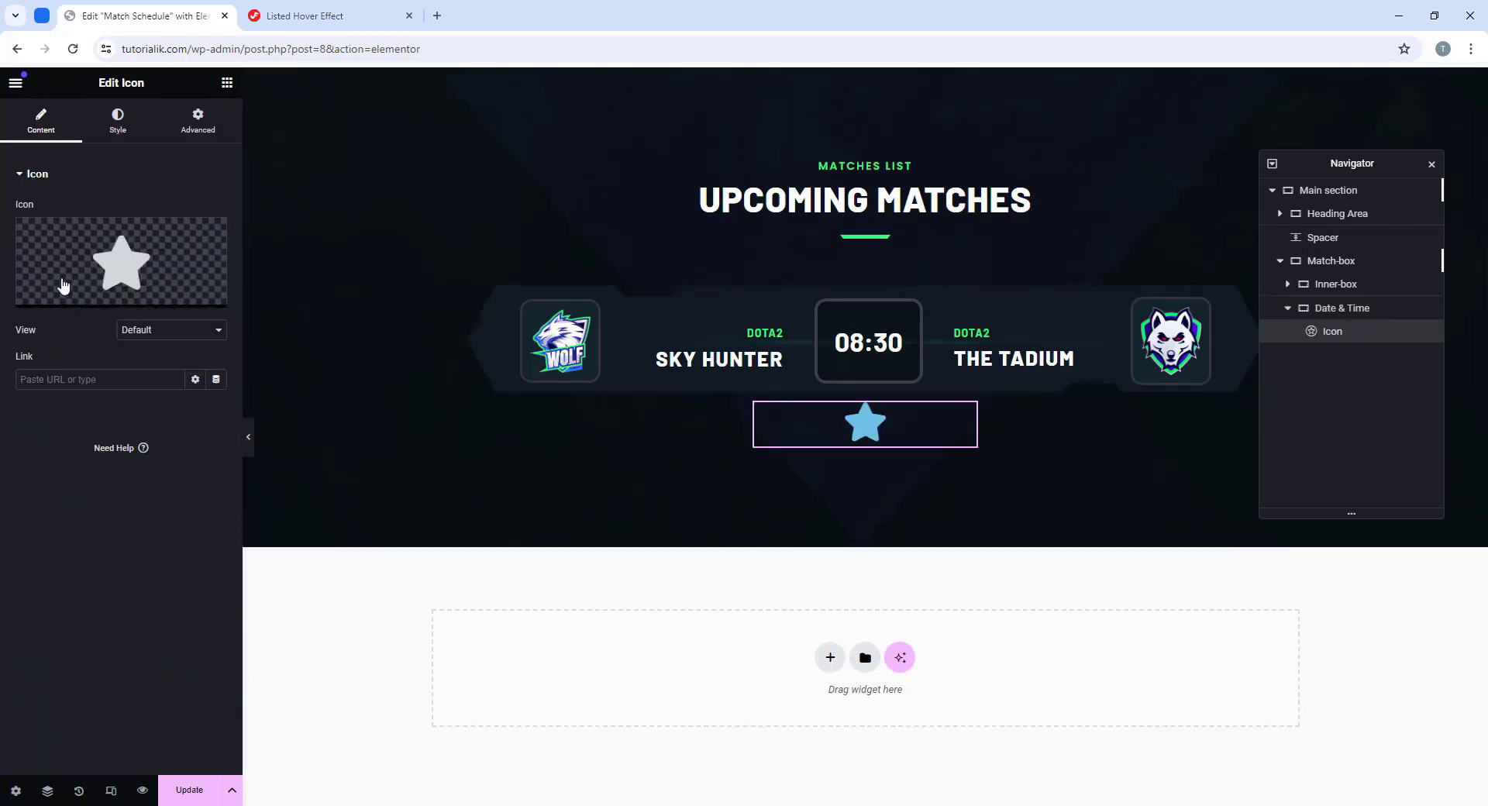
pyautogui.click(168, 294)
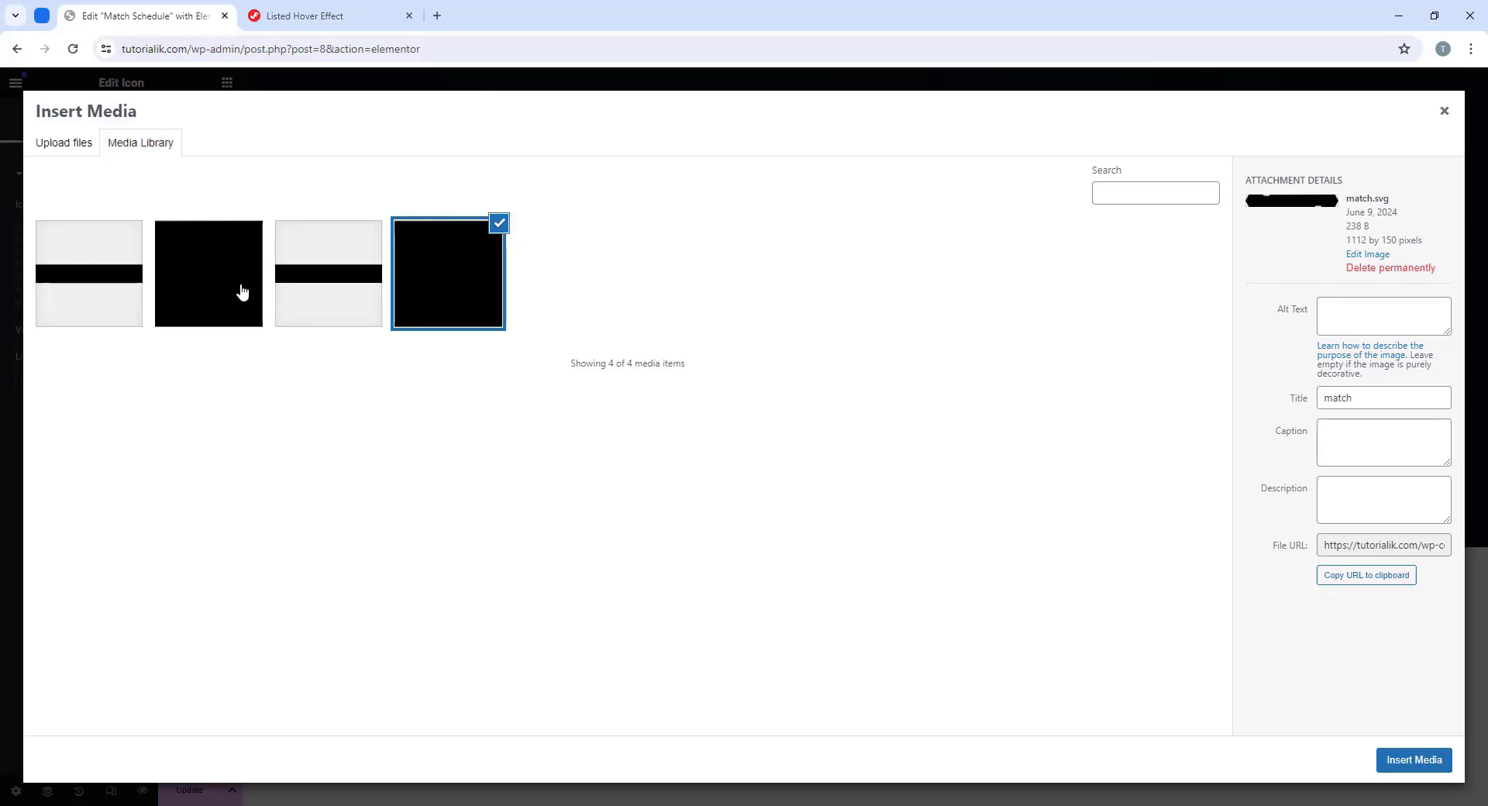
pyautogui.click(316, 281)
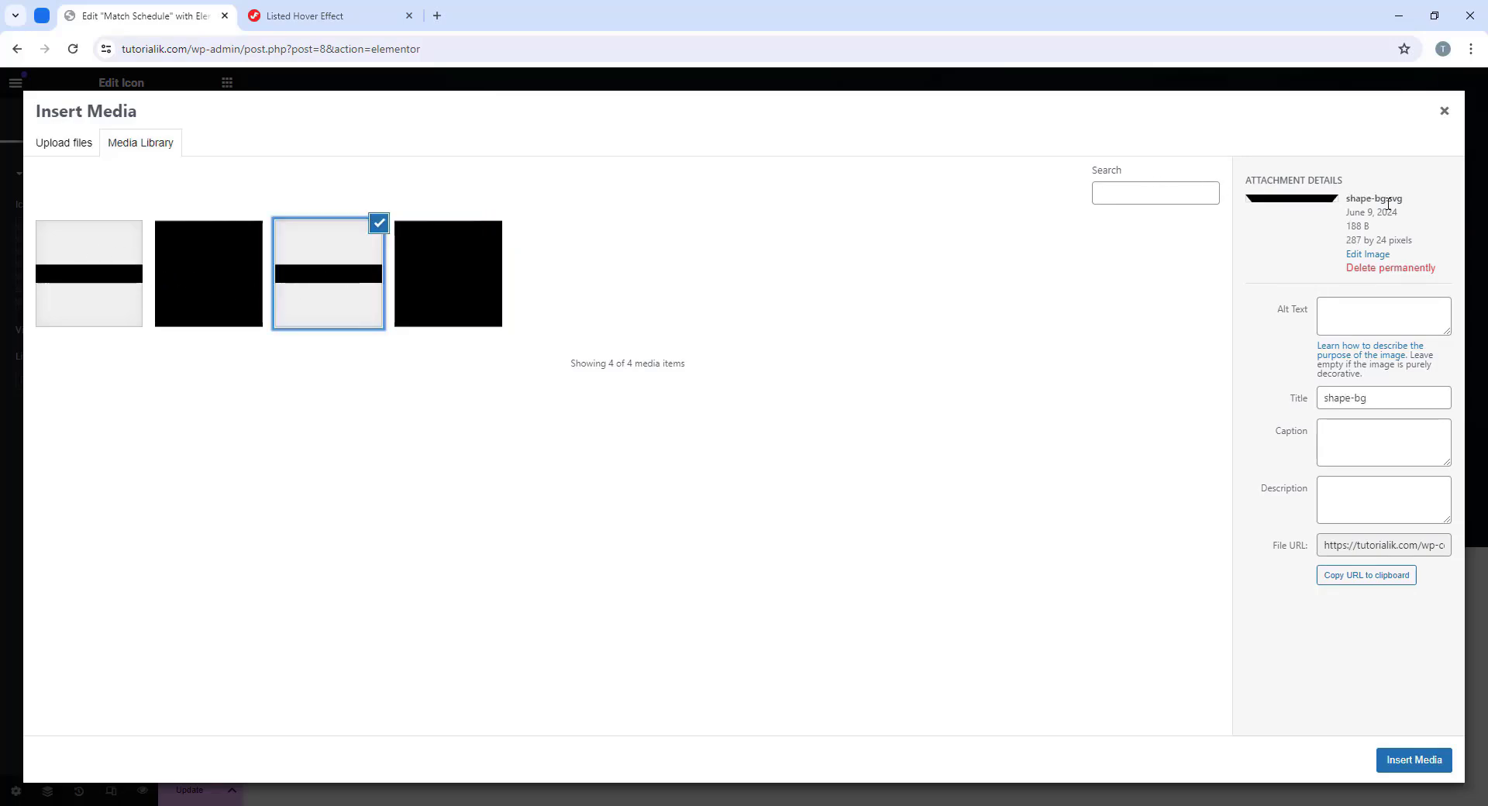
pyautogui.click(1415, 761)
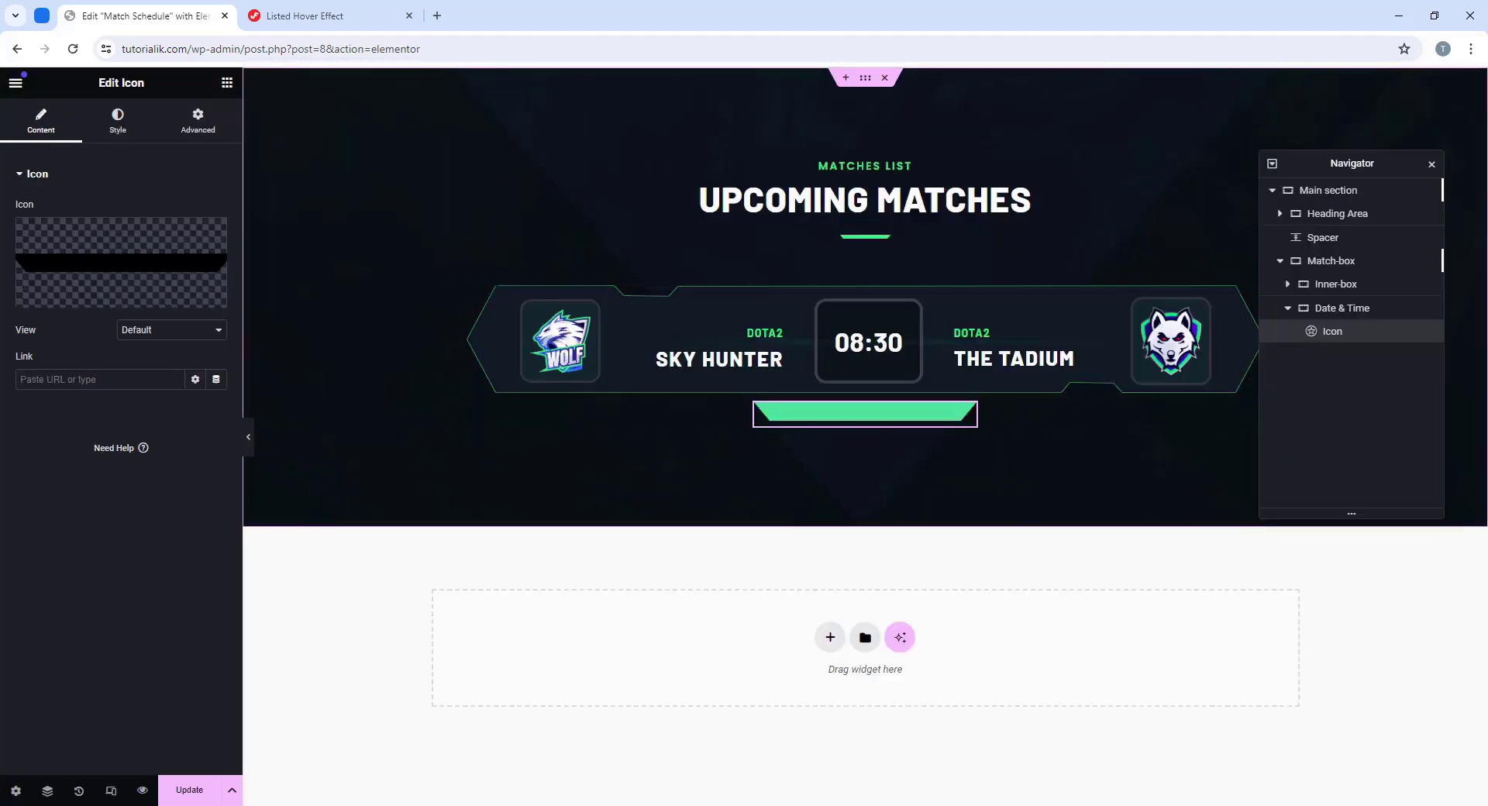
# Step: Set the shape icon's primary color to a dark navy hex value beginning with 101d2
pyautogui.click(117, 124)
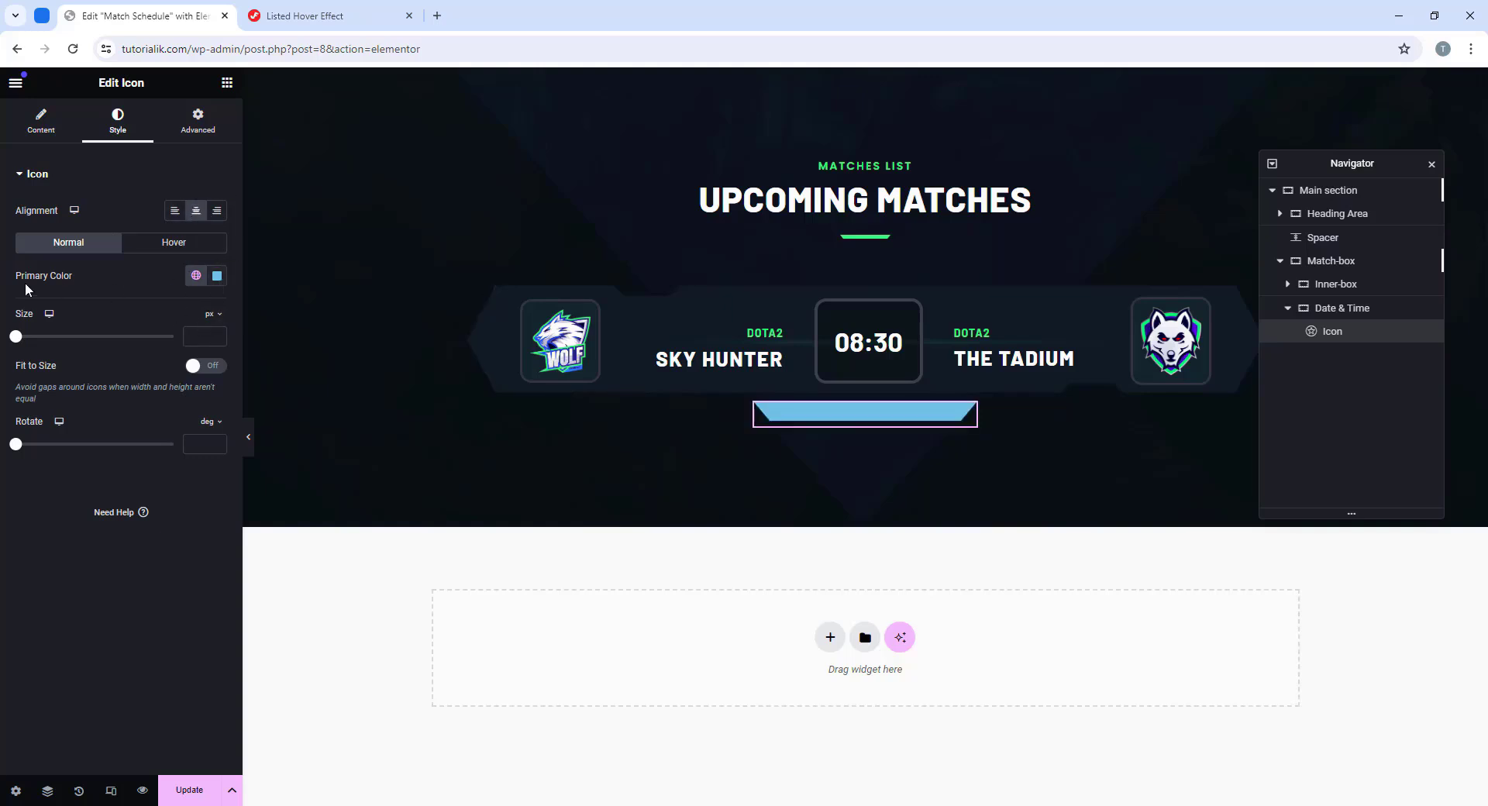
pyautogui.click(217, 276)
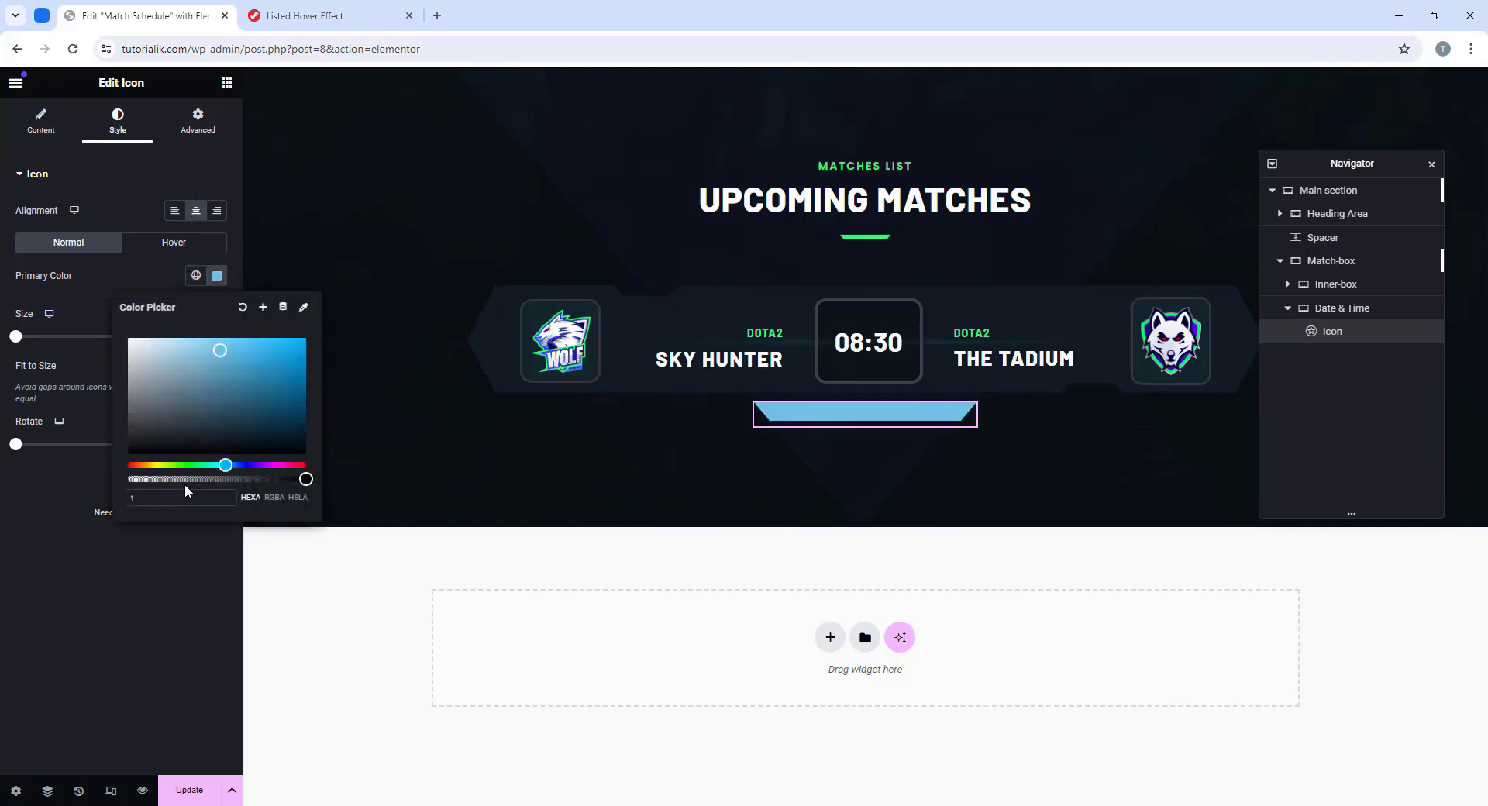
pyautogui.write('101d2')
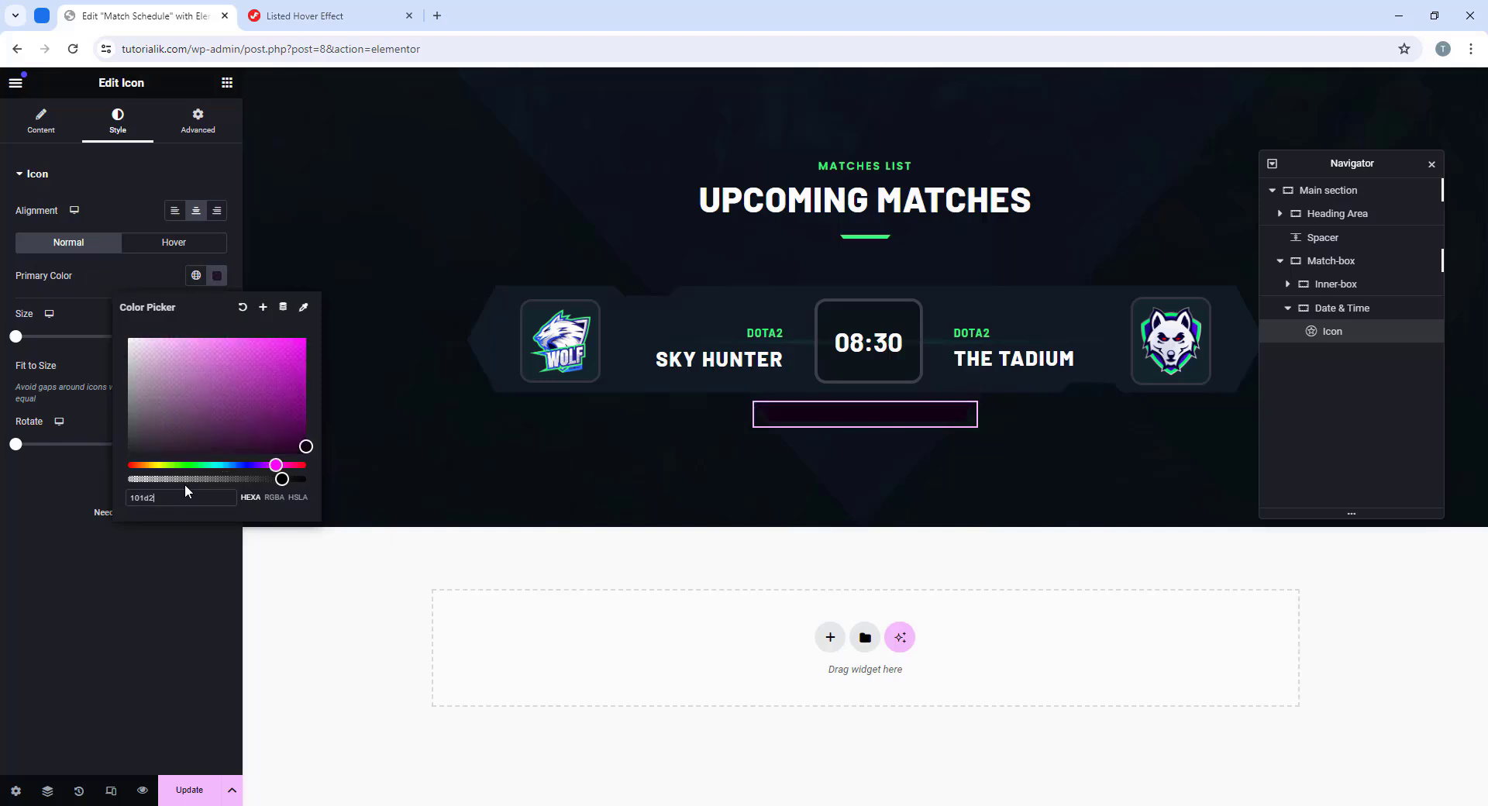
pyautogui.click(95, 575)
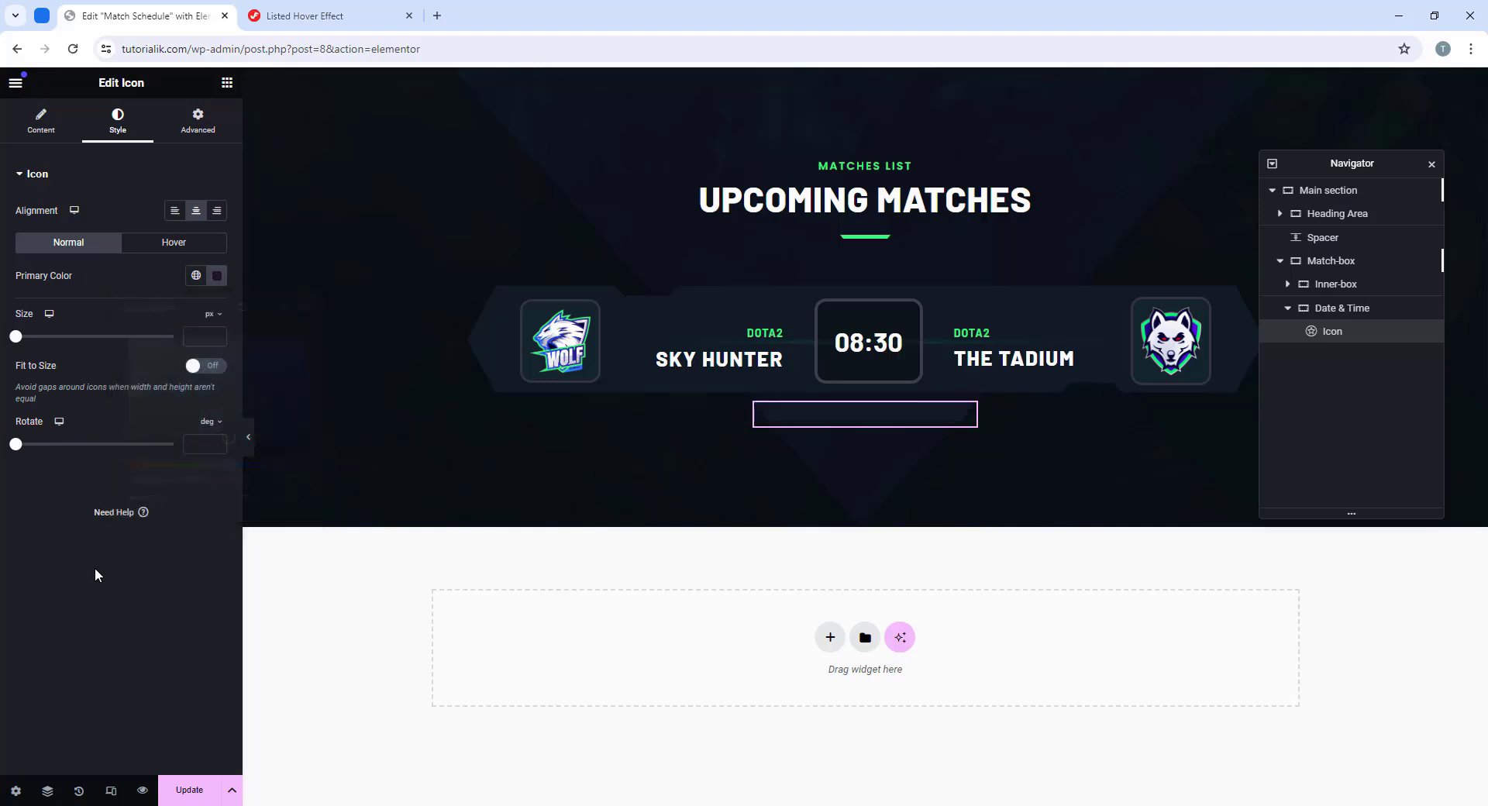
# Step: Set the shape icon to Full Width (100%) with Absolute position and a Z-Index of -1
pyautogui.click(198, 122)
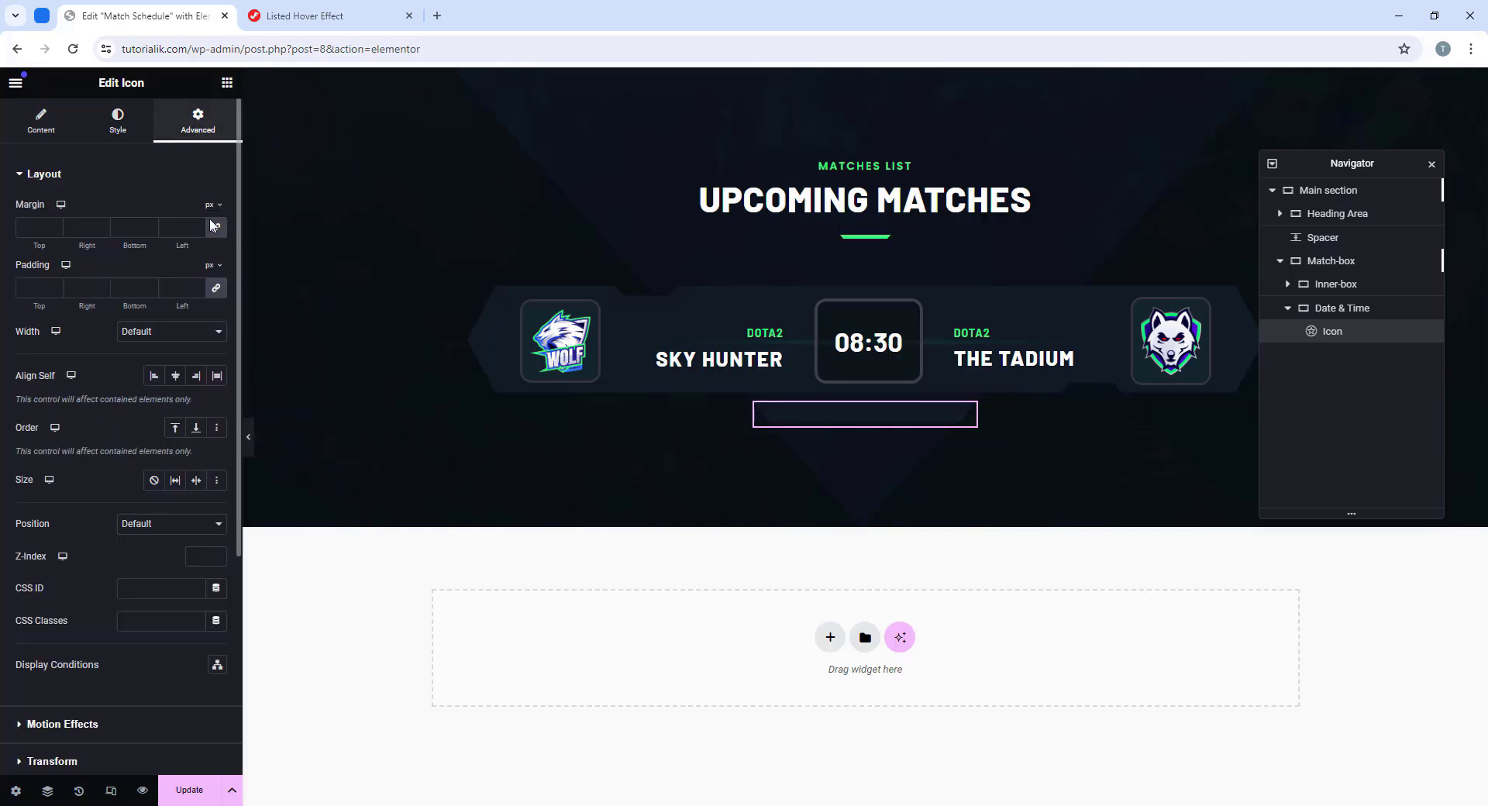
pyautogui.click(216, 337)
pyautogui.click(198, 358)
pyautogui.scroll(-2, 64, 460)
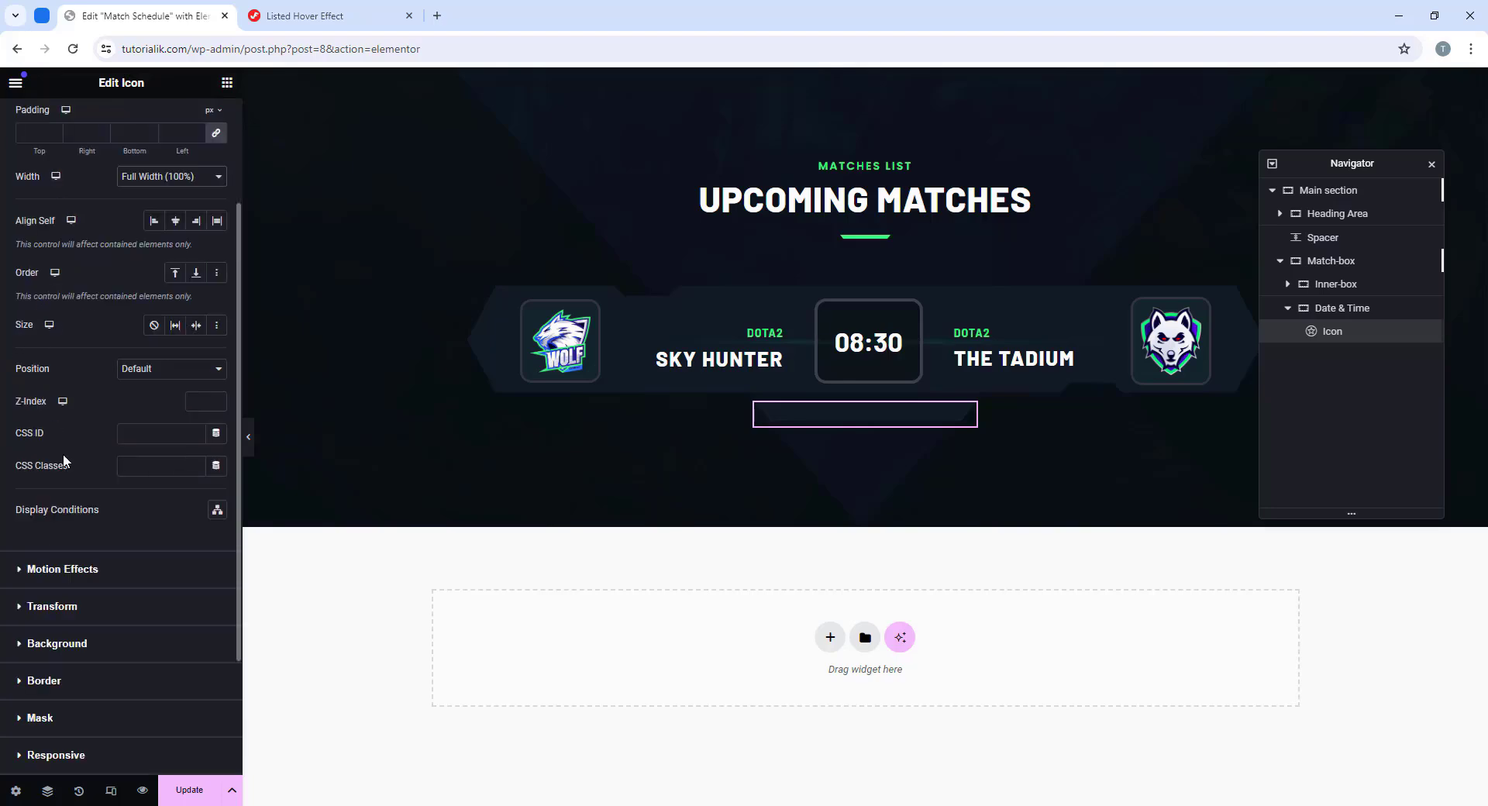
pyautogui.click(171, 368)
pyautogui.click(159, 397)
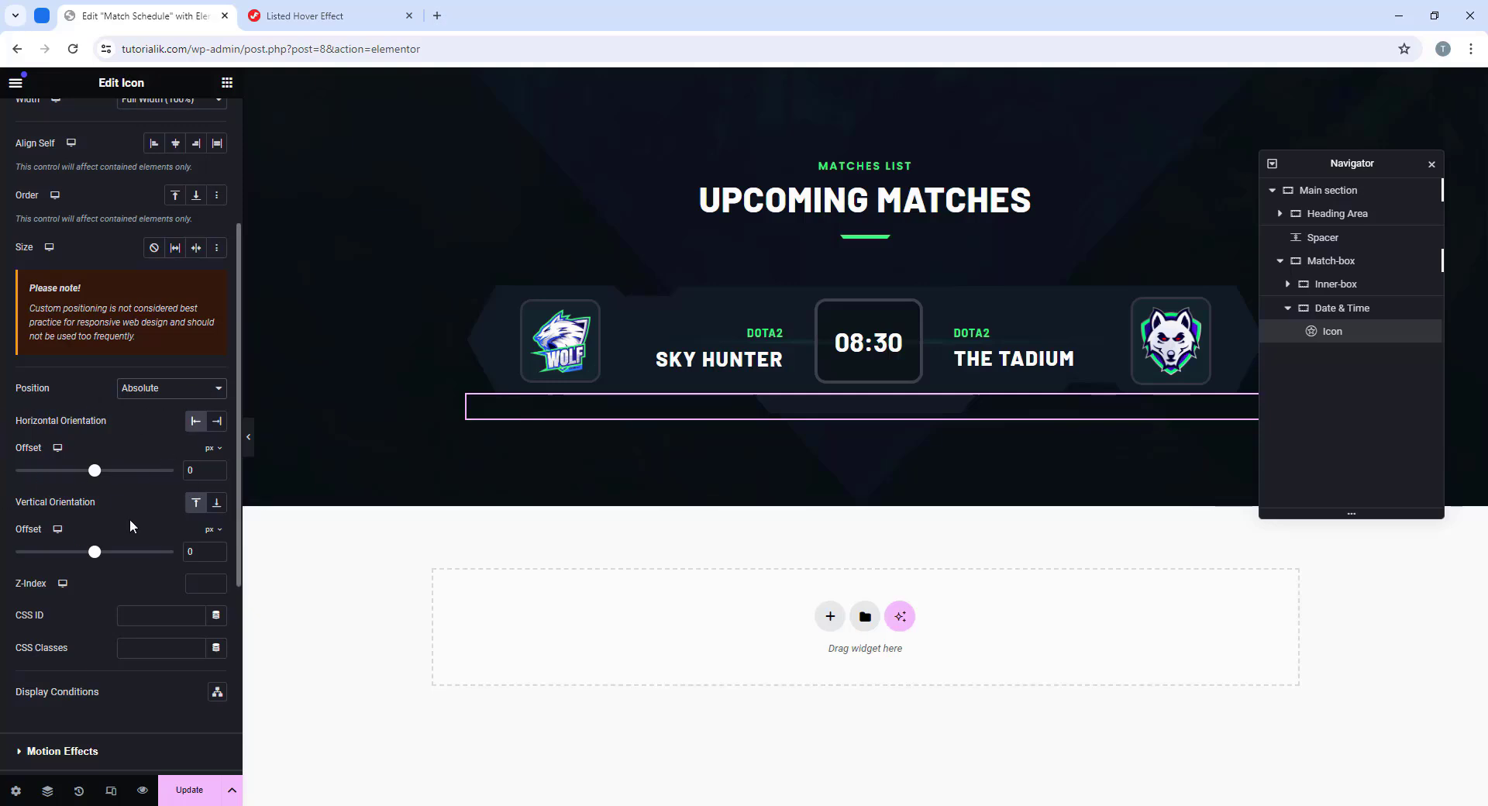
pyautogui.scroll(-1, 139, 488)
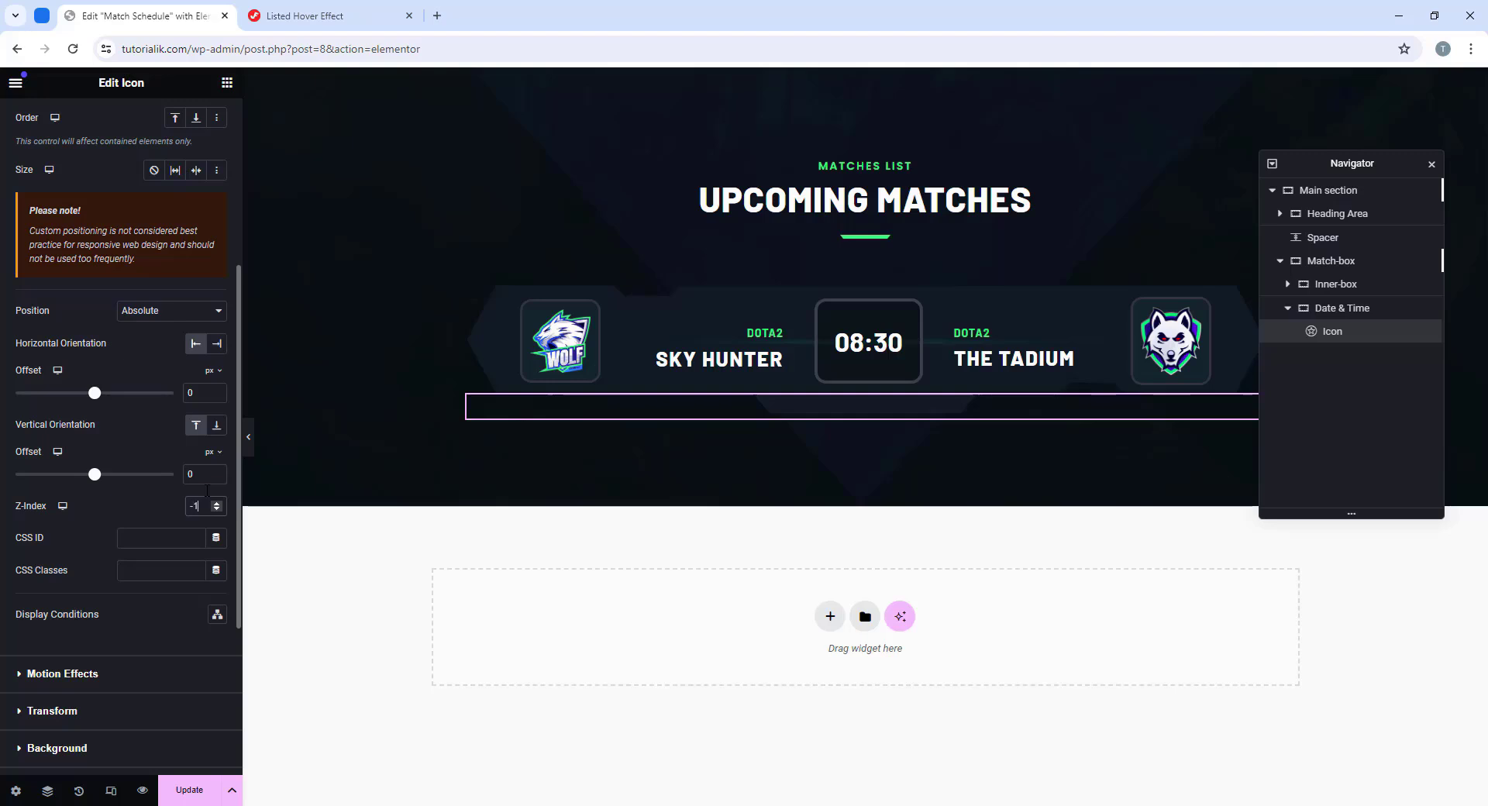
# Step: Add a Heading widget and move it inside the Date & Time container, below the Icon
pyautogui.click(227, 83)
pyautogui.moveTo(31, 460); pyautogui.dragTo(871, 404)
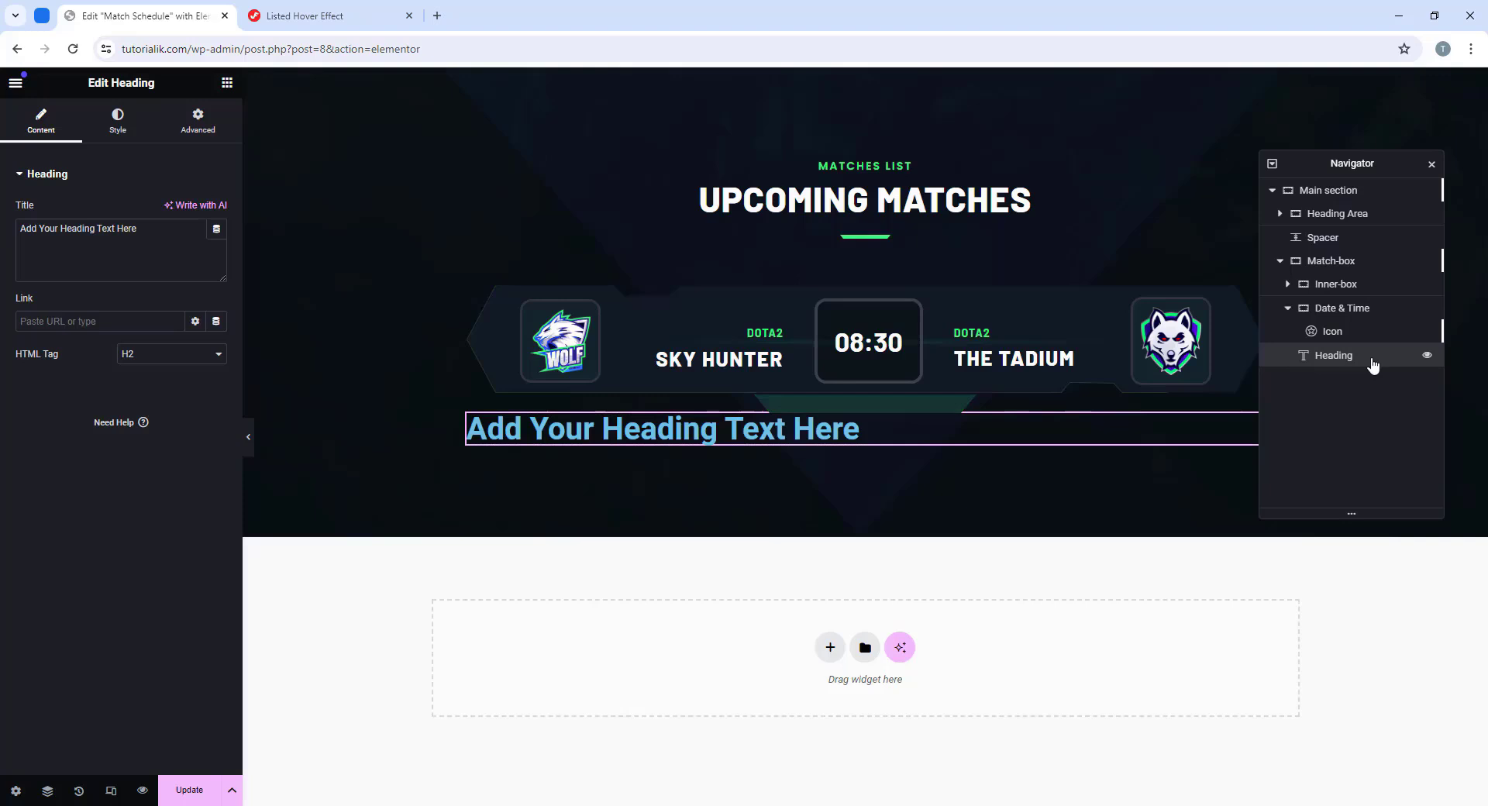
pyautogui.moveTo(1334, 360); pyautogui.dragTo(1338, 333)
pyautogui.click(1337, 339)
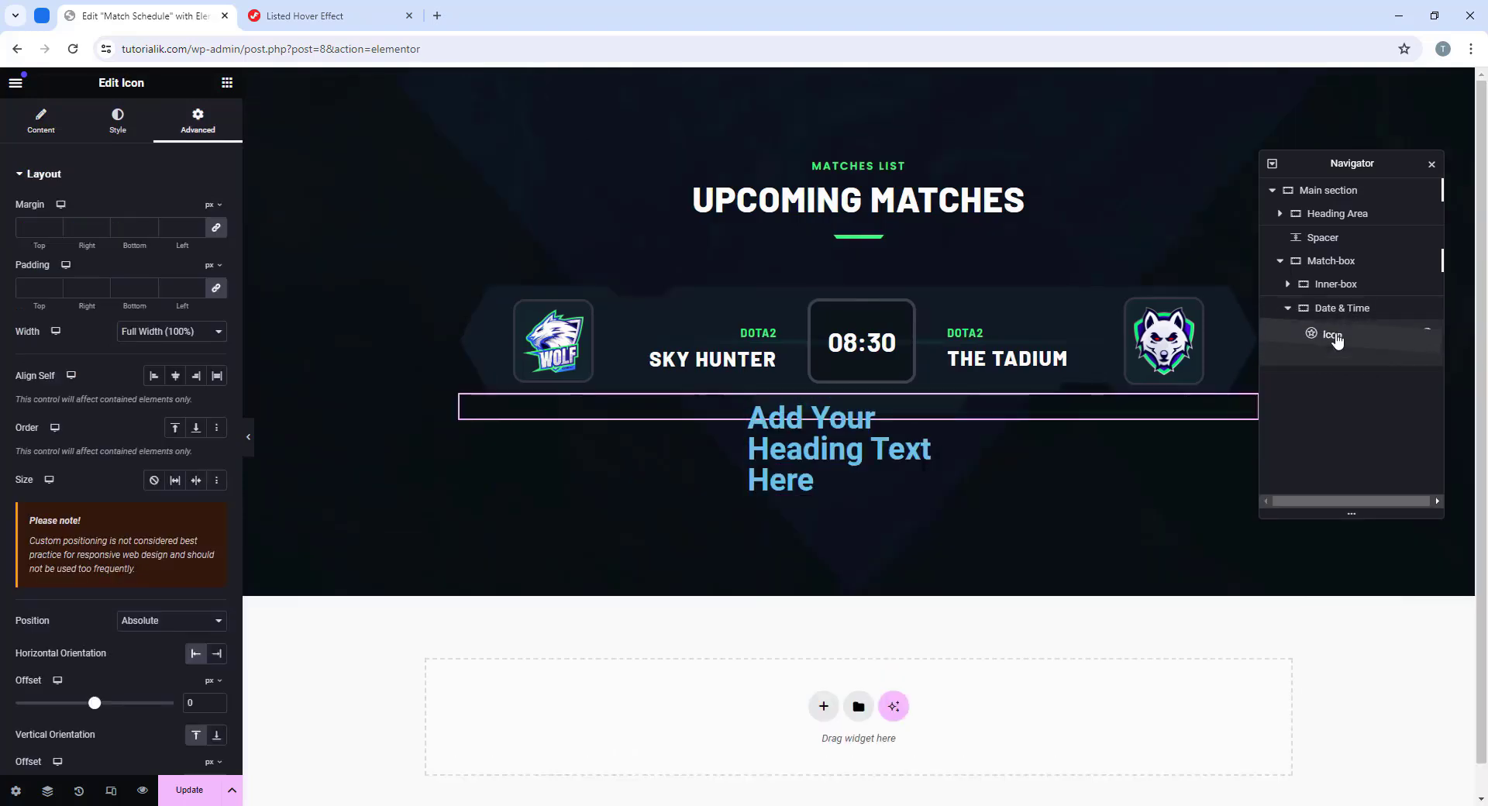
# Step: Replace the new heading's title with OCTOBER 9, 2023, 5:00 PM
pyautogui.click(1337, 360)
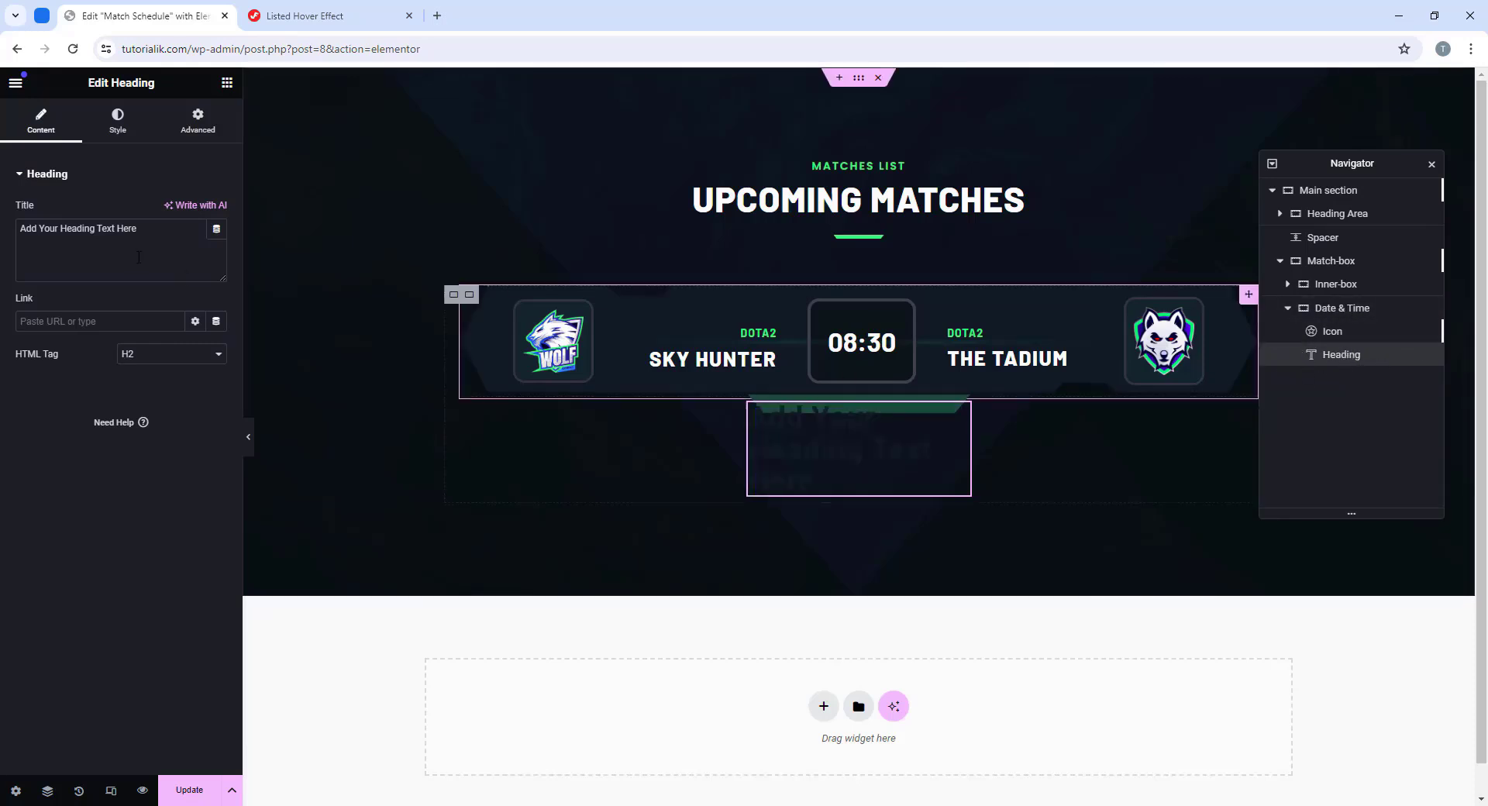
pyautogui.moveTo(138, 257); pyautogui.dragTo(94, 265)
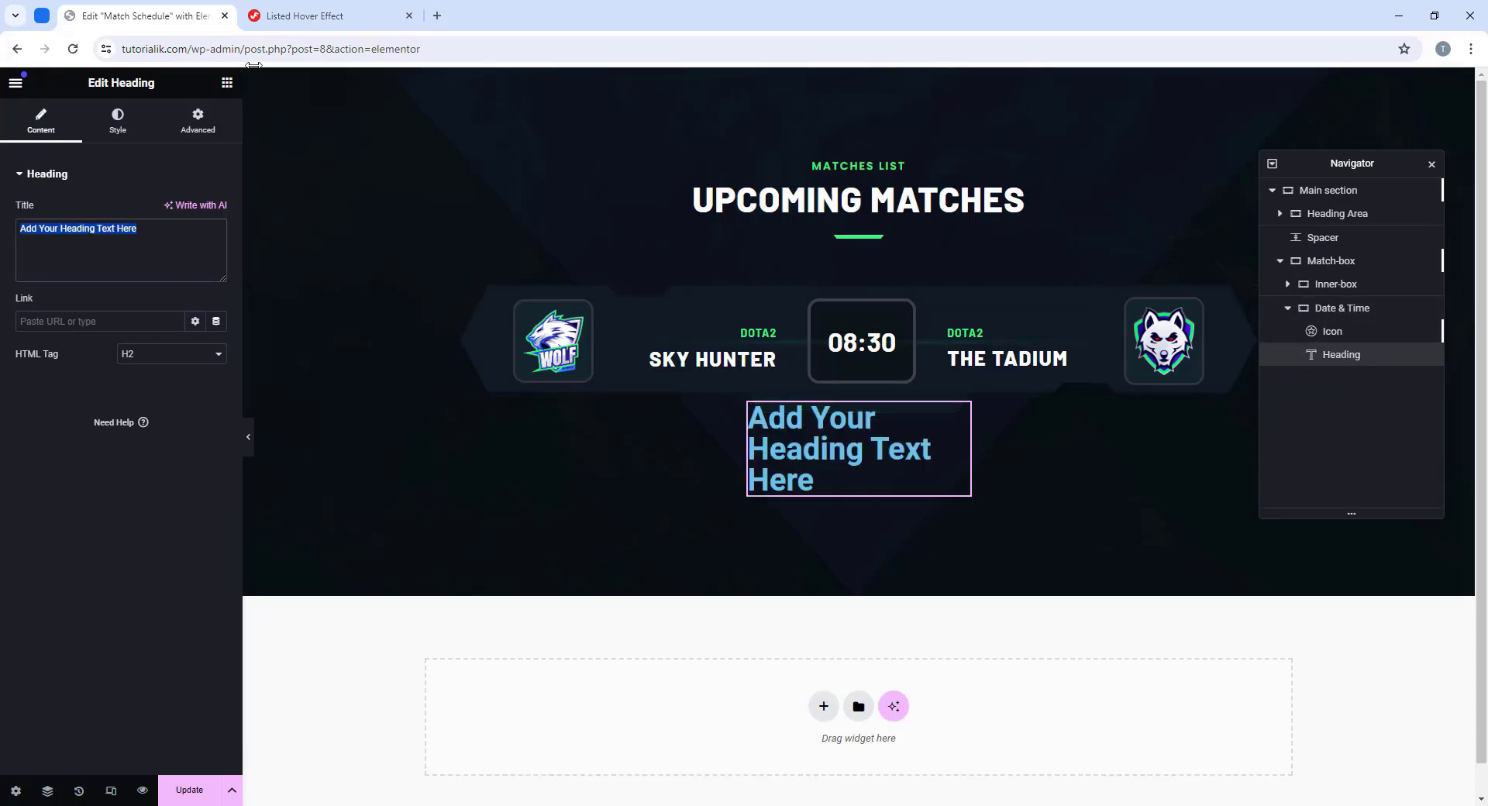
pyautogui.rightClick(83, 223)
pyautogui.click(124, 324)
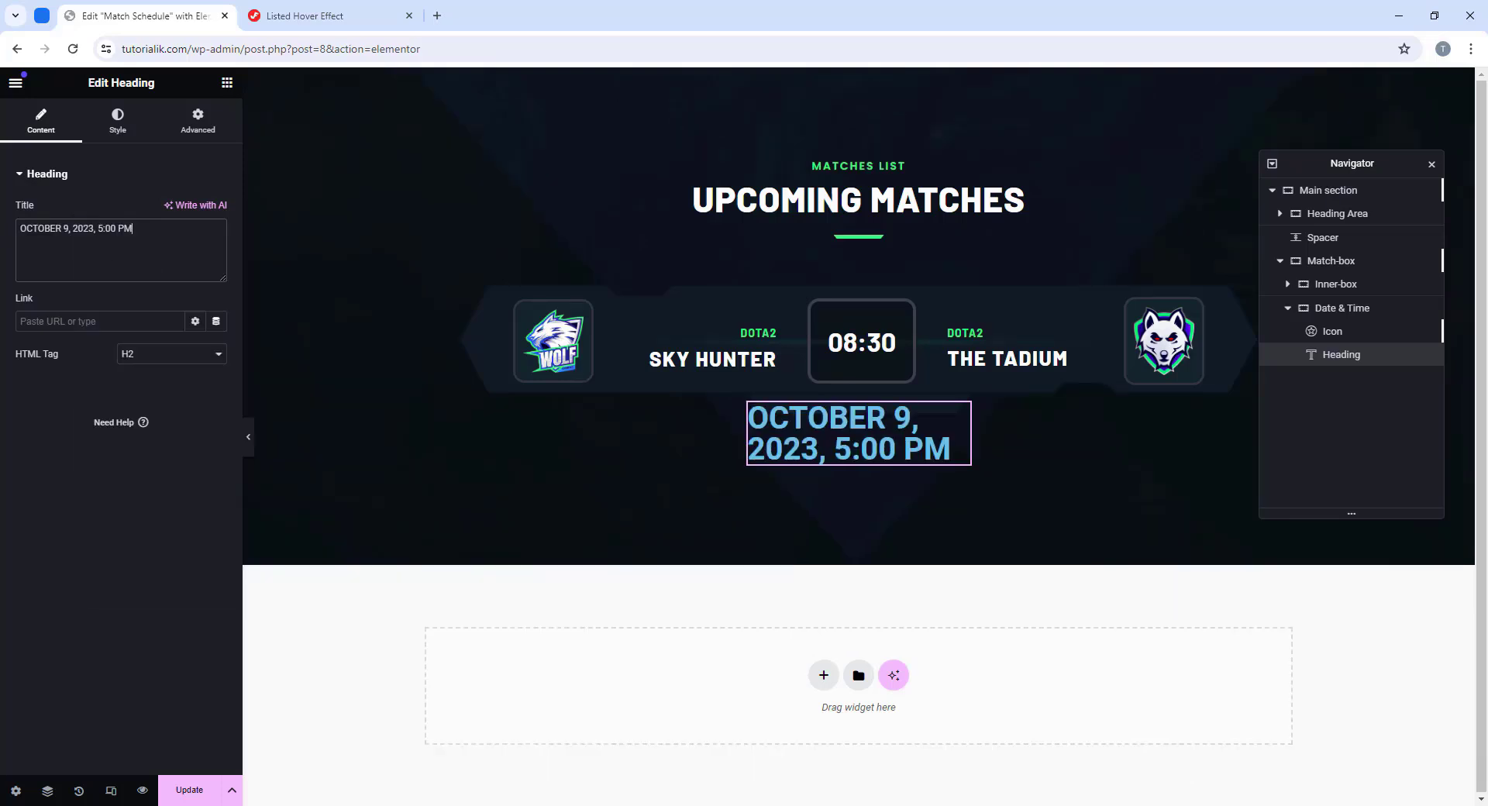
# Step: Center the date heading and set its text color to semi-transparent white, #ffffff80
pyautogui.click(118, 122)
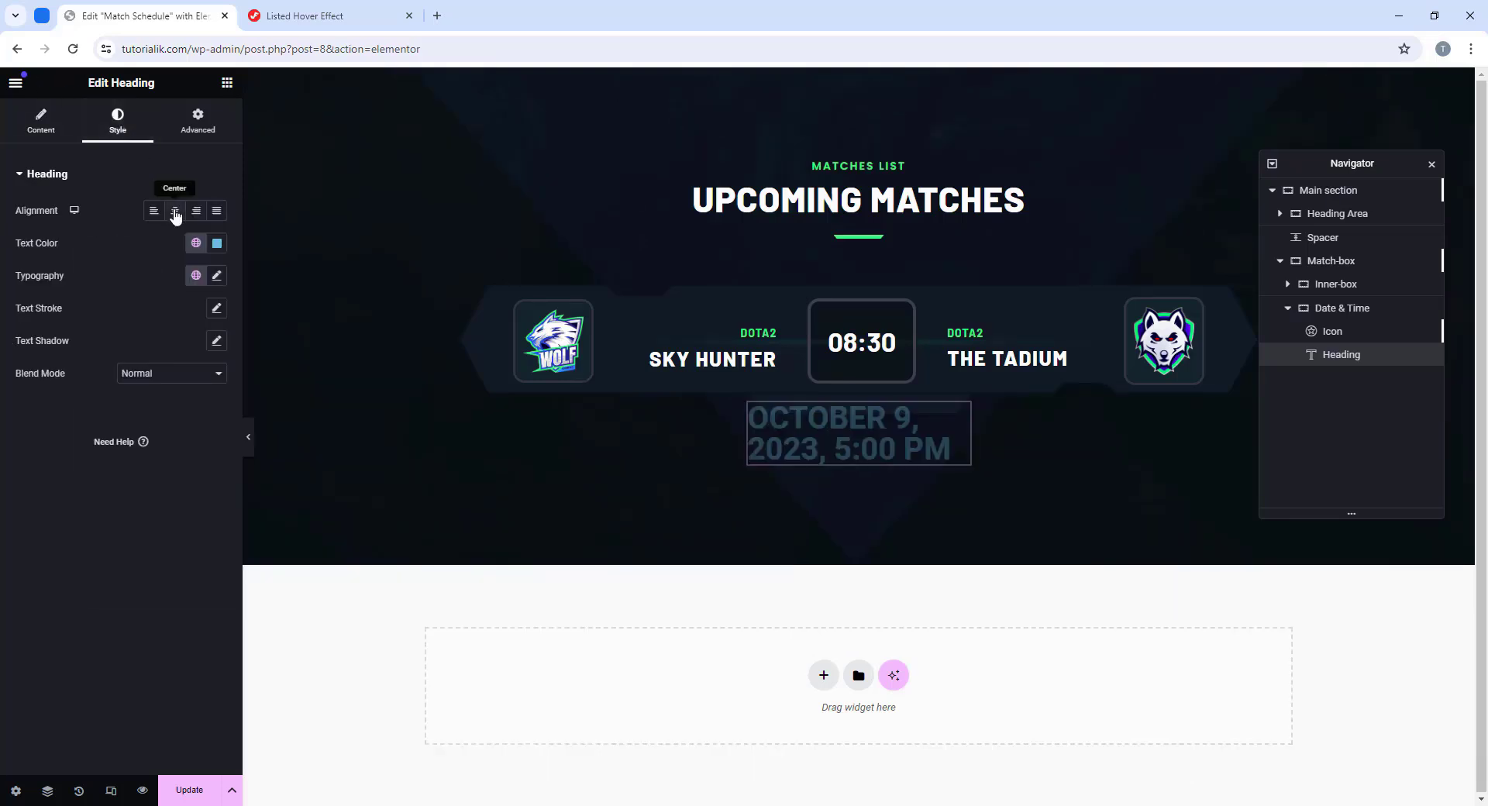
pyautogui.click(176, 216)
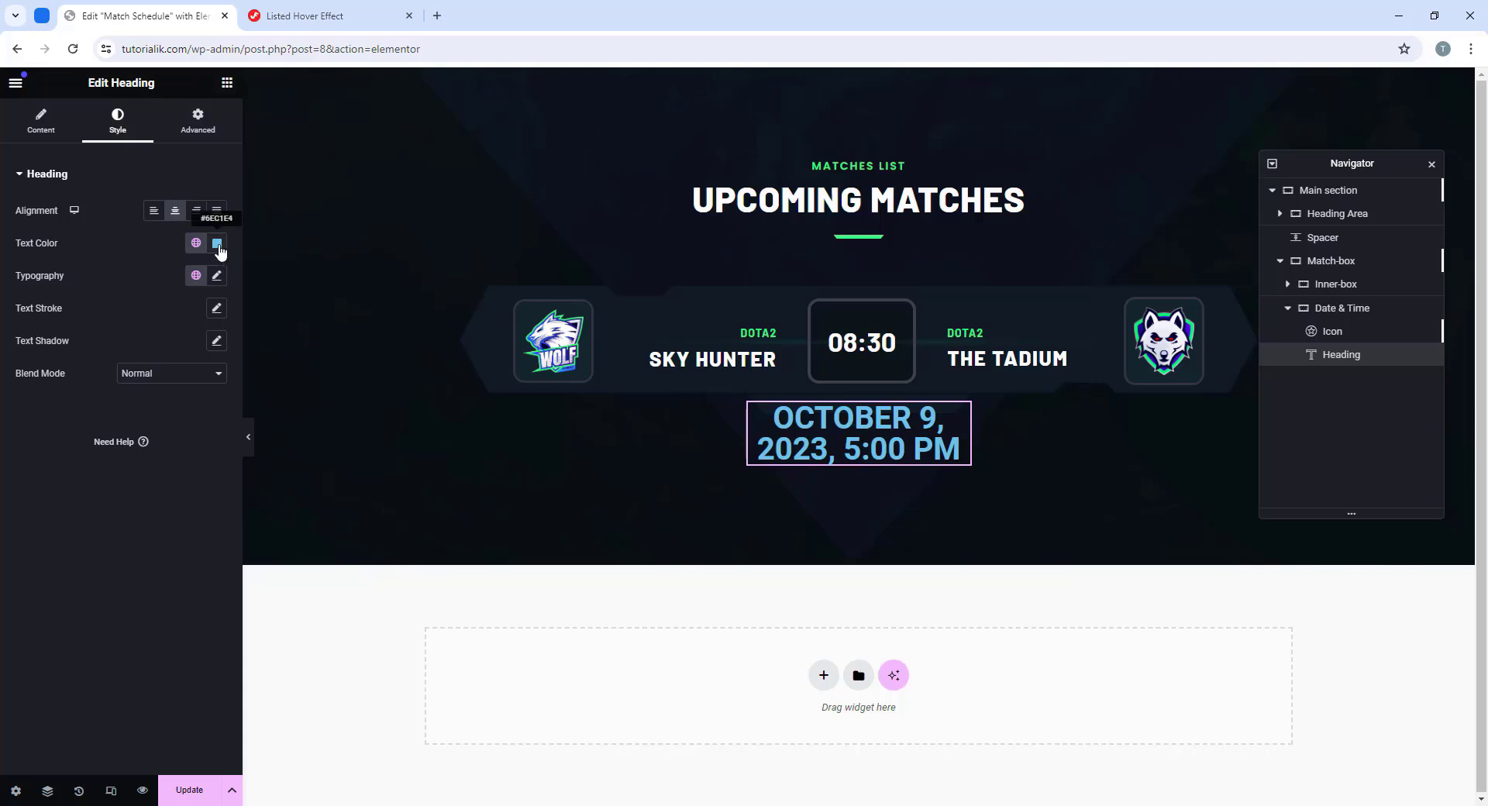
pyautogui.click(217, 242)
pyautogui.click(221, 466)
pyautogui.write('ffffff')
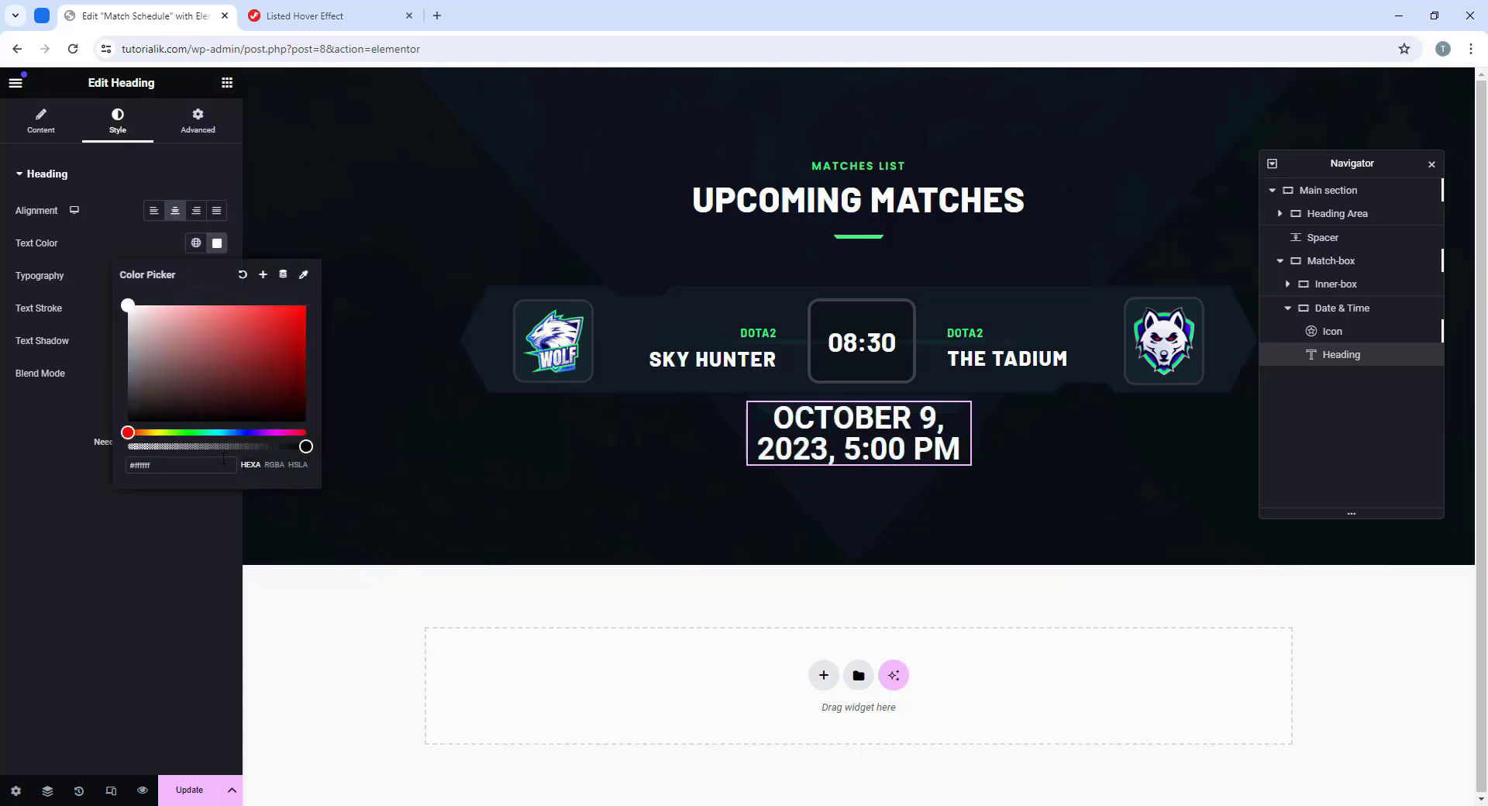
pyautogui.click(217, 447)
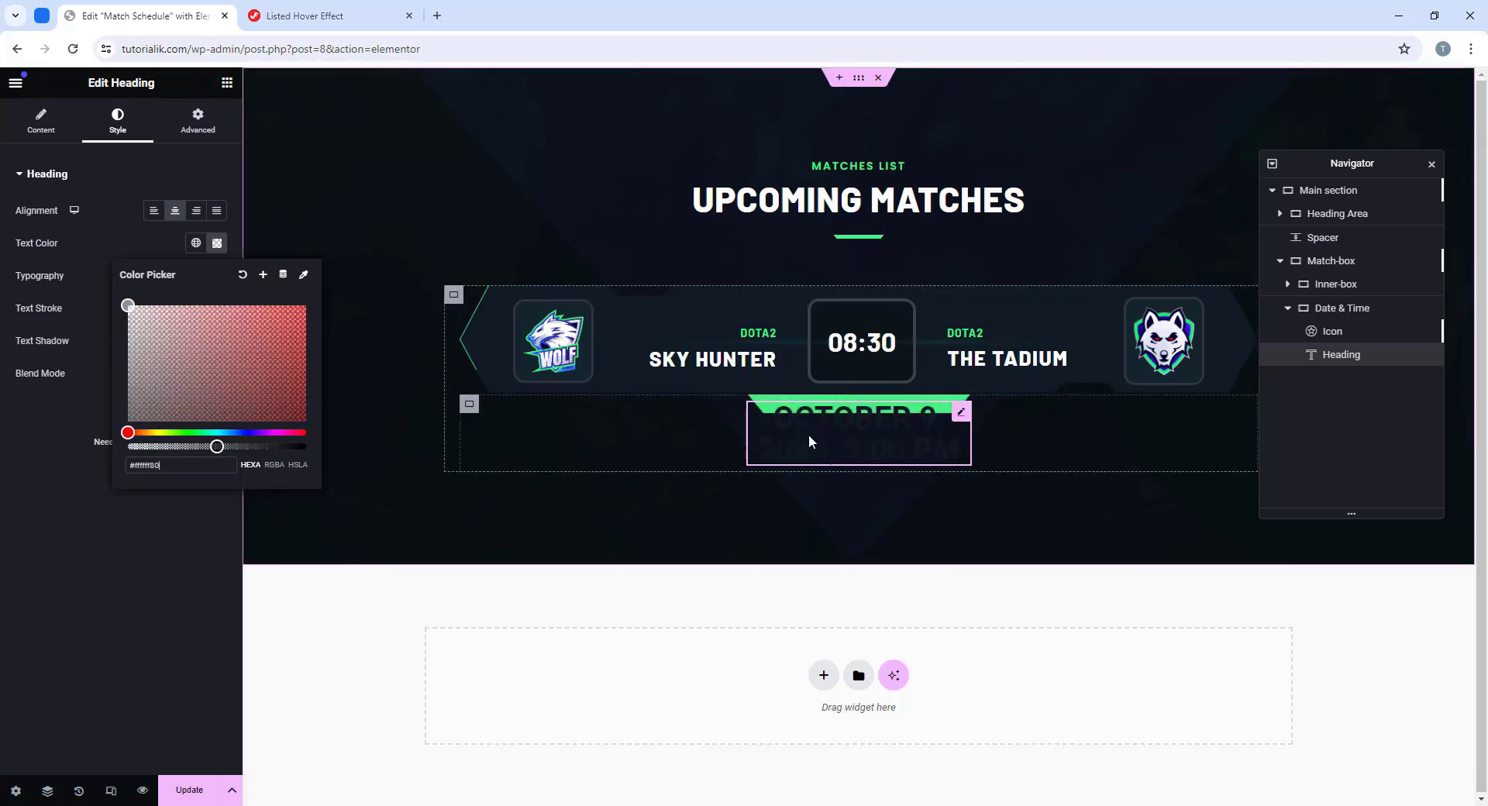
pyautogui.click(211, 466)
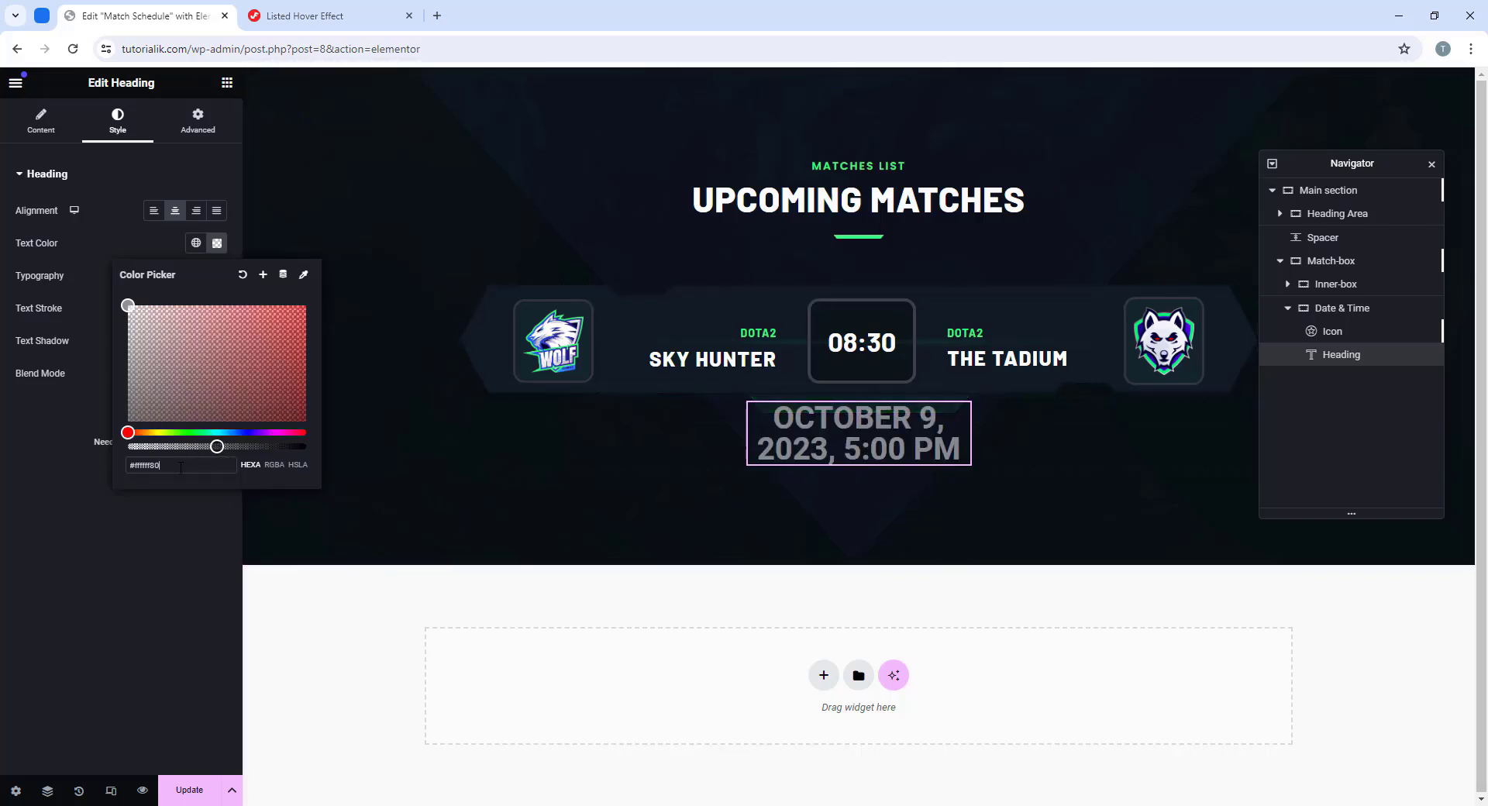
# Step: Set the date heading's typography to the Barlow font family at a size of 13 px
pyautogui.click(69, 459)
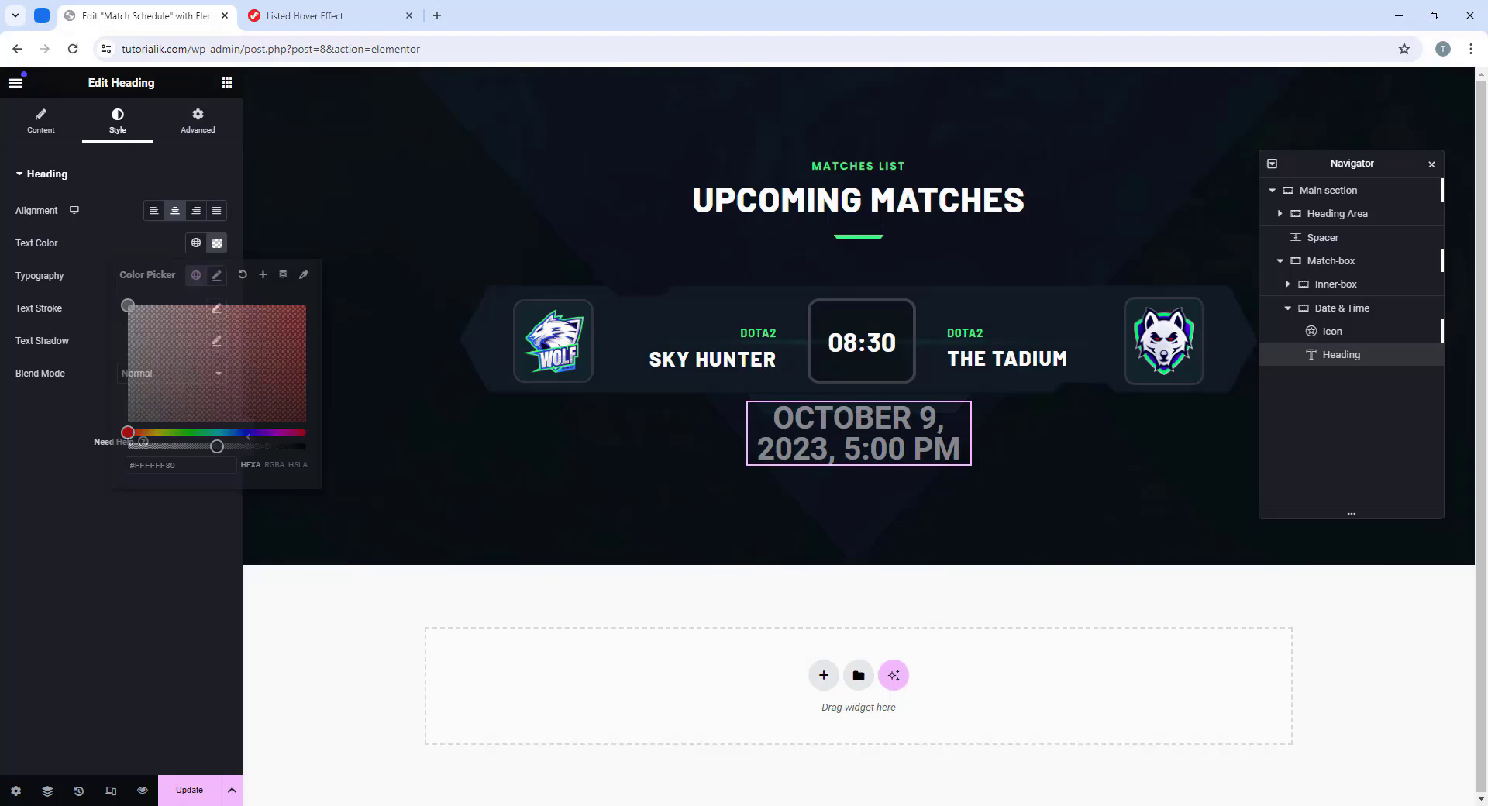
pyautogui.click(217, 275)
pyautogui.click(159, 349)
pyautogui.write('barlo')
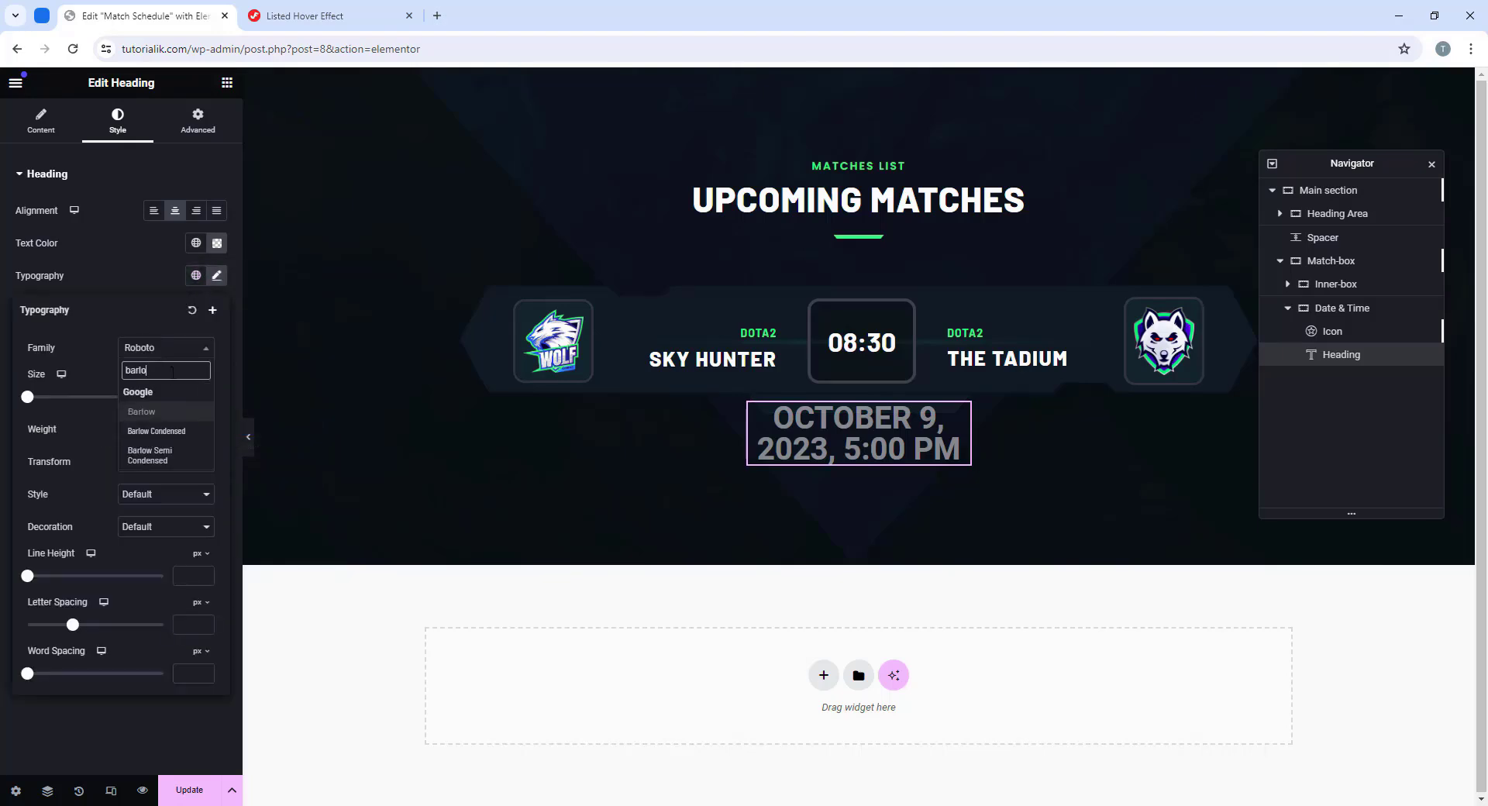
pyautogui.click(158, 413)
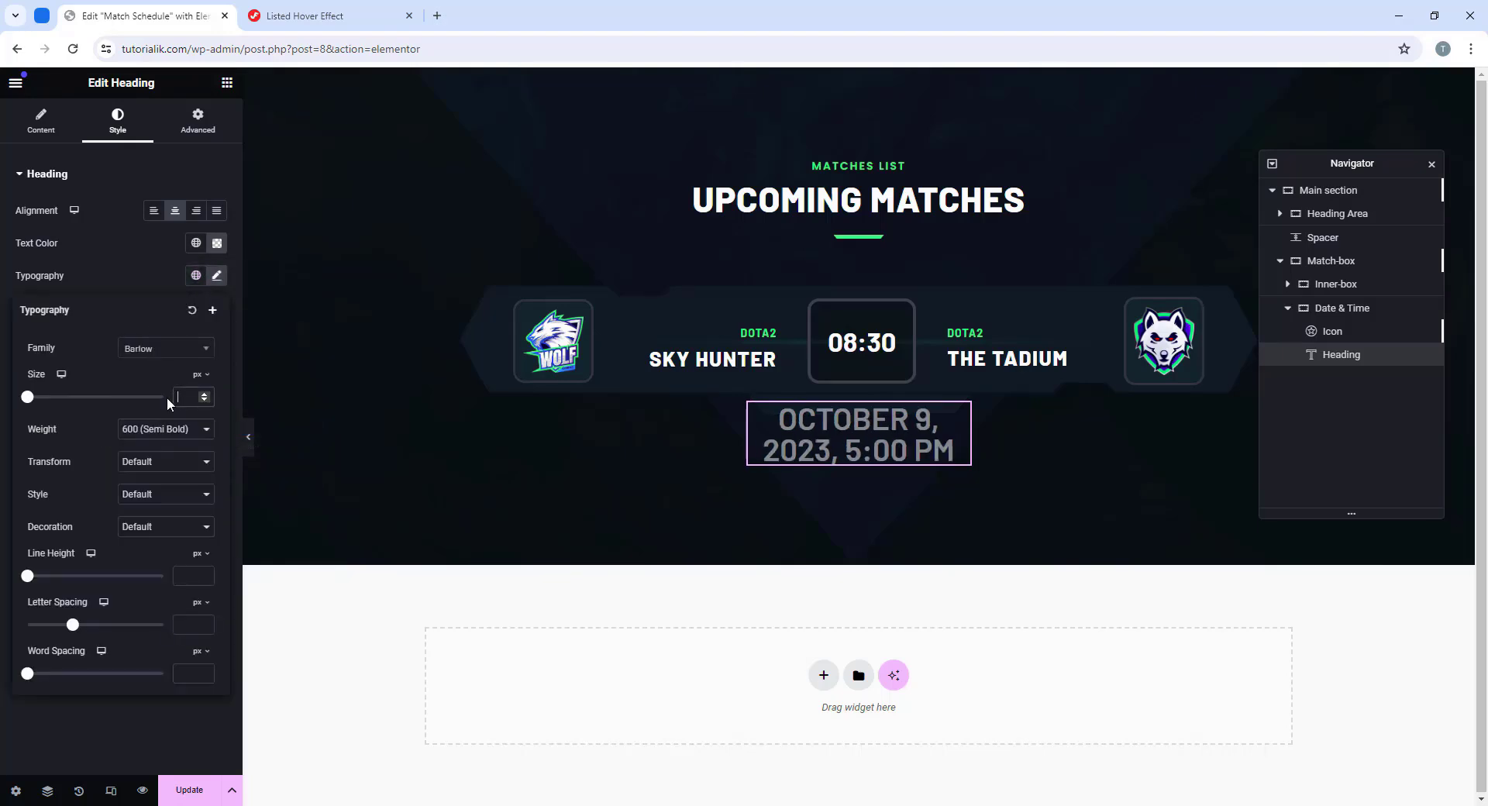
pyautogui.write('13')
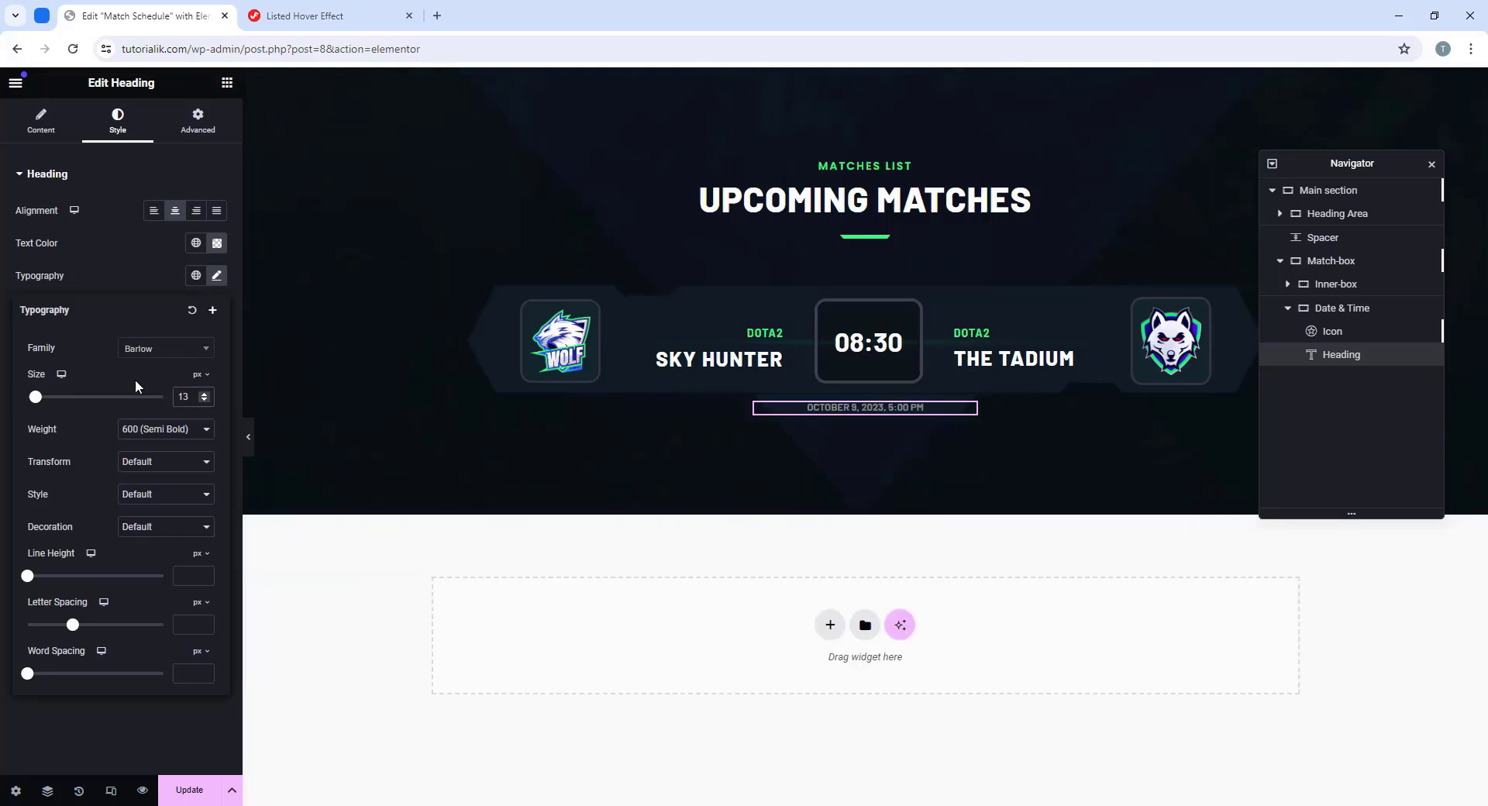
# Step: Set the date heading's weight to 700 (Bold) and line height to 1 em, and increase its letter spacing
pyautogui.click(169, 431)
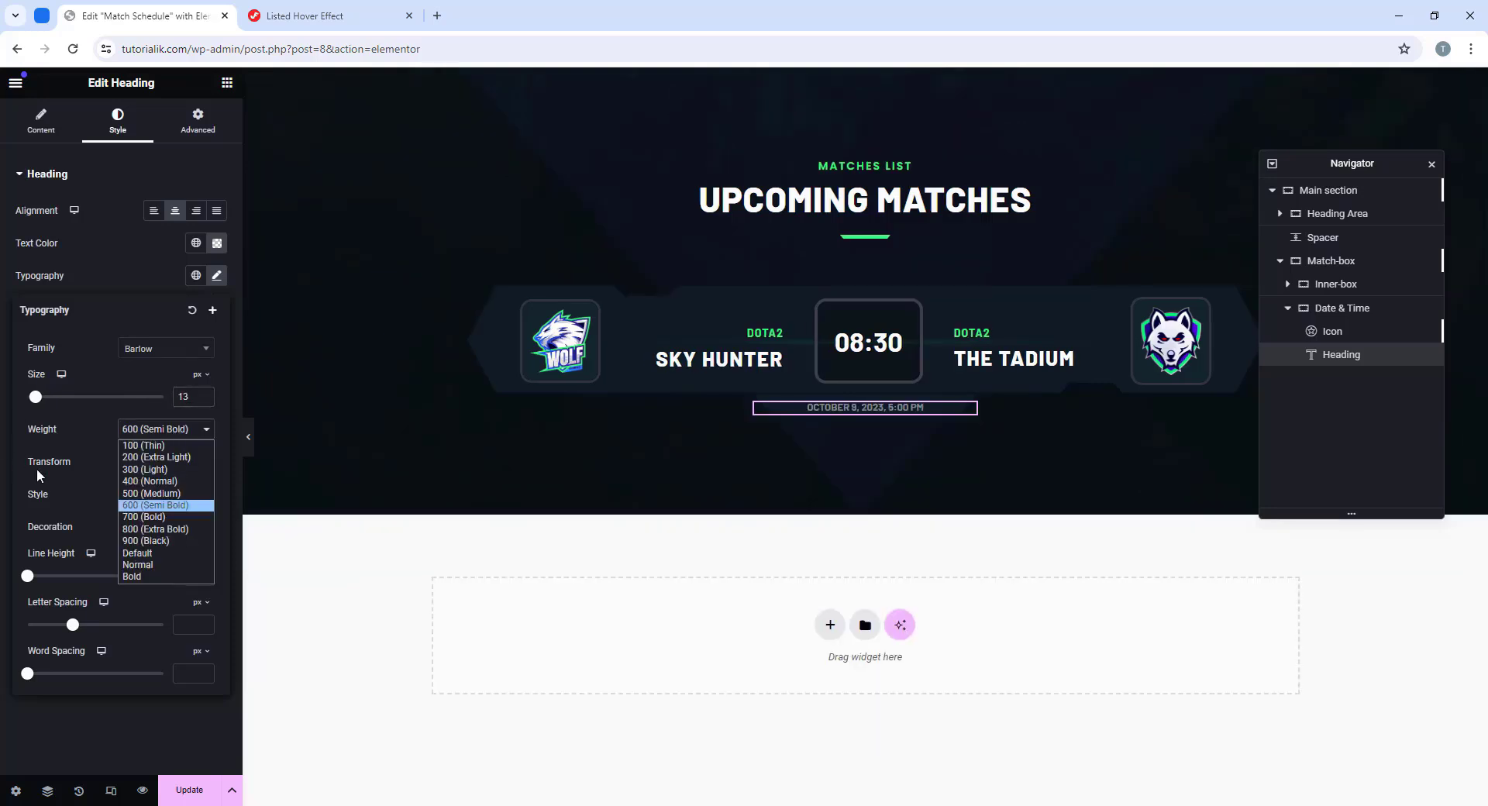
pyautogui.click(135, 516)
pyautogui.click(203, 555)
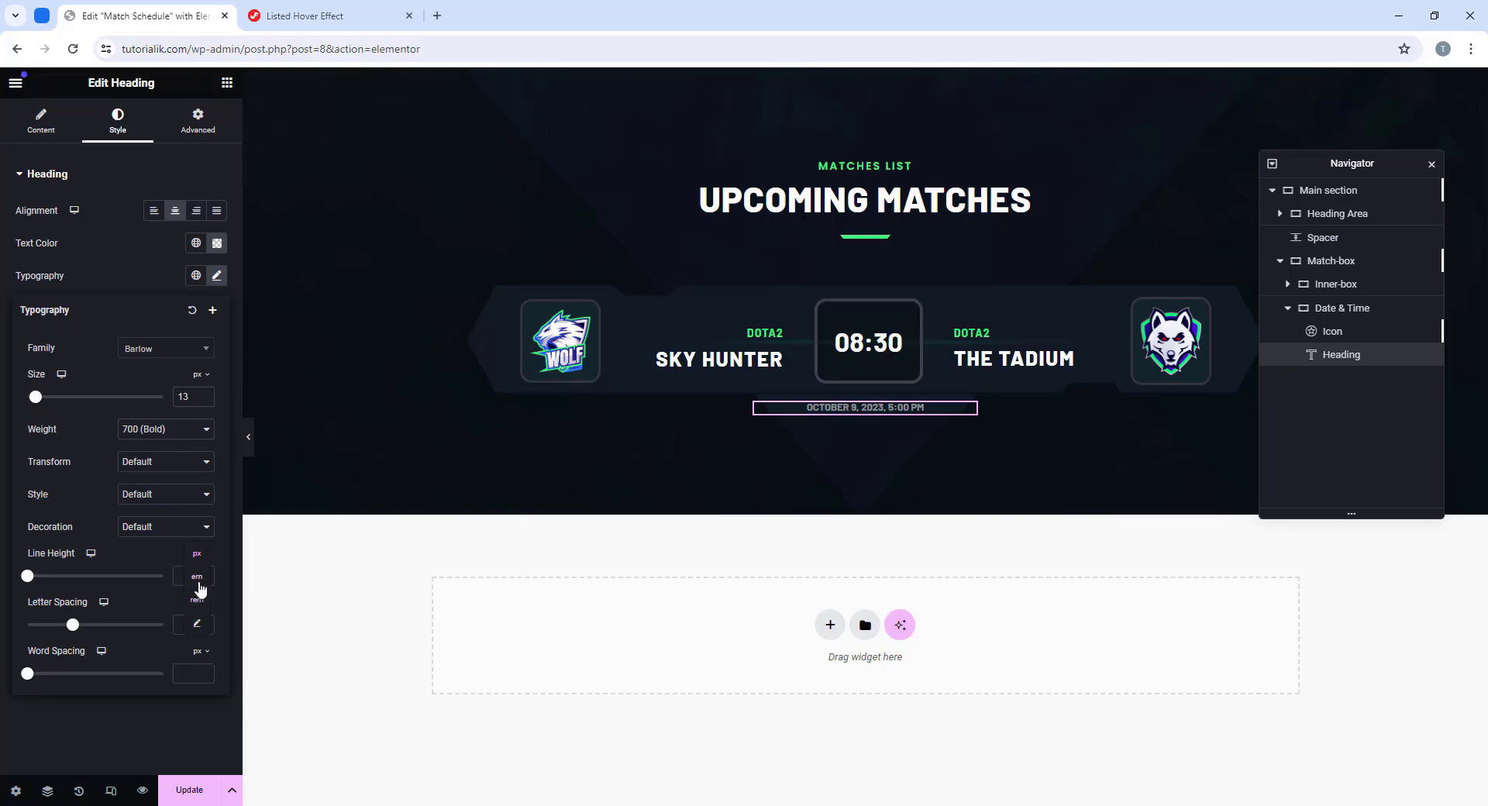
pyautogui.click(198, 578)
pyautogui.click(199, 624)
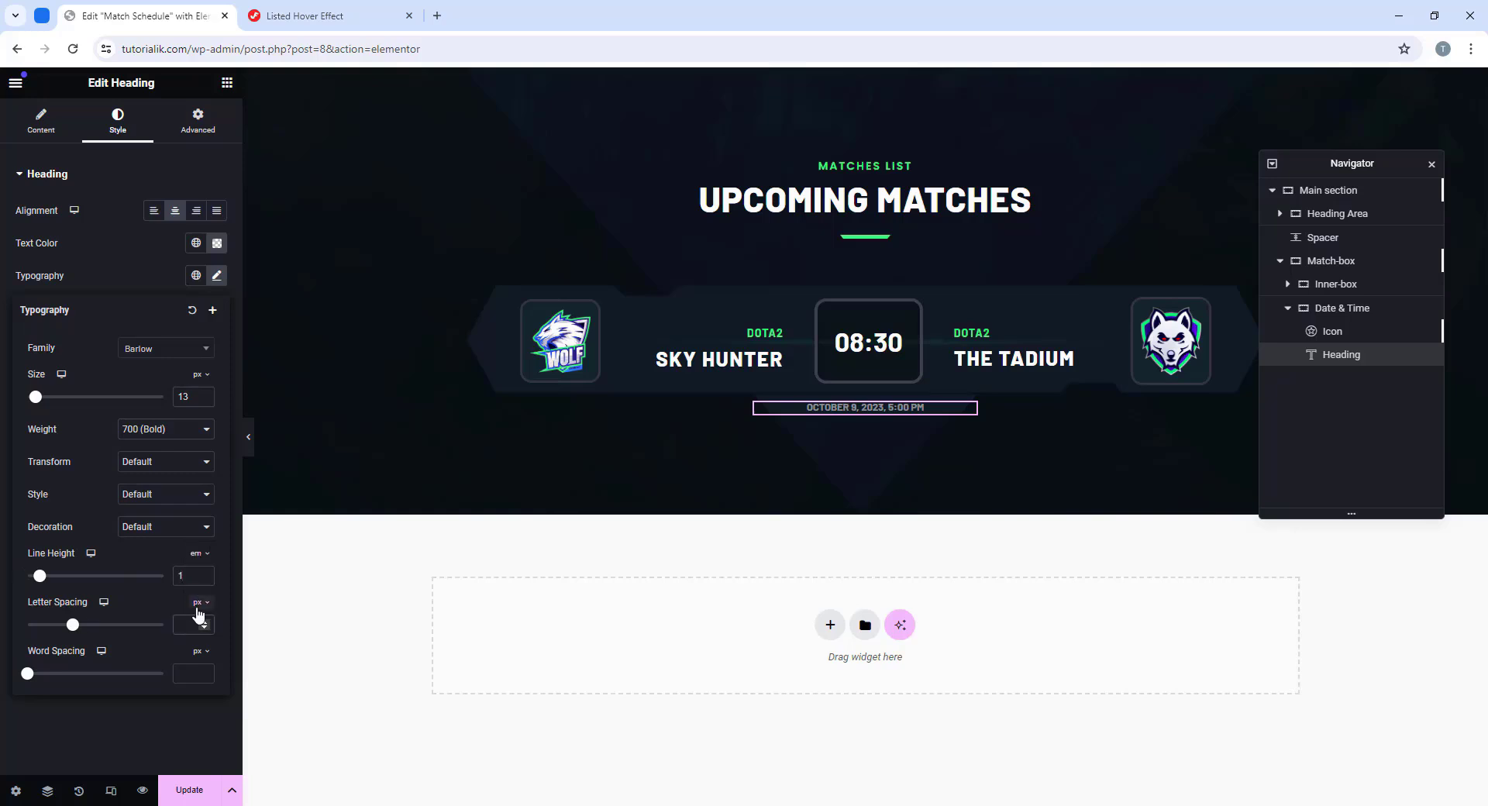
pyautogui.click(204, 620)
# Step: Unlink the date heading's margins and set its top margin to -4 px
pyautogui.click(196, 126)
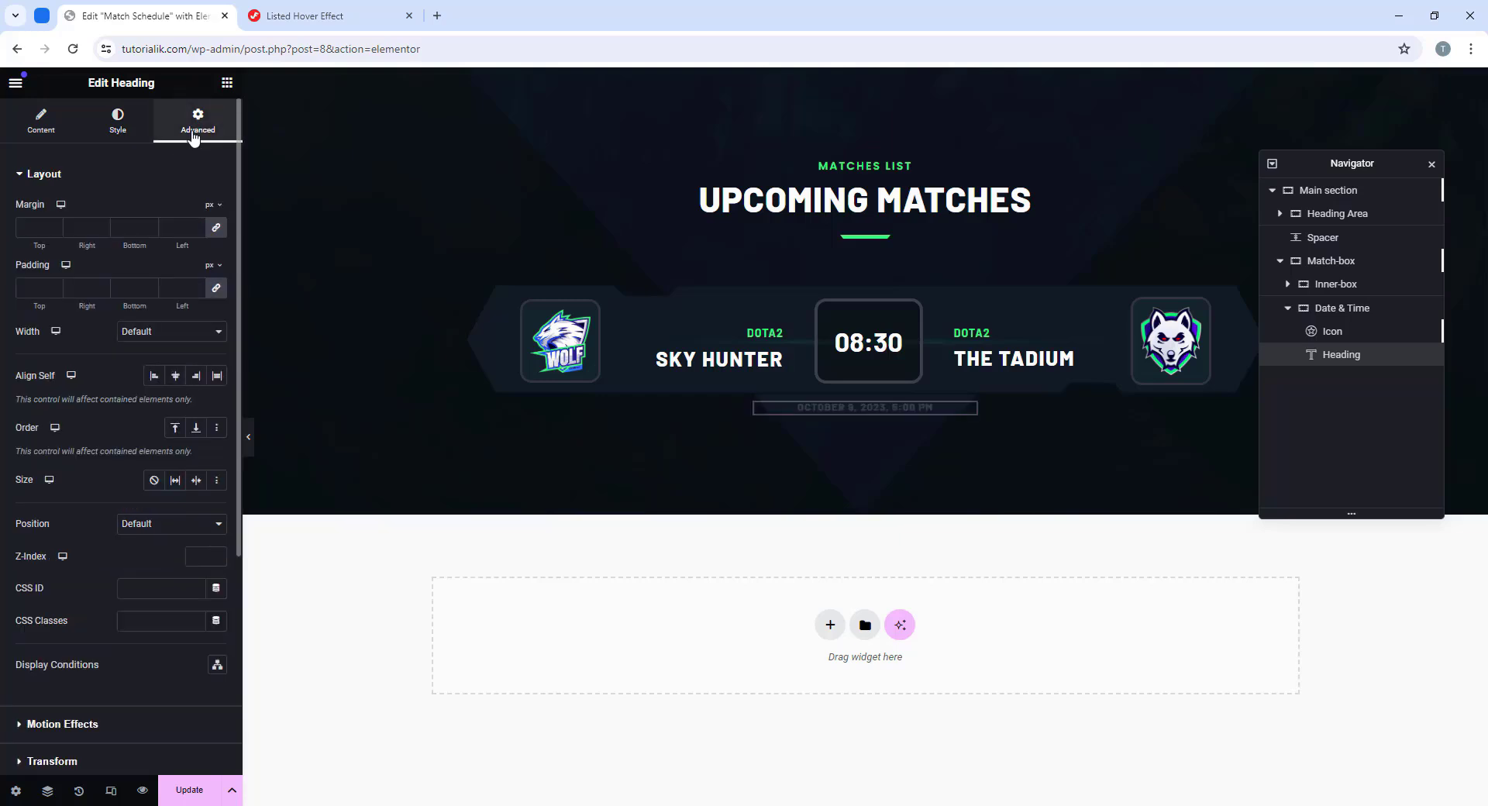
pyautogui.click(217, 228)
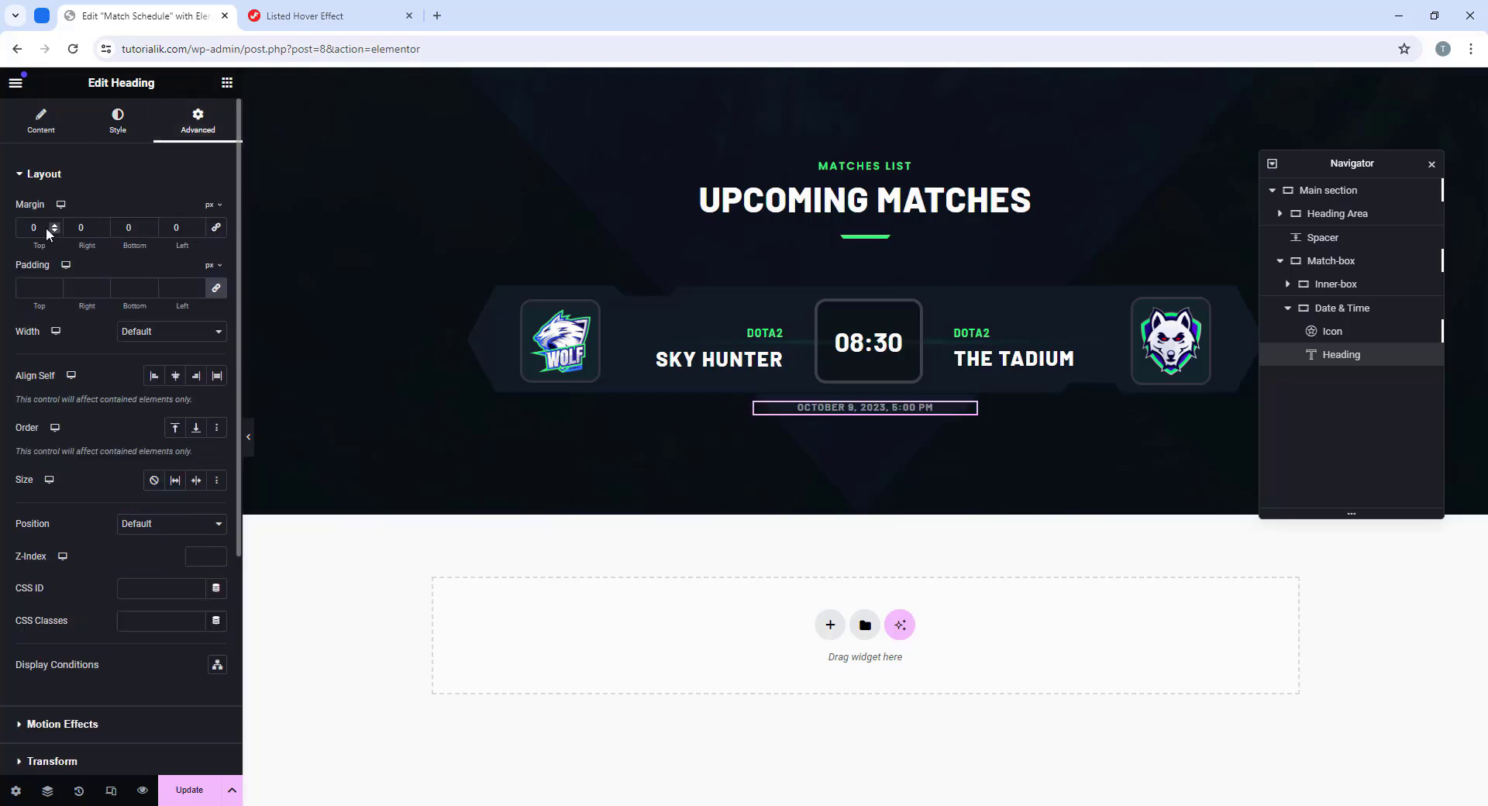
pyautogui.write('-4')
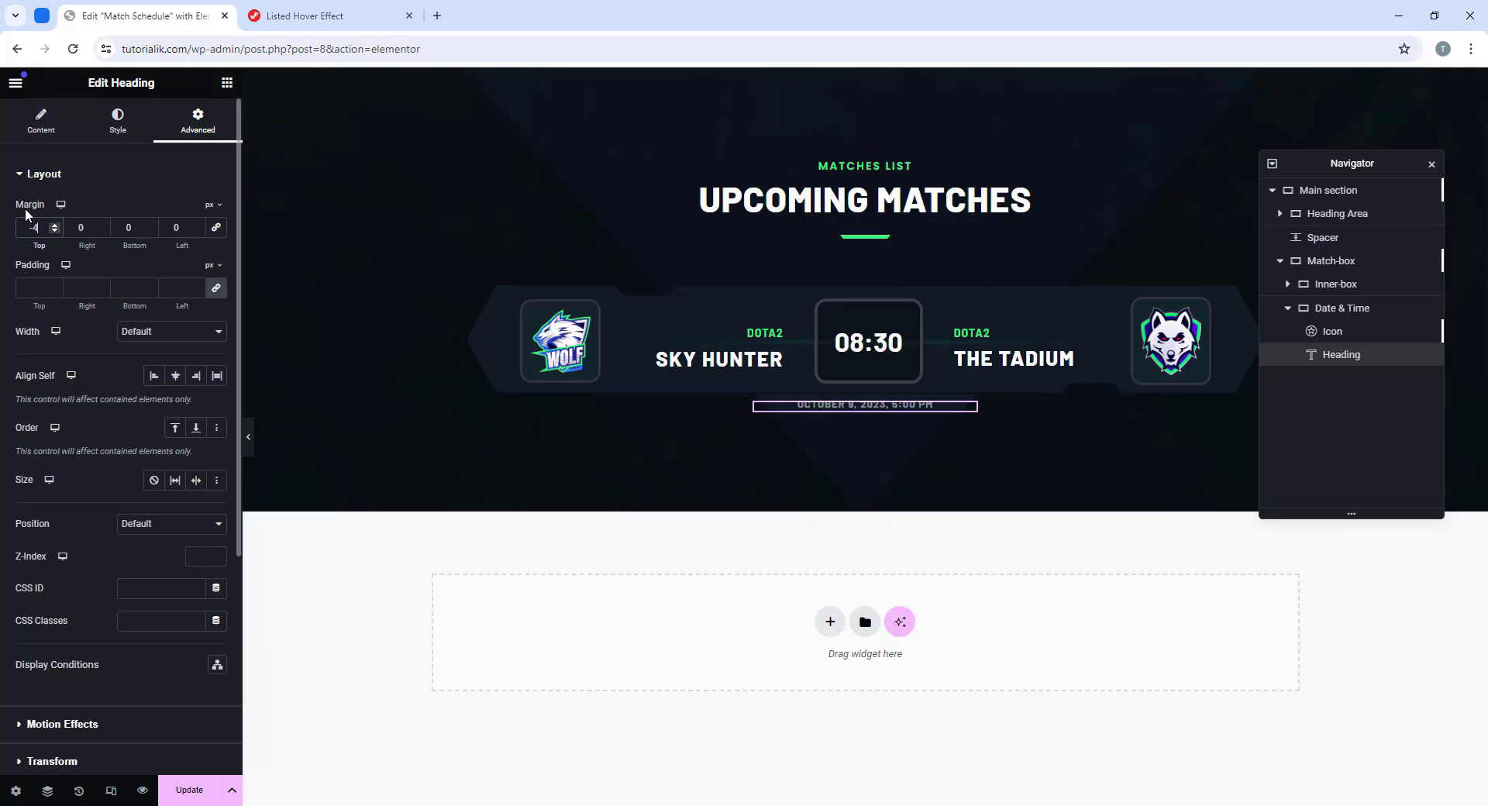
pyautogui.click(249, 434)
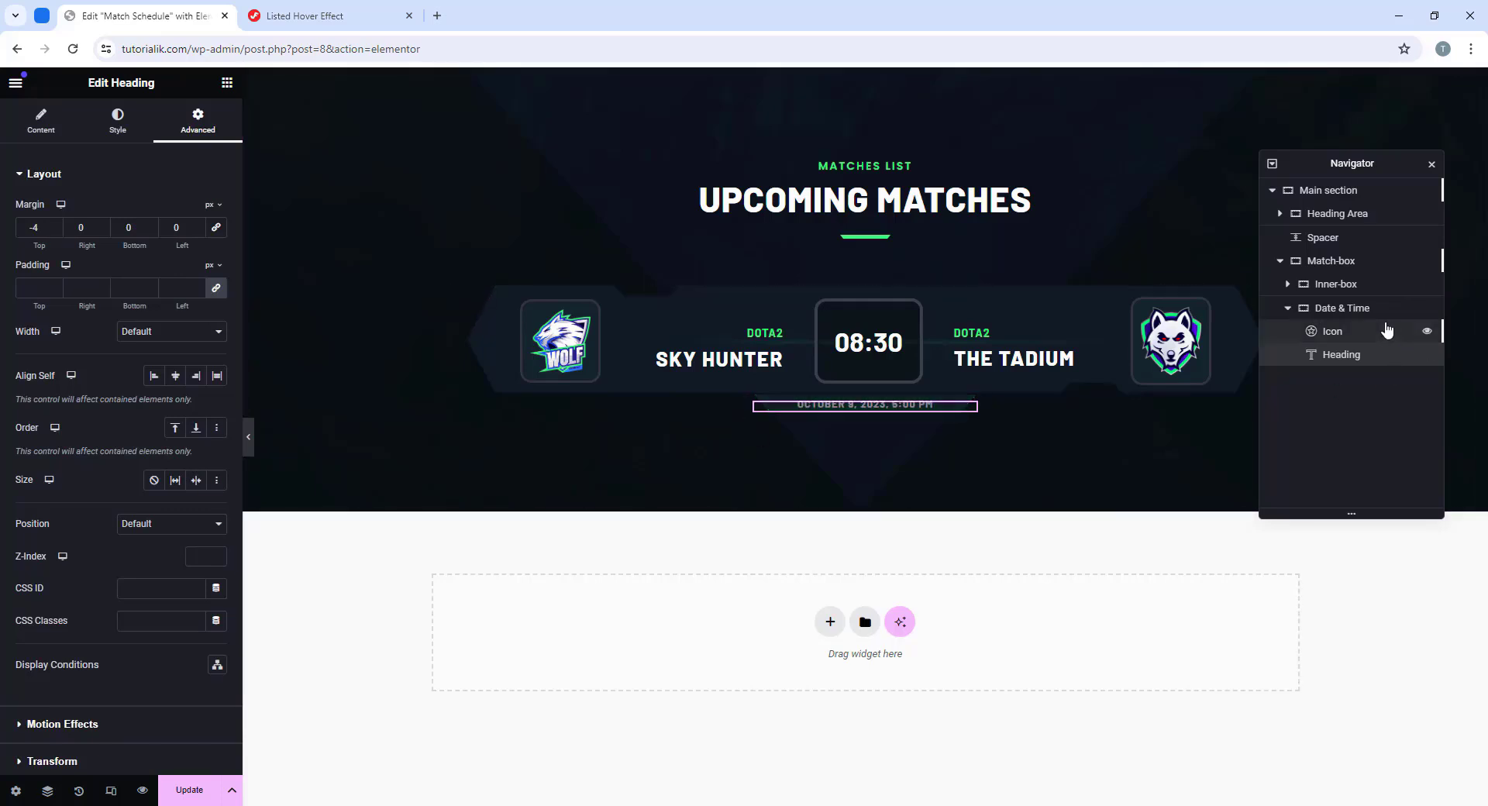
# Step: Give the Date & Time container the CSS class bottom-text and preview the match box hover effect
pyautogui.click(1328, 312)
pyautogui.scroll(-3, 154, 487)
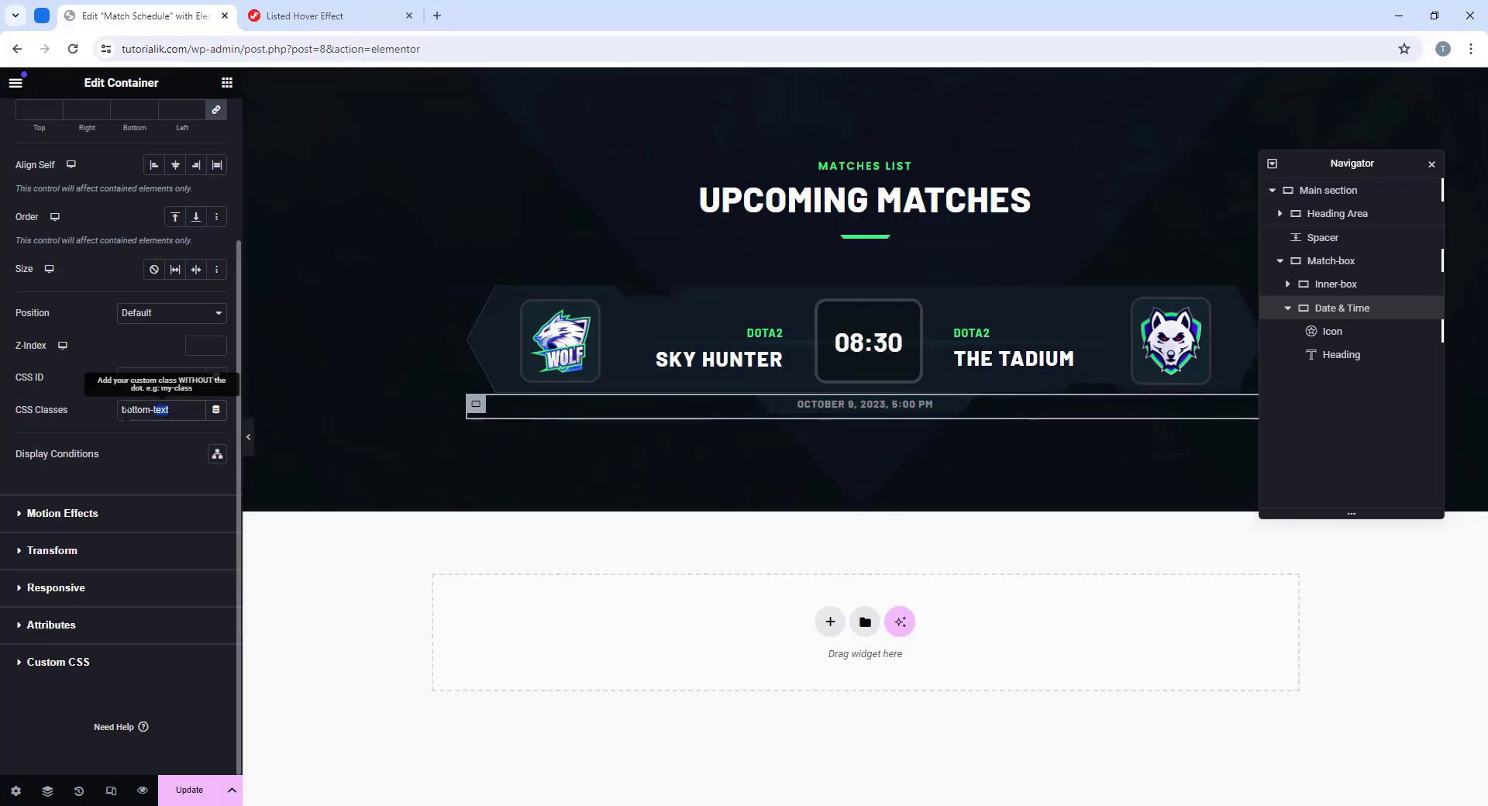
pyautogui.tripleClick(142, 410)
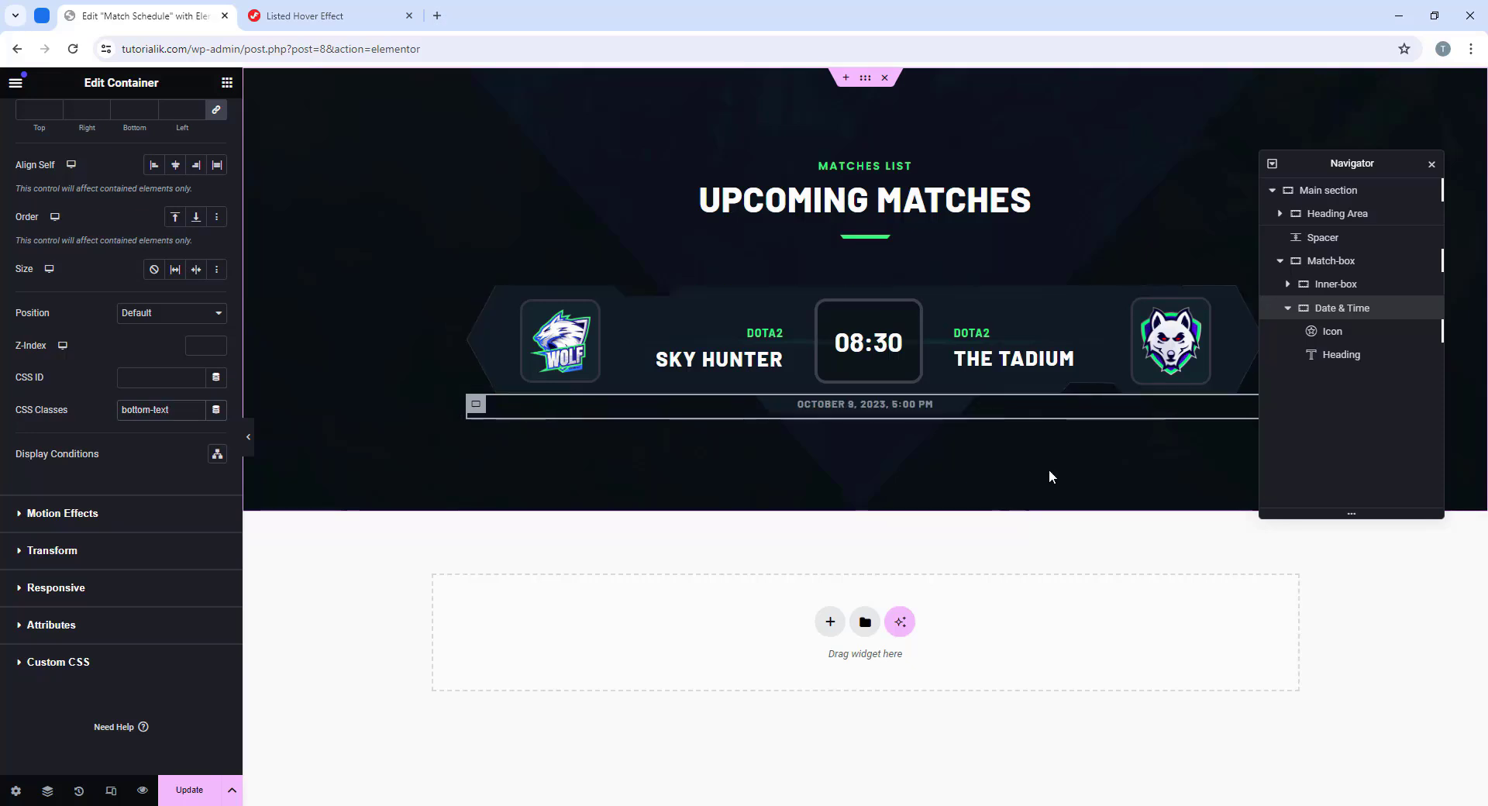
pyautogui.click(248, 437)
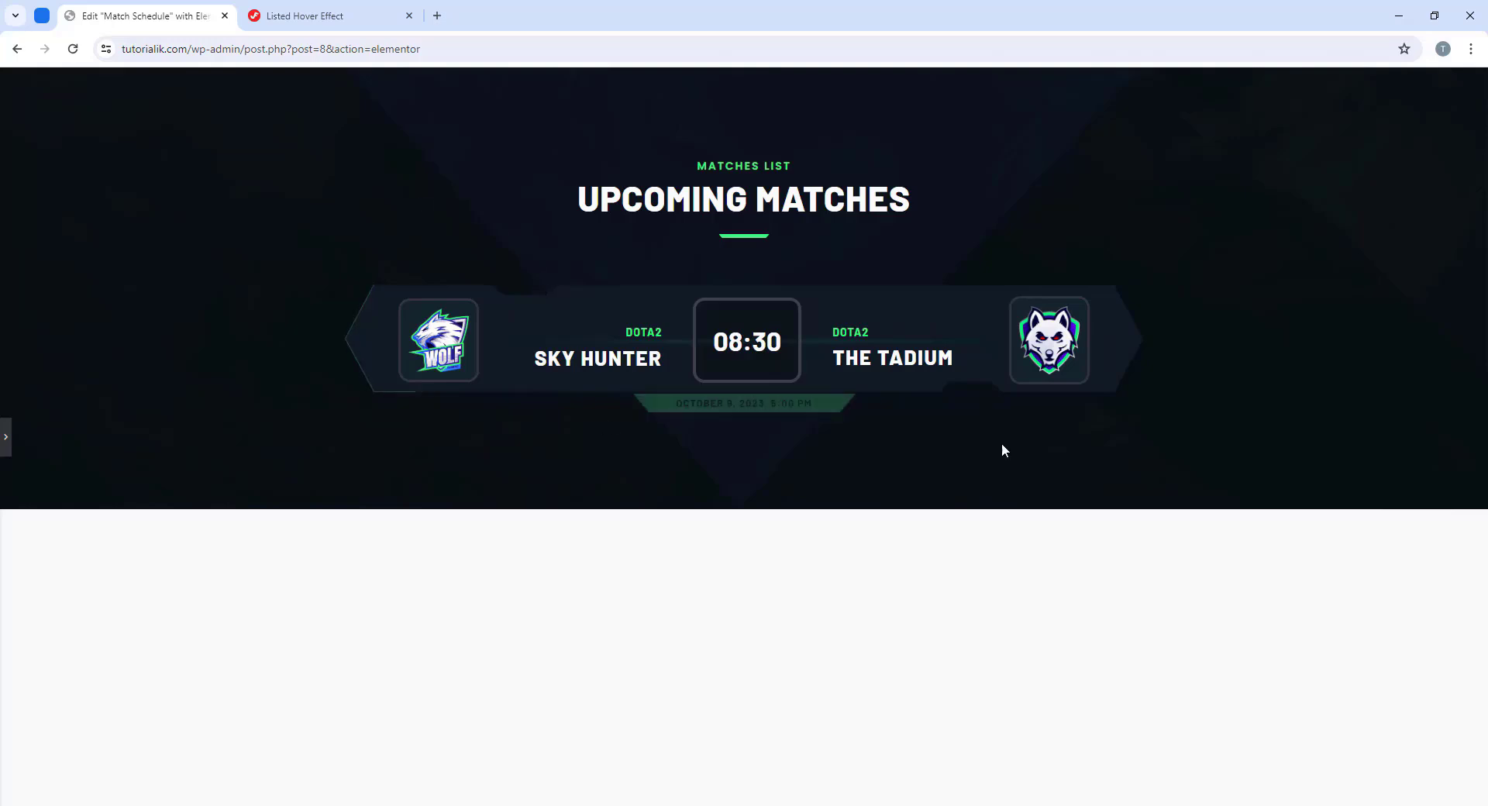
pyautogui.click(6, 436)
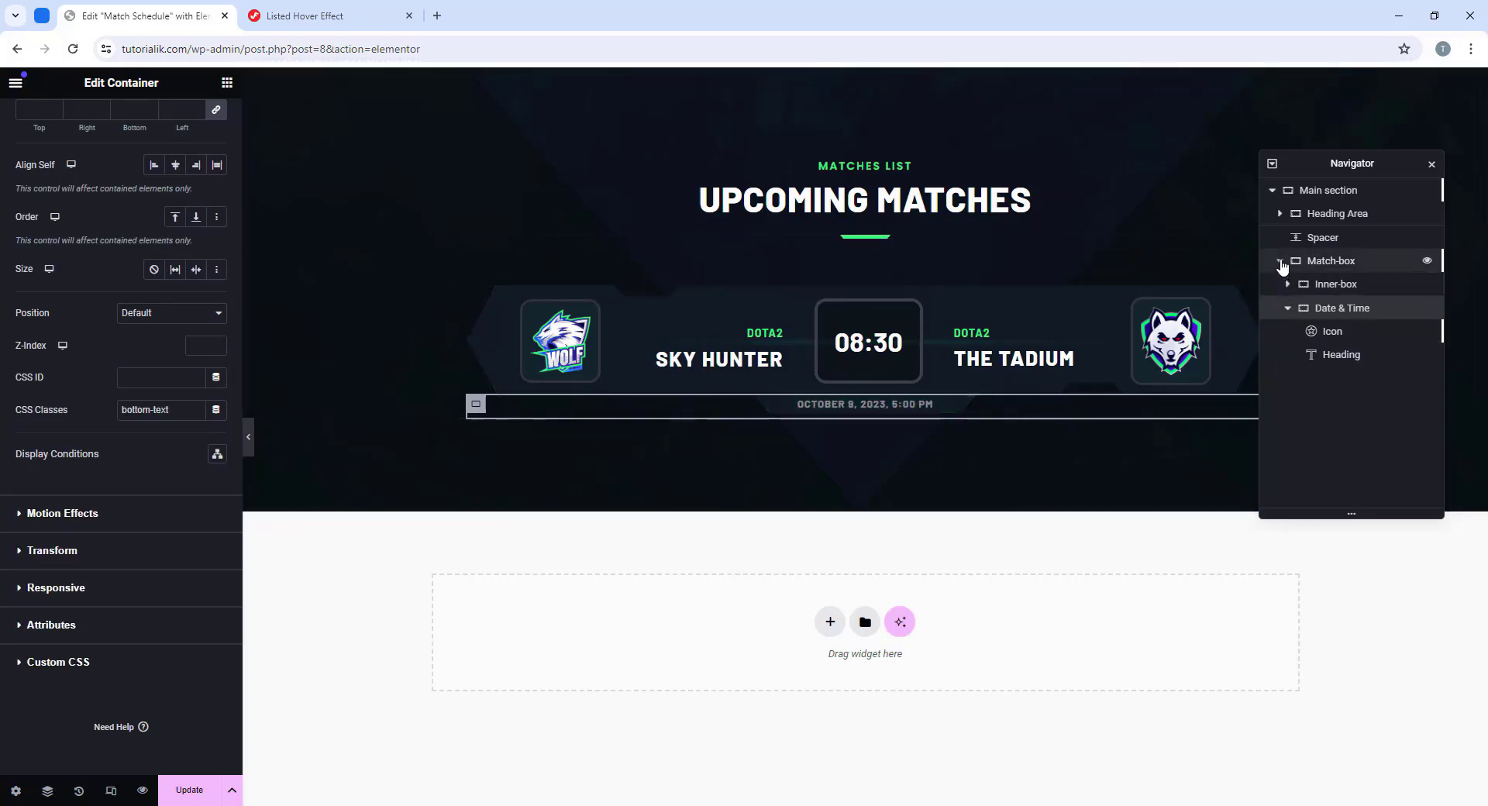
# Step: Collapse the Match-box container and duplicate it twice to make three match boxes
pyautogui.click(1280, 260)
pyautogui.click(1327, 266)
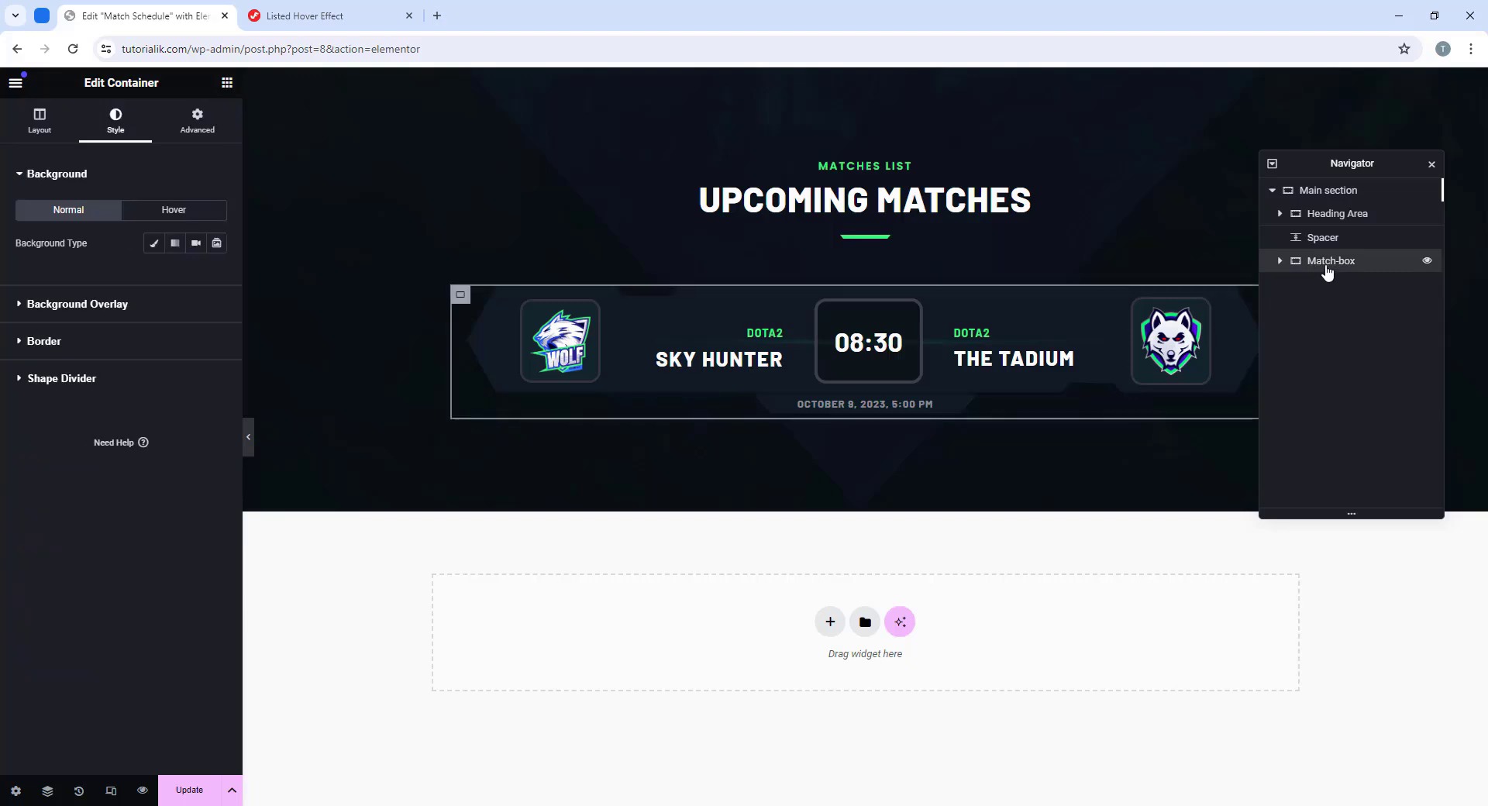
pyautogui.rightClick(1332, 265)
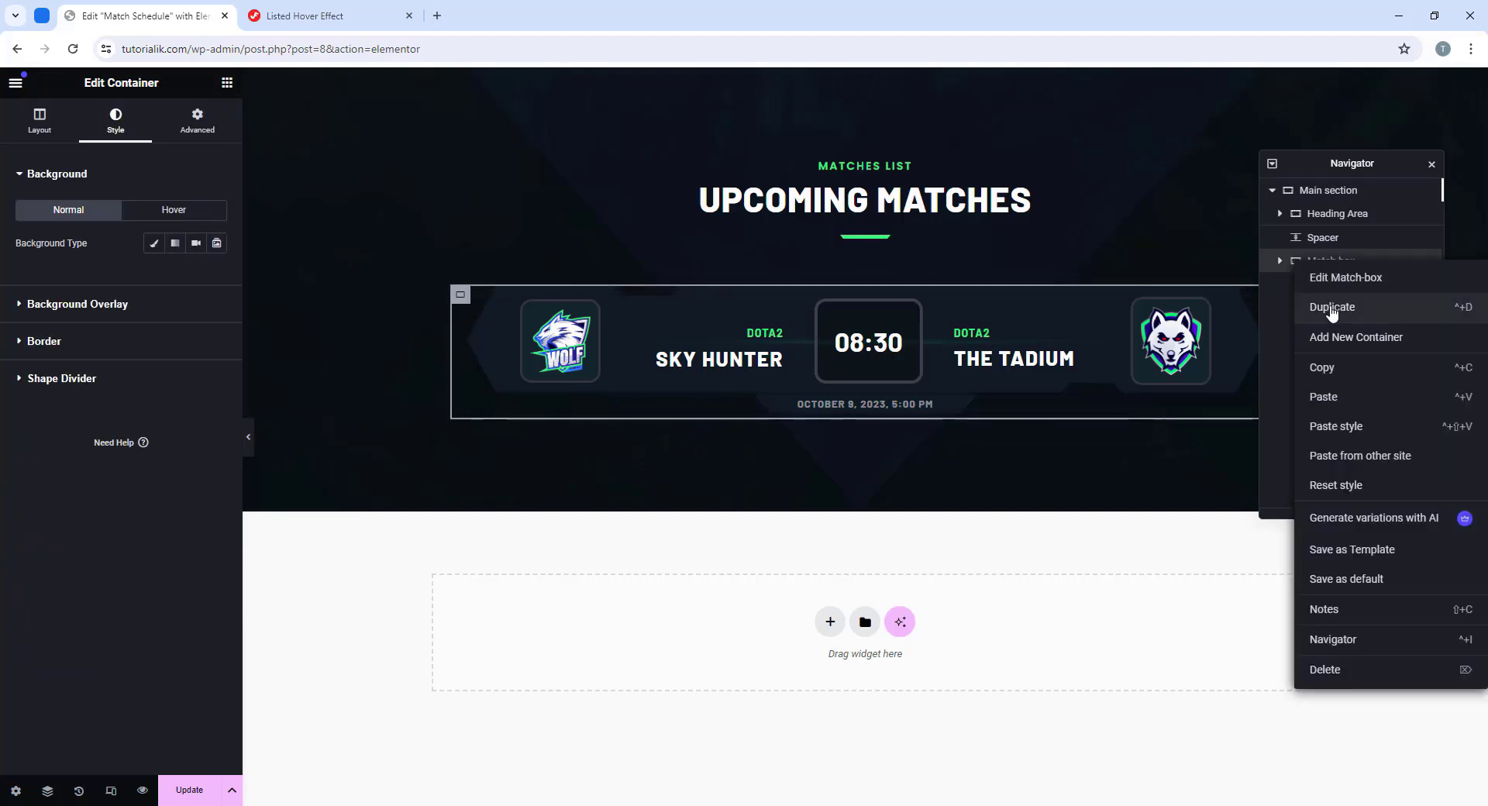
pyautogui.click(1332, 309)
pyautogui.rightClick(1310, 284)
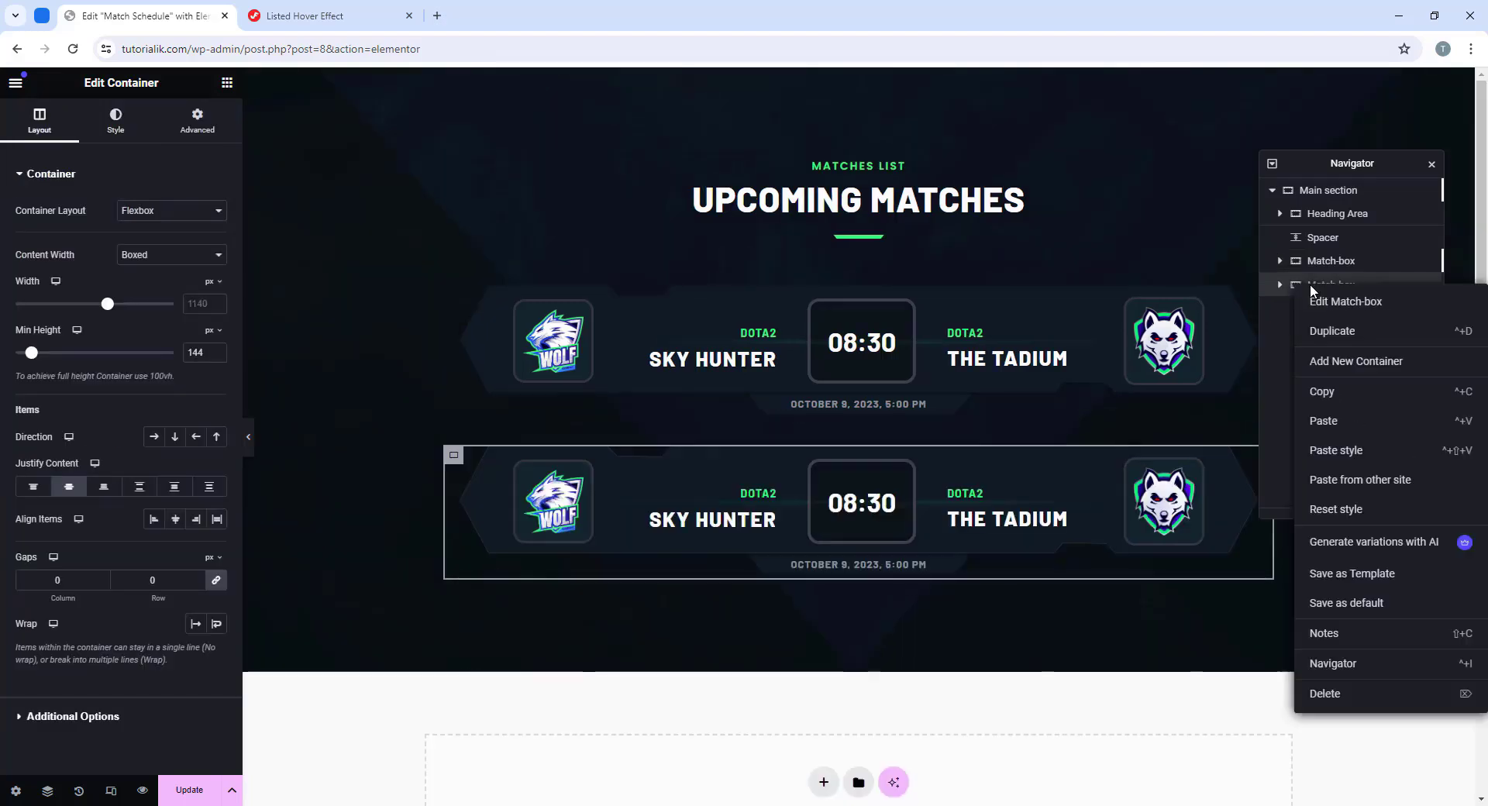
pyautogui.click(1333, 332)
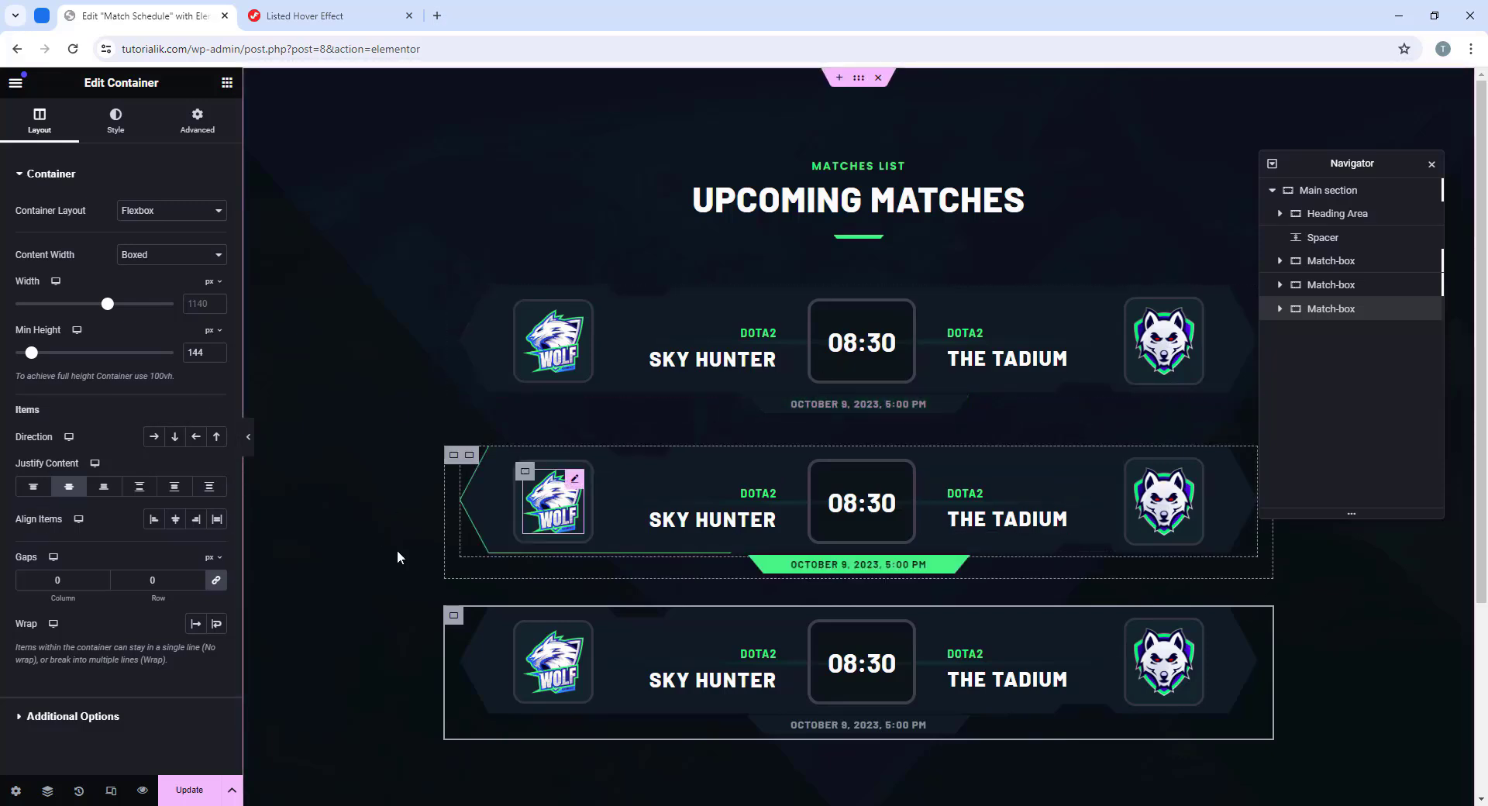
# Step: Replace the second match box's left team logo with the purple A-shaped logo from the media library
pyautogui.click(573, 480)
pyautogui.click(129, 289)
pyautogui.rightClick(129, 289)
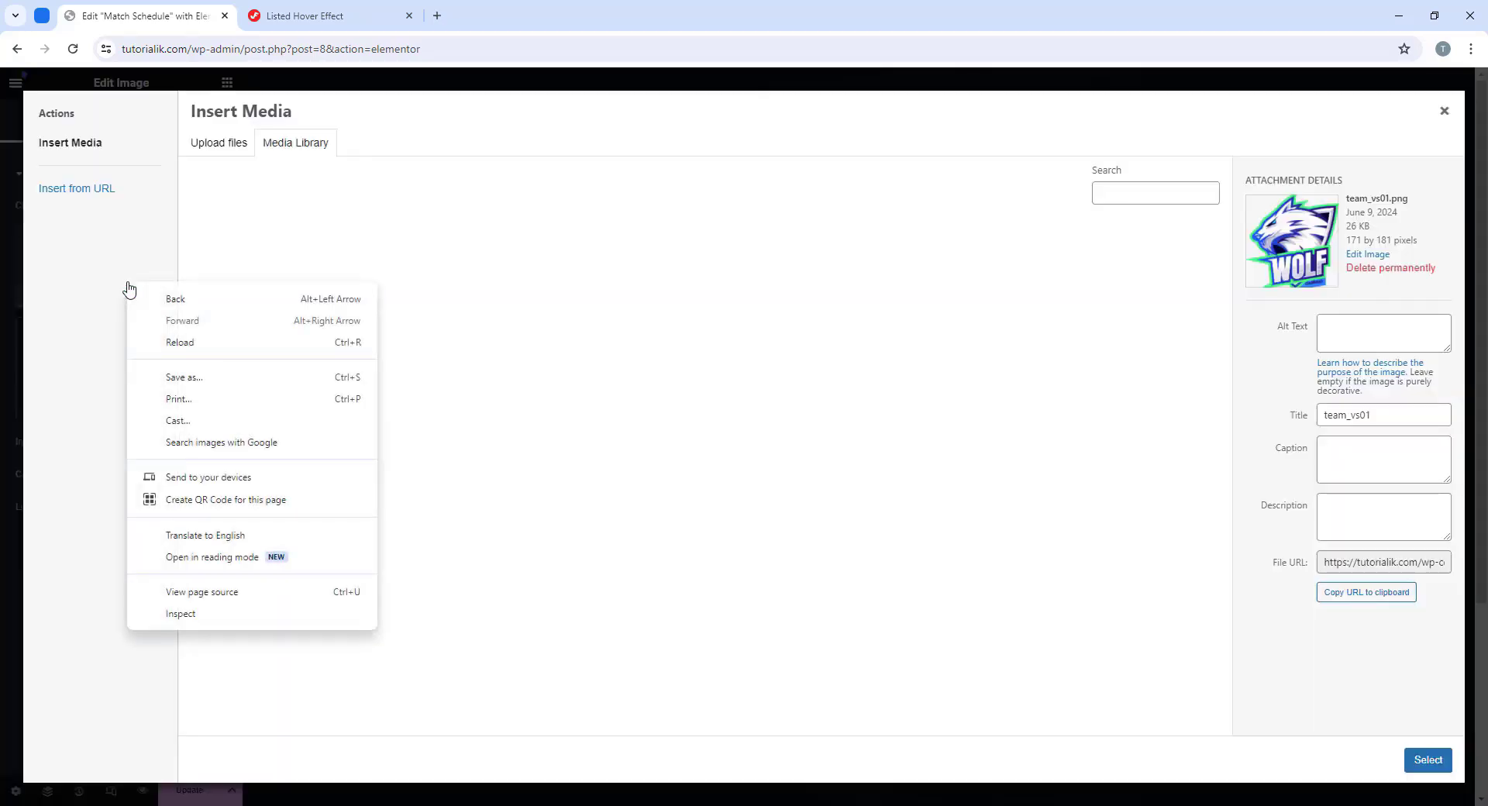
pyautogui.click(39, 279)
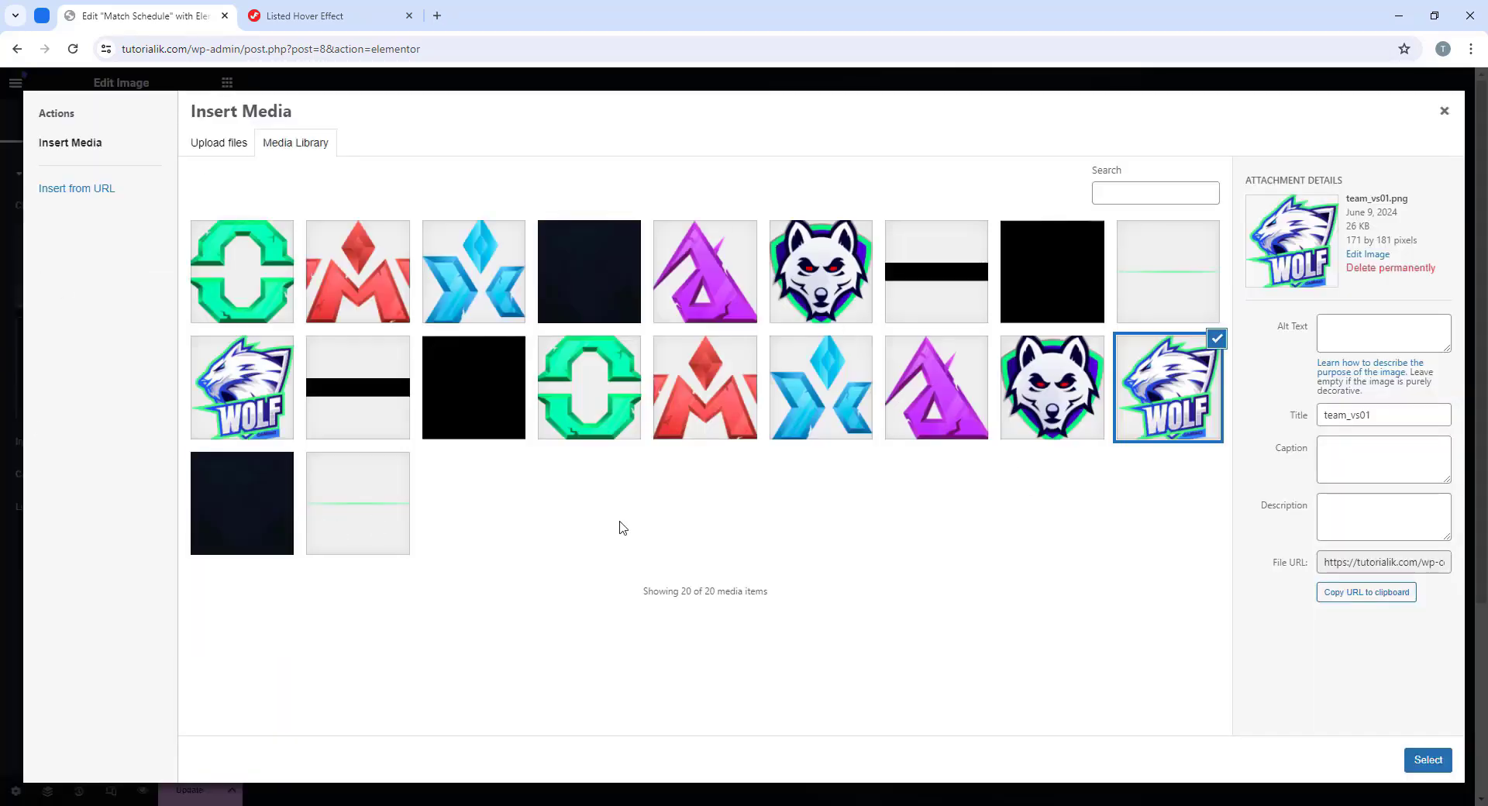
pyautogui.doubleClick(711, 302)
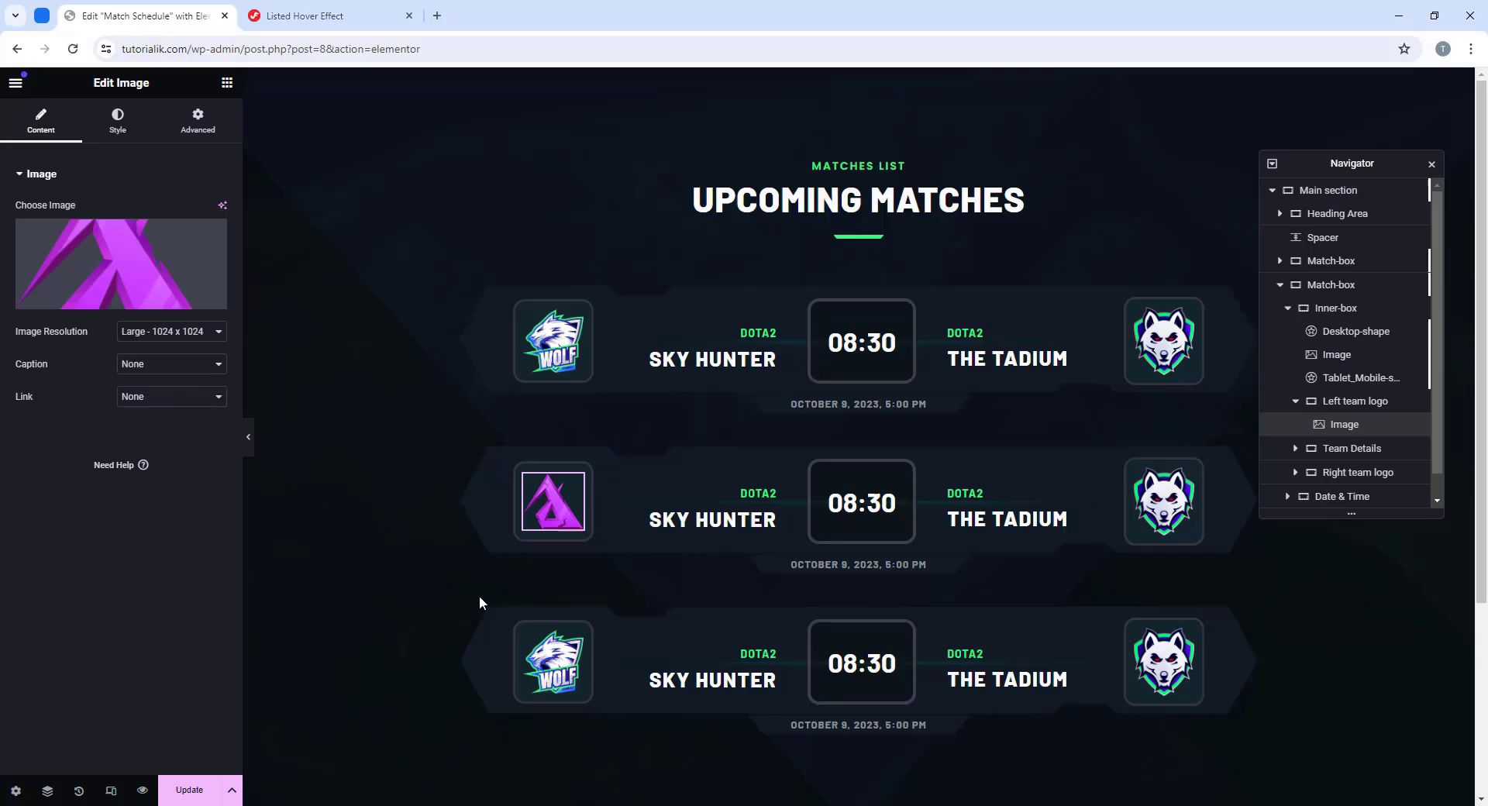
# Step: Replace the second match box's right team logo with the blue team_vs04 image
pyautogui.click(1178, 488)
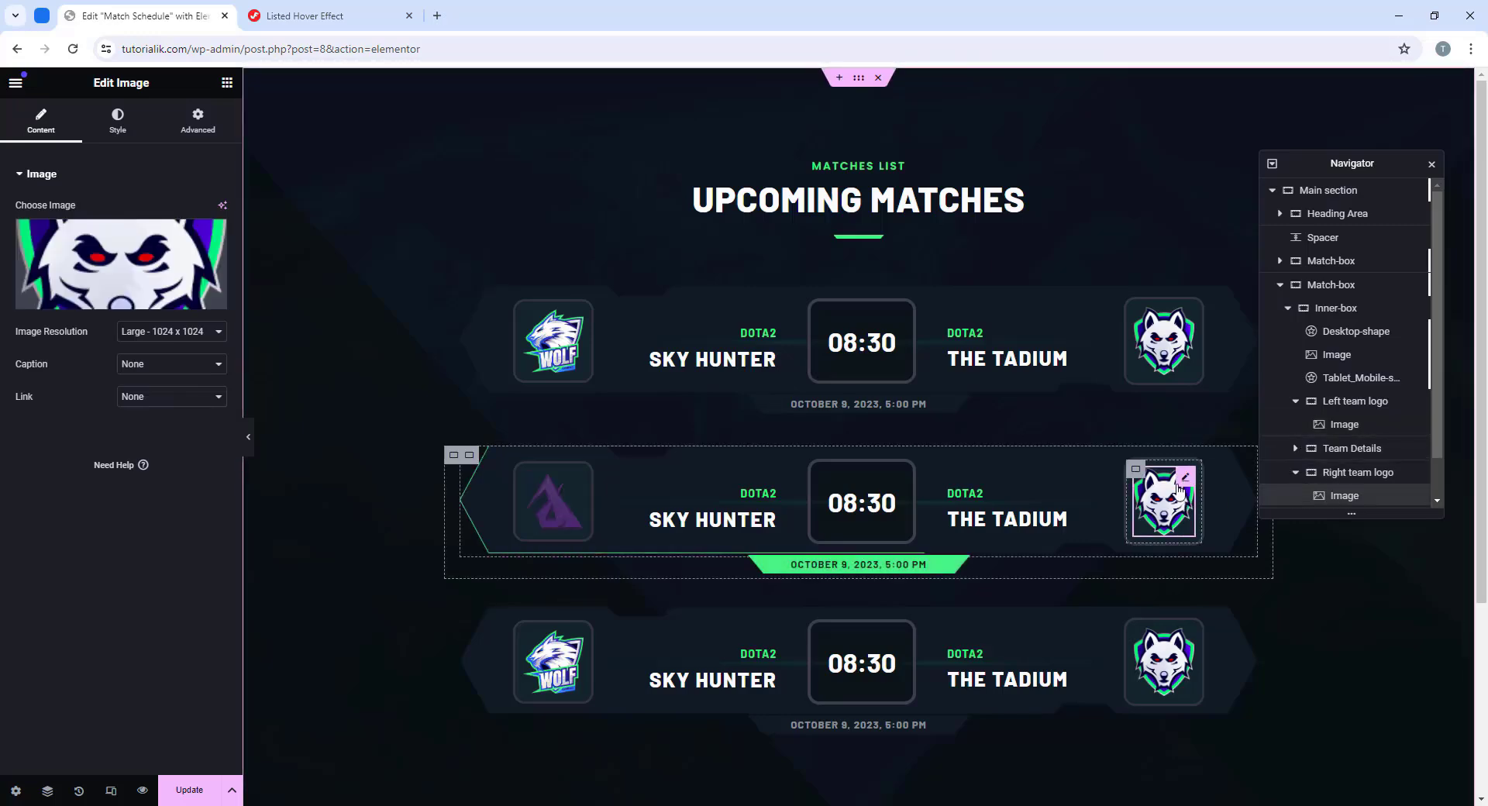
pyautogui.click(78, 291)
pyautogui.click(813, 407)
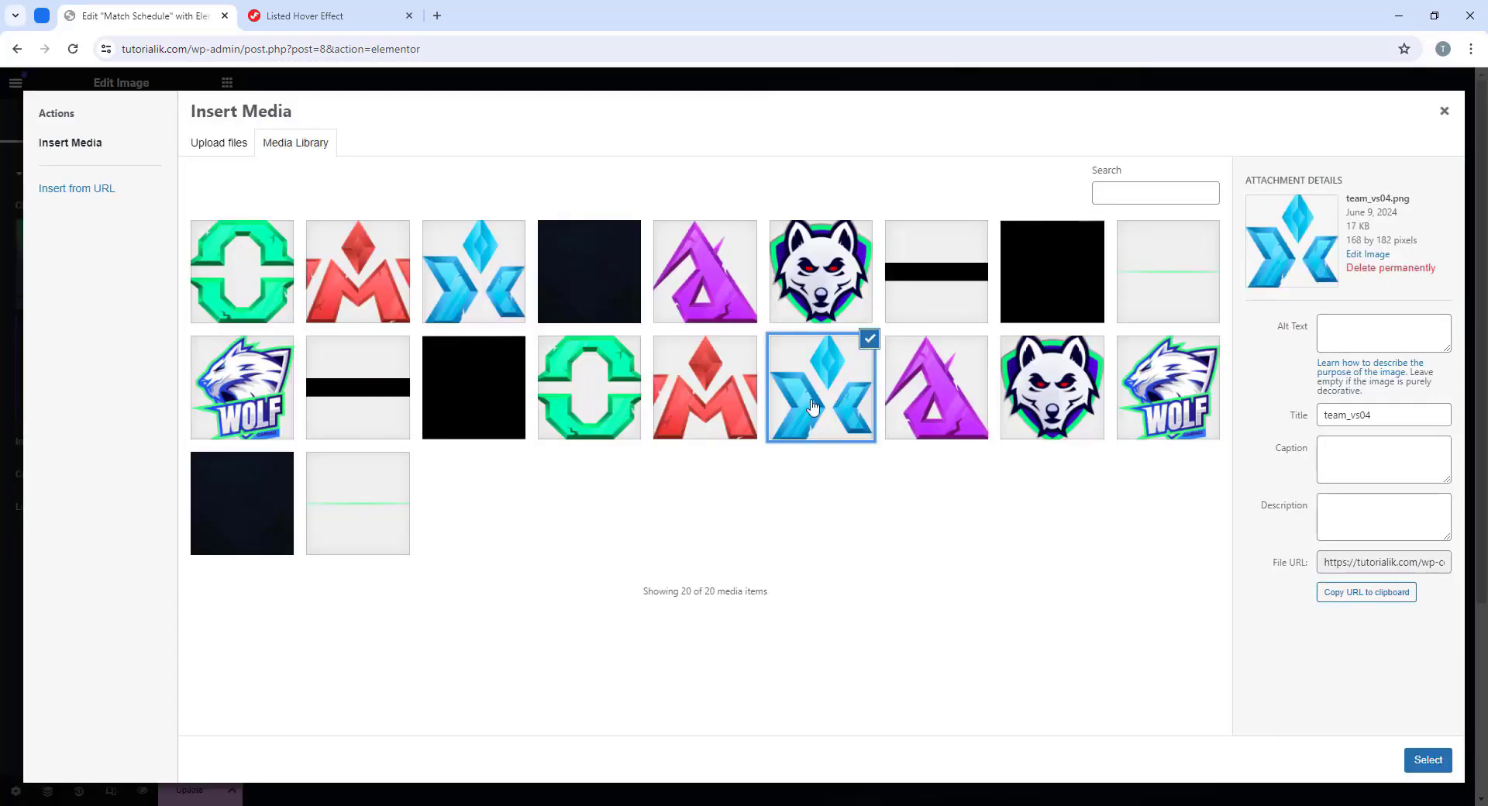
pyautogui.click(1429, 761)
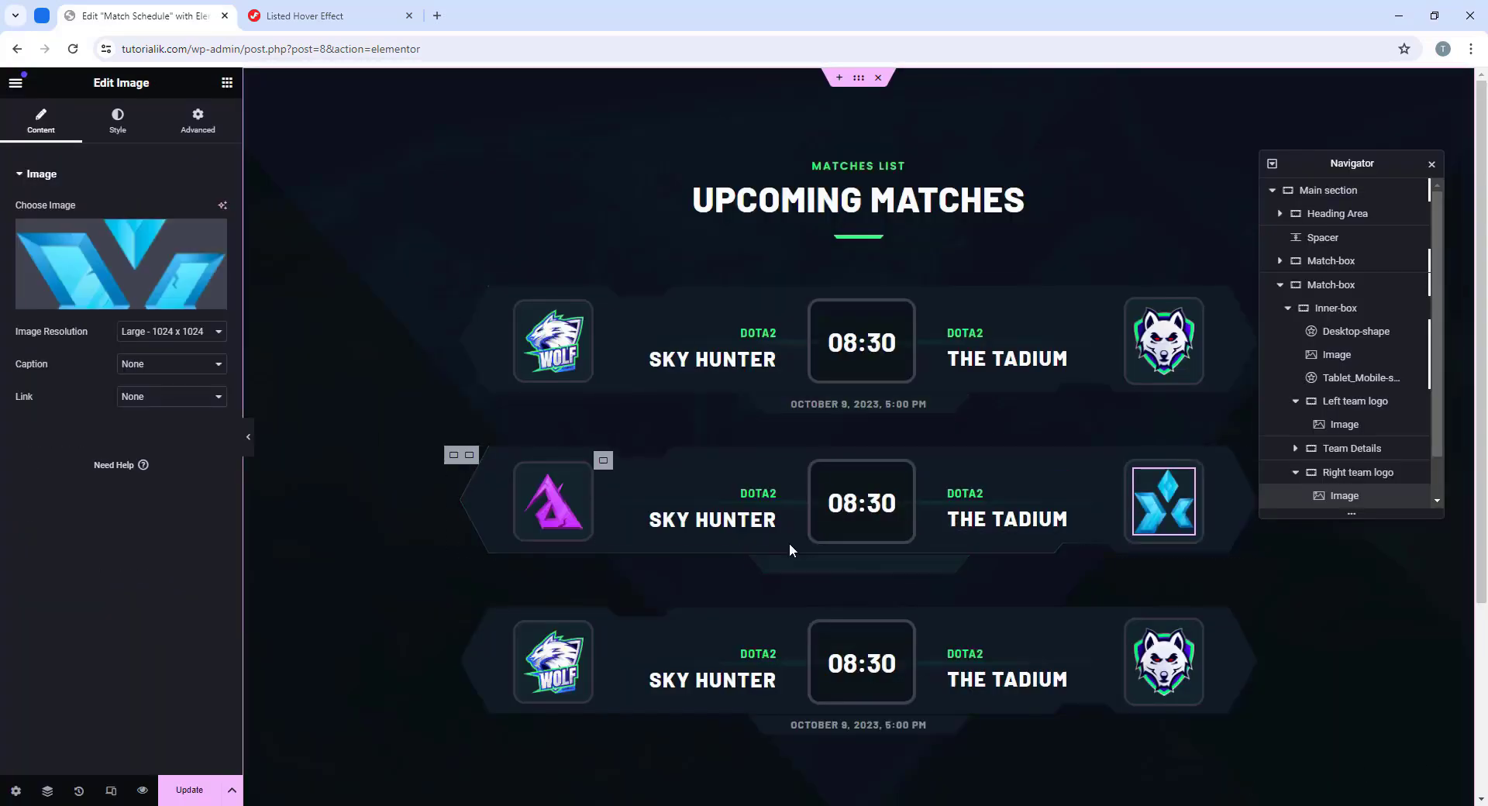
# Step: Change the second match's titles to VALORANT and its team names to KILLER 7 on the left and BLACK MX on the right
pyautogui.click(747, 516)
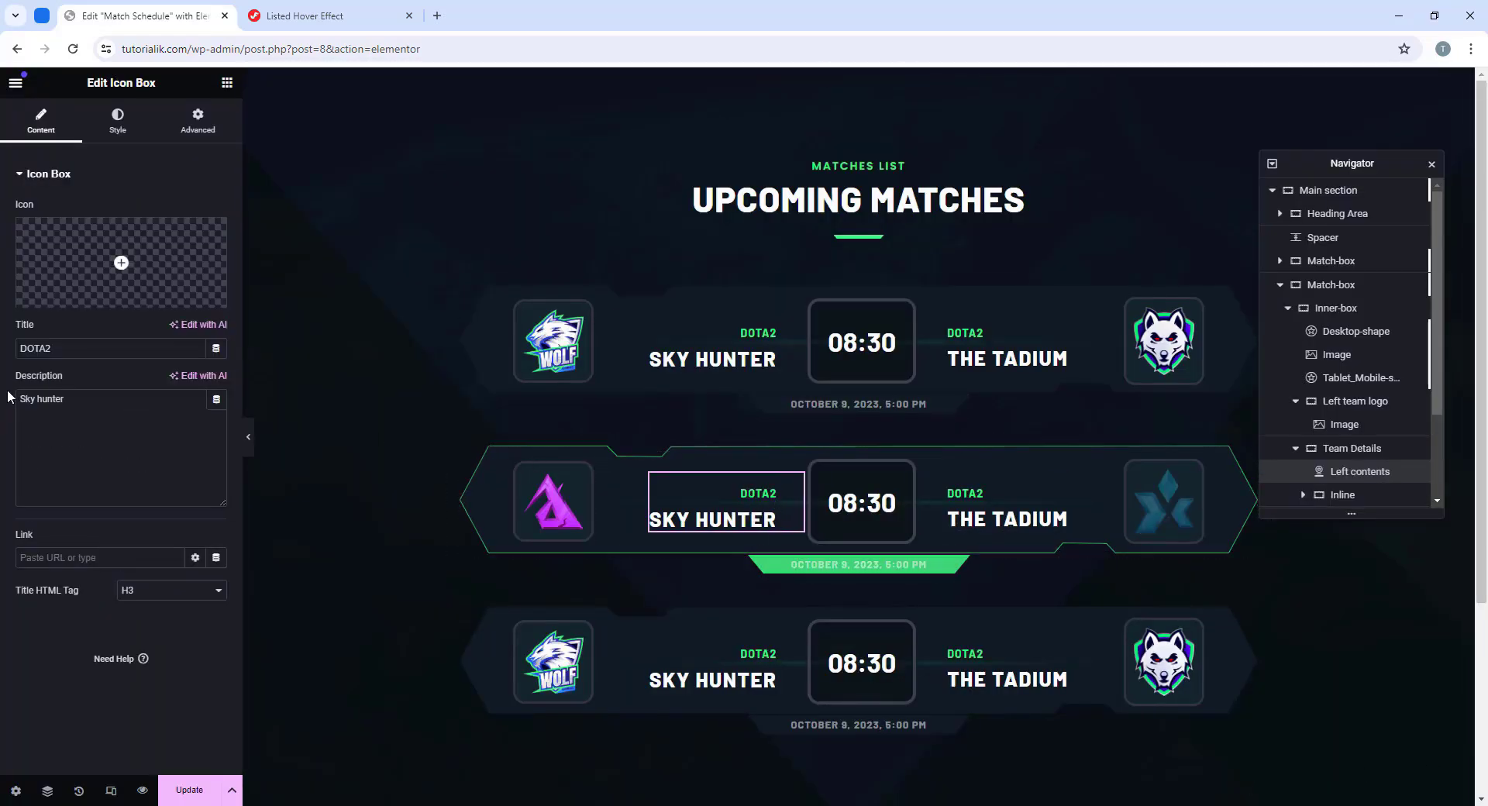
pyautogui.doubleClick(130, 350)
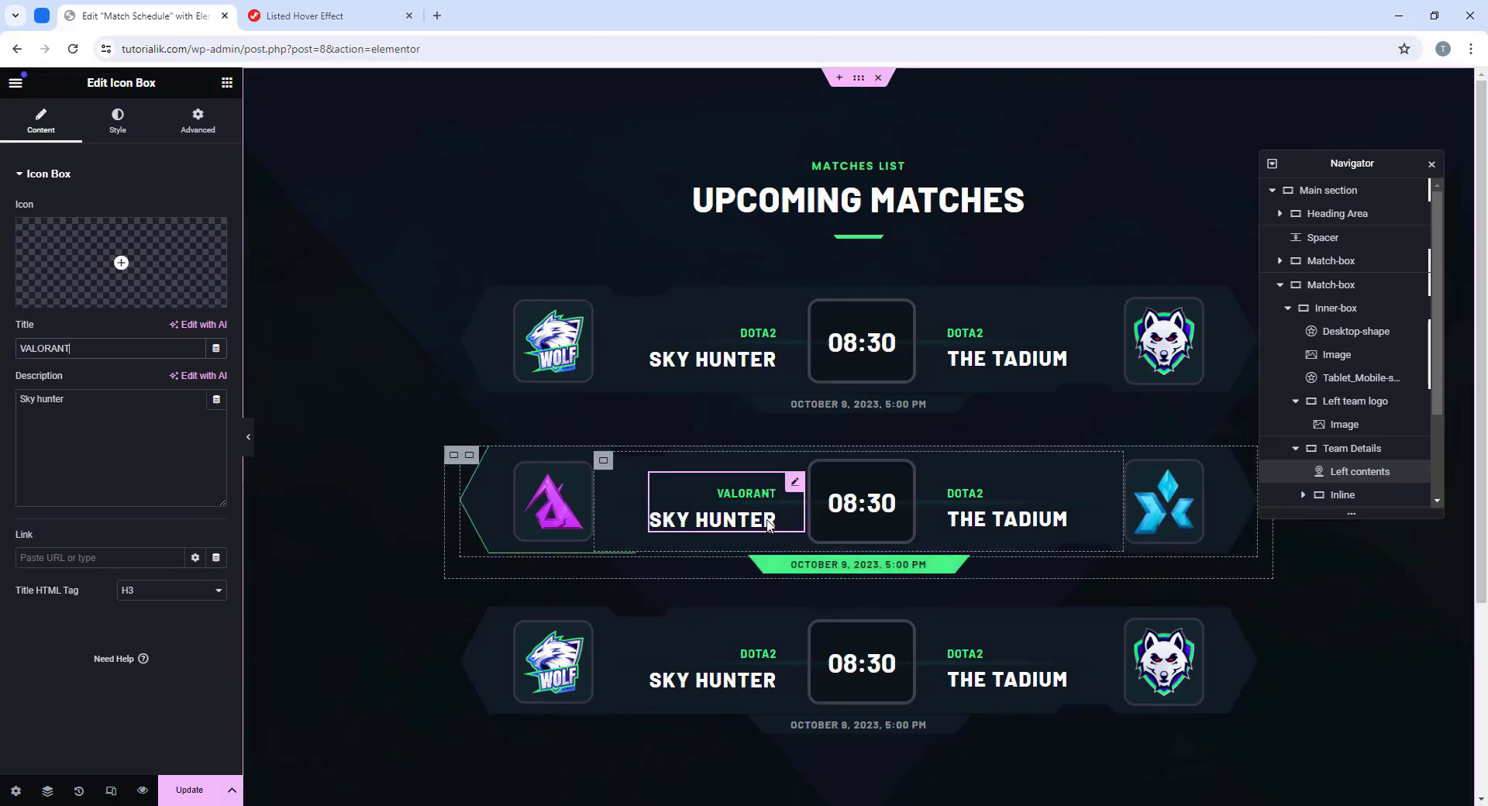
pyautogui.click(75, 400)
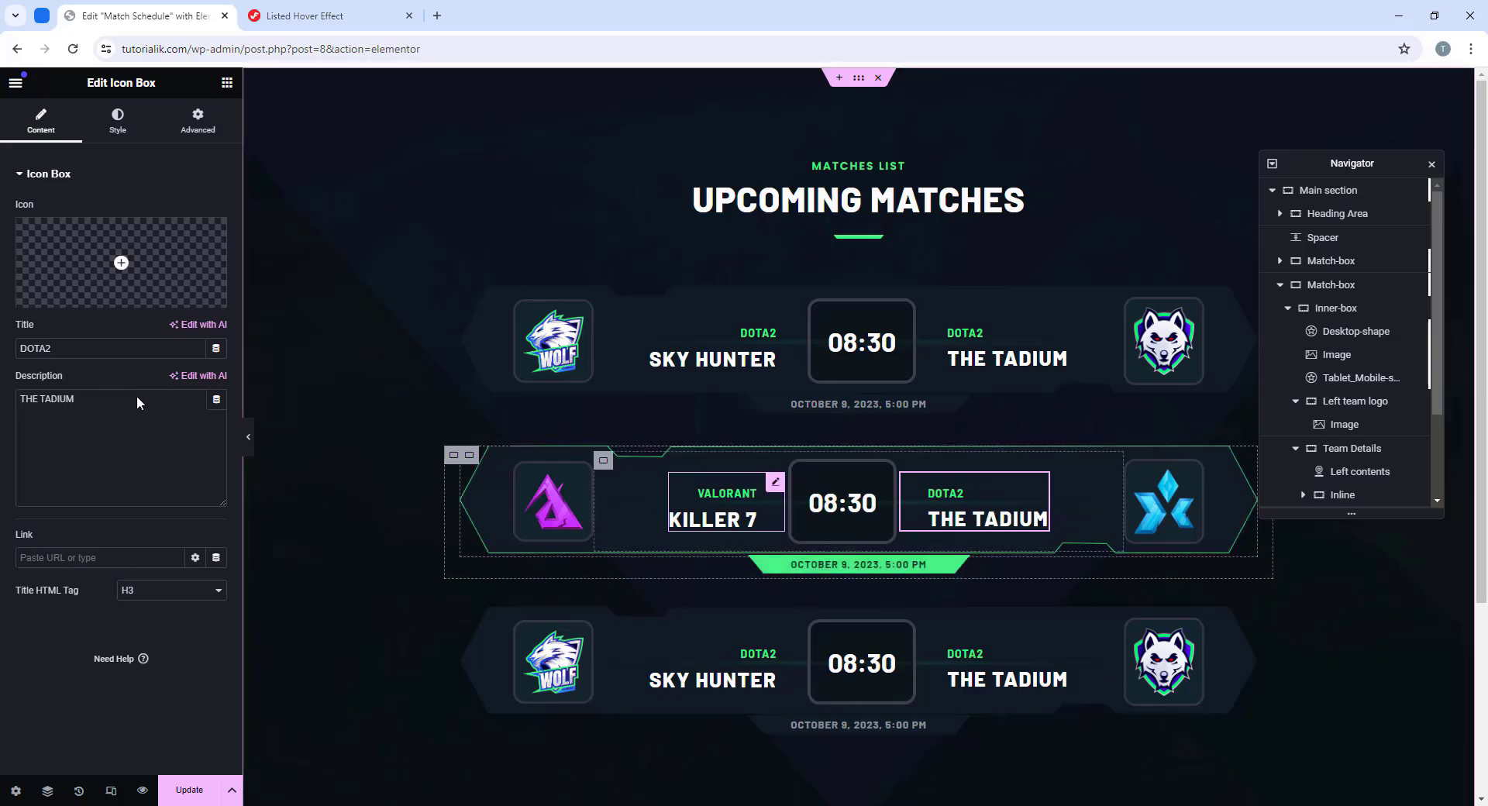
pyautogui.click(71, 346)
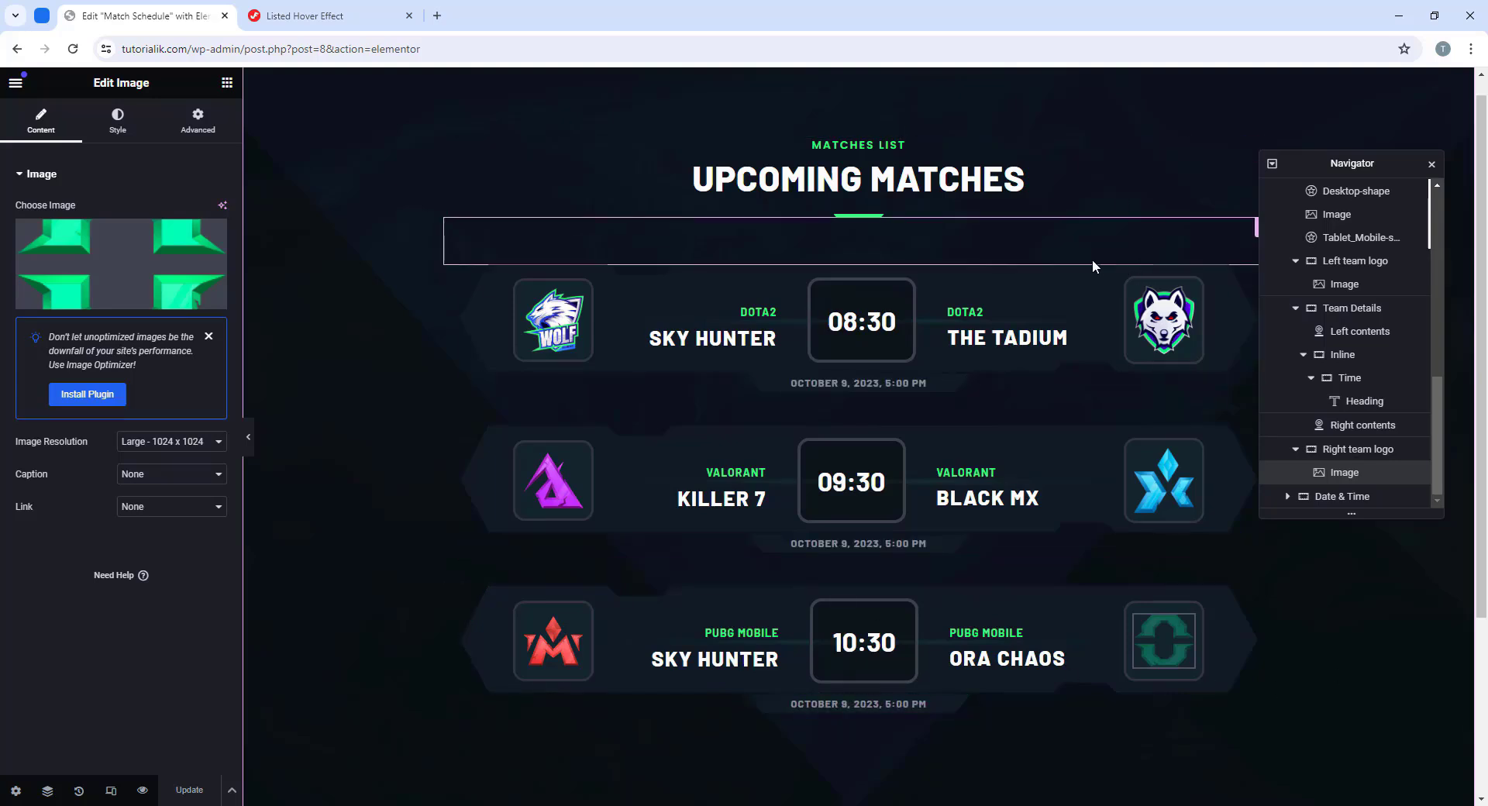
# Step: Preview the hover effects of the three match boxes at full page width
pyautogui.click(250, 441)
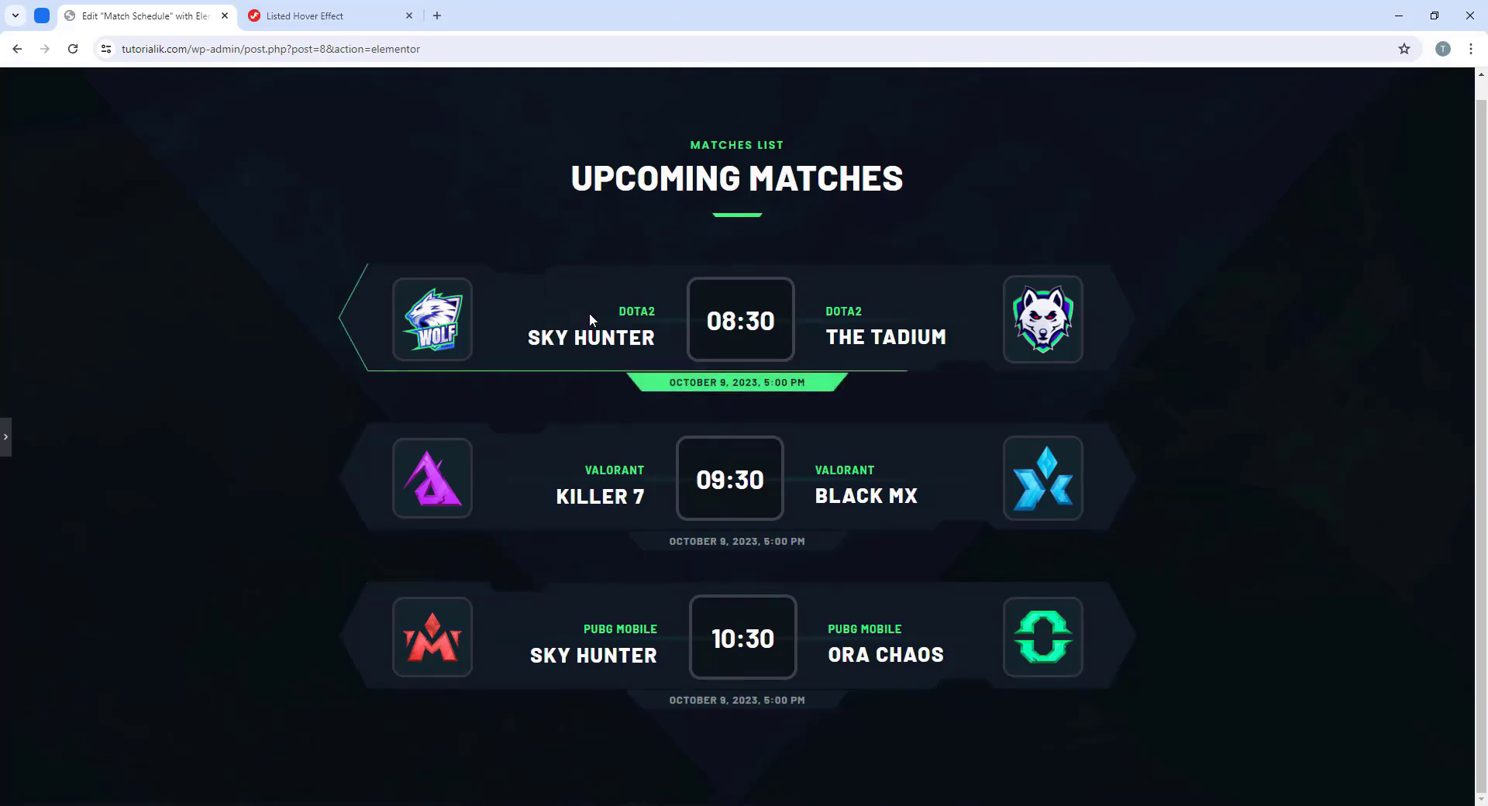
pyautogui.click(5, 438)
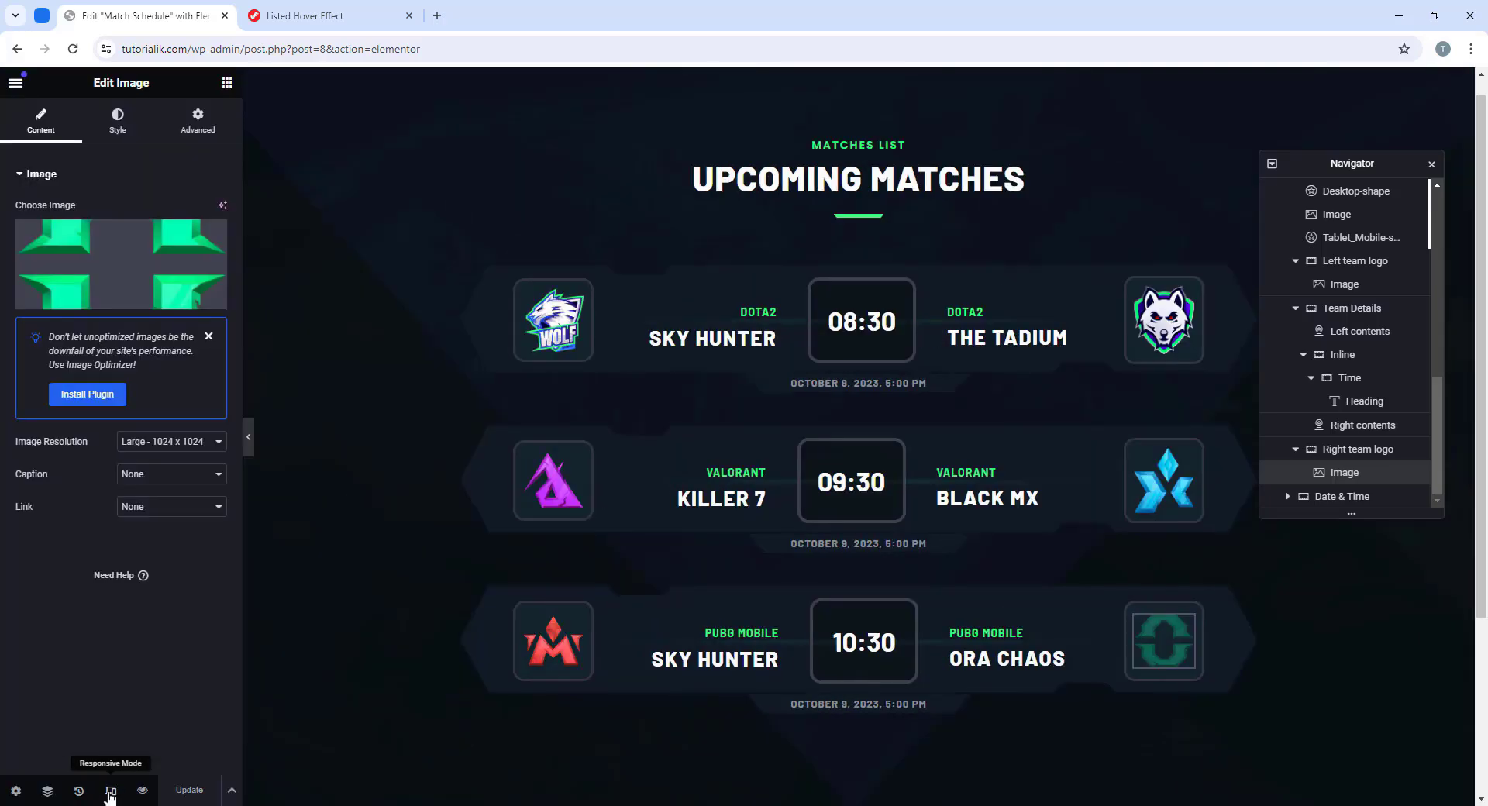
# Step: In the tablet view, set the first match's Inner-box padding to 15 px on the right and left
pyautogui.click(111, 791)
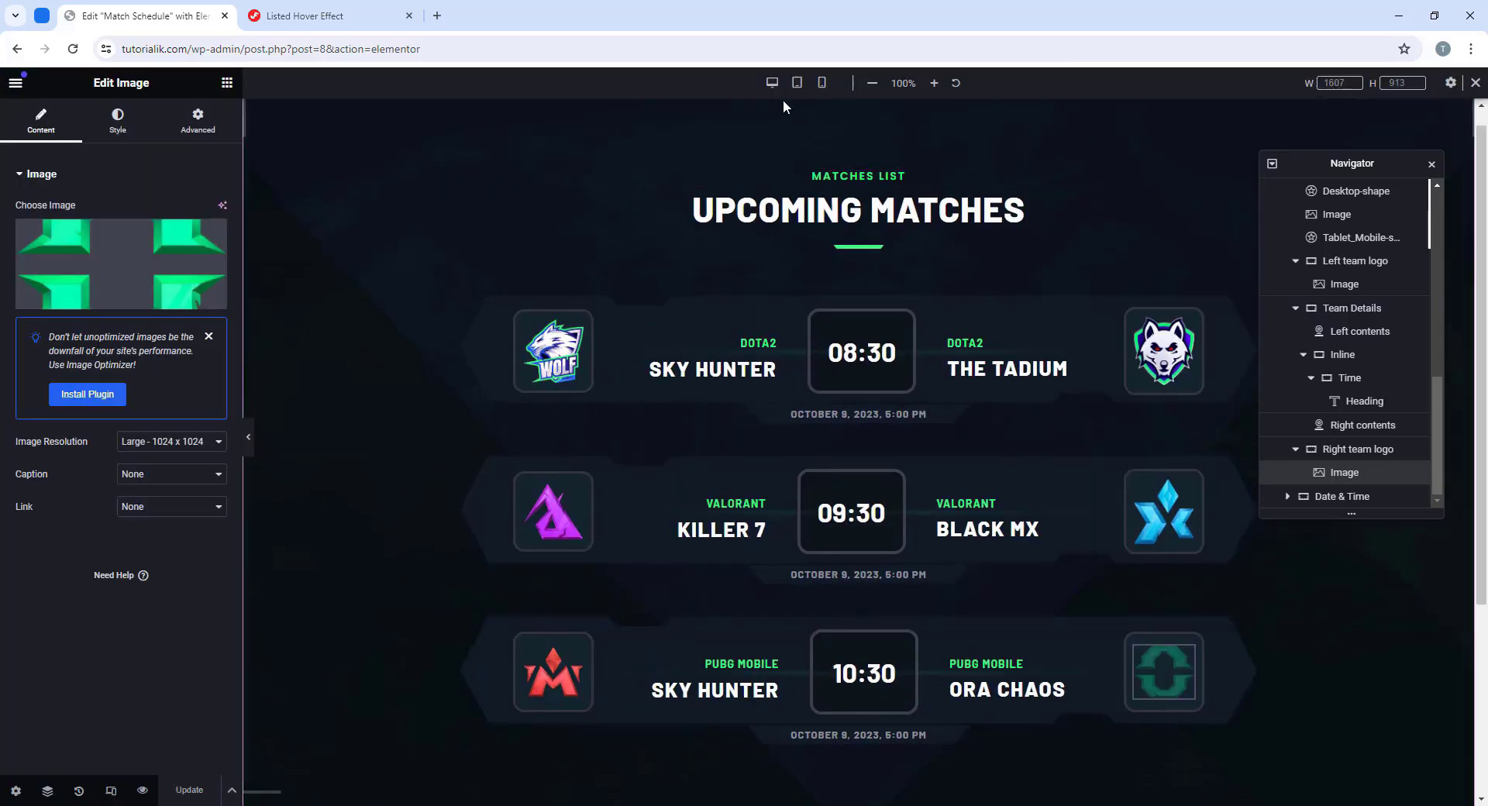
pyautogui.click(797, 83)
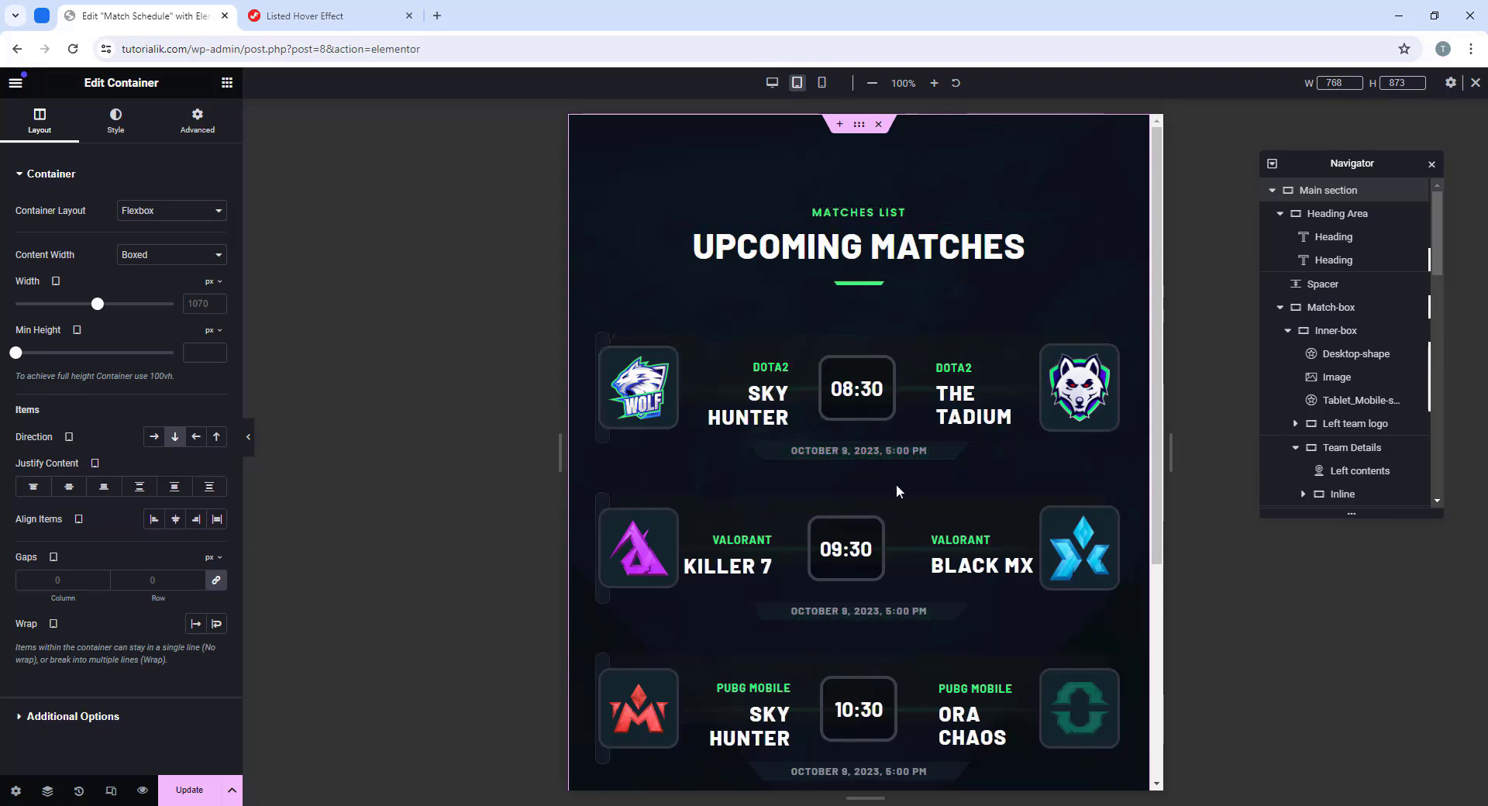
pyautogui.scroll(-1, 943, 473)
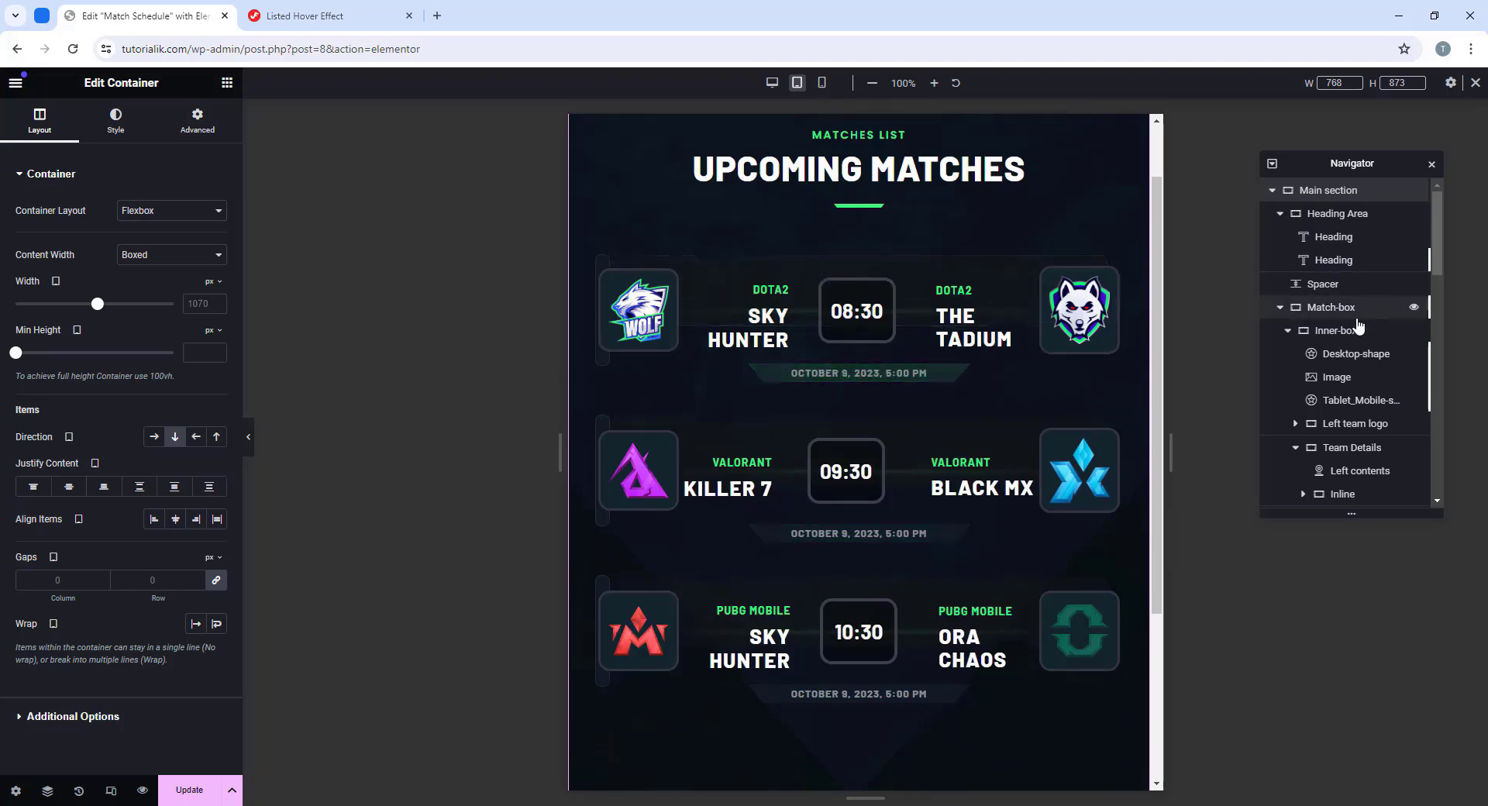
pyautogui.click(1312, 332)
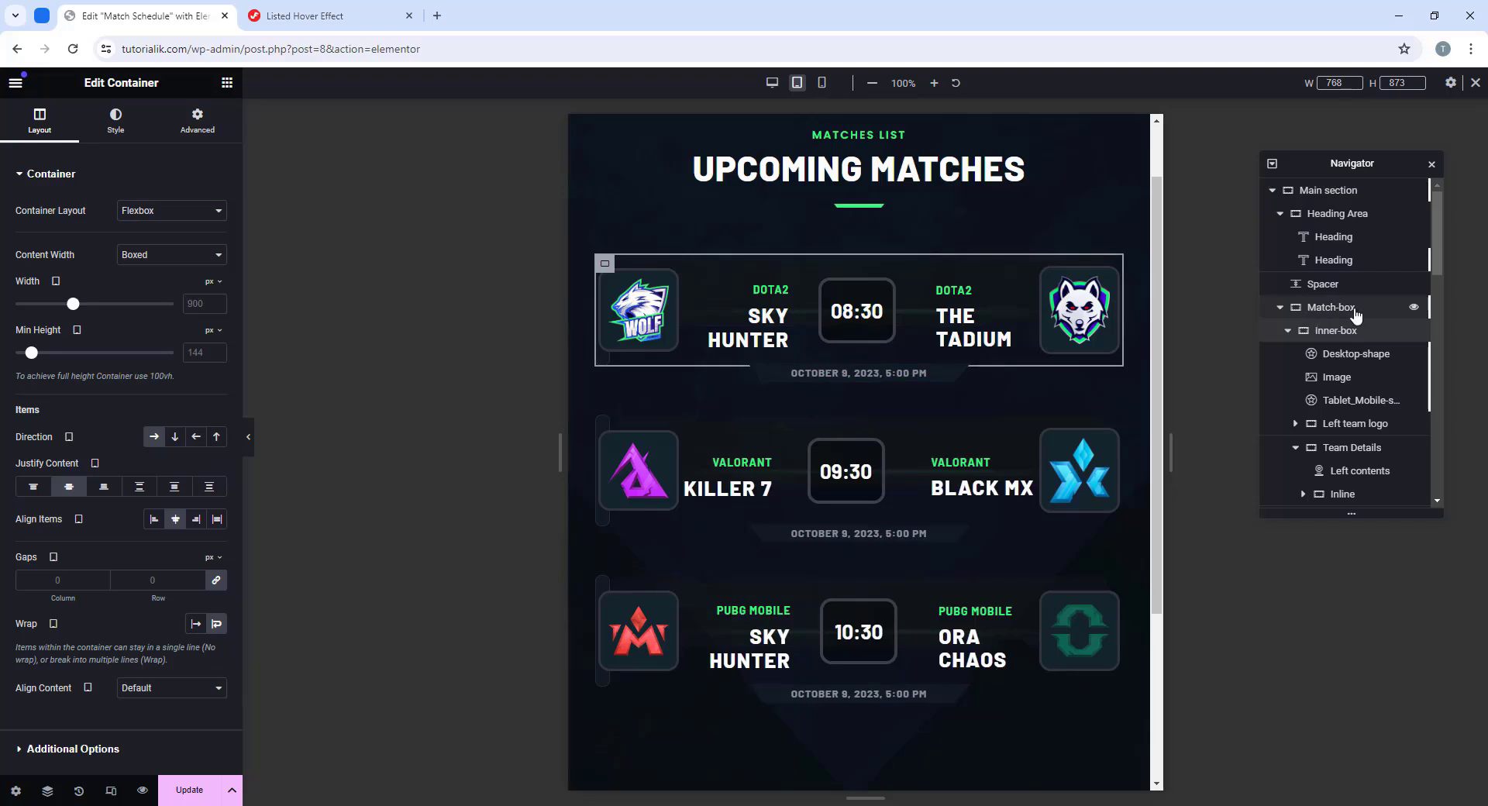
pyautogui.click(201, 128)
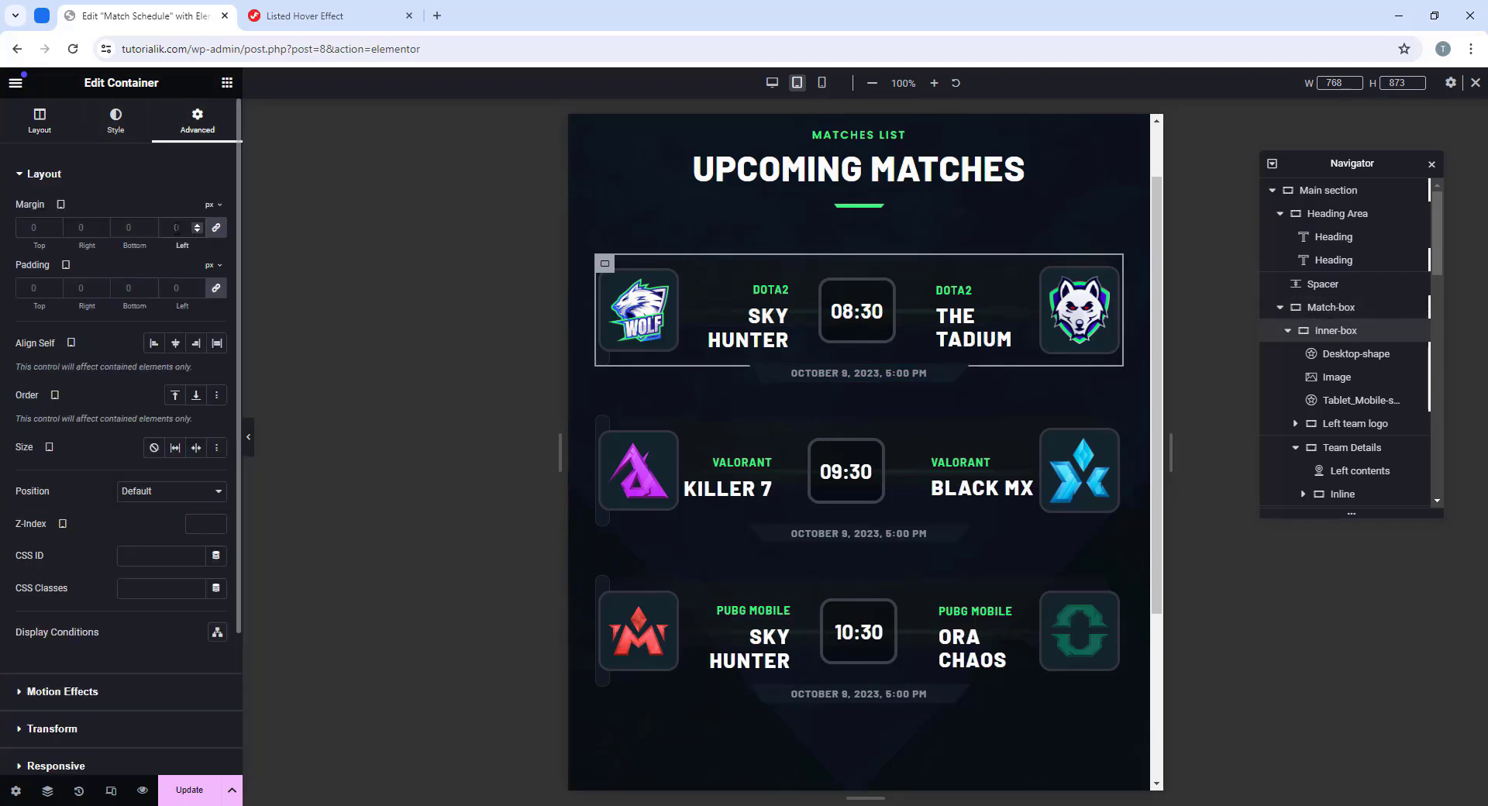
pyautogui.click(217, 290)
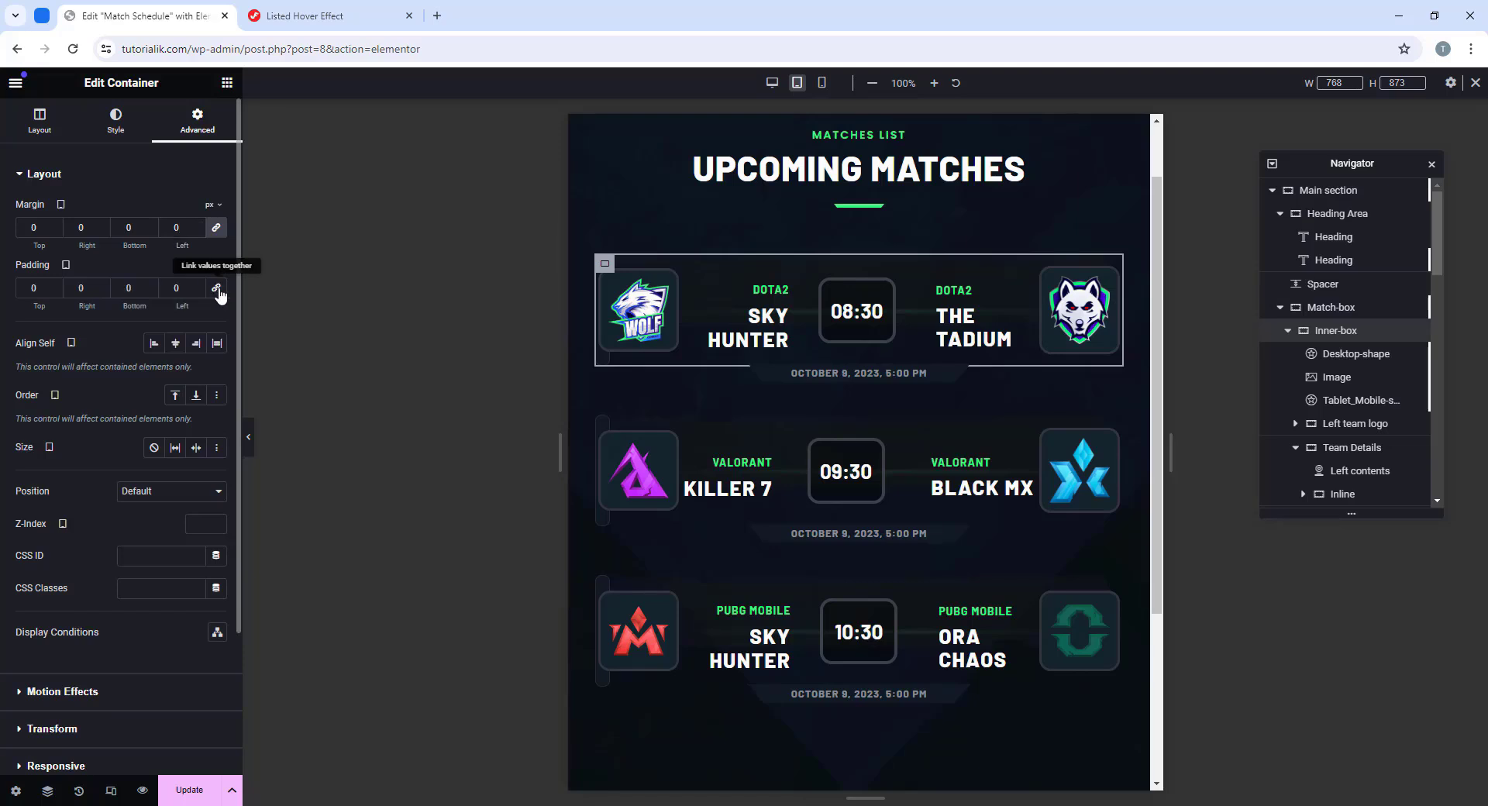
pyautogui.click(81, 287)
pyautogui.write('15')
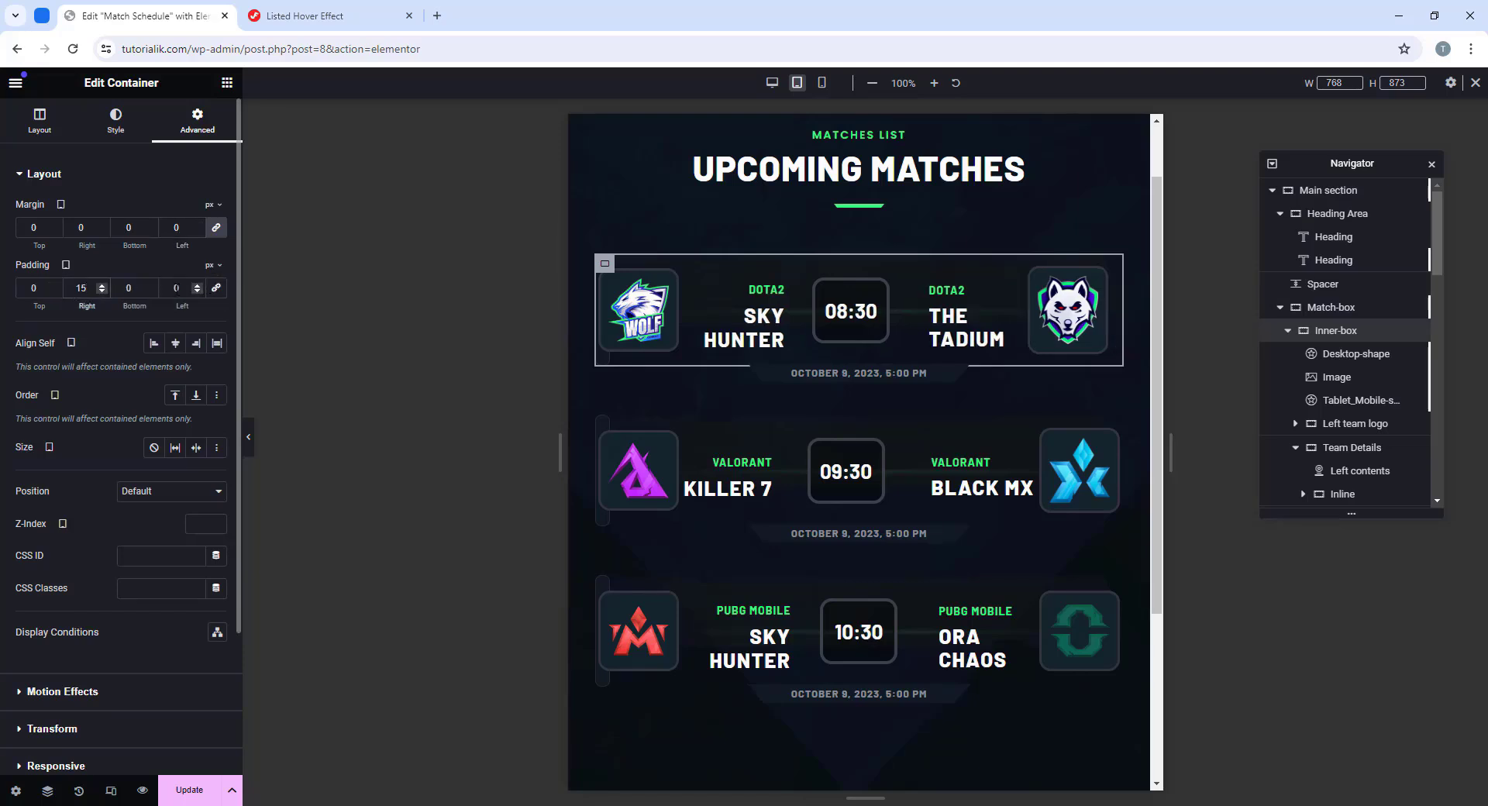
pyautogui.click(177, 288)
pyautogui.write('15')
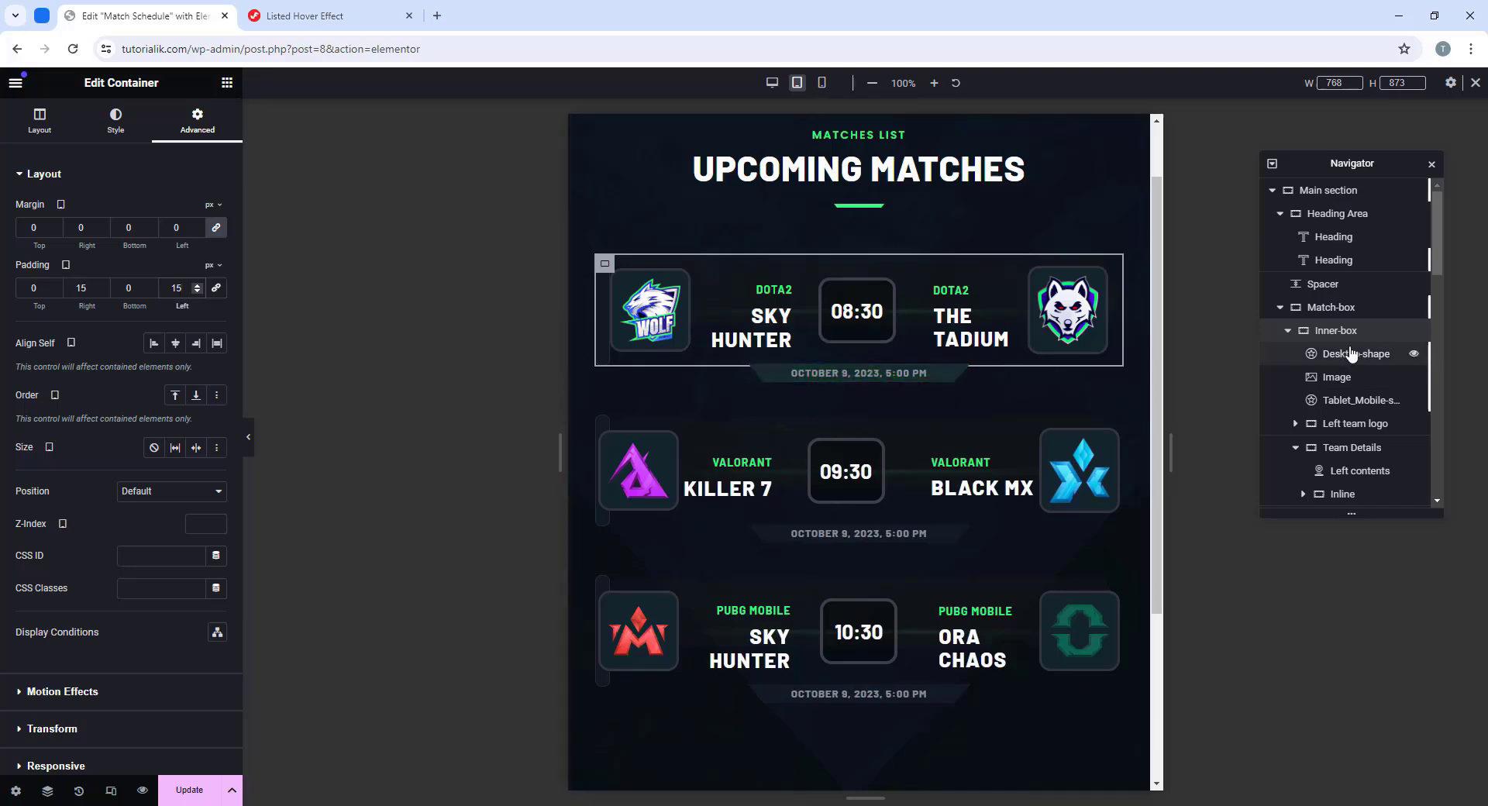
# Step: Set the first match's Tablet_Mobile-shape icon to 100% size and Full Width (100%) for tablet, and preview the page
pyautogui.click(1351, 400)
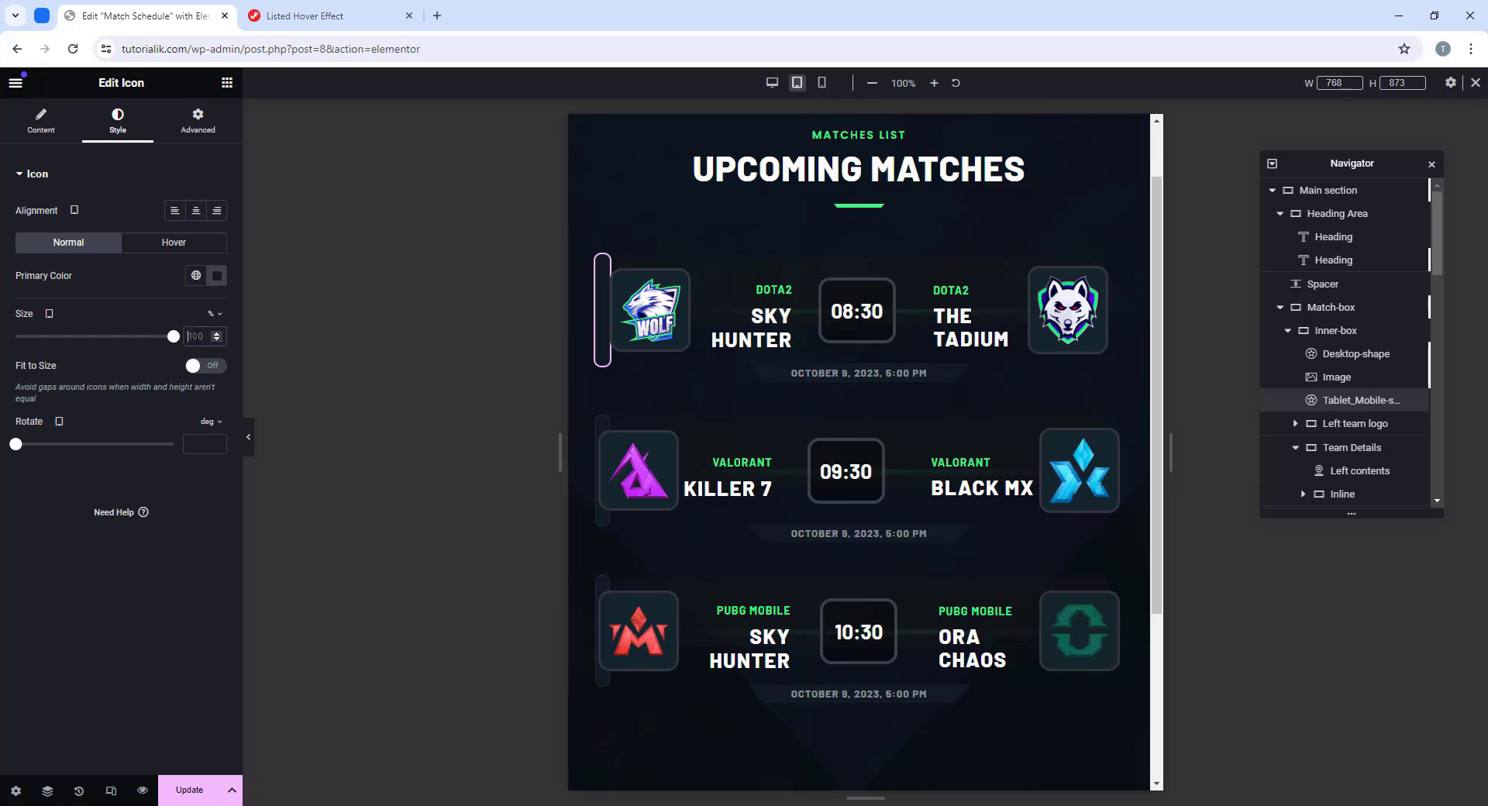
pyautogui.click(191, 339)
pyautogui.write('100')
pyautogui.click(213, 126)
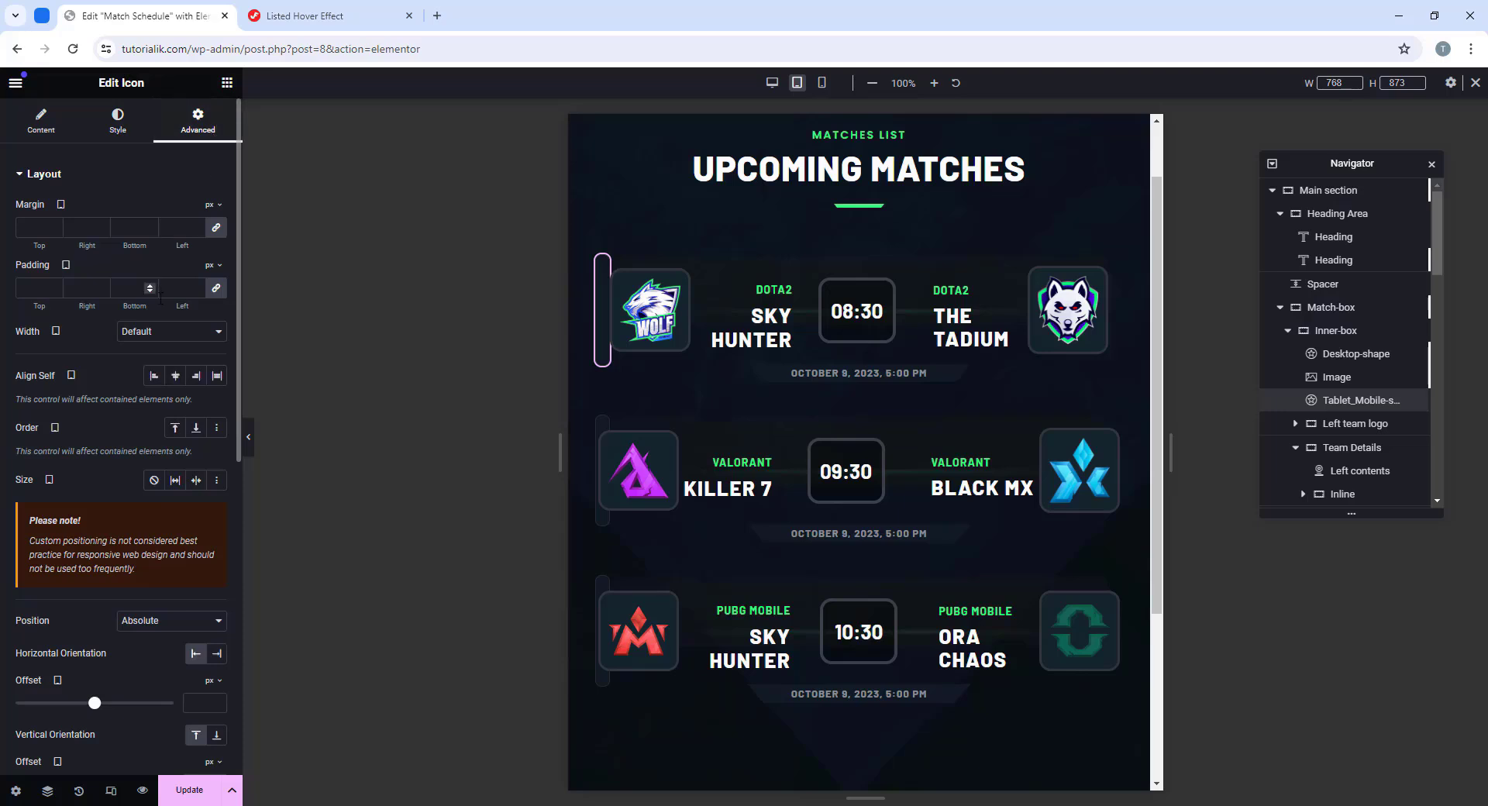
pyautogui.click(157, 335)
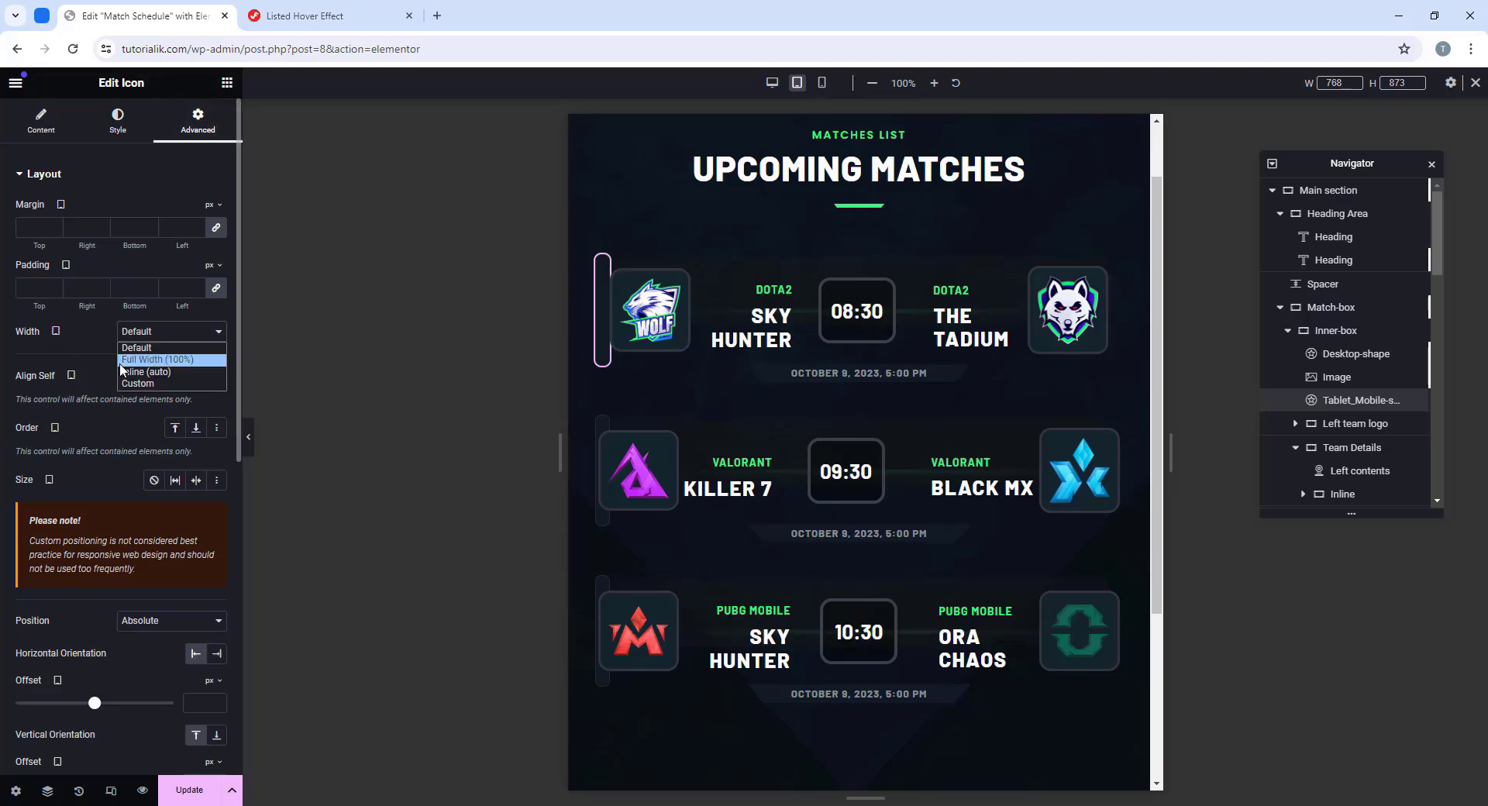
pyautogui.click(166, 360)
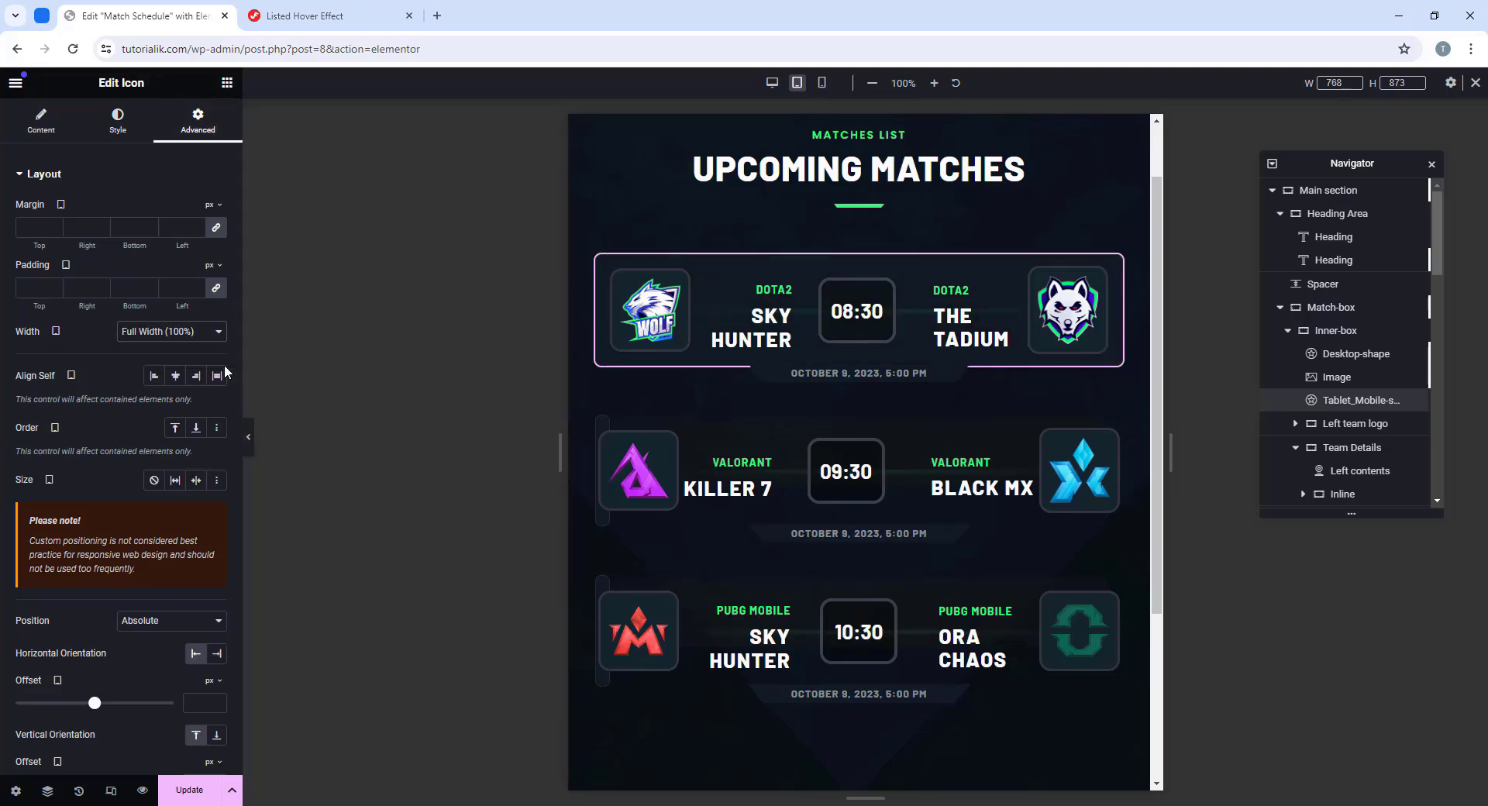
pyautogui.click(248, 434)
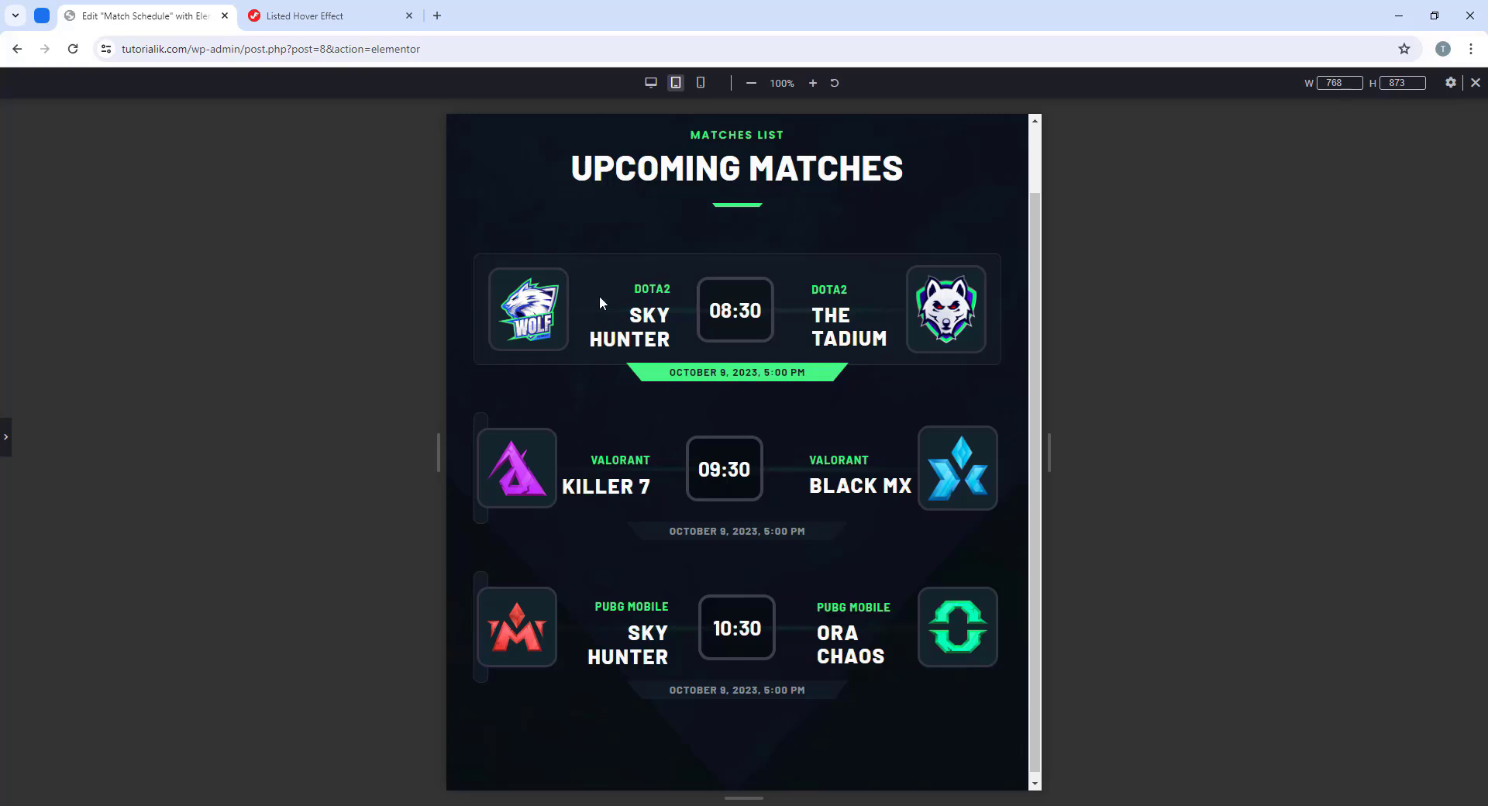
pyautogui.click(5, 438)
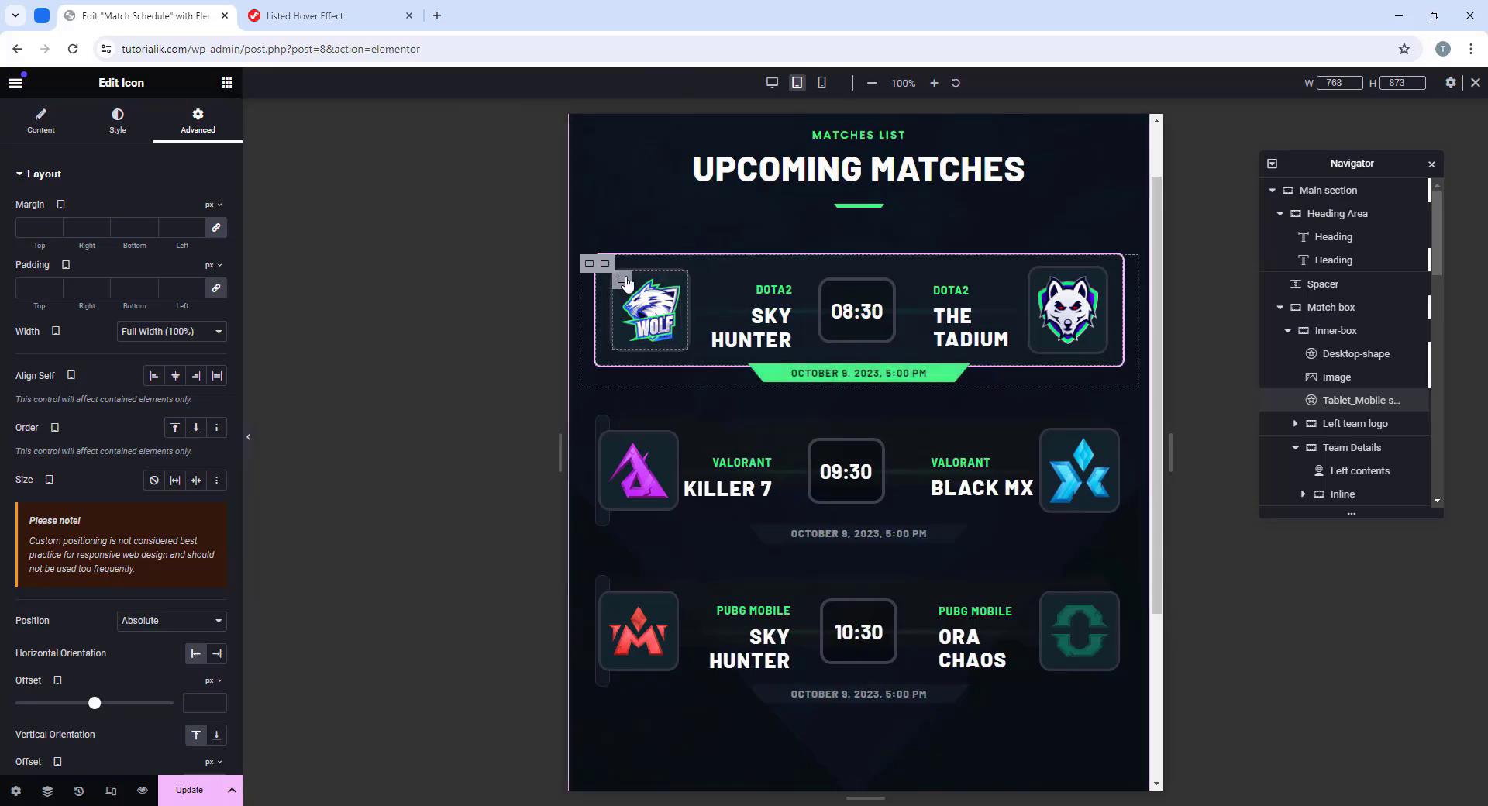
# Step: Set the first match's left team logo container to 90 px width and 90 px minimum height for tablet
pyautogui.click(647, 305)
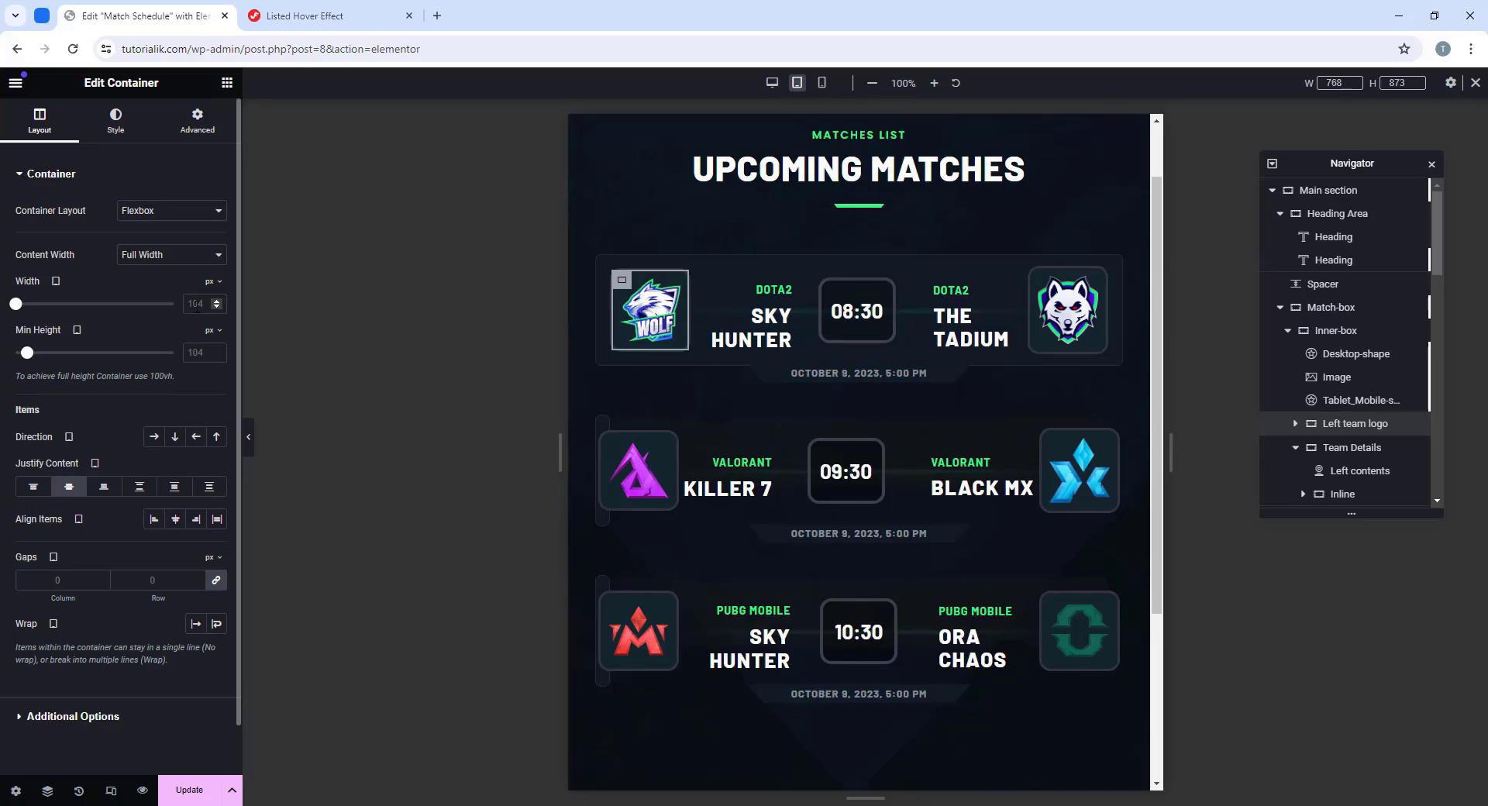
pyautogui.write('9')
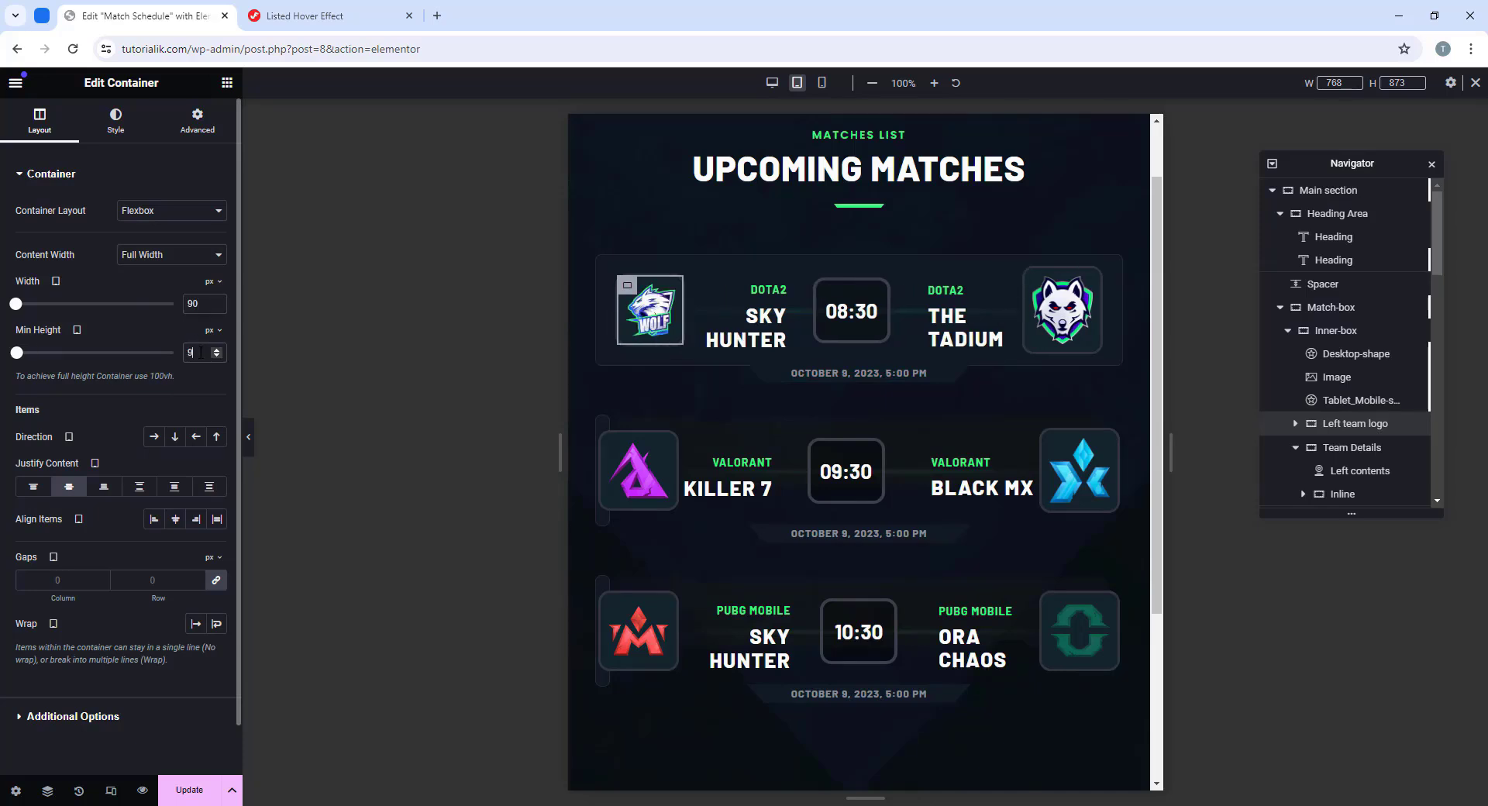
pyautogui.write('090')
# Step: Copy the left team logo container's style onto the first match's right team logo container
pyautogui.rightClick(630, 290)
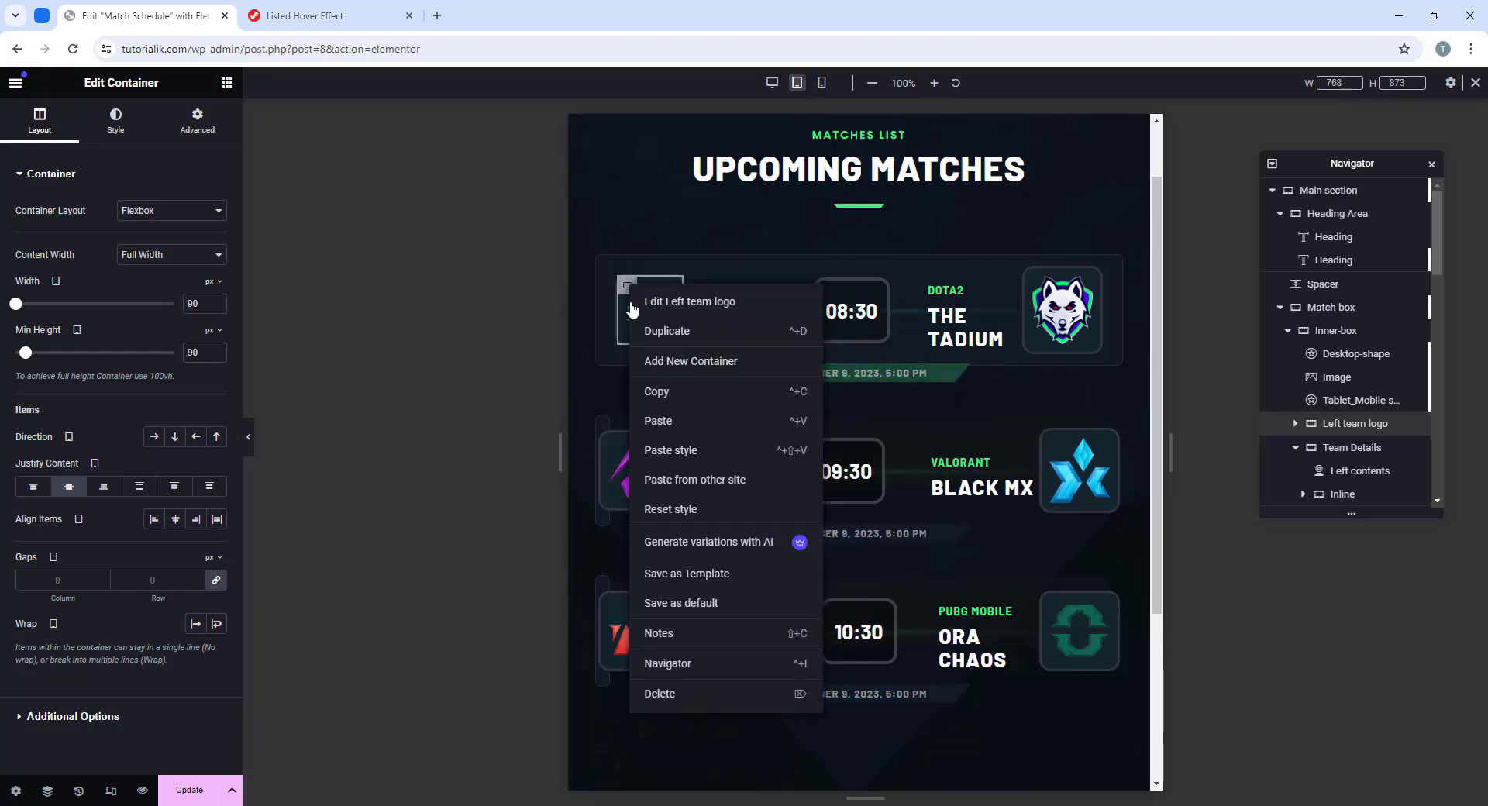
pyautogui.click(677, 402)
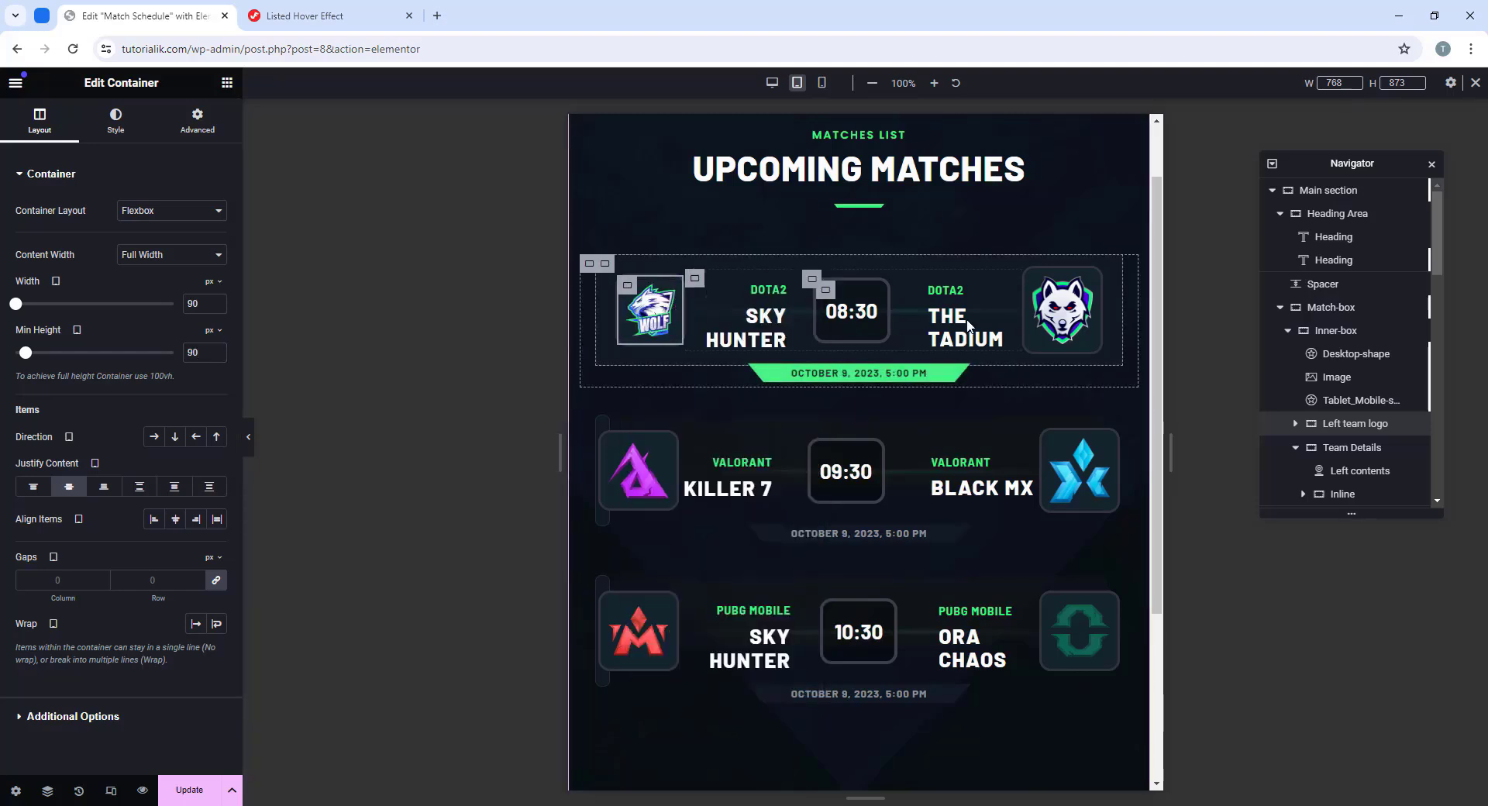
pyautogui.rightClick(1036, 282)
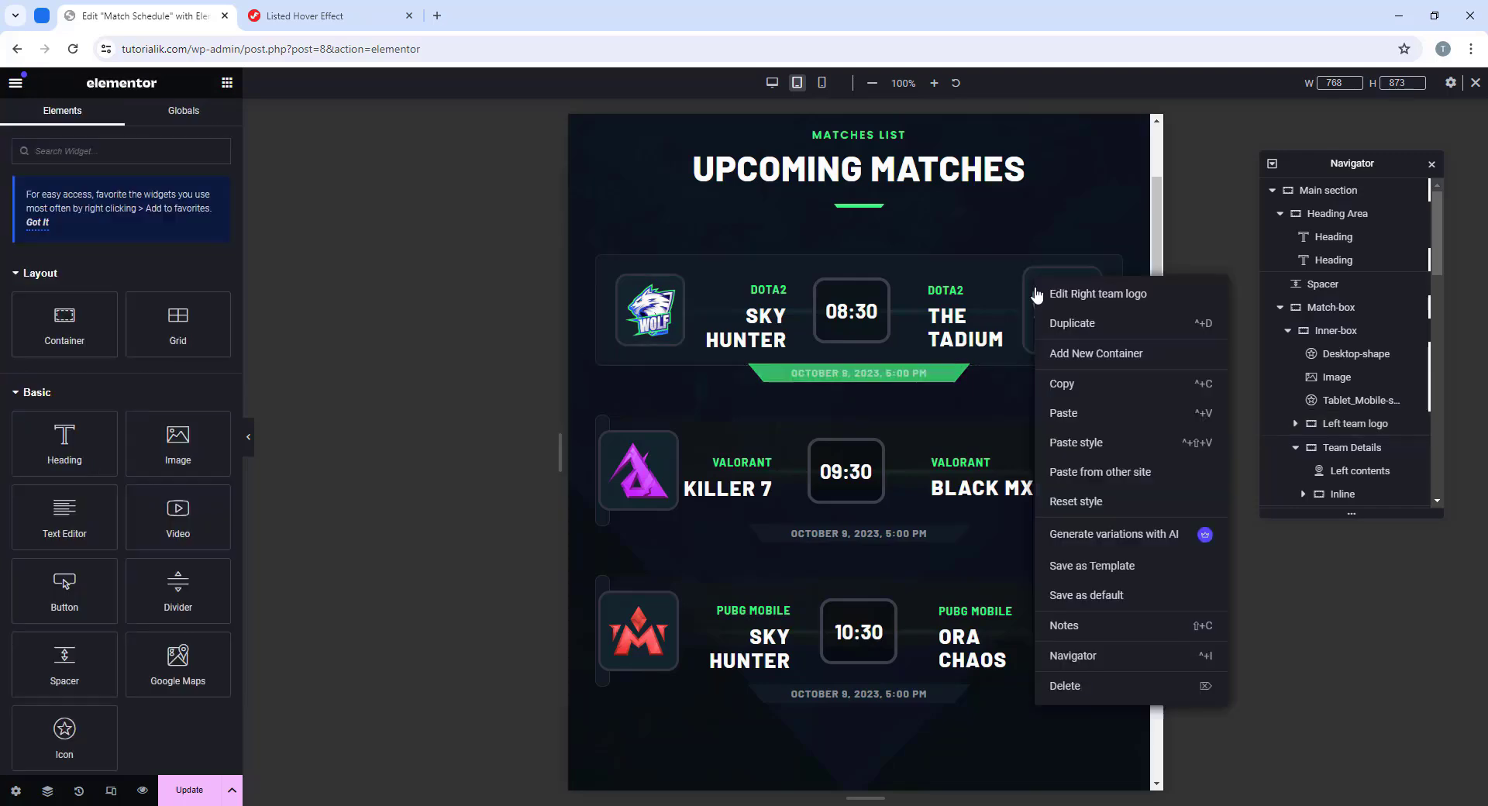
pyautogui.click(1101, 448)
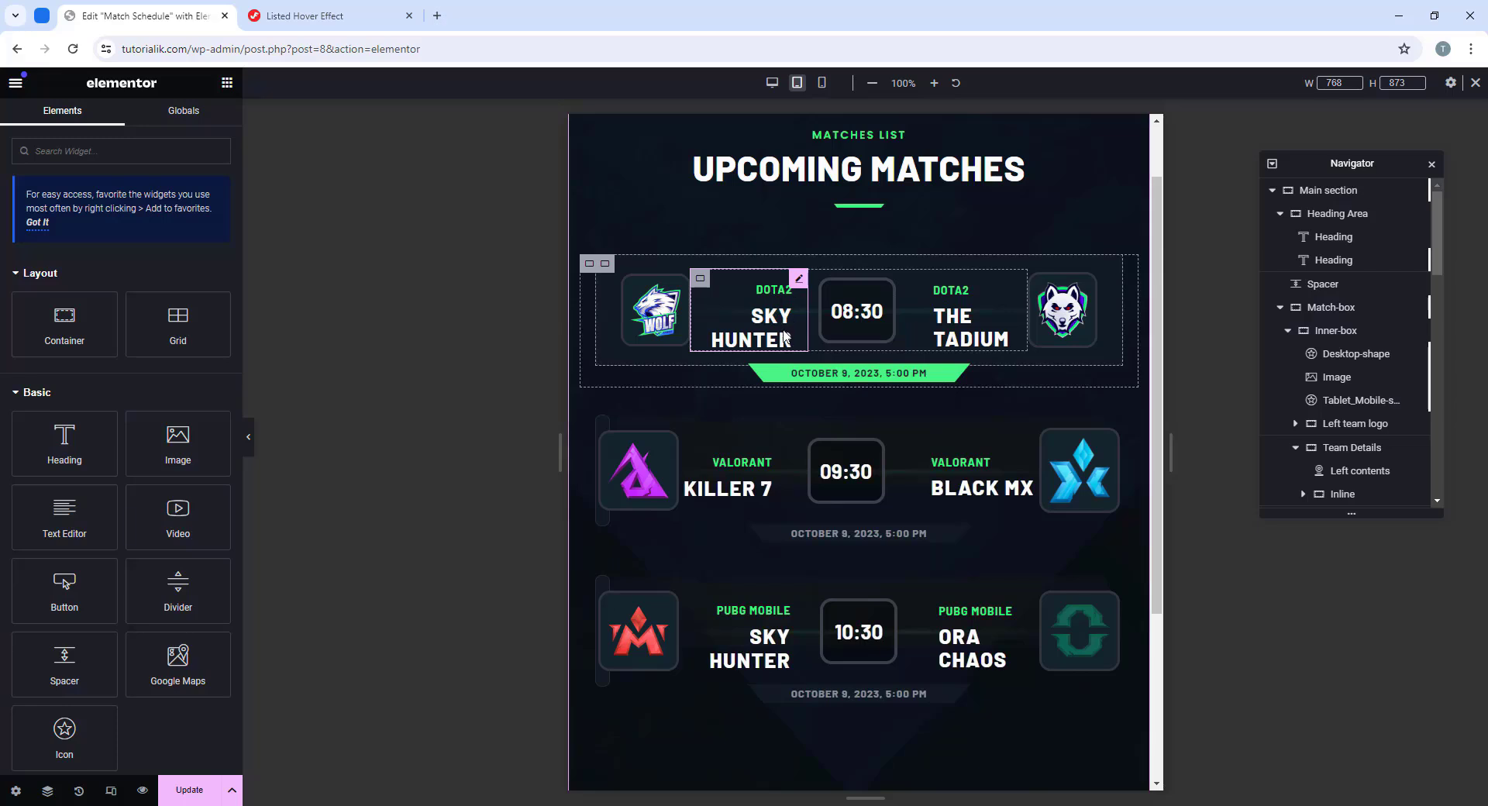
# Step: Set the description typography size of the first match's left contents to 20 px for tablet
pyautogui.click(800, 281)
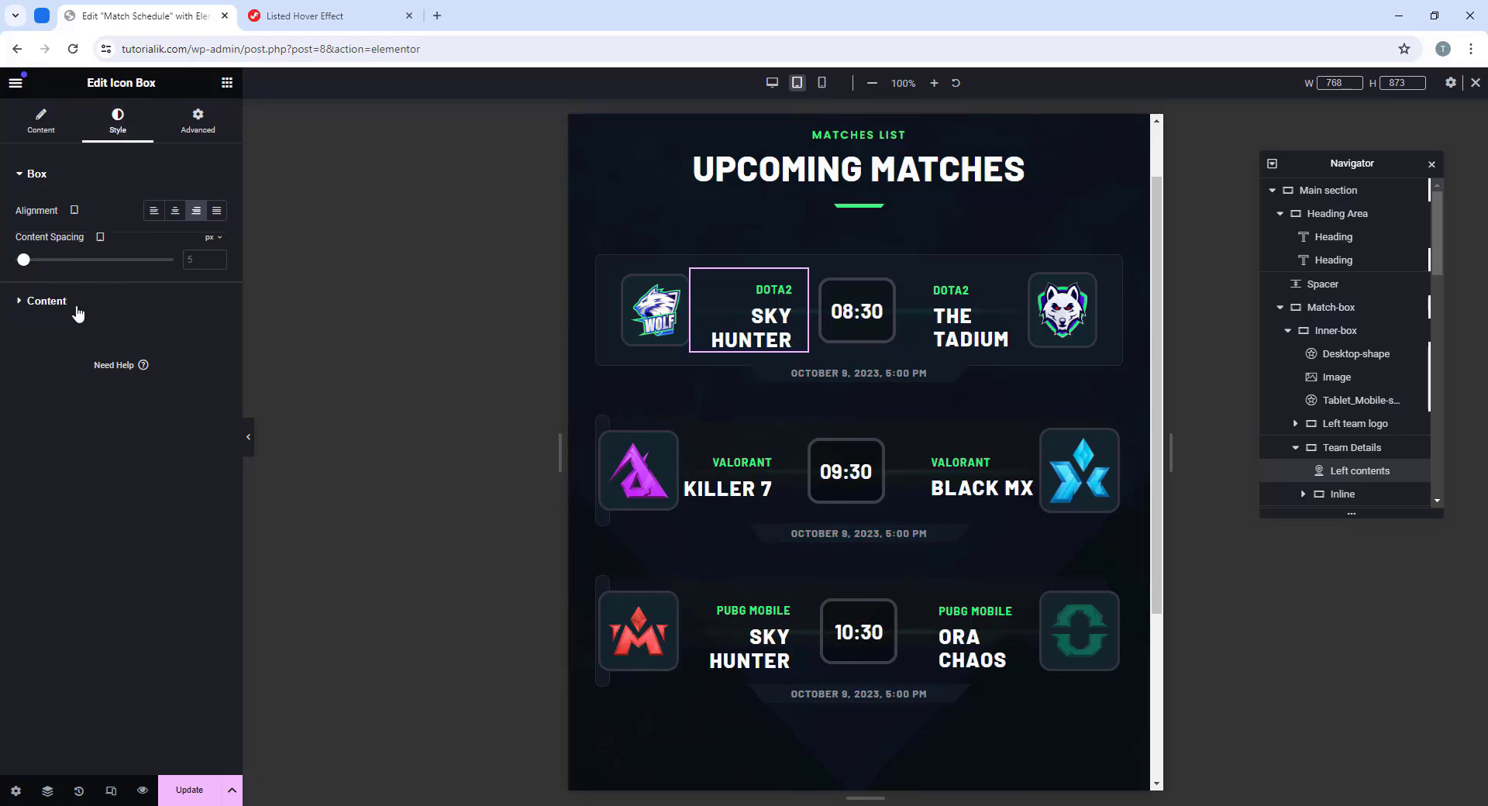
pyautogui.click(46, 300)
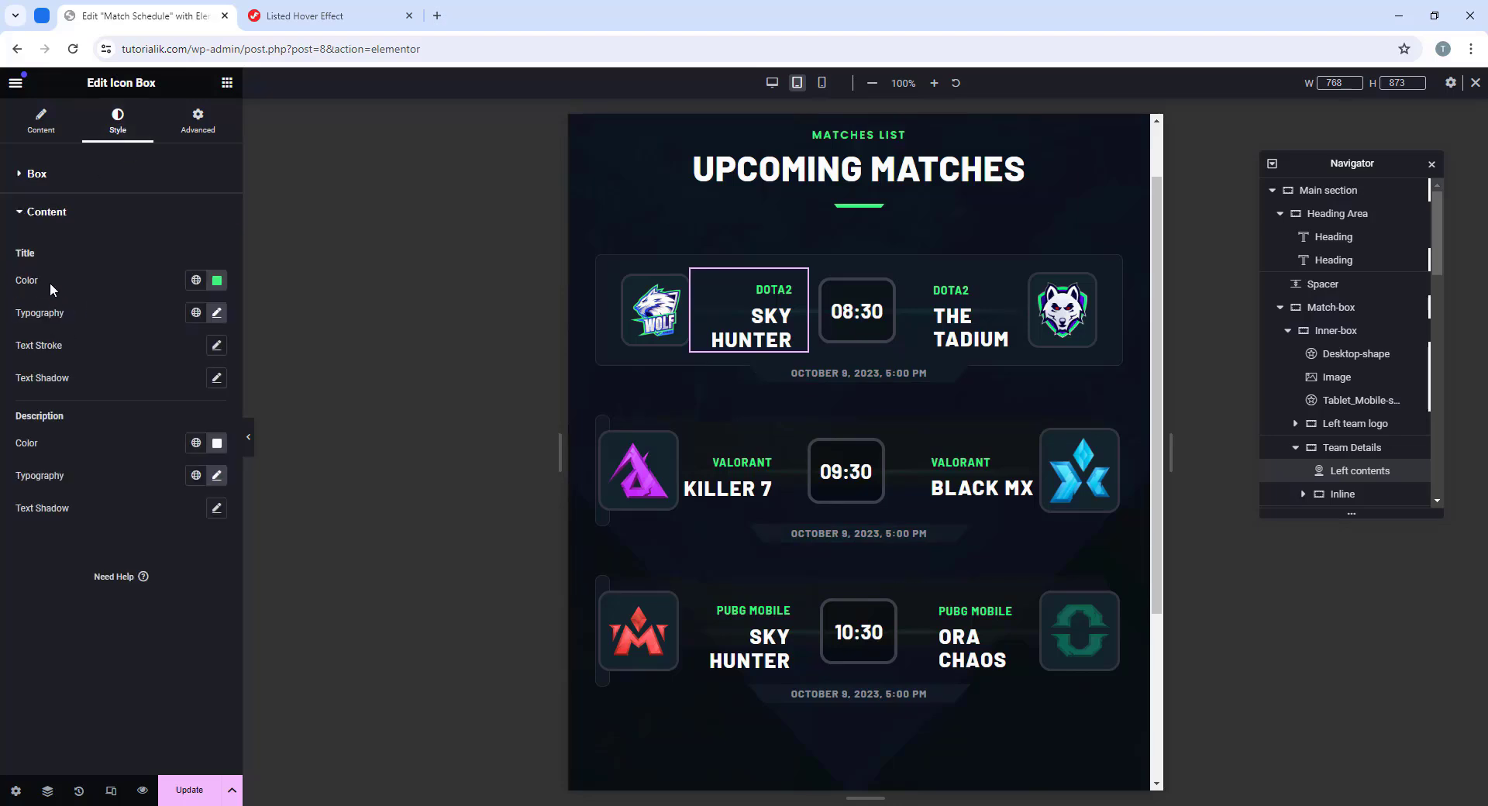
pyautogui.click(217, 483)
pyautogui.scroll(-2, 186, 528)
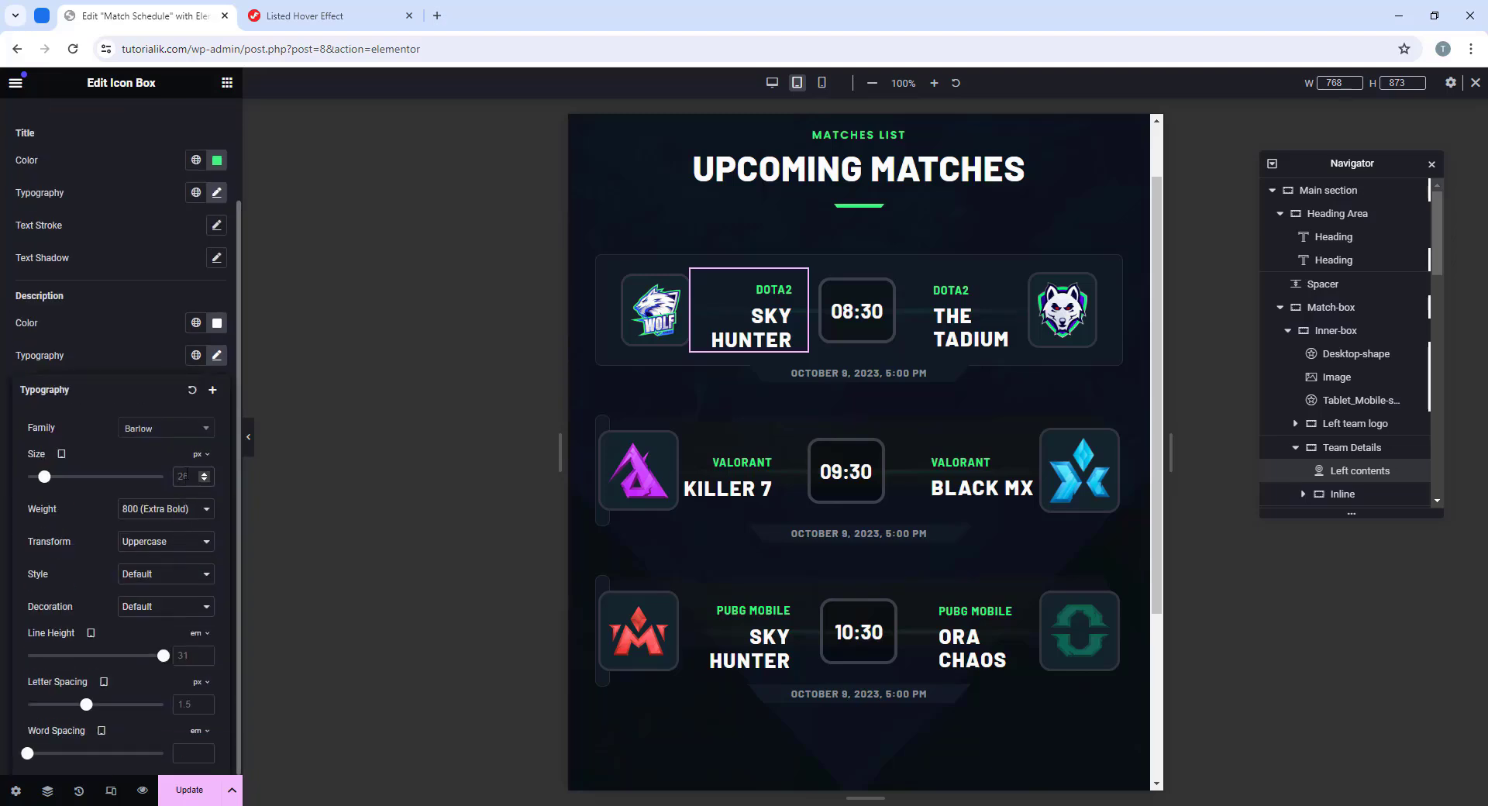
pyautogui.write('20')
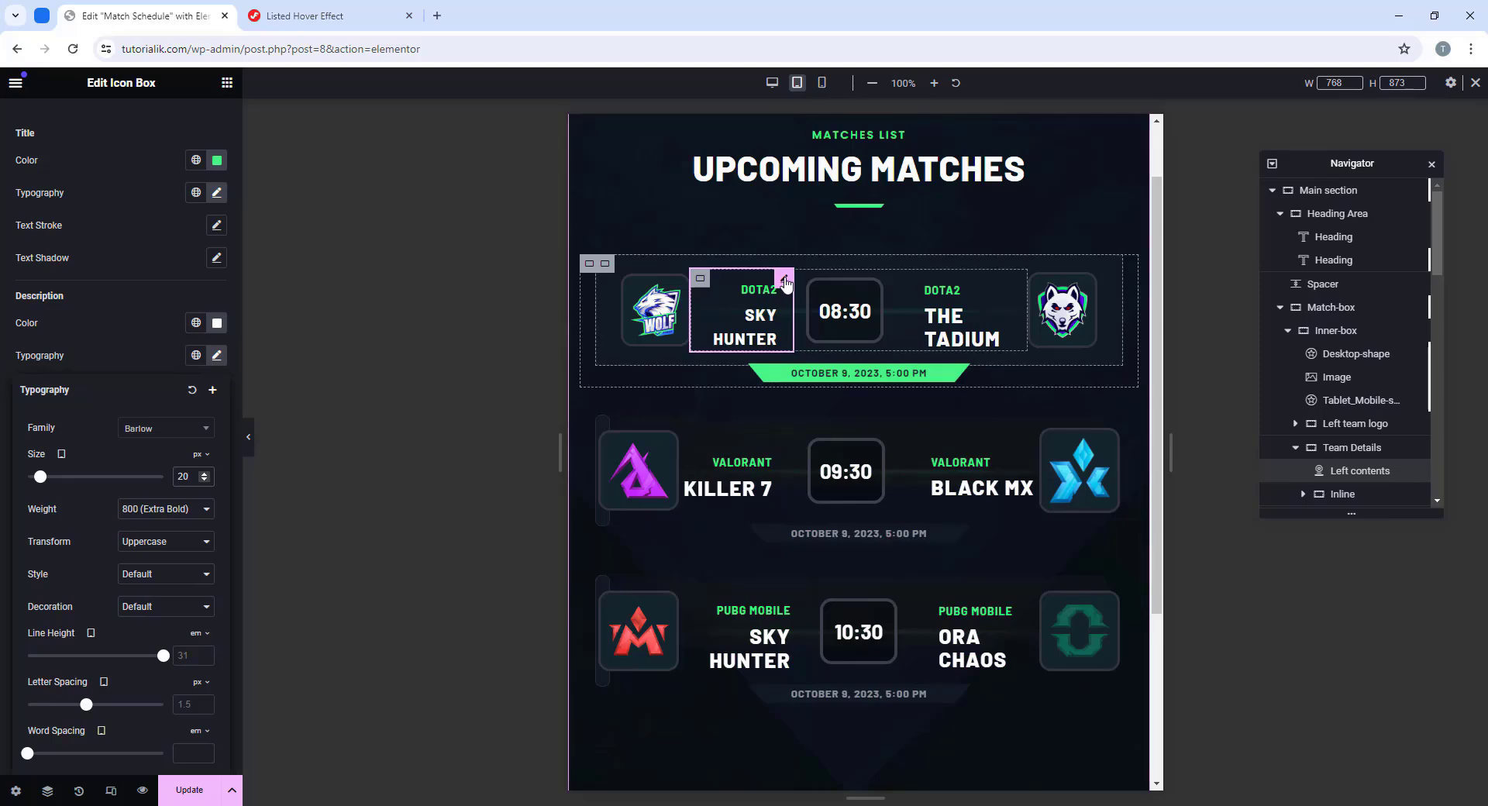
# Step: Copy the left contents' style onto the first match's right contents
pyautogui.rightClick(785, 284)
pyautogui.click(1017, 279)
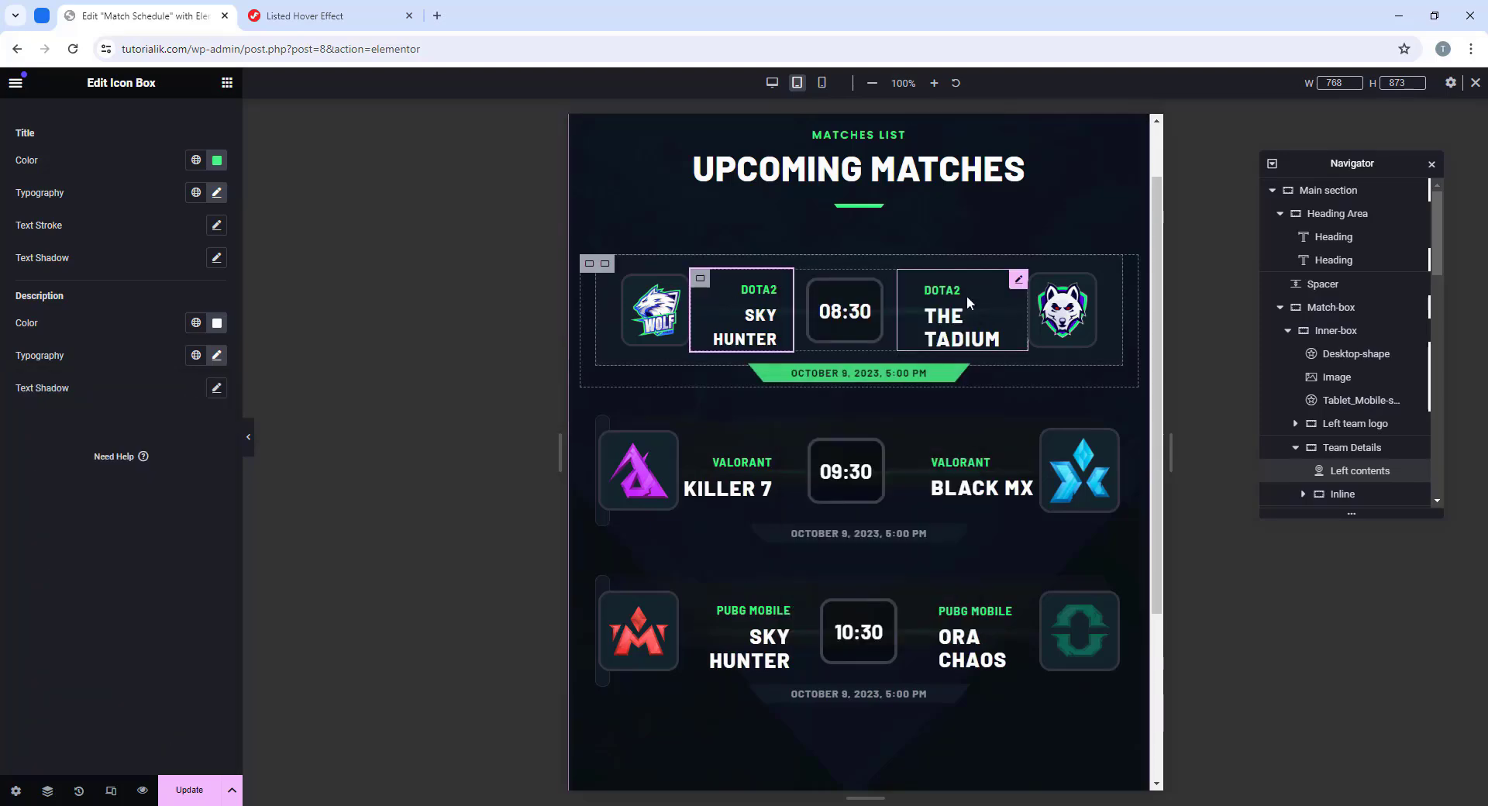
pyautogui.rightClick(1018, 284)
pyautogui.click(1073, 412)
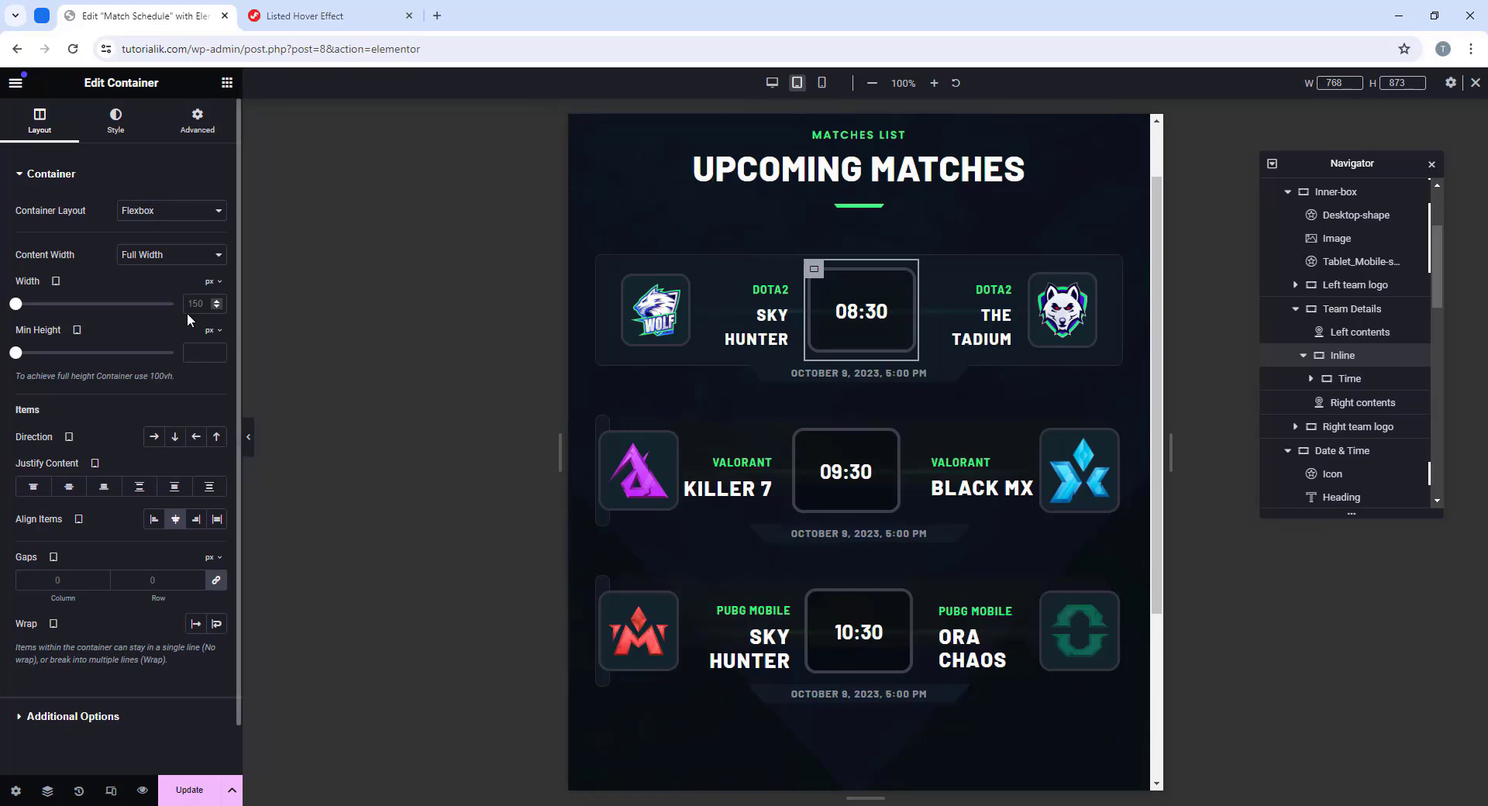
# Step: Set the first match's Inline container width to 110 px and its Time container to 100 px width and 85 px minimum height for tablet
pyautogui.write('11')
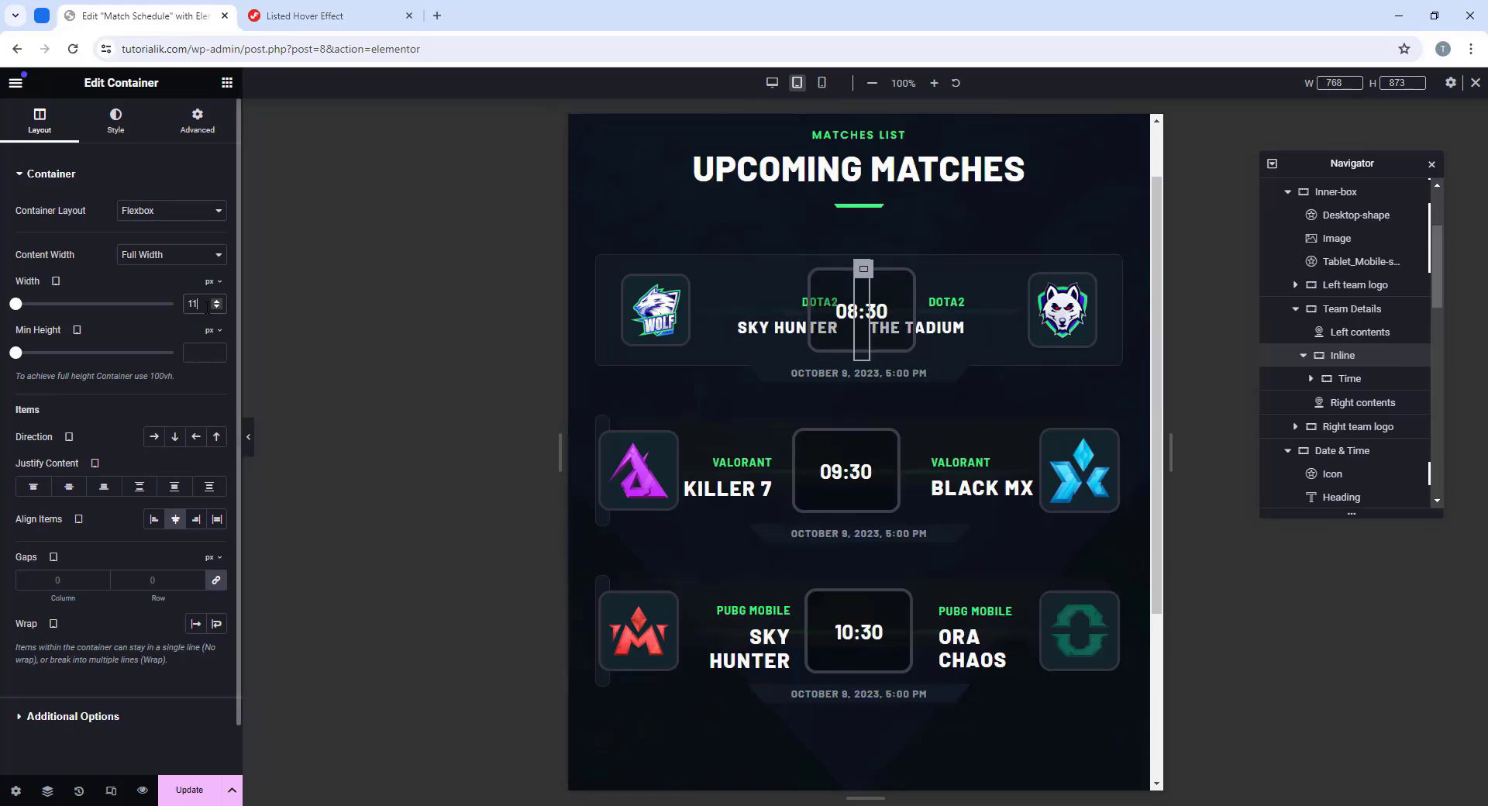
pyautogui.write('0')
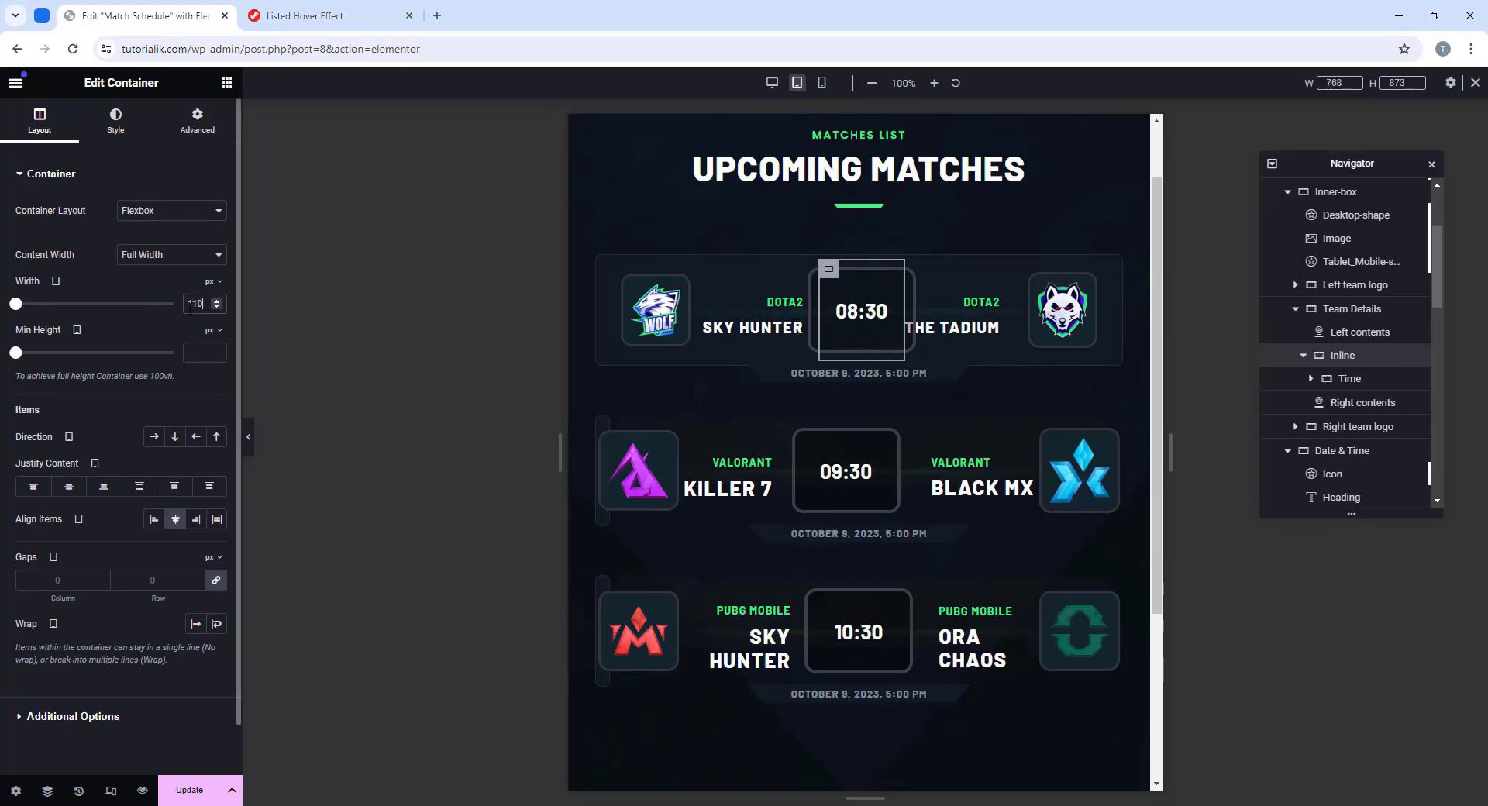
pyautogui.click(1349, 378)
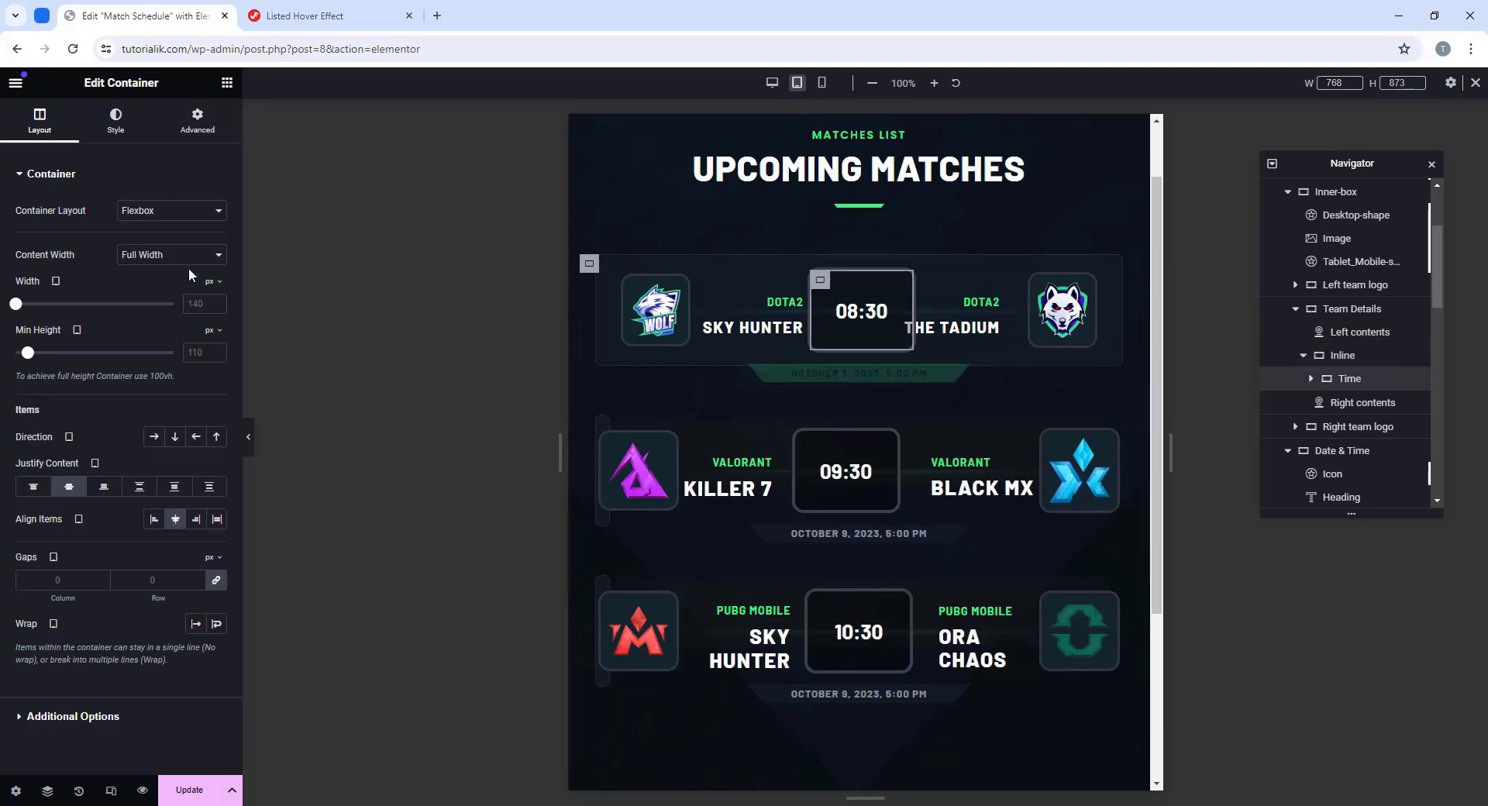
pyautogui.click(205, 303)
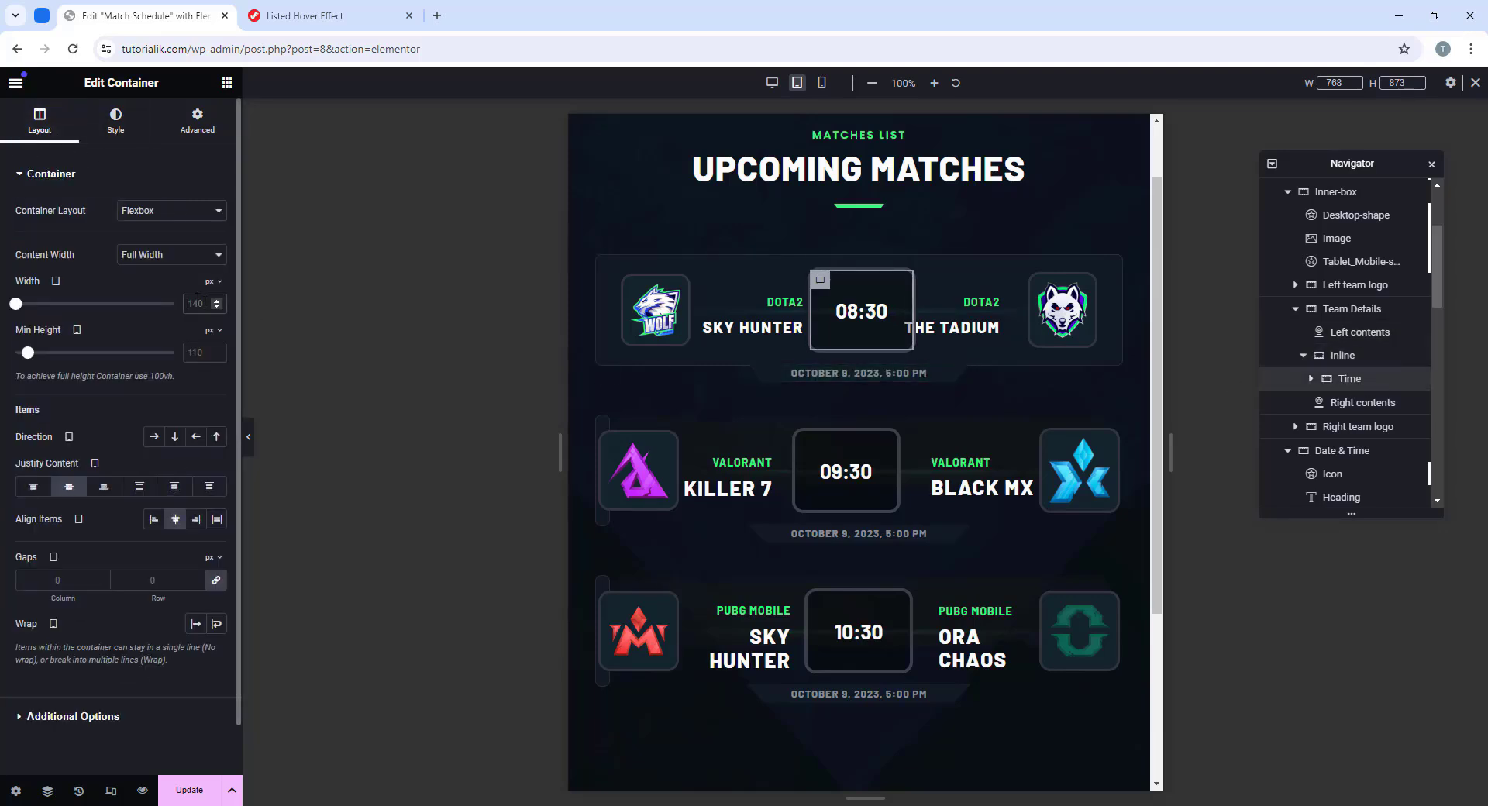
pyautogui.write('100')
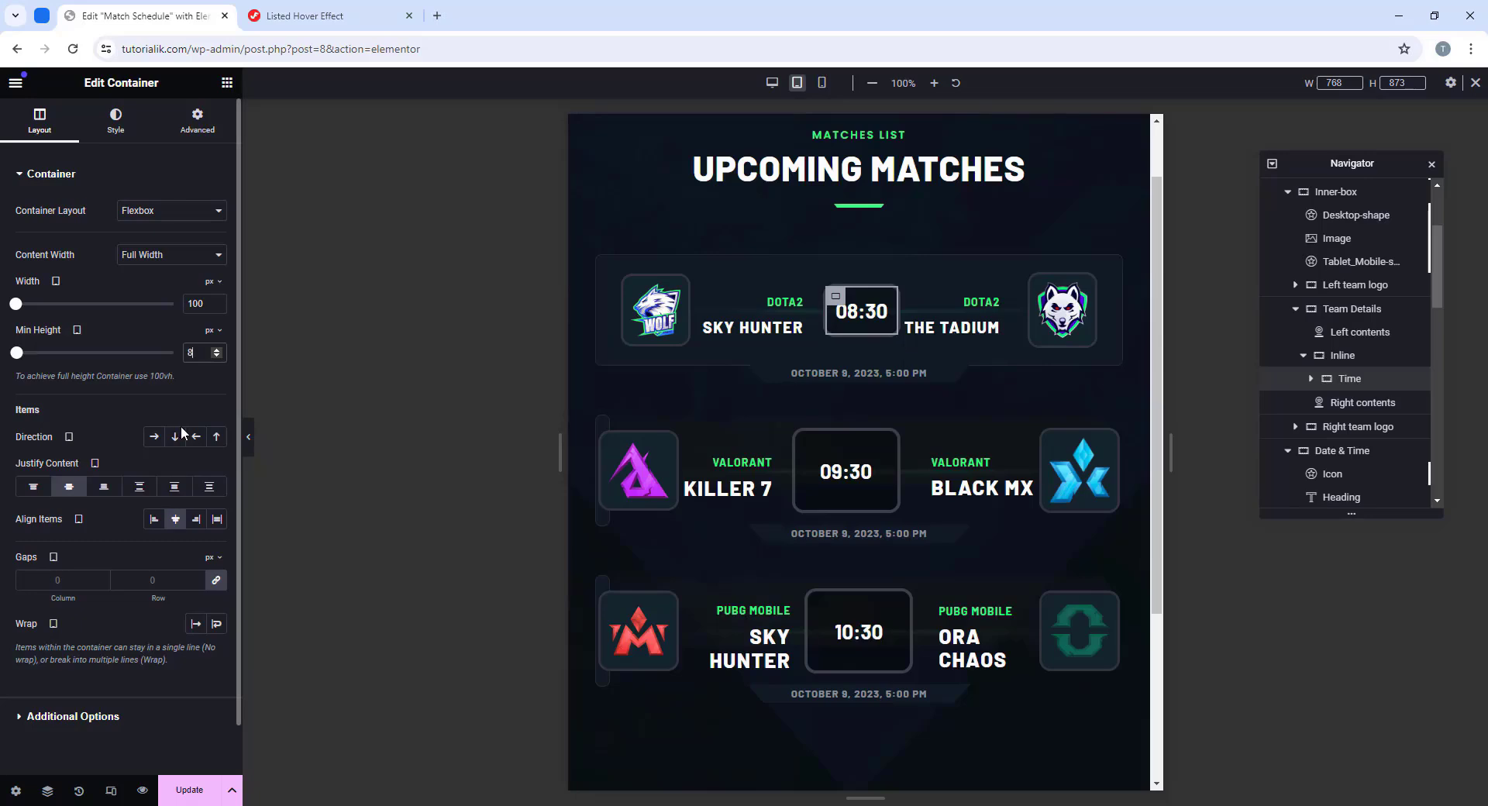
pyautogui.click(195, 353)
pyautogui.write('85')
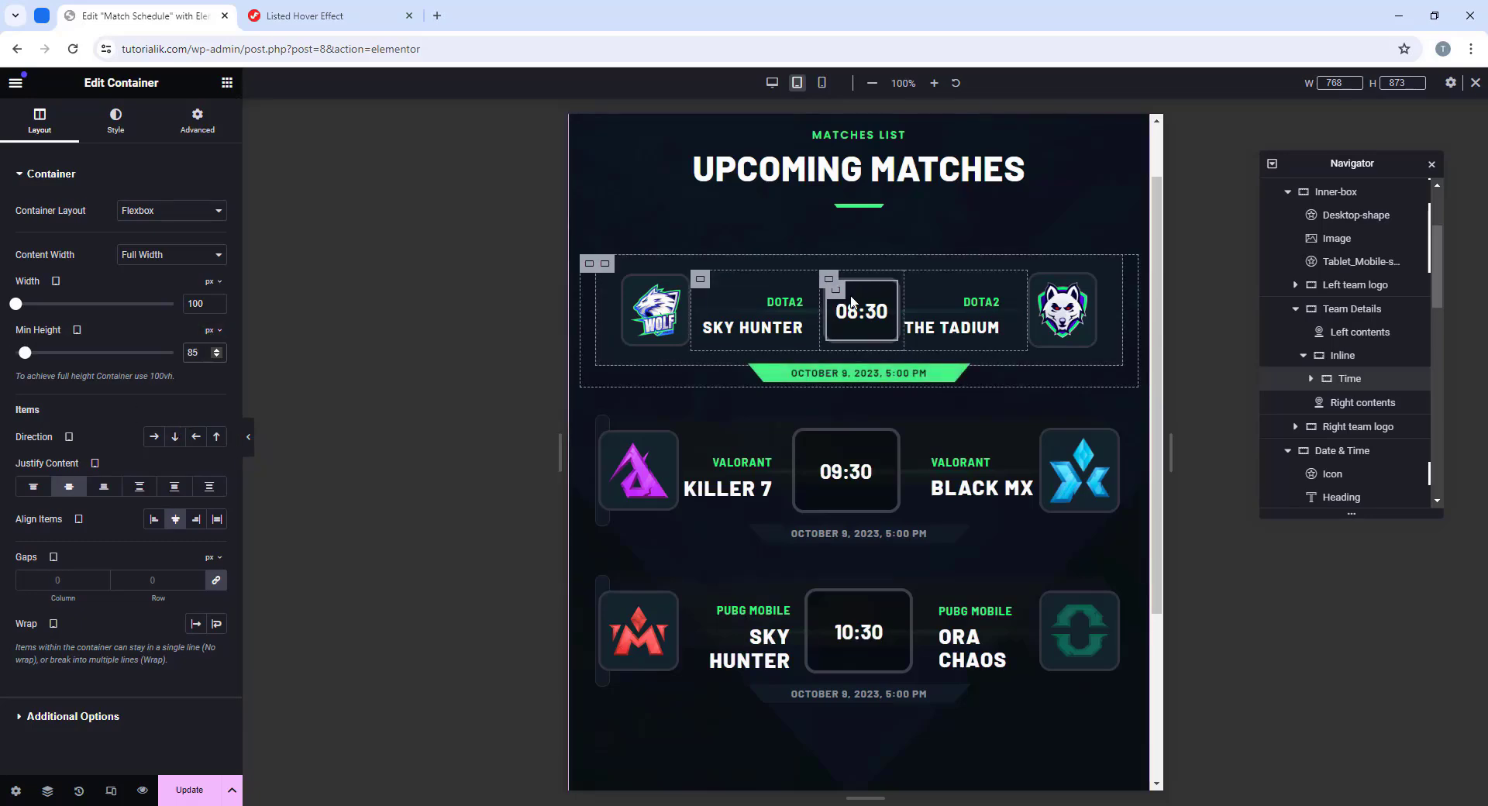
pyautogui.hotkey('ctrl', 'p')
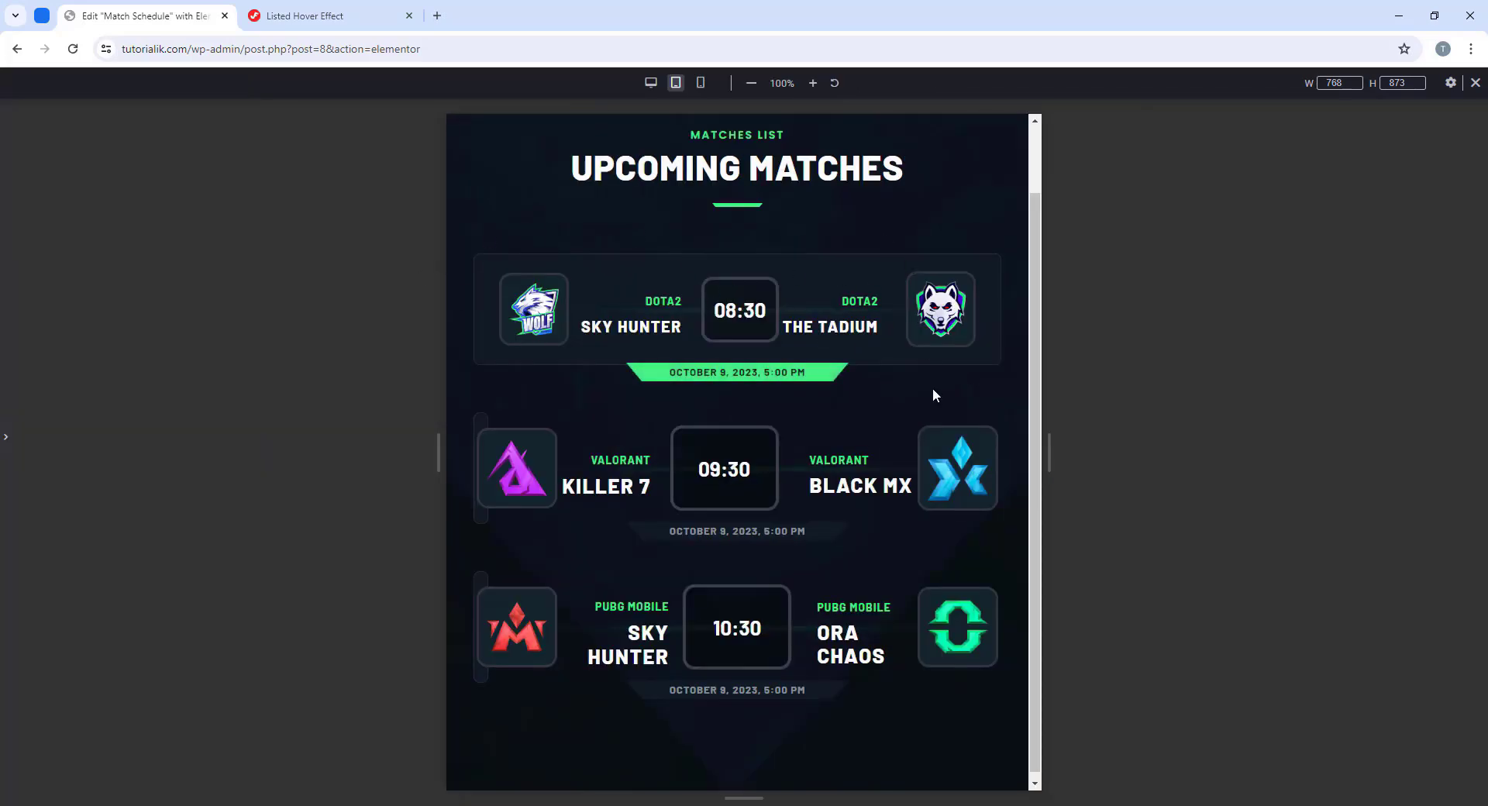
pyautogui.hotkey('ctrl', 'p')
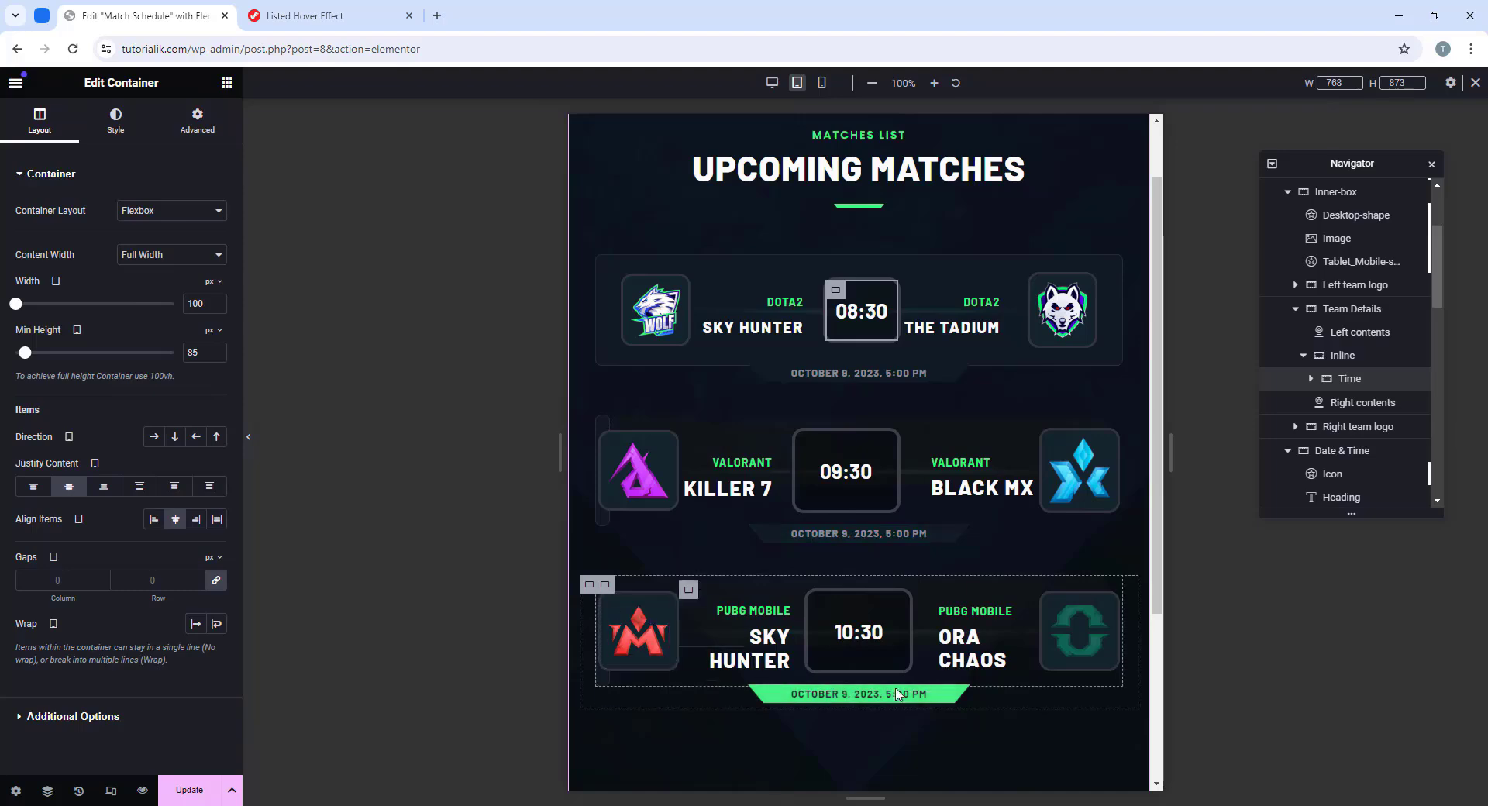
# Step: Paste the first match's Tablet_Mobile-shape style onto the shape of the second match box
pyautogui.click(604, 519)
pyautogui.hotkey('ctrl', 'shift', 'v')
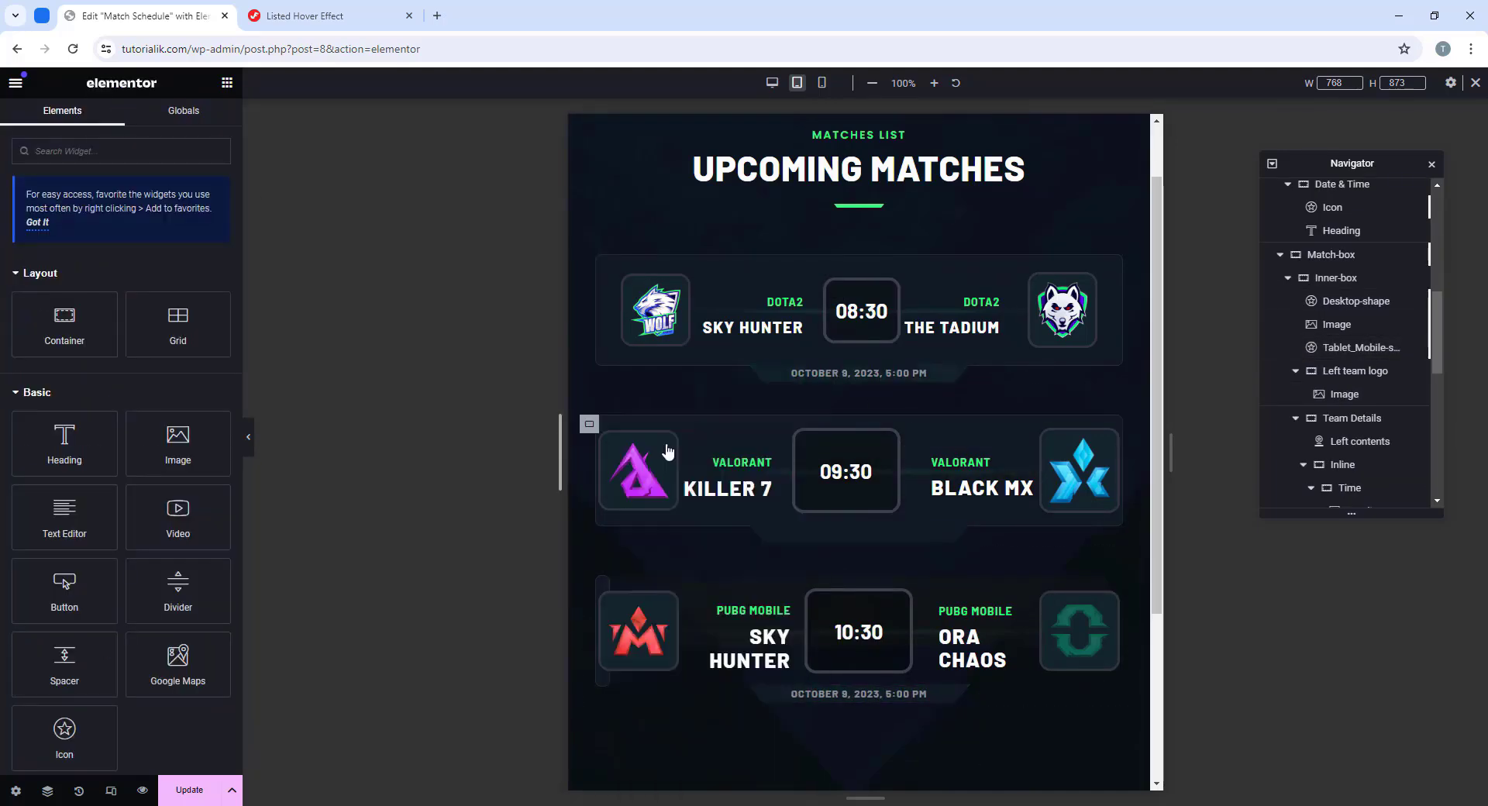
# Step: Paste the first match's tablet text style onto the second match's left contents and its Inline container style onto the second match's
pyautogui.click(744, 482)
pyautogui.hotkey('ctrl', 'shift', 'v')
pyautogui.click(832, 286)
pyautogui.hotkey('ctrl', 'c')
pyautogui.click(797, 437)
pyautogui.hotkey('ctrl', 'shift', 'v')
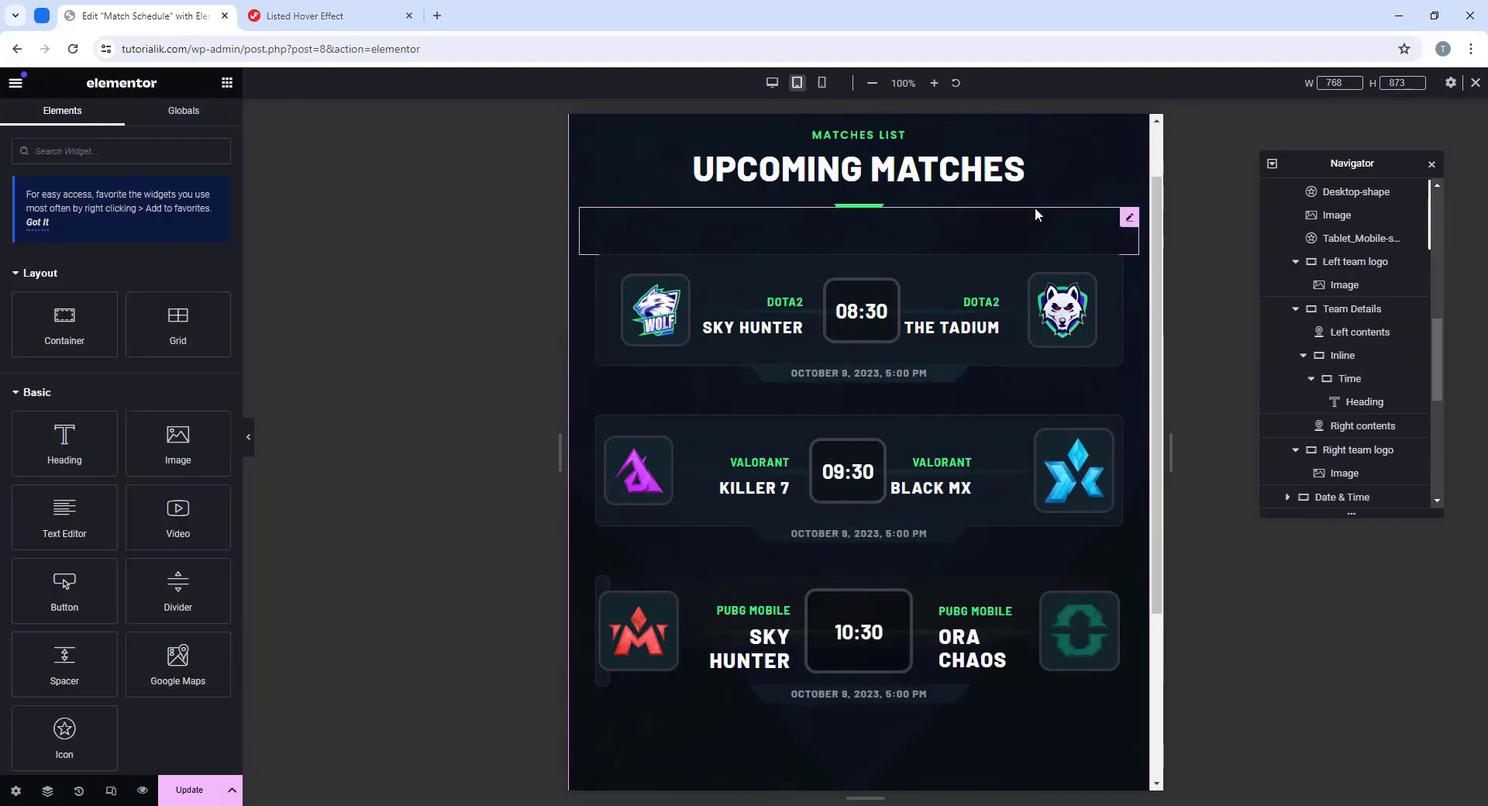
# Step: Left-align the first match's right contents with 0 right and 20 px left padding, and paste that style onto the second match's right contents
pyautogui.click(948, 323)
pyautogui.click(153, 210)
pyautogui.click(199, 122)
pyautogui.doubleClick(90, 290)
pyautogui.write('020')
pyautogui.rightClick(979, 476)
pyautogui.click(1021, 521)
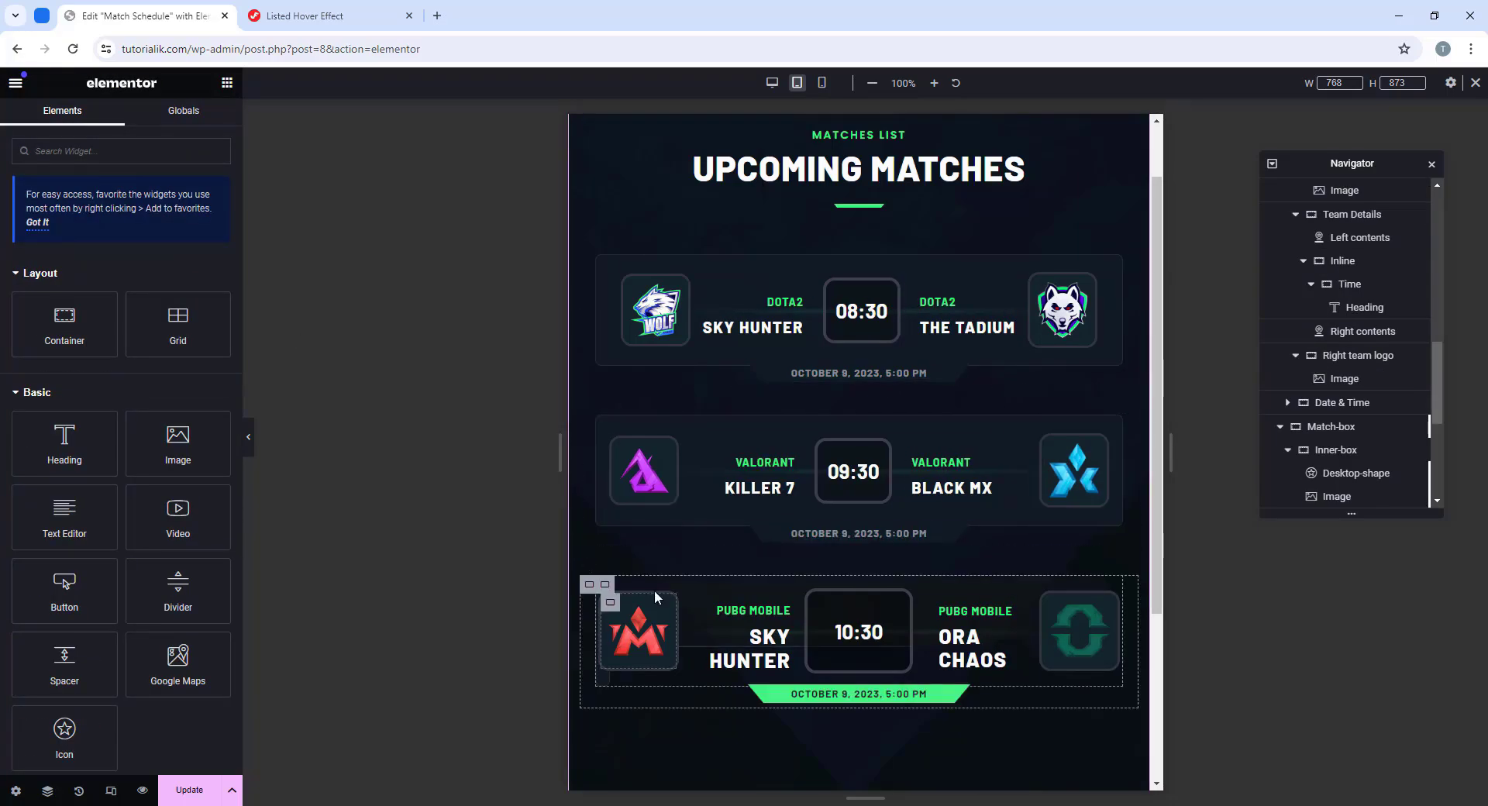
# Step: Paste the first match's tablet logo and time box styles onto the left team logo and Time container of the third match
pyautogui.click(638, 630)
pyautogui.rightClick(611, 622)
pyautogui.click(659, 544)
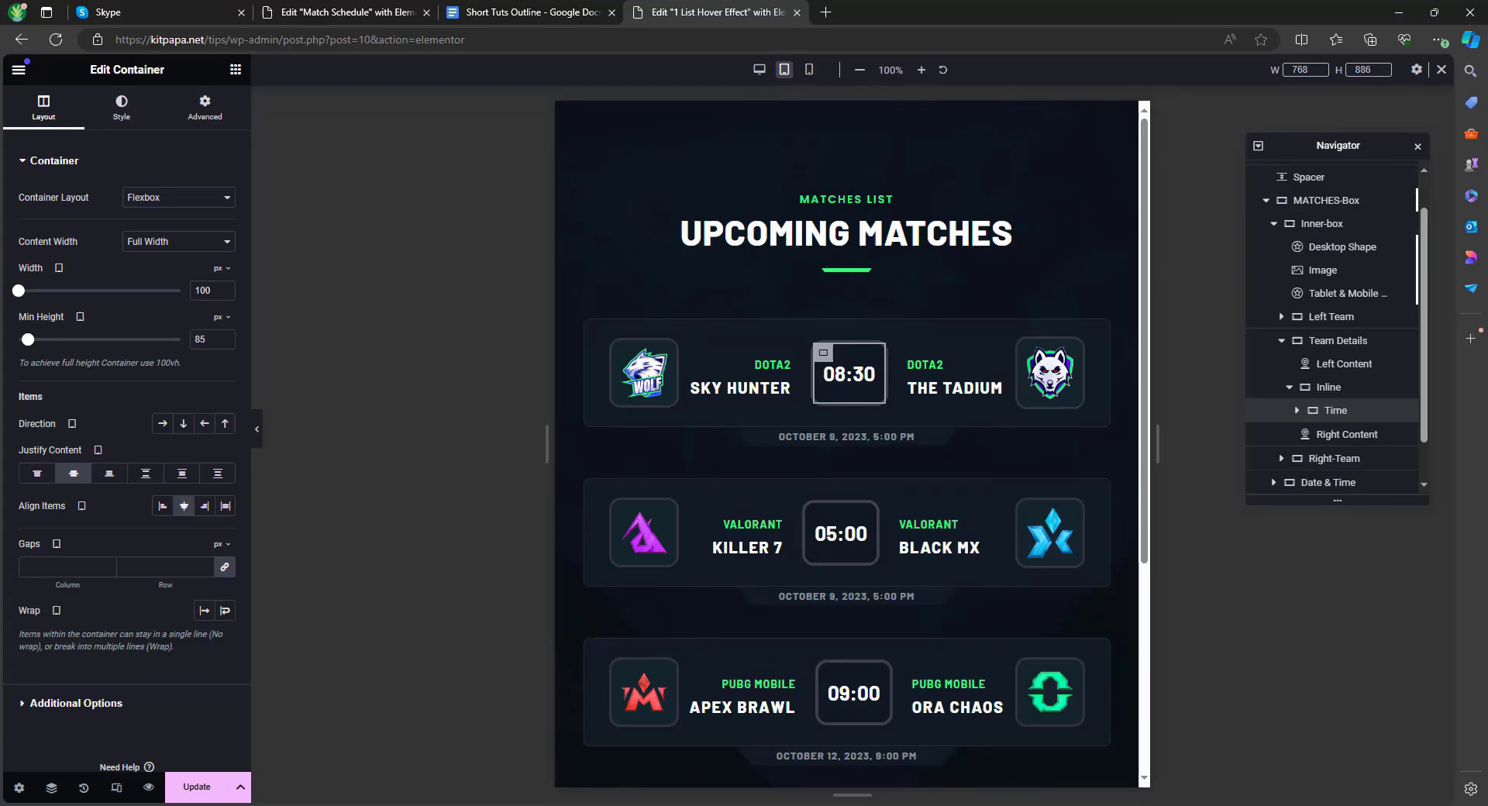
pyautogui.rightClick(802, 625)
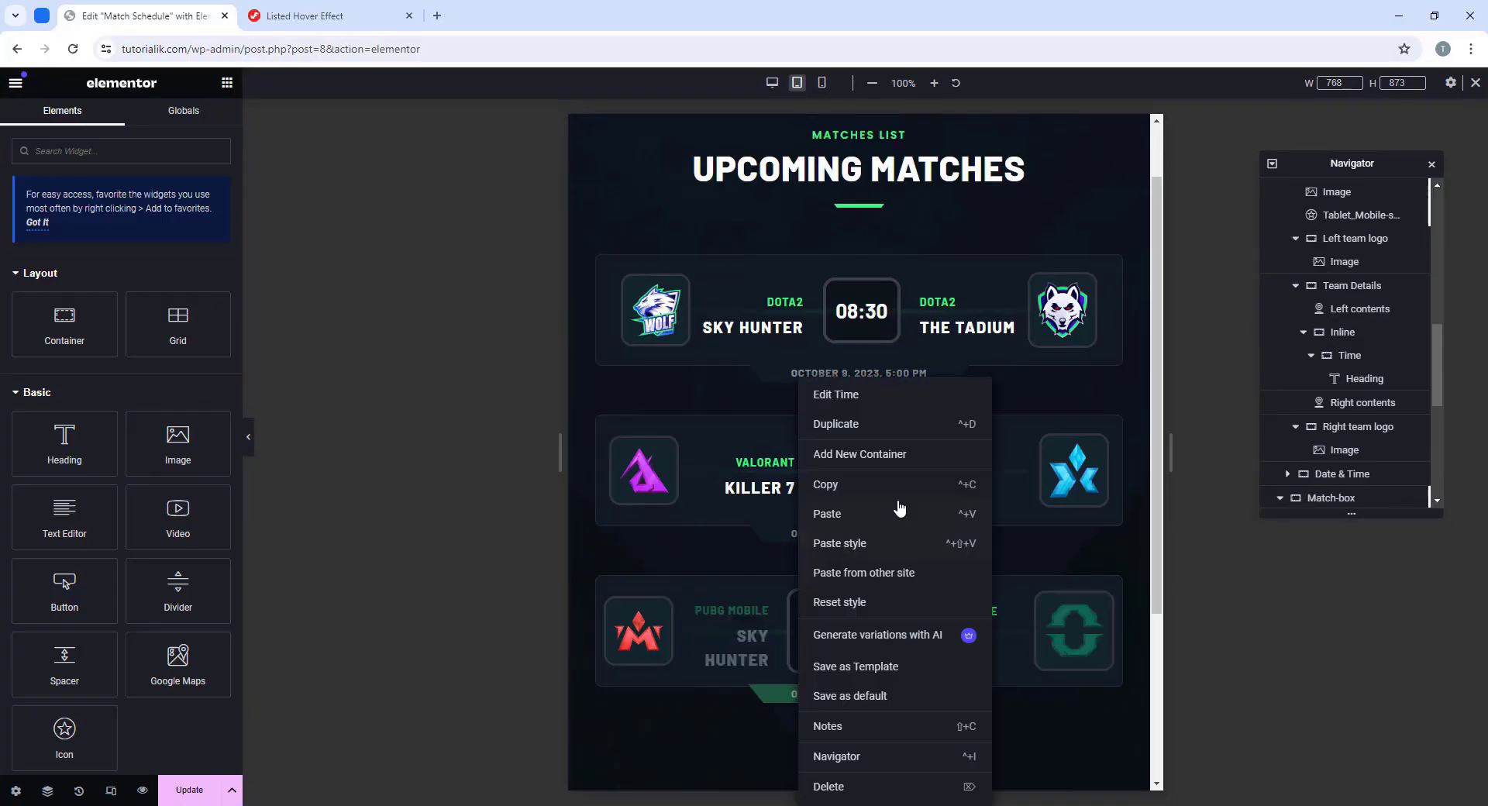
pyautogui.click(892, 543)
pyautogui.click(248, 438)
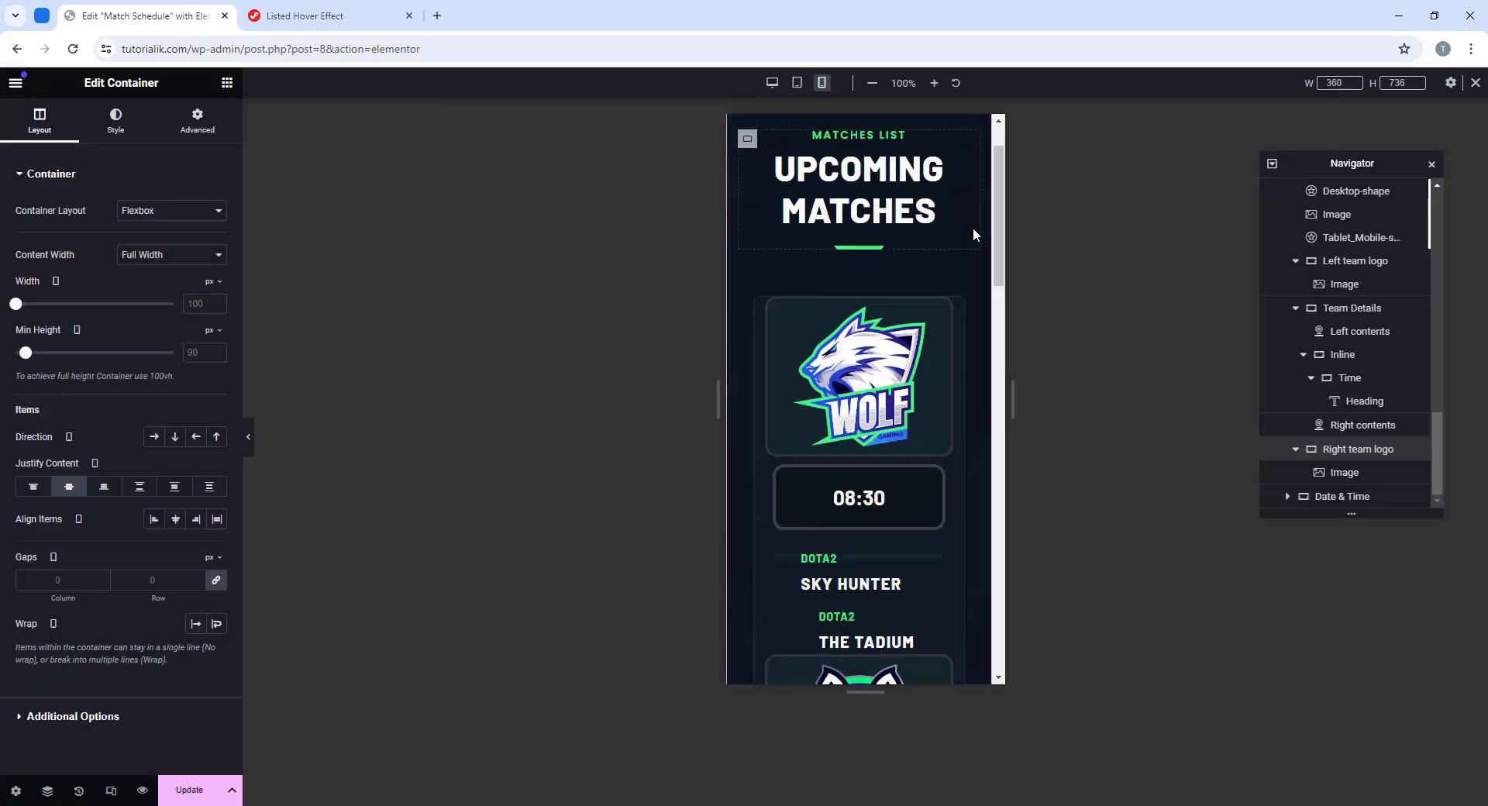
# Step: Examine the match boxes in the mobile layout and select the first Match-box container
pyautogui.scroll(-5, 973, 227)
pyautogui.scroll(-10, 974, 233)
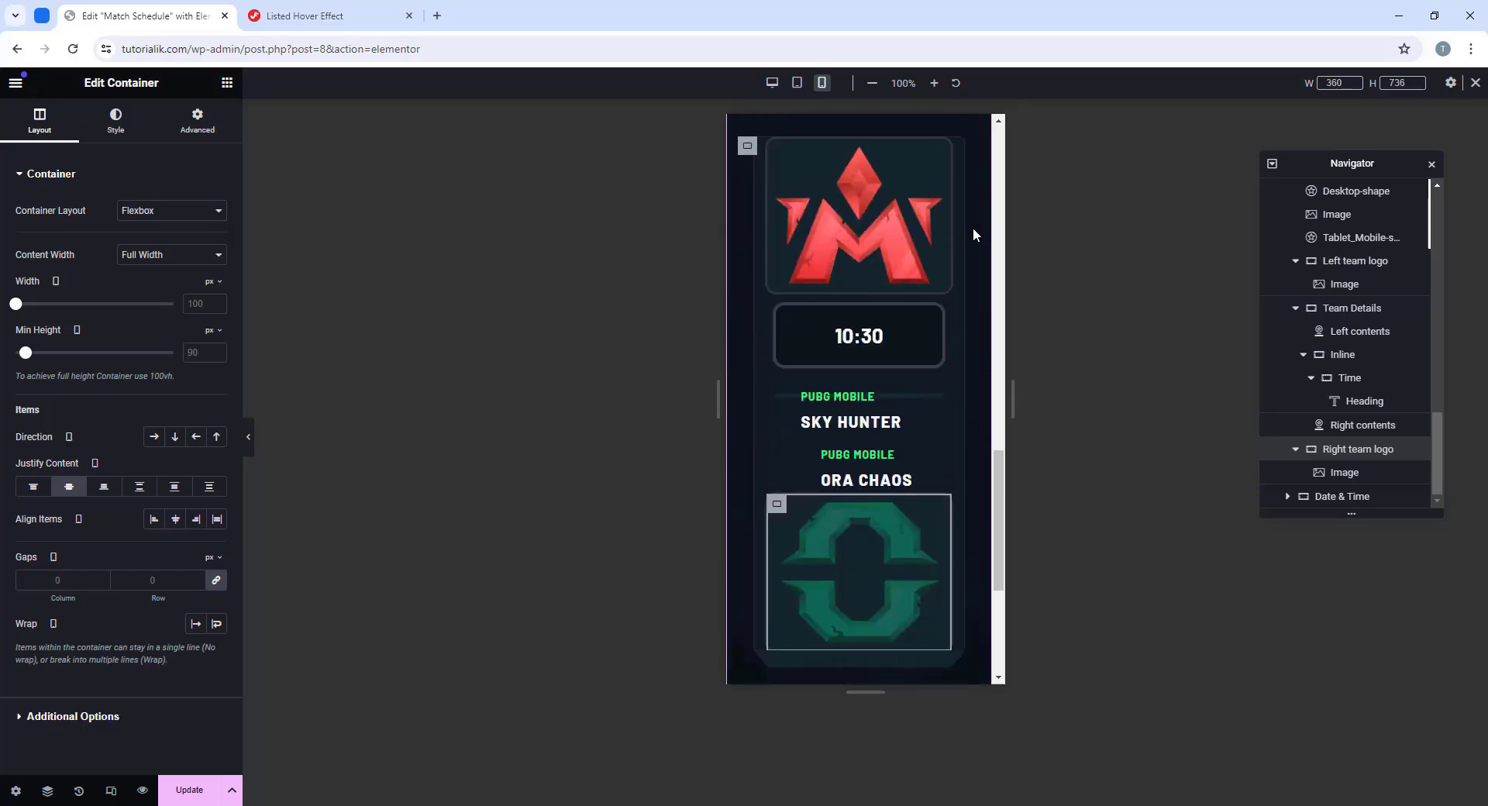
pyautogui.scroll(7, 845, 409)
pyautogui.scroll(6, 845, 410)
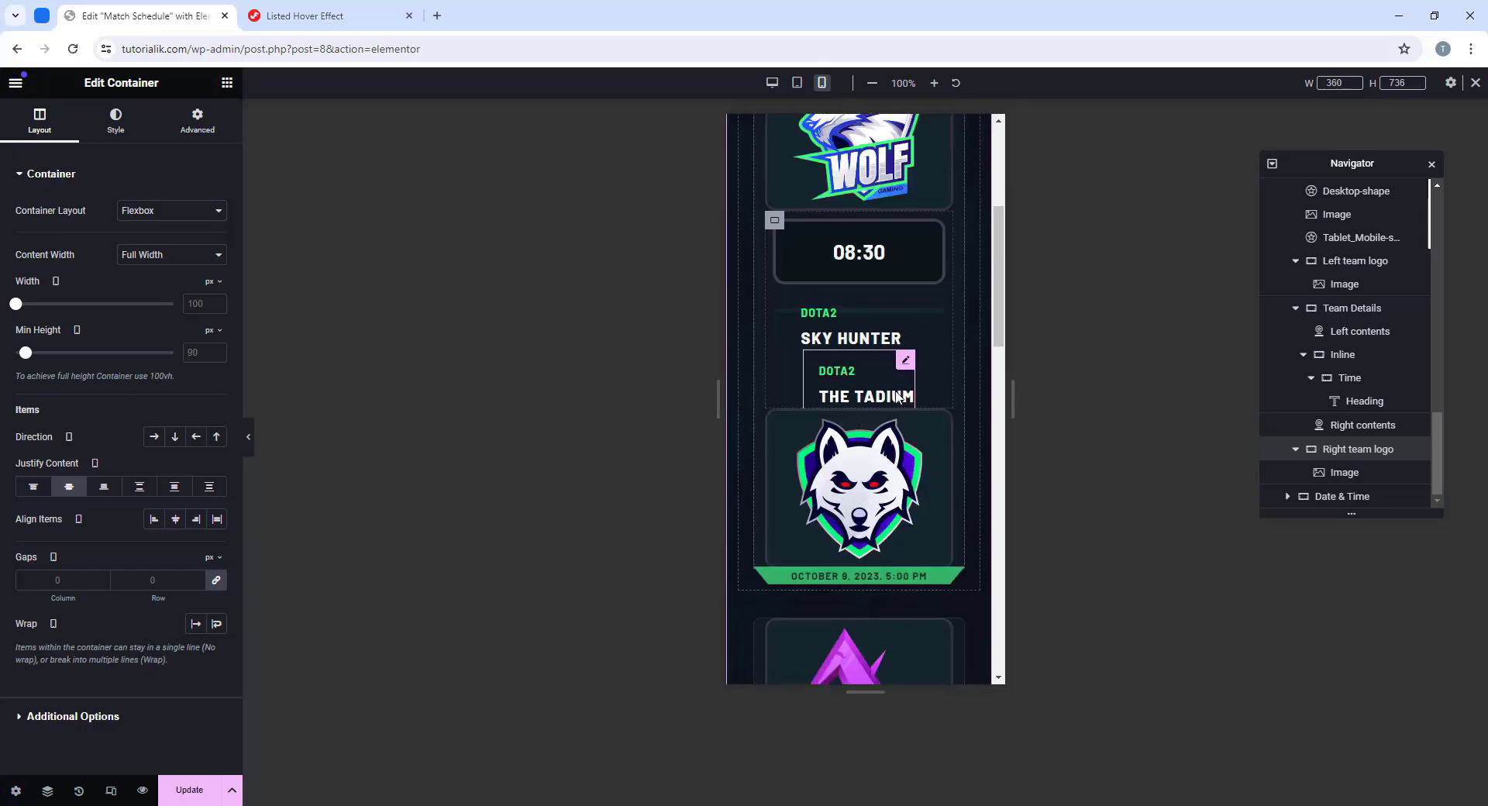
pyautogui.scroll(-1, 855, 423)
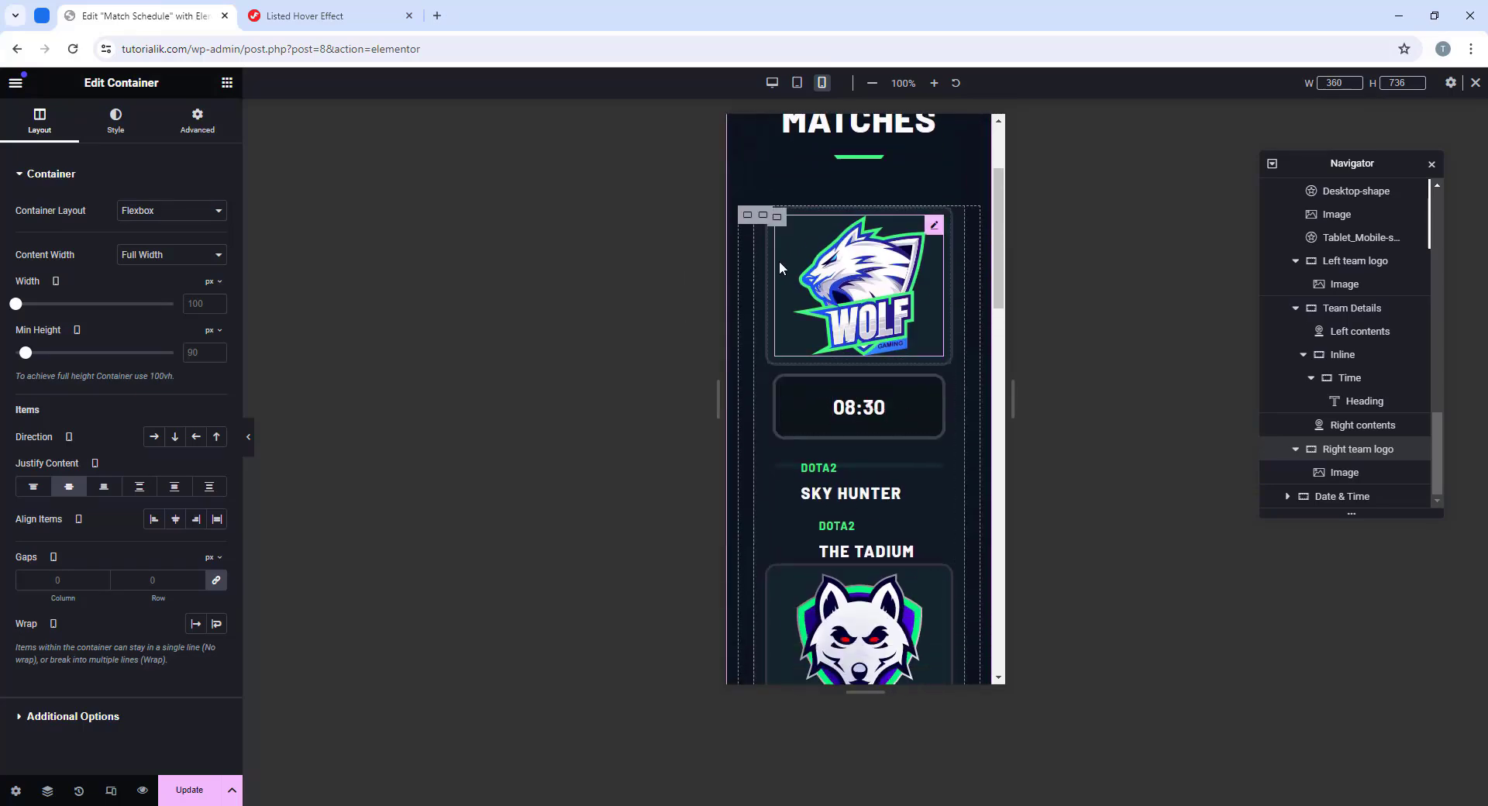
pyautogui.click(745, 218)
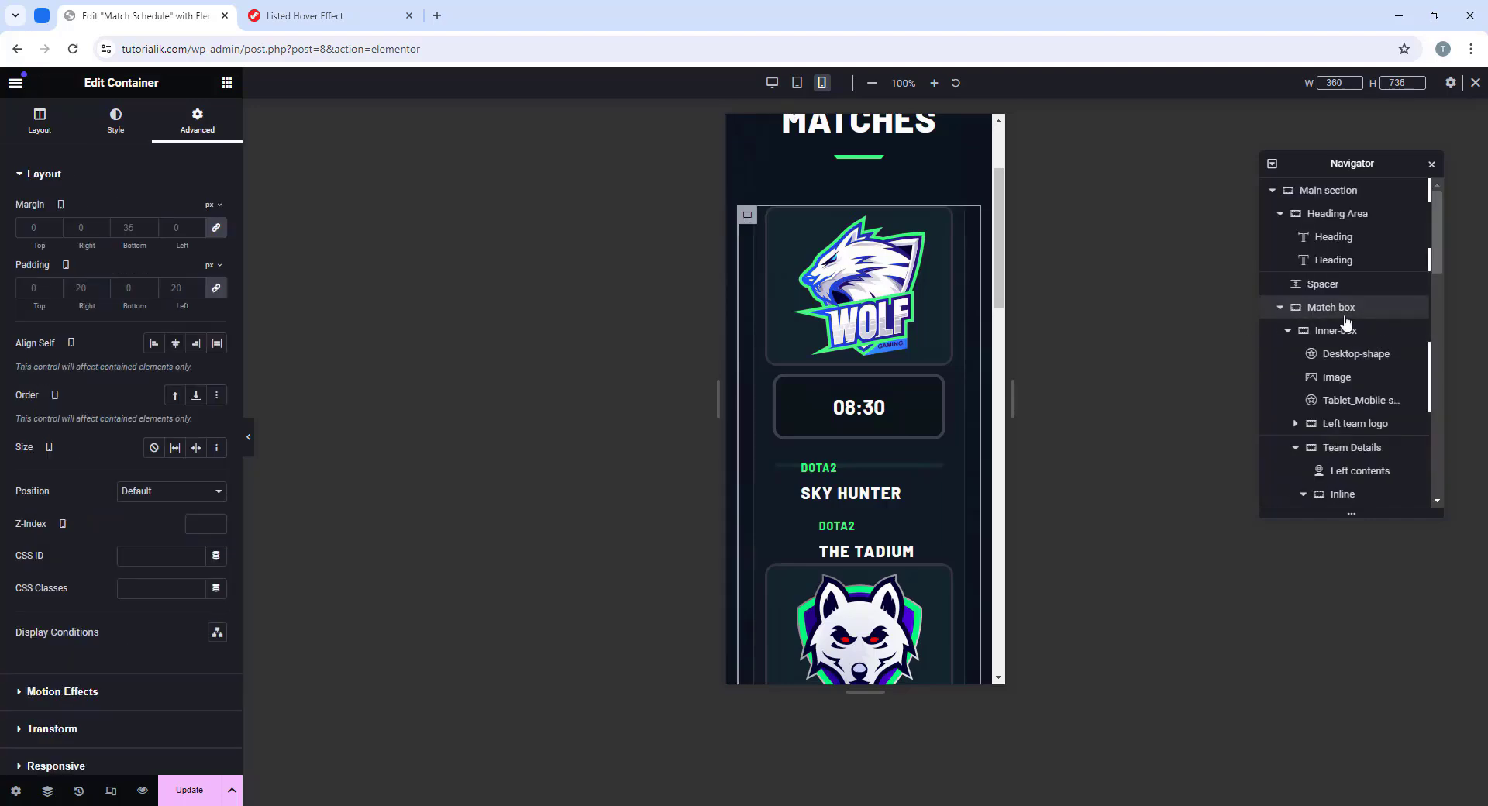
pyautogui.scroll(-4, 977, 292)
pyautogui.scroll(3, 888, 316)
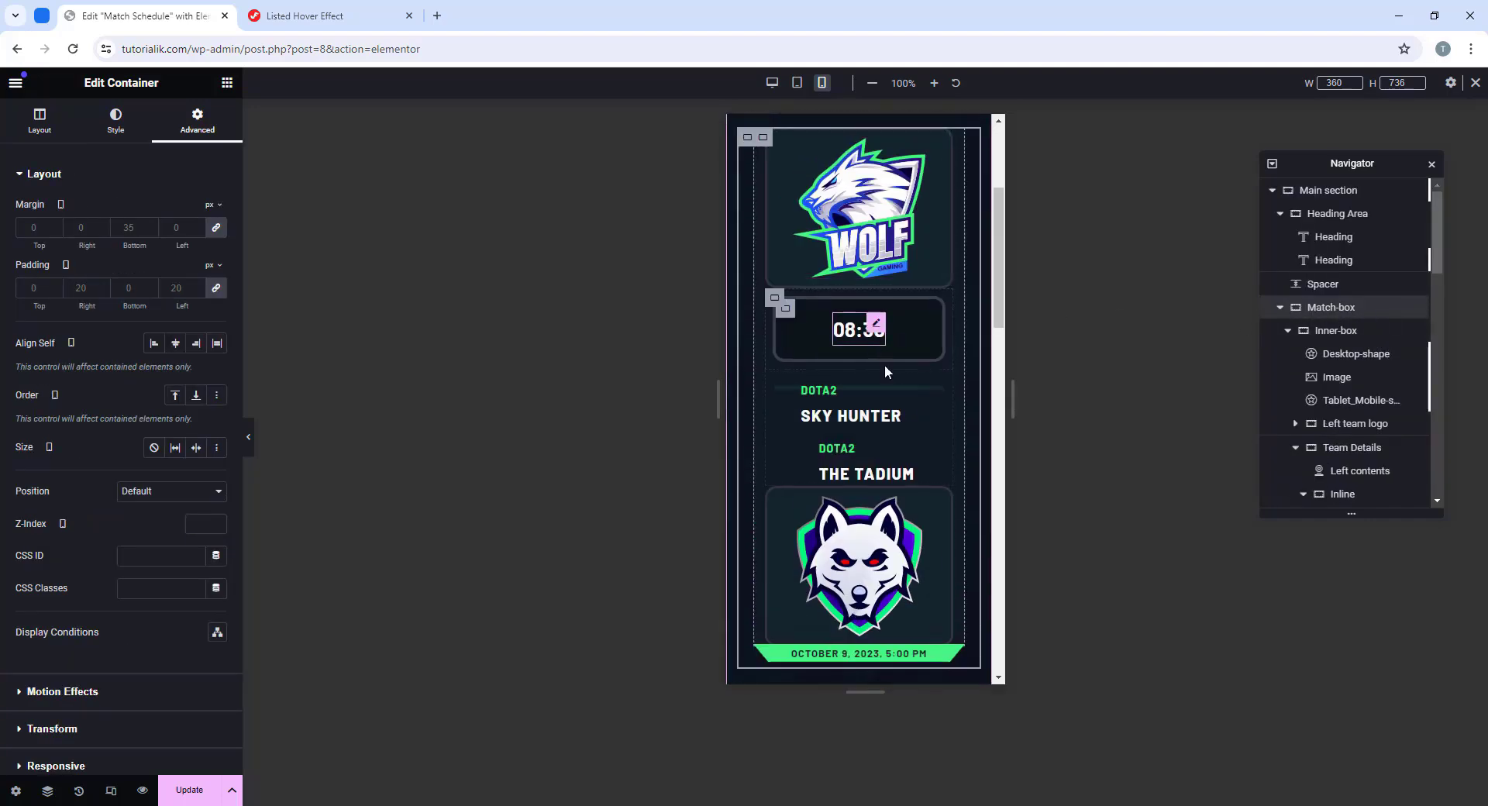
pyautogui.scroll(-4, 857, 454)
pyautogui.scroll(5, 863, 449)
pyautogui.scroll(-1, 873, 352)
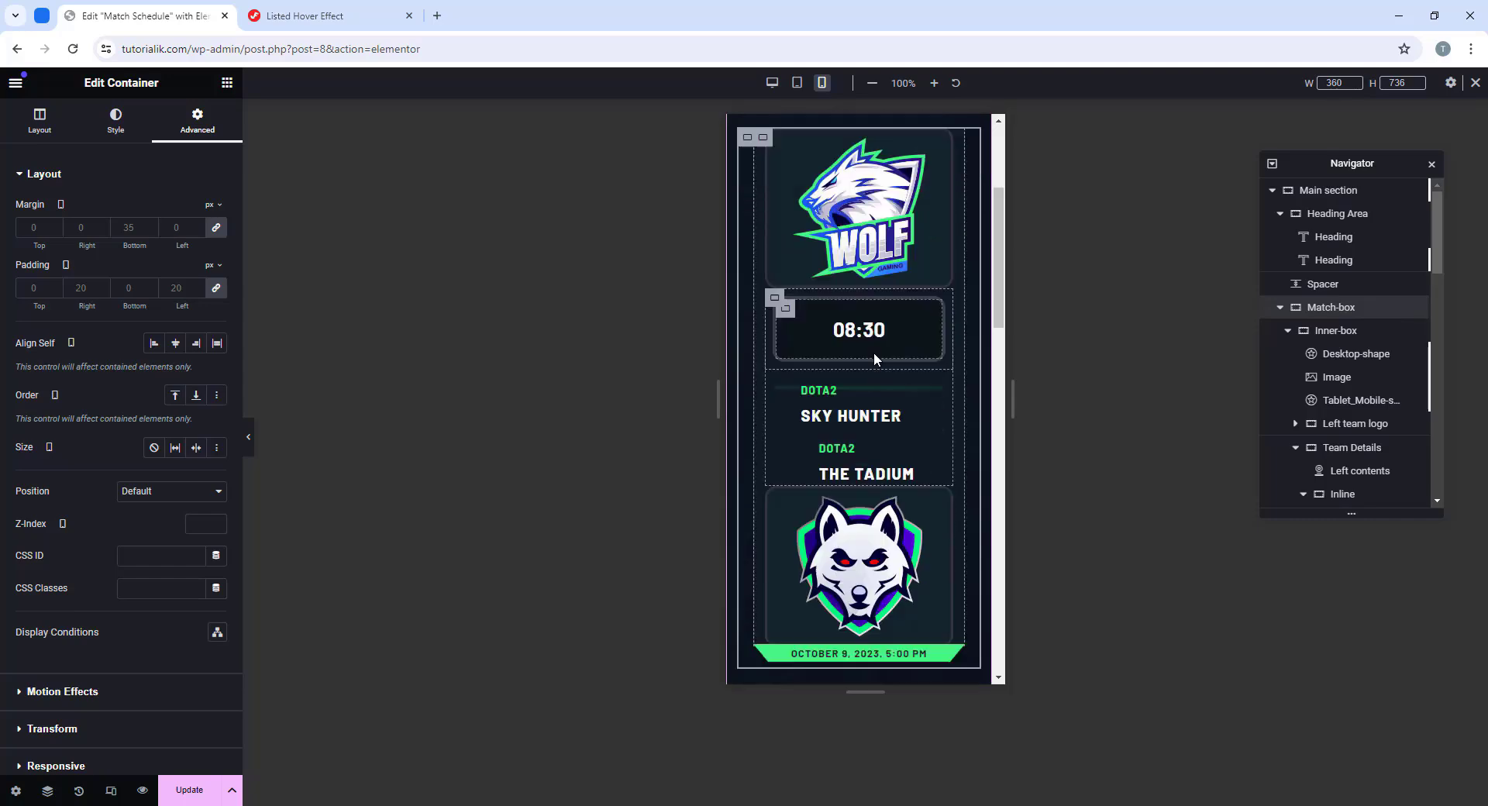
# Step: Set the first Match-box's padding to 0 and its Inner-box's padding to 20 px on all sides for mobile
pyautogui.click(39, 123)
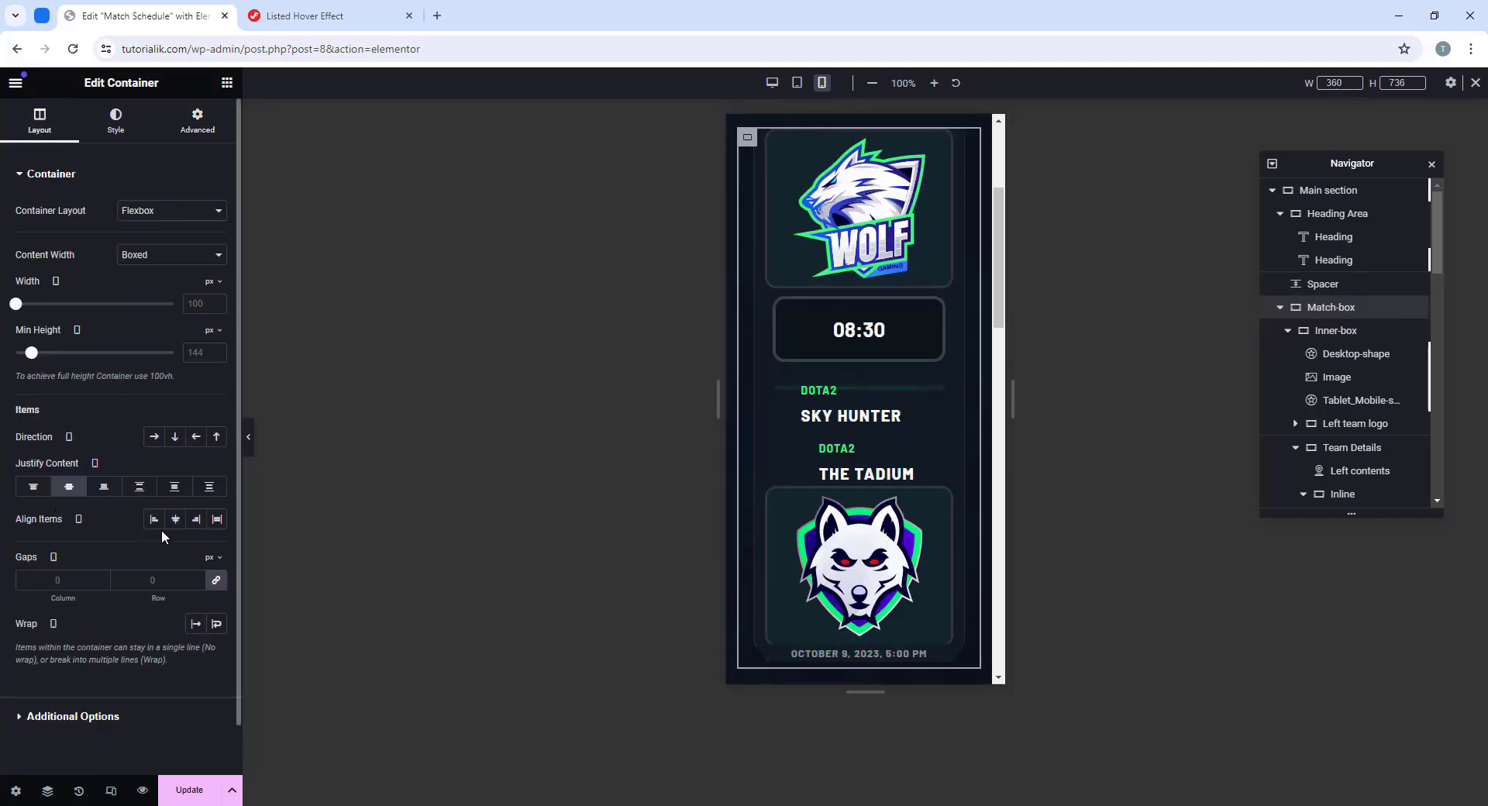
pyautogui.click(197, 122)
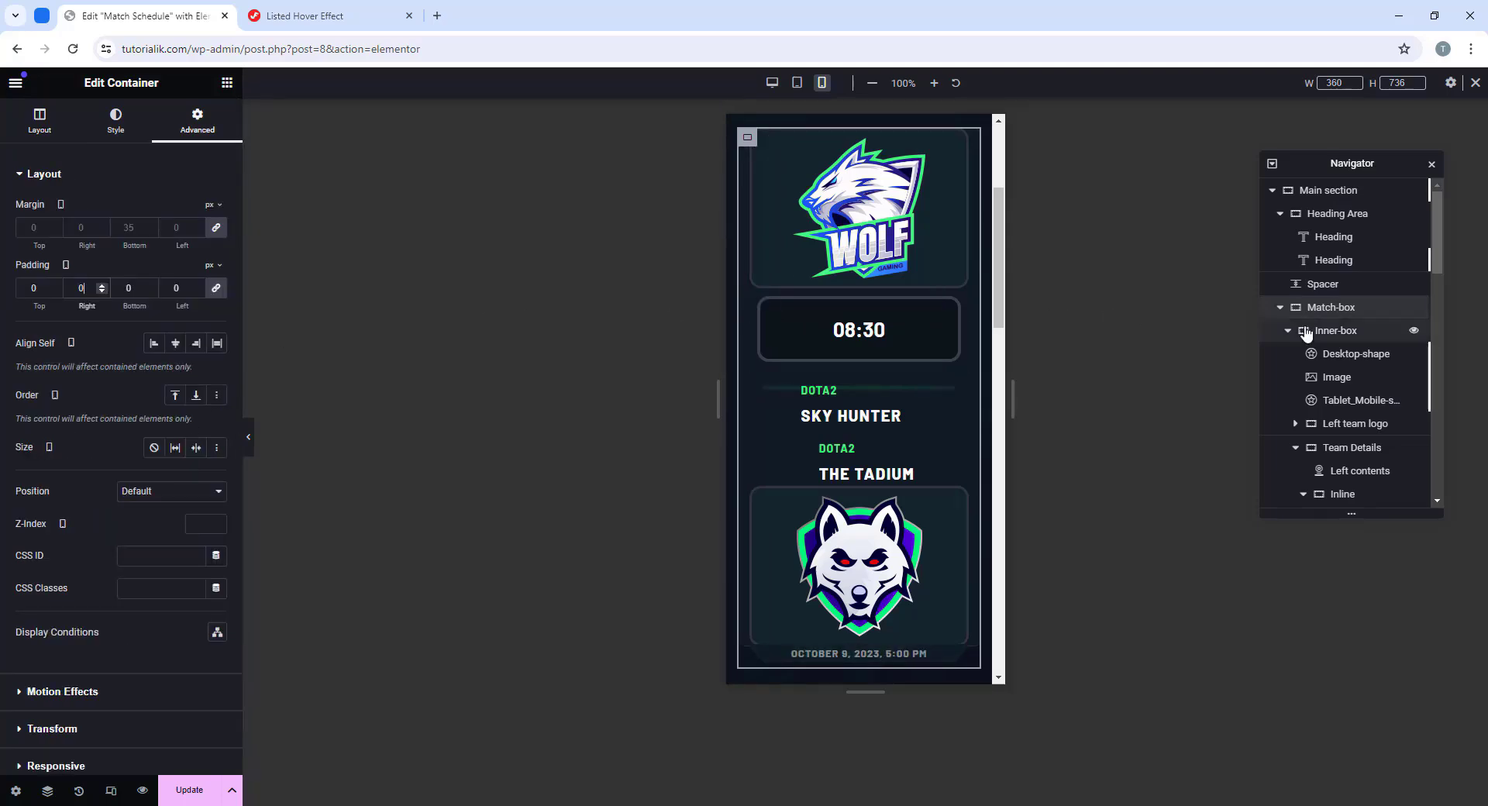
pyautogui.click(1338, 331)
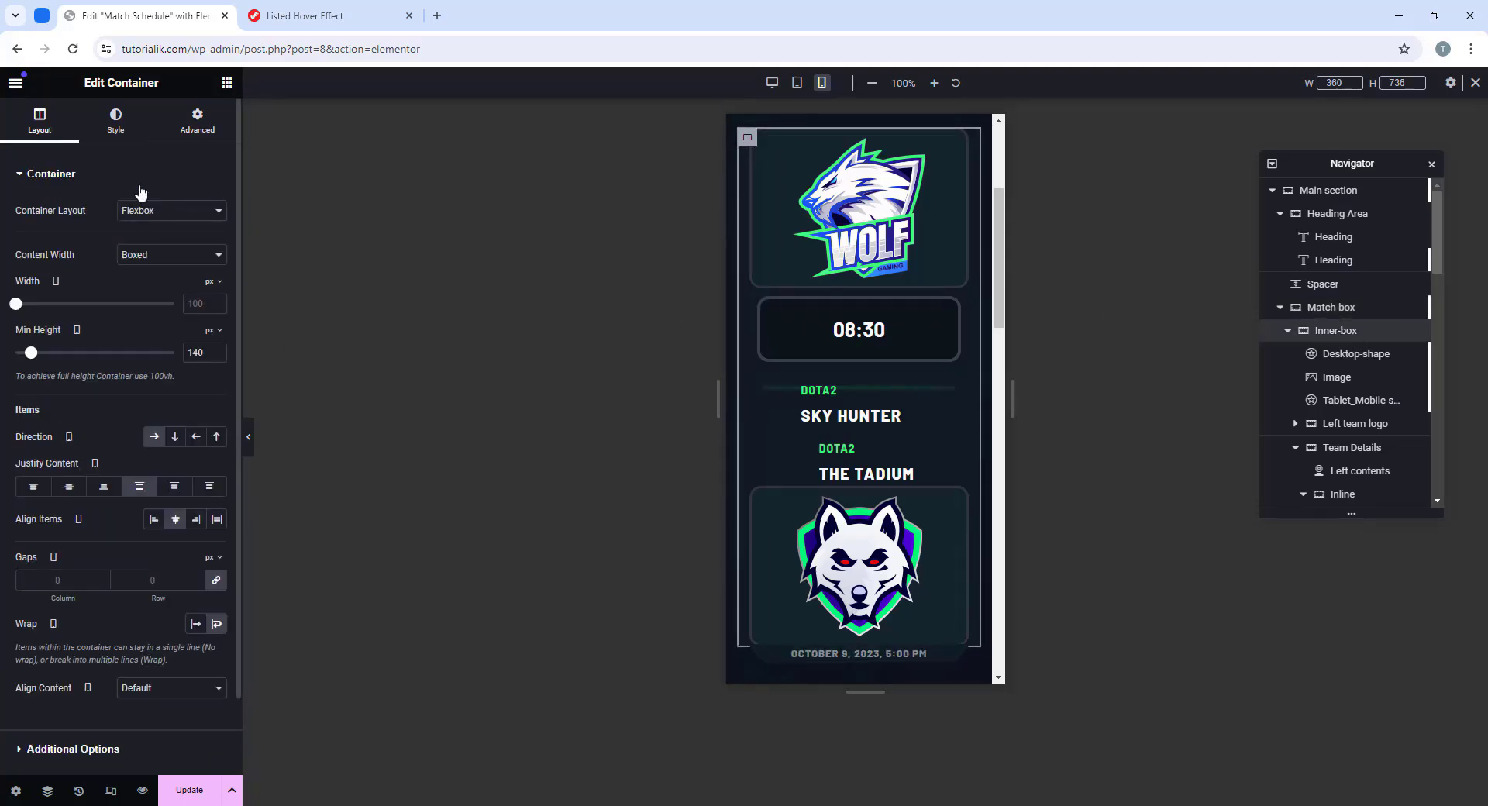
pyautogui.click(197, 122)
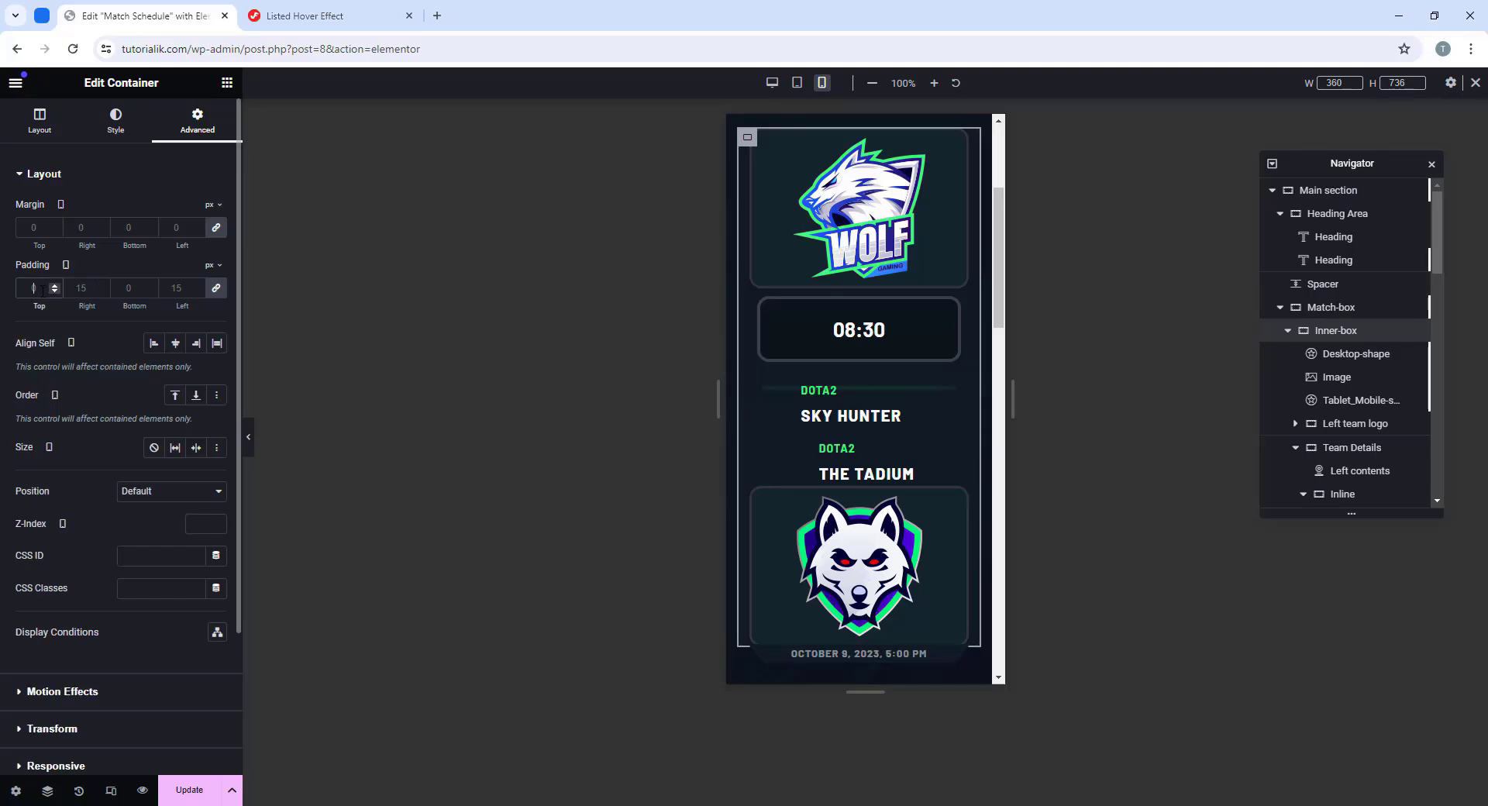
pyautogui.write('20')
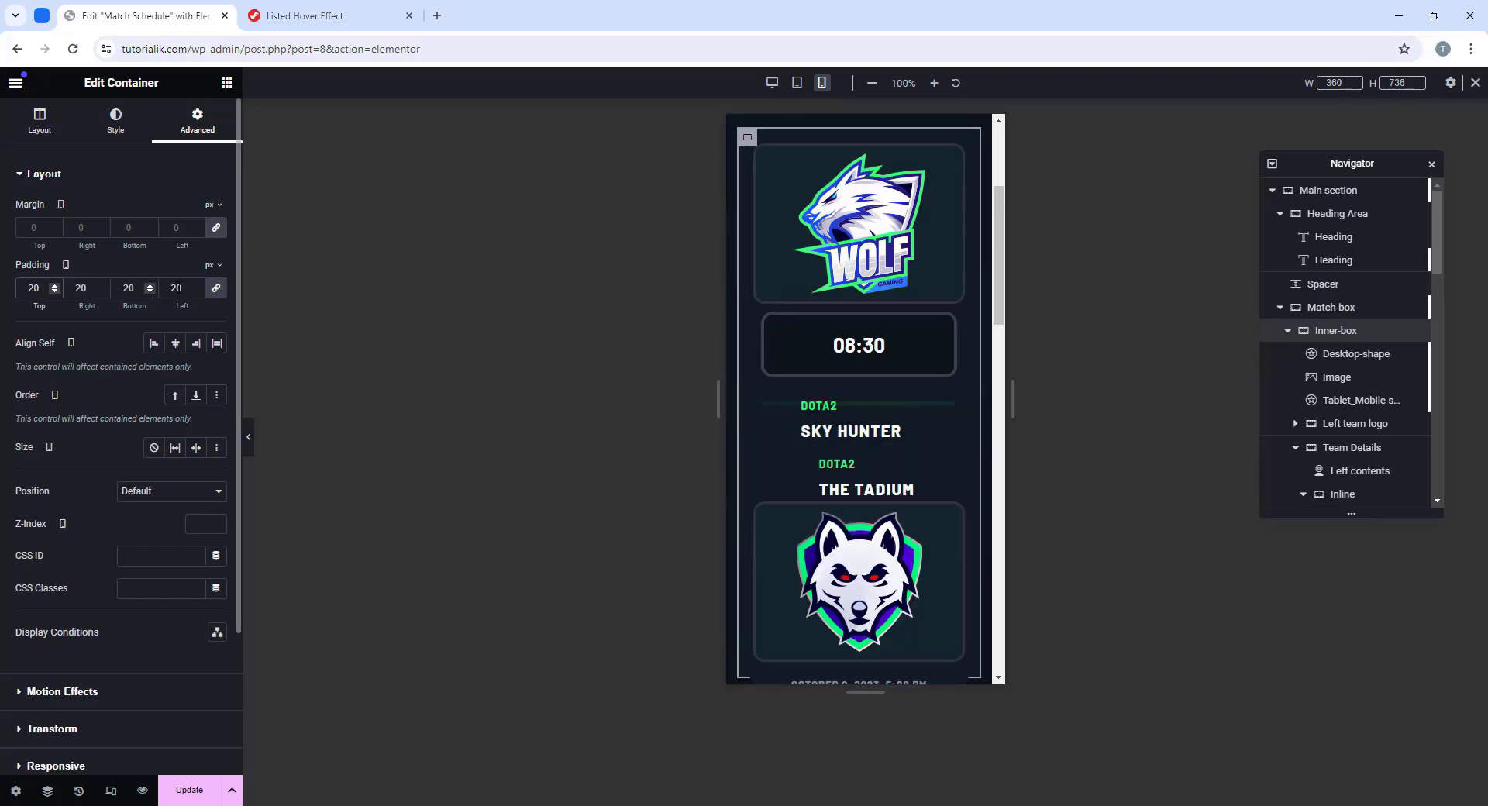
# Step: Set the first match's Left team logo container to 75 px width and 75 px minimum height for mobile
pyautogui.scroll(1, 885, 361)
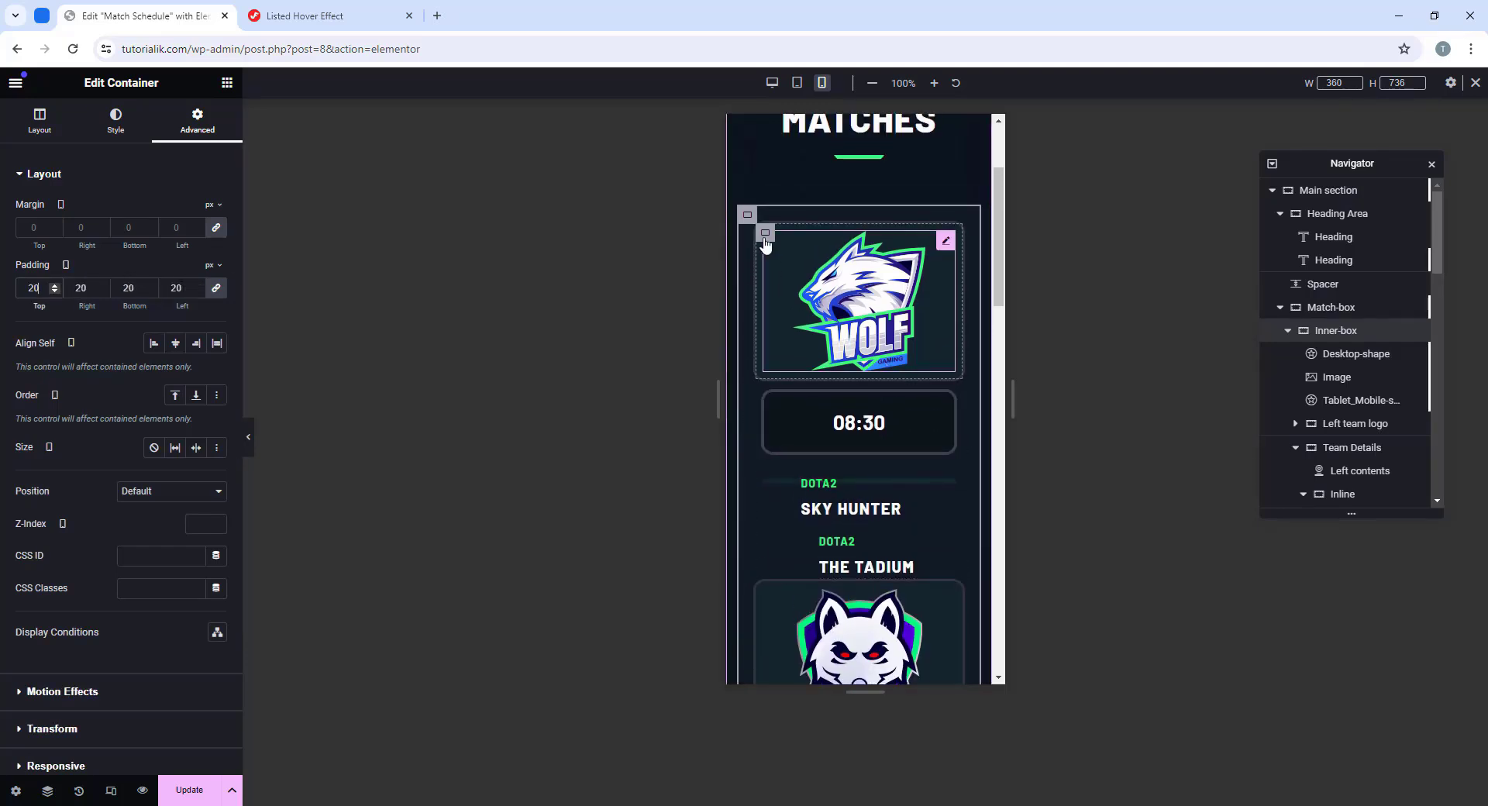
pyautogui.click(766, 235)
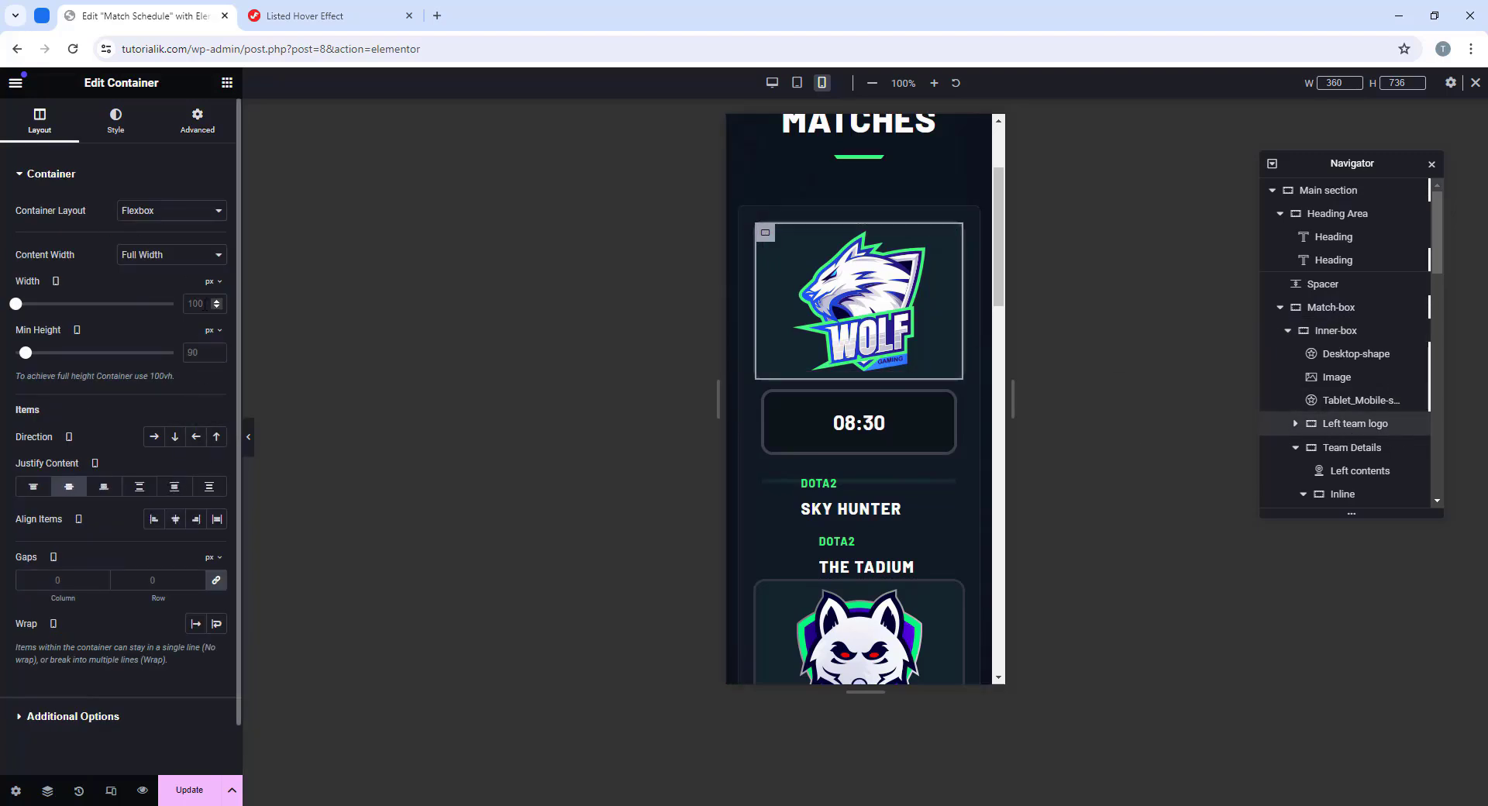
pyautogui.write('75')
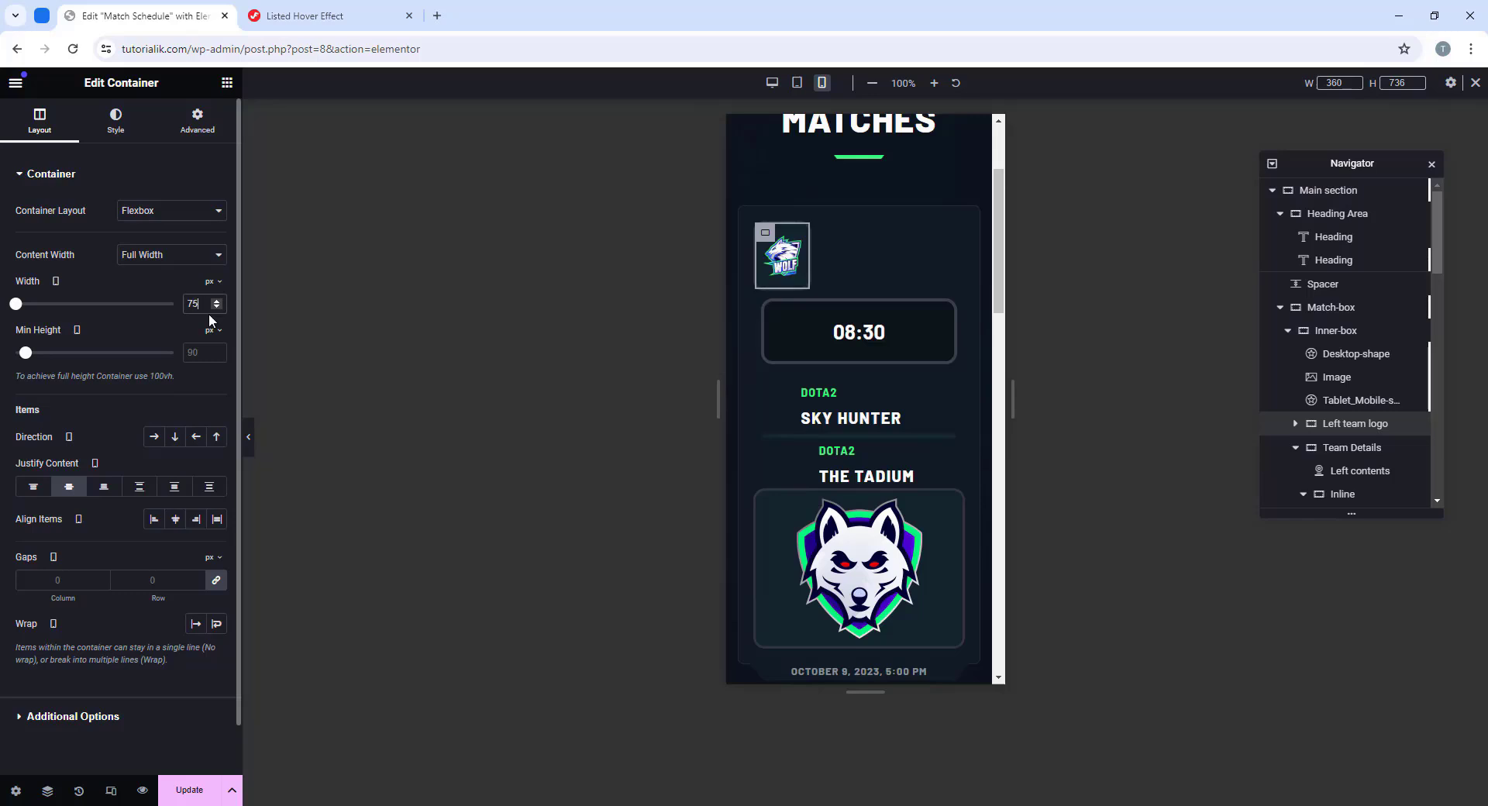
pyautogui.write('75')
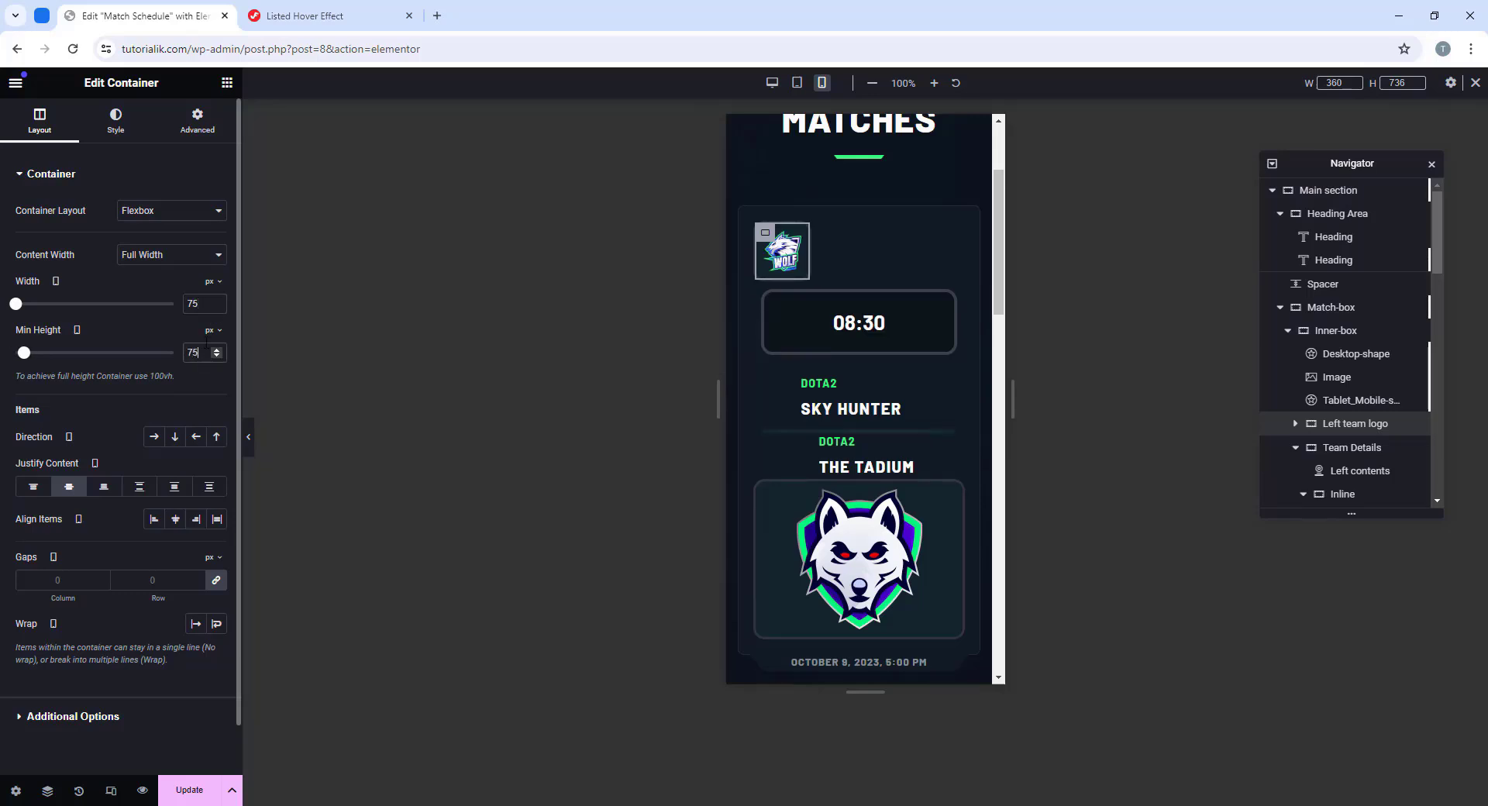
# Step: Give the first match's Team Details container a top margin of -75 px and a bottom padding of 20 px for mobile
pyautogui.click(762, 293)
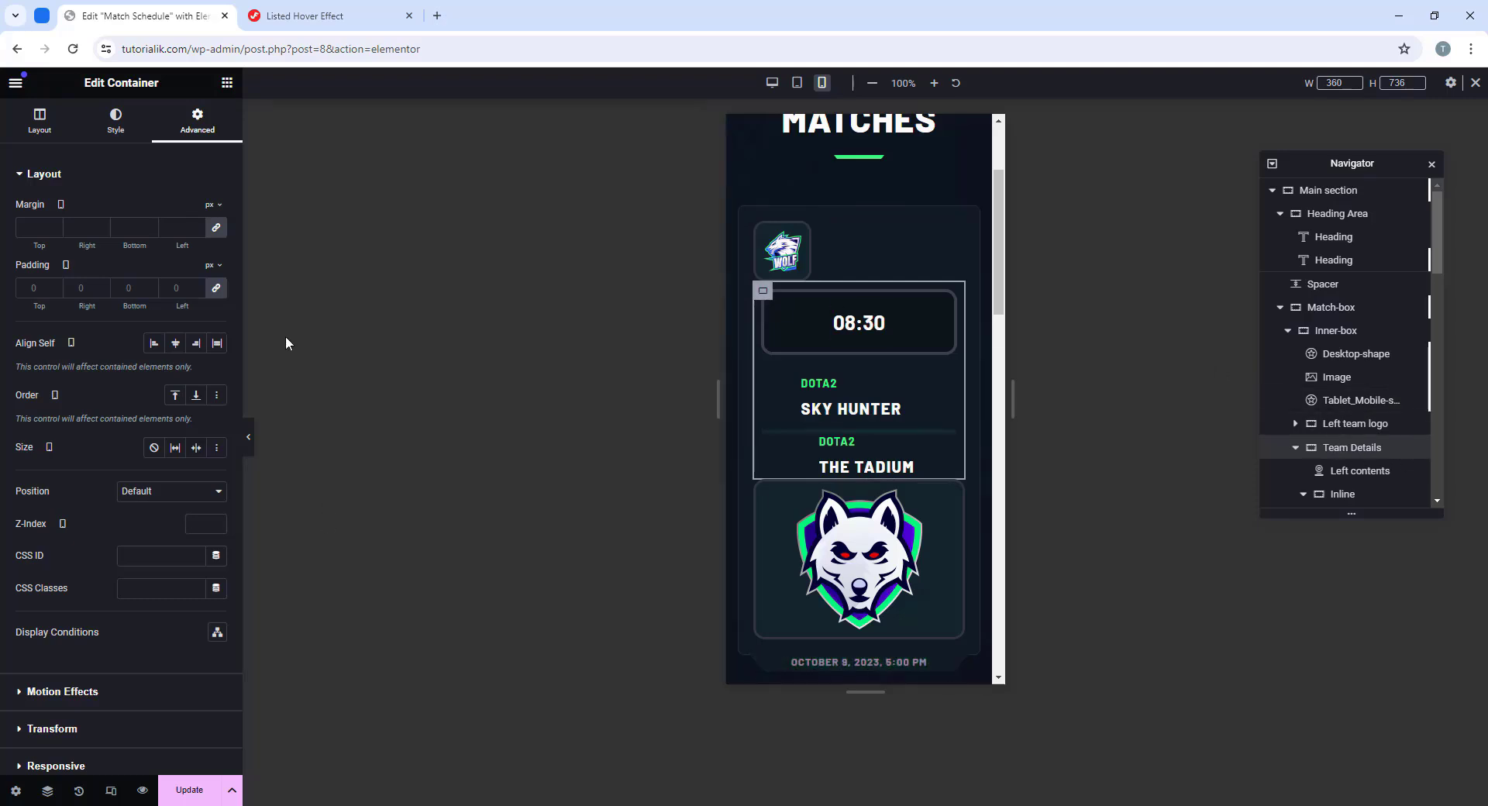
pyautogui.click(217, 231)
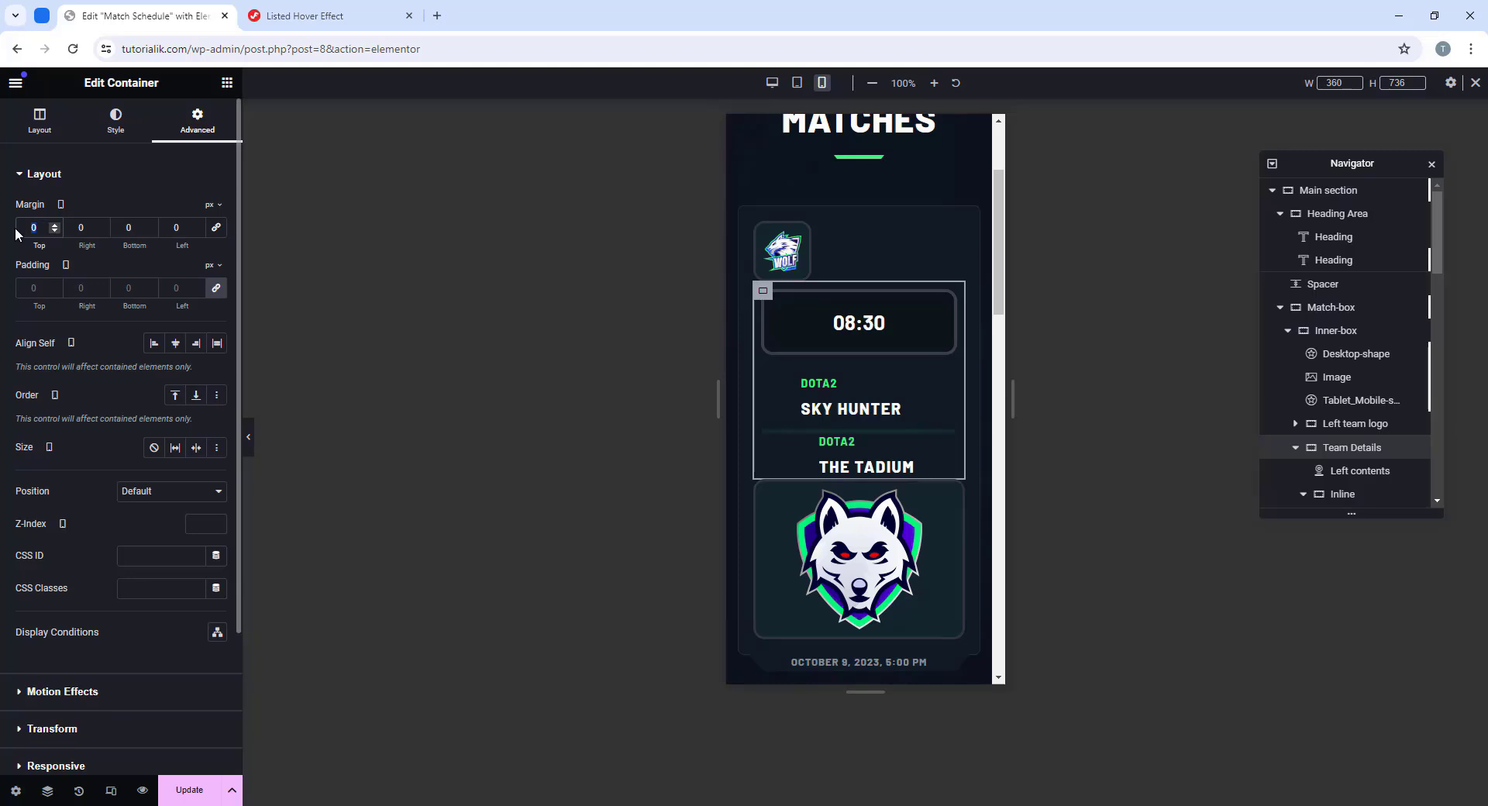
pyautogui.write('-75')
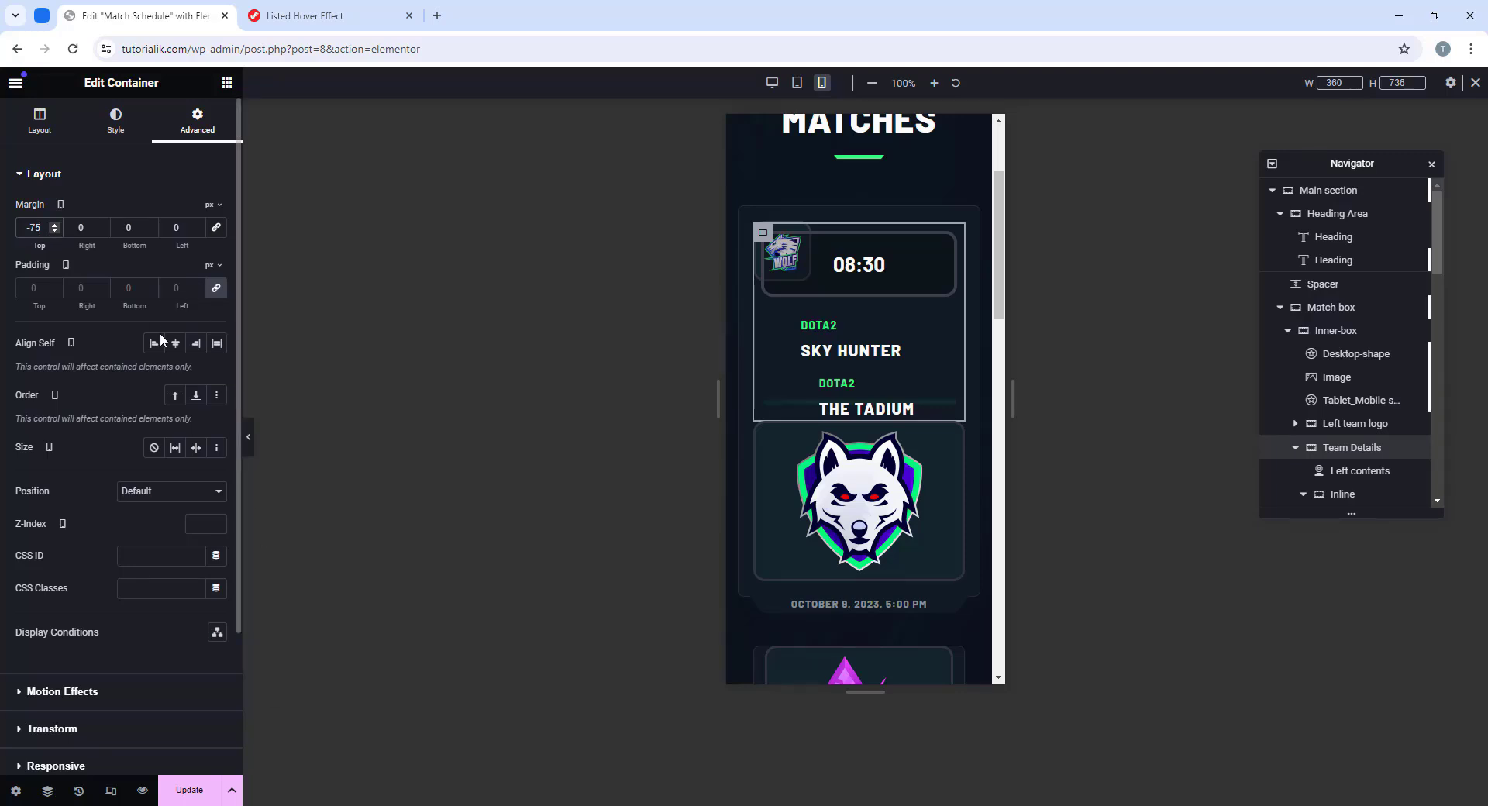
pyautogui.click(217, 288)
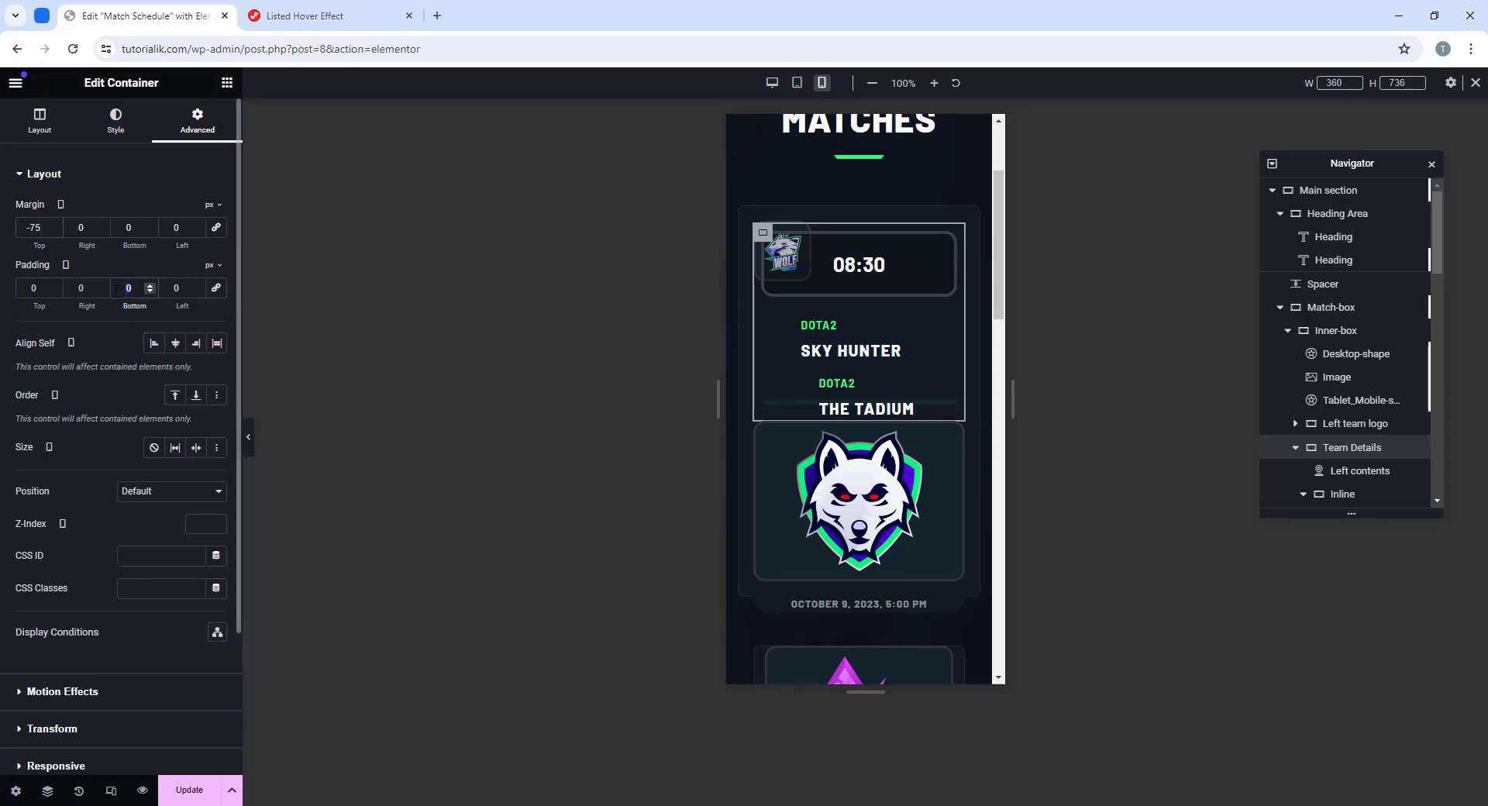
pyautogui.write('20')
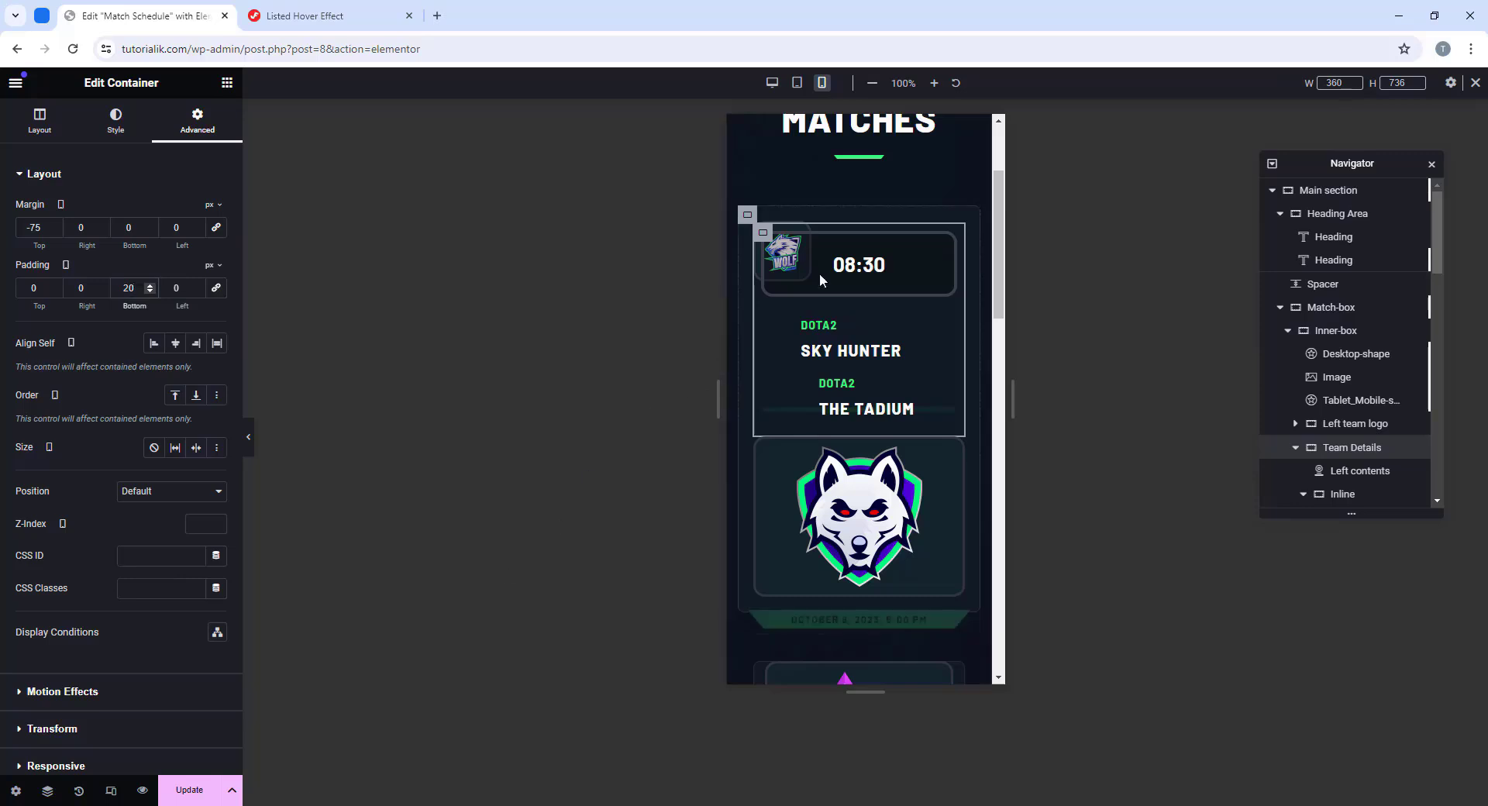
# Step: Try to set the first match's Time container to 95 px width and 75 px minimum height for mobile
pyautogui.click(775, 245)
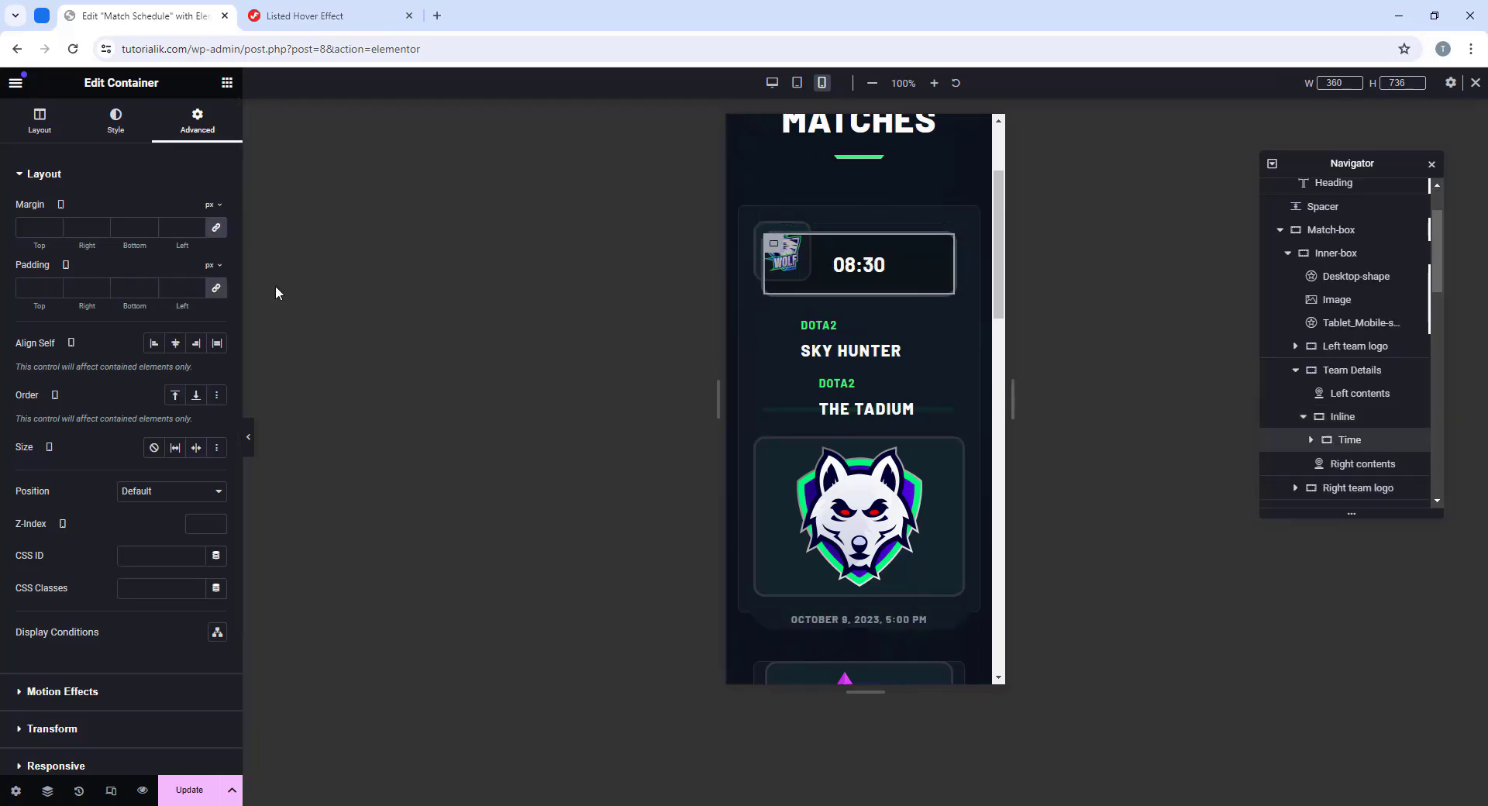
pyautogui.click(62, 128)
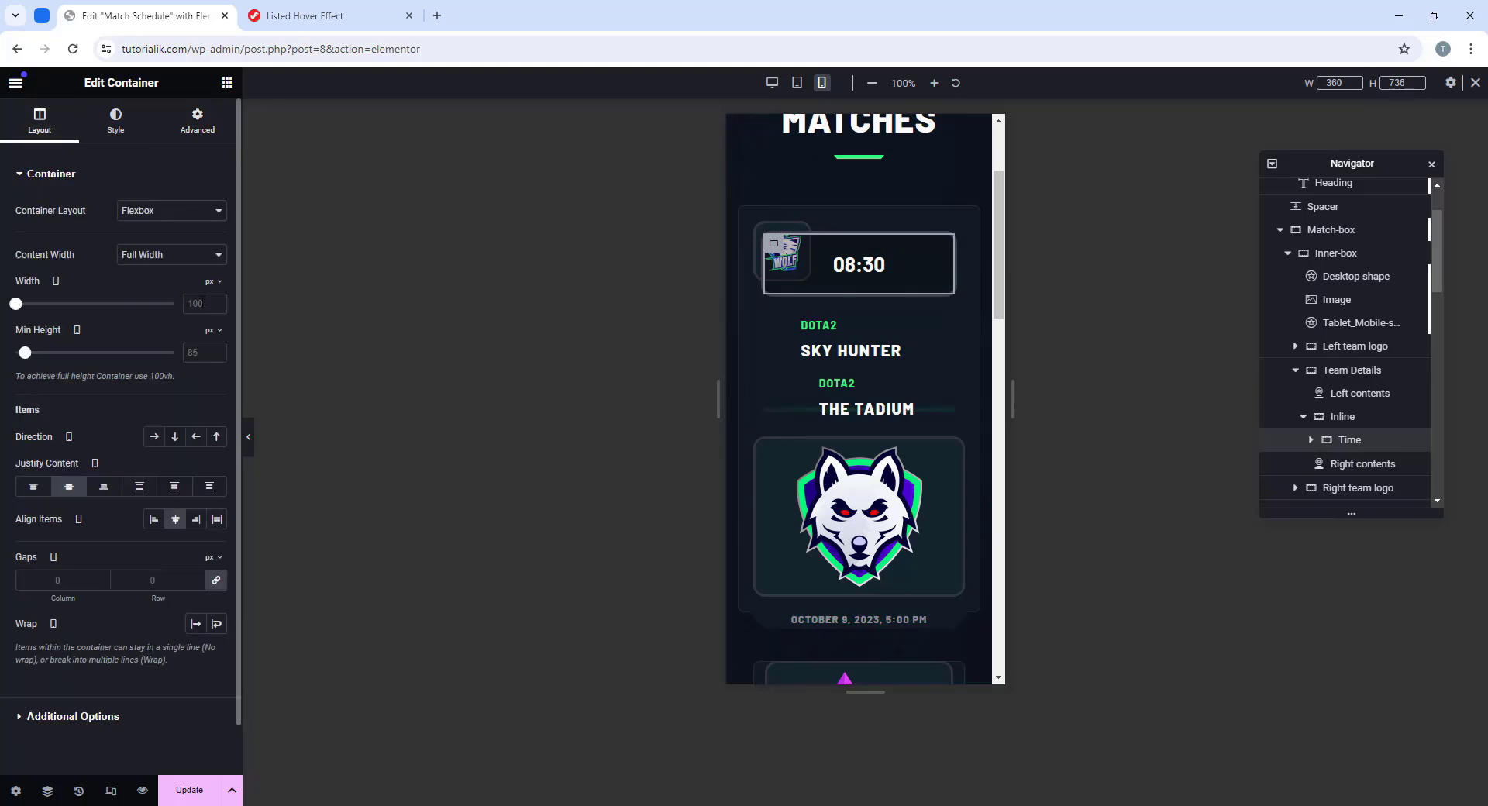
pyautogui.write('95')
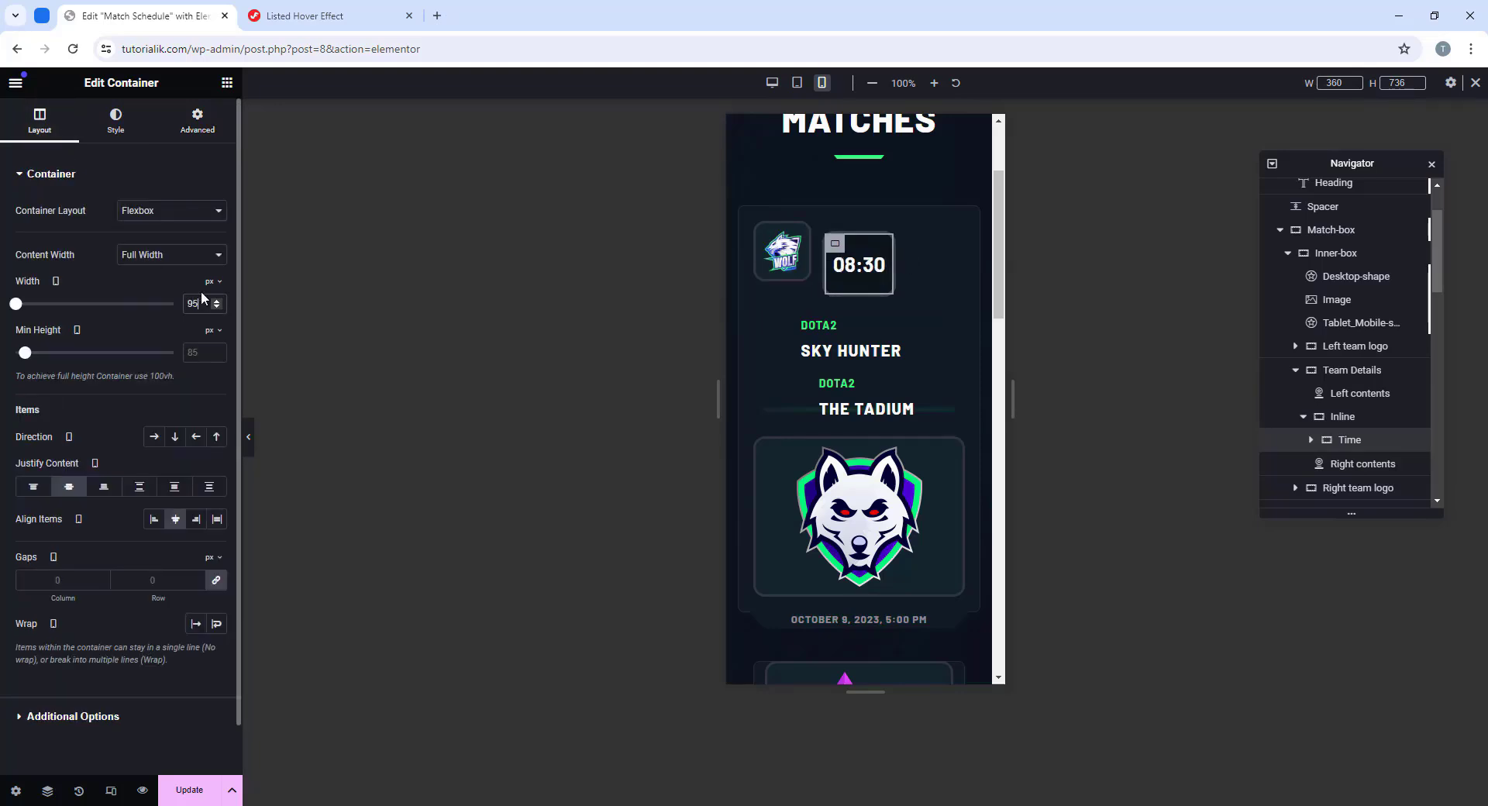
pyautogui.write('75')
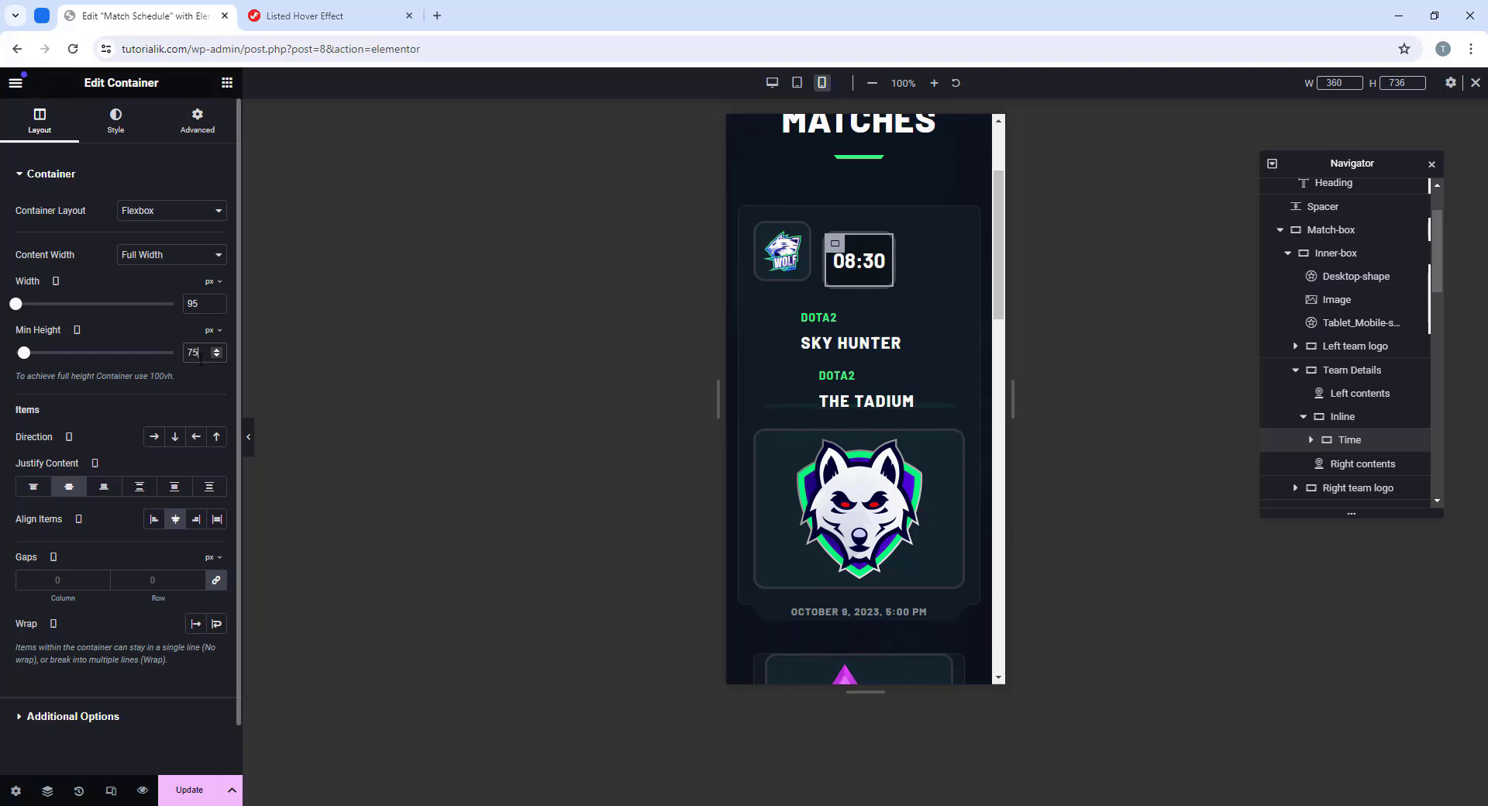
# Step: Give the first match's Team Details container a custom order of 3 for mobile
pyautogui.click(764, 233)
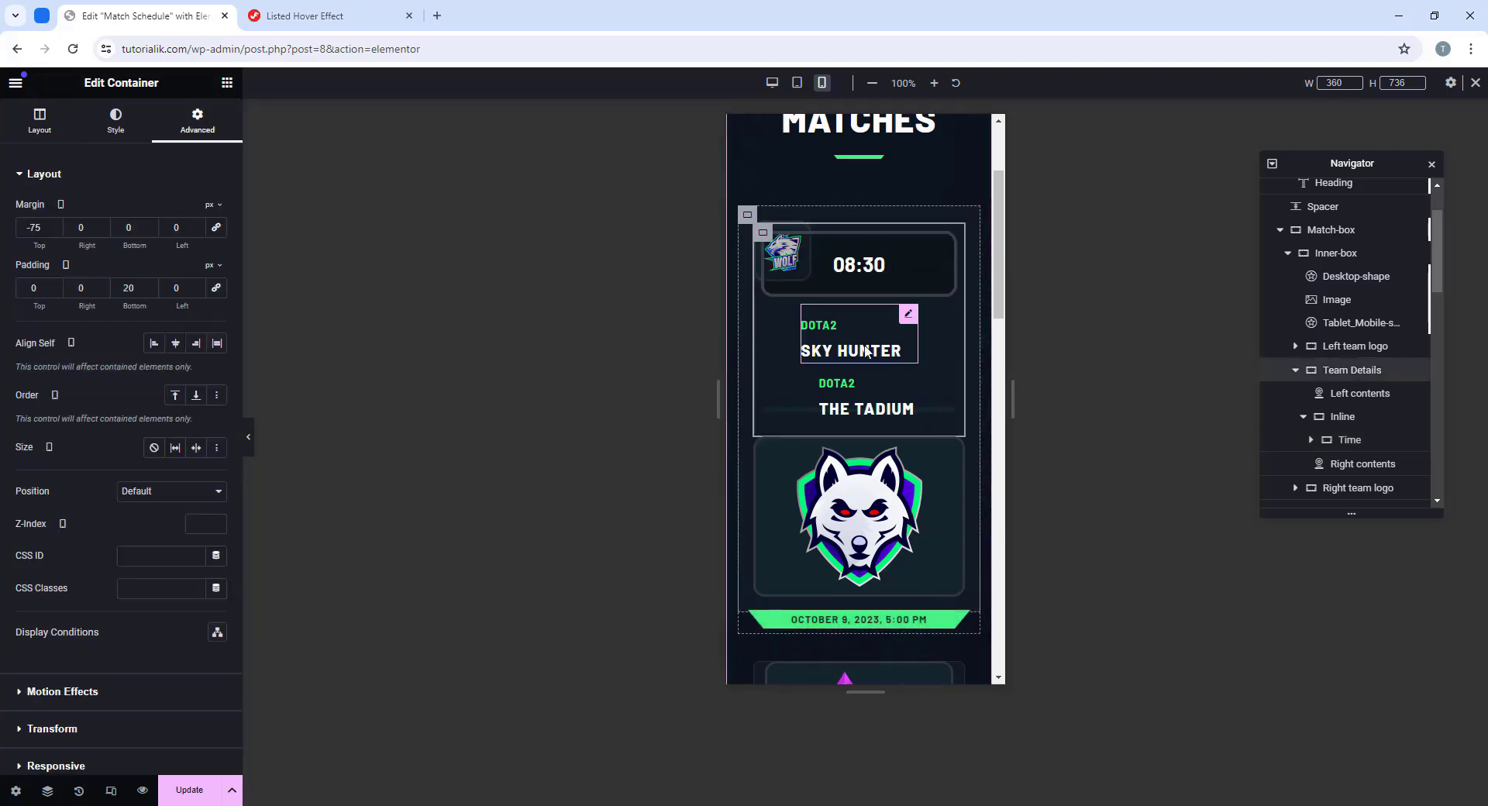
pyautogui.scroll(-2, 134, 392)
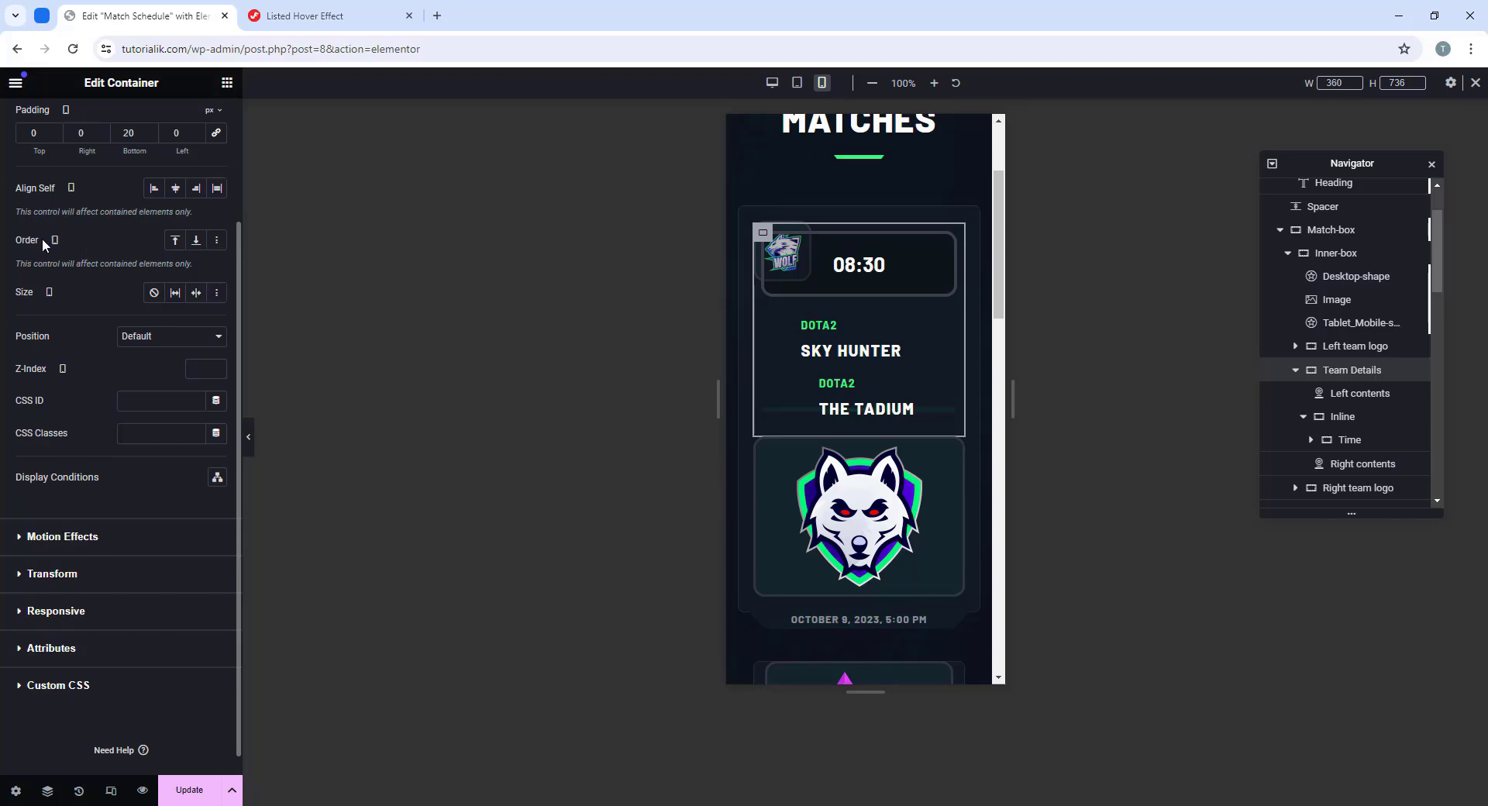
pyautogui.click(218, 241)
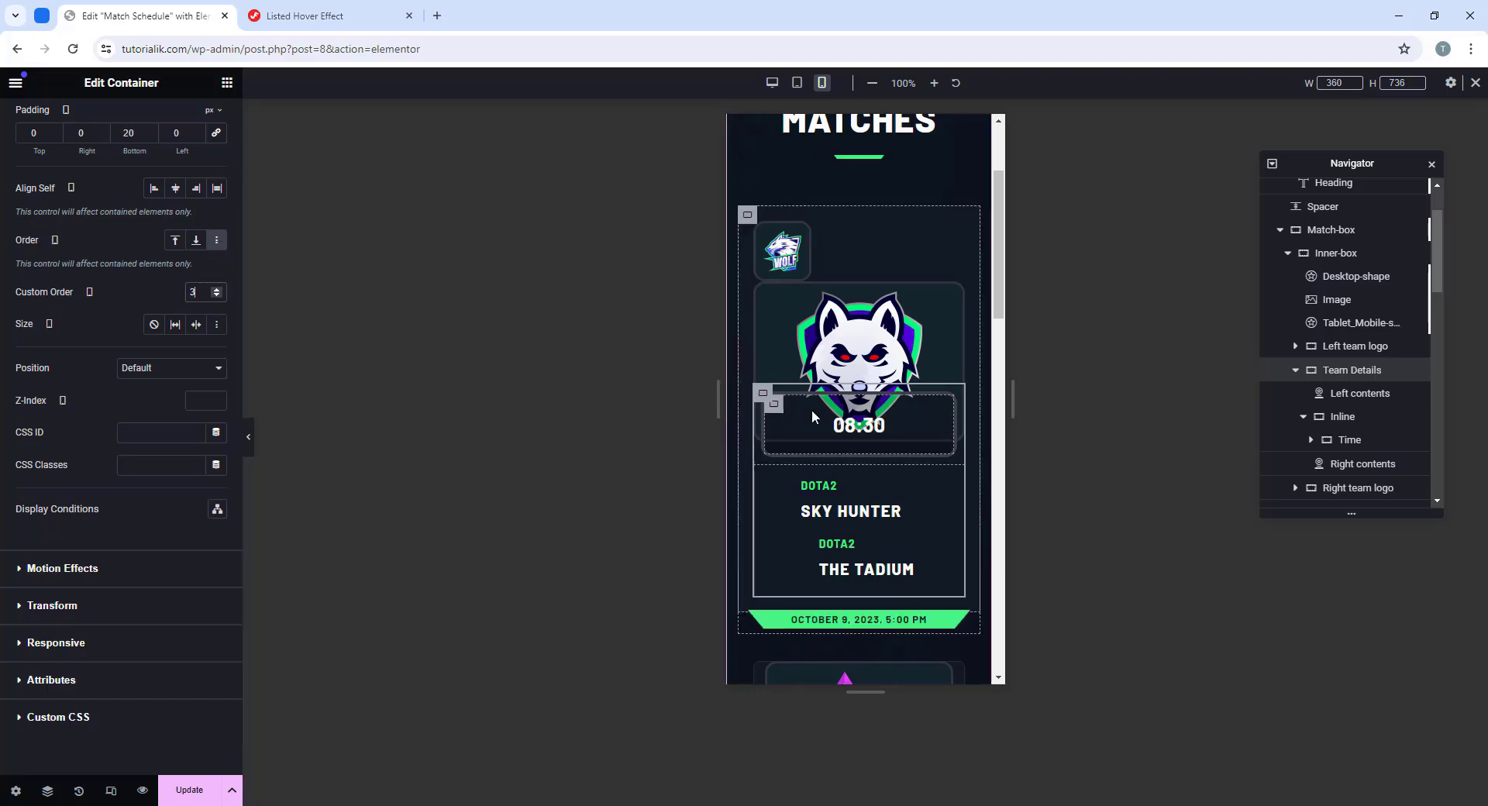
# Step: Copy the first match's Left team logo container and paste its style onto the Right team logo container
pyautogui.click(765, 294)
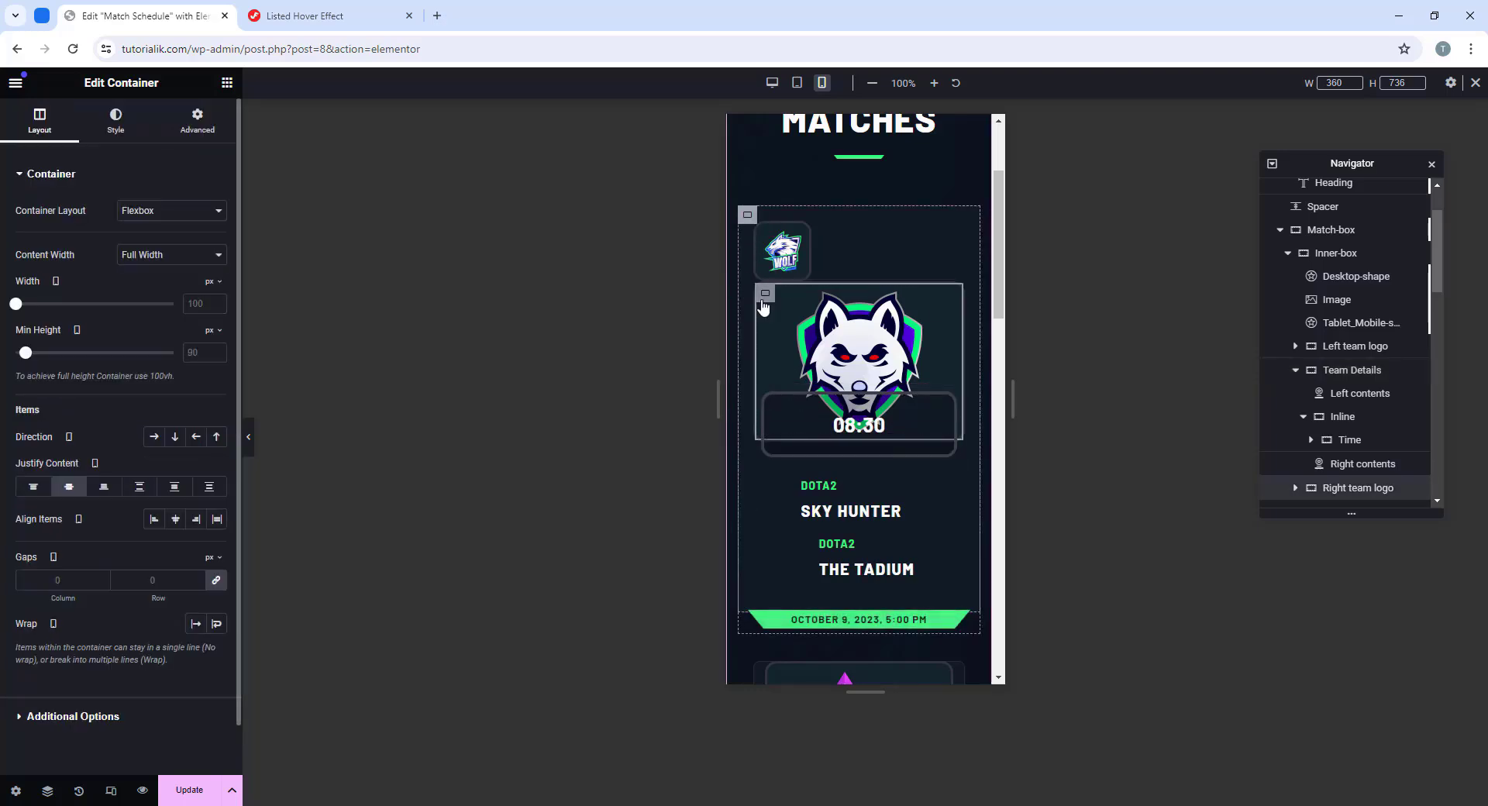
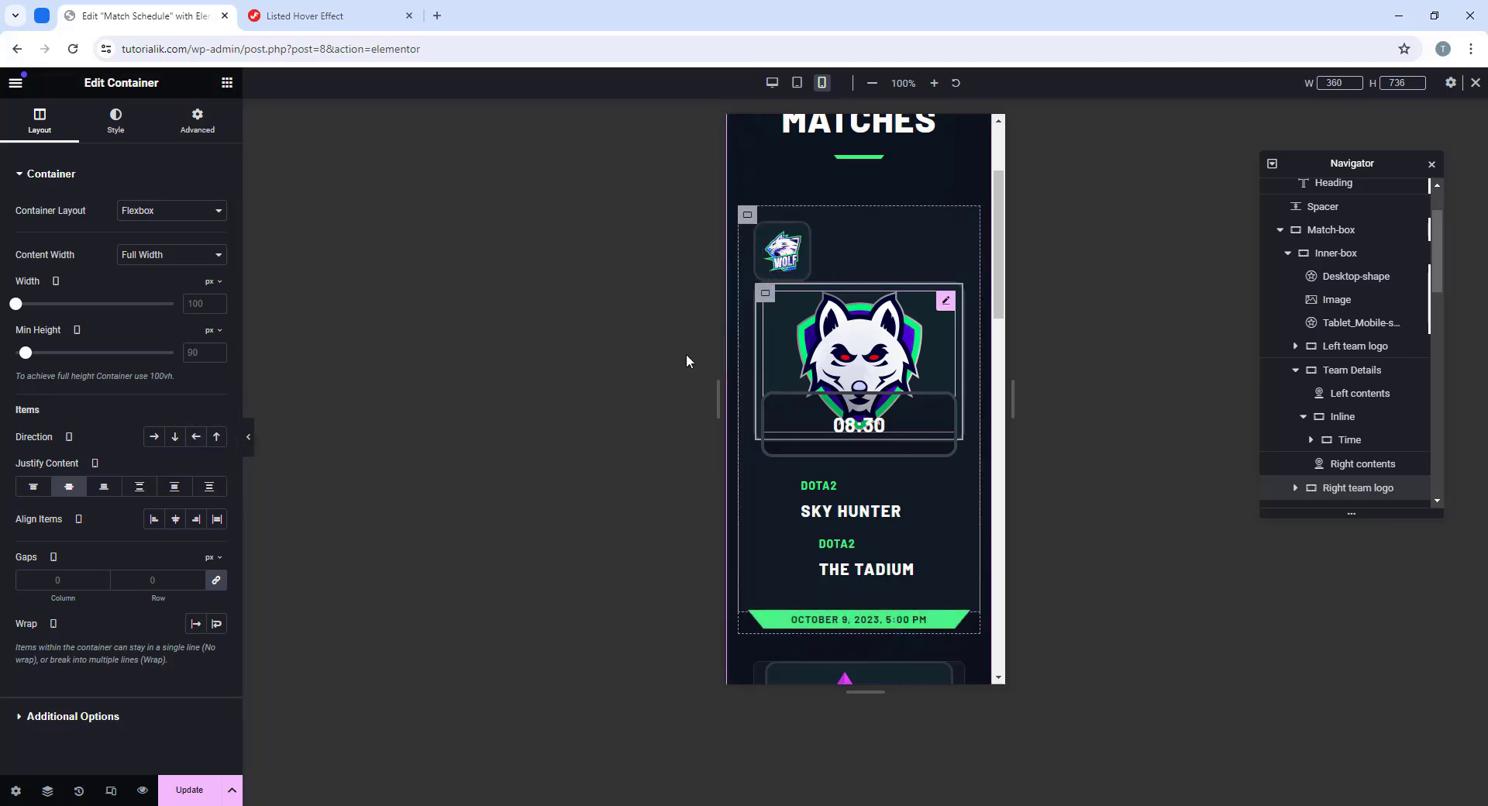
pyautogui.rightClick(766, 238)
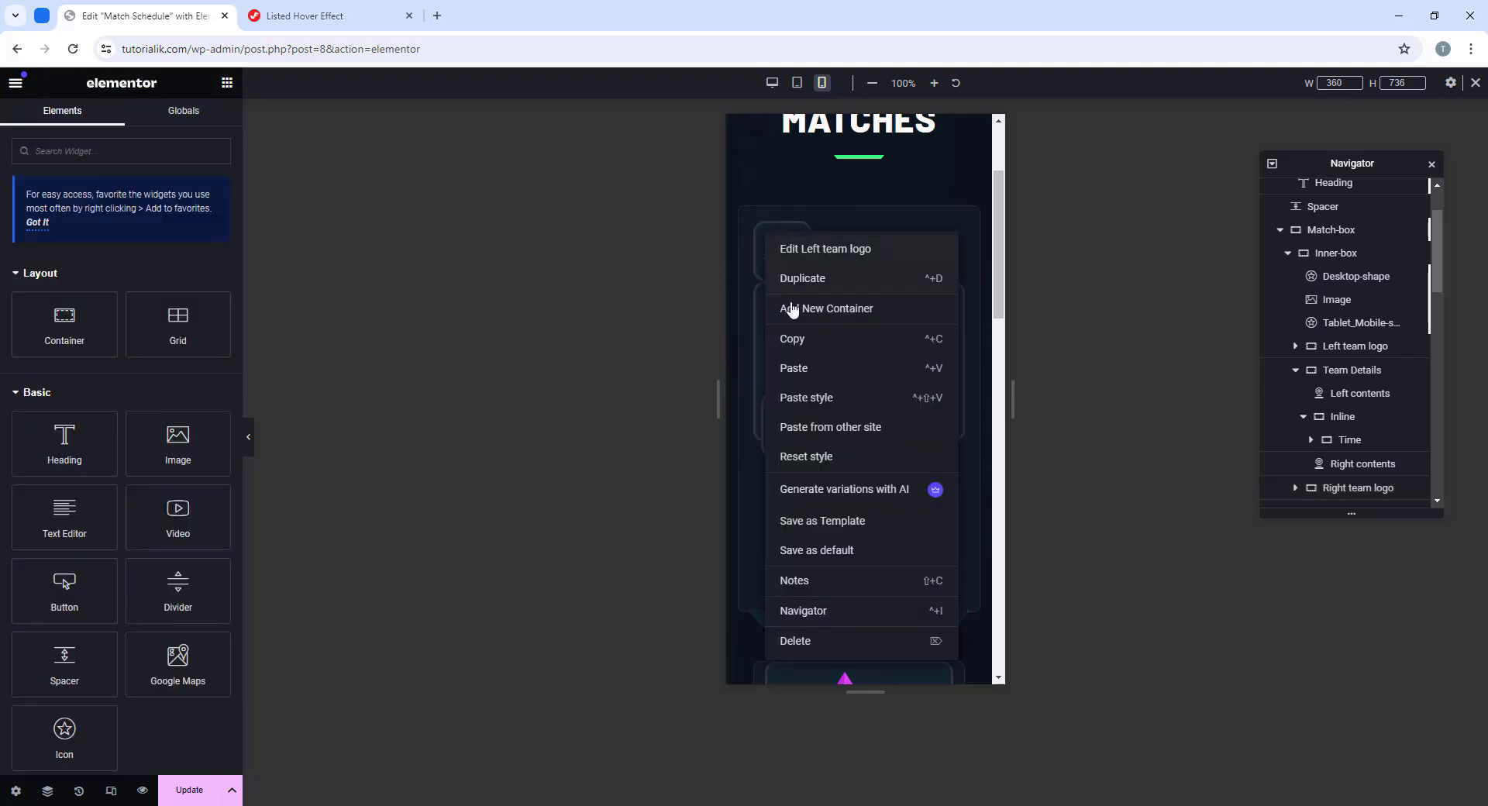
pyautogui.click(798, 339)
pyautogui.rightClick(763, 294)
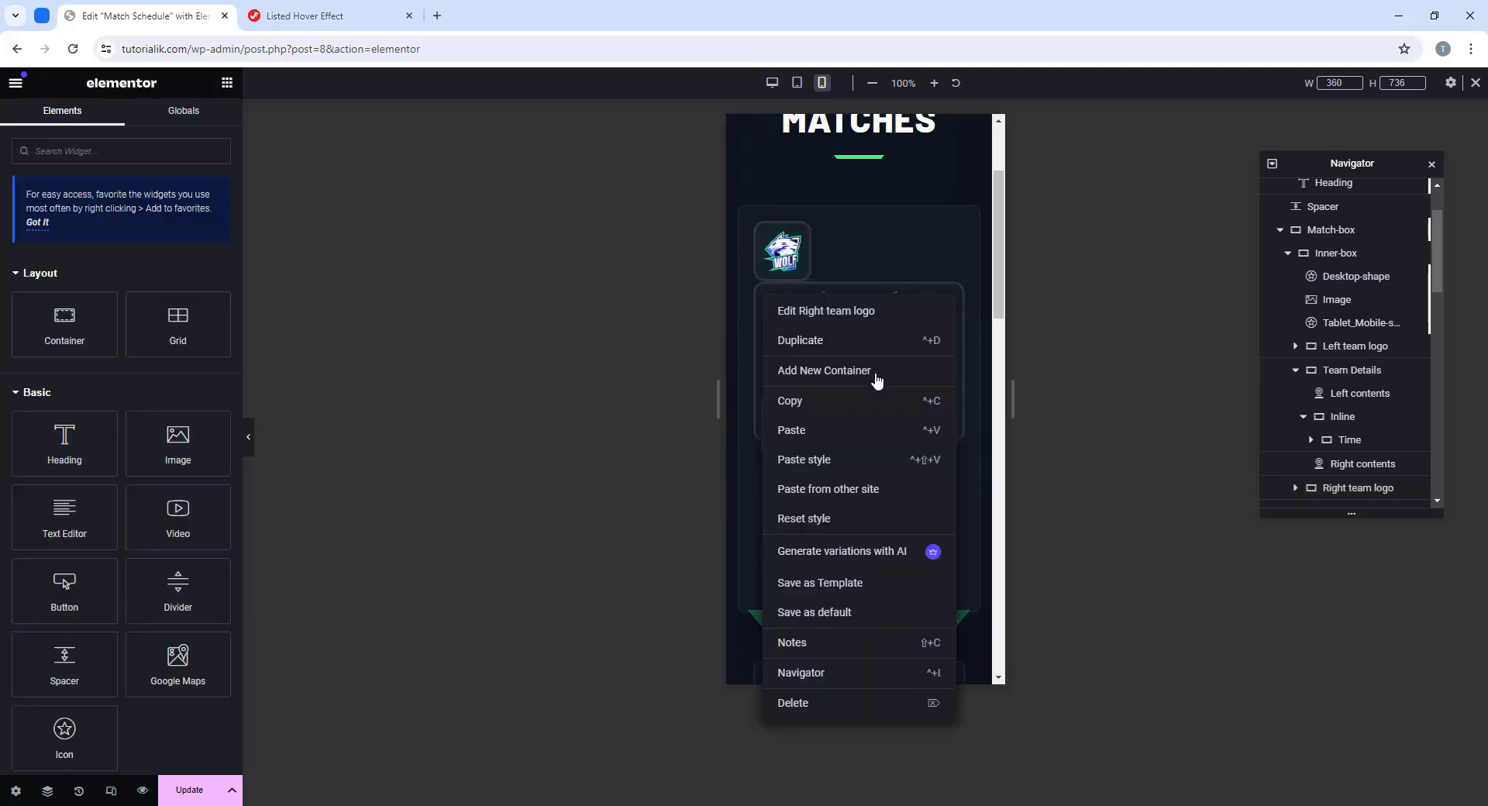
pyautogui.click(810, 449)
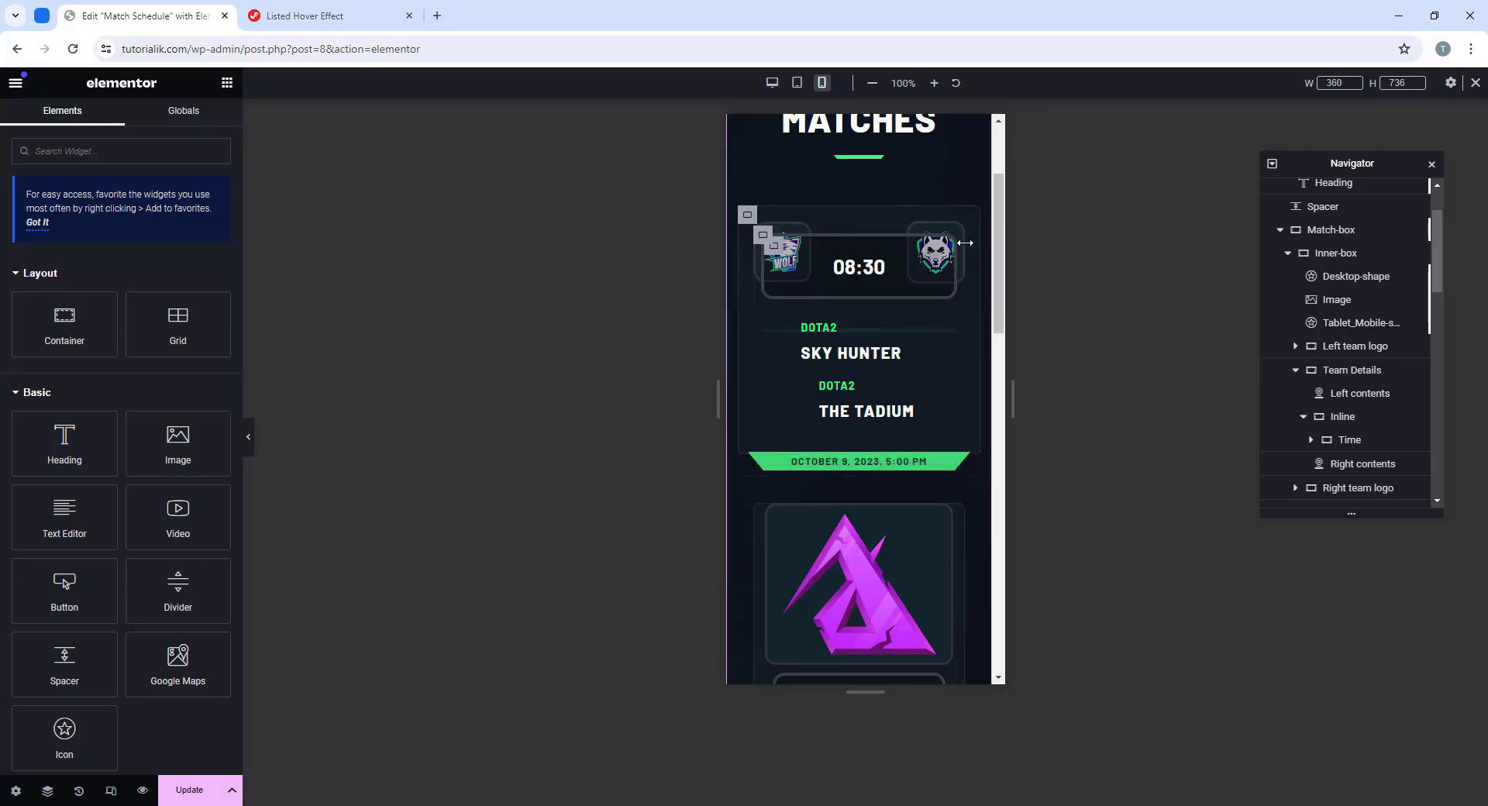
# Step: Set the first match's Time container to 95 px width and 75 px minimum height for mobile
pyautogui.click(775, 246)
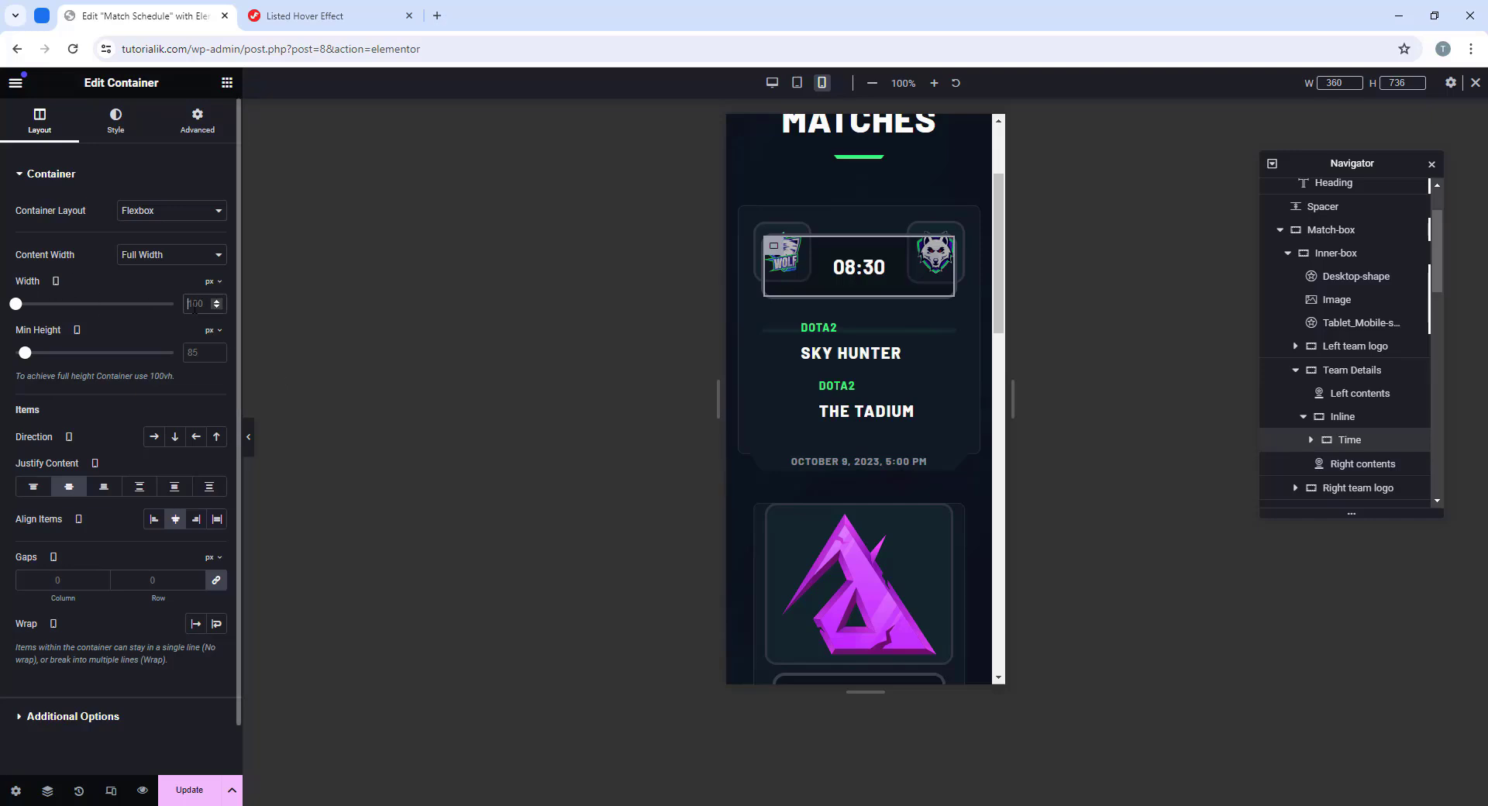
pyautogui.click(194, 304)
pyautogui.write('95')
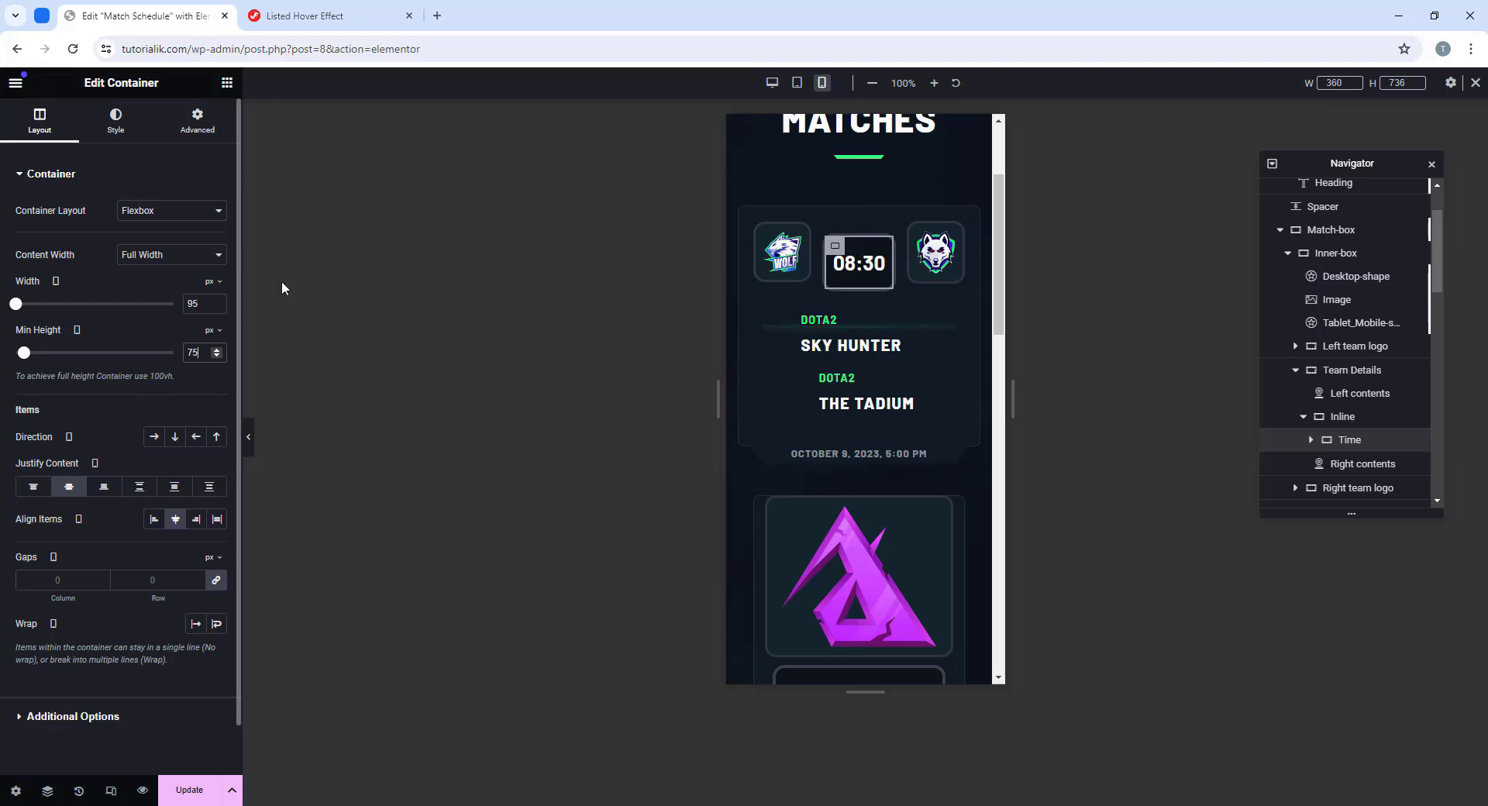
# Step: Give the first match's Left contents icon box a custom width of 50% for mobile
pyautogui.click(910, 312)
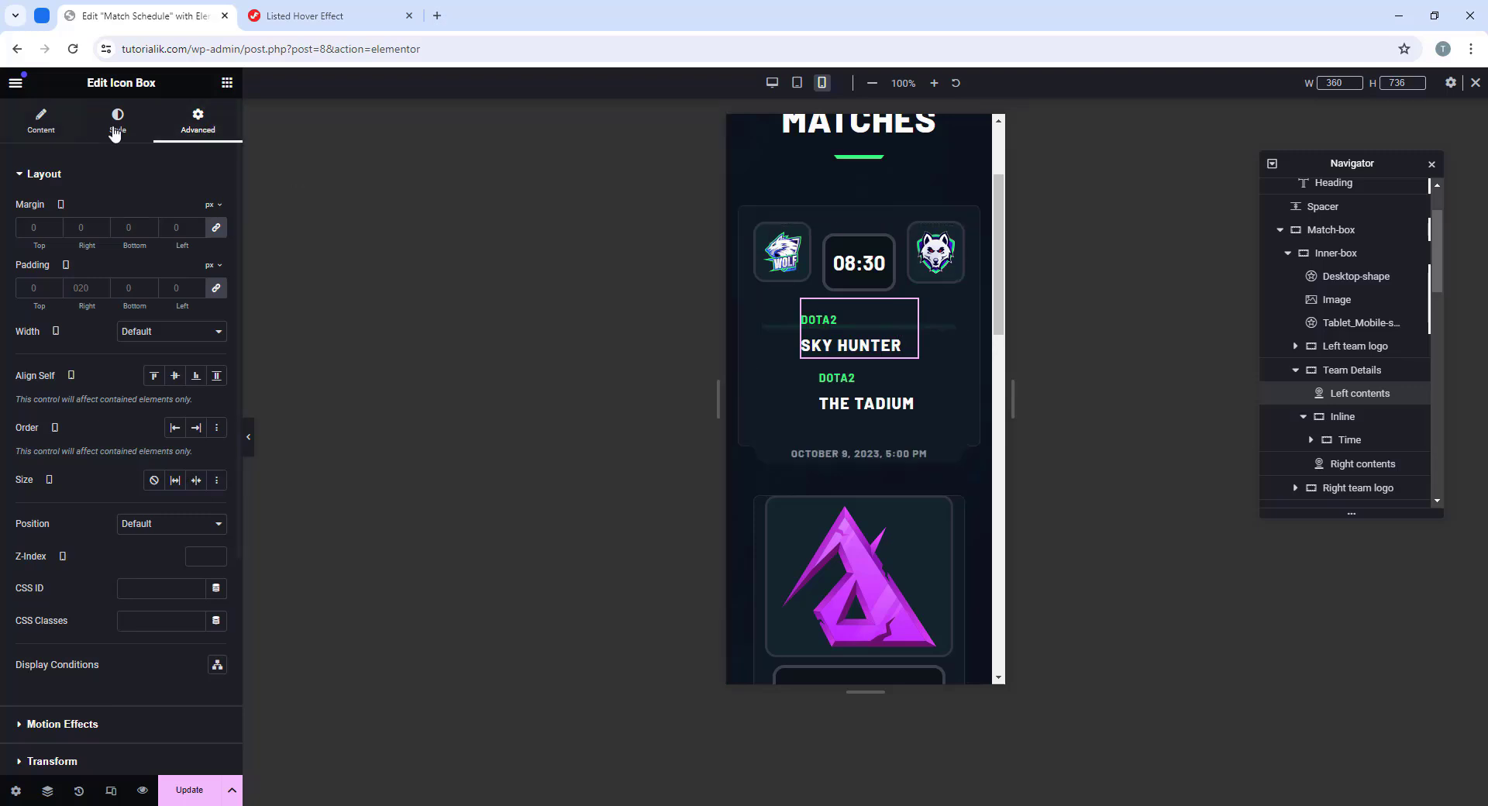
pyautogui.click(158, 338)
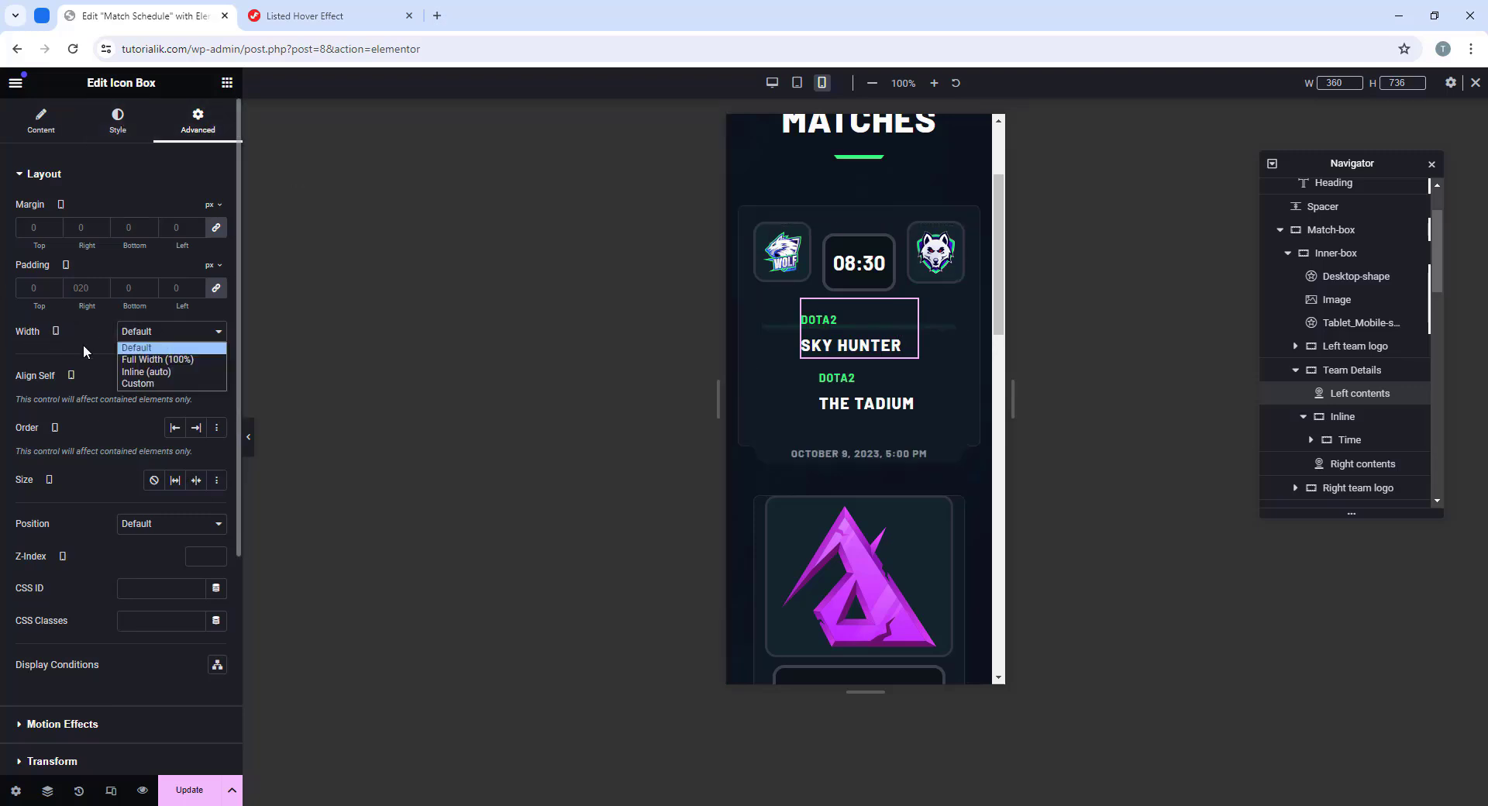
pyautogui.click(152, 385)
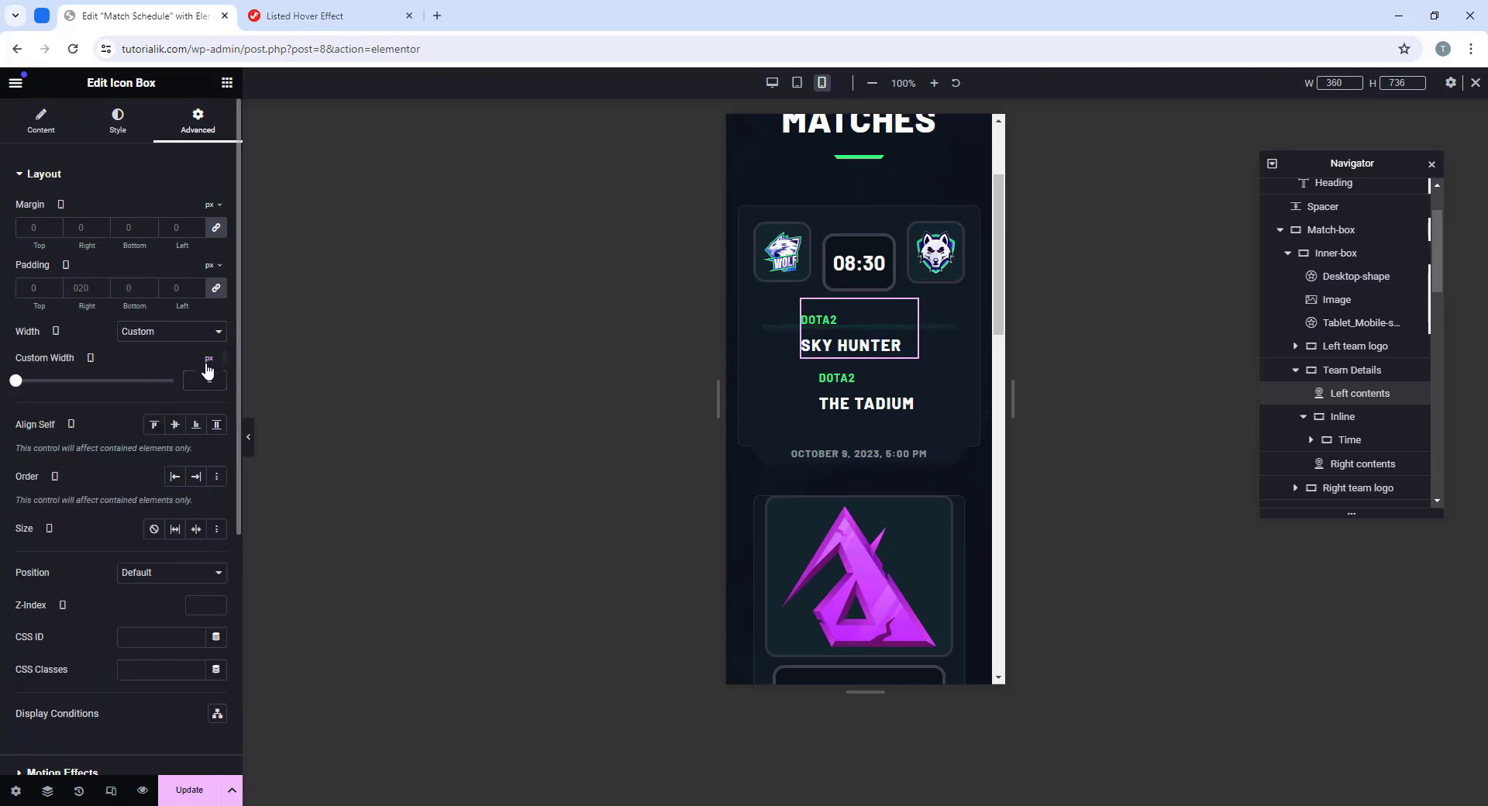
pyautogui.click(208, 366)
pyautogui.click(209, 382)
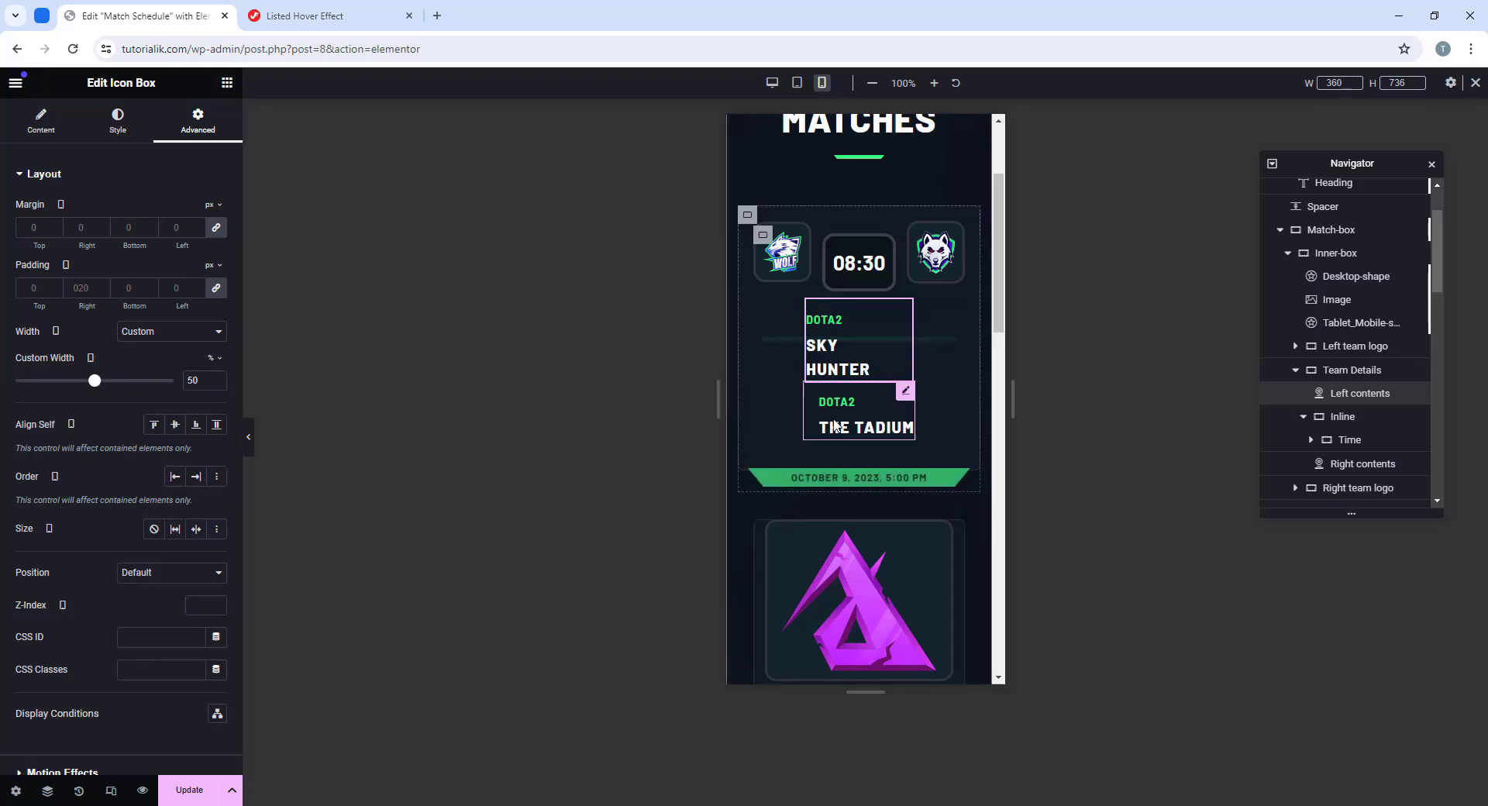
# Step: Give the first match's Right contents icon box a 50% custom width and right-align its content for mobile
pyautogui.click(906, 392)
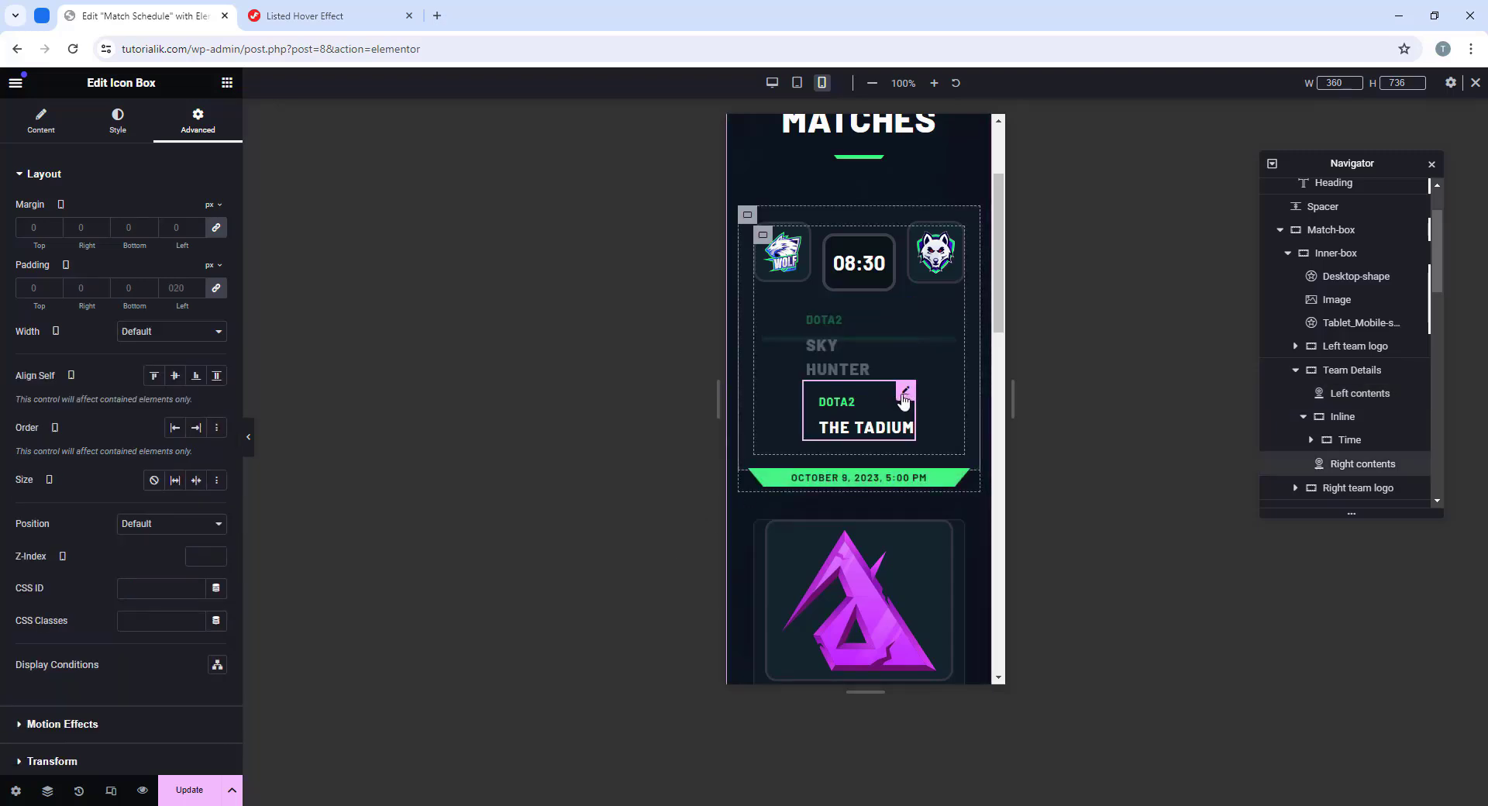
pyautogui.click(186, 335)
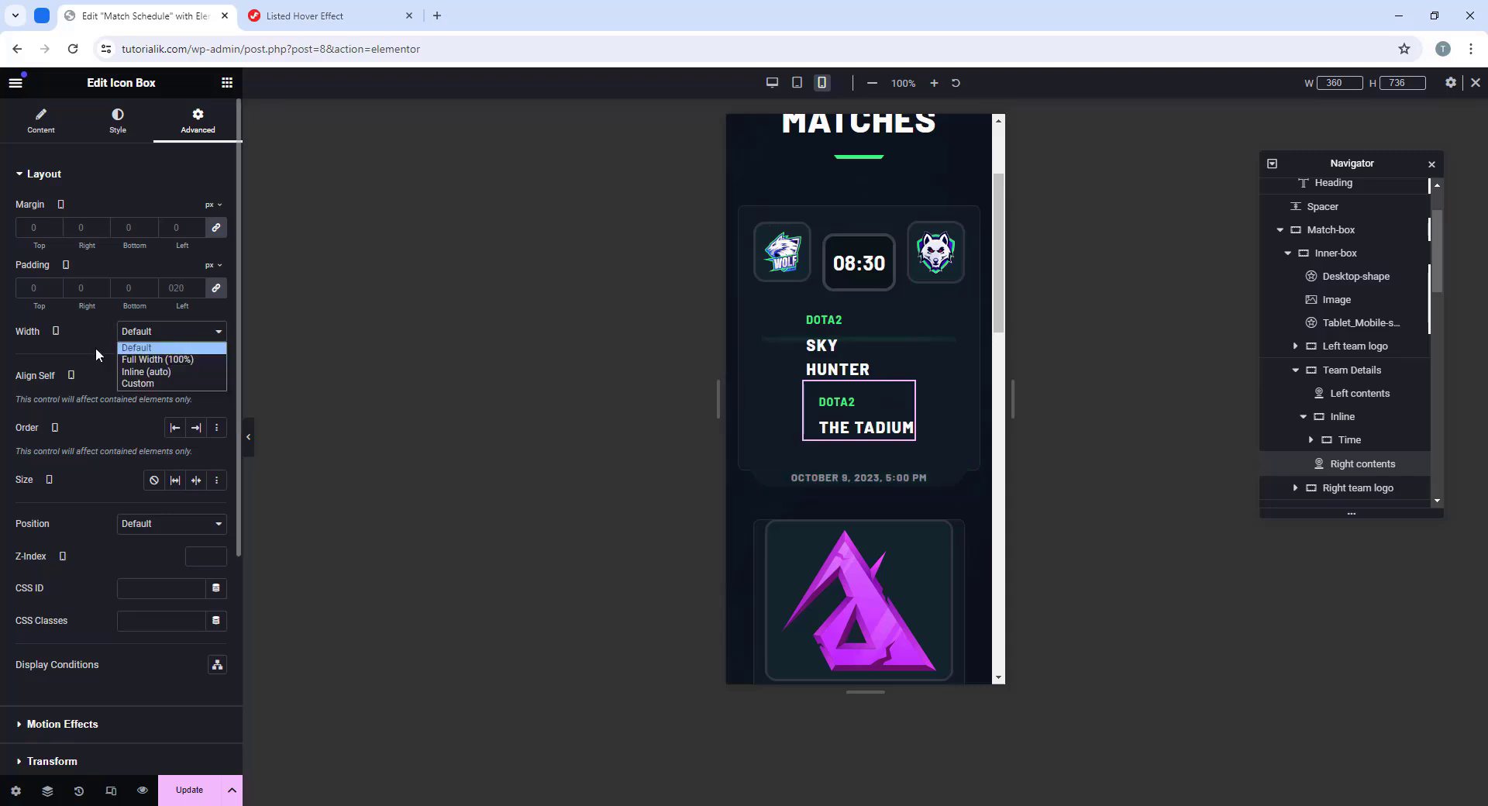
pyautogui.click(159, 385)
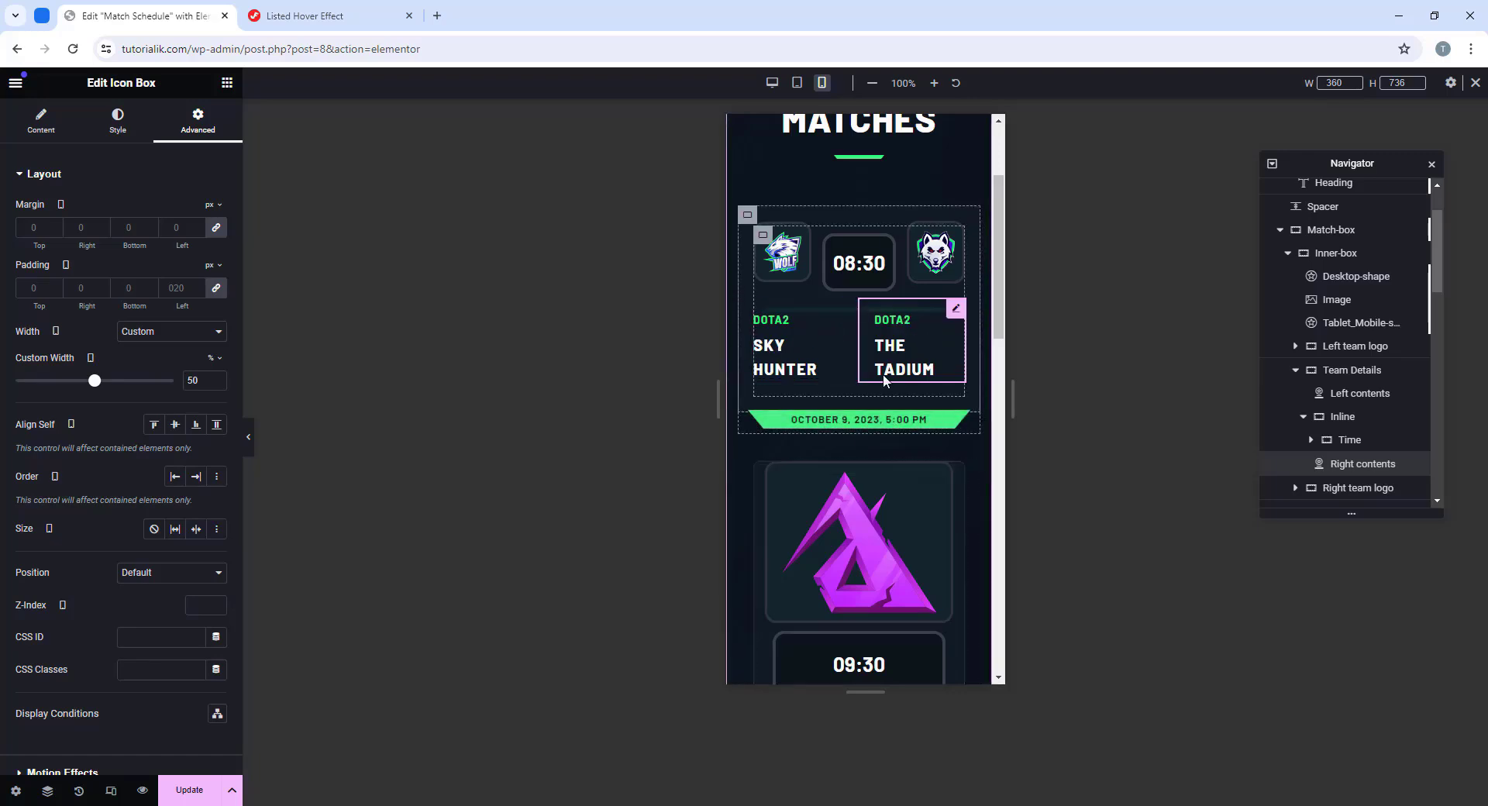
pyautogui.click(120, 128)
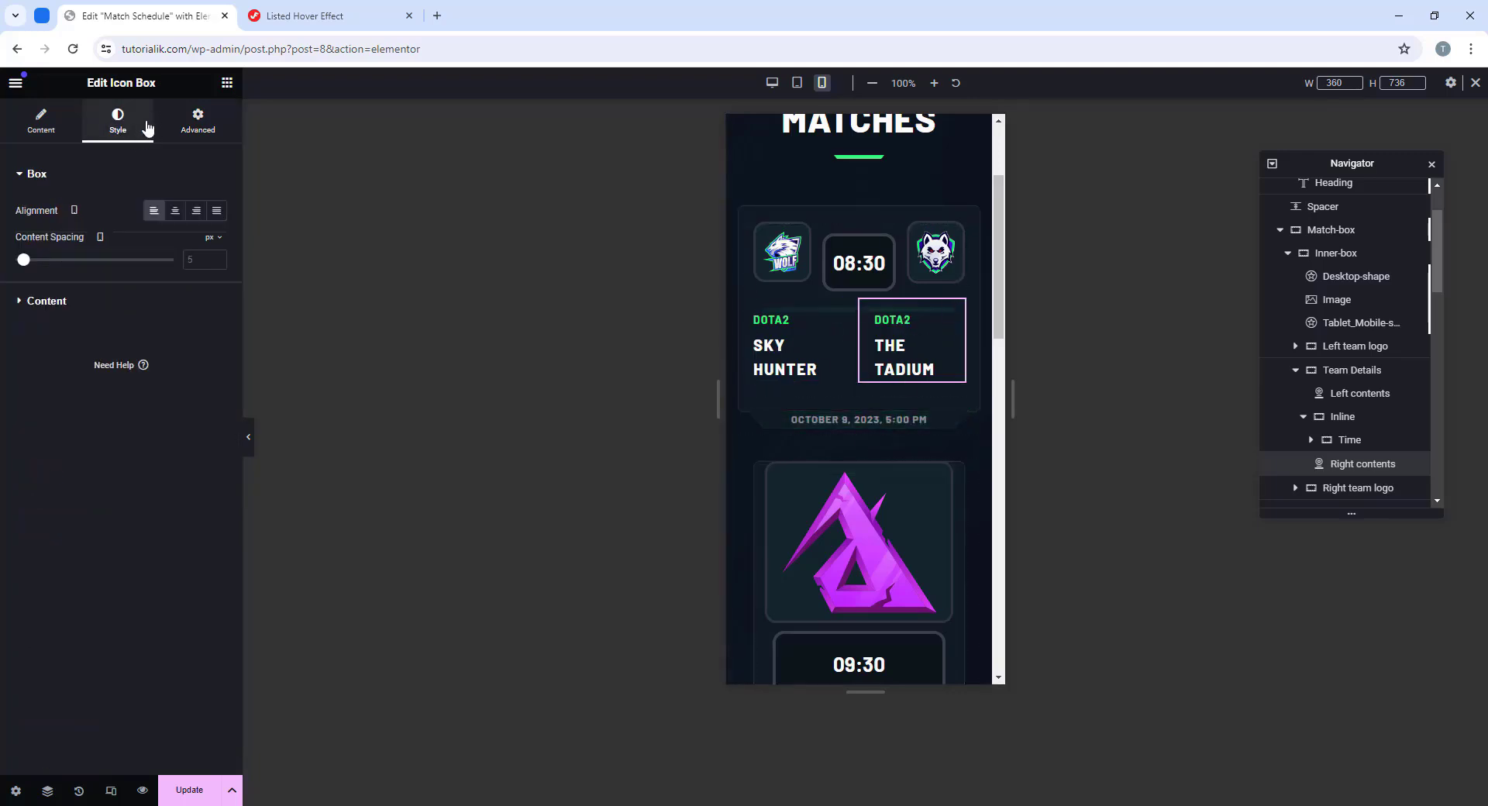
pyautogui.click(198, 213)
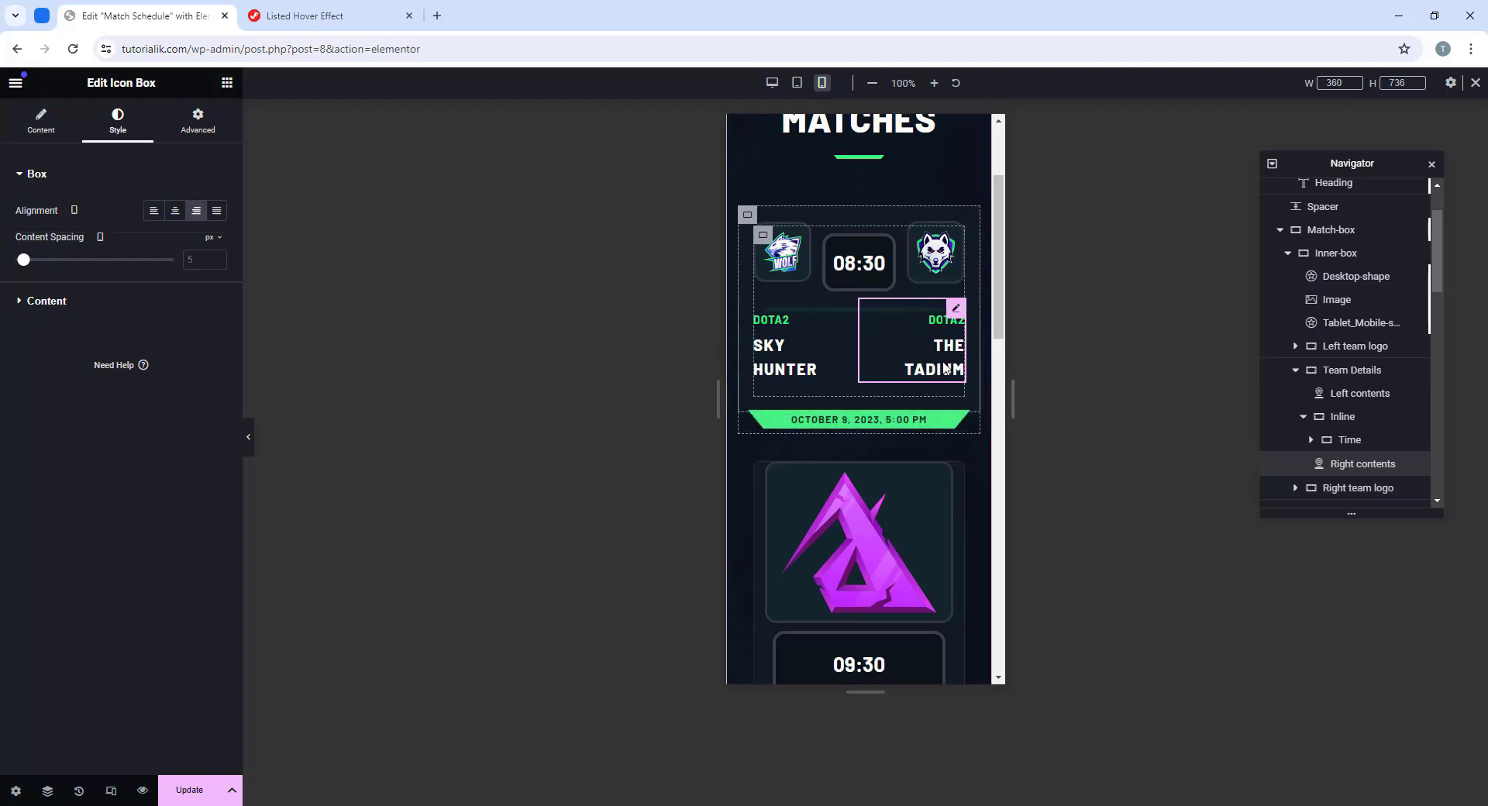
# Step: Set the vertical offset of the first match's Date & Time icon to 3 px for mobile and preview it
pyautogui.click(964, 426)
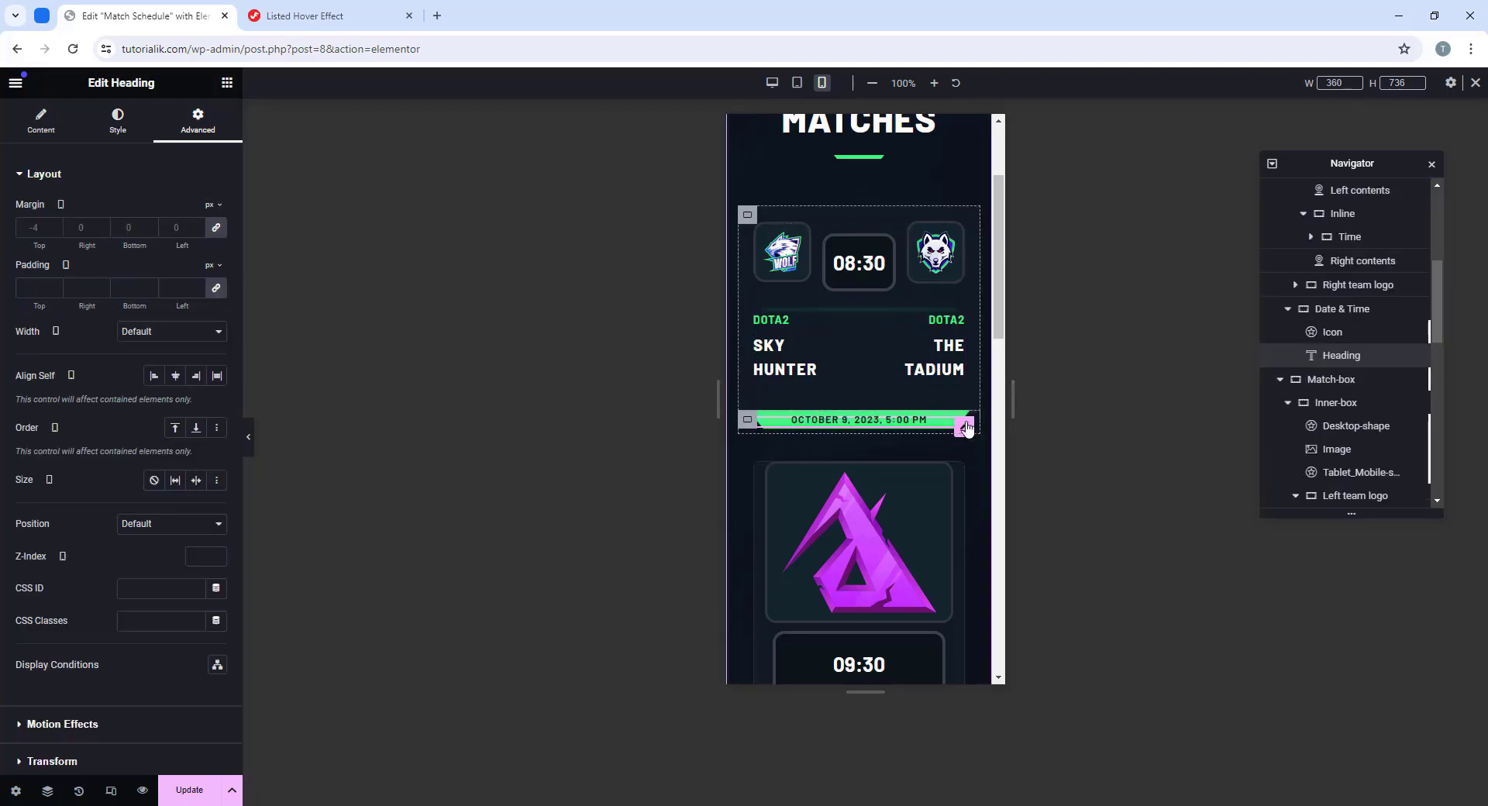
pyautogui.click(1329, 332)
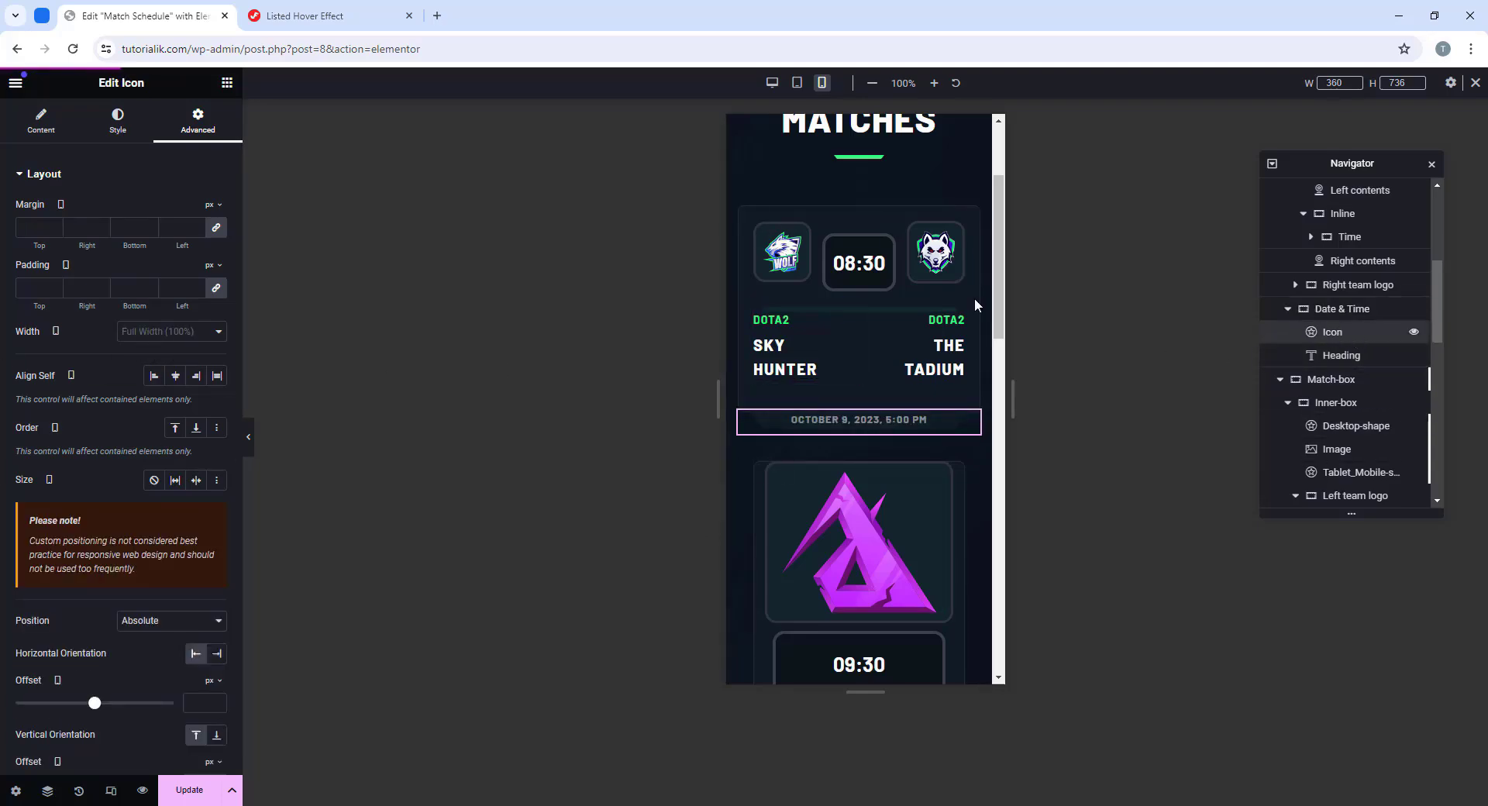
pyautogui.scroll(-2, 192, 426)
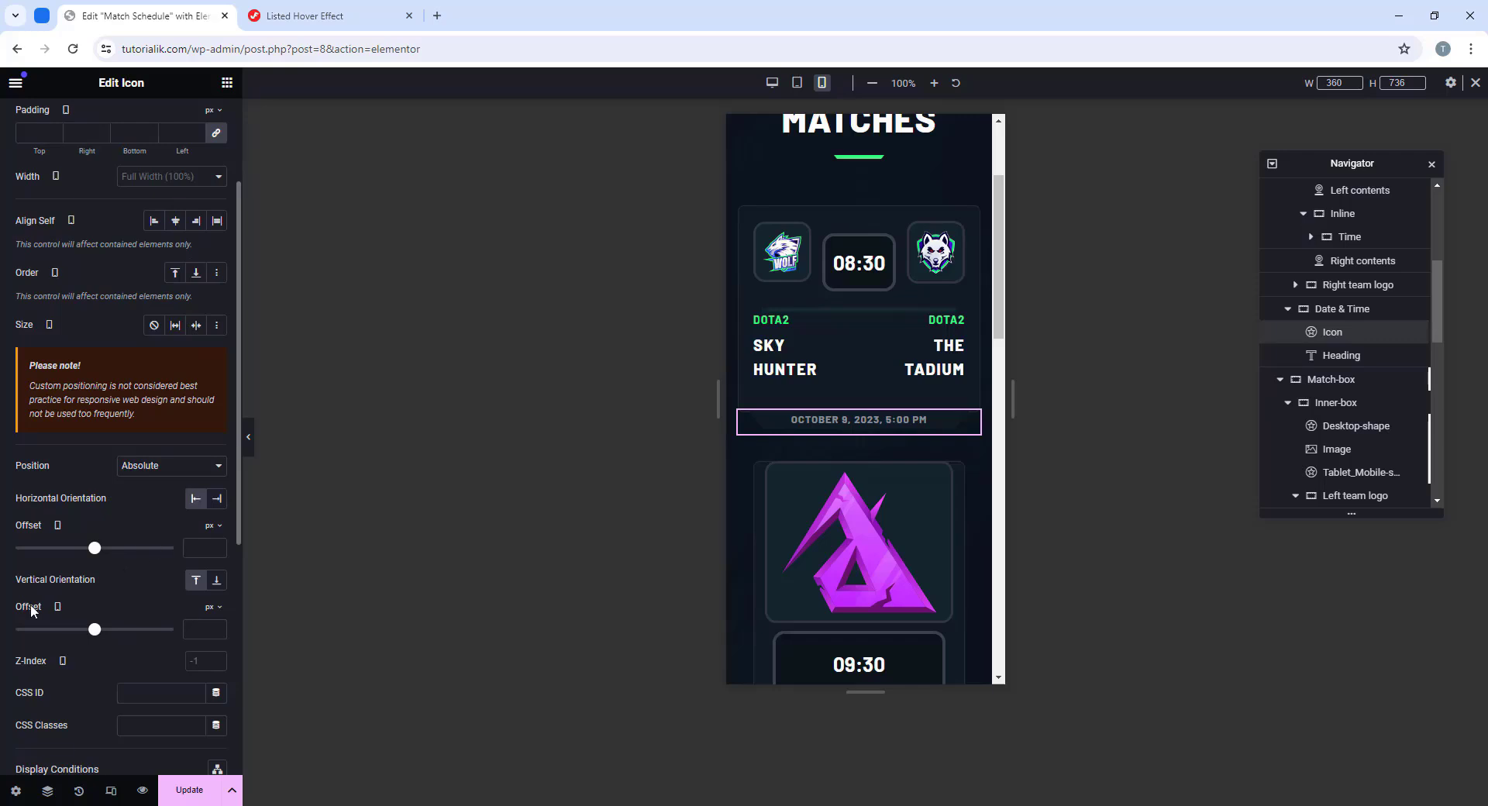
pyautogui.write('3')
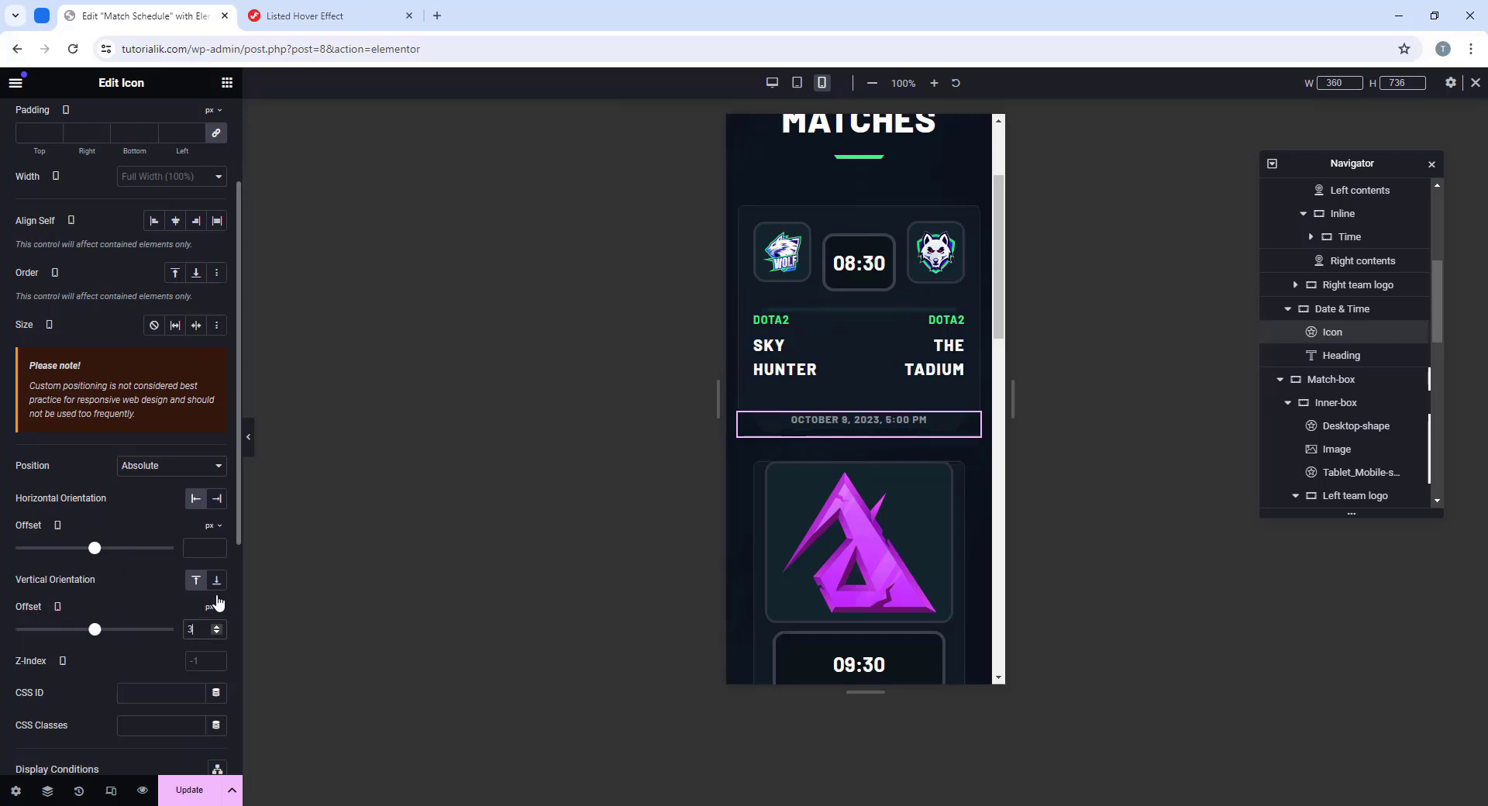
pyautogui.click(250, 449)
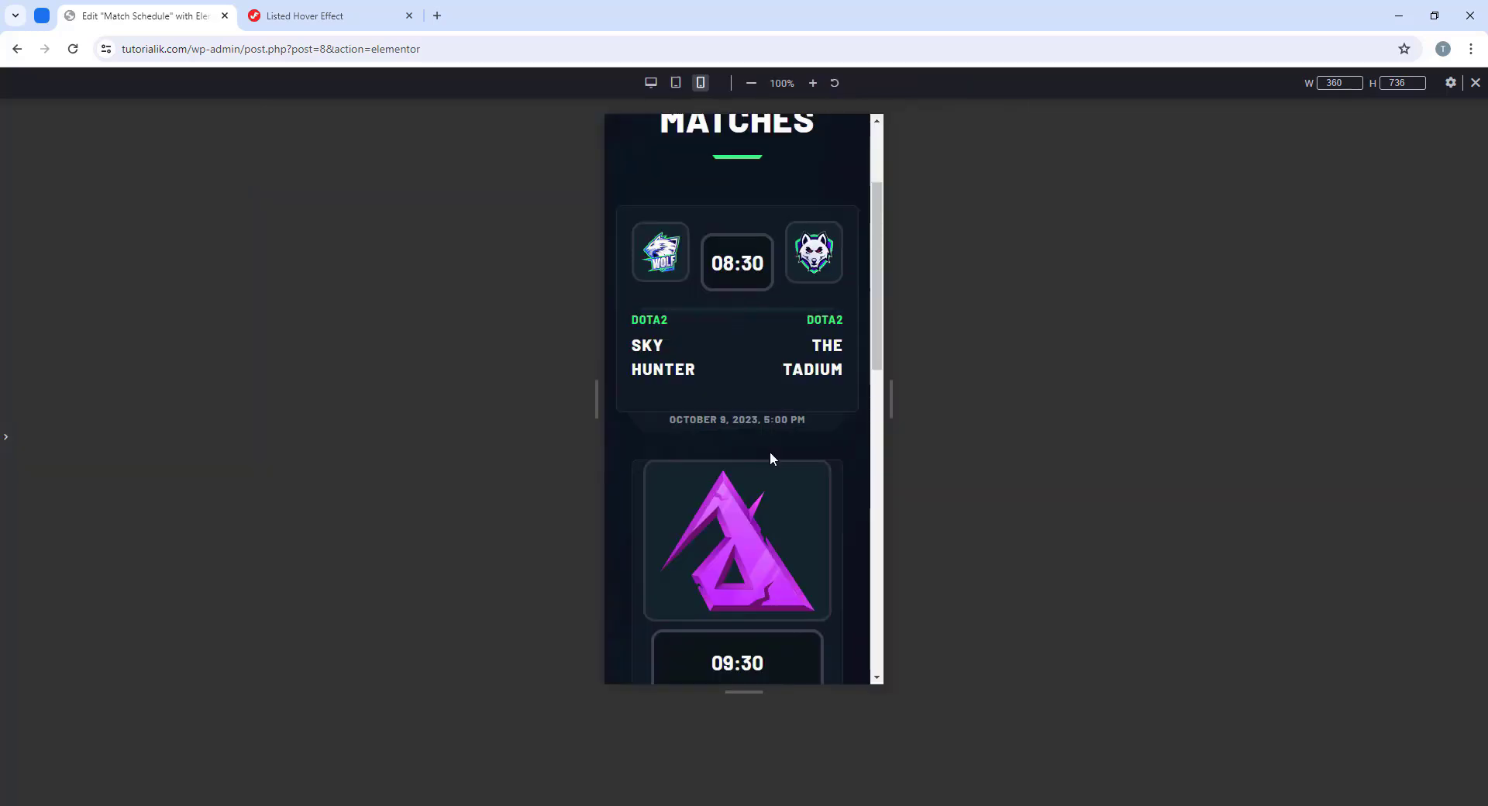
pyautogui.hotkey('ctrl', 'p')
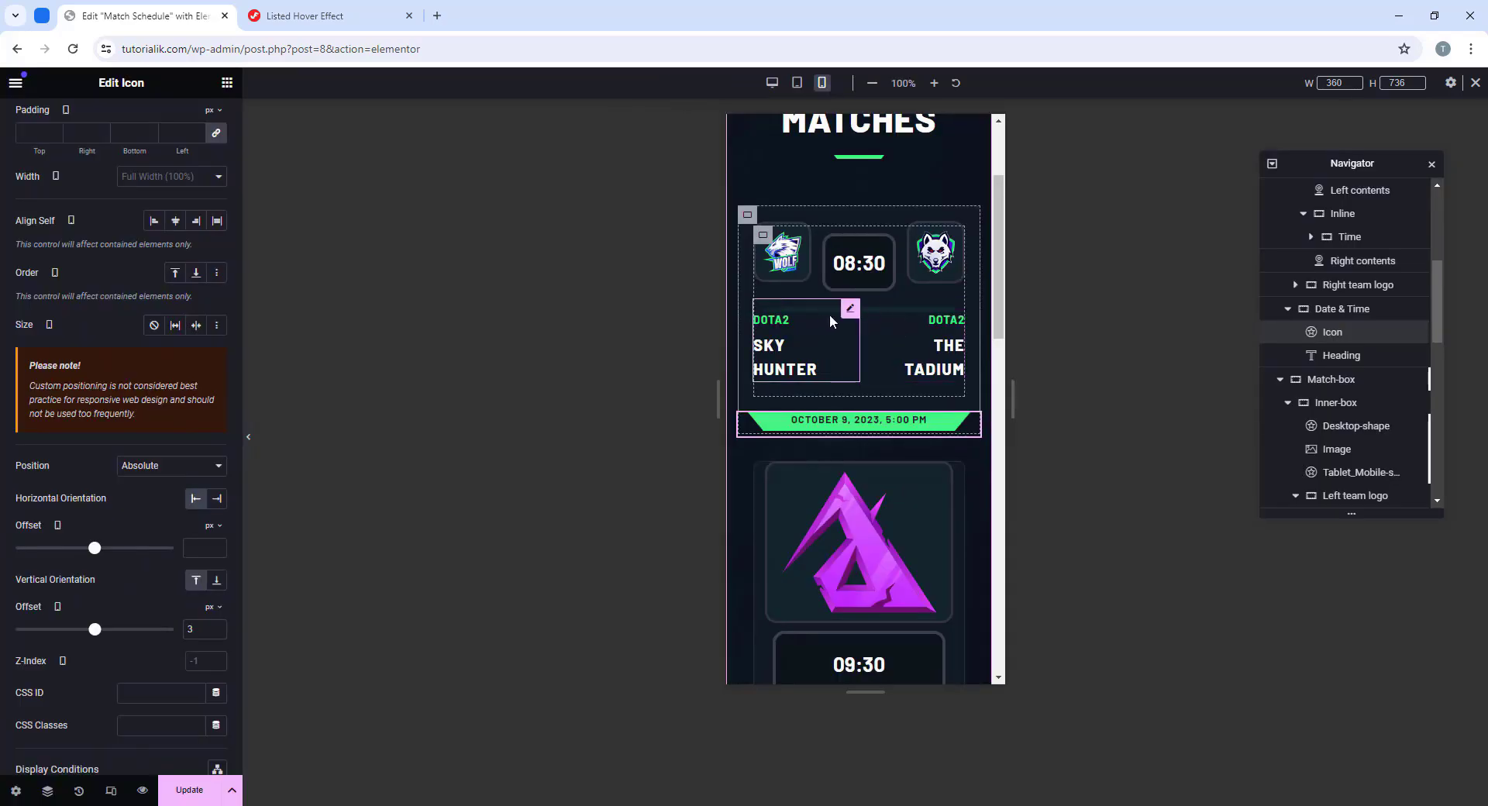
# Step: Hide the Image in the first match's Inner-box on mobile portrait and tablet portrait
pyautogui.click(934, 311)
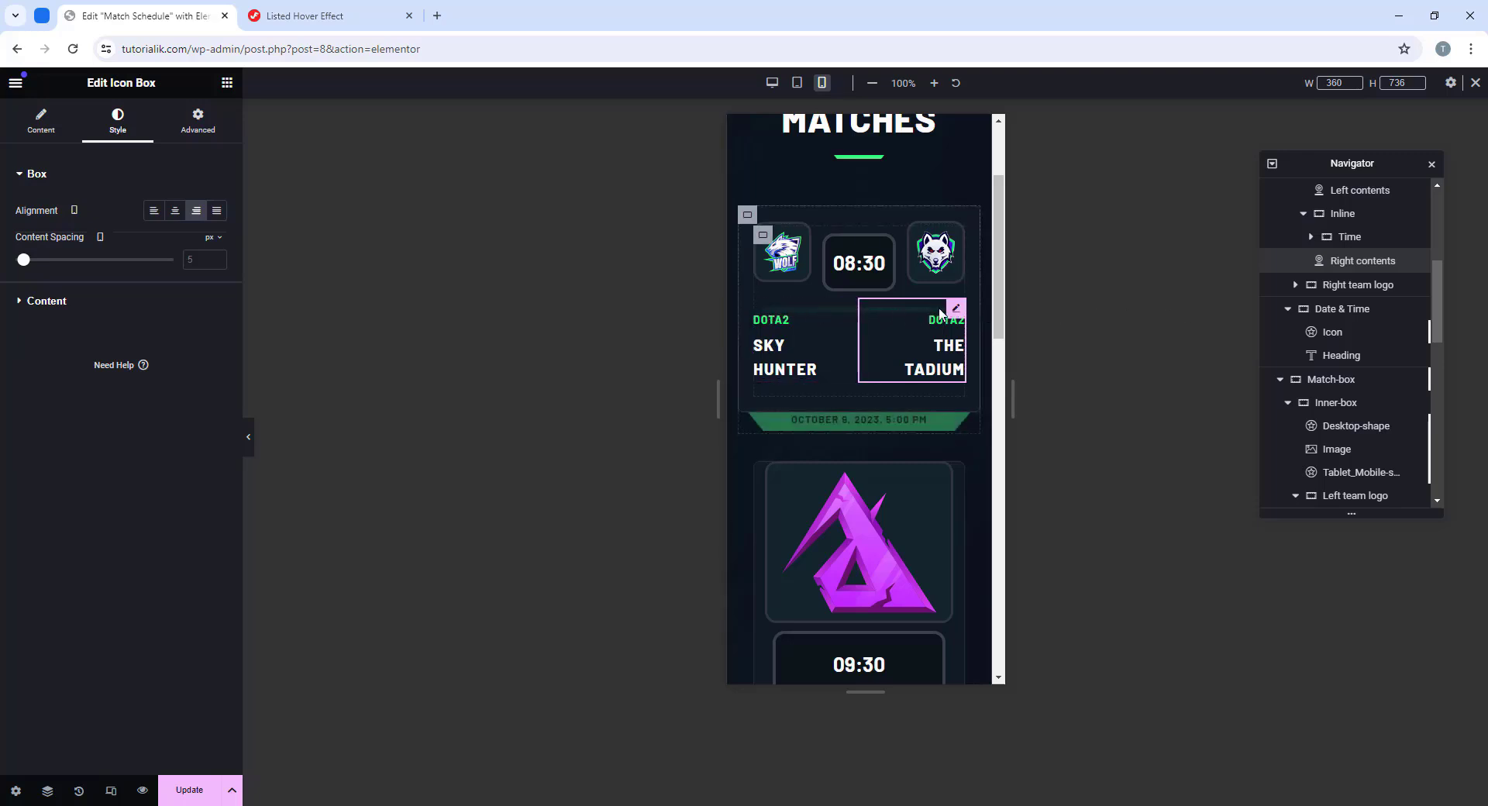
pyautogui.scroll(2, 1333, 318)
pyautogui.click(1337, 251)
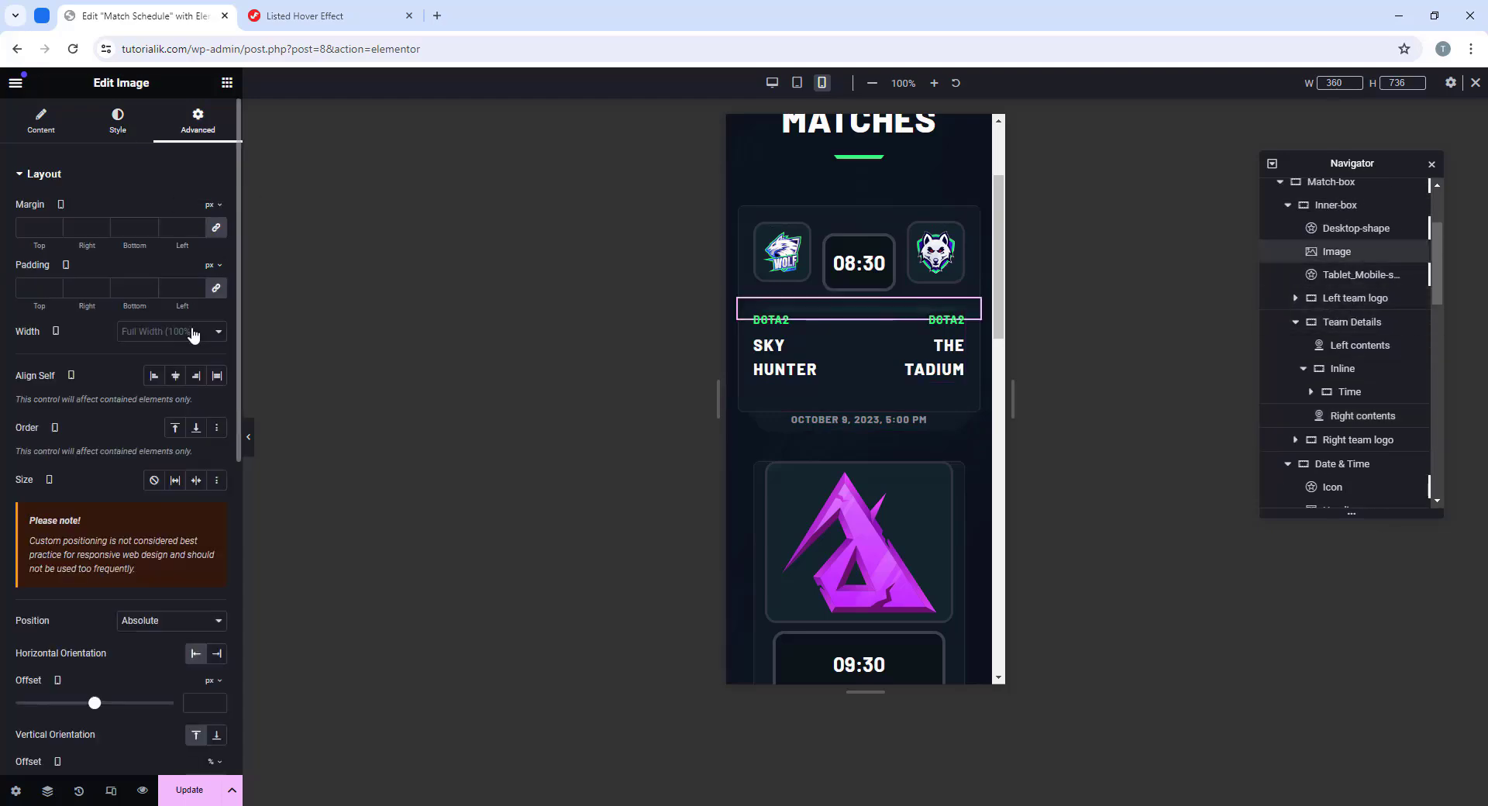
pyautogui.scroll(-7, 183, 378)
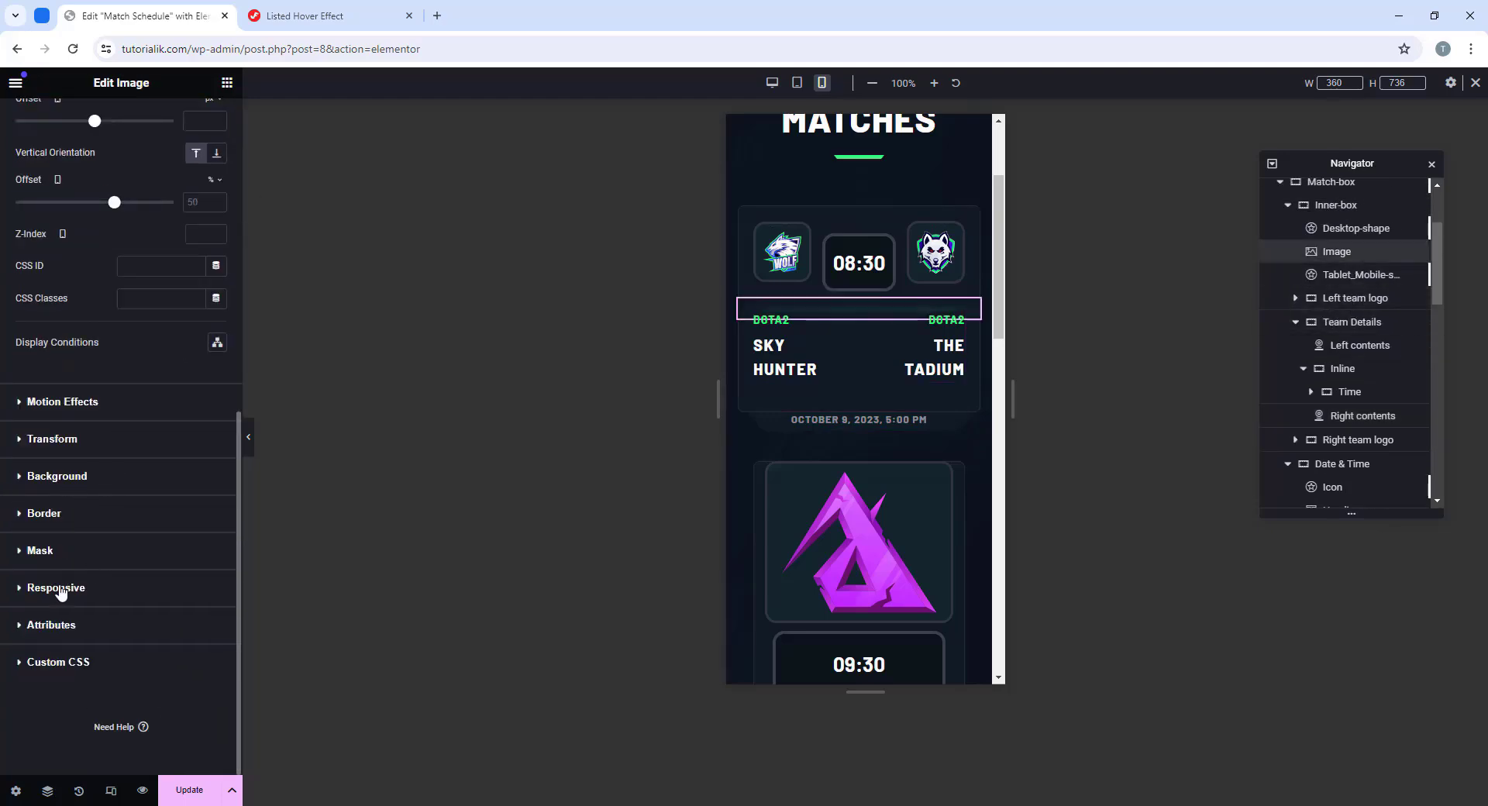
pyautogui.click(96, 601)
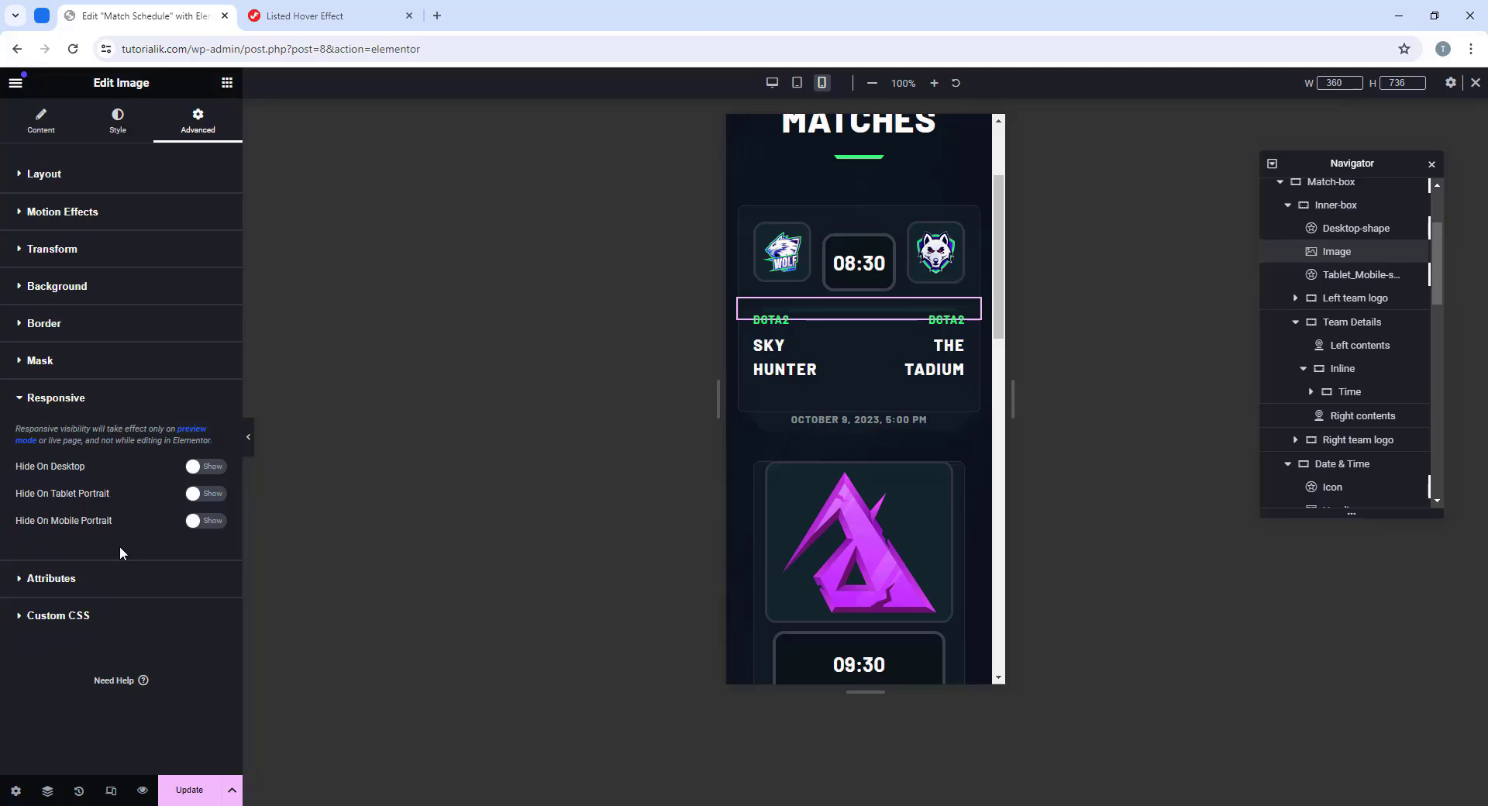
pyautogui.click(211, 521)
pyautogui.click(216, 495)
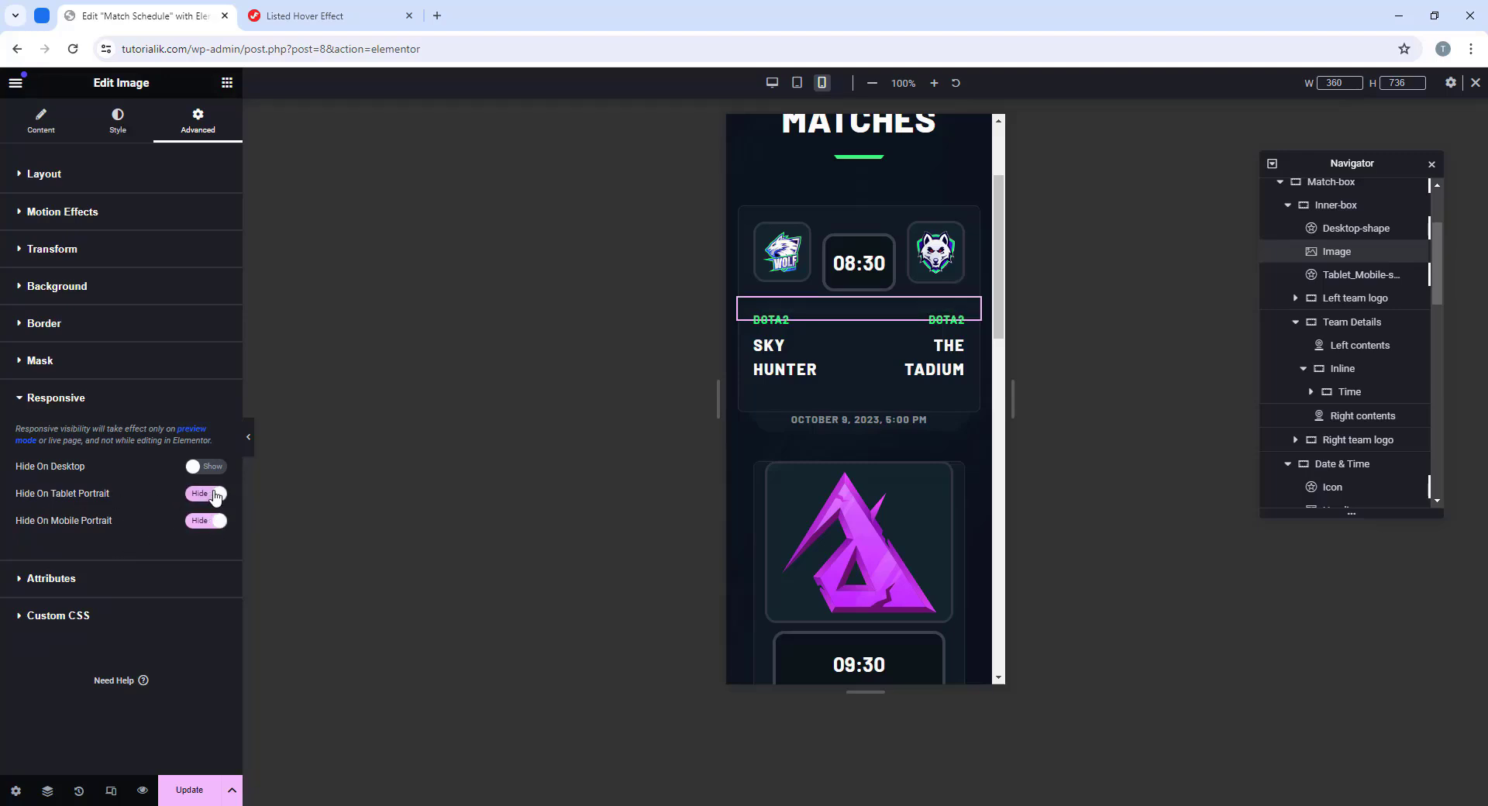
# Step: Review the layout of the heading and all three match boxes in the mobile view with the editing panel hidden
pyautogui.click(748, 216)
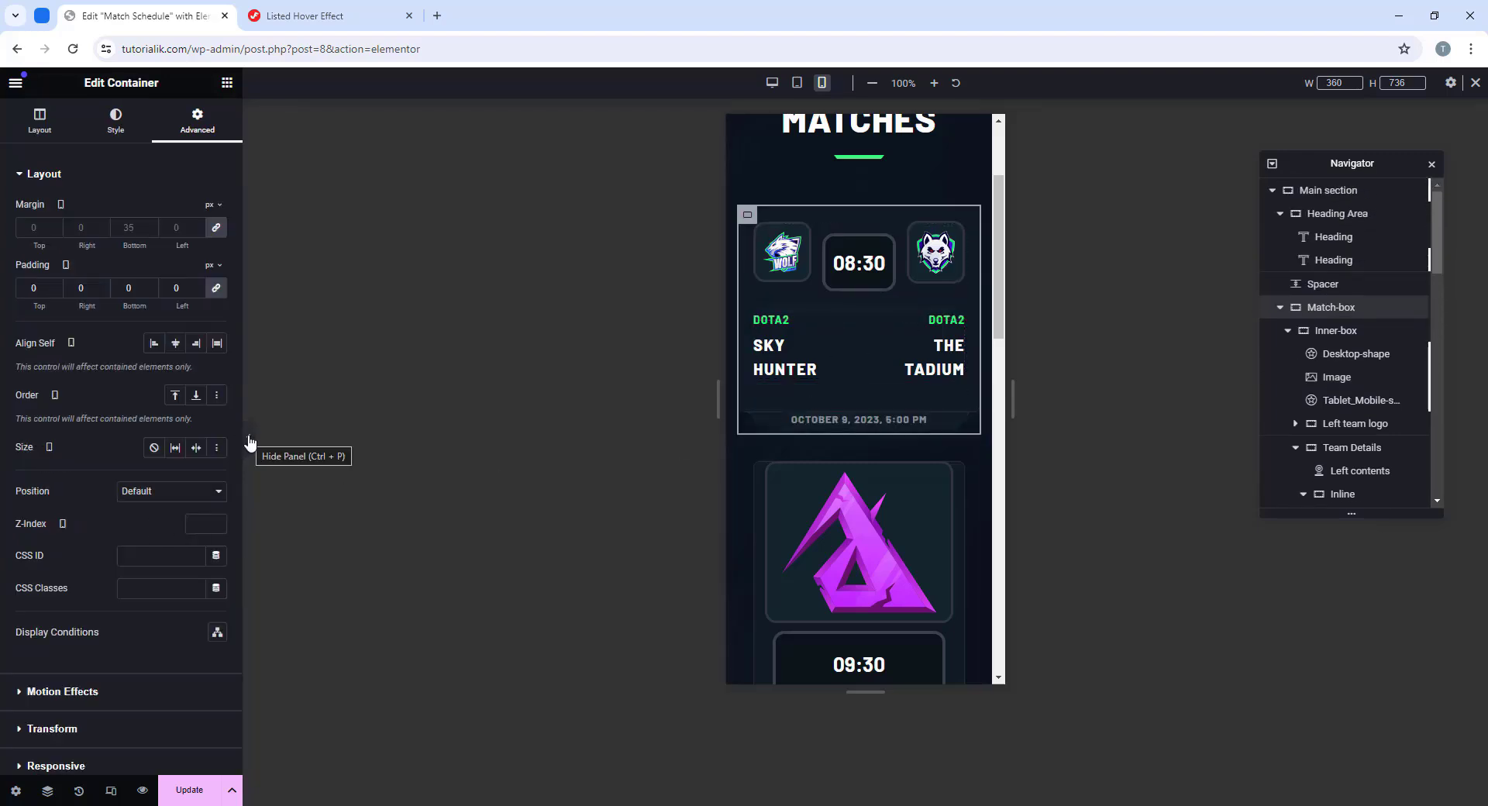
pyautogui.click(249, 442)
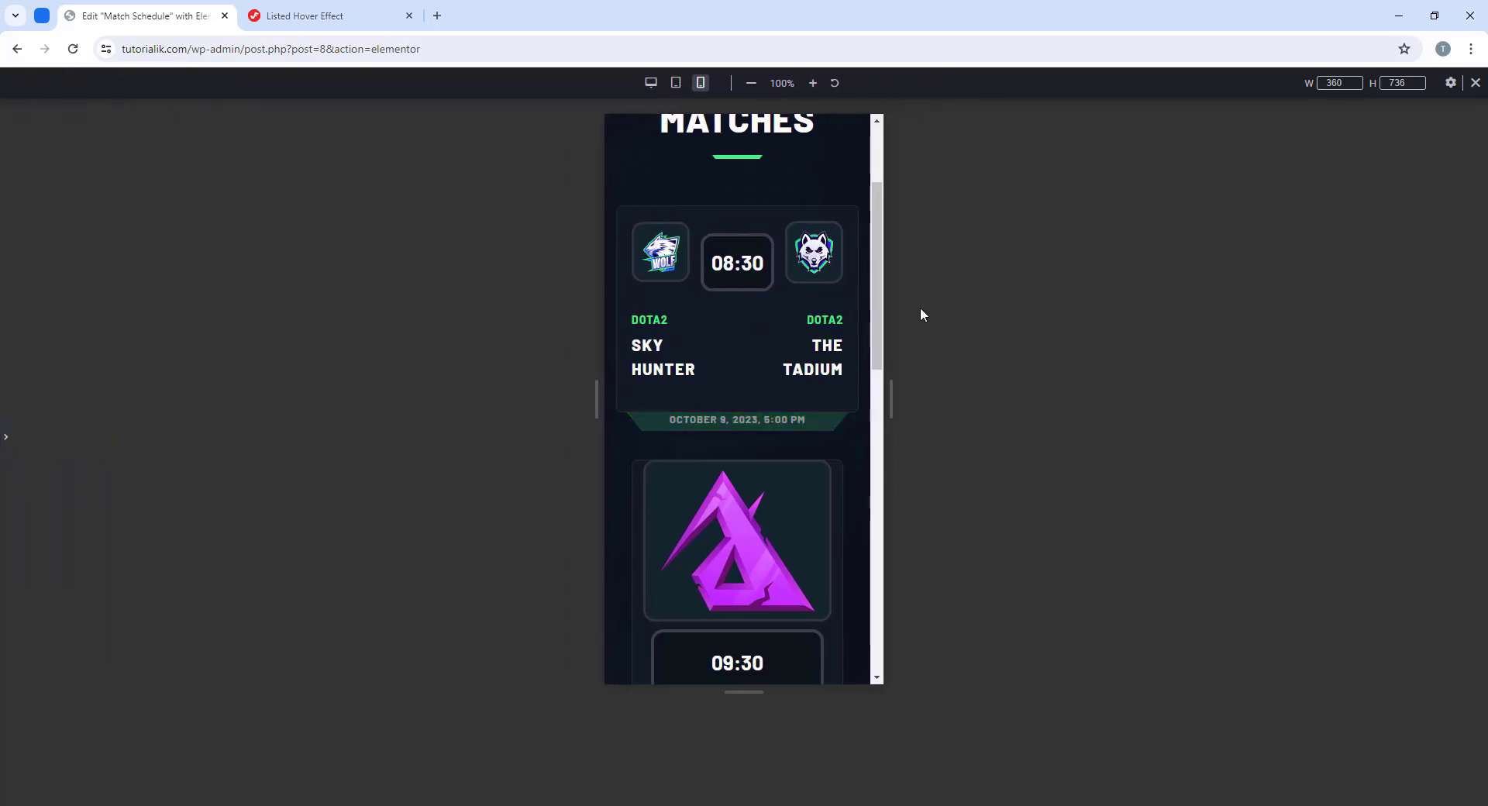
pyautogui.scroll(1, 775, 310)
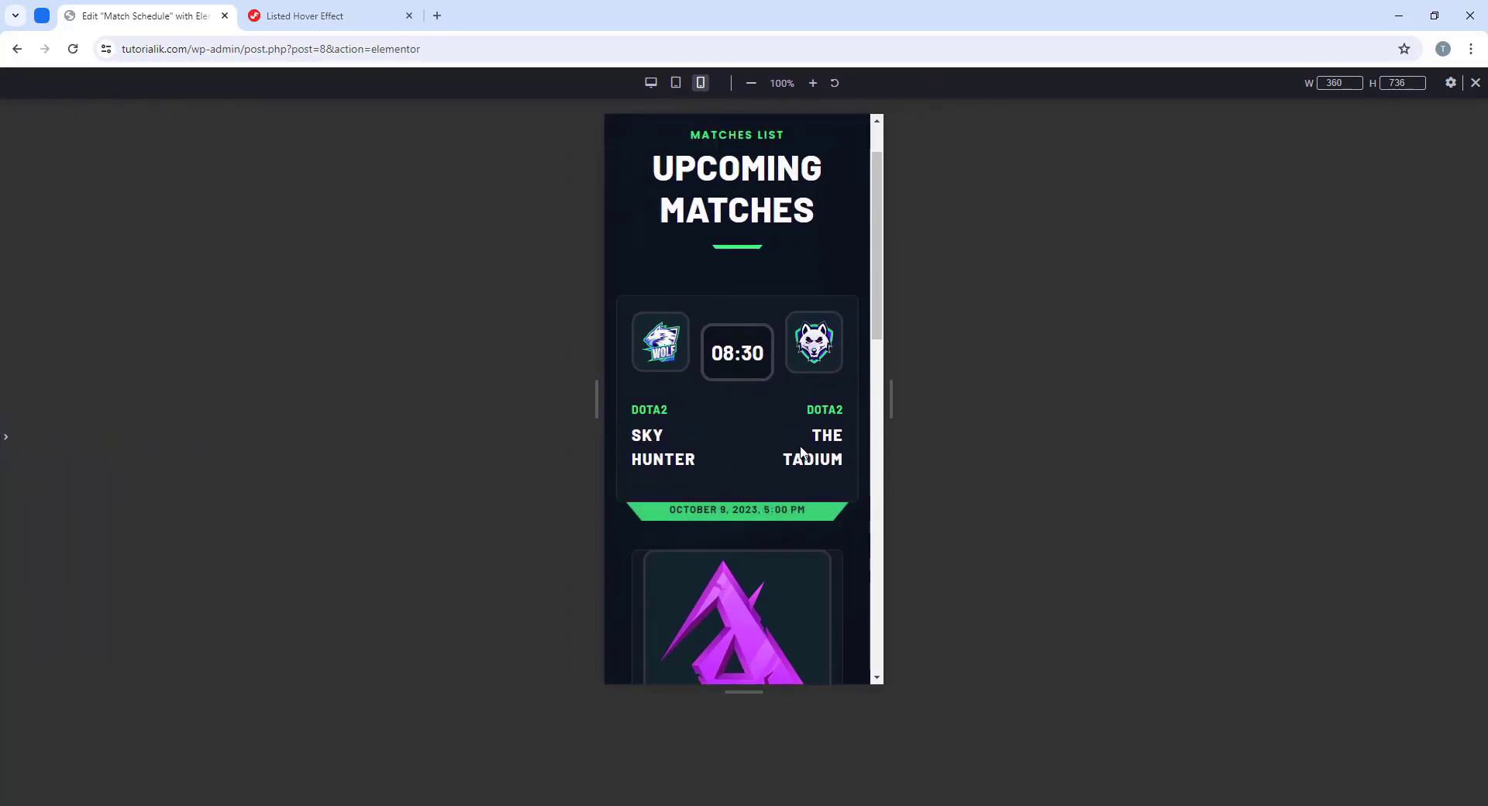
pyautogui.scroll(-2, 771, 467)
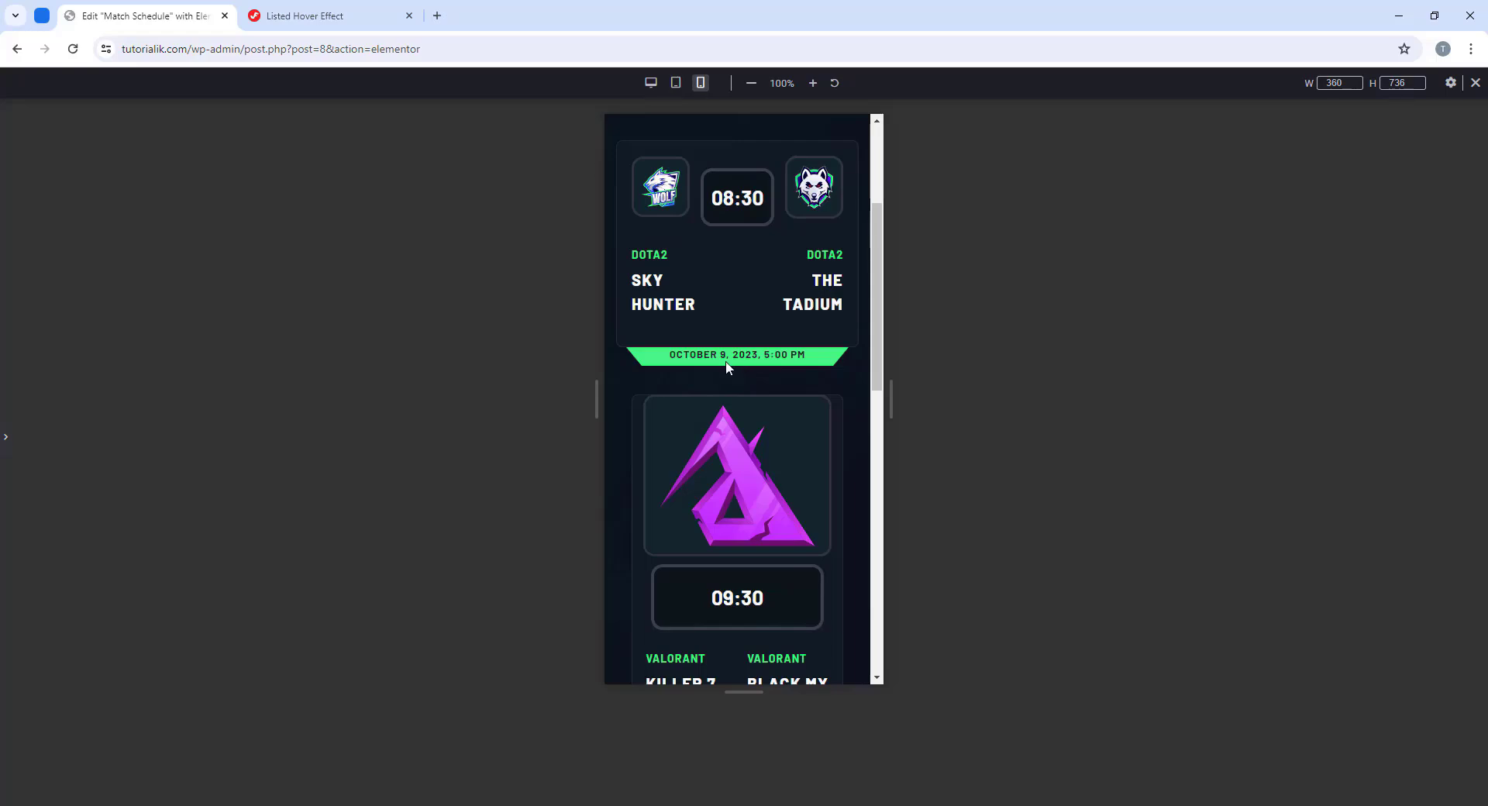
pyautogui.scroll(-2, 793, 368)
pyautogui.scroll(-7, 775, 310)
pyautogui.scroll(12, 664, 486)
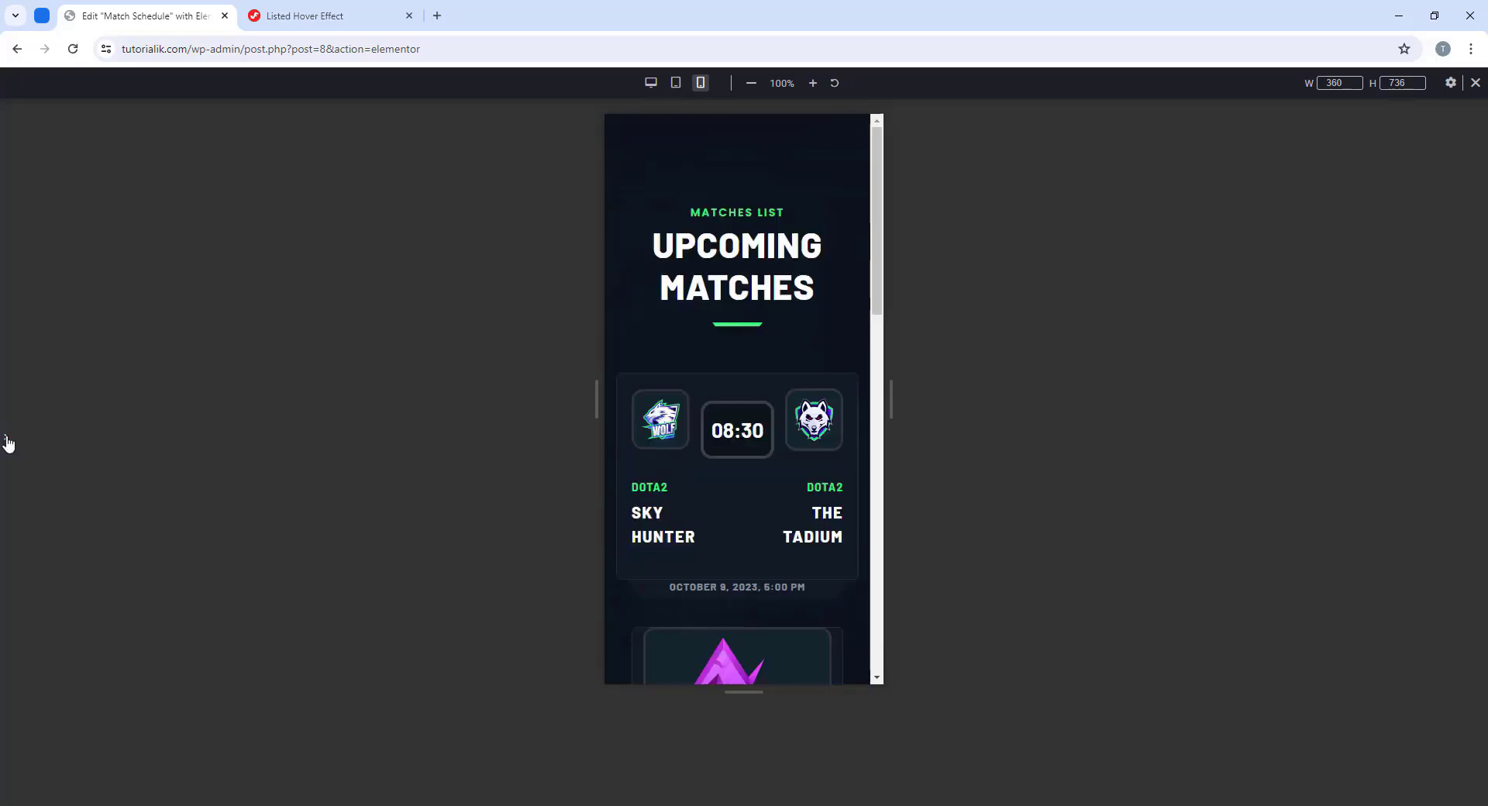
pyautogui.click(6, 436)
pyautogui.scroll(-3, 760, 318)
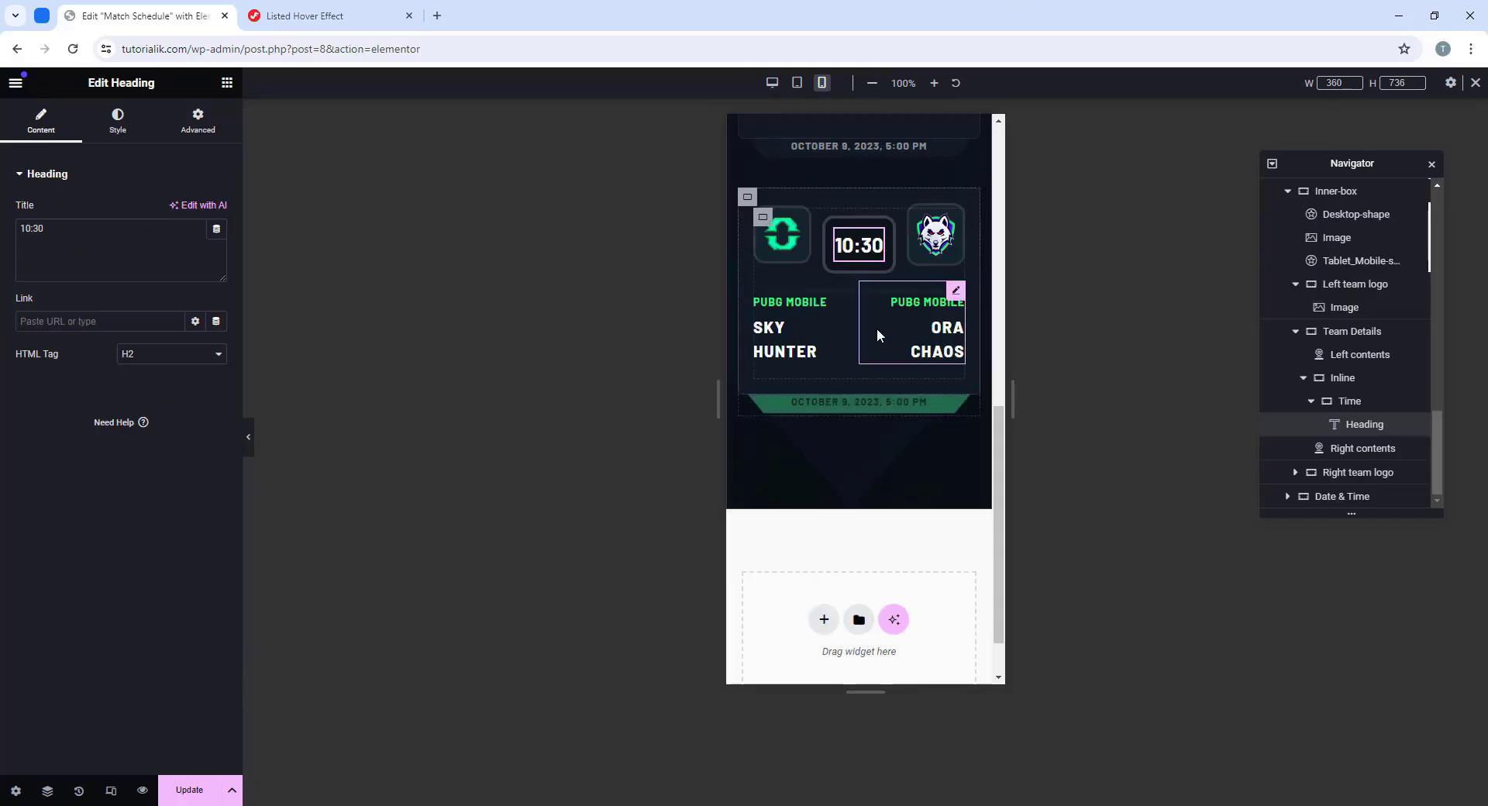
pyautogui.scroll(4, 876, 328)
pyautogui.scroll(5, 875, 411)
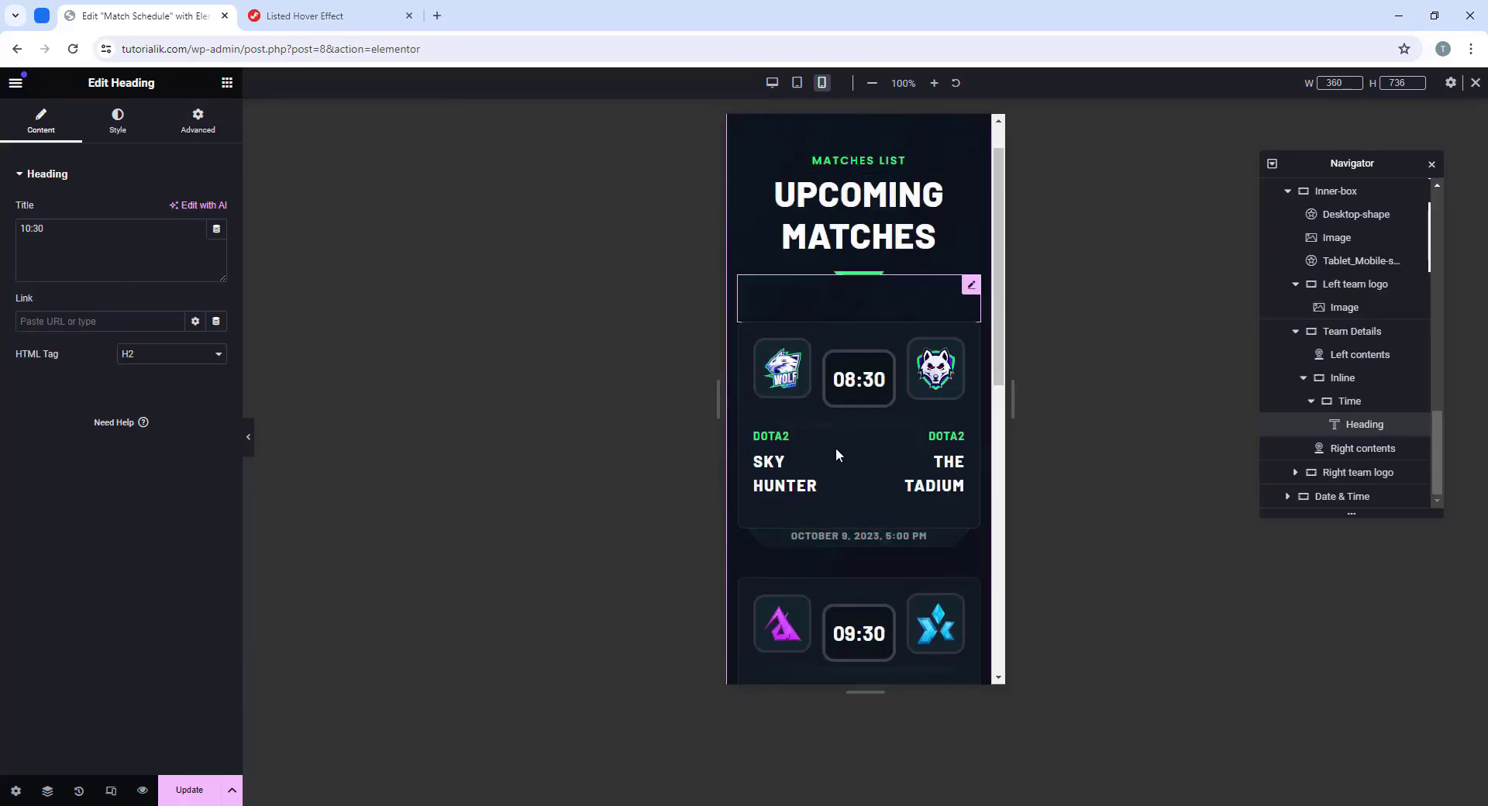
pyautogui.click(249, 435)
pyautogui.scroll(-6, 814, 341)
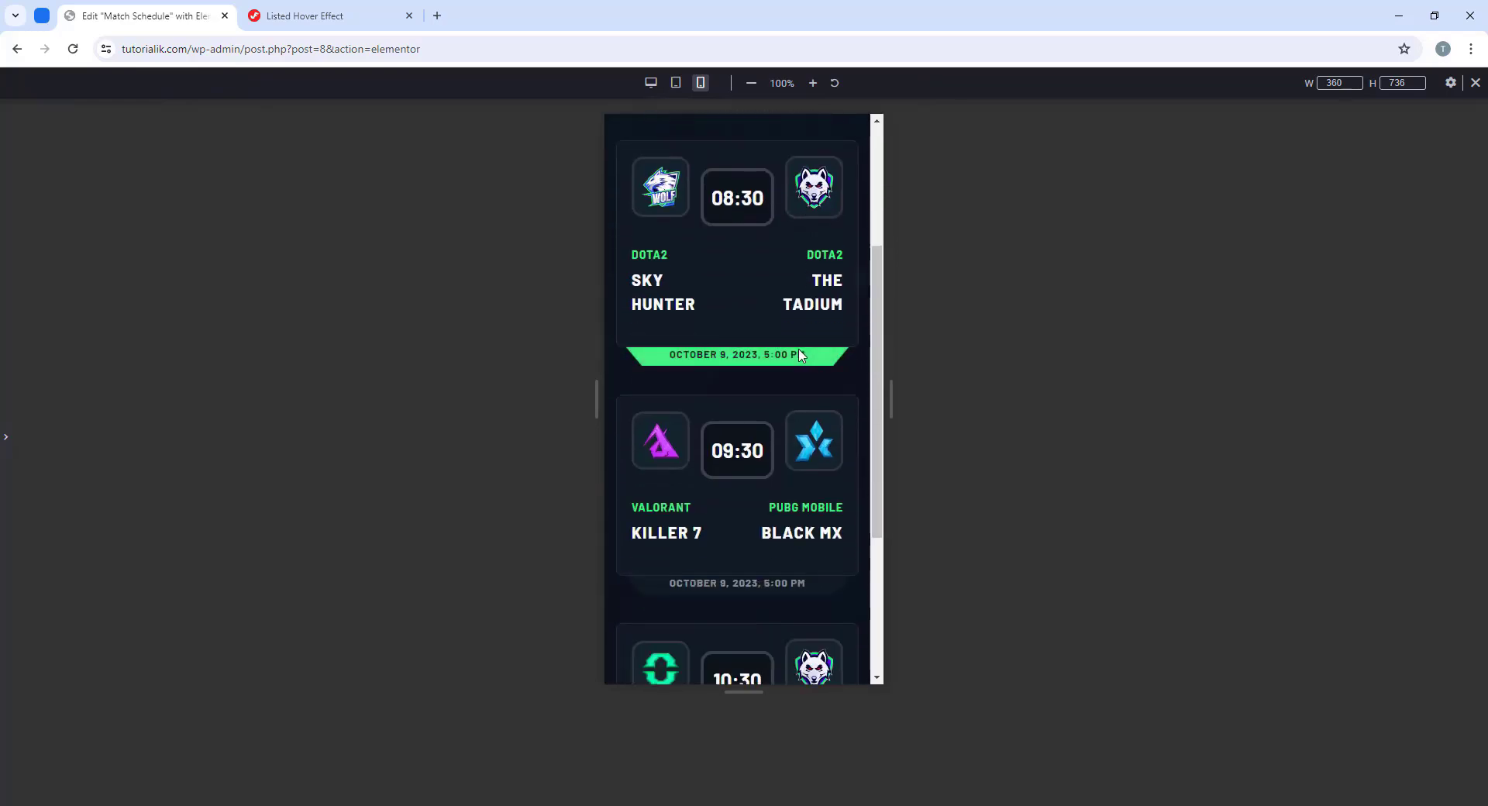
# Step: Bring back the editing panel and check the match schedule in the tablet portrait and desktop views
pyautogui.hotkey('ctrl', 'shift', 'p')
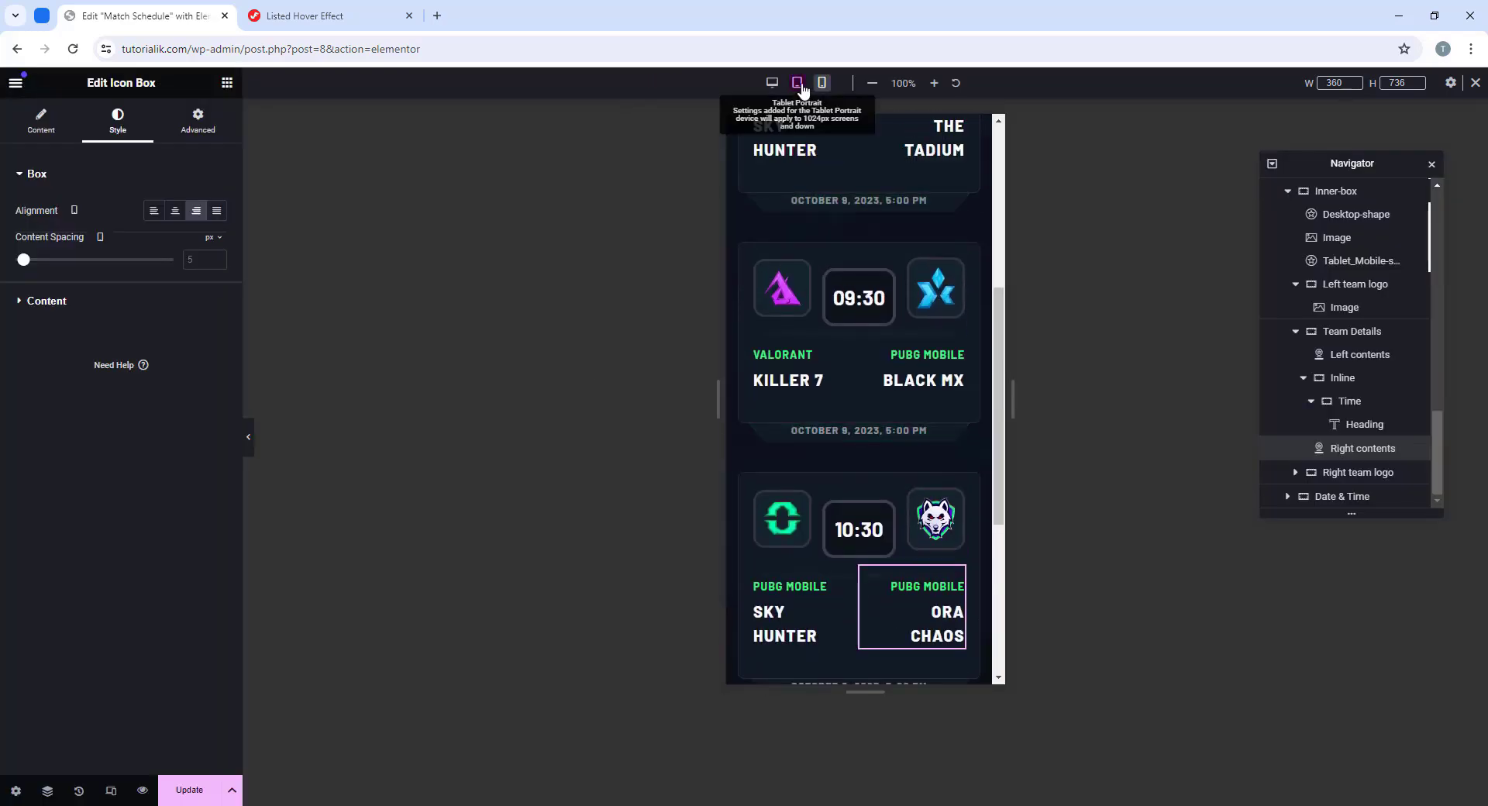
pyautogui.click(797, 83)
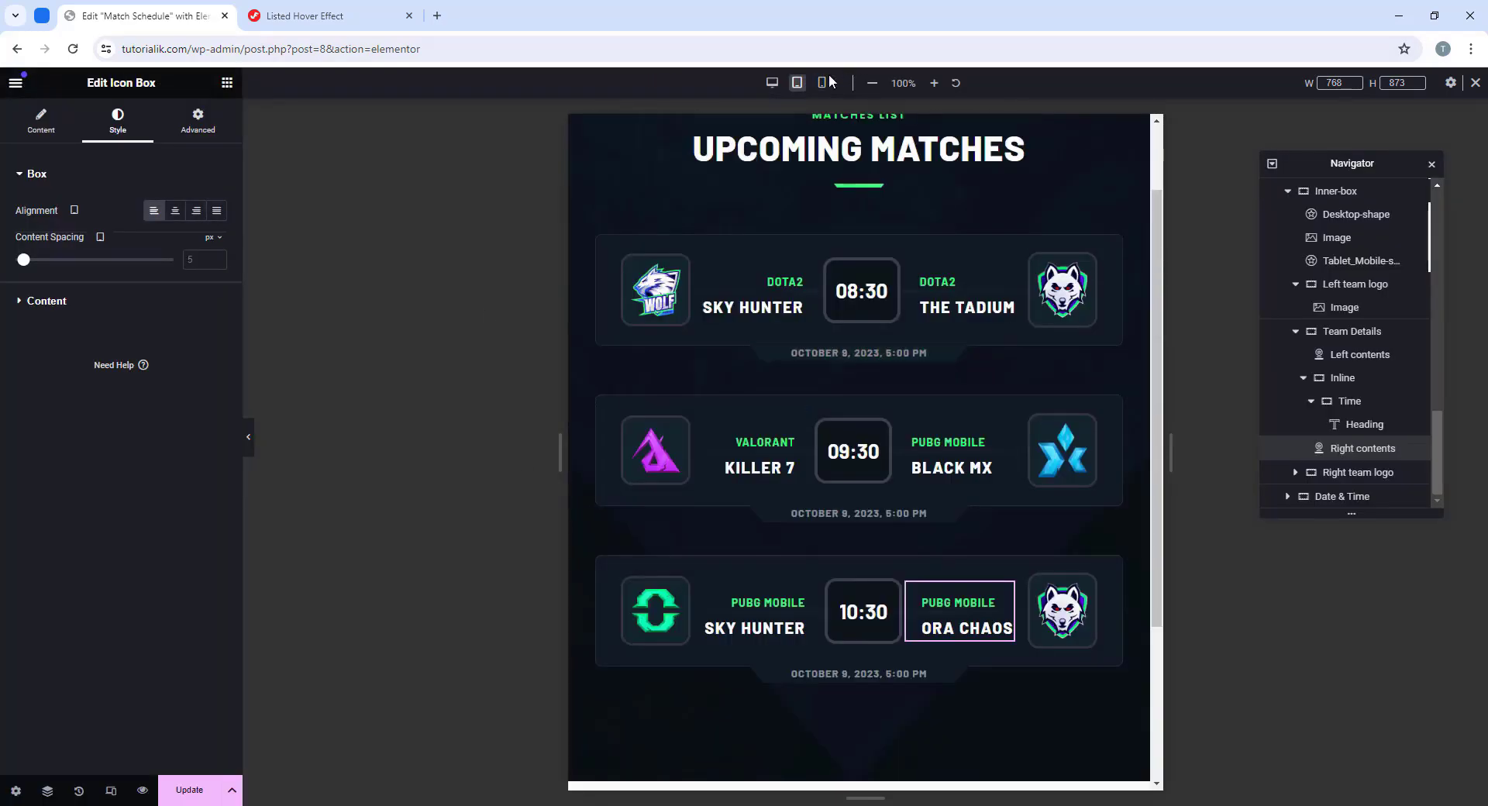
pyautogui.click(772, 82)
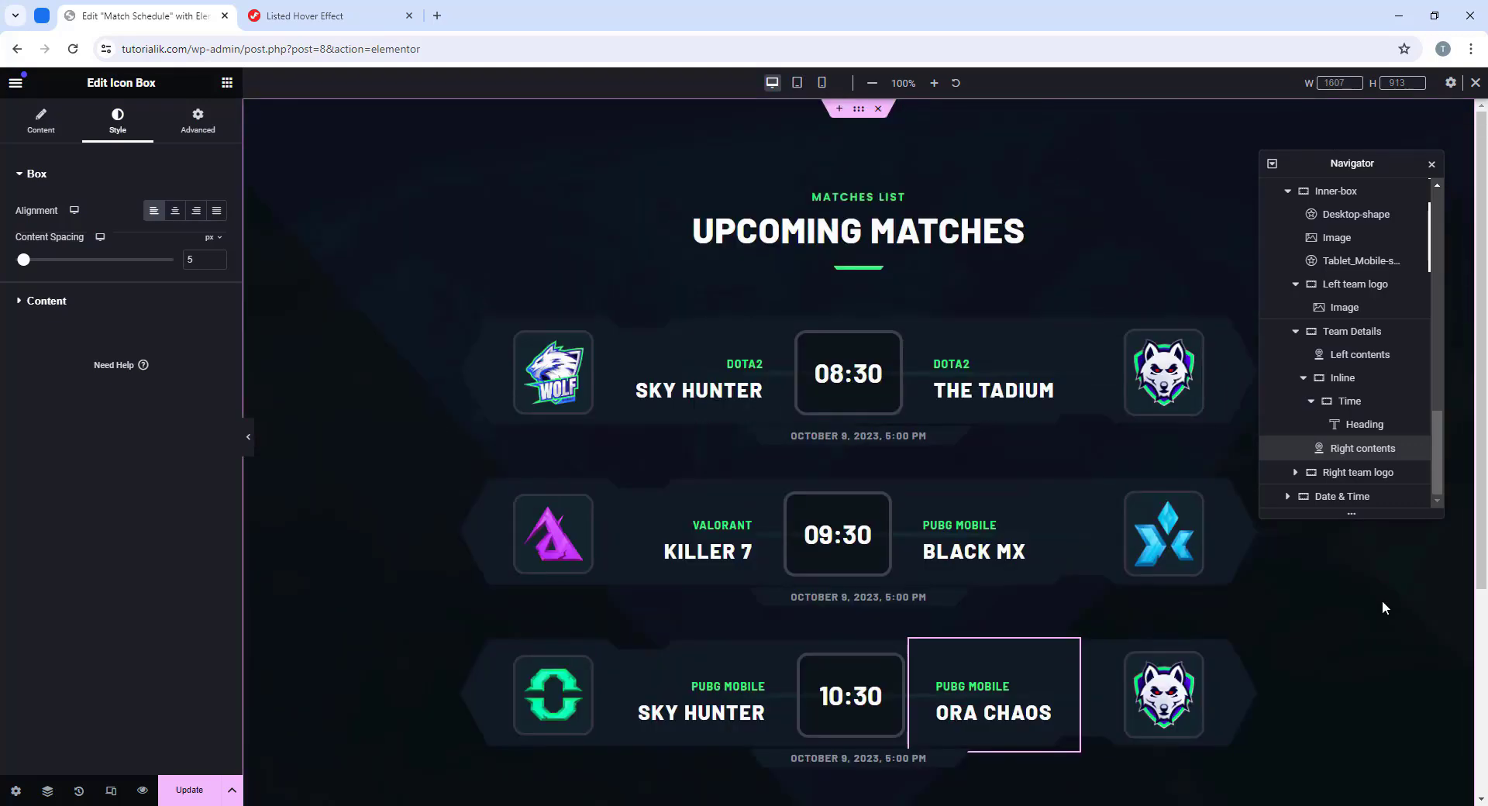
# Step: Open the Main section container's custom CSS and copy the whole :root rule with its color variables
pyautogui.click(857, 109)
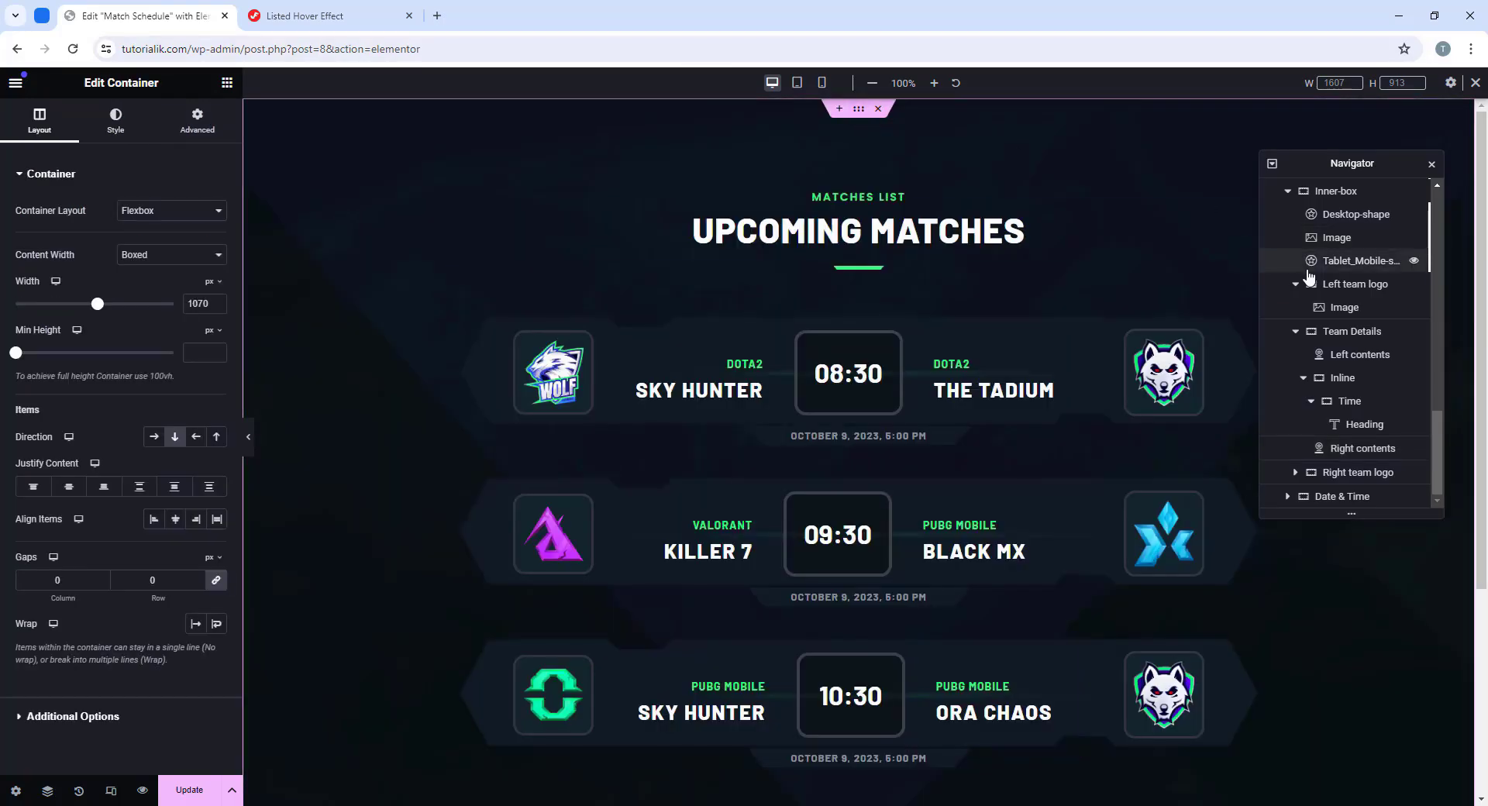
pyautogui.scroll(4, 1310, 276)
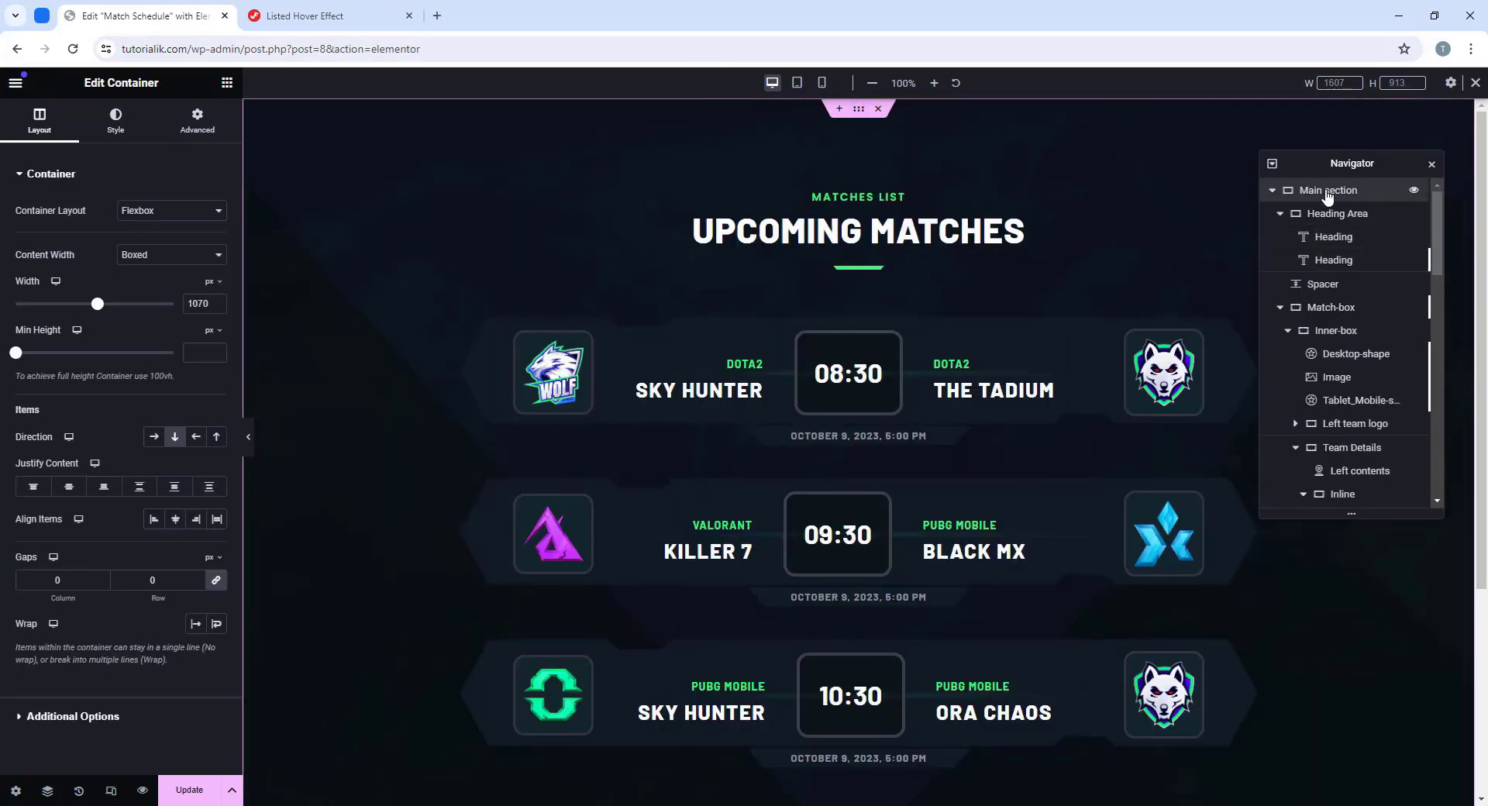
pyautogui.click(198, 121)
pyautogui.click(117, 661)
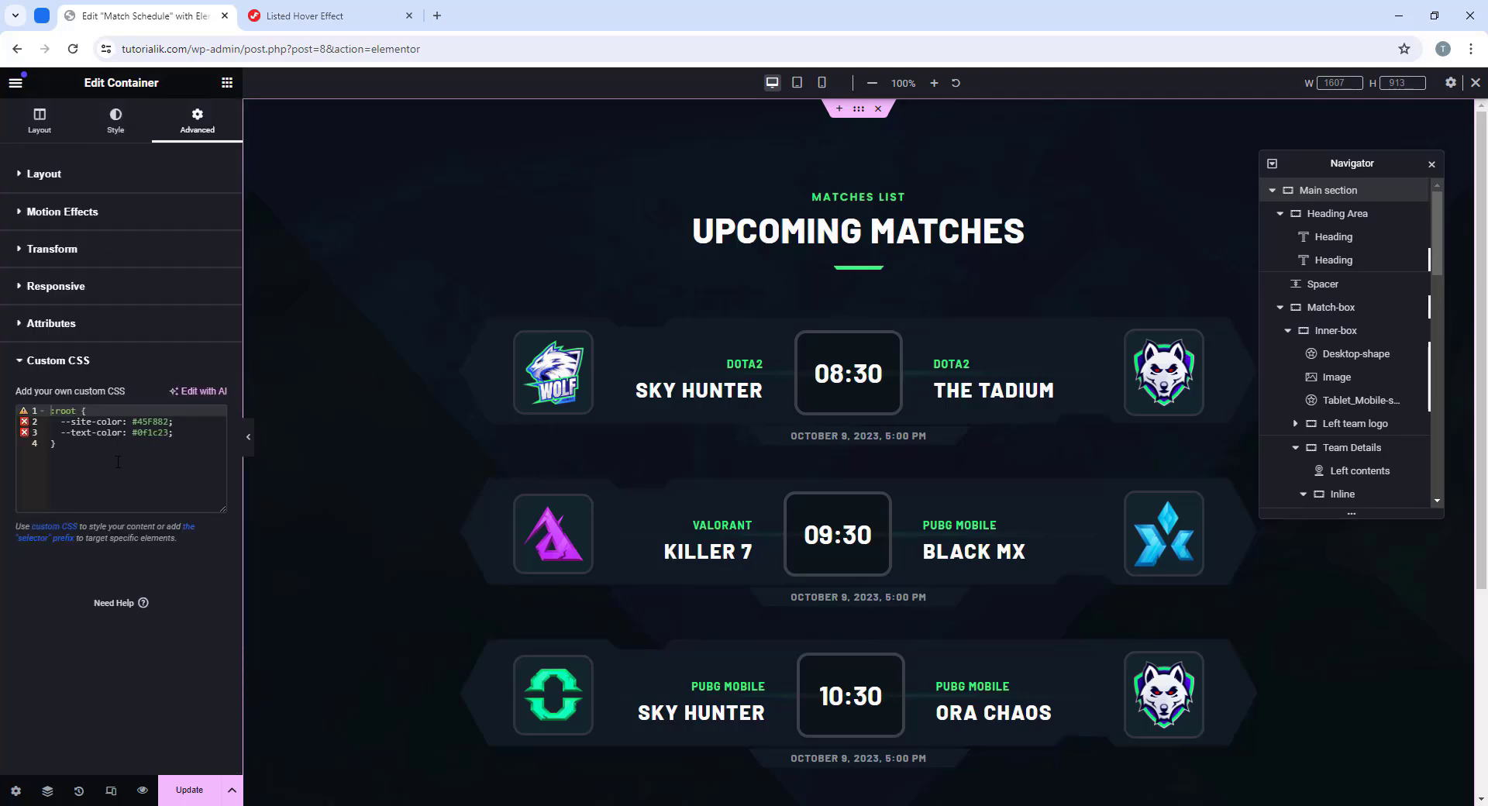
pyautogui.moveTo(118, 462); pyautogui.dragTo(1, 394)
pyautogui.hotkey('ctrl', 'c')
pyautogui.click(84, 474)
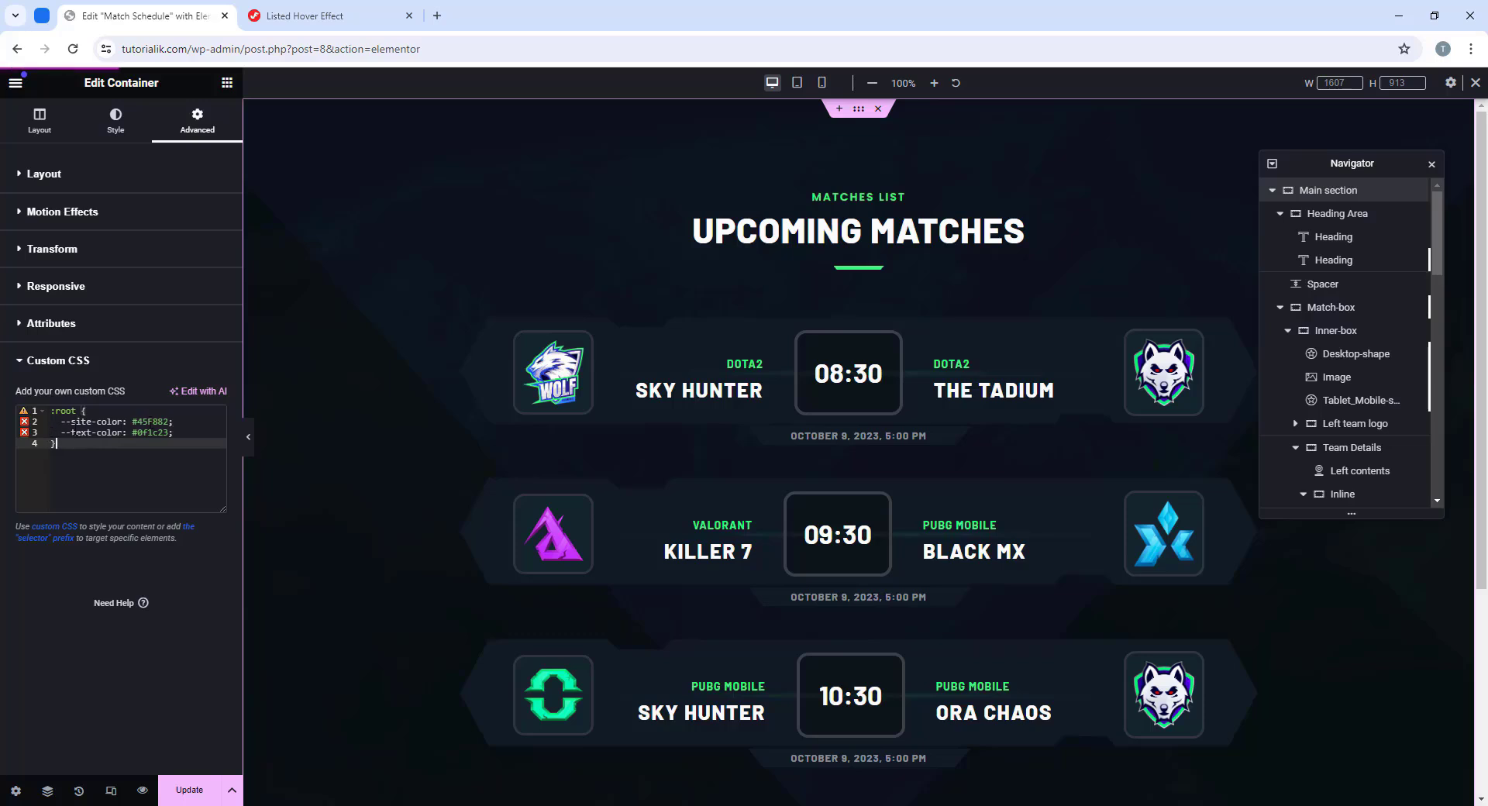
# Step: Try blue and orange for --site-color and red for --text-color in the custom CSS, checking the match boxes' hover state
pyautogui.doubleClick(153, 422)
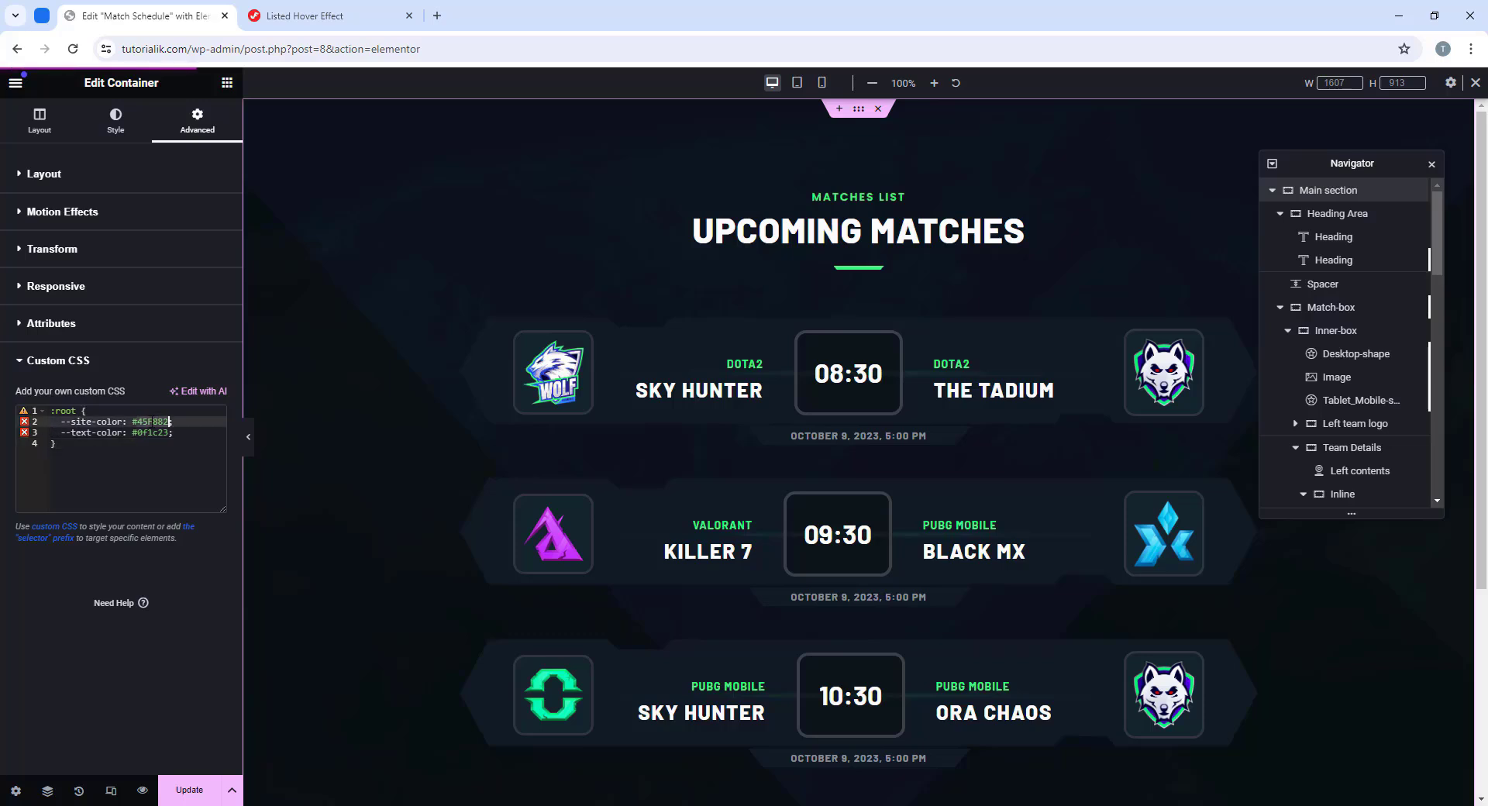
pyautogui.press('BackSpace')
pyautogui.press('BackSpace')
pyautogui.write('red')
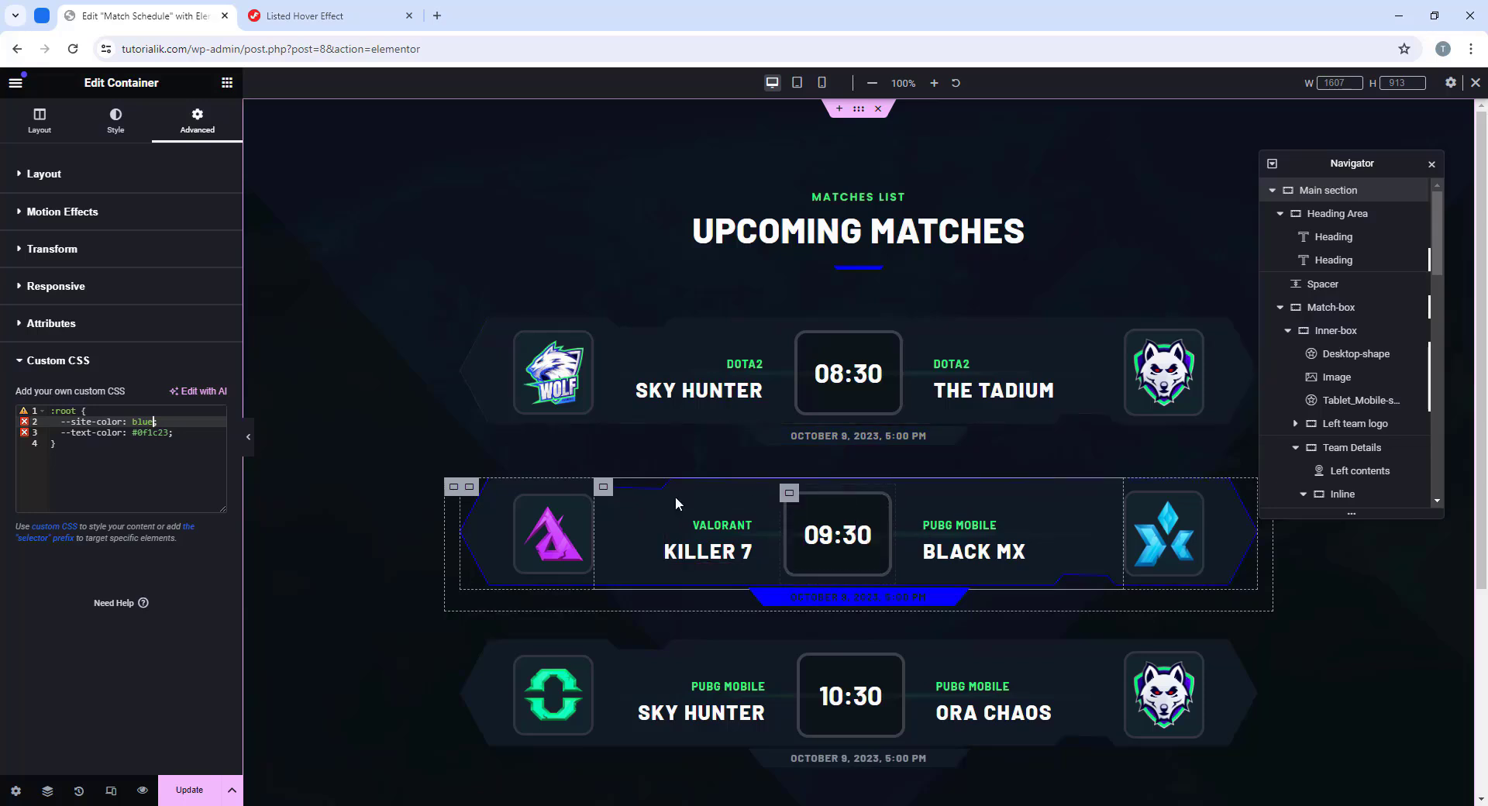
pyautogui.press('BackSpace')
pyautogui.press('BackSpace')
pyautogui.press('BackSpace')
pyautogui.press('BackSpace')
pyautogui.write('orange')
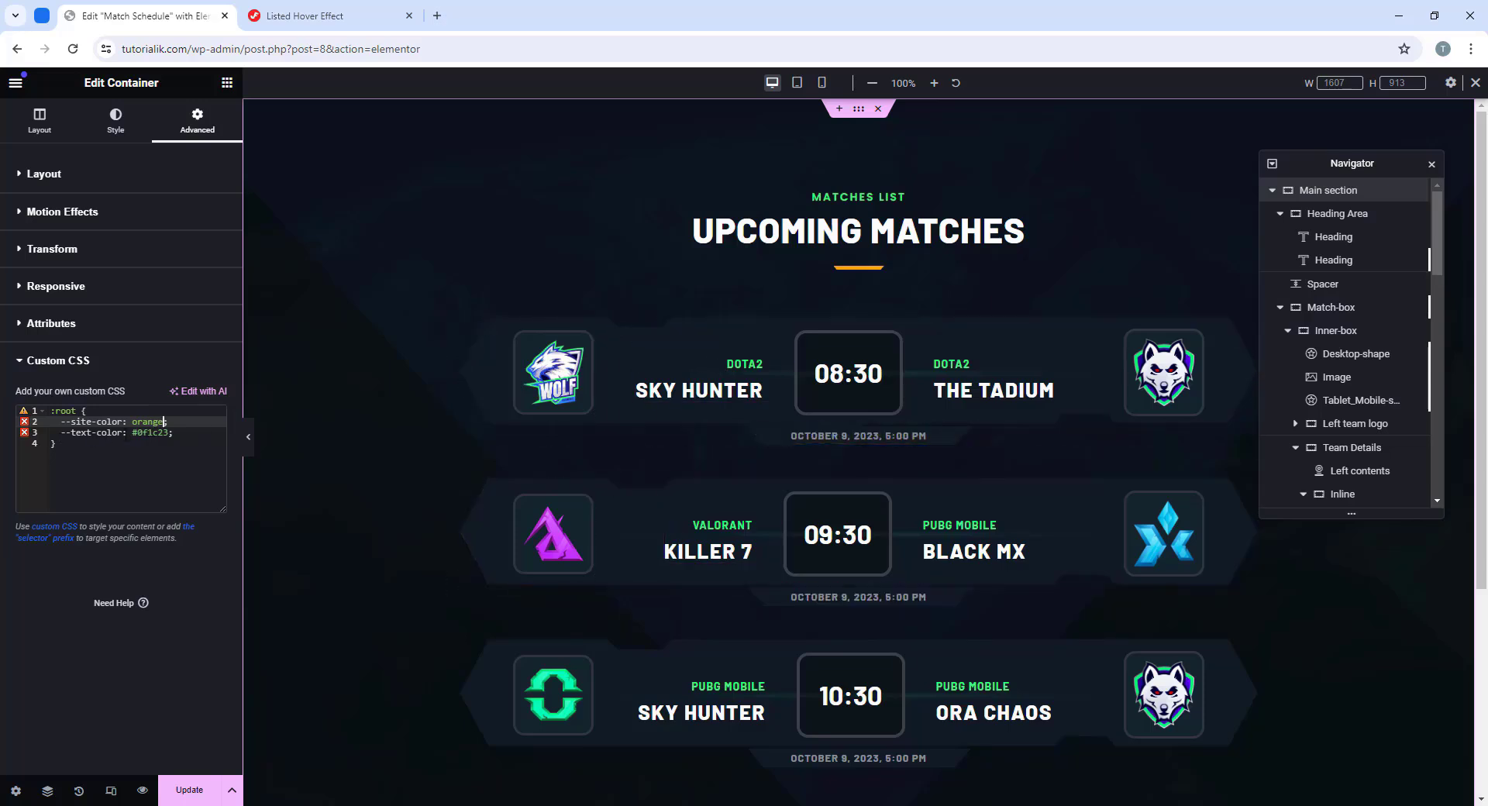
pyautogui.click(133, 434)
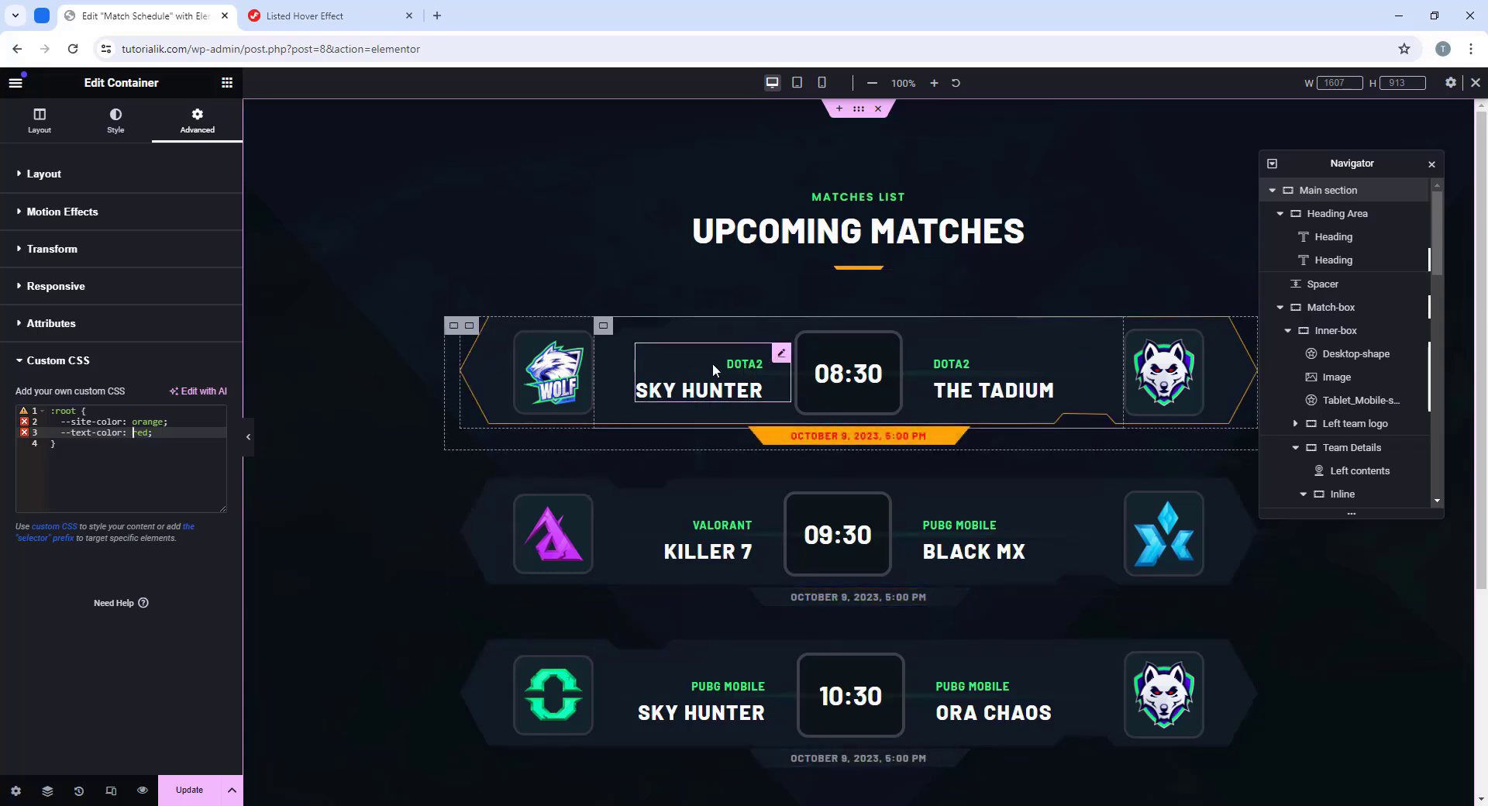
pyautogui.click(770, 370)
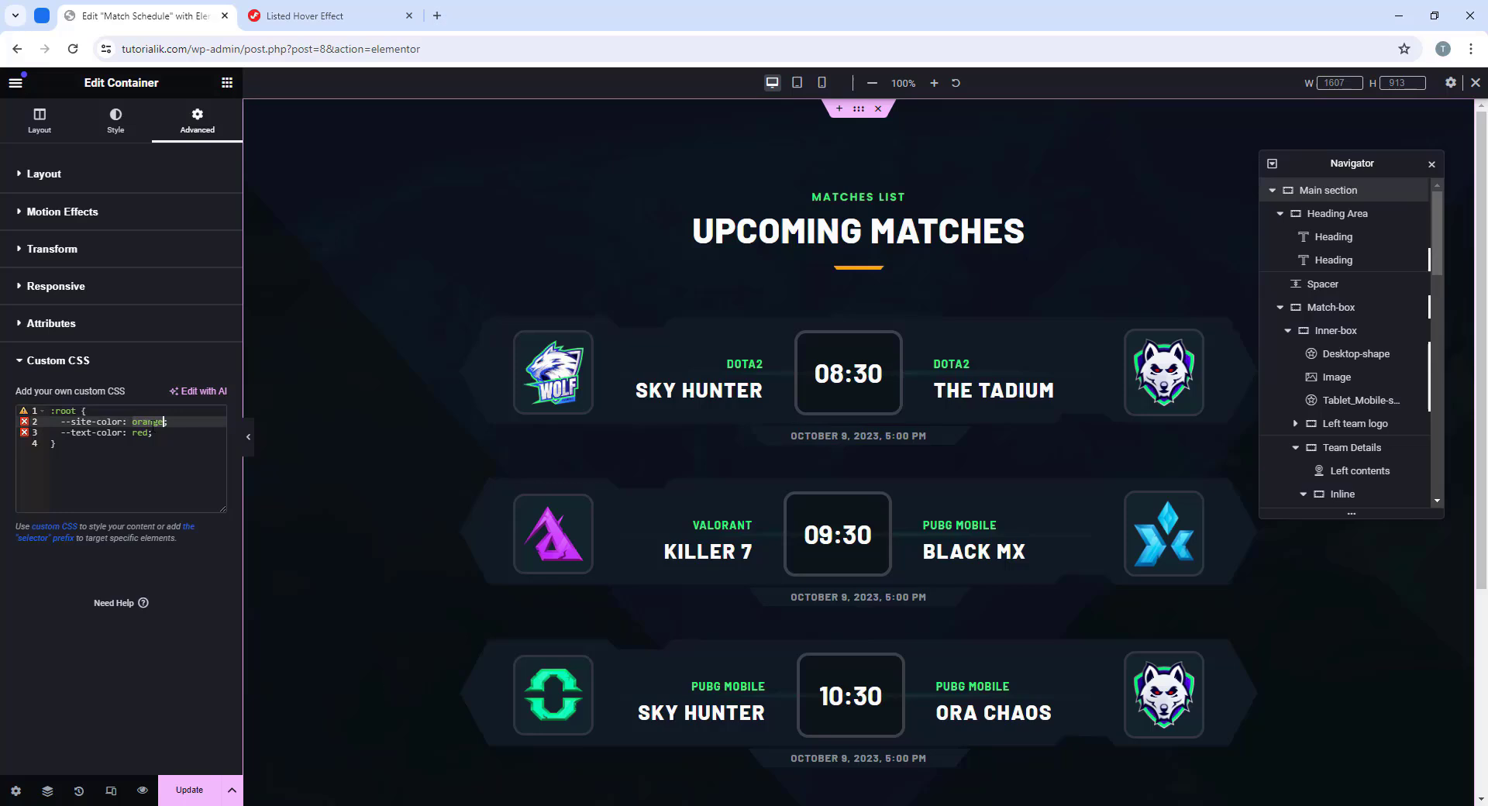
# Step: Replace the whole custom CSS with the copied :root rule using #45F882 for --site-color and #0f1c23 for --text-color
pyautogui.click(180, 438)
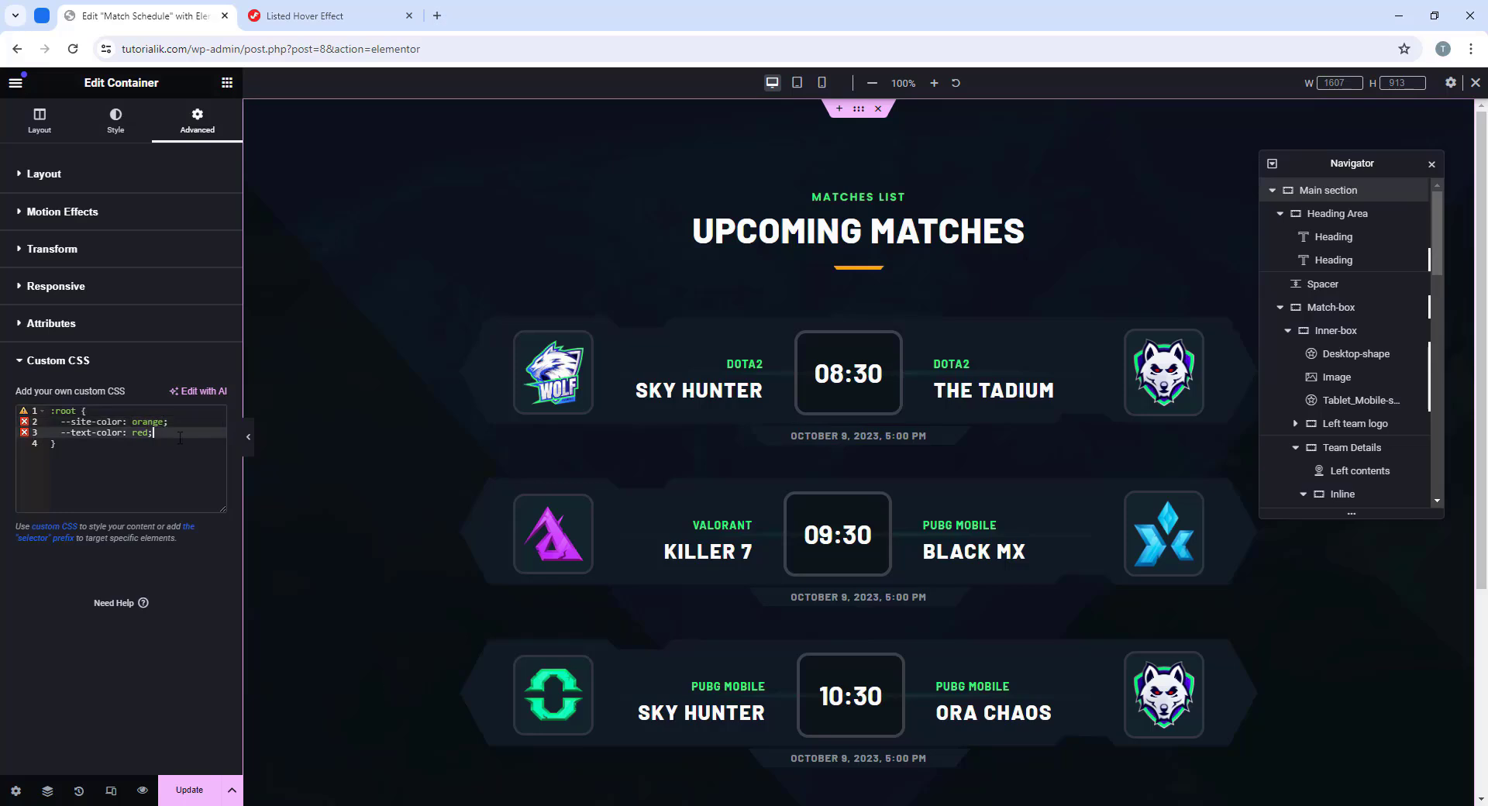
pyautogui.hotkey('ctrl', 'a')
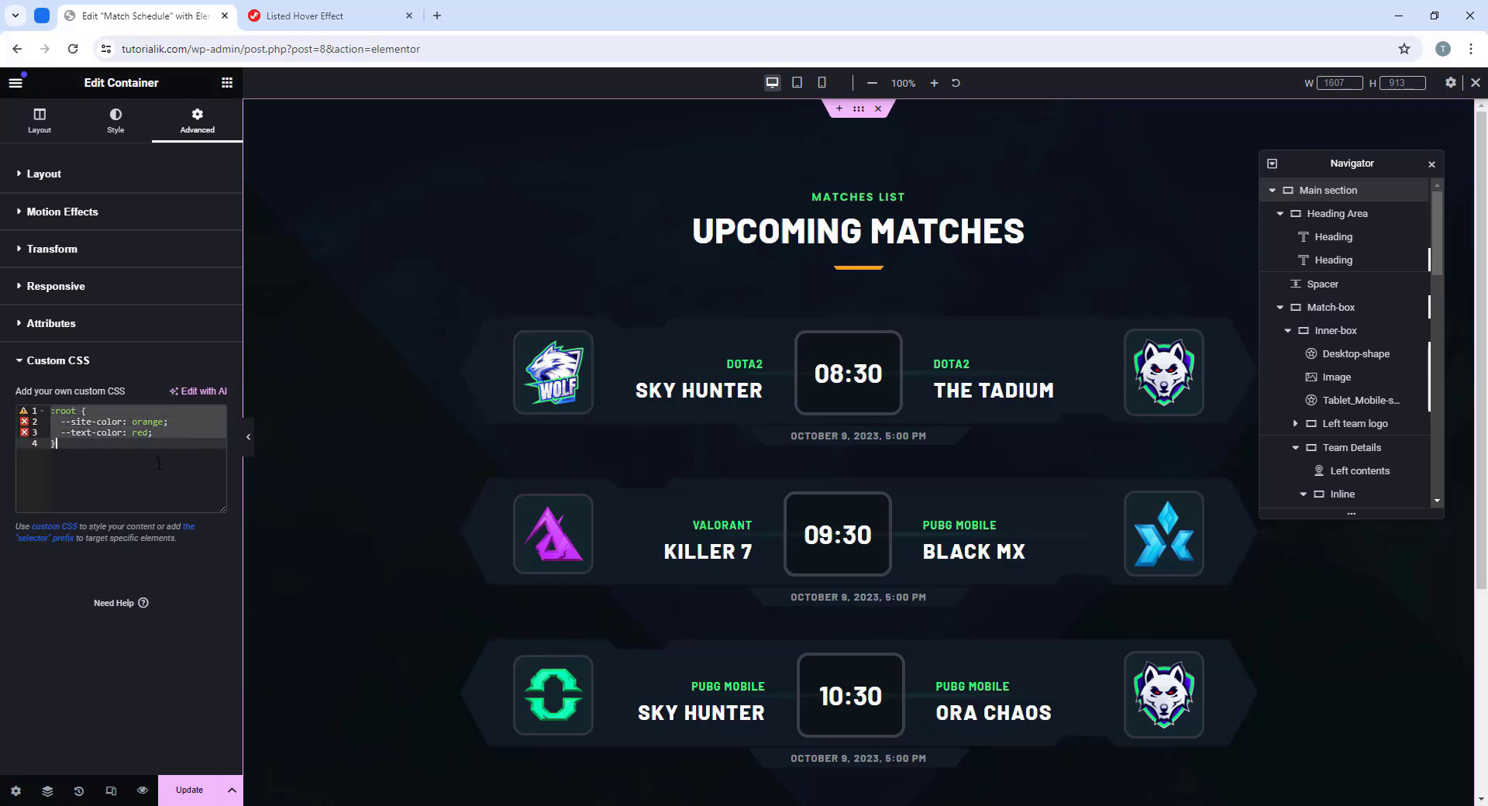
pyautogui.hotkey('ctrl', 'v')
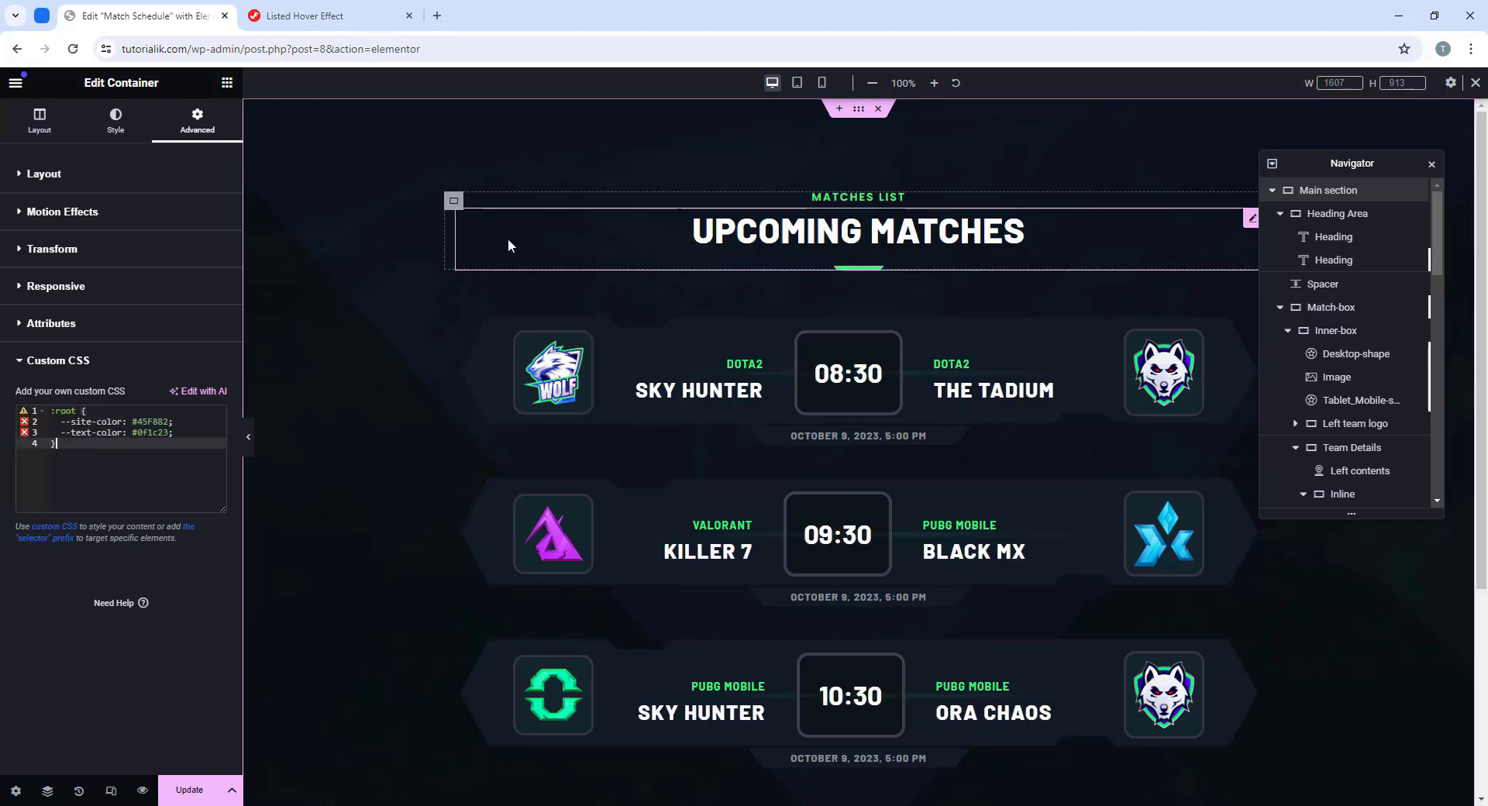
# Step: Select the first match's Left team logo container and preview its hover appearance with the editing panel hidden
pyautogui.click(521, 343)
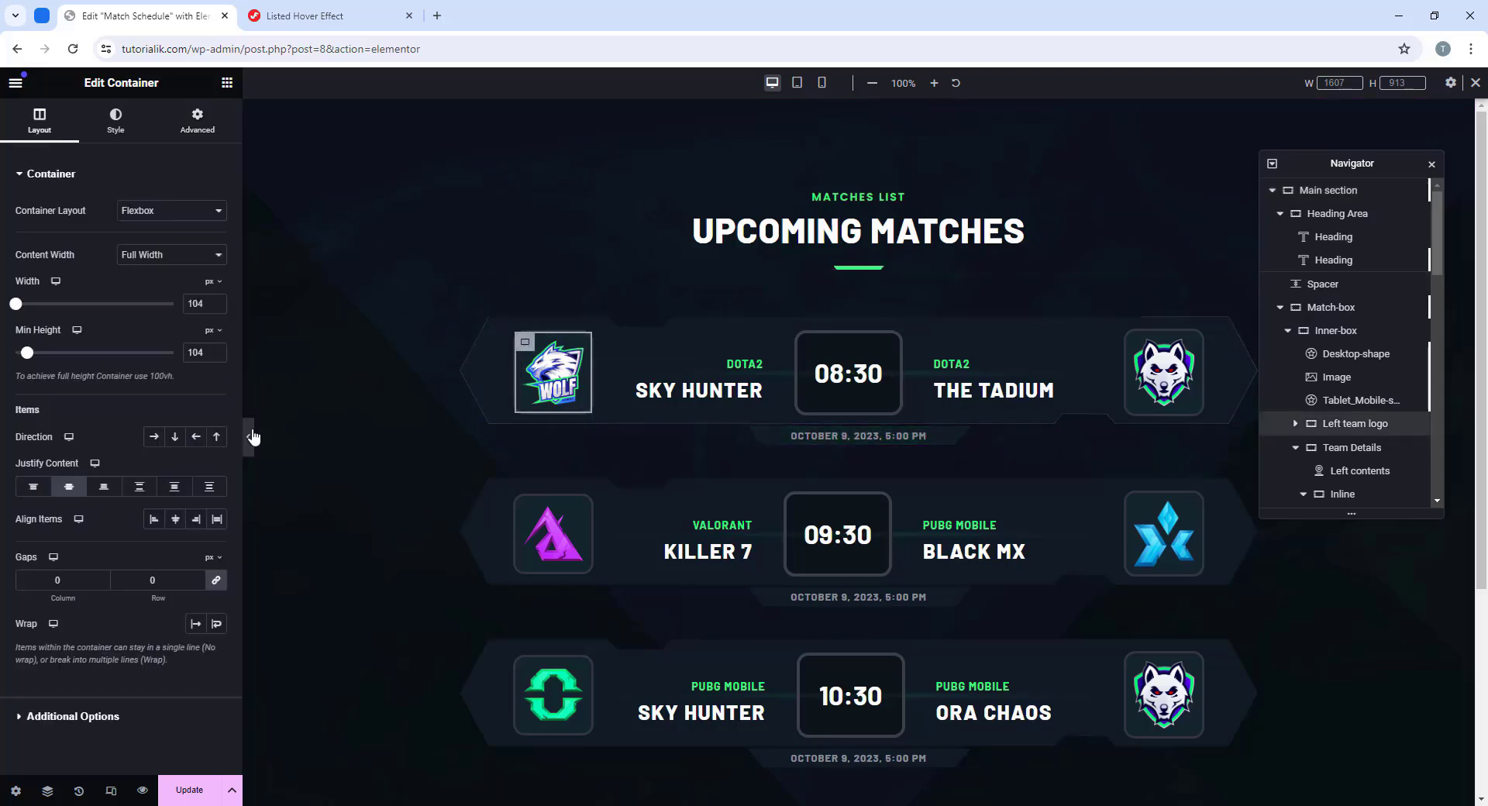
pyautogui.click(248, 436)
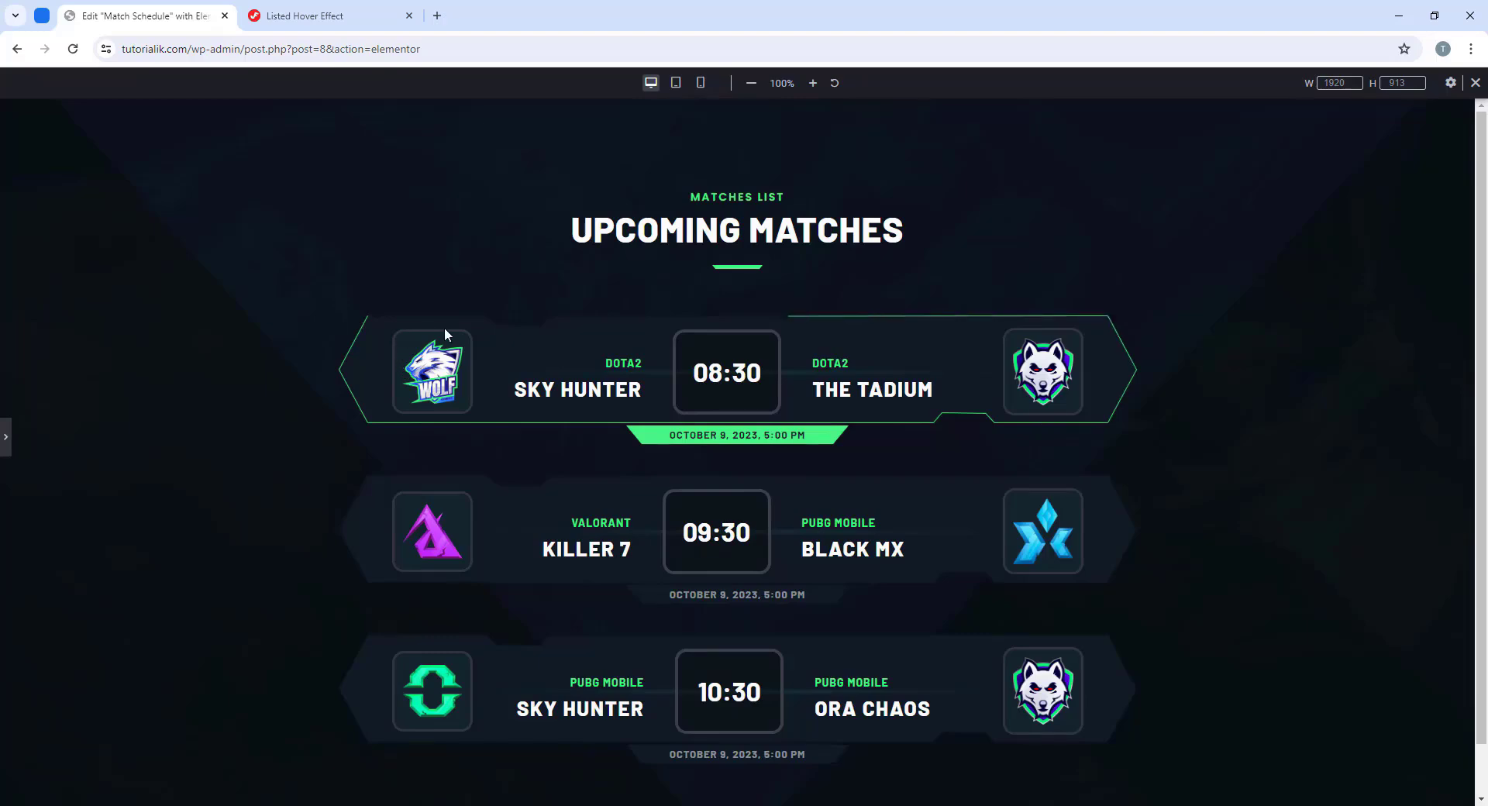
pyautogui.click(7, 442)
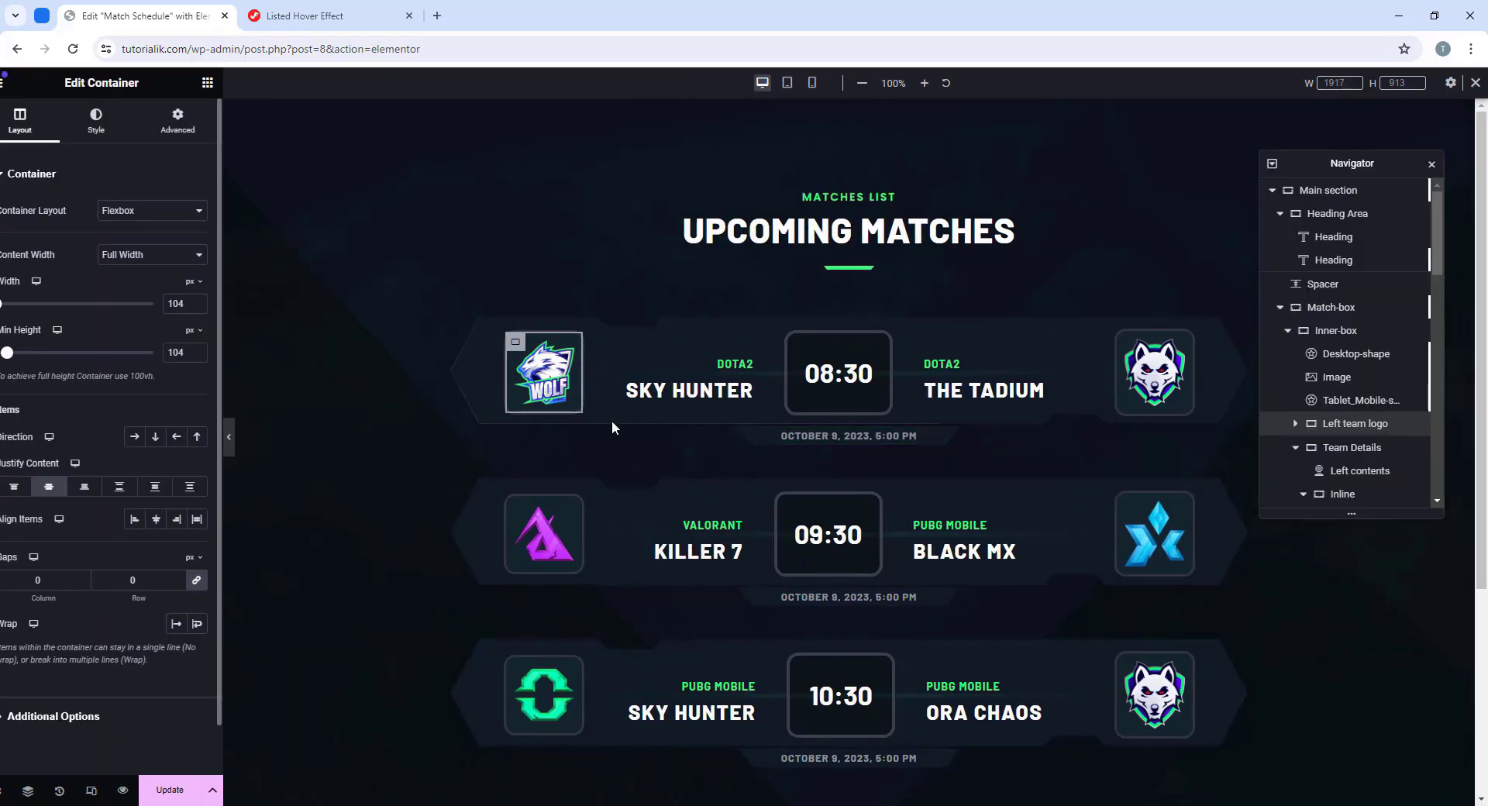
pyautogui.click(116, 122)
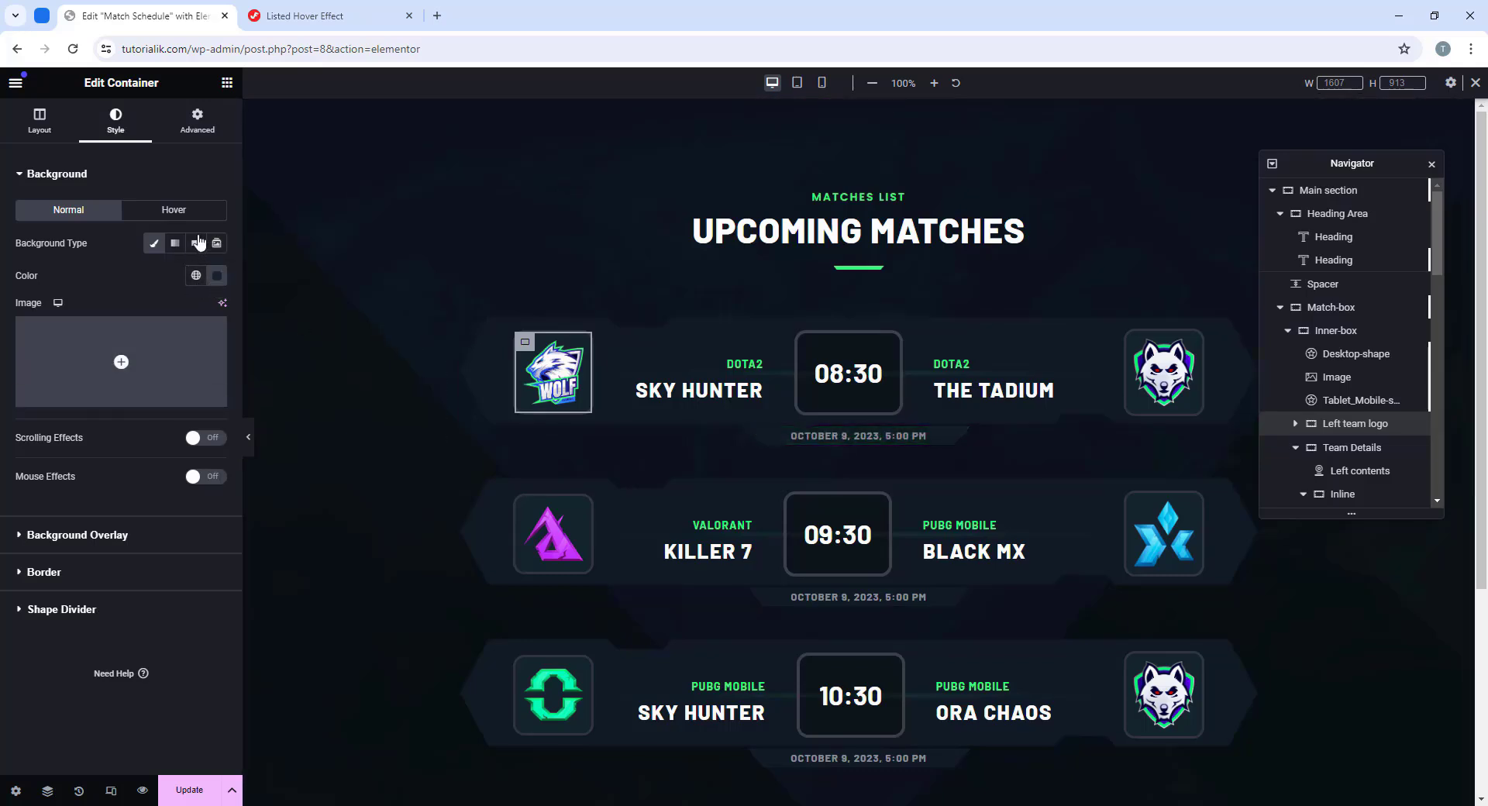
pyautogui.click(174, 210)
pyautogui.click(196, 243)
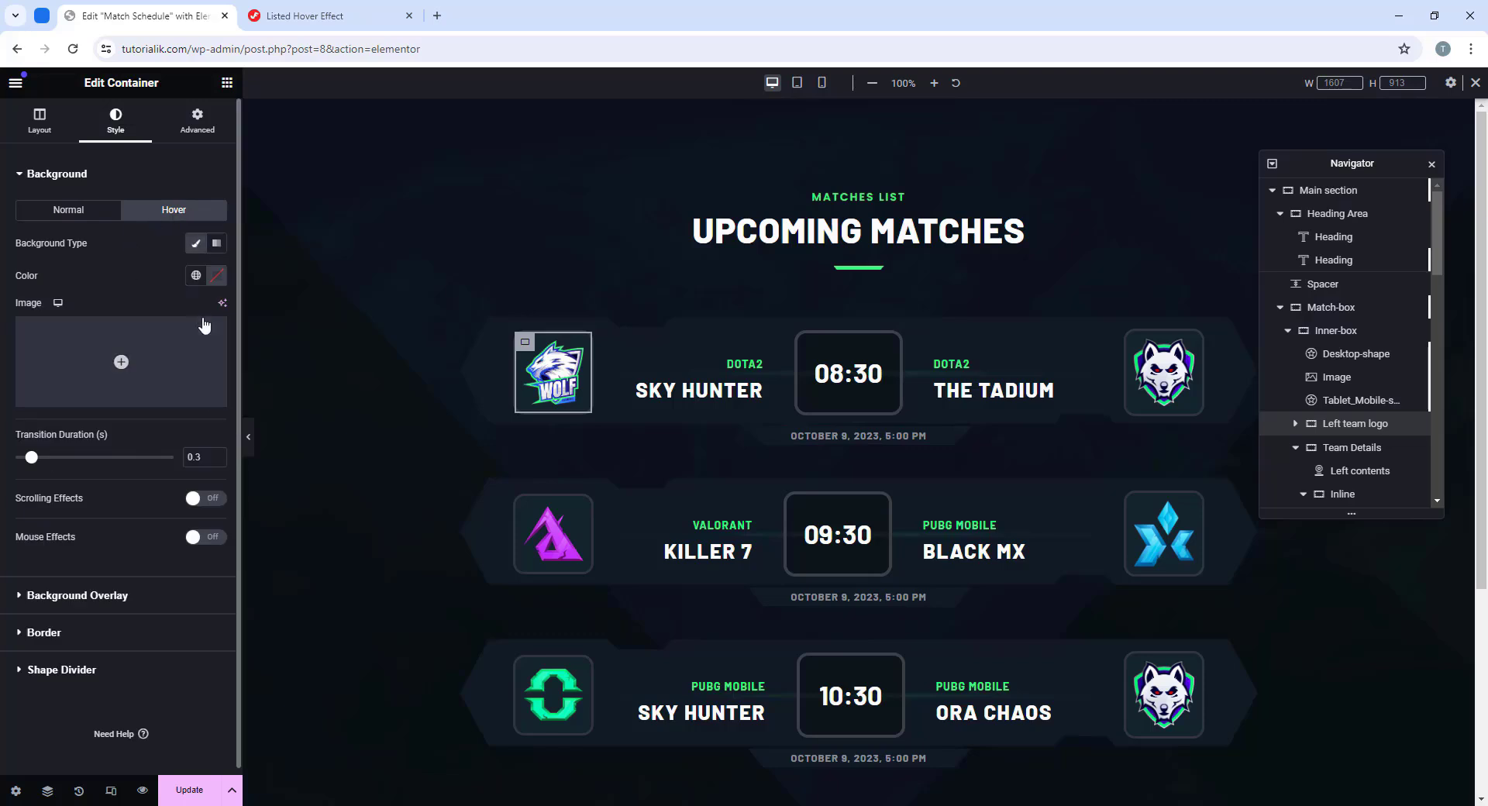
pyautogui.click(216, 276)
pyautogui.write('#45F882')
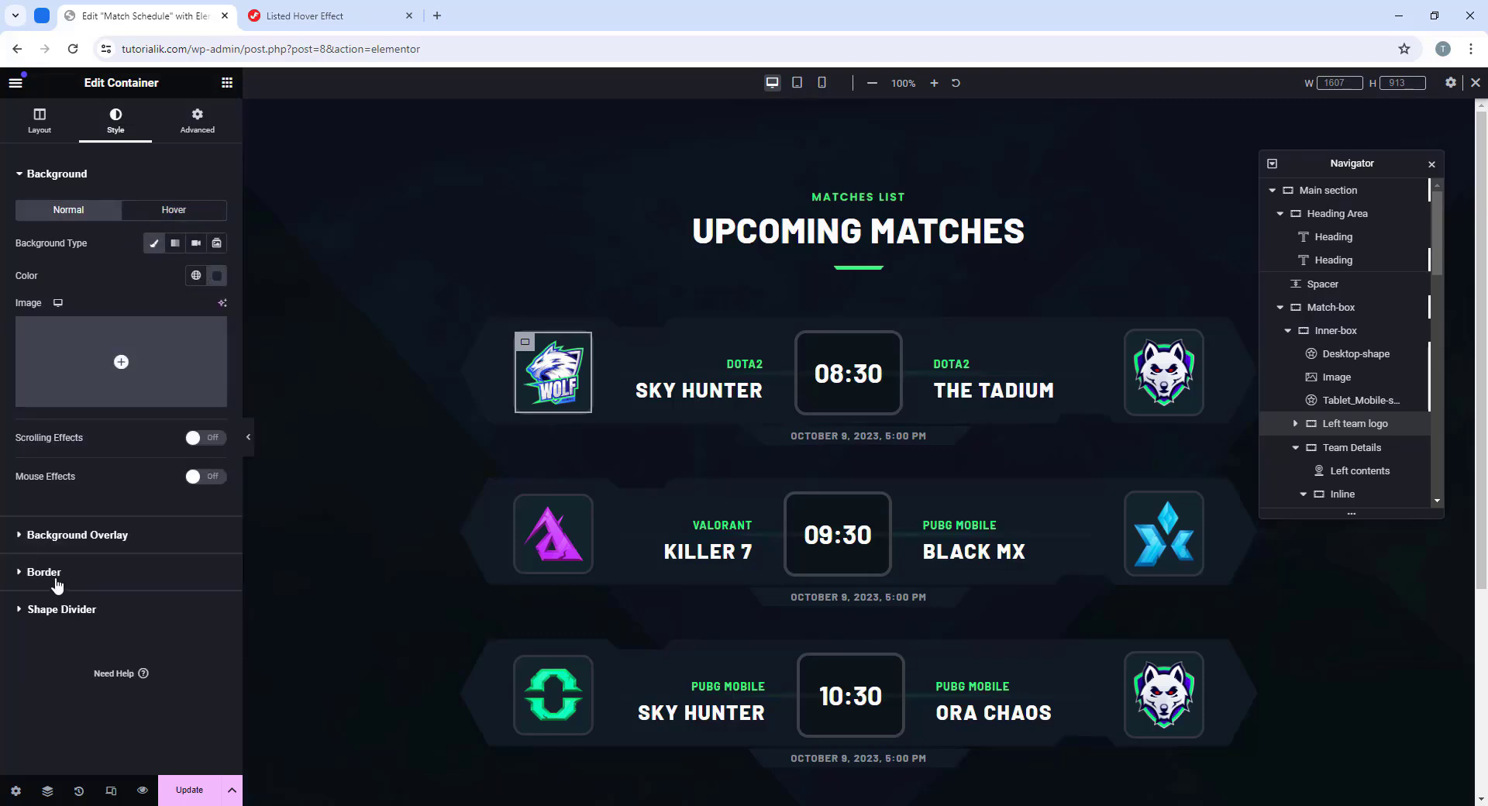
# Step: Give the first match's Left team logo container a solid hover border 3 px wide on all sides
pyautogui.click(56, 574)
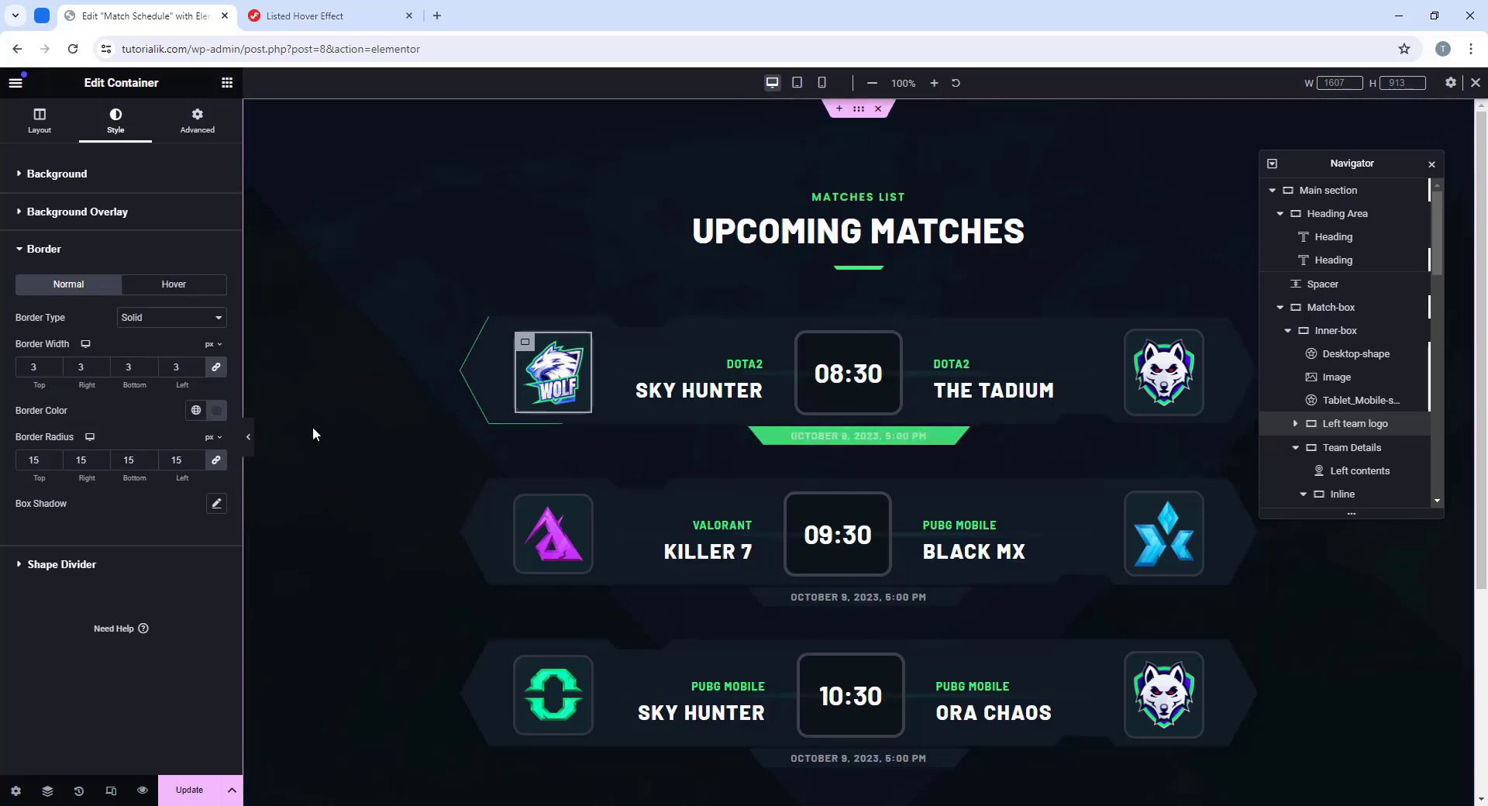
pyautogui.click(160, 286)
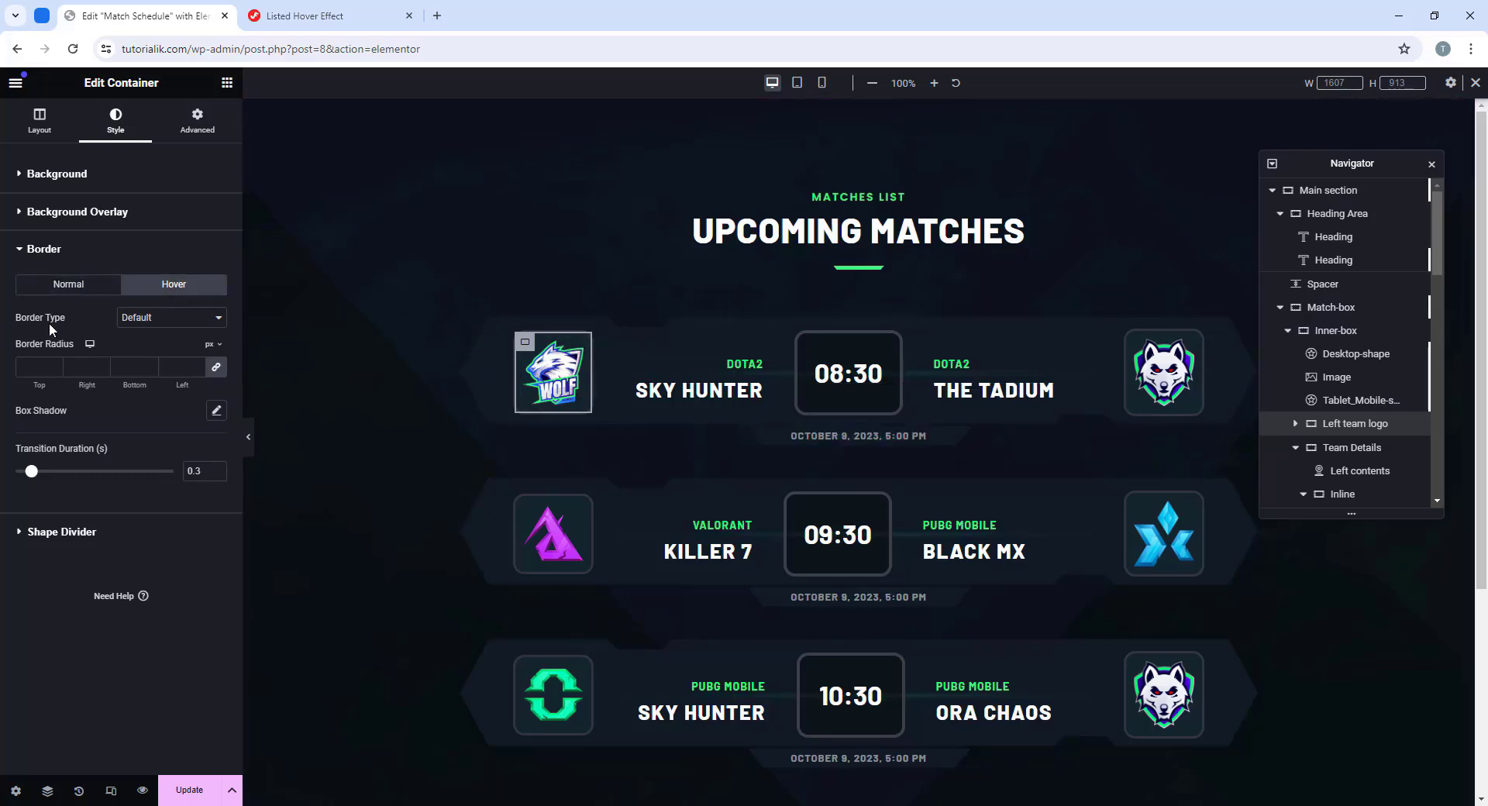
pyautogui.click(170, 317)
pyautogui.click(141, 359)
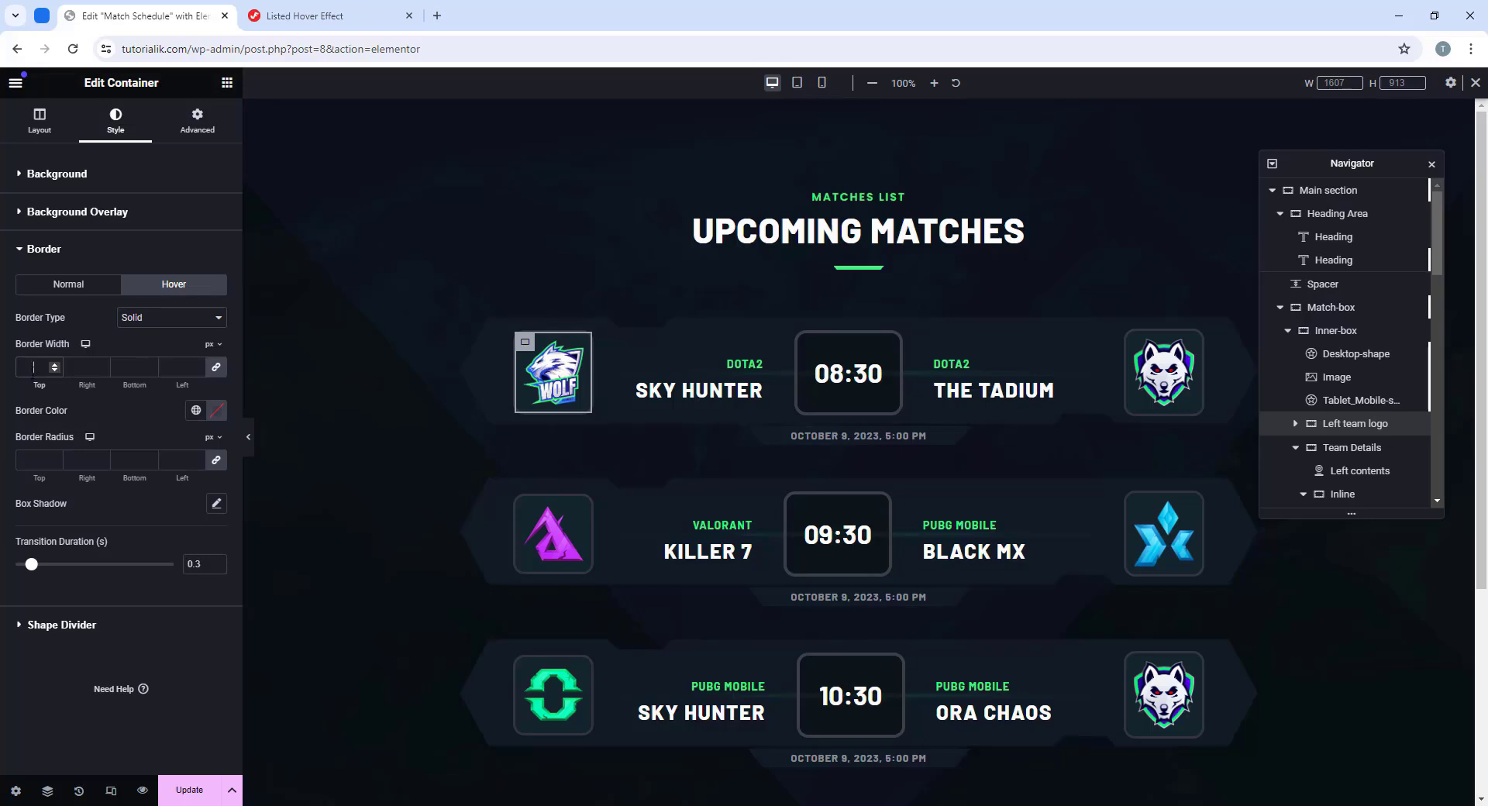
pyautogui.click(64, 292)
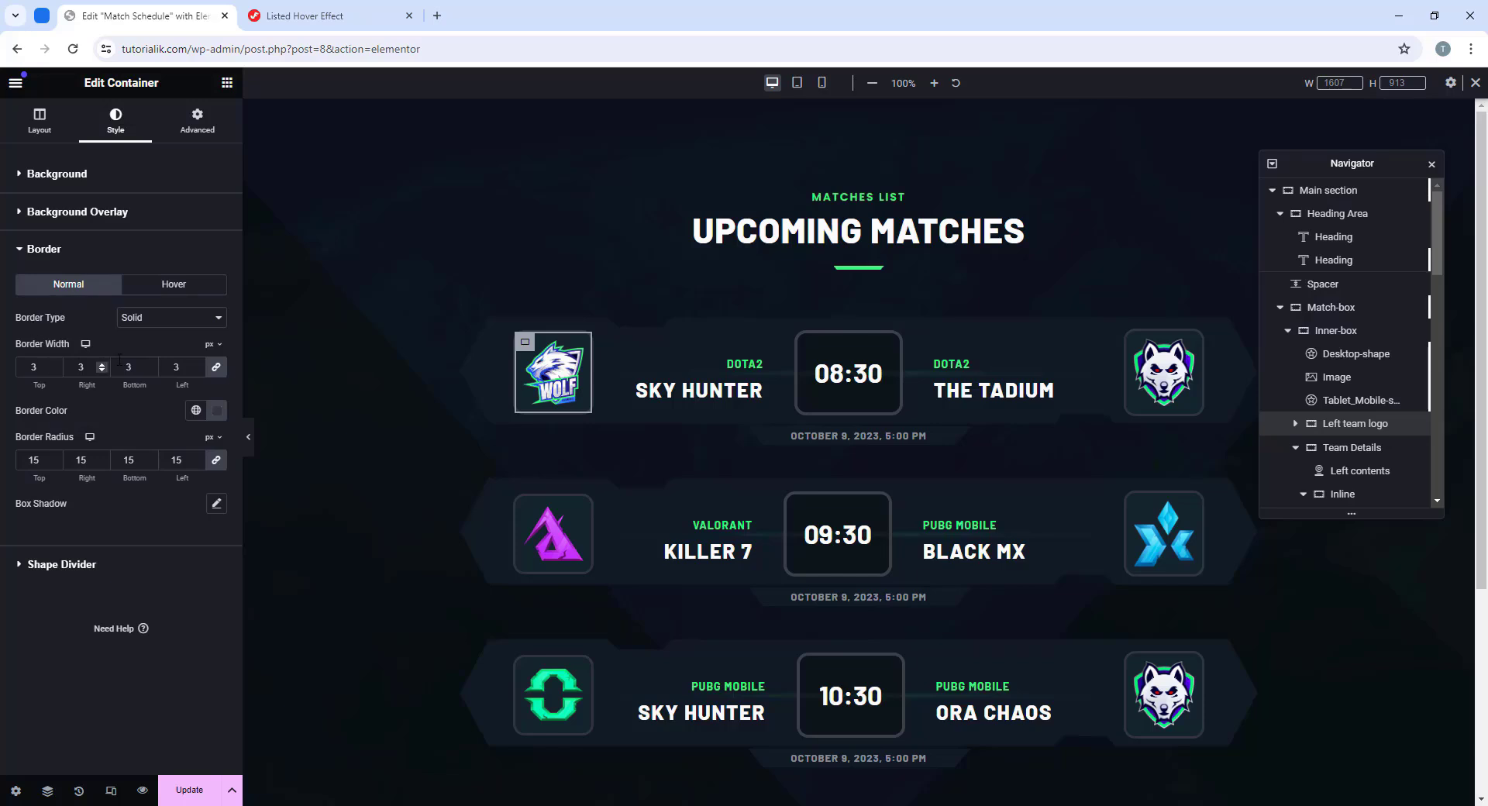
pyautogui.click(173, 285)
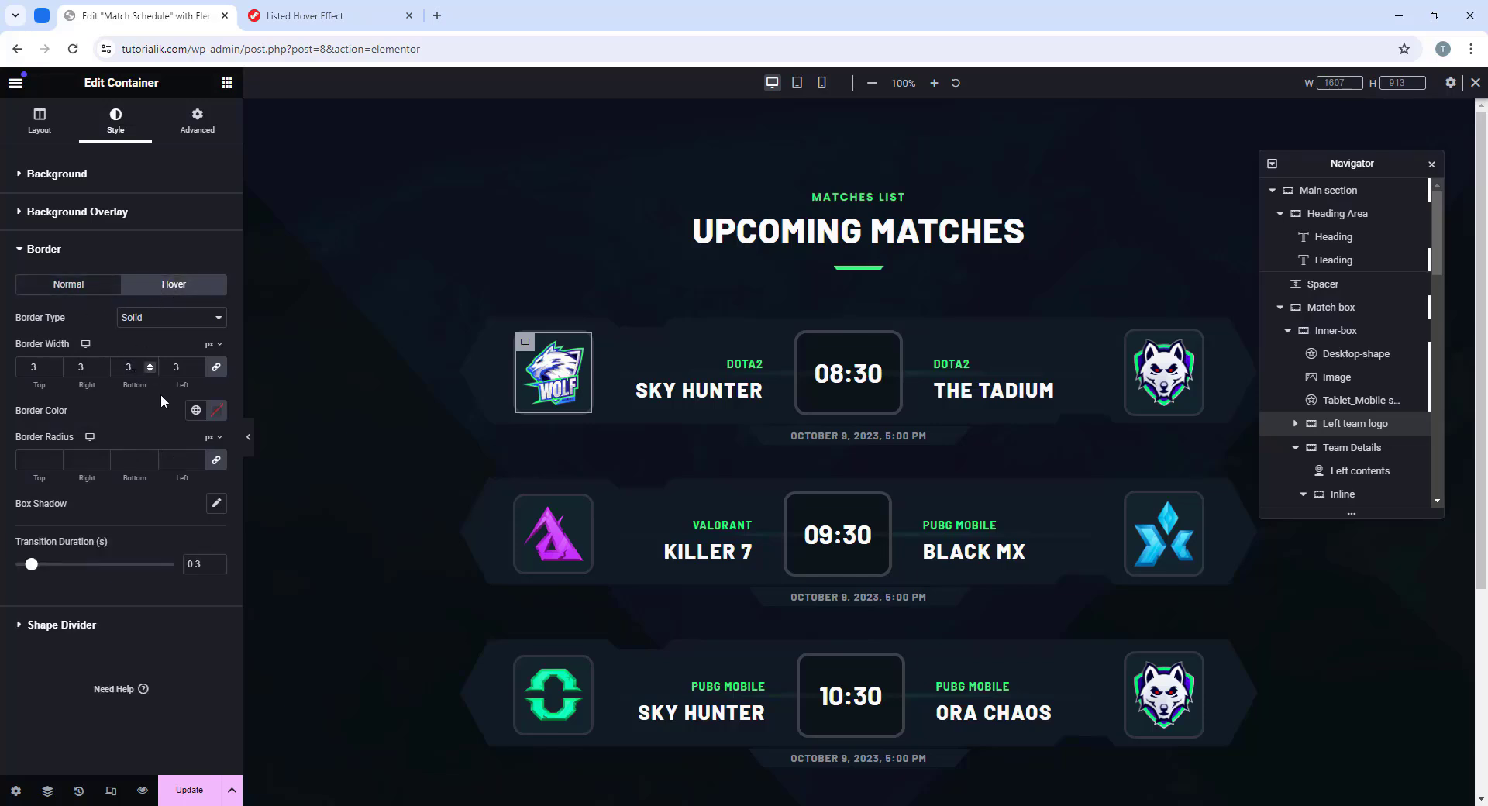
# Step: Set the hover border color of the first match's Left team logo container to #45F882 and preview it
pyautogui.click(218, 411)
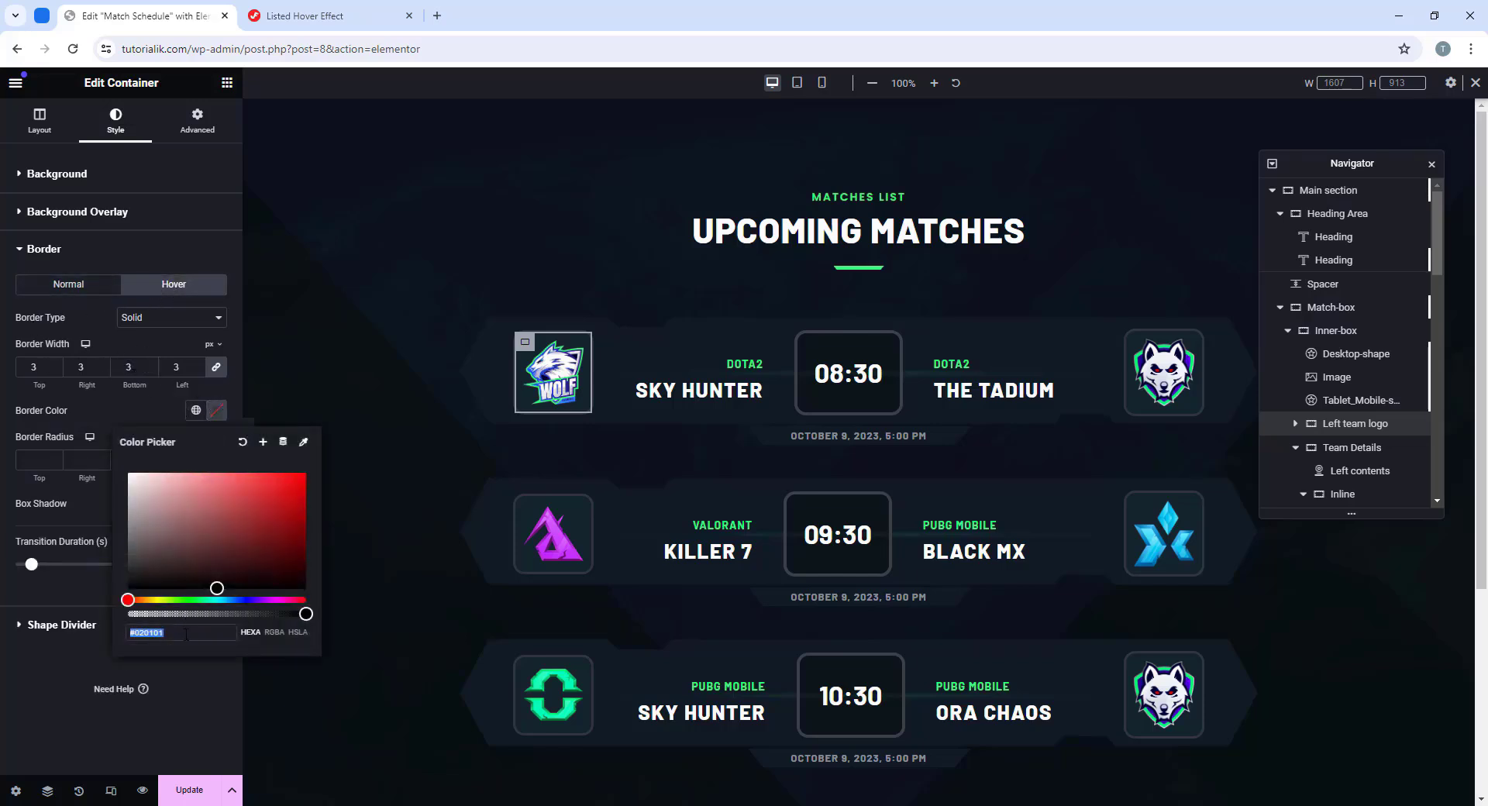
pyautogui.click(72, 293)
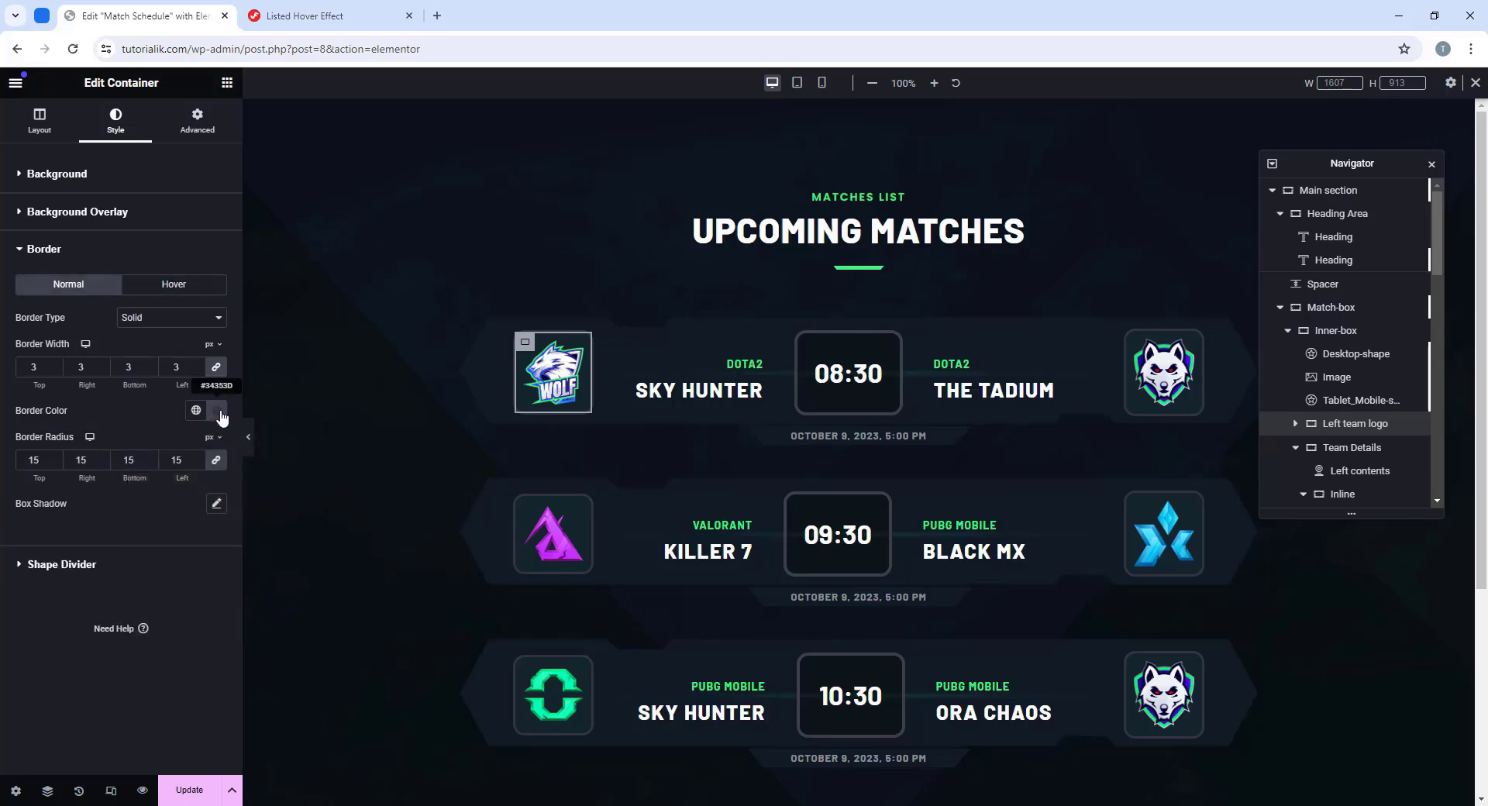
pyautogui.click(174, 284)
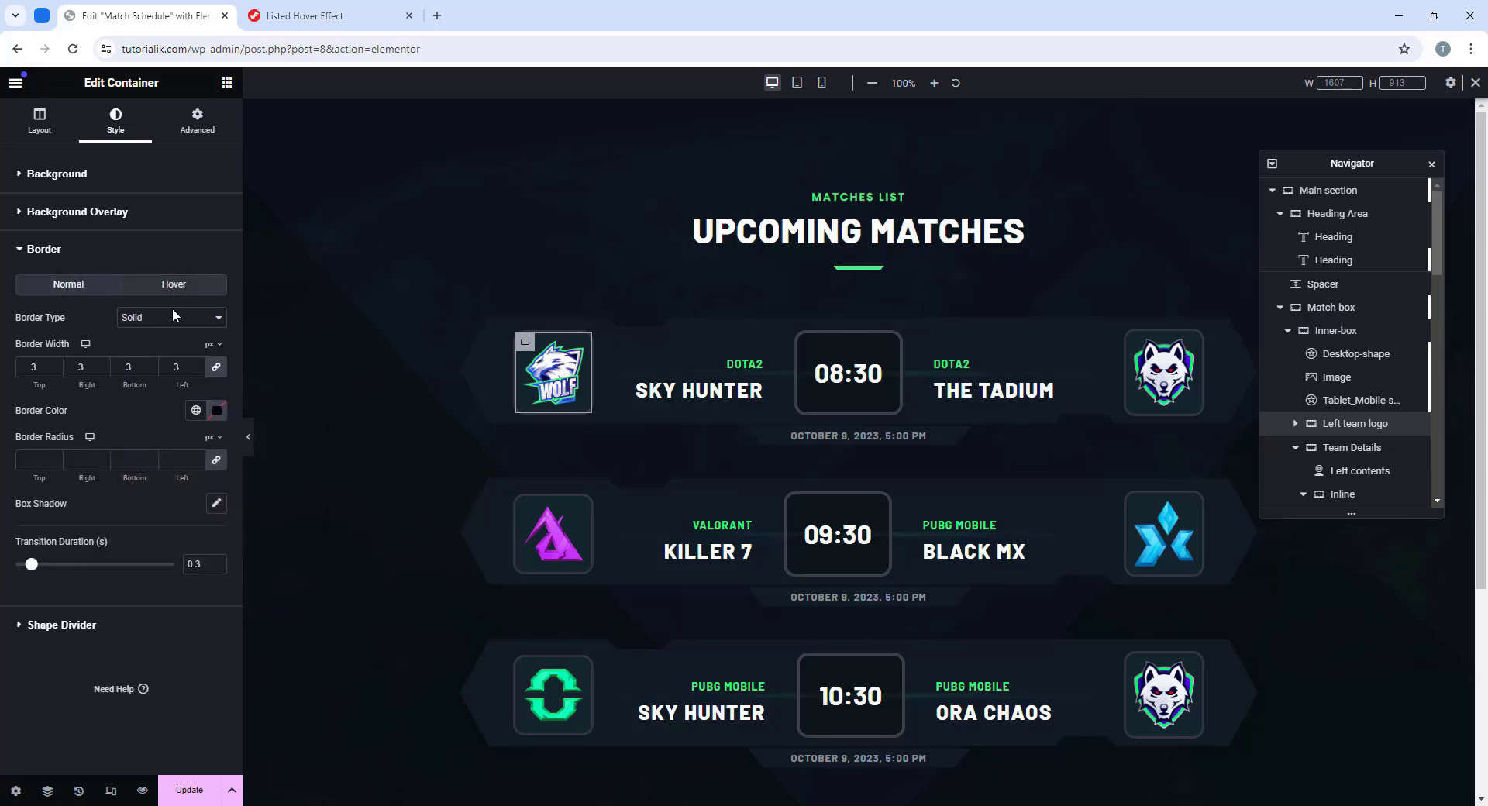
pyautogui.click(217, 411)
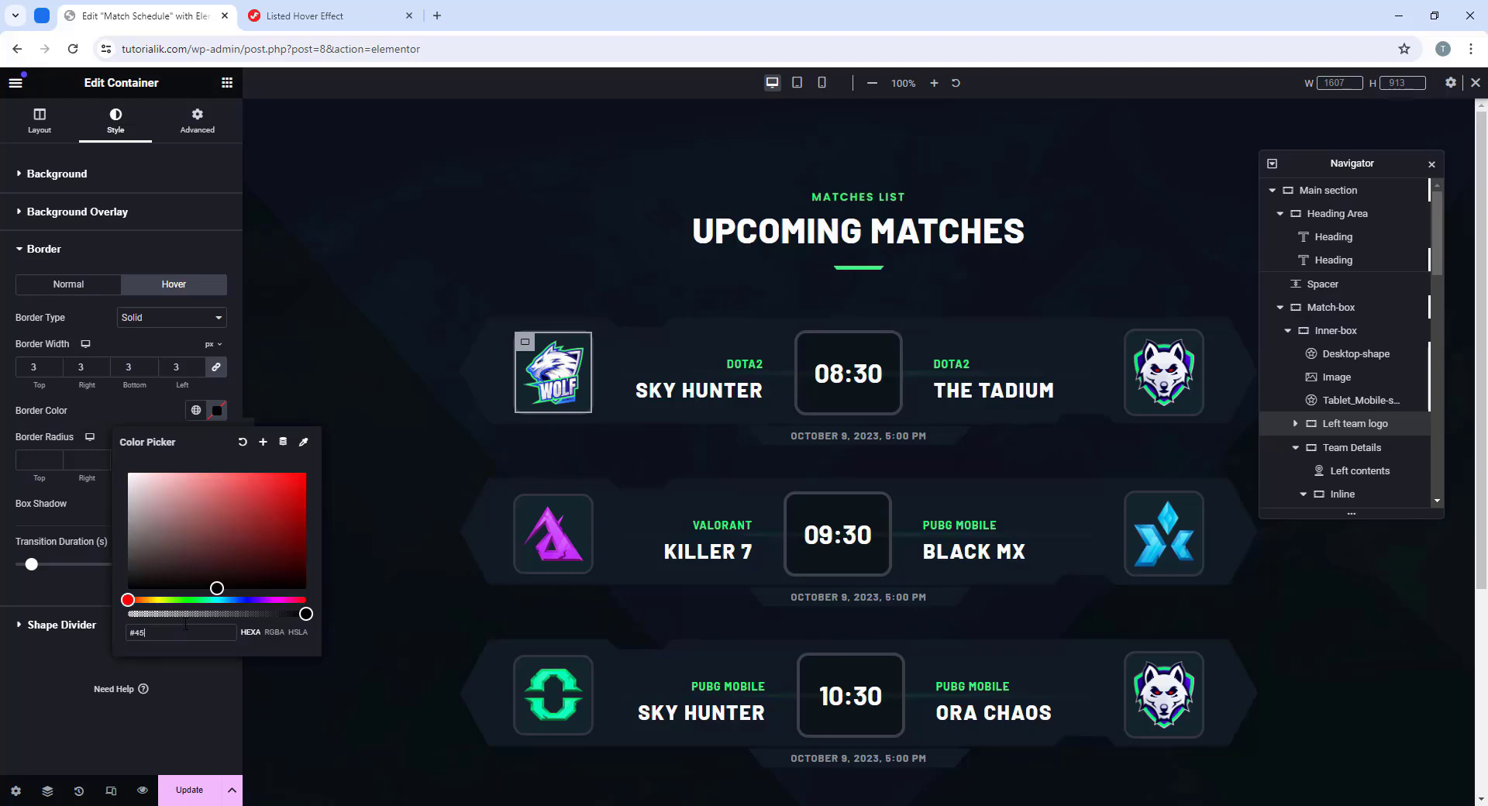
pyautogui.click(185, 625)
pyautogui.write('#45f8')
pyautogui.hotkey('ctrl', 'p')
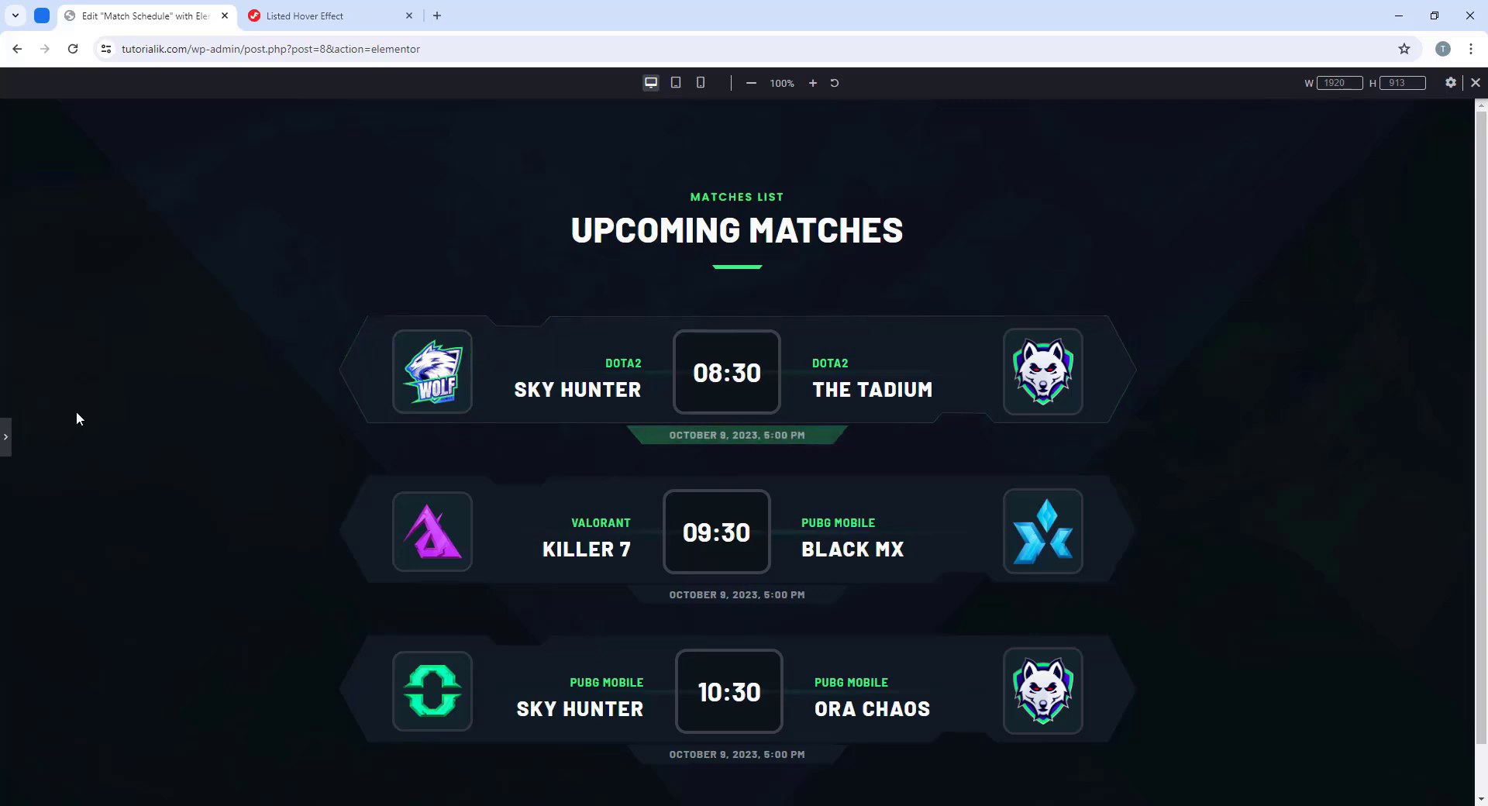
pyautogui.hotkey('ctrl', 'p')
# Step: Copy the first match's Left team logo style onto its Right team logo and the second match's Left team logo
pyautogui.rightClick(526, 343)
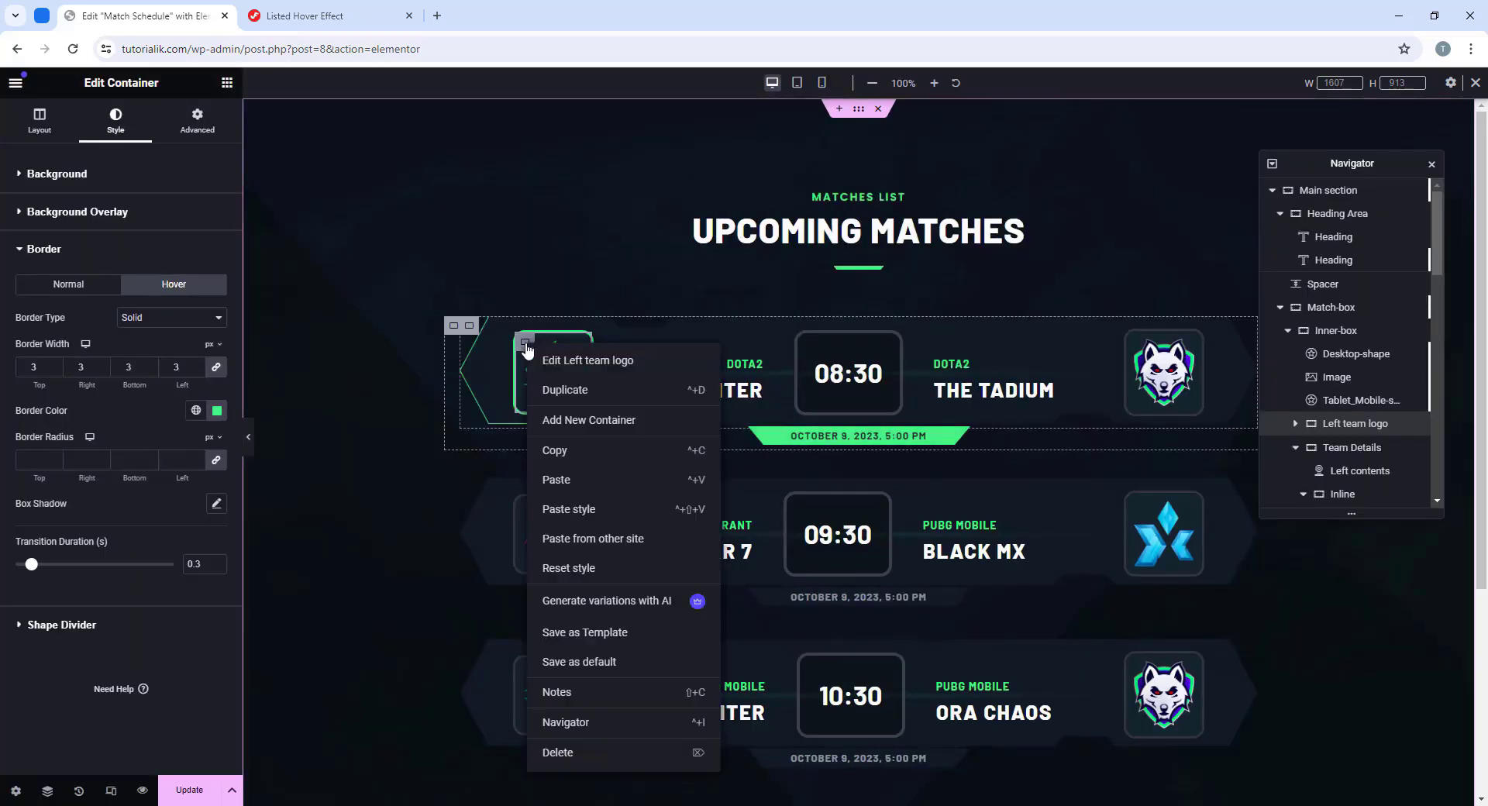
pyautogui.click(546, 448)
pyautogui.rightClick(1145, 340)
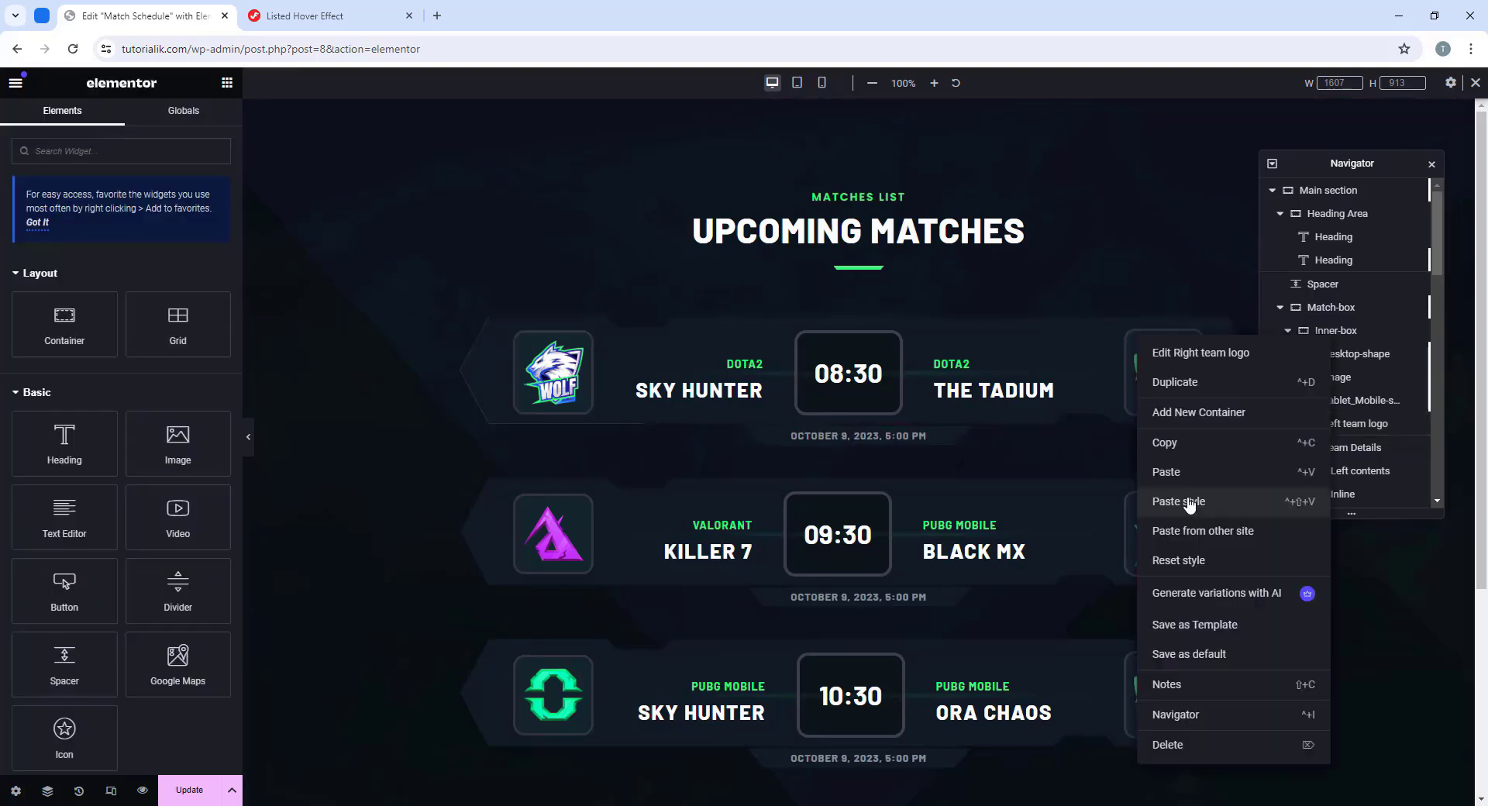
pyautogui.click(1232, 504)
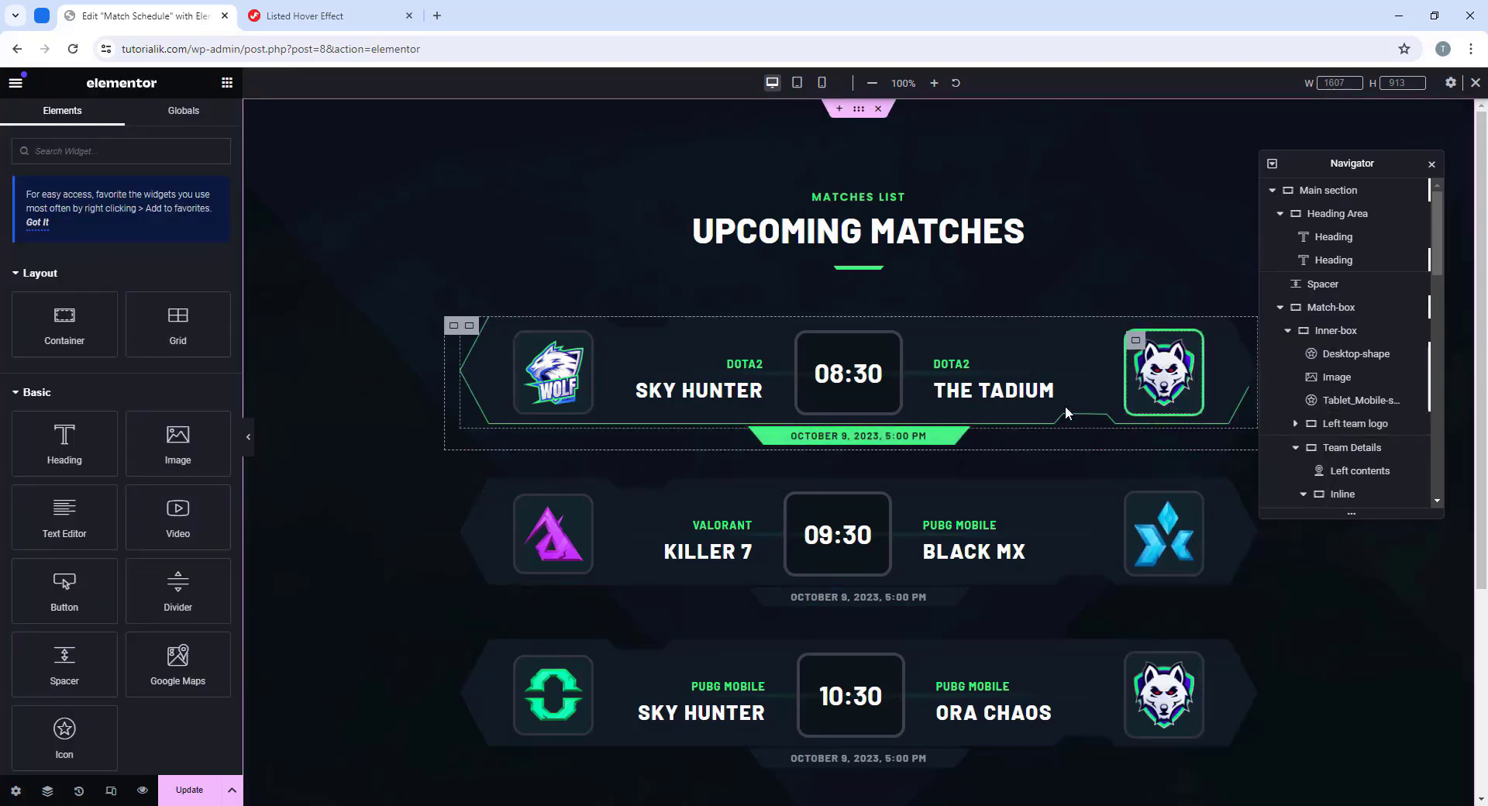
pyautogui.rightClick(528, 508)
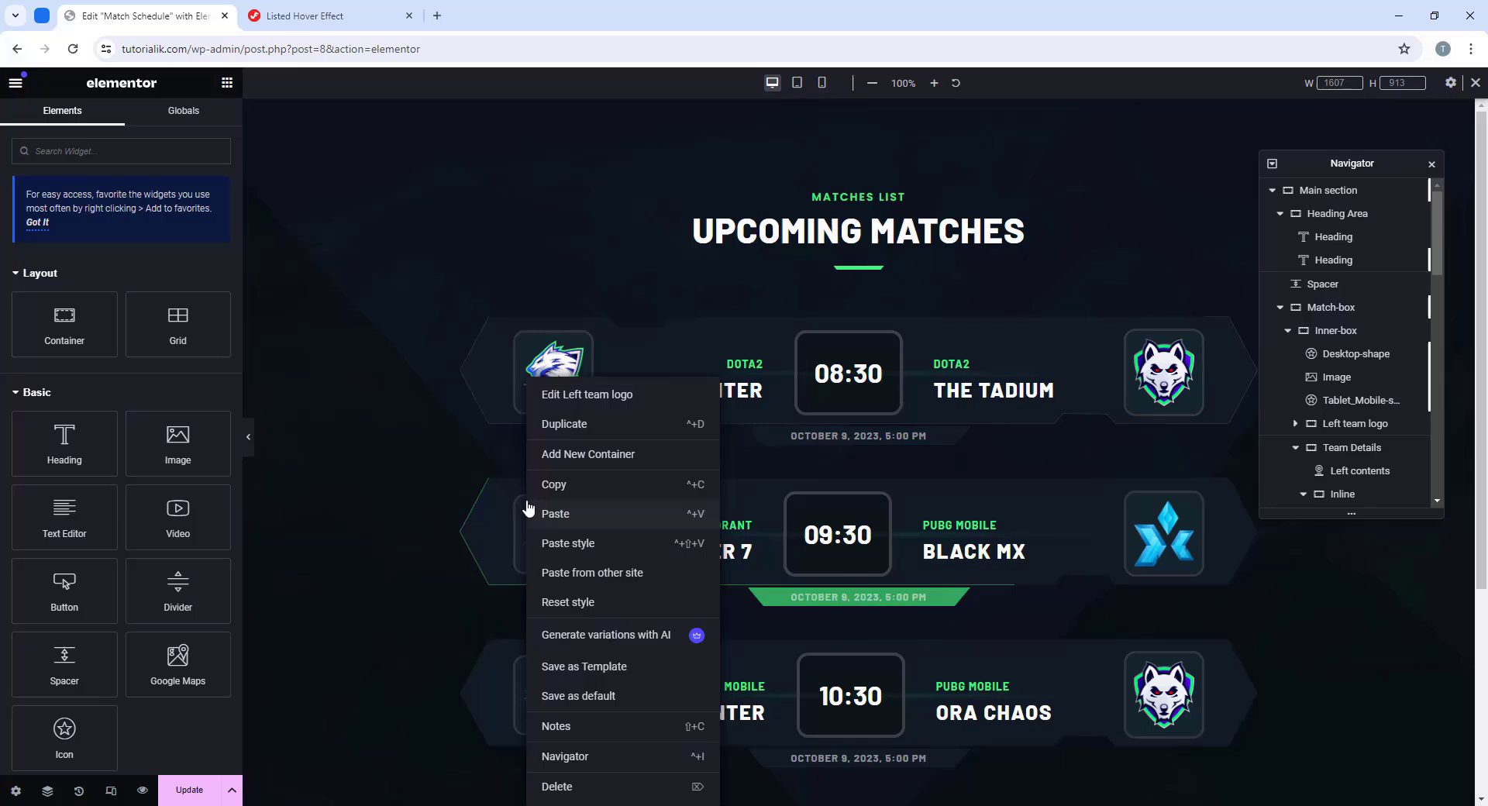
pyautogui.click(589, 543)
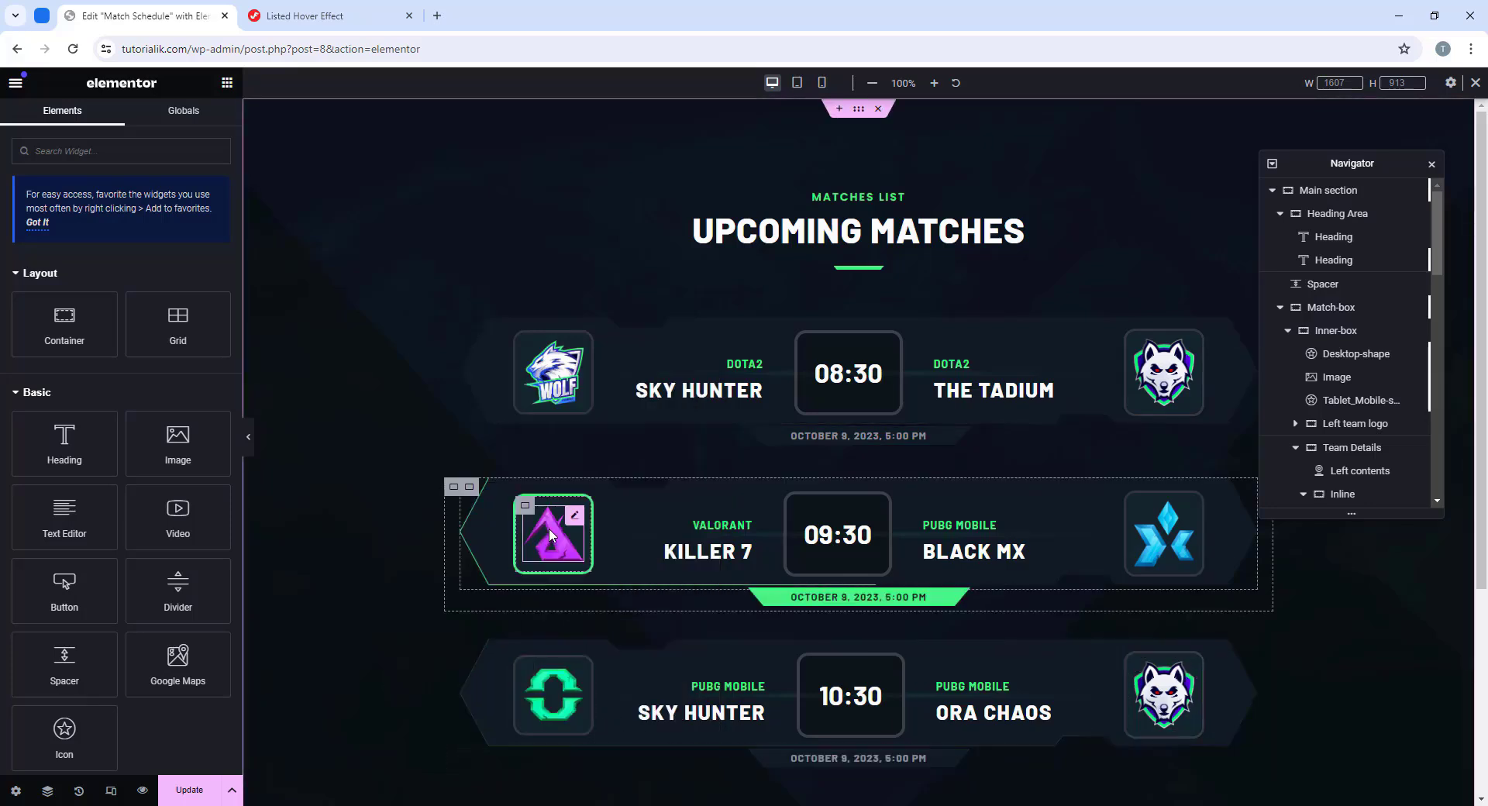